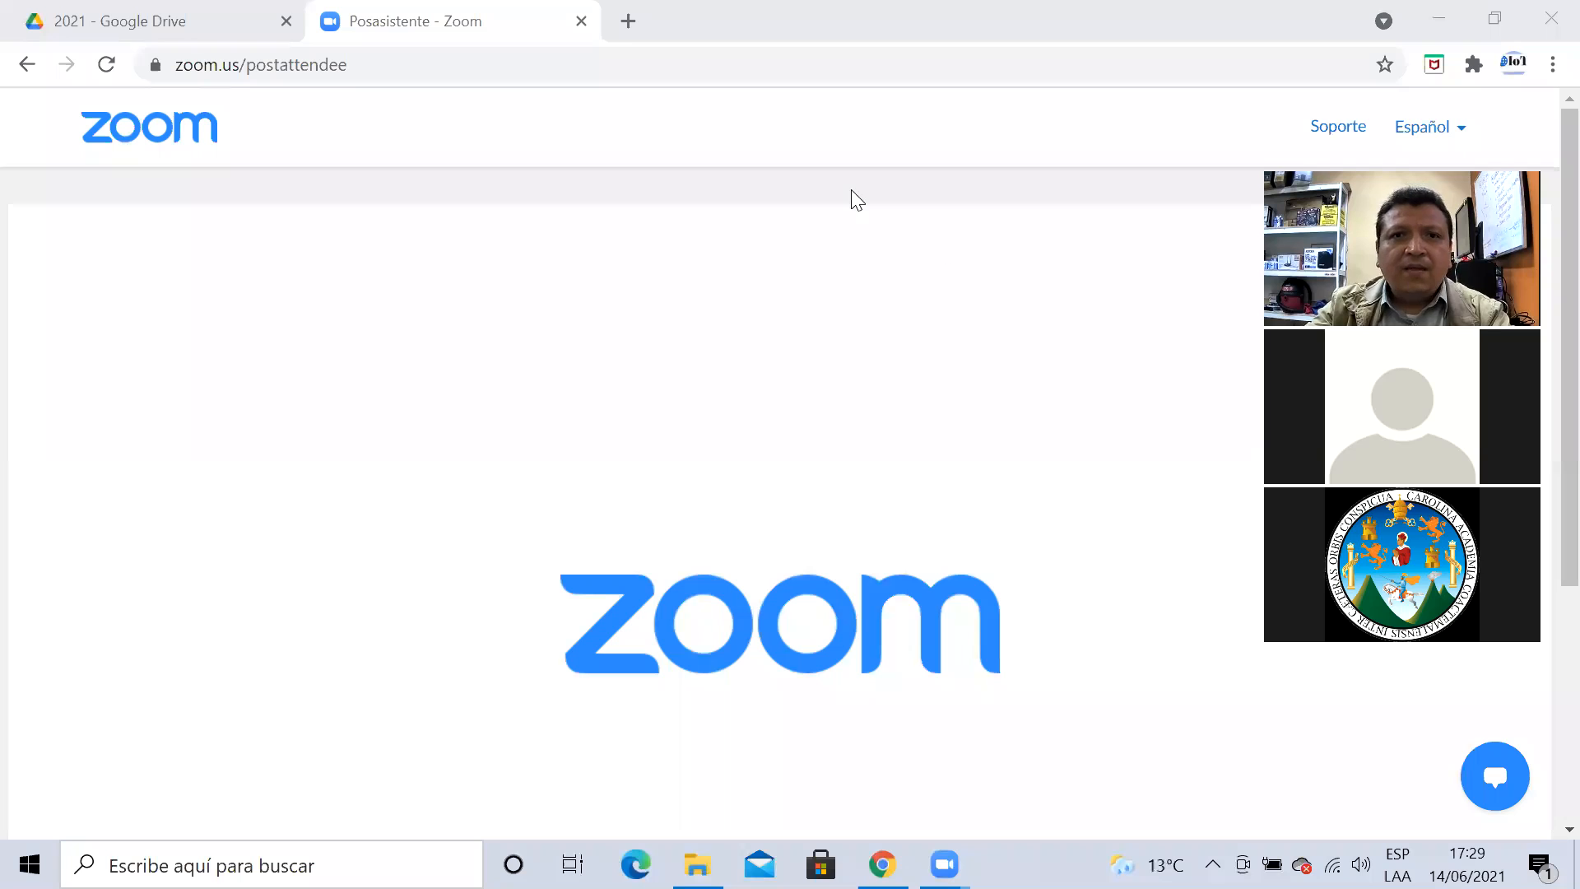
Minimize the browser, launch Excel through the Windows search and create a blank workbook
{"action": "left_click", "coordinate": [1434, 23]}
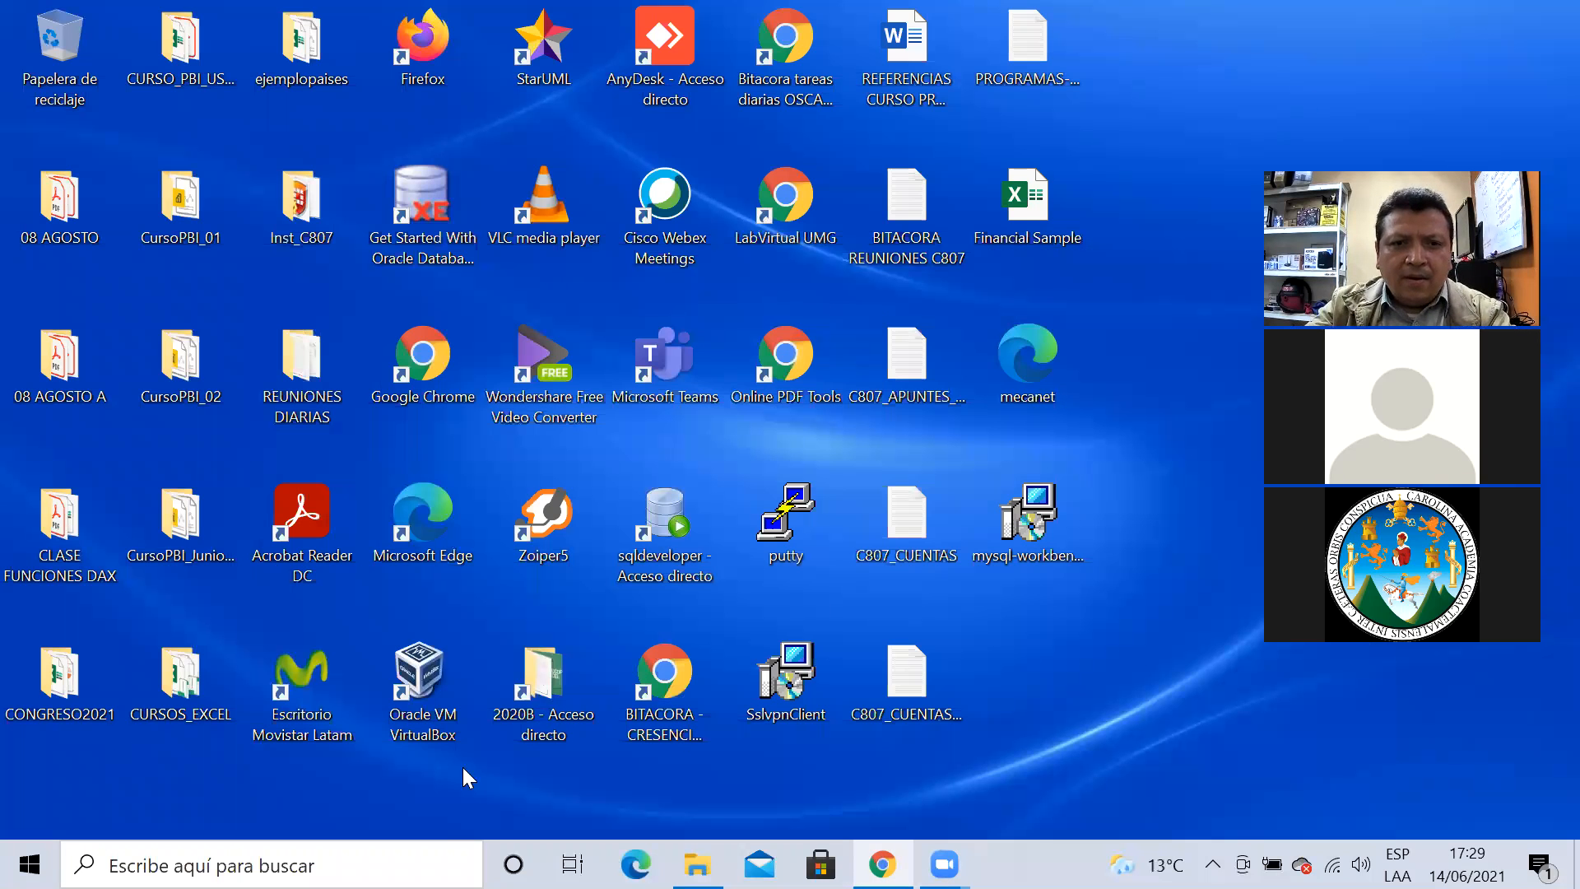
{"action": "left_click", "coordinate": [272, 864]}
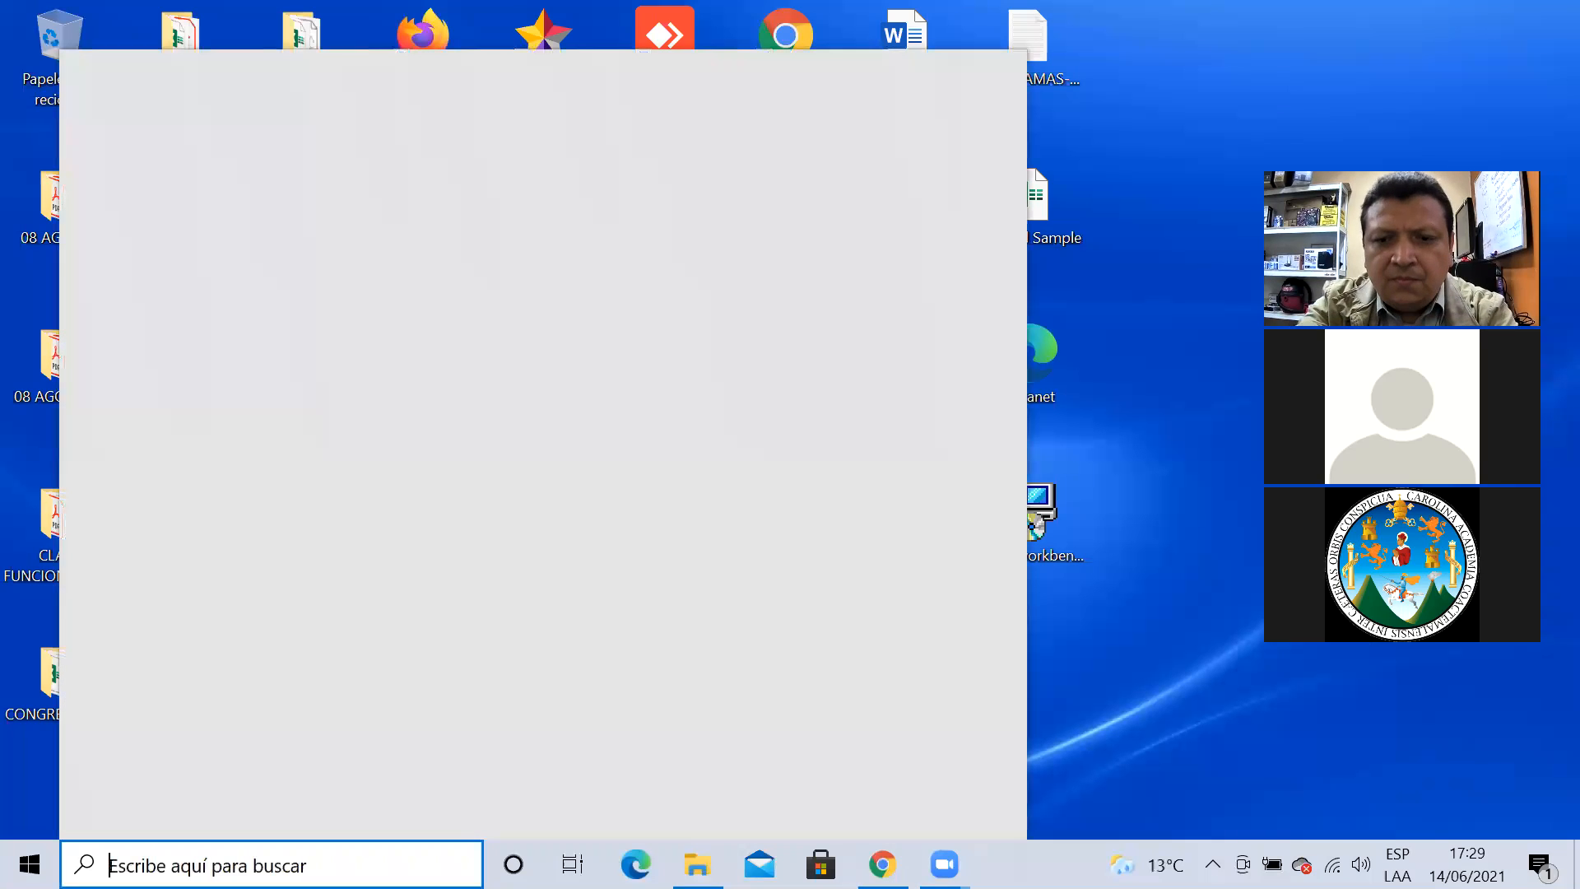
{"action": "type", "text": "excel"}
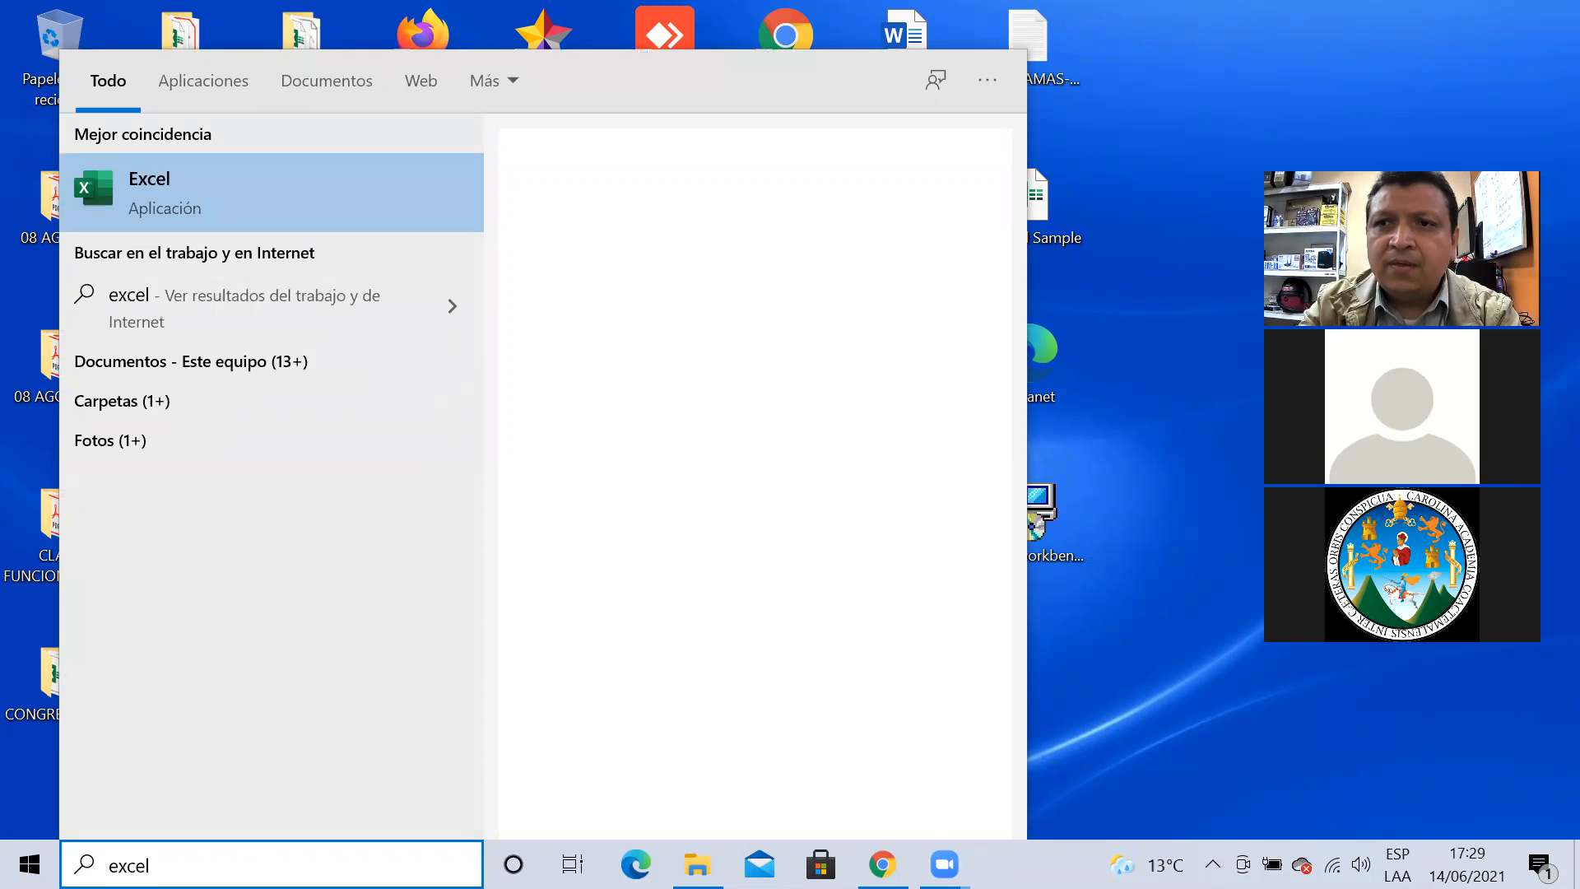
{"action": "key", "text": "Return"}
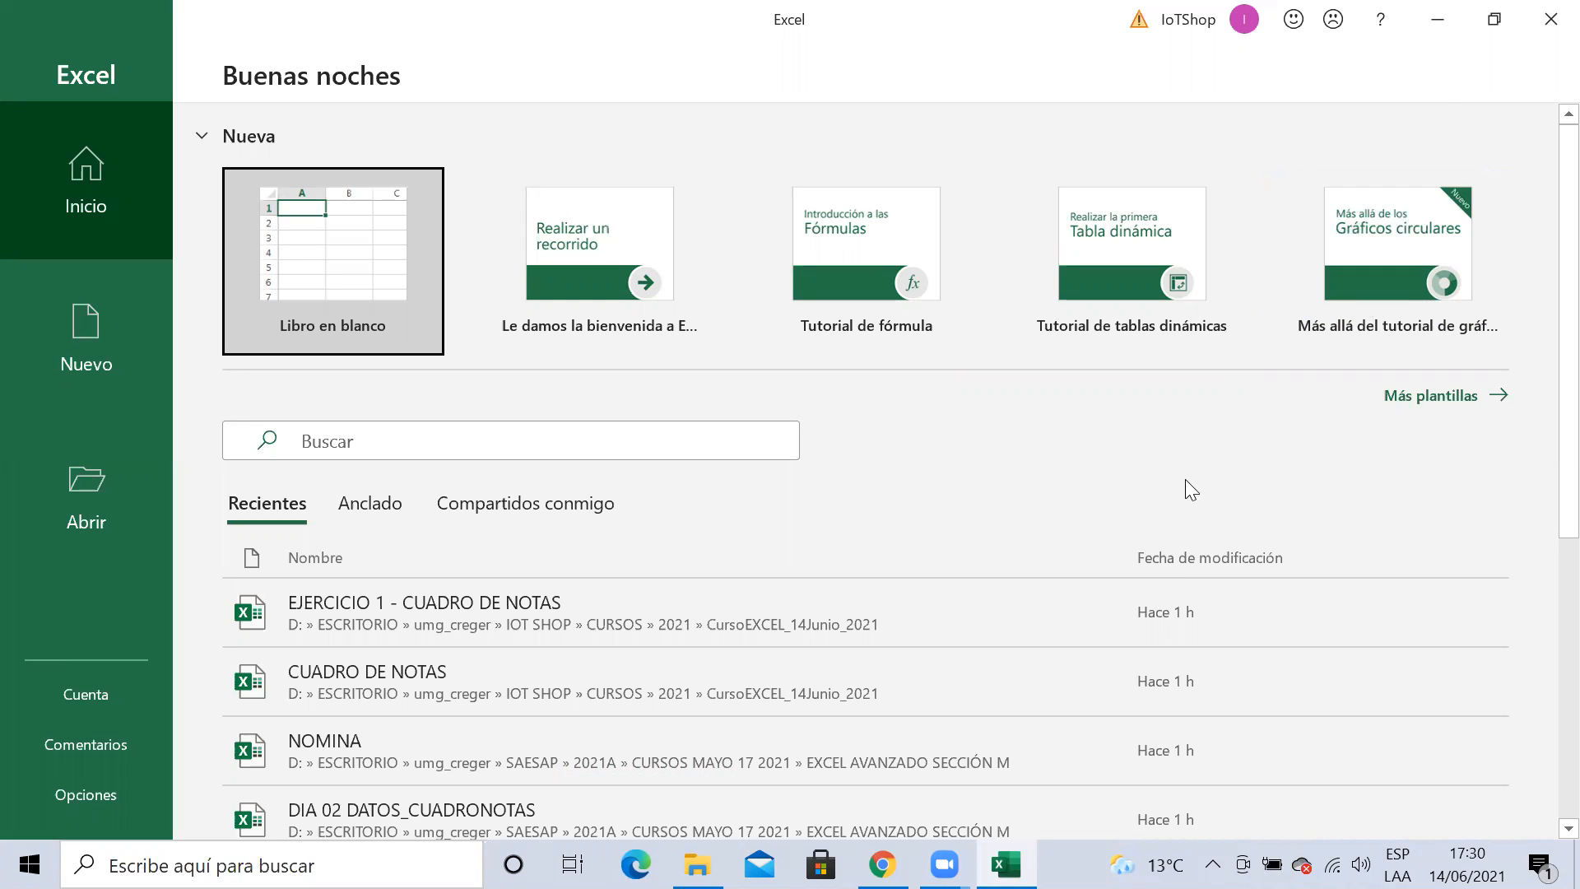
{"action": "left_click", "coordinate": [303, 260]}
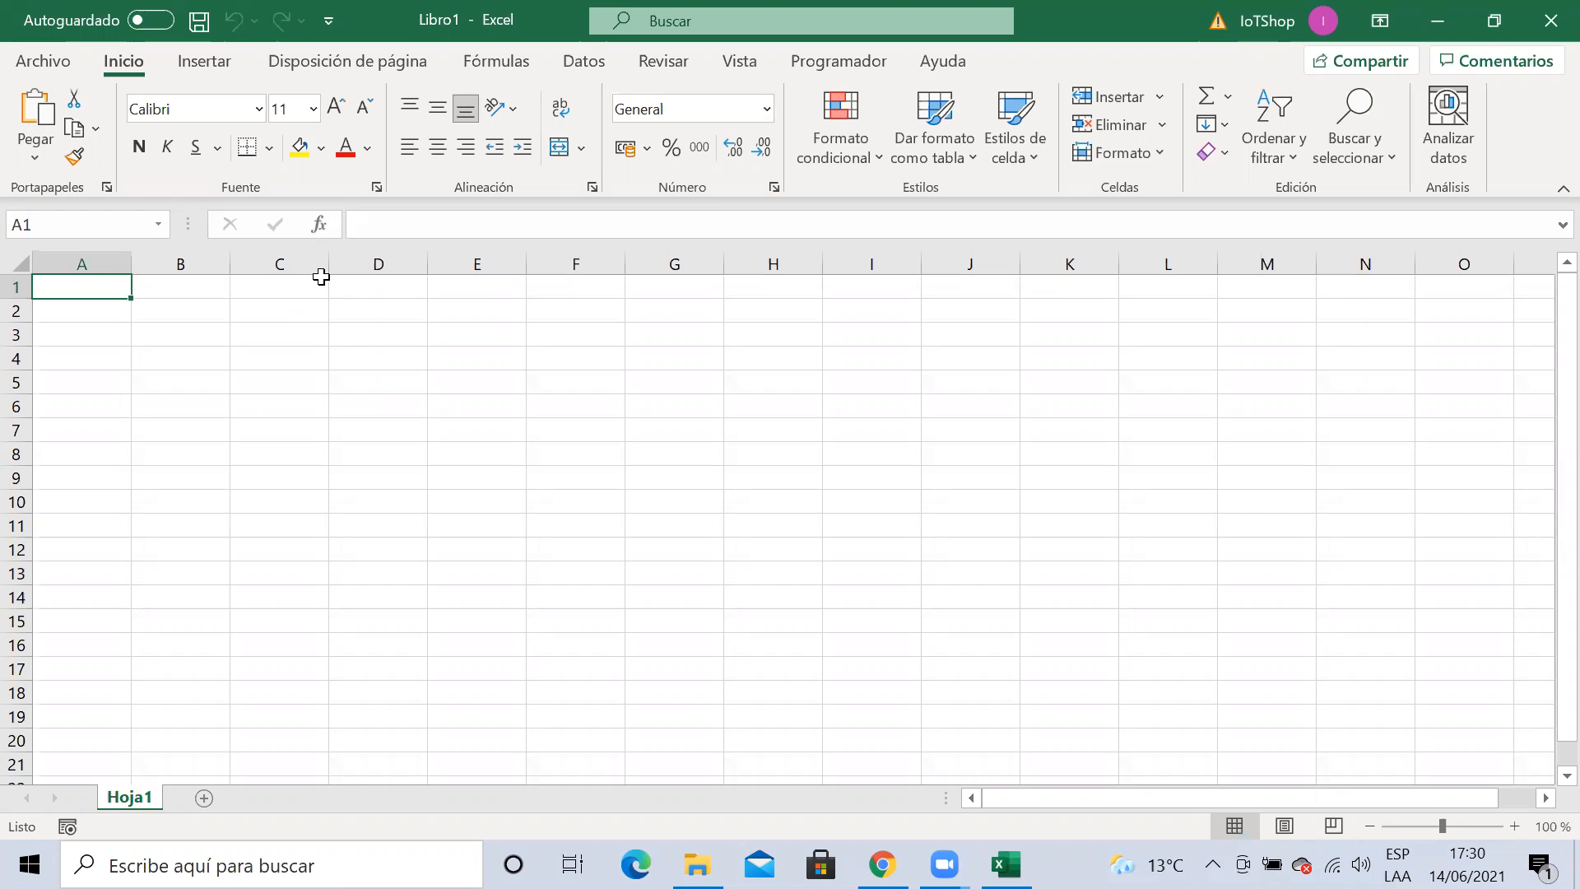
{"action": "left_click", "coordinate": [754, 385]}
{"action": "left_click", "coordinate": [583, 472]}
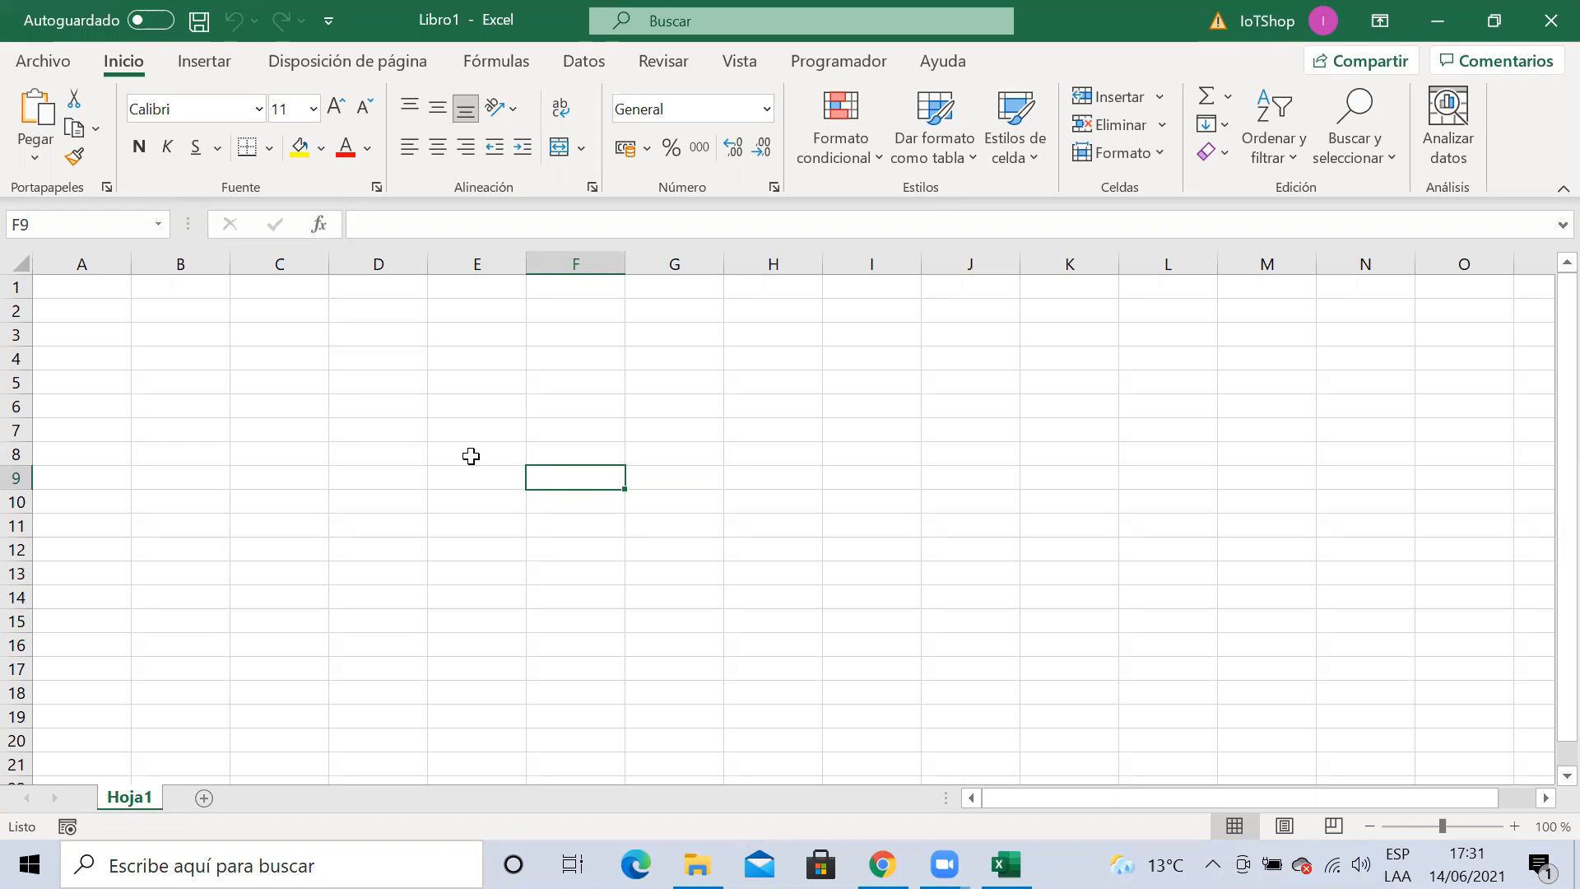
{"action": "left_click", "coordinate": [401, 405]}
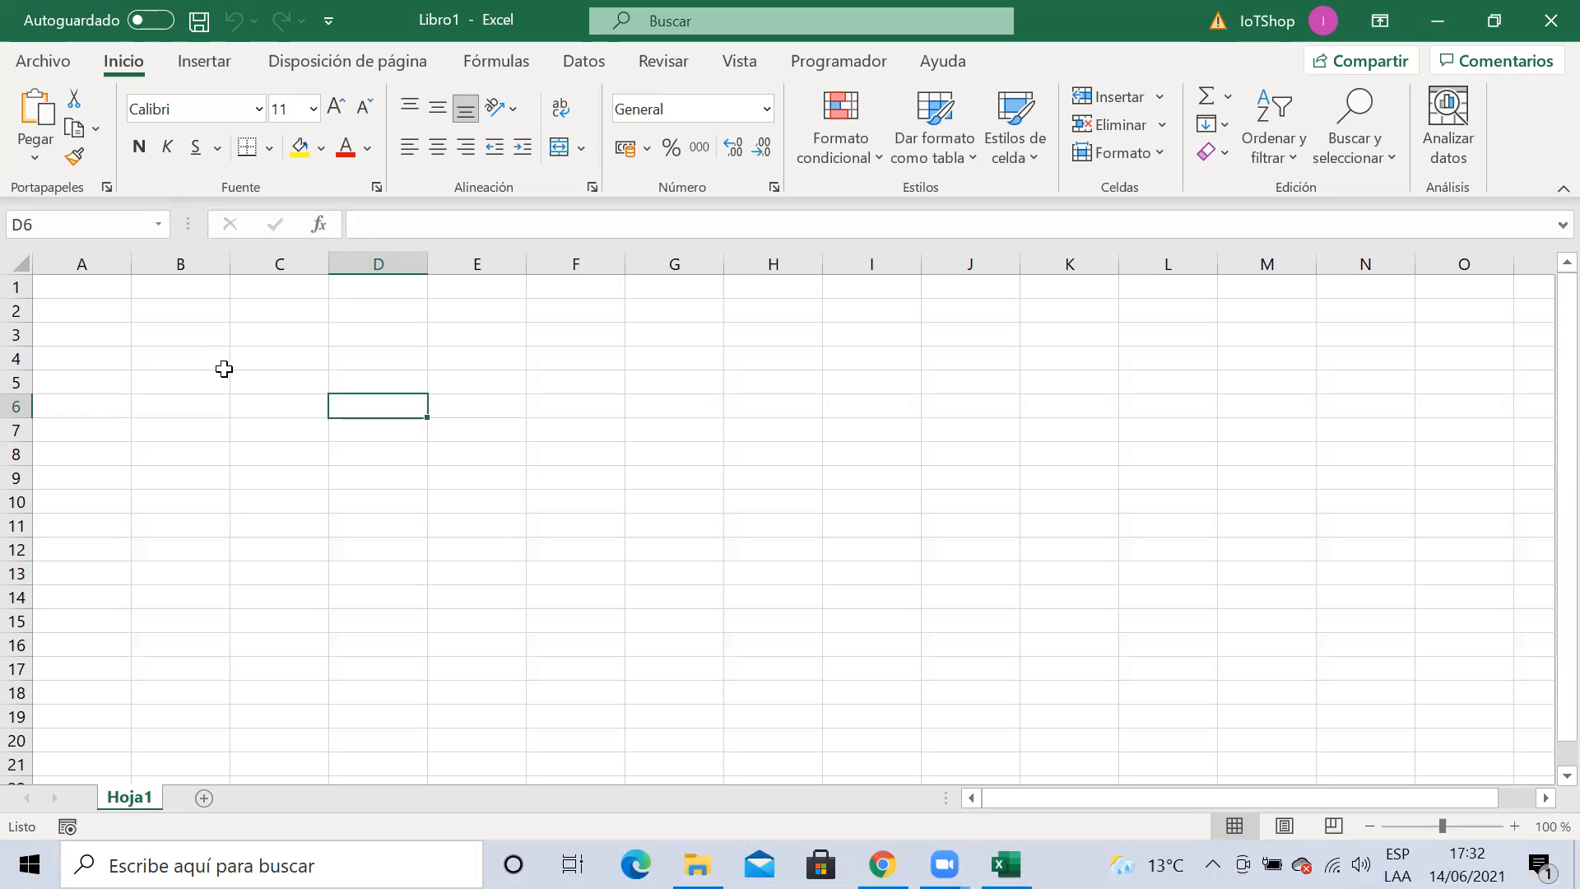
{"action": "left_click", "coordinate": [270, 697]}
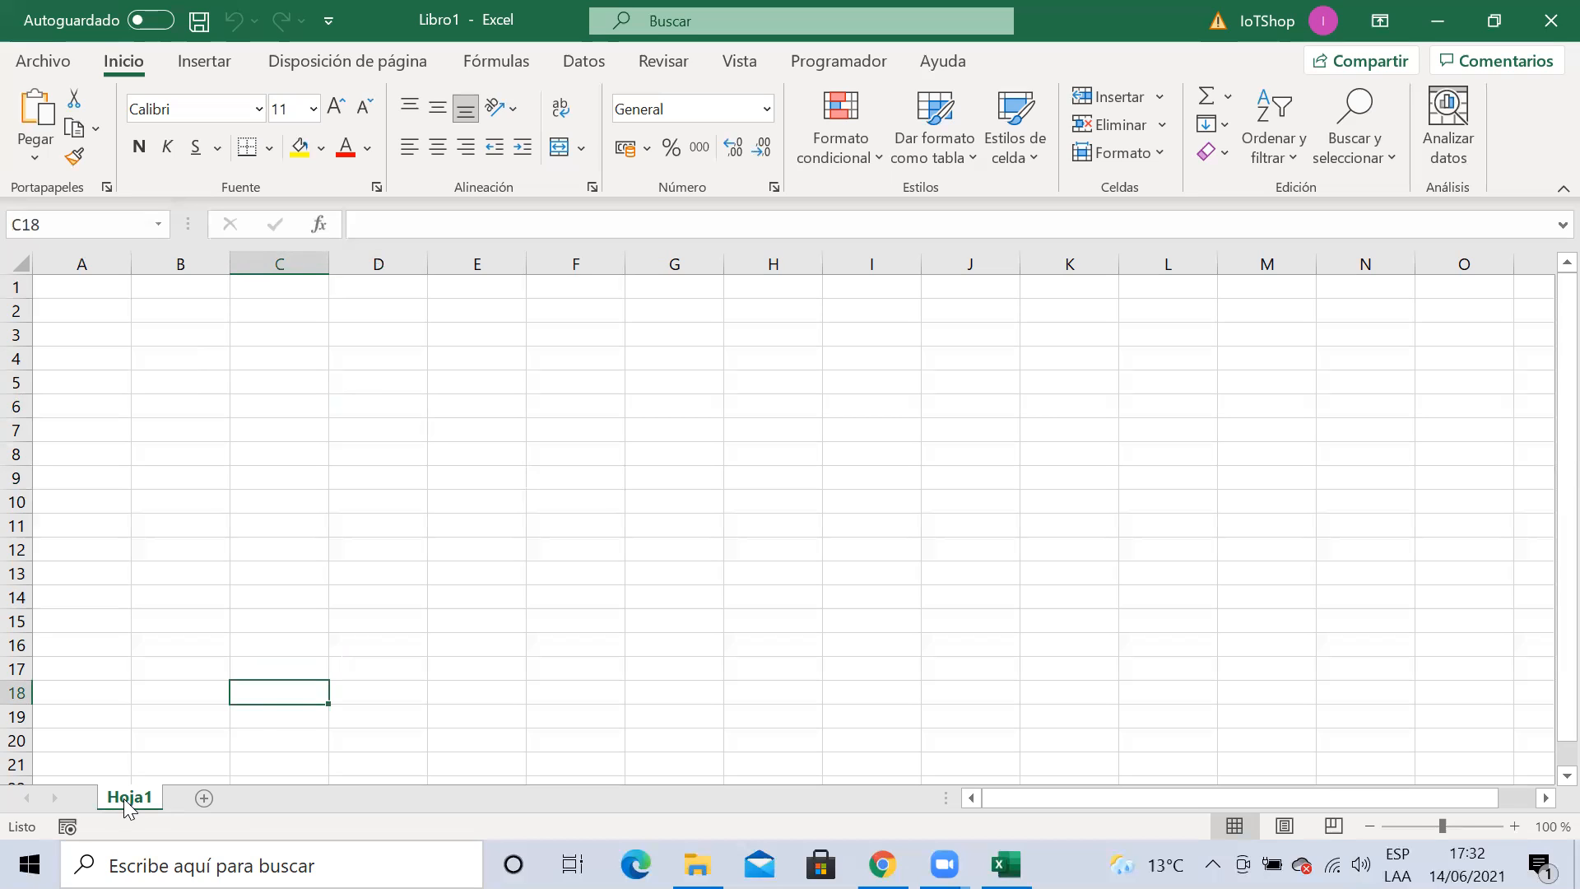
Add nine new worksheets, Hoja2 through Hoja10, to the workbook
{"action": "left_click", "coordinate": [204, 798]}
{"action": "left_click", "coordinate": [270, 797]}
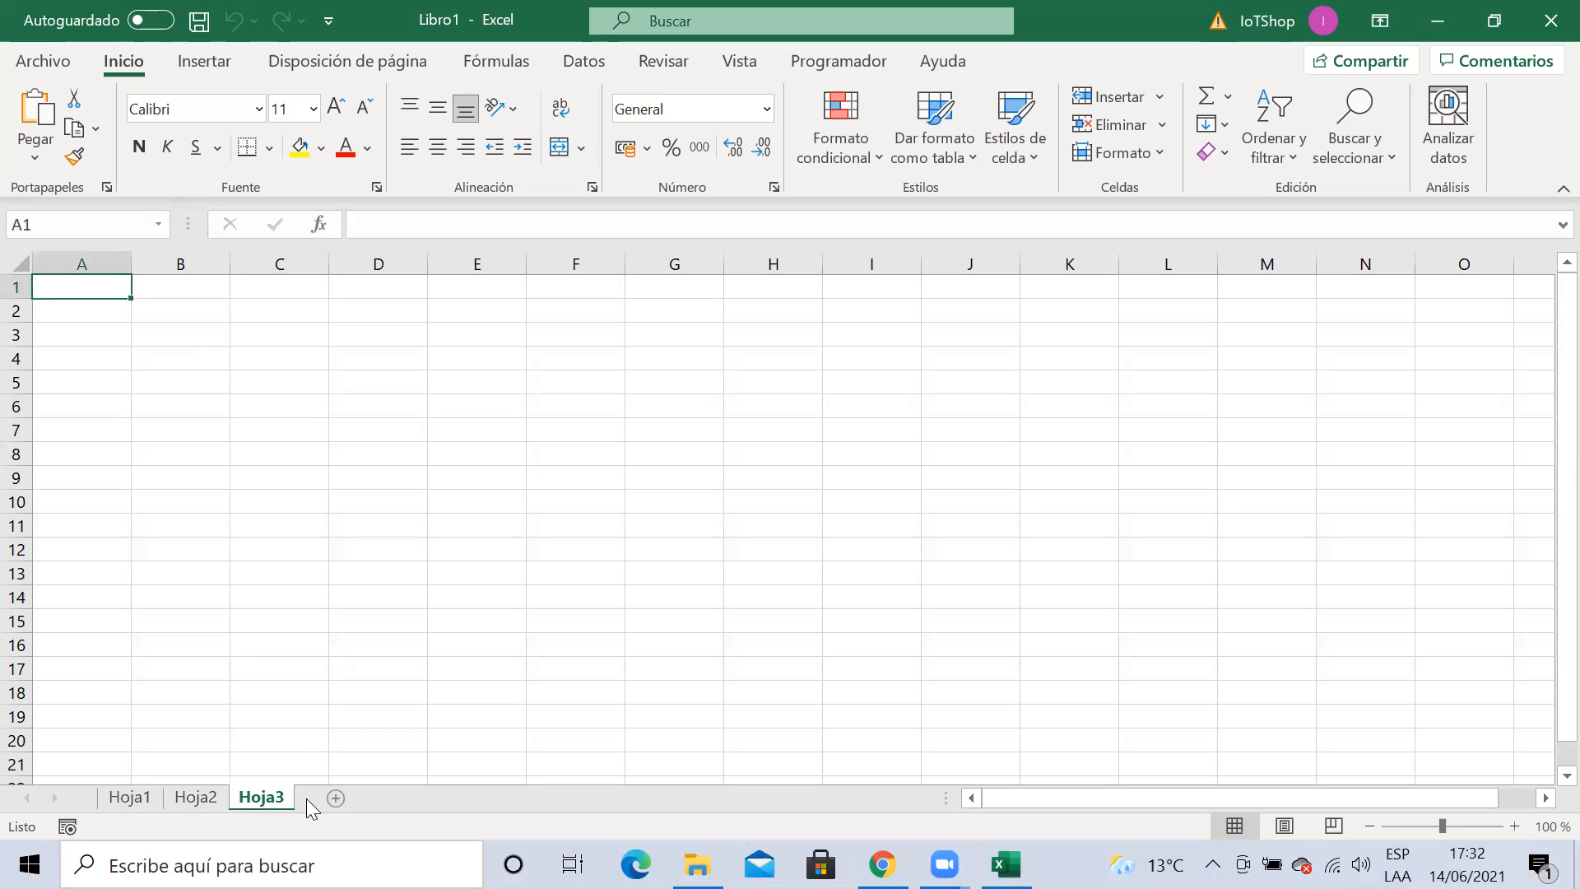
{"action": "left_click", "coordinate": [336, 797]}
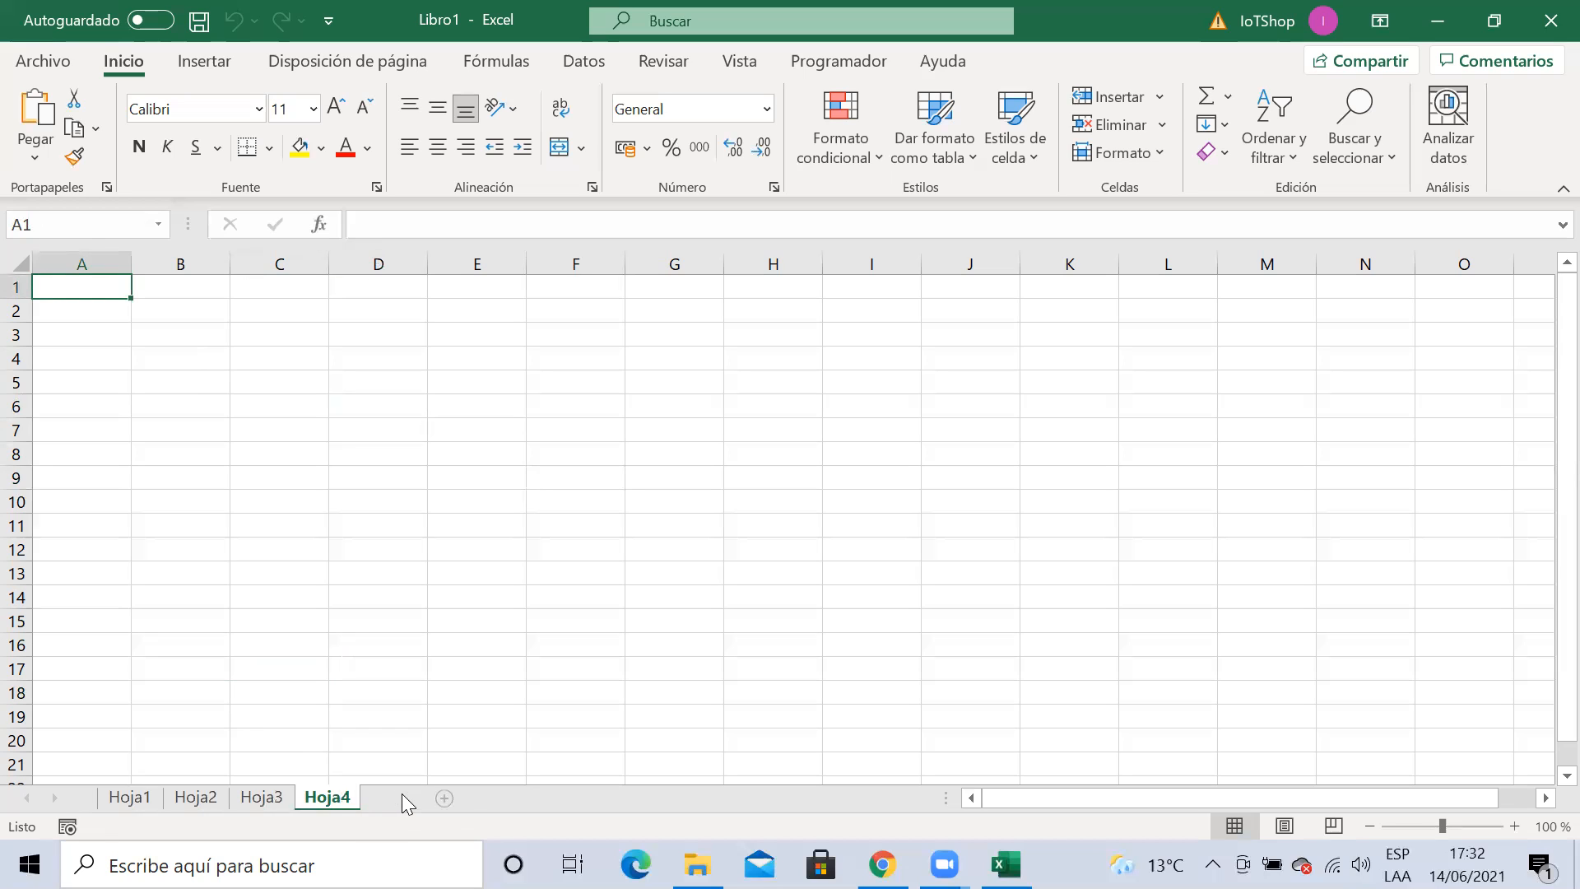
{"action": "left_click", "coordinate": [402, 797]}
{"action": "left_click", "coordinate": [466, 797]}
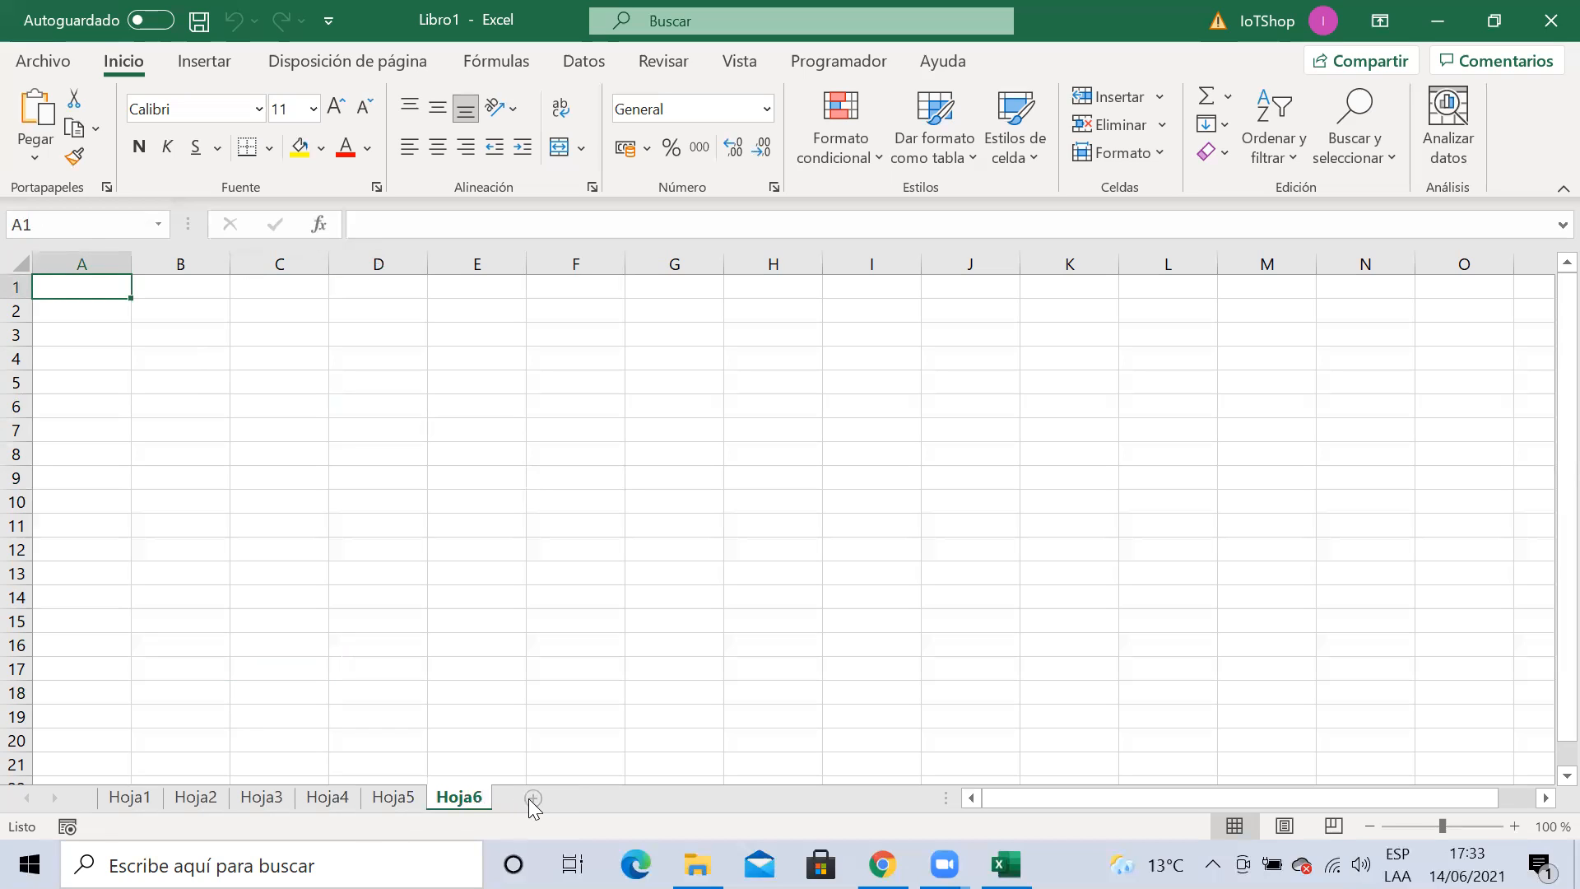
{"action": "left_click", "coordinate": [533, 798]}
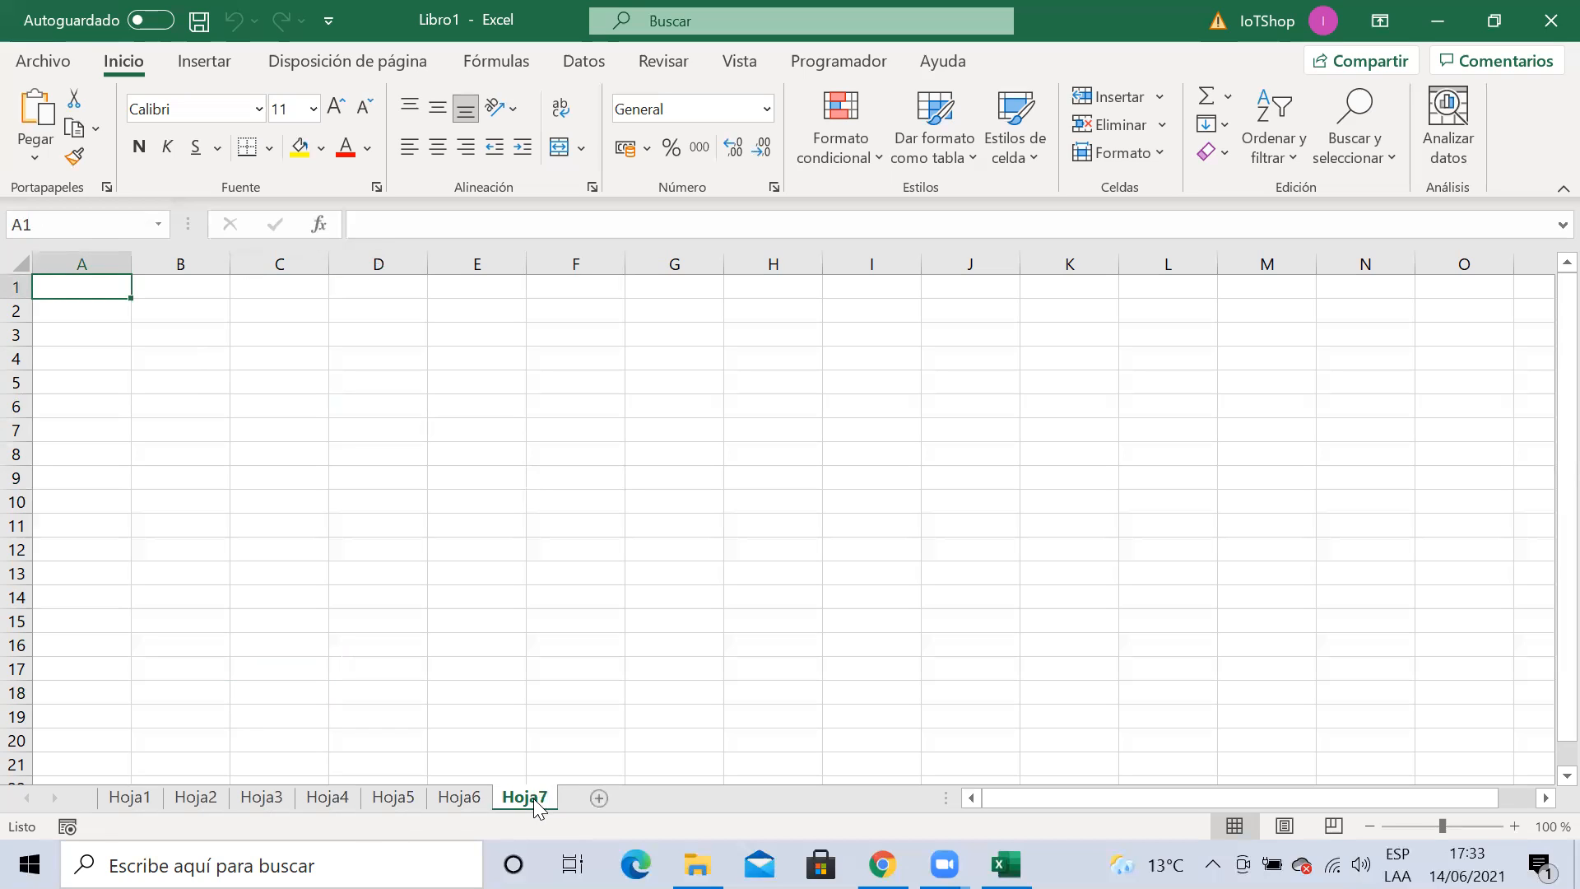
{"action": "left_click", "coordinate": [599, 798]}
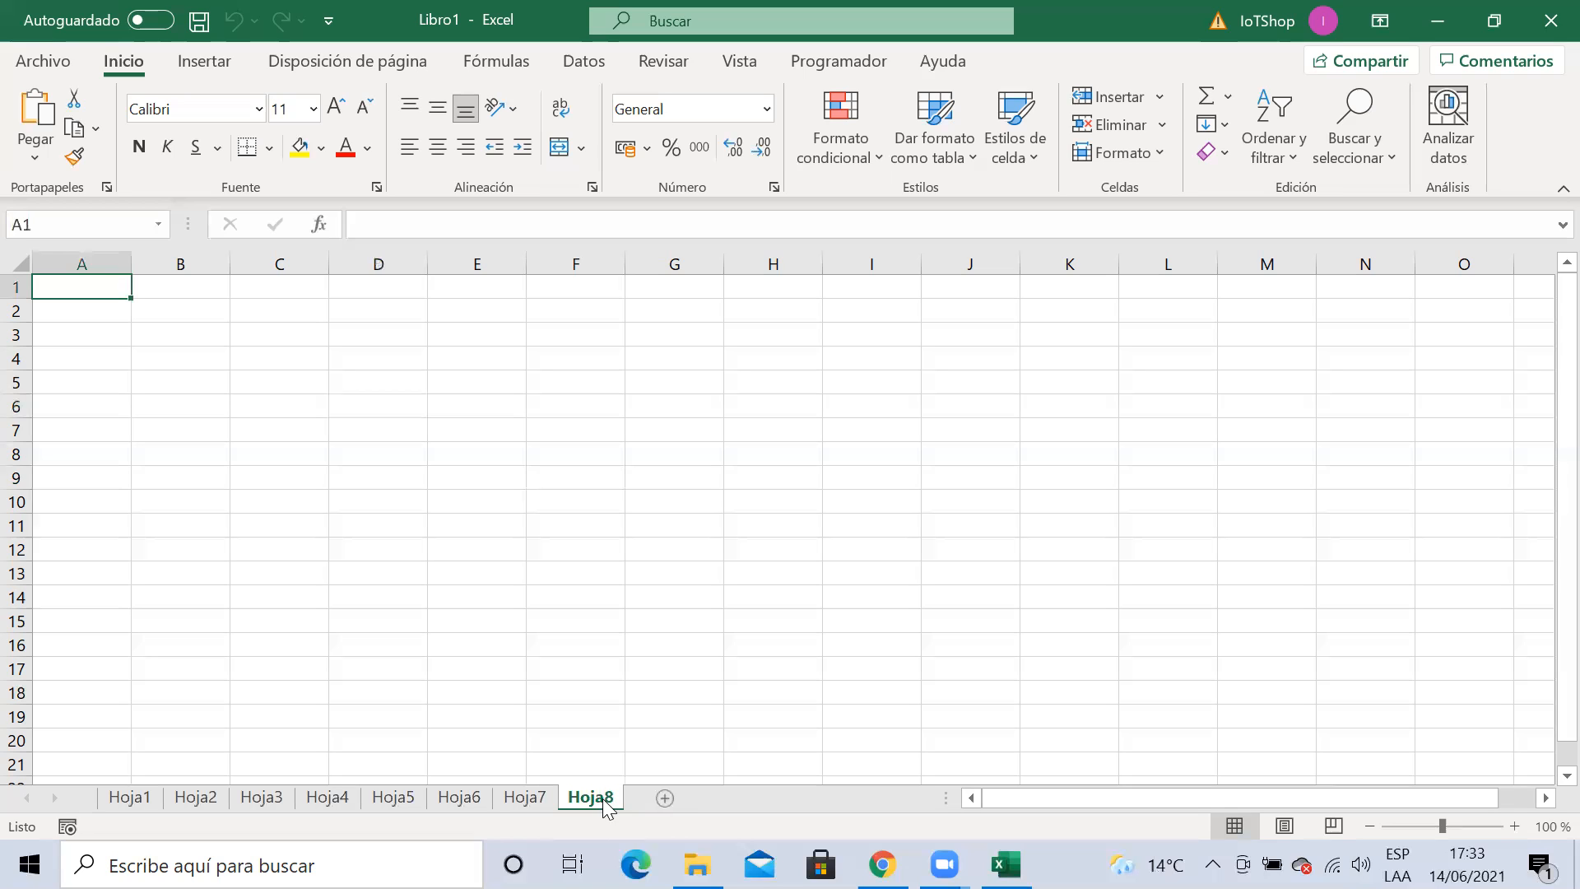
{"action": "left_click", "coordinate": [665, 797]}
{"action": "left_click", "coordinate": [729, 797]}
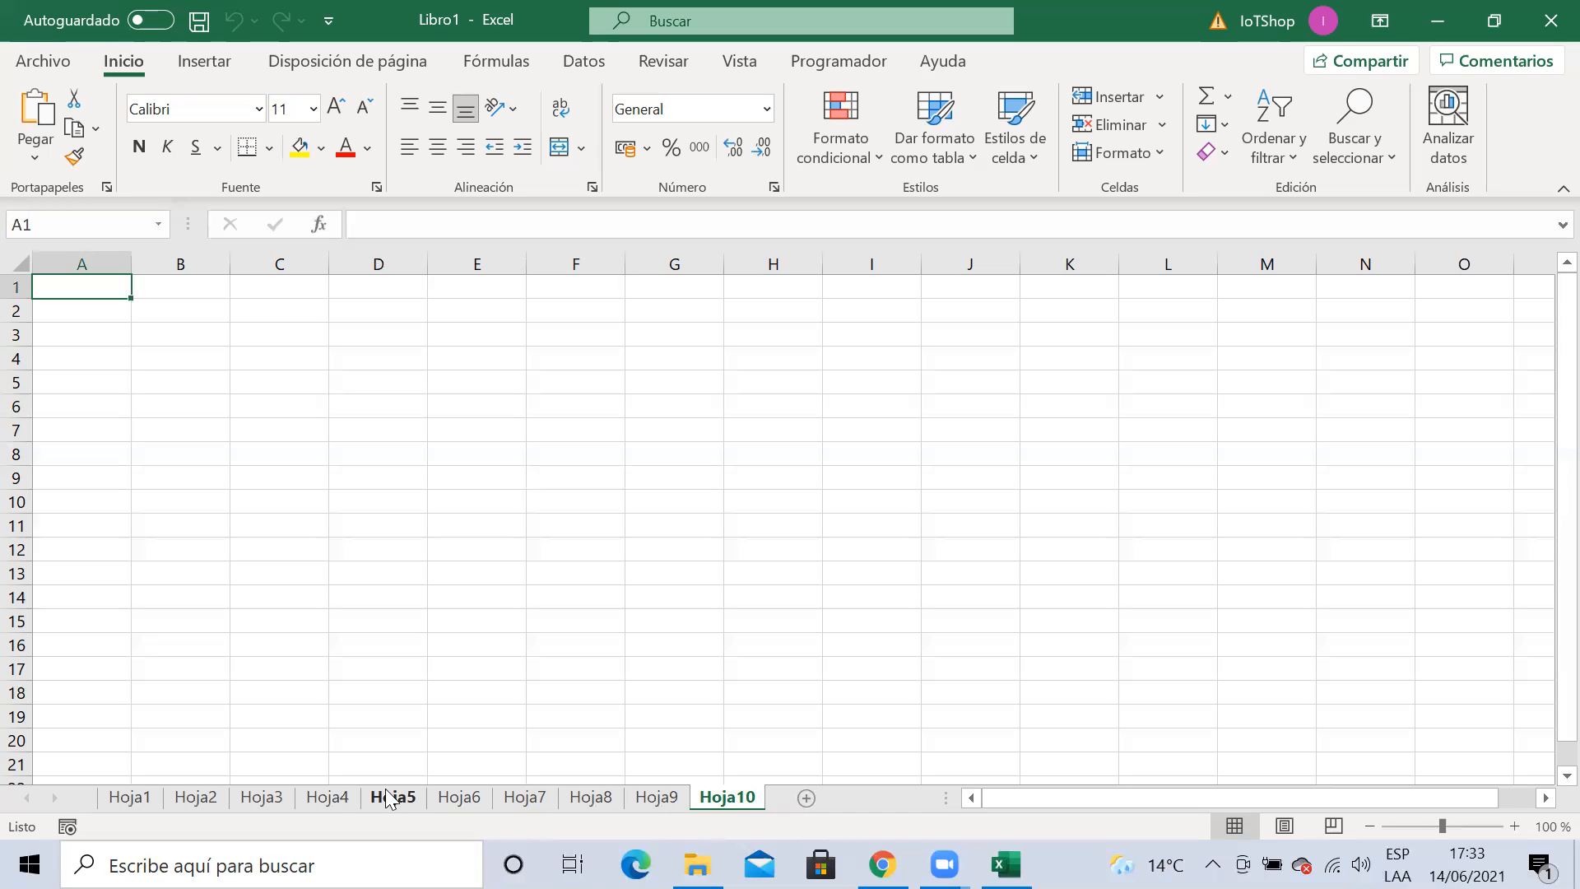
Return to sheet Hoja1 and select cell G13
{"action": "left_click", "coordinate": [230, 797]}
{"action": "key", "text": "ctrl+Page_Up"}
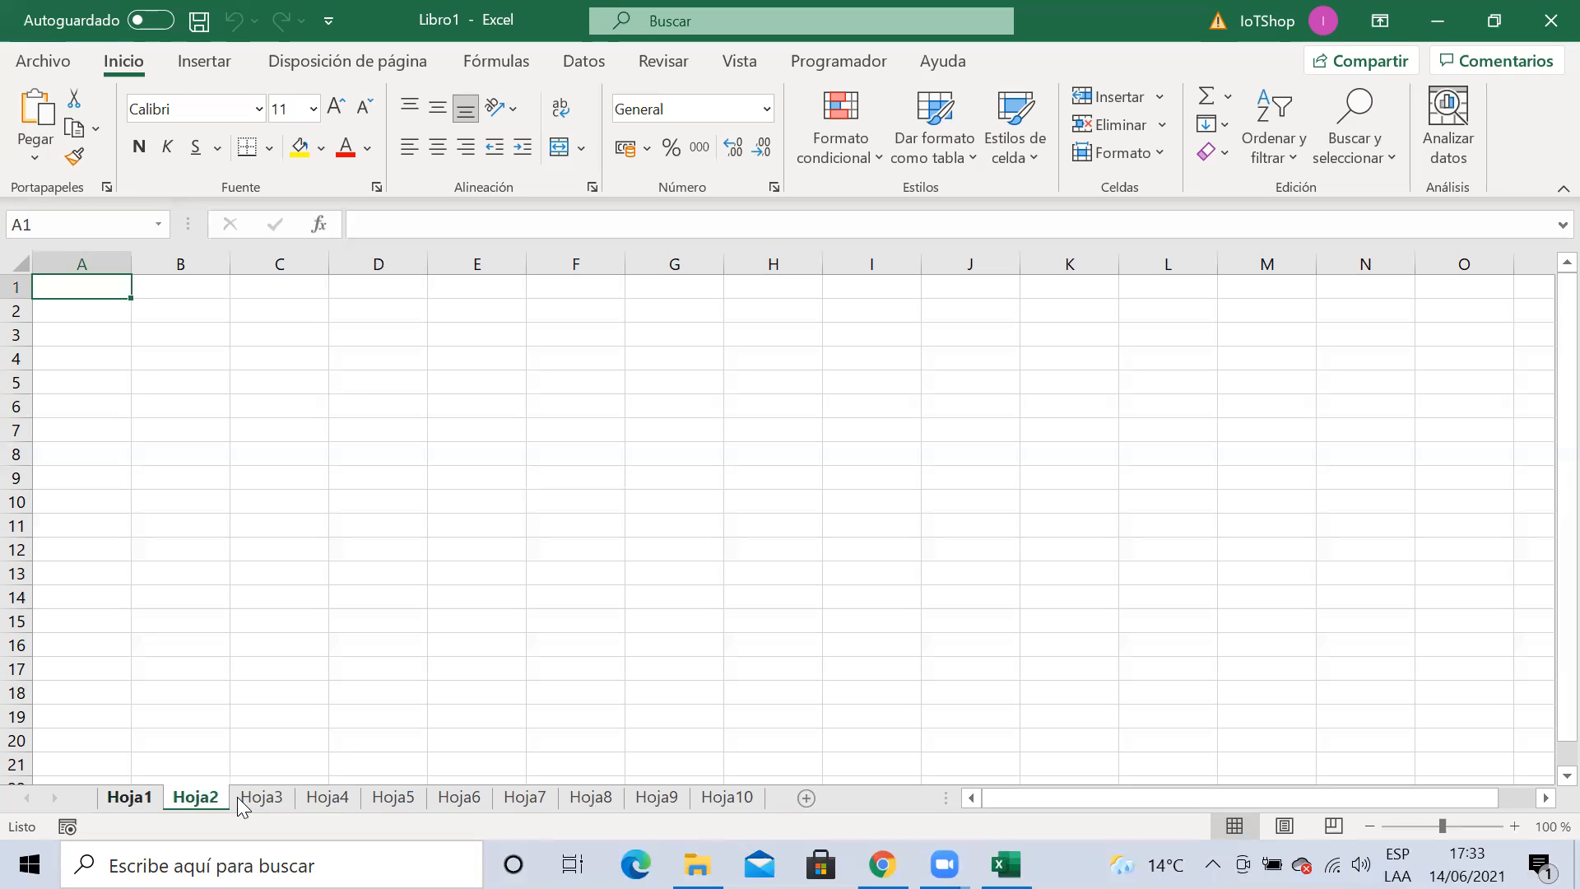
{"action": "left_click", "coordinate": [200, 796]}
{"action": "left_click", "coordinate": [701, 499]}
{"action": "left_click", "coordinate": [343, 437]}
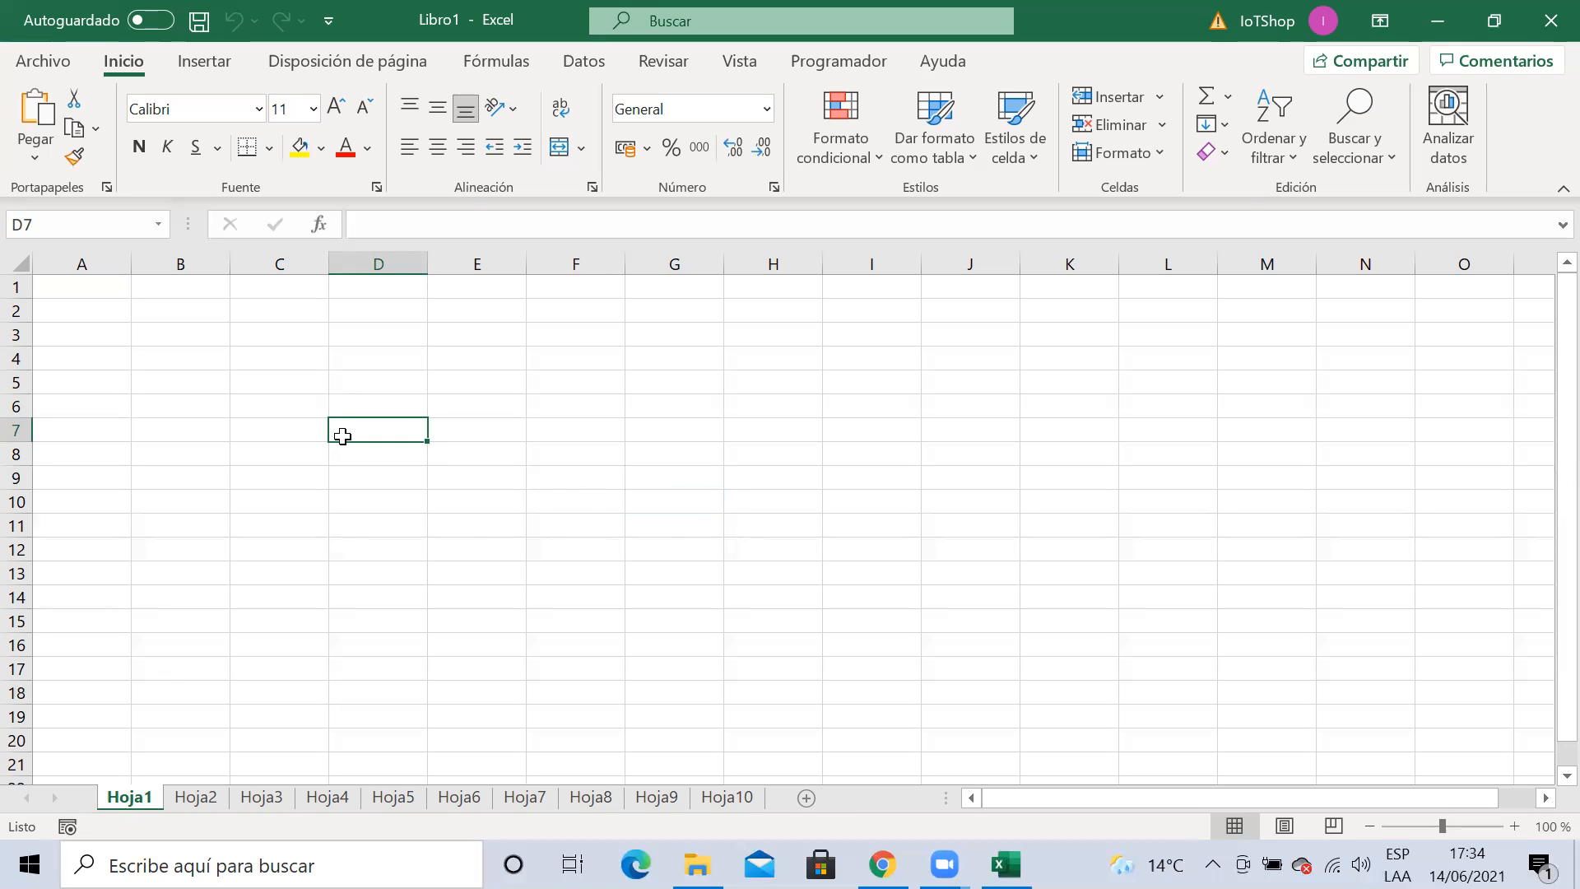
{"action": "left_click", "coordinate": [1084, 362]}
{"action": "left_click", "coordinate": [676, 364]}
{"action": "left_click", "coordinate": [652, 567]}
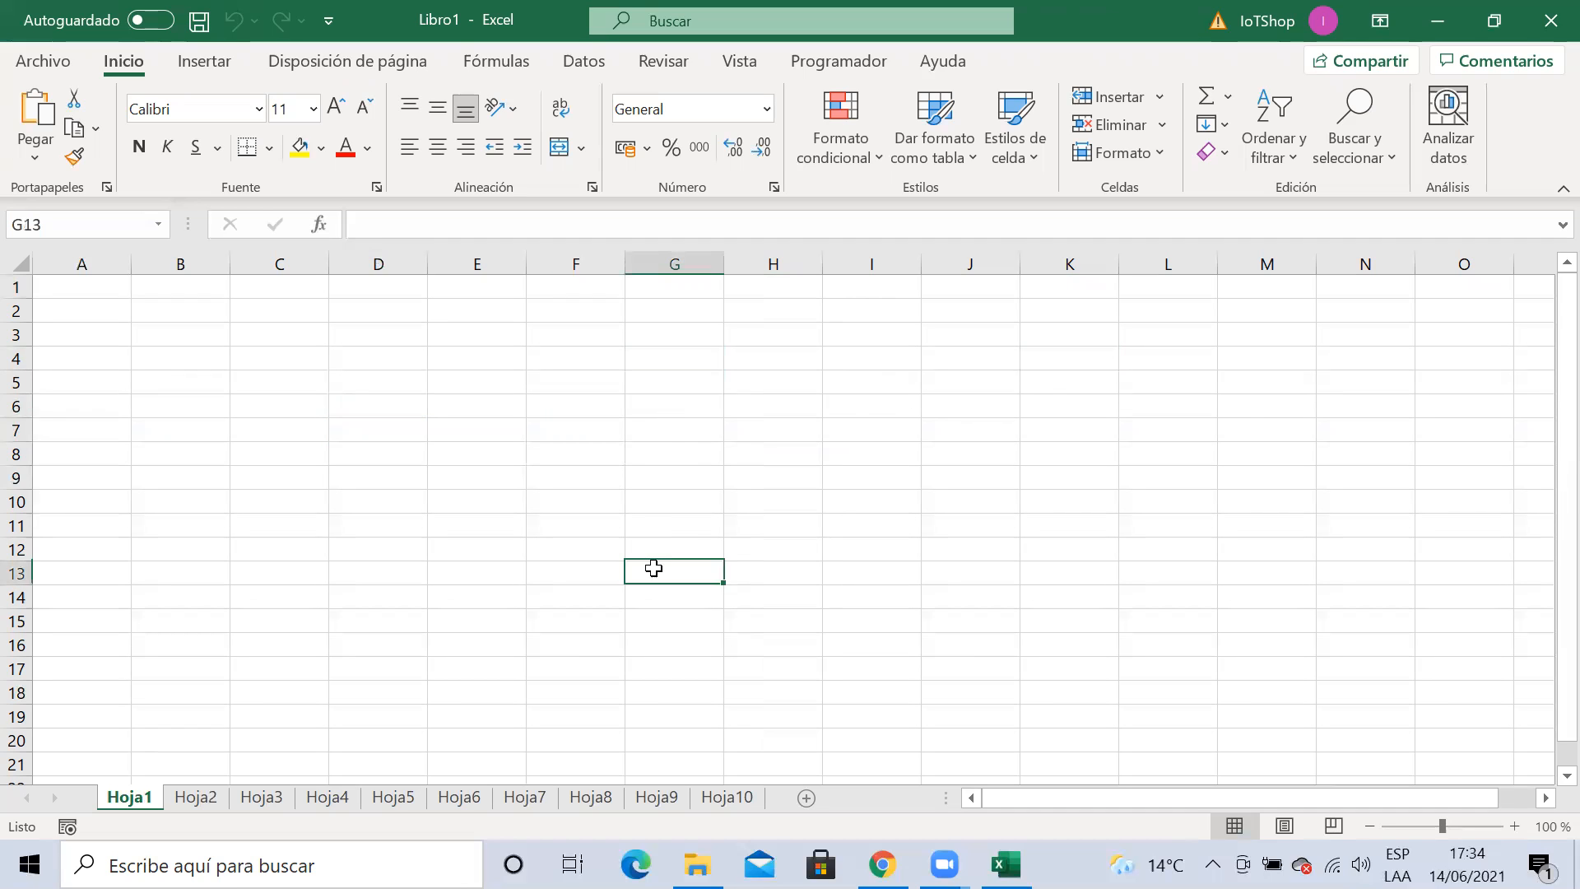
Move the active cell one cell at a time in all four directions across Hoja1, ending on G8
{"action": "key", "text": "Left"}
{"action": "key", "text": "Left"}
{"action": "key", "text": "Left"}
{"action": "key", "text": "Left"}
{"action": "key", "text": "Right"}
{"action": "key", "text": "Right"}
{"action": "key", "text": "Right"}
{"action": "key", "text": "Right"}
{"action": "key", "text": "Right"}
{"action": "key", "text": "Right"}
{"action": "key", "text": "Right"}
{"action": "key", "text": "Up"}
{"action": "key", "text": "Up"}
{"action": "key", "text": "Up"}
{"action": "key", "text": "Up"}
{"action": "key", "text": "Up"}
{"action": "key", "text": "Up"}
{"action": "key", "text": "Up"}
{"action": "key", "text": "Up"}
{"action": "key", "text": "Up"}
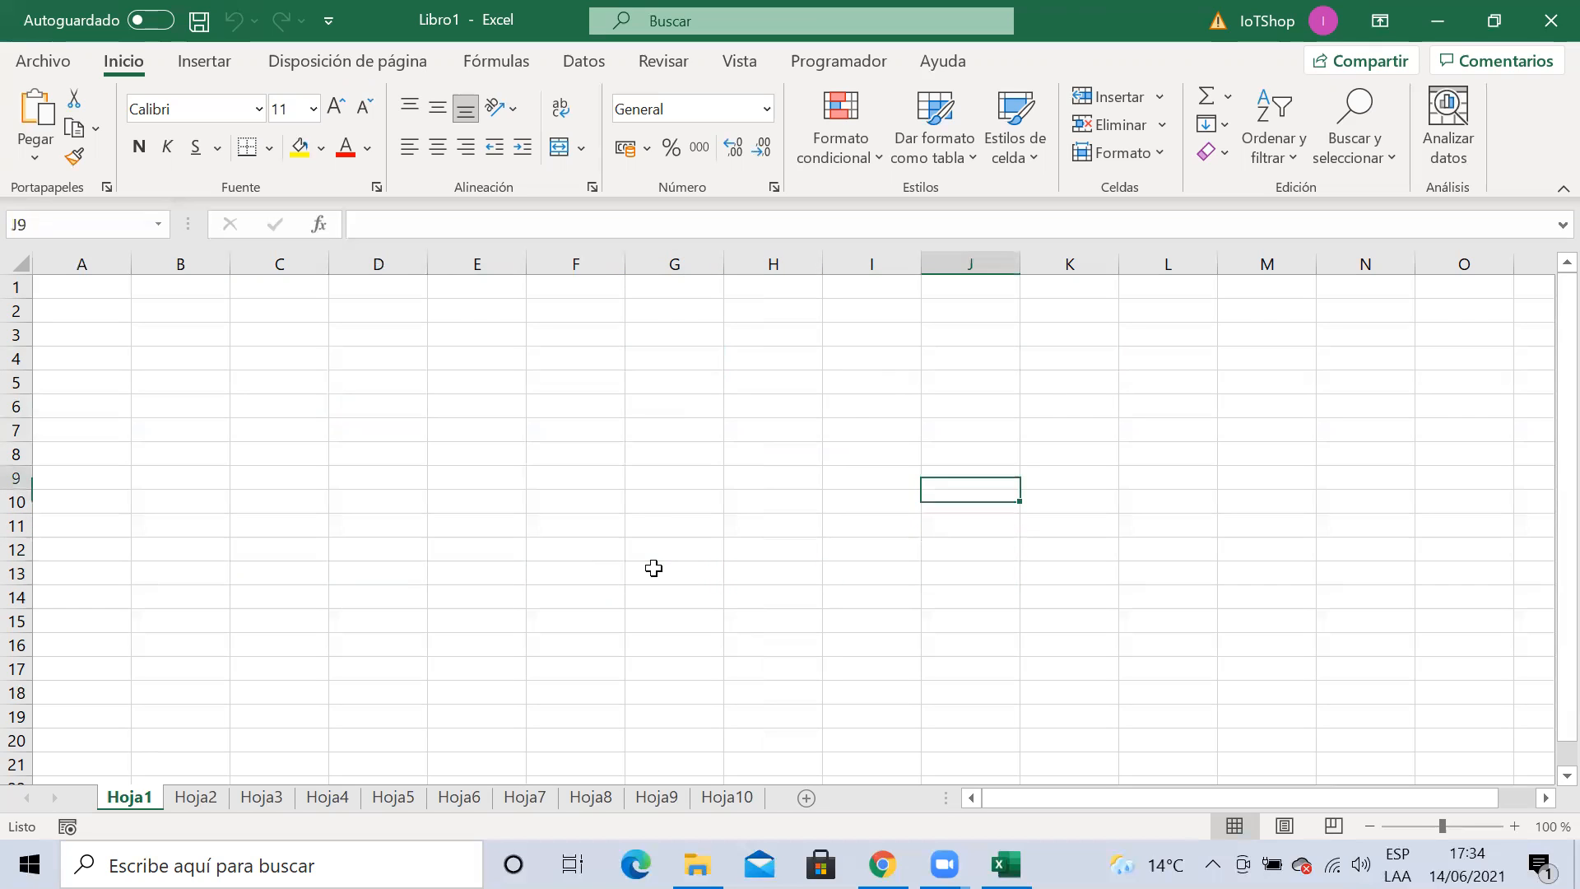
{"action": "key", "text": "Down"}
{"action": "key", "text": "Down"}
{"action": "key", "text": "Down"}
{"action": "key", "text": "Down"}
{"action": "key", "text": "Left"}
{"action": "key", "text": "Left"}
{"action": "key", "text": "Left"}
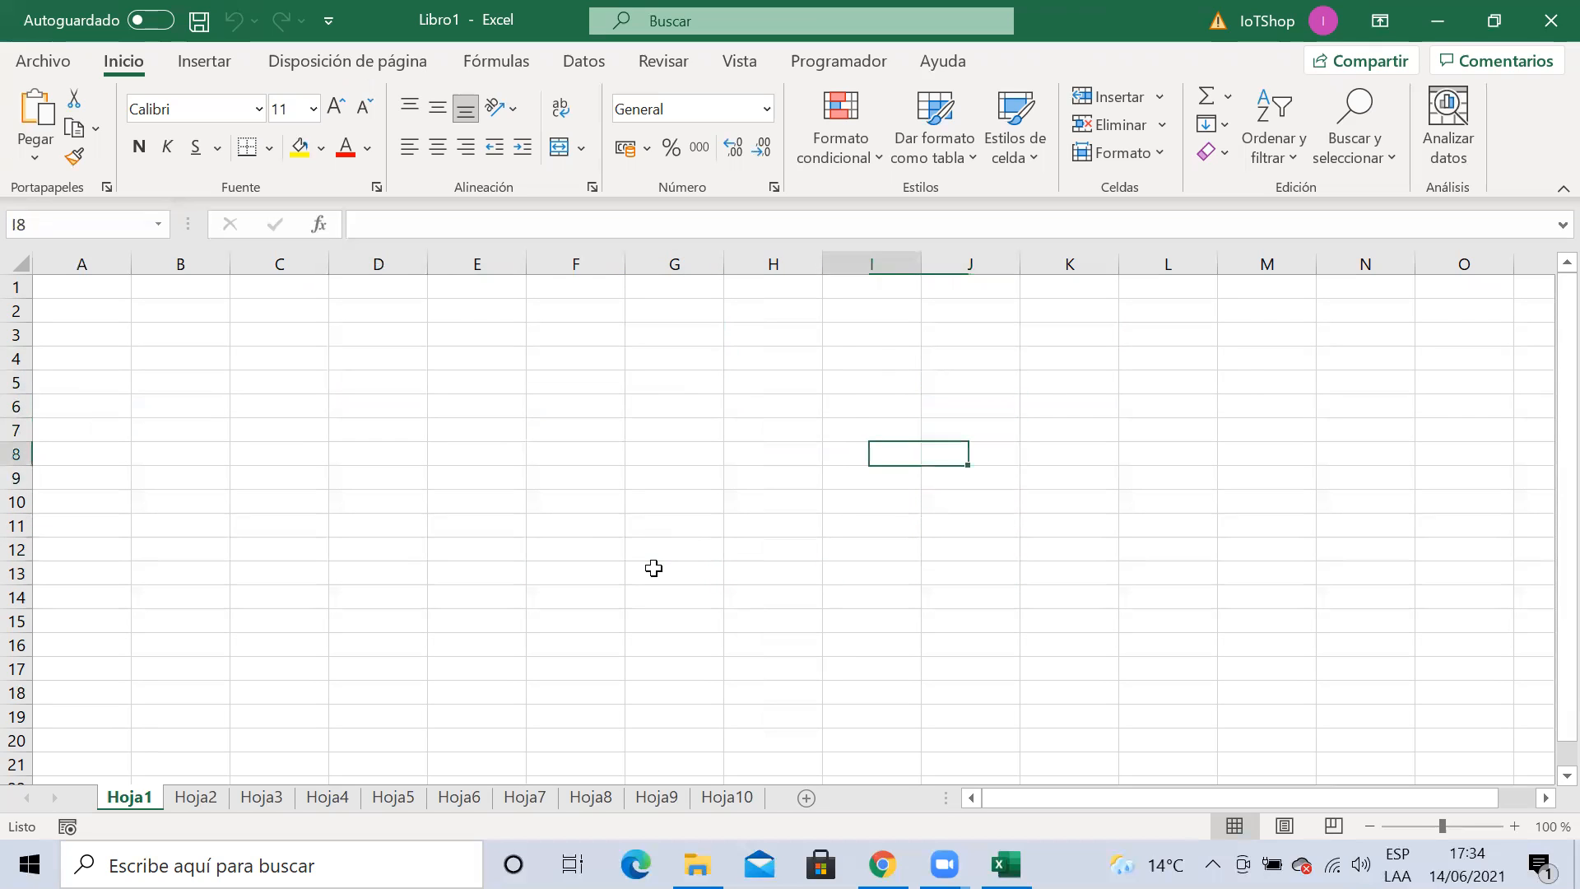
{"action": "key", "text": "Right"}
{"action": "key", "text": "Left"}
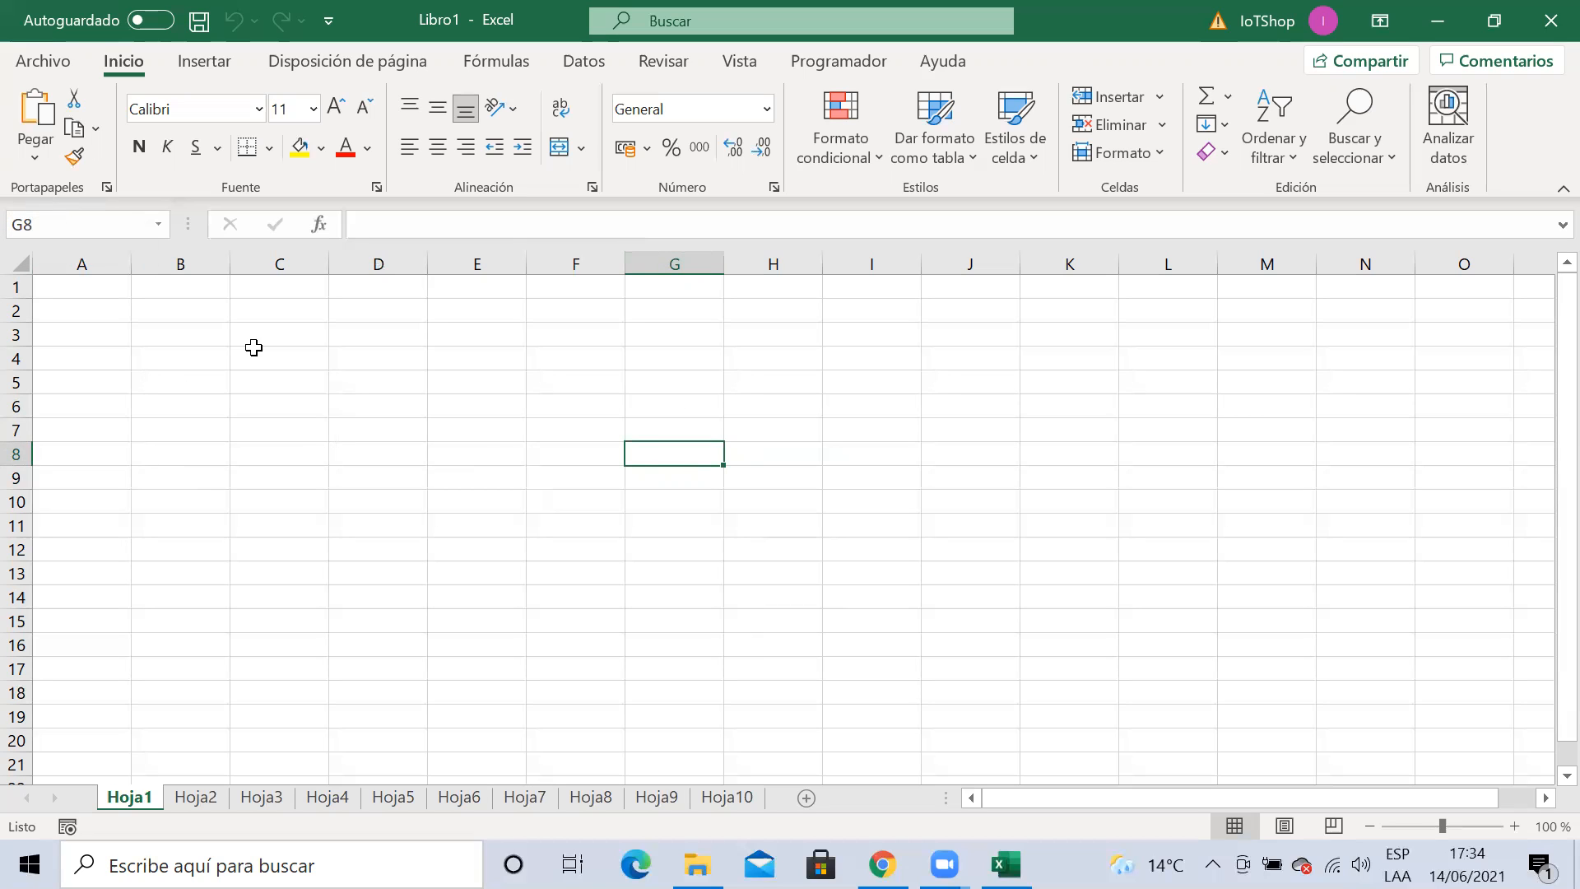
Move the active cell five rows down and five columns across to L13, checking its reference in the Name Box
{"action": "key", "text": "Down"}
{"action": "key", "text": "Down"}
{"action": "key", "text": "Down"}
{"action": "key", "text": "Down"}
{"action": "key", "text": "Down"}
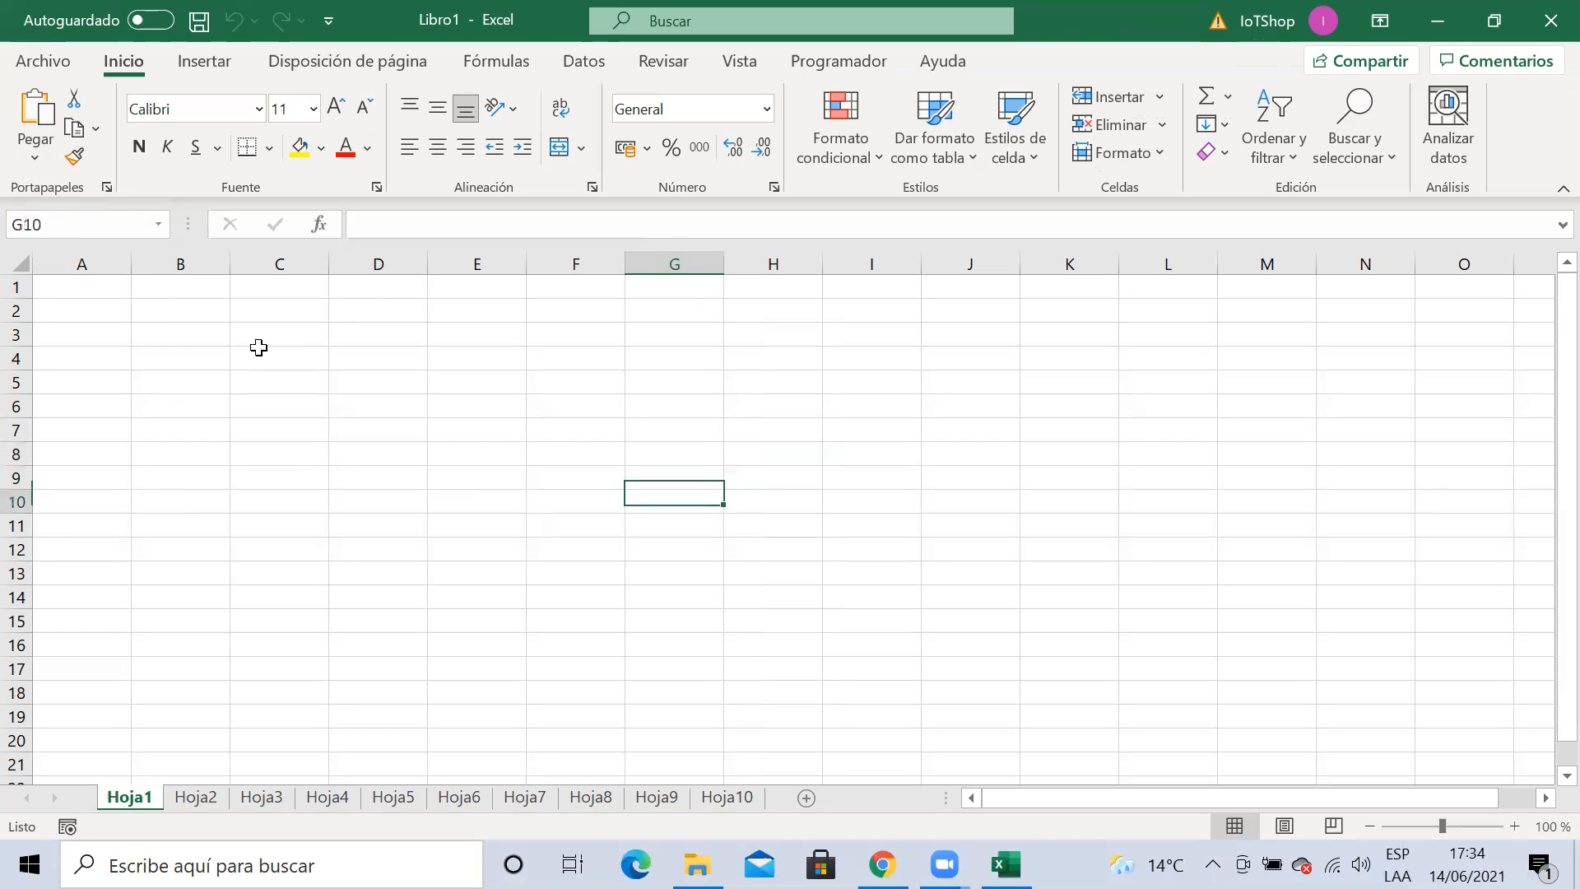
{"action": "key", "text": "Right"}
{"action": "key", "text": "Right"}
{"action": "key", "text": "Right"}
{"action": "key", "text": "Right"}
{"action": "key", "text": "Right"}
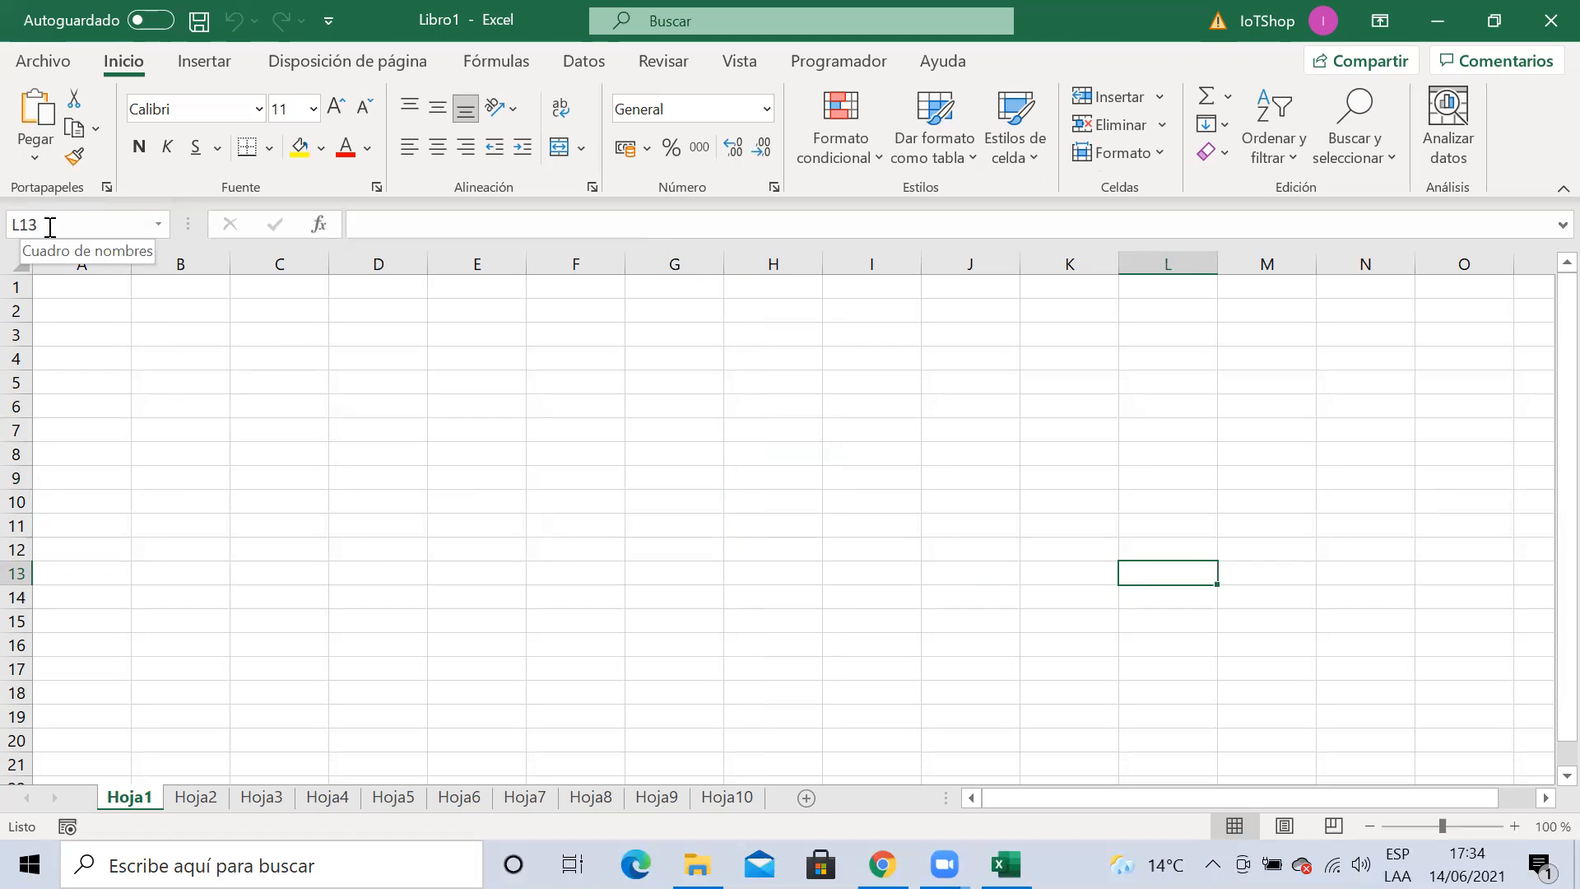
Select scattered cells across Hoja1 to examine how each one is referenced by column and row, ending on G11
{"action": "left_click", "coordinate": [347, 543]}
{"action": "left_click", "coordinate": [175, 380]}
{"action": "left_click", "coordinate": [672, 434]}
{"action": "left_click", "coordinate": [1357, 385]}
{"action": "left_click", "coordinate": [1357, 621]}
{"action": "left_click", "coordinate": [1057, 730]}
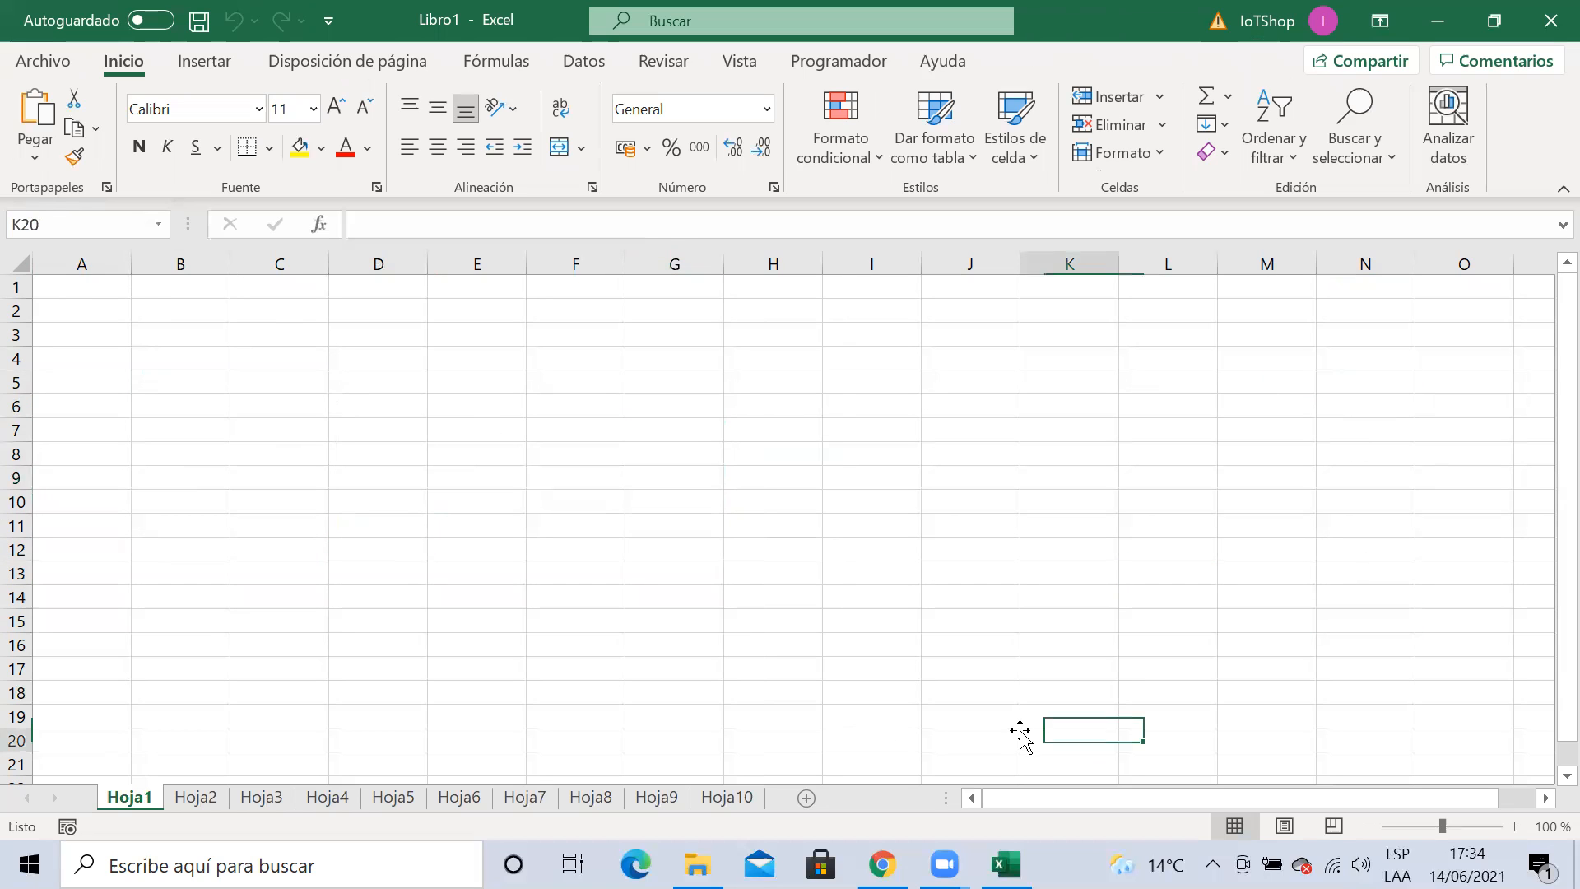
{"action": "left_click", "coordinate": [656, 737]}
{"action": "left_click", "coordinate": [363, 741]}
{"action": "left_click", "coordinate": [212, 745]}
{"action": "left_click_drag", "start_coordinate": [609, 707], "coordinate": [691, 713]}
{"action": "left_click", "coordinate": [802, 695]}
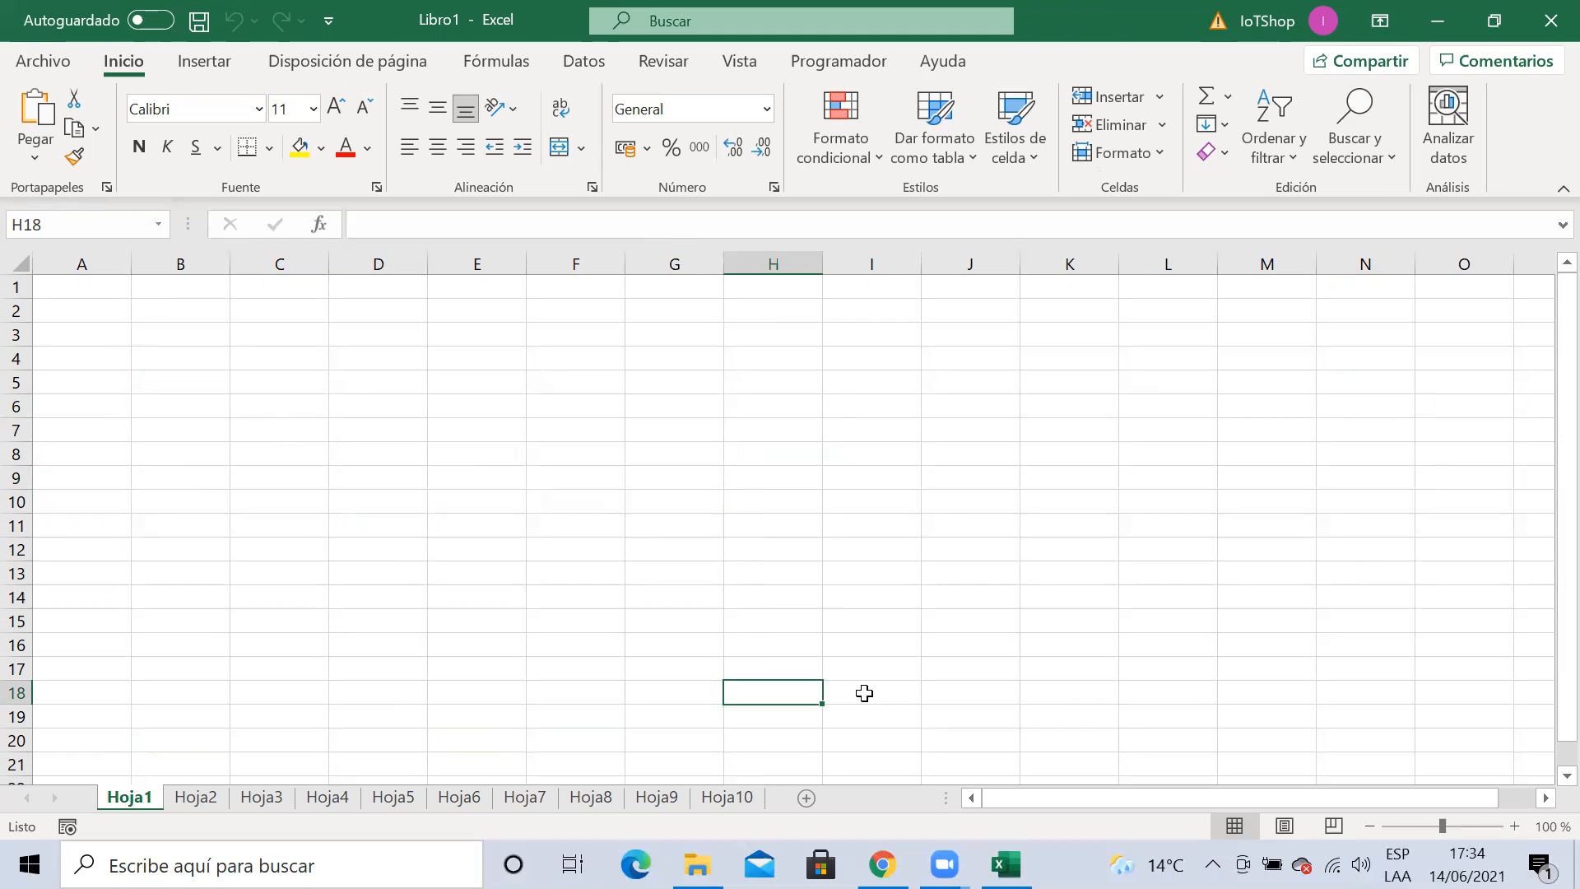
{"action": "left_click", "coordinate": [1178, 603]}
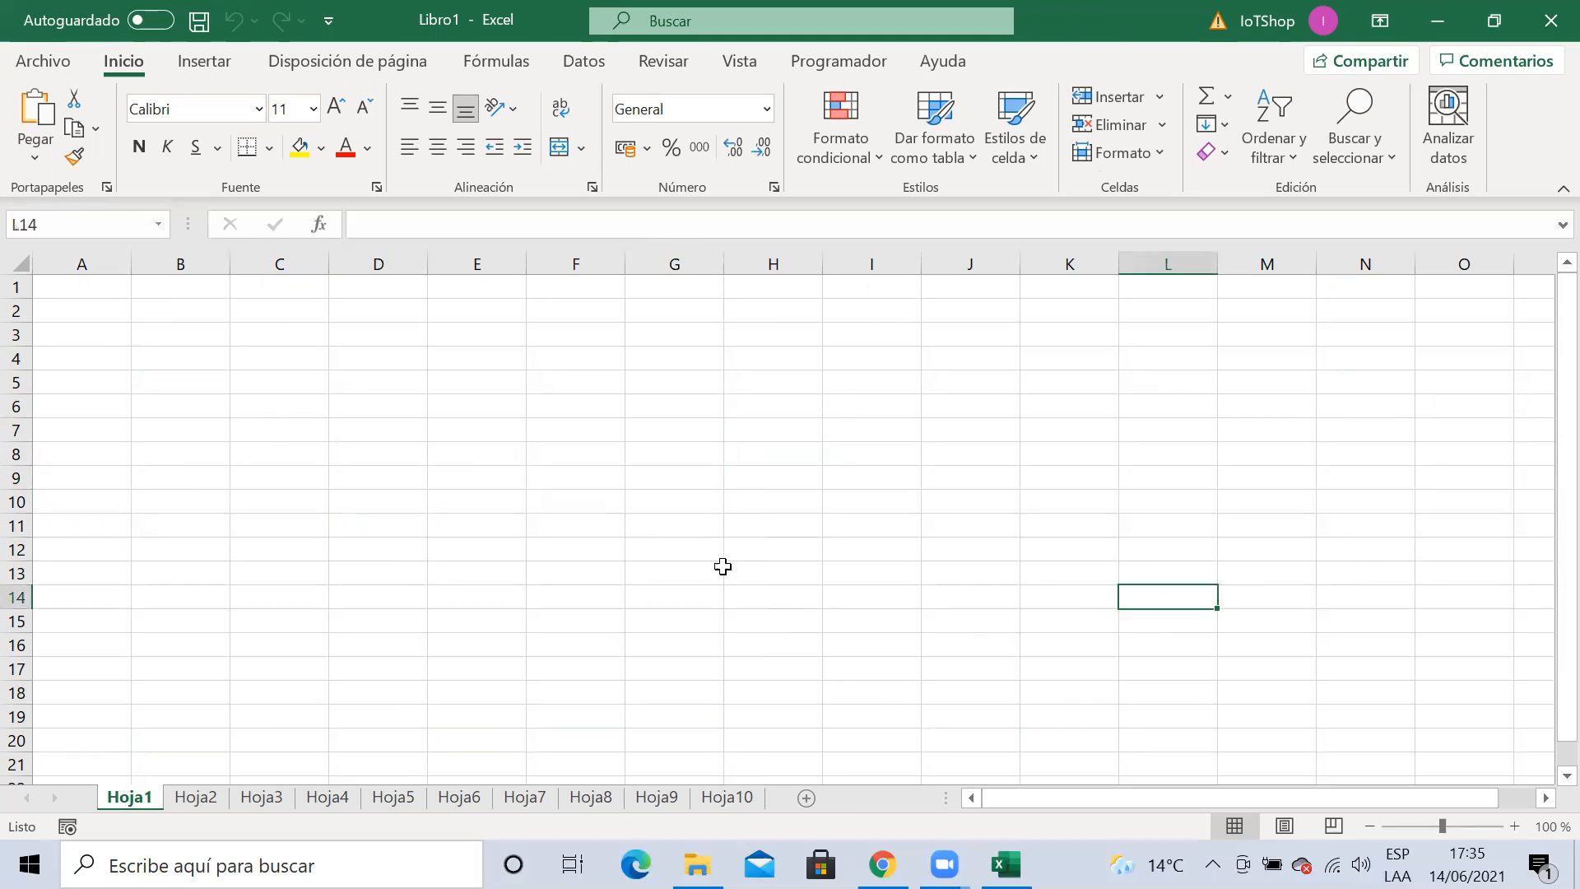
{"action": "left_click", "coordinate": [685, 522]}
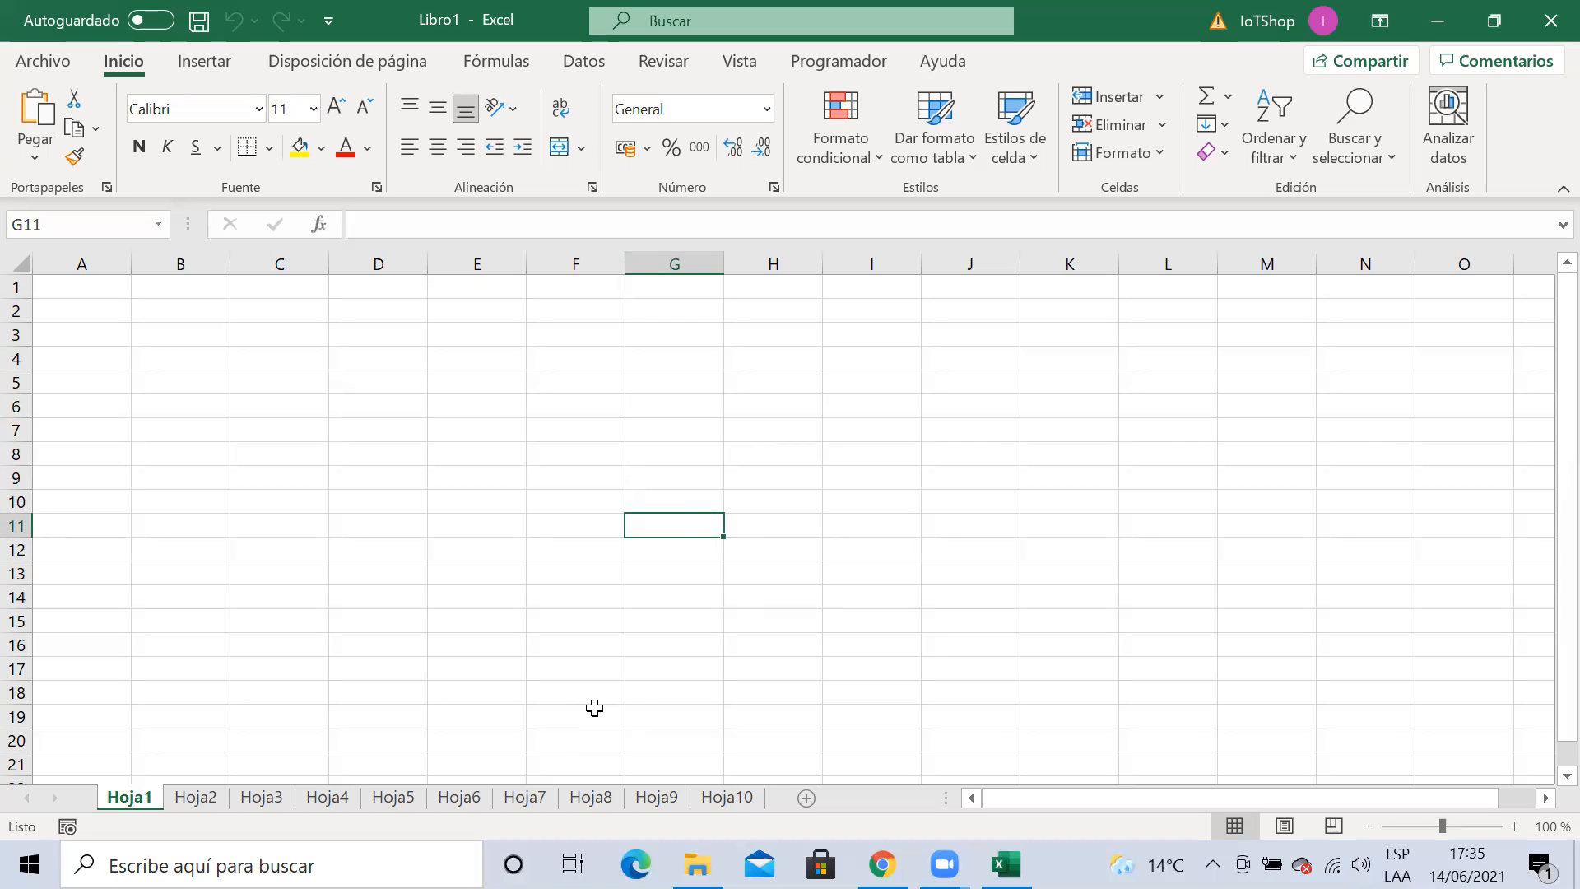
Move the active cell along row 11 through the columns to SJ11, examining how column letters continue after Z
{"action": "key", "text": "Right"}
{"action": "key", "text": "Right"}
{"action": "key", "text": "Right"}
{"action": "key", "text": "Right"}
{"action": "key", "text": "Right"}
{"action": "key", "text": "Right"}
{"action": "key", "text": "Right"}
{"action": "key", "text": "Right"}
{"action": "key", "text": "Right"}
{"action": "key", "text": "Right"}
{"action": "key", "text": "Right"}
{"action": "key", "text": "Right"}
{"action": "key", "text": "Right"}
{"action": "key", "text": "Right"}
{"action": "key", "text": "Right"}
{"action": "key", "text": "Right"}
{"action": "key", "text": "Right"}
{"action": "key", "text": "Right"}
{"action": "key", "text": "Right"}
{"action": "key", "text": "Right"}
{"action": "key", "text": "Right"}
{"action": "key", "text": "Right"}
{"action": "key", "text": "Right"}
{"action": "key", "text": "Right"}
{"action": "key", "text": "Right"}
{"action": "key", "text": "Right"}
{"action": "key", "text": "Right"}
{"action": "key", "text": "Right"}
{"action": "key", "text": "Right"}
{"action": "key", "text": "Right"}
{"action": "key", "text": "Right"}
{"action": "key", "text": "Right"}
{"action": "key", "text": "Right"}
{"action": "key", "text": "Right"}
{"action": "key", "text": "Right"}
{"action": "key", "text": "Right"}
{"action": "key", "text": "Right"}
{"action": "key", "text": "Right"}
{"action": "key", "text": "Right"}
{"action": "key", "text": "Right"}
{"action": "key", "text": "Right"}
{"action": "key", "text": "Right"}
{"action": "key", "text": "Right"}
{"action": "key", "text": "Right"}
{"action": "key", "text": "Right"}
{"action": "key", "text": "Right"}
{"action": "key", "text": "Right"}
{"action": "key", "text": "Right"}
{"action": "key", "text": "Right"}
{"action": "key", "text": "Right"}
{"action": "key", "text": "Right"}
{"action": "key", "text": "Right"}
{"action": "key", "text": "Right"}
{"action": "key", "text": "Right"}
{"action": "key", "text": "Right"}
{"action": "key", "text": "Right"}
{"action": "key", "text": "Right"}
{"action": "key", "text": "Right"}
{"action": "key", "text": "Right"}
{"action": "key", "text": "Right"}
{"action": "key", "text": "Right"}
{"action": "key", "text": "Right"}
{"action": "key", "text": "Right"}
{"action": "key", "text": "Right"}
{"action": "key", "text": "Right"}
{"action": "key", "text": "Right"}
{"action": "key", "text": "Right"}
{"action": "key", "text": "Right"}
{"action": "key", "text": "Right"}
{"action": "key", "text": "Right"}
{"action": "key", "text": "Right"}
{"action": "key", "text": "Right"}
{"action": "key", "text": "Right"}
{"action": "key", "text": "Right"}
{"action": "key", "text": "Right"}
{"action": "key", "text": "Right"}
{"action": "key", "text": "Right"}
{"action": "key", "text": "Right"}
{"action": "key", "text": "Right"}
{"action": "key", "text": "Right"}
{"action": "key", "text": "Right"}
{"action": "key", "text": "Right"}
{"action": "key", "text": "Right"}
{"action": "key", "text": "Right"}
{"action": "key", "text": "Right"}
{"action": "key", "text": "Right"}
{"action": "key", "text": "Right"}
{"action": "key", "text": "Right"}
{"action": "key", "text": "Right"}
{"action": "key", "text": "Right"}
{"action": "key", "text": "Right"}
{"action": "key", "text": "Right"}
{"action": "key", "text": "Right"}
{"action": "key", "text": "Right"}
{"action": "key", "text": "Right"}
{"action": "key", "text": "Right"}
{"action": "key", "text": "Right"}
{"action": "key", "text": "Right"}
{"action": "key", "text": "Right"}
{"action": "key", "text": "Right"}
{"action": "key", "text": "Right"}
{"action": "key", "text": "Right"}
{"action": "key", "text": "Right"}
{"action": "key", "text": "Right"}
{"action": "key", "text": "Right"}
{"action": "key", "text": "Right"}
{"action": "key", "text": "Right"}
{"action": "key", "text": "Right"}
{"action": "key", "text": "Right"}
{"action": "key", "text": "Right"}
{"action": "key", "text": "Right"}
{"action": "key", "text": "Right"}
{"action": "key", "text": "Right"}
{"action": "key", "text": "Right"}
{"action": "key", "text": "Right"}
{"action": "key", "text": "Right"}
{"action": "key", "text": "Right"}
{"action": "key", "text": "Right"}
{"action": "key", "text": "Right"}
{"action": "key", "text": "Right"}
{"action": "key", "text": "Right"}
{"action": "key", "text": "Right"}
{"action": "key", "text": "Right"}
{"action": "key", "text": "Right"}
{"action": "key", "text": "Right"}
{"action": "key", "text": "Right"}
{"action": "key", "text": "Right"}
{"action": "key", "text": "Right"}
{"action": "key", "text": "Right"}
{"action": "key", "text": "Right"}
{"action": "key", "text": "Right"}
{"action": "key", "text": "Right"}
{"action": "key", "text": "Right"}
{"action": "key", "text": "Right"}
{"action": "key", "text": "Right"}
{"action": "key", "text": "Right"}
{"action": "key", "text": "Right"}
{"action": "key", "text": "Right"}
{"action": "key", "text": "Right"}
{"action": "key", "text": "Right"}
{"action": "key", "text": "Right"}
{"action": "key", "text": "Right"}
{"action": "key", "text": "Right"}
{"action": "key", "text": "Right"}
{"action": "key", "text": "Right"}
{"action": "key", "text": "Right"}
{"action": "key", "text": "Right"}
{"action": "key", "text": "Right"}
{"action": "key", "text": "Right"}
{"action": "key", "text": "Right"}
{"action": "key", "text": "Right"}
{"action": "key", "text": "Right"}
{"action": "key", "text": "Right"}
{"action": "key", "text": "Right"}
{"action": "key", "text": "Right"}
{"action": "key", "text": "Right"}
{"action": "key", "text": "Right"}
{"action": "key", "text": "Right"}
{"action": "key", "text": "Right"}
{"action": "key", "text": "Right"}
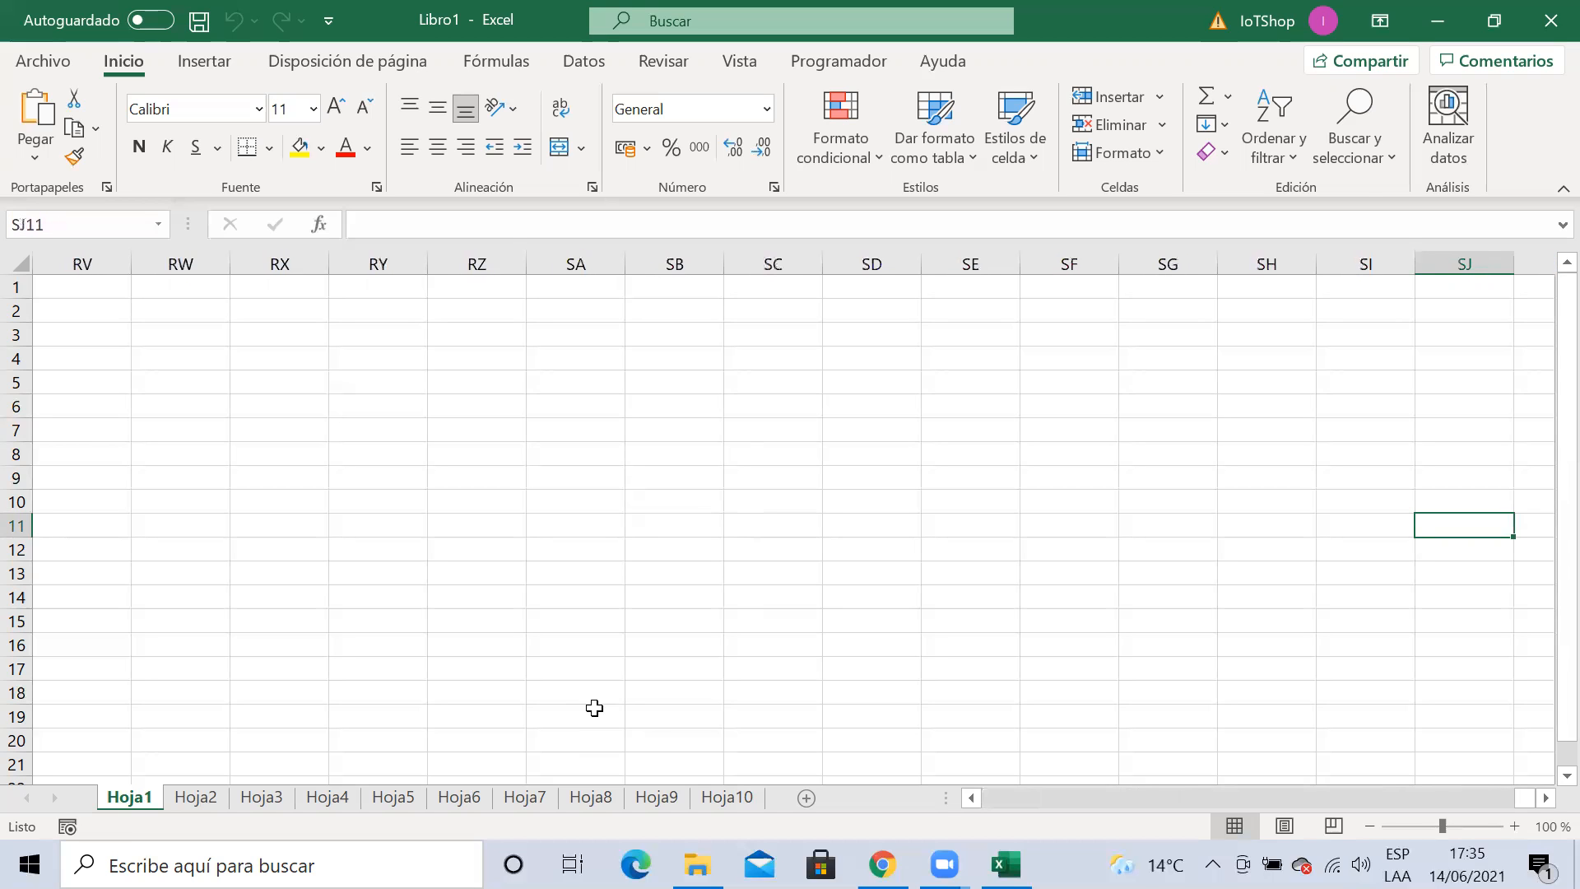
Move the active cell three columns back along row 11 to SG11 on Hoja1, checking its reference
{"action": "key", "text": "Left"}
{"action": "key", "text": "Left"}
{"action": "key", "text": "Left"}
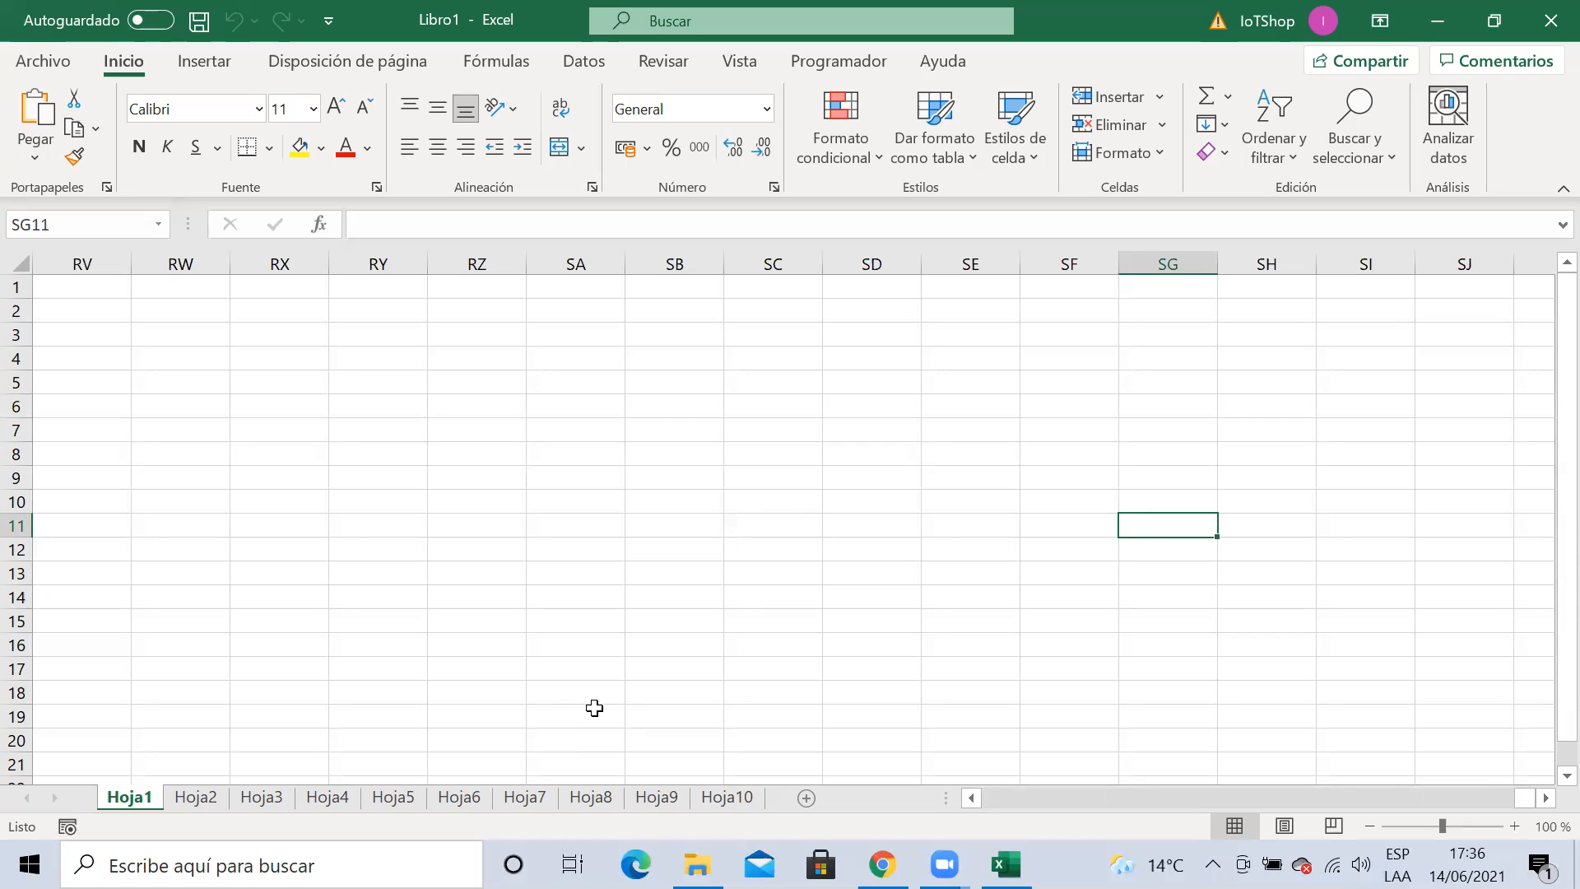
Move the active cell down column SG through the rows to SG383, examining how row numbers continue
{"action": "key", "text": "Down"}
{"action": "key", "text": "Down"}
{"action": "key", "text": "Down"}
{"action": "key", "text": "Down"}
{"action": "key", "text": "Down"}
{"action": "key", "text": "Down"}
{"action": "key", "text": "Down"}
{"action": "key", "text": "Down"}
{"action": "key", "text": "Down"}
{"action": "key", "text": "Down"}
{"action": "key", "text": "Down"}
{"action": "key", "text": "Down"}
{"action": "key", "text": "Down"}
{"action": "key", "text": "Down"}
{"action": "key", "text": "Down"}
{"action": "key", "text": "Down"}
{"action": "key", "text": "Down"}
{"action": "key", "text": "Down"}
{"action": "key", "text": "Down"}
{"action": "key", "text": "Down"}
{"action": "key", "text": "Down"}
{"action": "key", "text": "Down"}
{"action": "key", "text": "Down"}
{"action": "key", "text": "Down"}
{"action": "key", "text": "Down"}
{"action": "key", "text": "Down"}
{"action": "key", "text": "Down"}
{"action": "key", "text": "Down"}
{"action": "key", "text": "Down"}
{"action": "key", "text": "Down"}
{"action": "key", "text": "Down"}
{"action": "key", "text": "Down"}
{"action": "key", "text": "Down"}
{"action": "key", "text": "Down"}
{"action": "key", "text": "Down"}
{"action": "key", "text": "Down"}
{"action": "key", "text": "Down"}
{"action": "key", "text": "Down"}
{"action": "key", "text": "Down"}
{"action": "key", "text": "Down"}
{"action": "key", "text": "Down"}
{"action": "key", "text": "Down"}
{"action": "key", "text": "Down"}
{"action": "key", "text": "Down"}
{"action": "key", "text": "Down"}
{"action": "key", "text": "Down"}
{"action": "key", "text": "Down"}
{"action": "key", "text": "Down"}
{"action": "key", "text": "Down"}
{"action": "key", "text": "Down"}
{"action": "key", "text": "Down"}
{"action": "key", "text": "Down"}
{"action": "key", "text": "Down"}
{"action": "key", "text": "Down"}
{"action": "key", "text": "Down"}
{"action": "key", "text": "Down"}
{"action": "key", "text": "Down"}
{"action": "key", "text": "Down"}
{"action": "key", "text": "Down"}
{"action": "key", "text": "Down"}
{"action": "key", "text": "Down"}
{"action": "key", "text": "Down"}
{"action": "key", "text": "Down"}
{"action": "key", "text": "Down"}
{"action": "key", "text": "Down"}
{"action": "key", "text": "Down"}
{"action": "key", "text": "Down"}
{"action": "key", "text": "Down"}
{"action": "key", "text": "Down"}
{"action": "key", "text": "Down"}
{"action": "key", "text": "Down"}
{"action": "key", "text": "Down"}
{"action": "key", "text": "Down"}
{"action": "key", "text": "Down"}
{"action": "key", "text": "Down"}
{"action": "key", "text": "Down"}
{"action": "key", "text": "Down"}
{"action": "key", "text": "Down"}
{"action": "key", "text": "Down"}
{"action": "key", "text": "Down"}
{"action": "key", "text": "Down"}
{"action": "key", "text": "Down"}
{"action": "key", "text": "Down"}
{"action": "key", "text": "Down"}
{"action": "key", "text": "Down"}
{"action": "key", "text": "Down"}
{"action": "key", "text": "Down"}
{"action": "key", "text": "Down"}
{"action": "key", "text": "Down"}
{"action": "key", "text": "Down"}
{"action": "key", "text": "Down"}
{"action": "key", "text": "Down"}
{"action": "key", "text": "Down"}
{"action": "key", "text": "Down"}
{"action": "key", "text": "Down"}
{"action": "key", "text": "Down"}
{"action": "key", "text": "Down"}
{"action": "key", "text": "Down"}
{"action": "key", "text": "Down"}
{"action": "key", "text": "Down"}
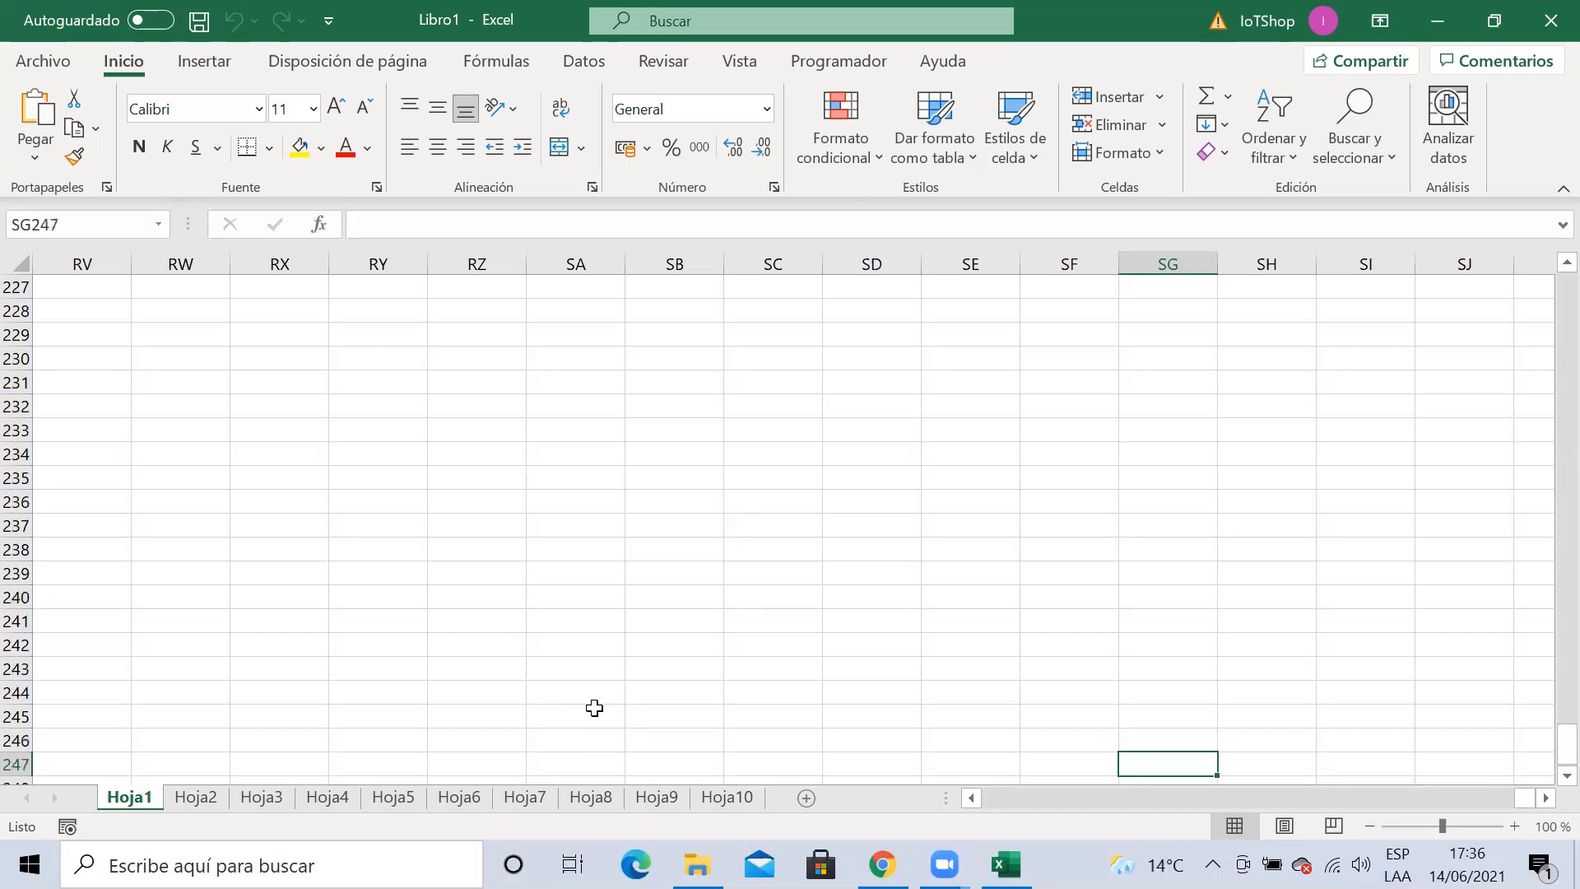
{"action": "key", "text": "Down"}
{"action": "key", "text": "Down"}
{"action": "key", "text": "Down"}
{"action": "key", "text": "Down"}
{"action": "key", "text": "Down"}
{"action": "key", "text": "Down"}
{"action": "key", "text": "Down"}
{"action": "key", "text": "Down"}
{"action": "key", "text": "Down"}
{"action": "key", "text": "Down"}
{"action": "key", "text": "Down"}
{"action": "key", "text": "Down"}
{"action": "key", "text": "Down"}
{"action": "key", "text": "Down"}
{"action": "key", "text": "Down"}
{"action": "key", "text": "Down"}
{"action": "key", "text": "Down"}
{"action": "key", "text": "Down"}
{"action": "key", "text": "Down"}
{"action": "key", "text": "Down"}
{"action": "key", "text": "Down"}
{"action": "key", "text": "Down"}
{"action": "key", "text": "Down"}
{"action": "key", "text": "Down"}
{"action": "key", "text": "Down"}
{"action": "key", "text": "Down"}
{"action": "key", "text": "Down"}
{"action": "key", "text": "Down"}
{"action": "key", "text": "Down"}
{"action": "key", "text": "Down"}
{"action": "key", "text": "Down"}
{"action": "key", "text": "Down"}
{"action": "key", "text": "Down"}
{"action": "key", "text": "Down"}
{"action": "key", "text": "Down"}
{"action": "key", "text": "Down"}
{"action": "key", "text": "Down"}
{"action": "key", "text": "Down"}
{"action": "key", "text": "Down"}
{"action": "key", "text": "Down"}
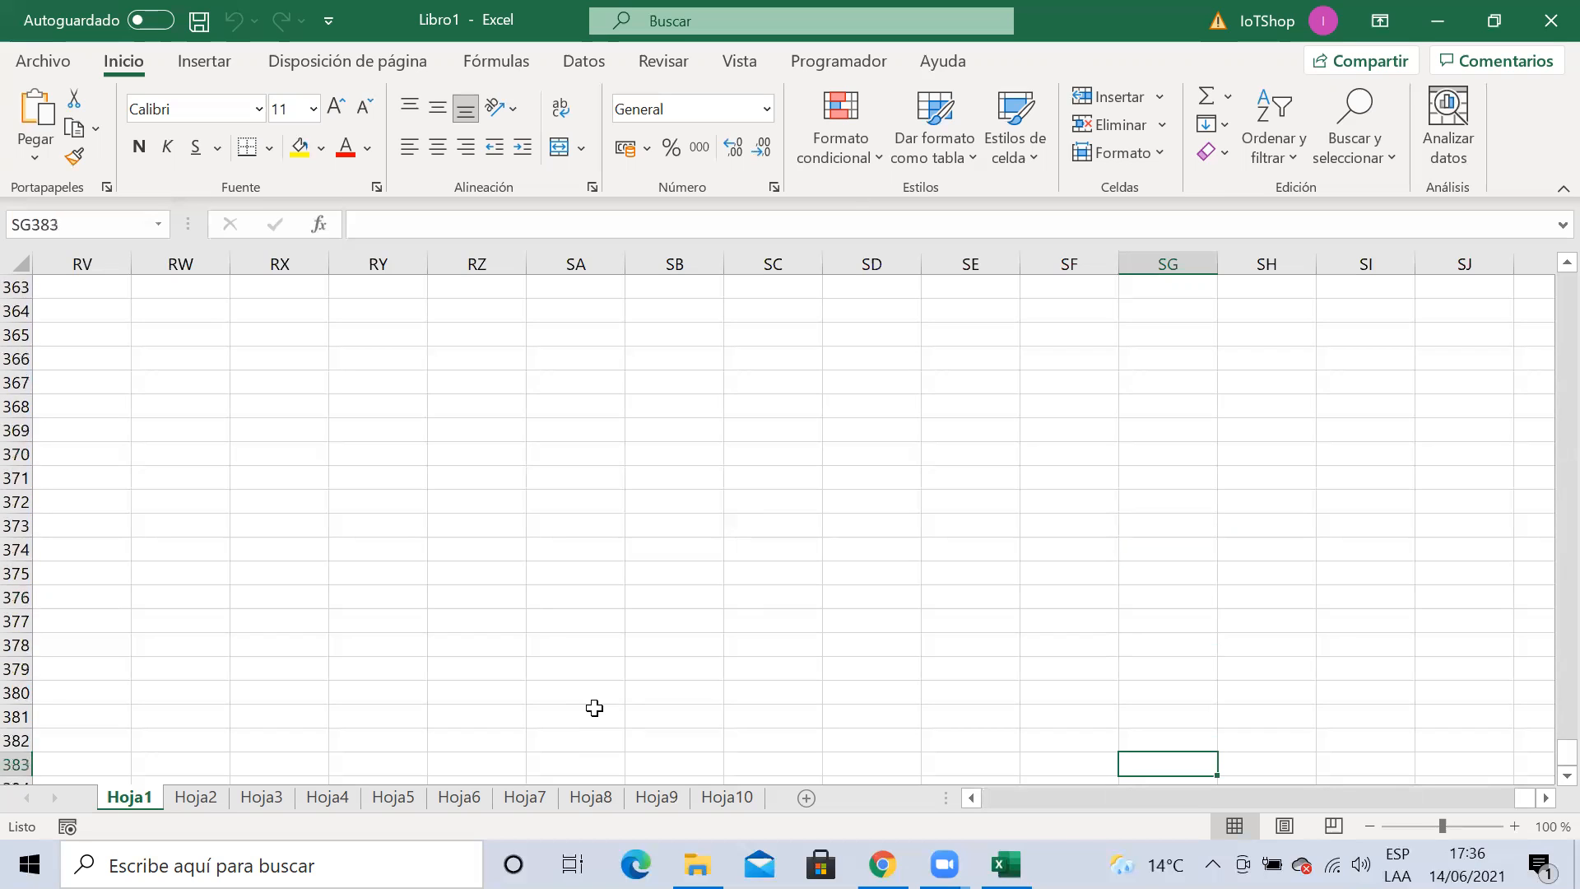
Move the active cell further down column SG to SG582, examining how the row numbers keep increasing
{"action": "key", "text": "Down"}
{"action": "key", "text": "Down"}
{"action": "key", "text": "Down"}
{"action": "key", "text": "Down"}
{"action": "key", "text": "Down"}
{"action": "key", "text": "Down"}
{"action": "key", "text": "Down"}
{"action": "key", "text": "Down"}
{"action": "key", "text": "Down"}
{"action": "key", "text": "Down"}
{"action": "key", "text": "Down"}
{"action": "key", "text": "Down"}
{"action": "key", "text": "Down"}
{"action": "key", "text": "Down"}
{"action": "key", "text": "Down"}
{"action": "key", "text": "Down"}
{"action": "key", "text": "Down"}
{"action": "key", "text": "Down"}
{"action": "key", "text": "Down"}
{"action": "key", "text": "Down"}
{"action": "key", "text": "Down"}
{"action": "key", "text": "Down"}
{"action": "key", "text": "Down"}
{"action": "key", "text": "Down"}
{"action": "key", "text": "Down"}
{"action": "key", "text": "Down"}
{"action": "key", "text": "Down"}
{"action": "key", "text": "Down"}
{"action": "key", "text": "Down"}
{"action": "key", "text": "Down"}
{"action": "key", "text": "Down"}
{"action": "key", "text": "Down"}
{"action": "key", "text": "Down"}
{"action": "key", "text": "Down"}
{"action": "key", "text": "Down"}
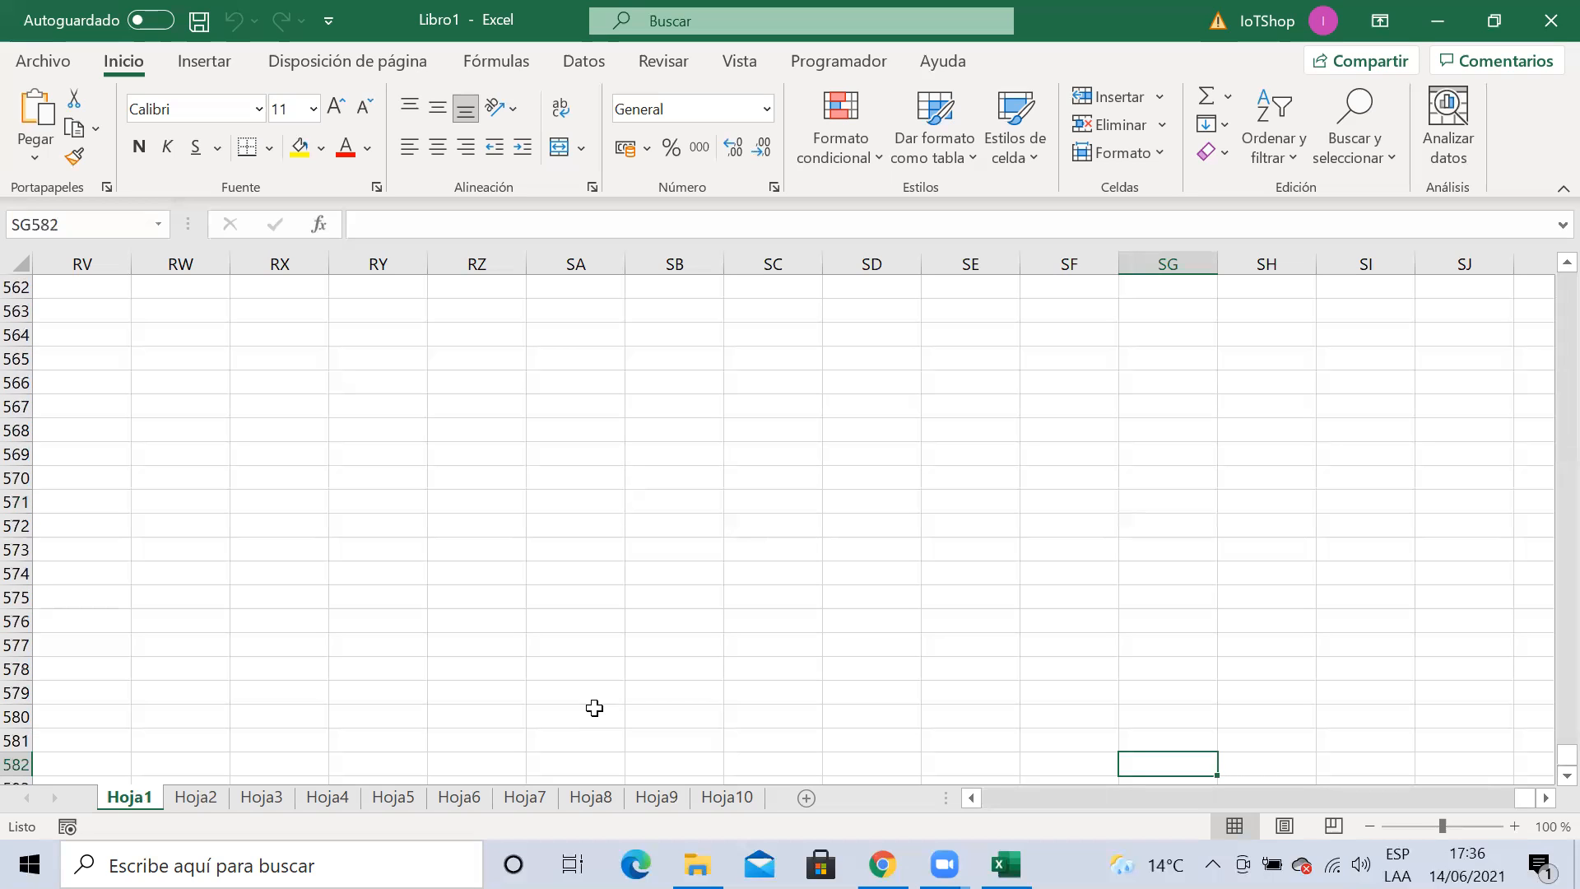
Move the active cell back up column SG to SG577, checking its reference
{"action": "key", "text": "Up"}
{"action": "key", "text": "Up"}
{"action": "key", "text": "Up"}
{"action": "key", "text": "Up"}
{"action": "key", "text": "Up"}
{"action": "key", "text": "Up"}
{"action": "key", "text": "Up"}
{"action": "key", "text": "Up"}
{"action": "key", "text": "Up"}
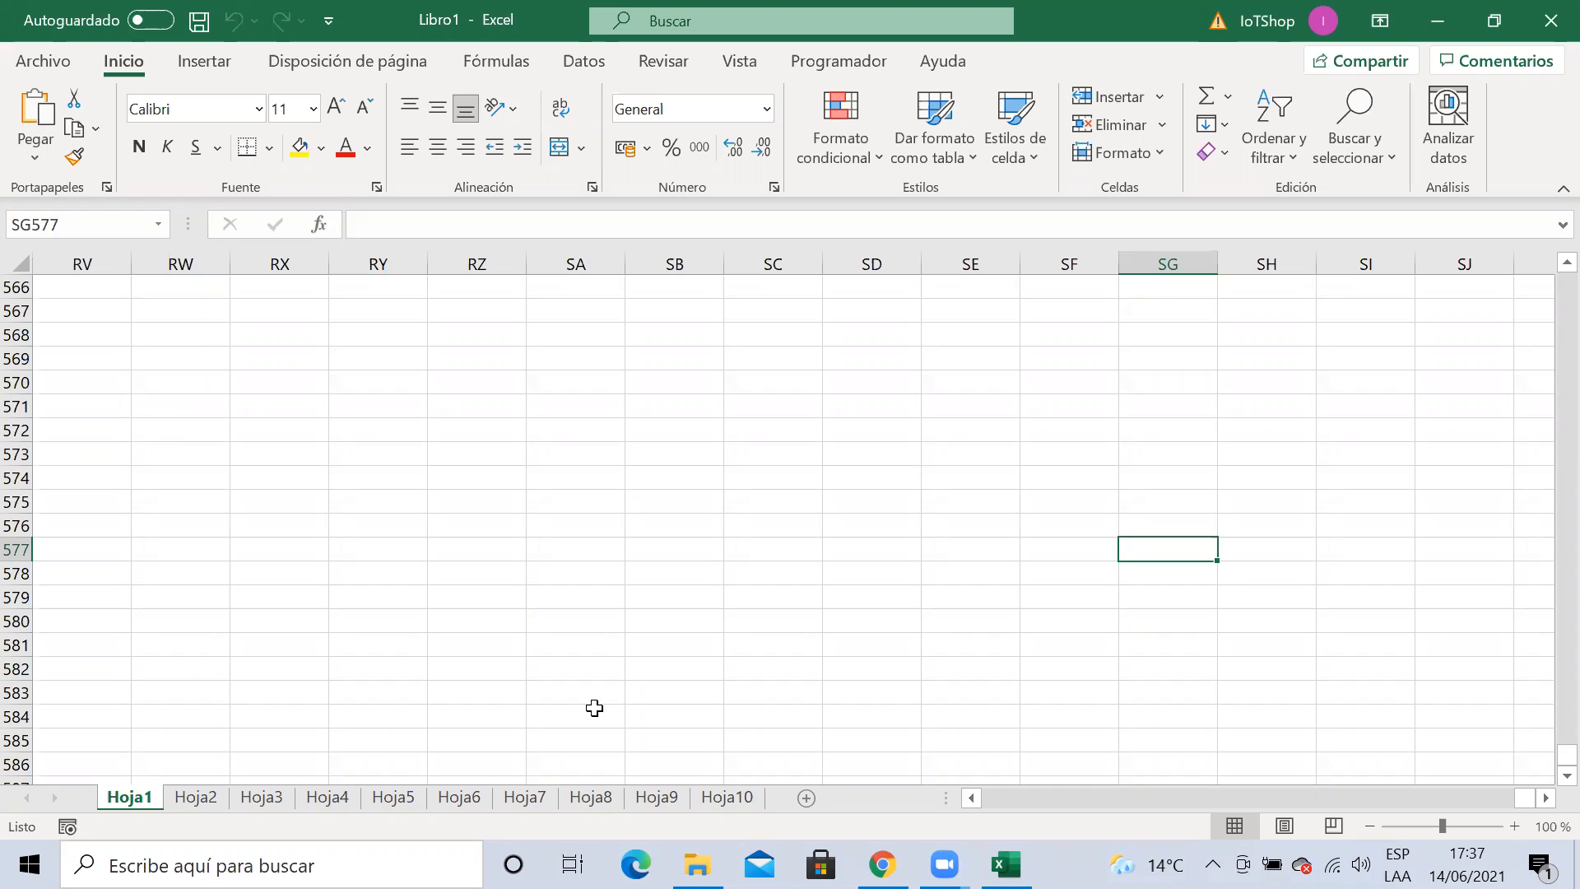
Move the active cell back and forth along row 577 across neighbouring columns, ending on SF577
{"action": "key", "text": "Right"}
{"action": "key", "text": "Right"}
{"action": "key", "text": "Right"}
{"action": "key", "text": "Left"}
{"action": "key", "text": "Left"}
{"action": "key", "text": "Left"}
{"action": "key", "text": "Left"}
{"action": "key", "text": "Left"}
{"action": "key", "text": "Left"}
{"action": "key", "text": "Right"}
{"action": "key", "text": "Right"}
{"action": "key", "text": "Right"}
{"action": "key", "text": "Right"}
{"action": "key", "text": "Left"}
{"action": "key", "text": "Left"}
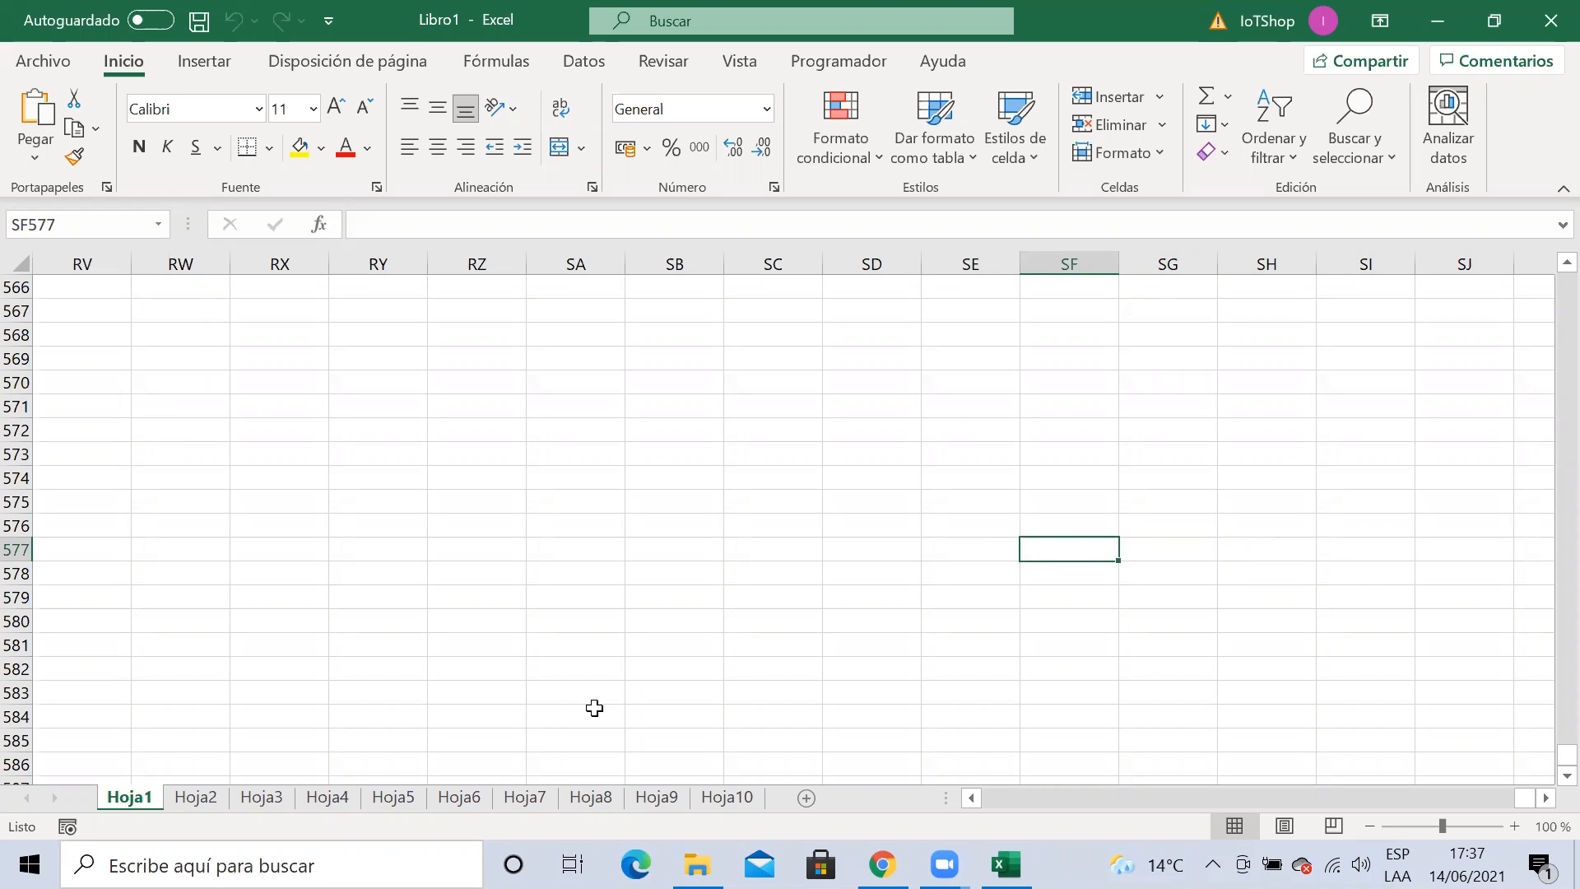
Jump along row 577 to the sheet's last column, XFD, and move up and down within it, ending on XFD579
{"action": "key", "text": "ctrl+Right"}
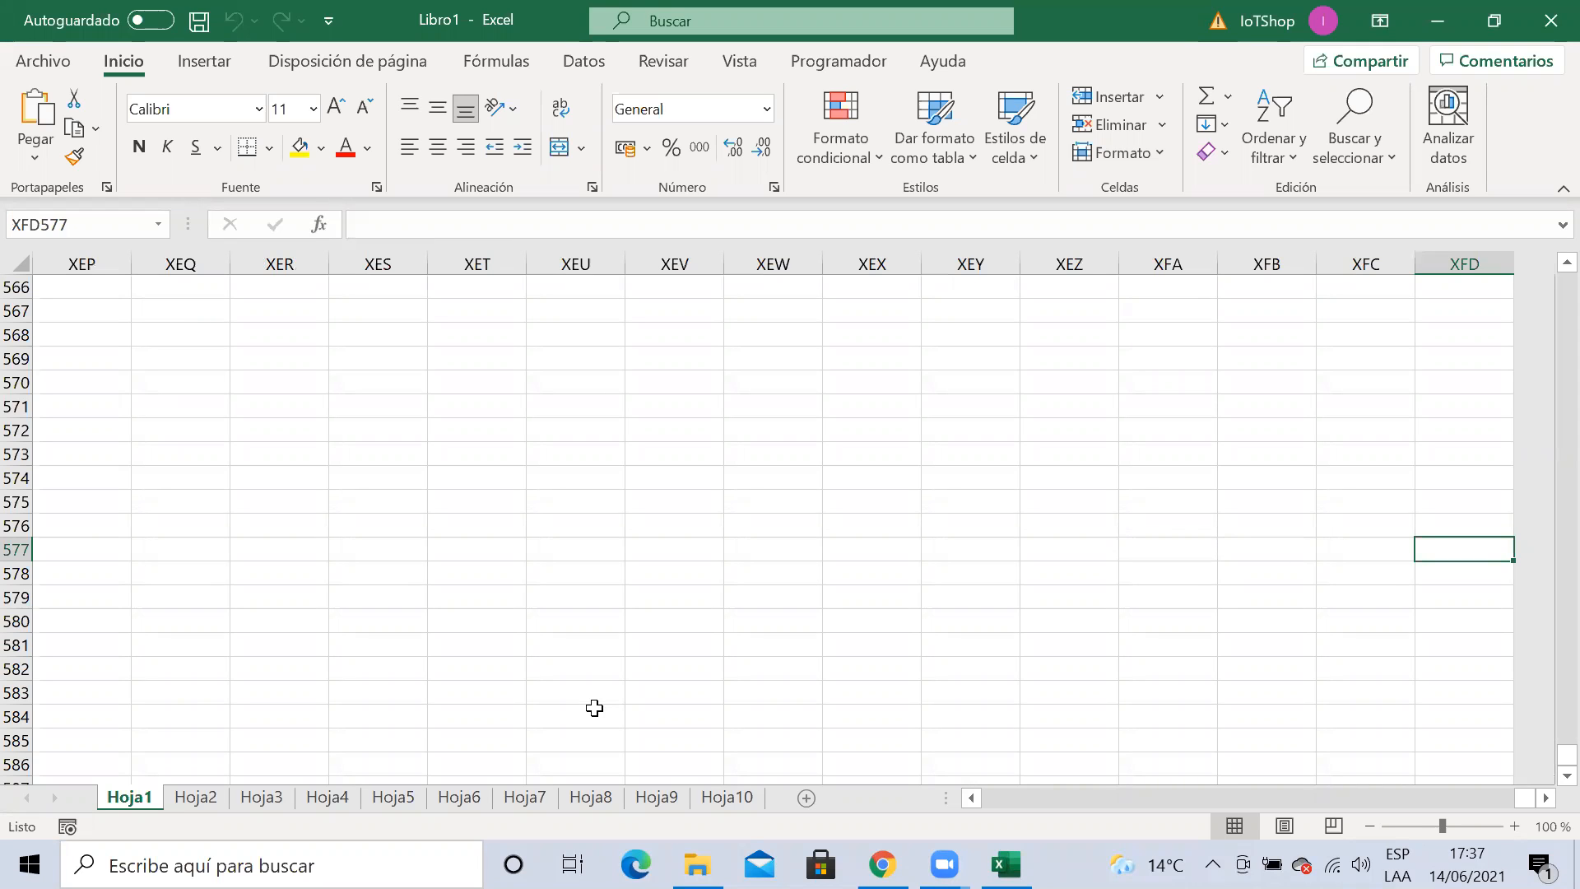
{"action": "key", "text": "Up"}
{"action": "key", "text": "Up"}
{"action": "key", "text": "Up"}
{"action": "key", "text": "Up"}
{"action": "key", "text": "Up"}
{"action": "key", "text": "Up"}
{"action": "key", "text": "Up"}
{"action": "key", "text": "Up"}
{"action": "key", "text": "Up"}
{"action": "key", "text": "Up"}
{"action": "key", "text": "Down"}
{"action": "key", "text": "Down"}
{"action": "key", "text": "Down"}
{"action": "key", "text": "Down"}
{"action": "key", "text": "Down"}
{"action": "key", "text": "Down"}
{"action": "key", "text": "Down"}
{"action": "key", "text": "Down"}
{"action": "key", "text": "Down"}
{"action": "key", "text": "Down"}
{"action": "key", "text": "Down"}
{"action": "key", "text": "Down"}
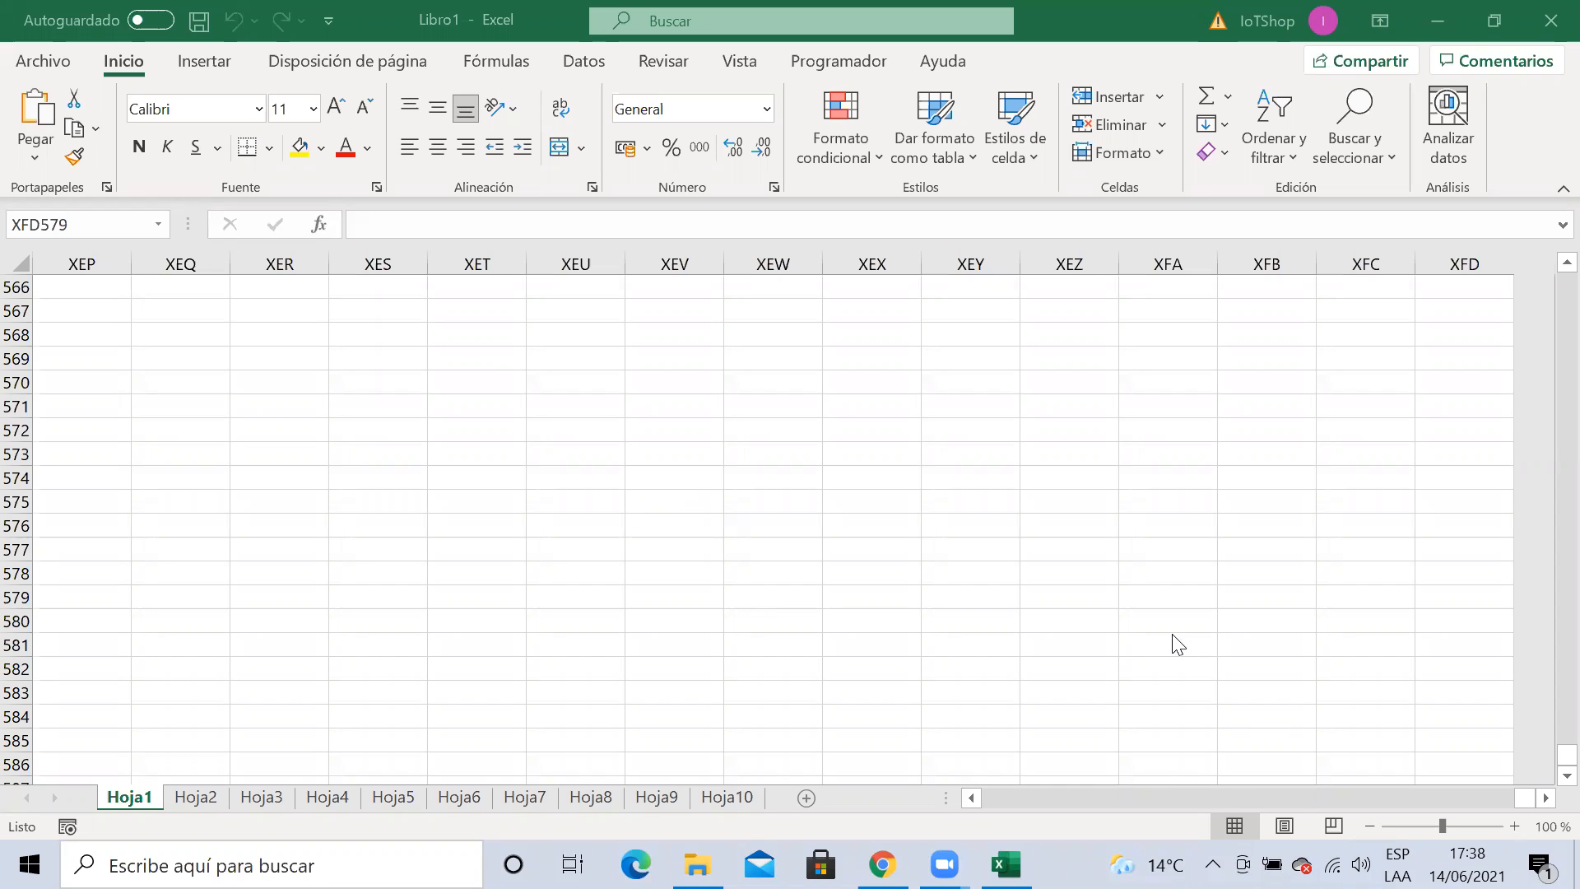
Jump from cell XEZ574 to the sheet's last row and select the whole of row 1048576
{"action": "left_click", "coordinate": [1059, 480]}
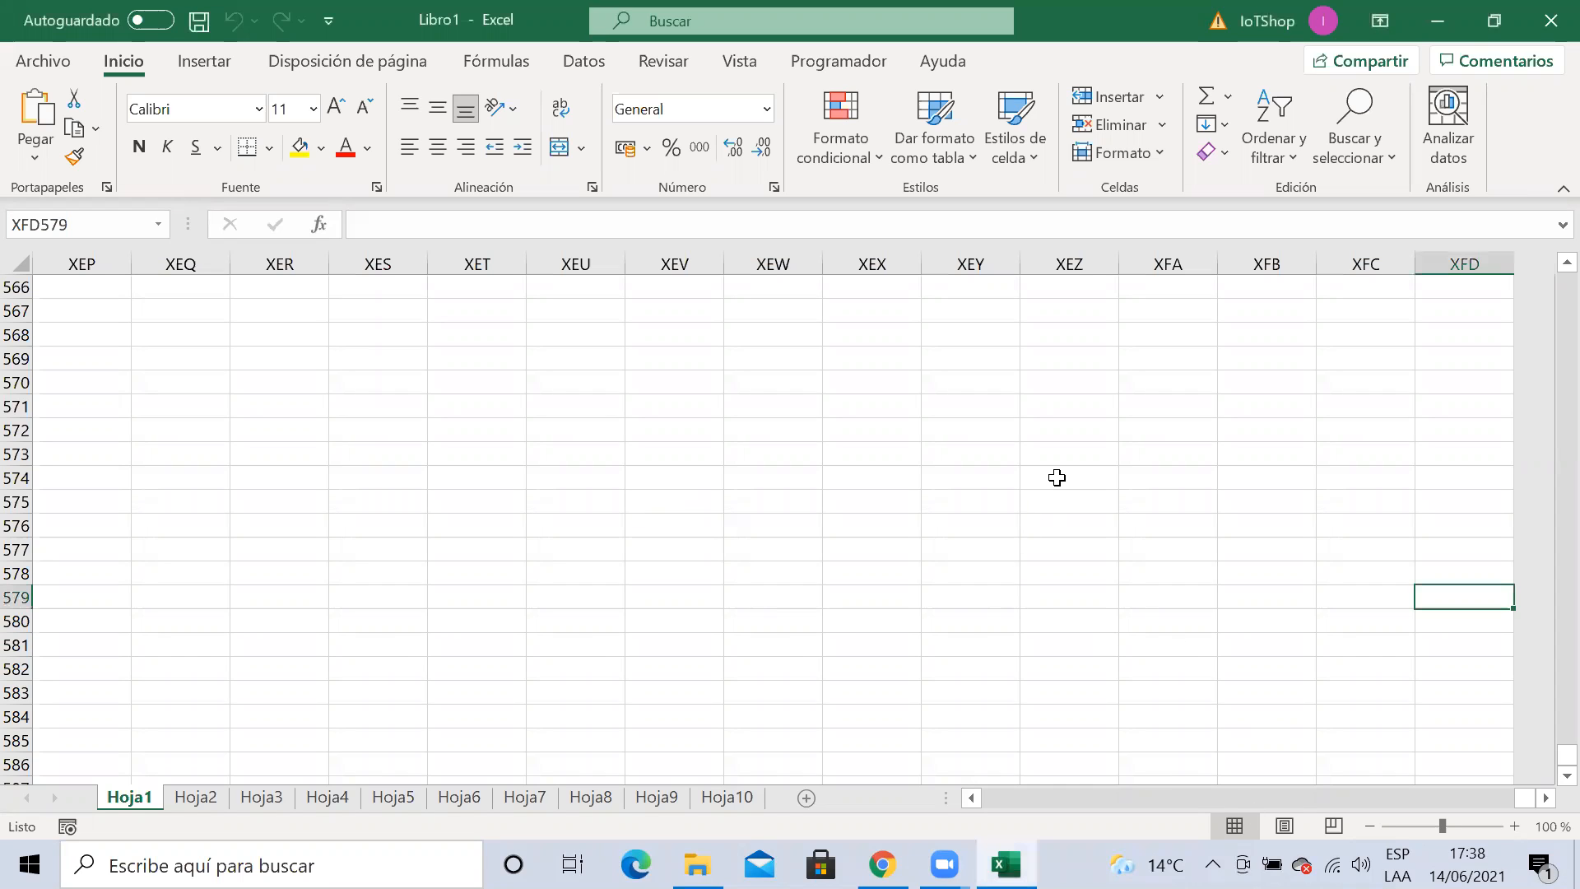
{"action": "left_click", "coordinate": [1056, 478]}
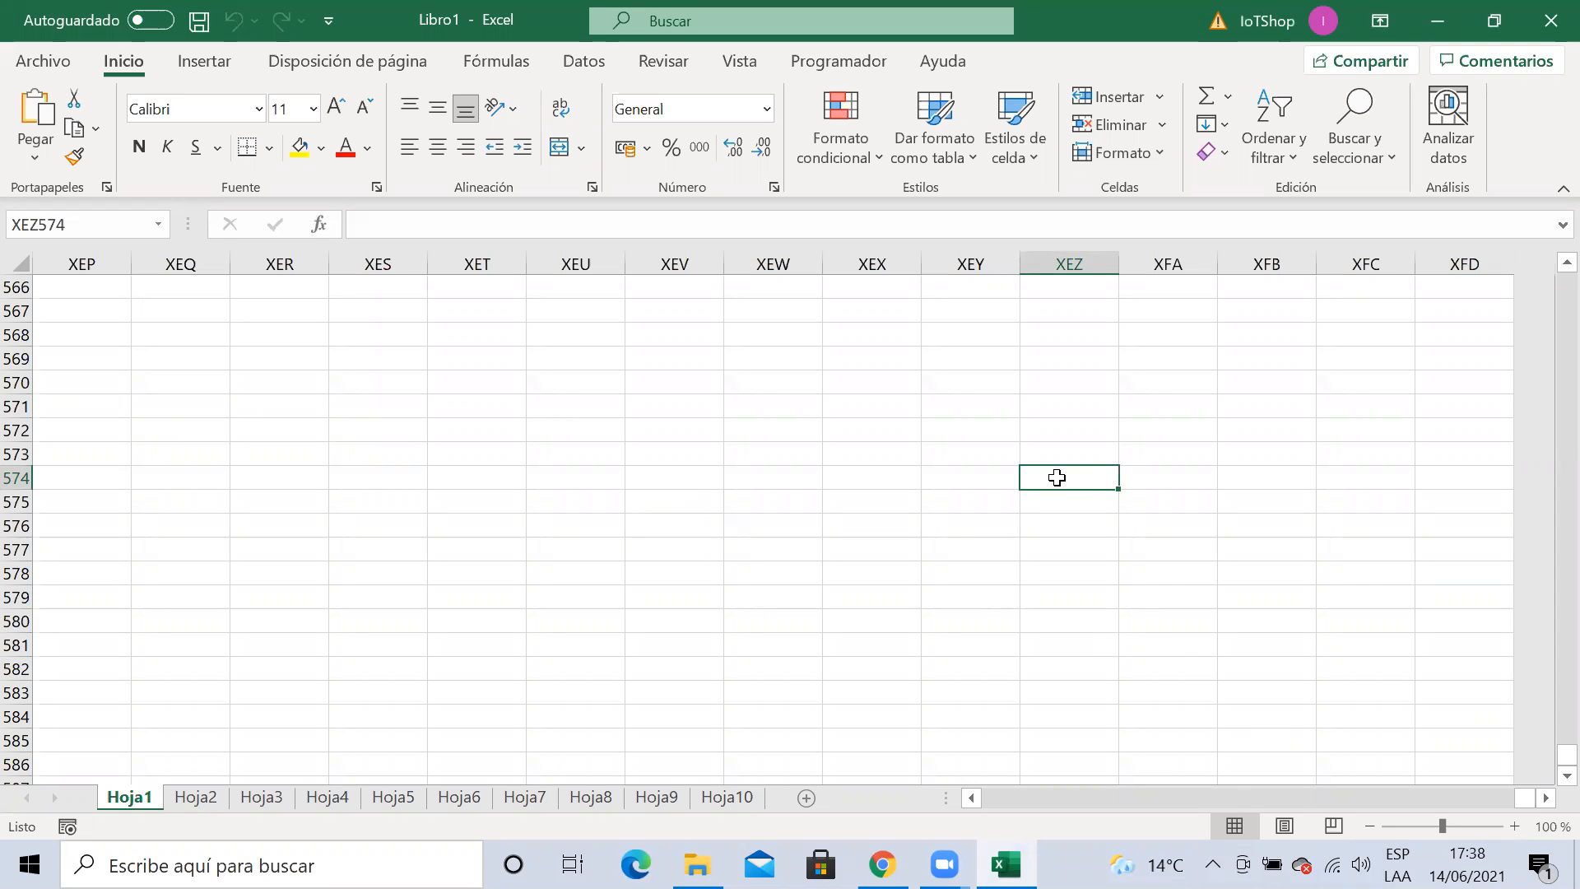
{"action": "key", "text": "ctrl+Down"}
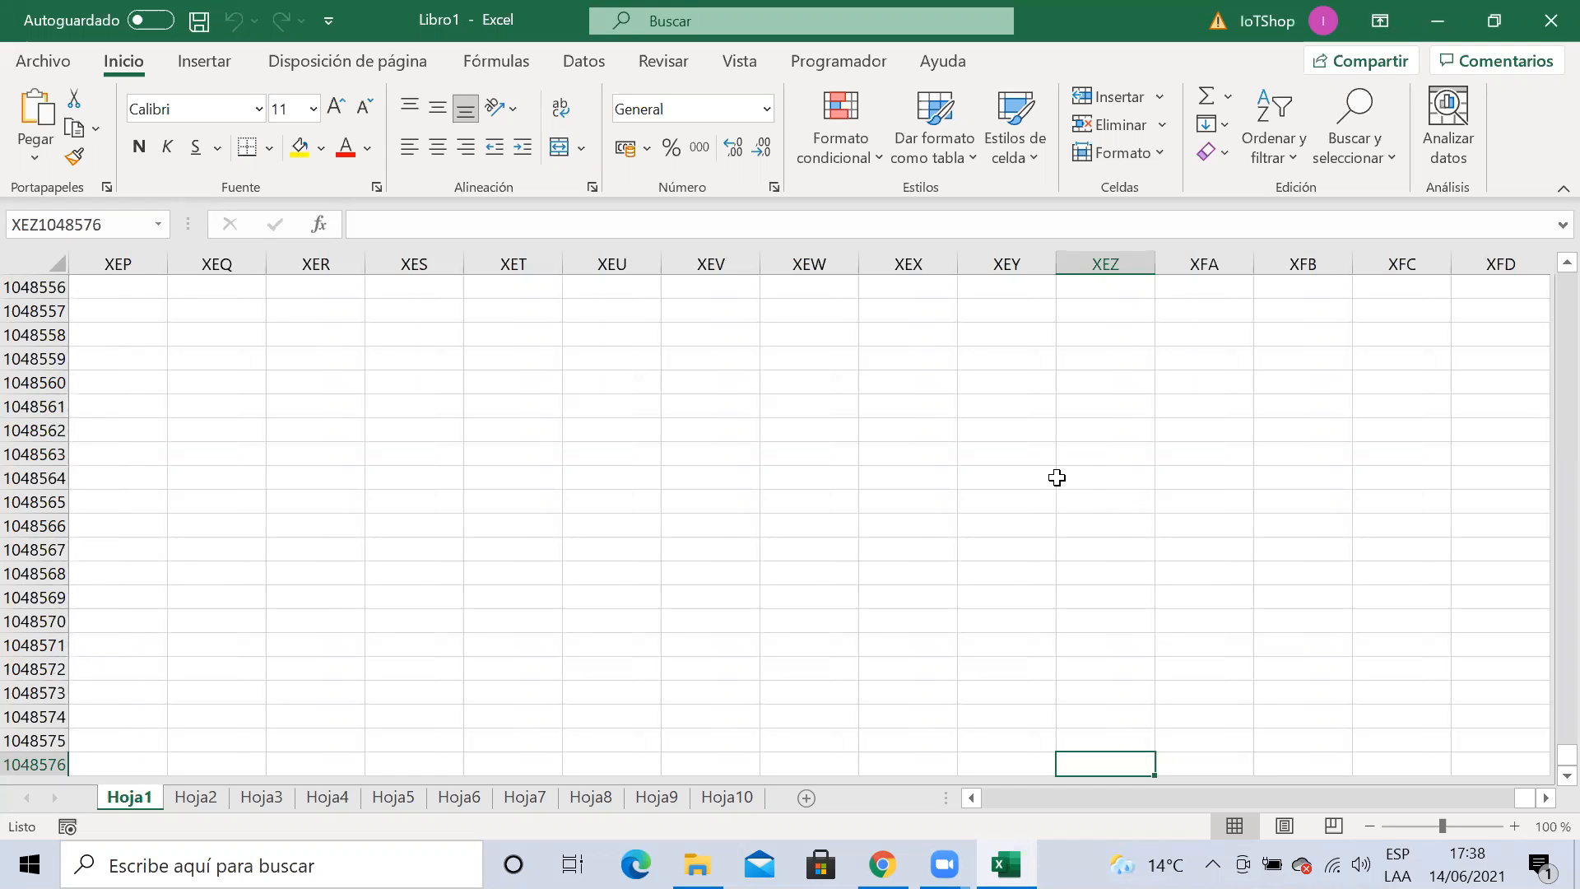
{"action": "left_click", "coordinate": [25, 765]}
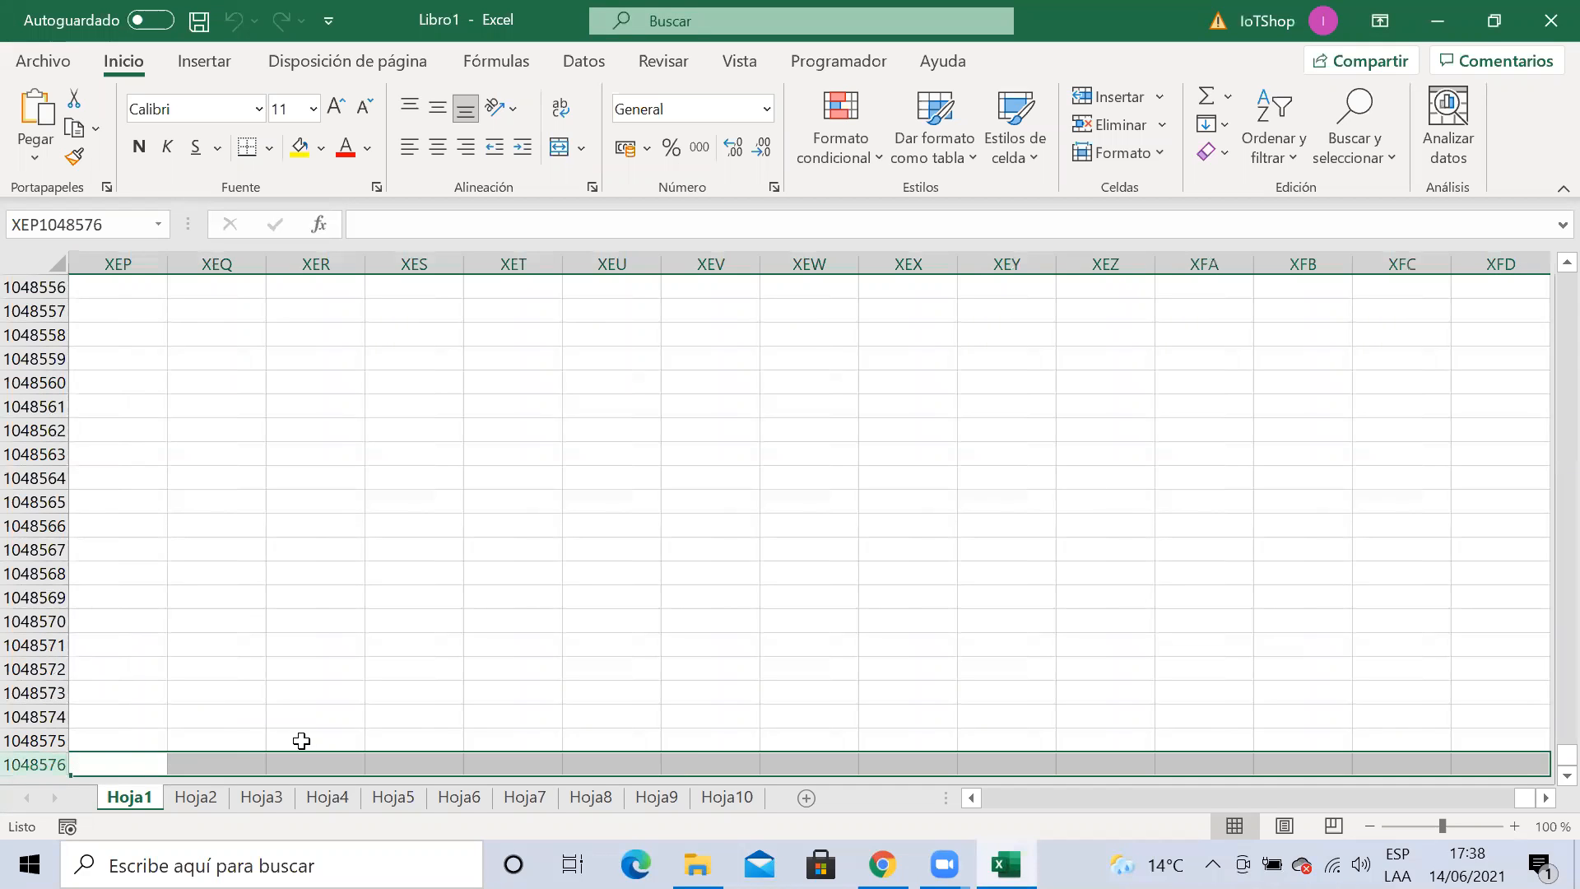
Select several scattered cells near the end of Hoja1 to check their references, from XER1048575 to XEU1048565
{"action": "left_click", "coordinate": [300, 740]}
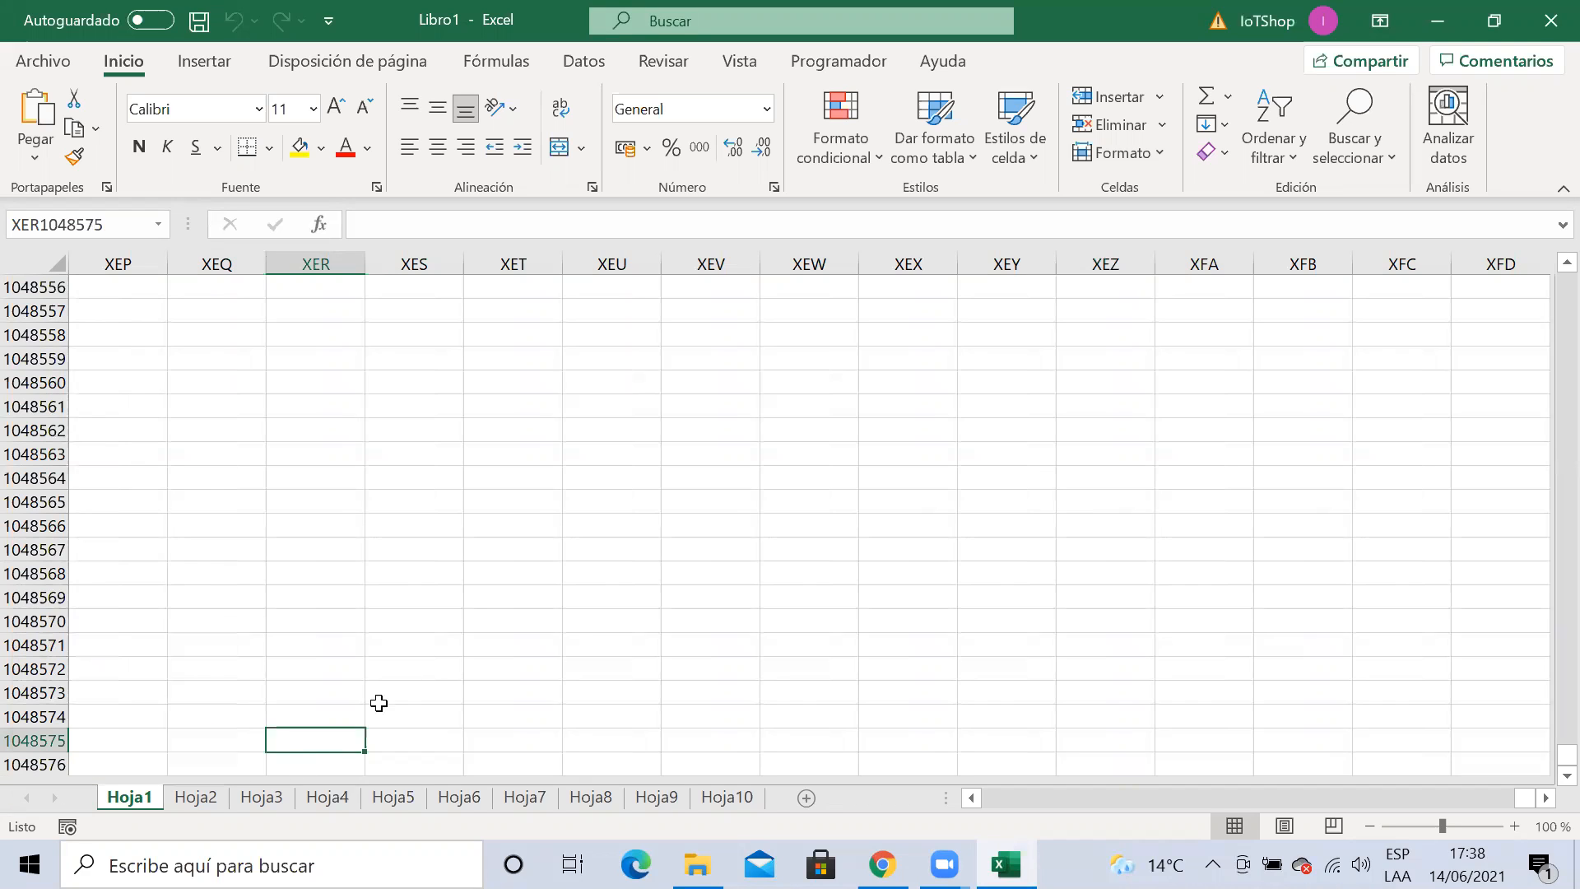
{"action": "left_click", "coordinate": [609, 619]}
{"action": "left_click", "coordinate": [627, 716]}
{"action": "left_click", "coordinate": [648, 497]}
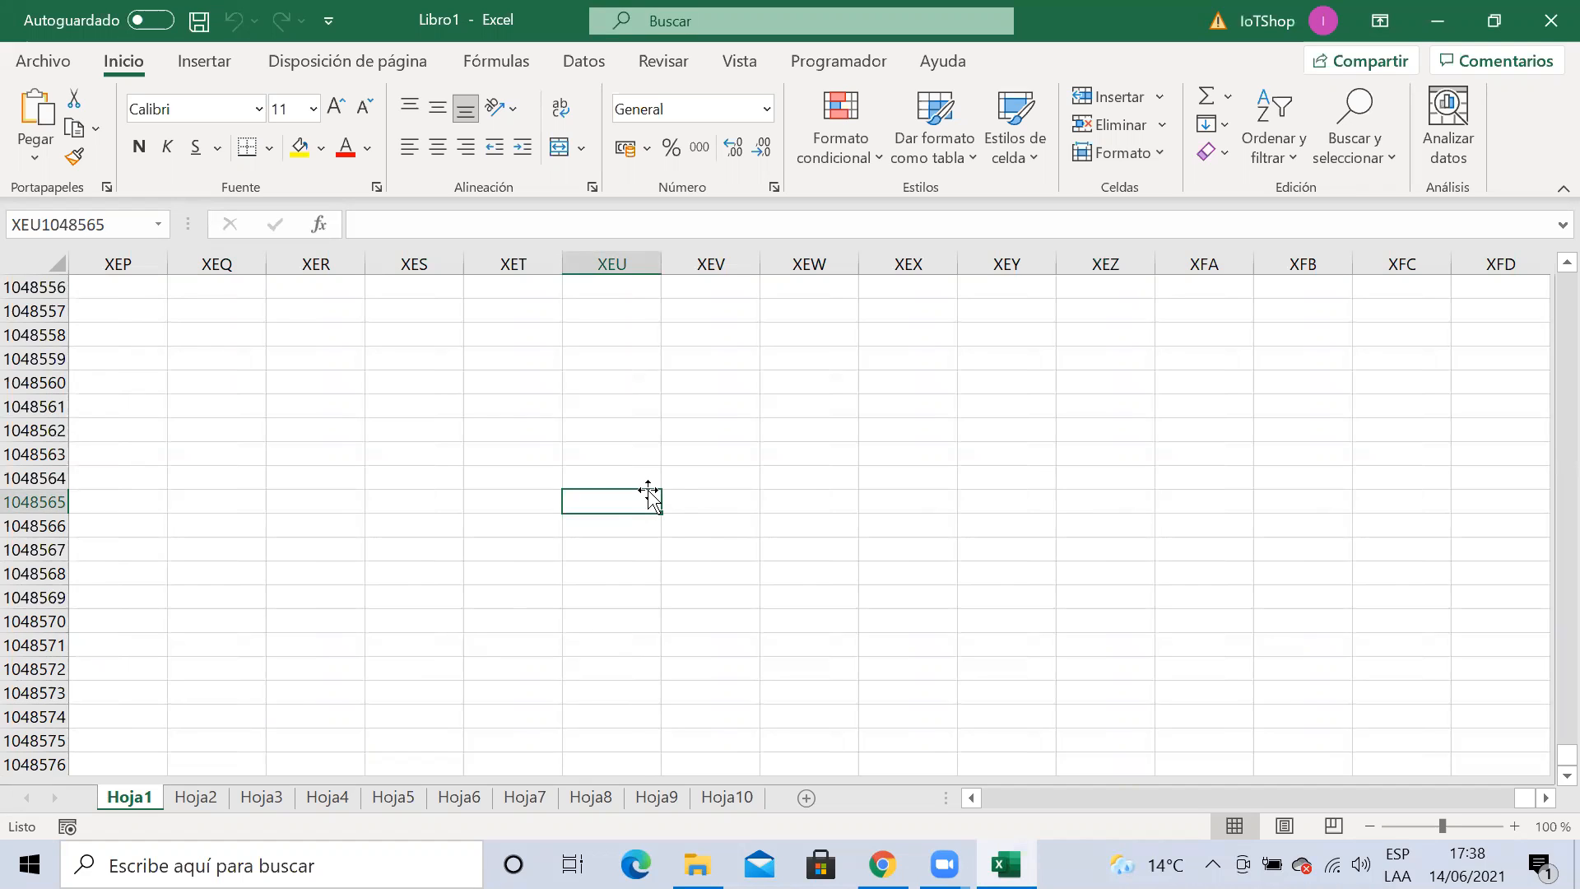
Move the active cell along row 1048565 from XEU to the last column, XFD
{"action": "key", "text": "Right"}
{"action": "key", "text": "Right"}
{"action": "key", "text": "Right"}
{"action": "key", "text": "Right"}
{"action": "key", "text": "Right"}
{"action": "key", "text": "Right"}
{"action": "key", "text": "Right"}
{"action": "key", "text": "Right"}
{"action": "key", "text": "Right"}
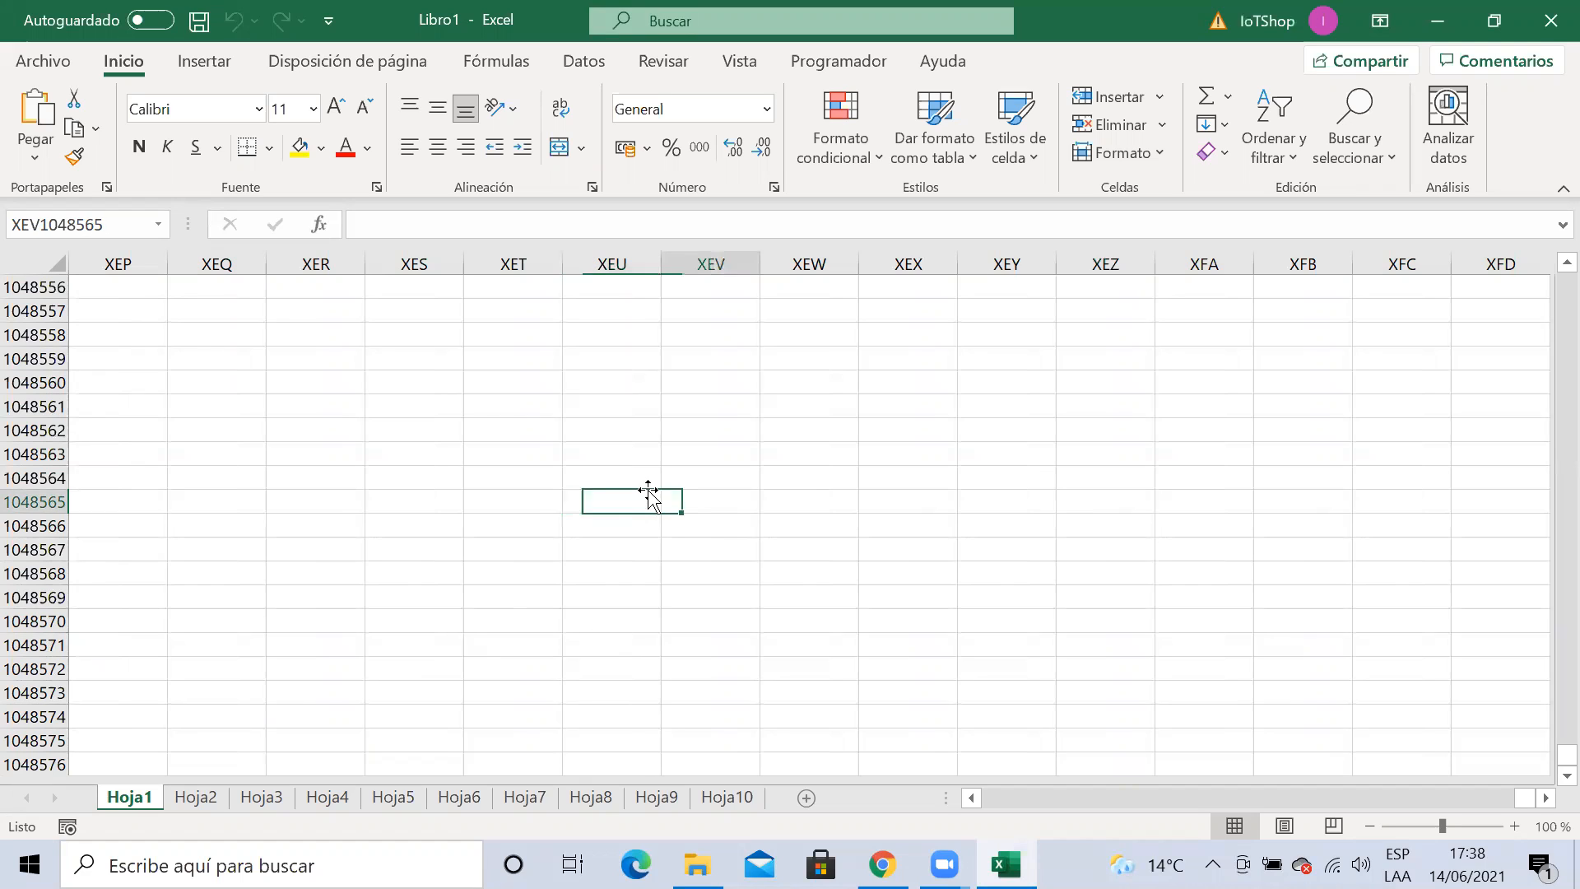
Move the active cell up and down within column XFD, ending on XFD1048563
{"action": "key", "text": "Up"}
{"action": "key", "text": "Up"}
{"action": "key", "text": "Up"}
{"action": "key", "text": "Up"}
{"action": "key", "text": "Up"}
{"action": "key", "text": "Up"}
{"action": "key", "text": "Up"}
{"action": "key", "text": "Up"}
{"action": "key", "text": "Up"}
{"action": "key", "text": "Down"}
{"action": "key", "text": "Down"}
{"action": "key", "text": "Down"}
{"action": "key", "text": "Down"}
{"action": "key", "text": "Down"}
{"action": "key", "text": "Down"}
{"action": "key", "text": "Down"}
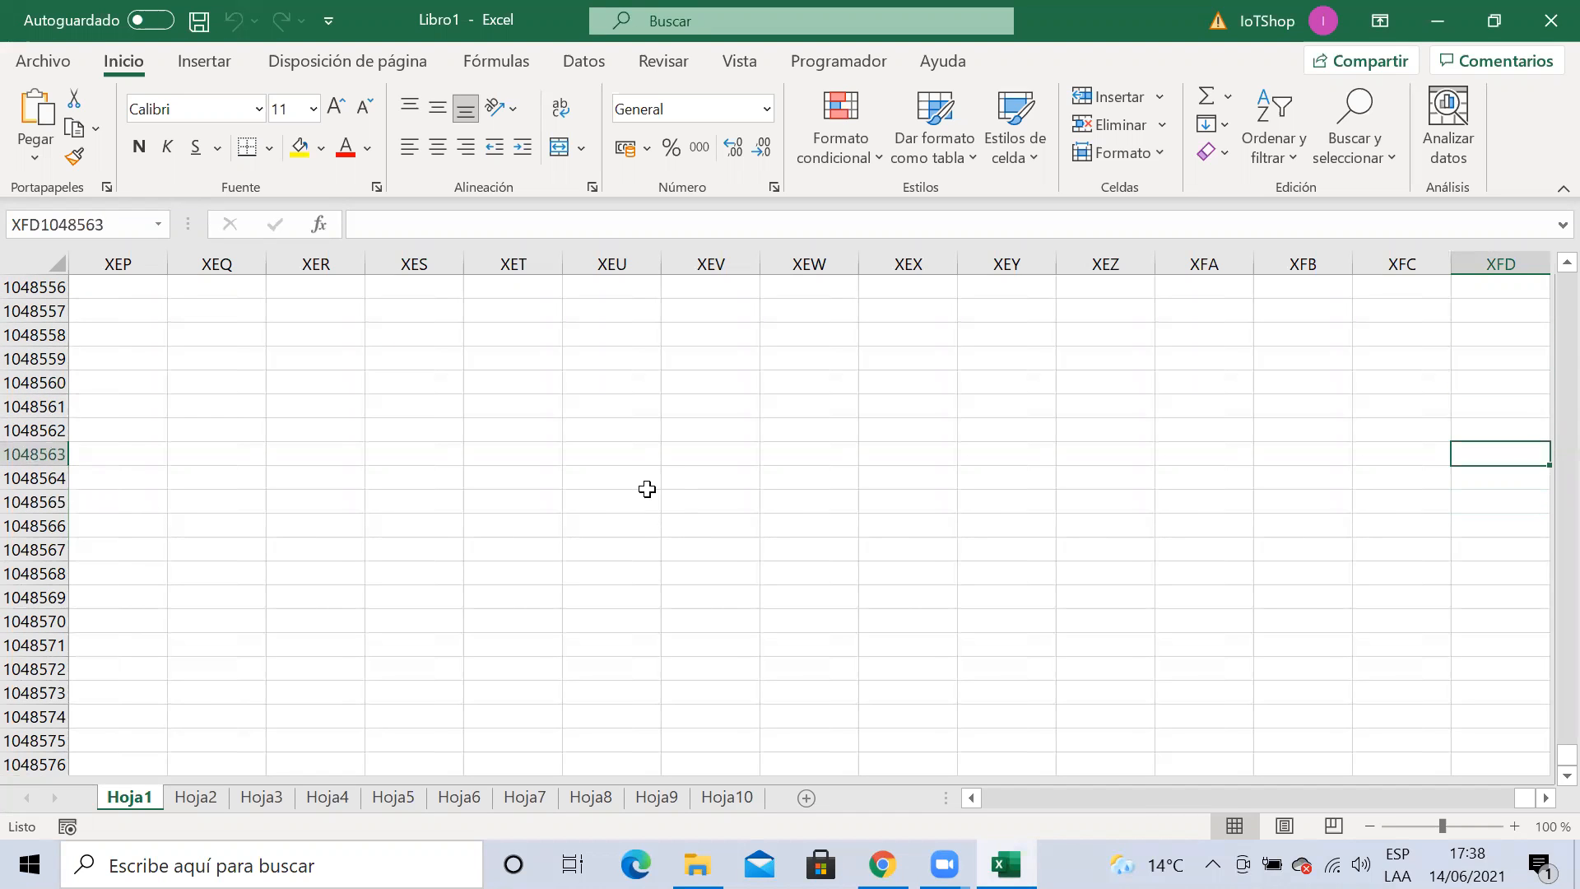
Move the active cell back along row 1048563 from column XFD to XEW1048563
{"action": "key", "text": "Left"}
{"action": "key", "text": "Left"}
{"action": "key", "text": "Left"}
{"action": "key", "text": "Left"}
{"action": "key", "text": "Left"}
{"action": "key", "text": "Left"}
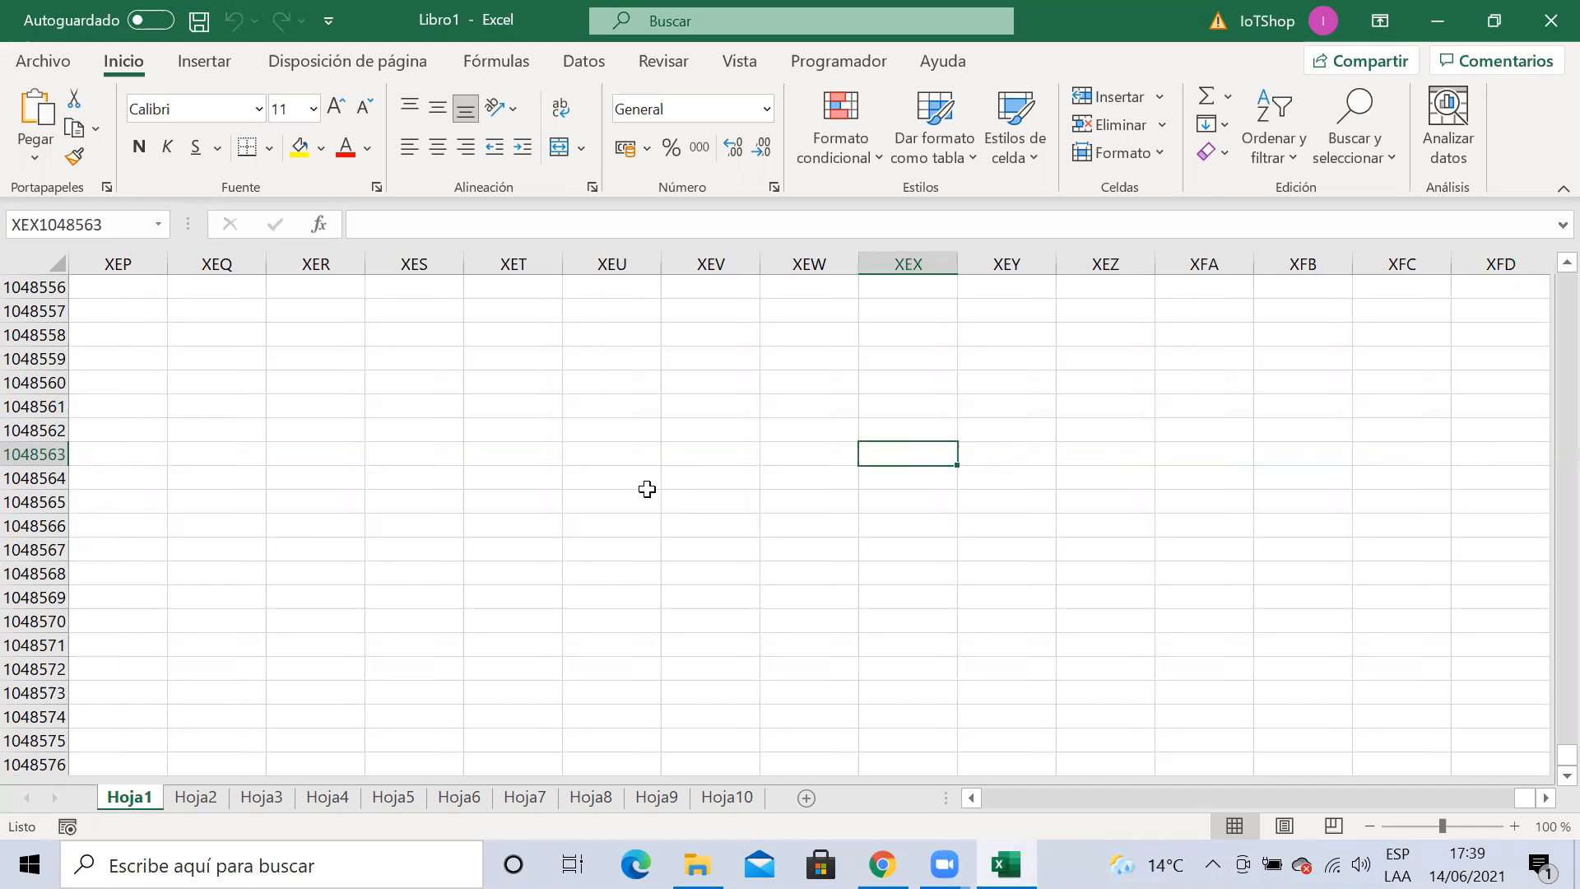
{"action": "key", "text": "Left"}
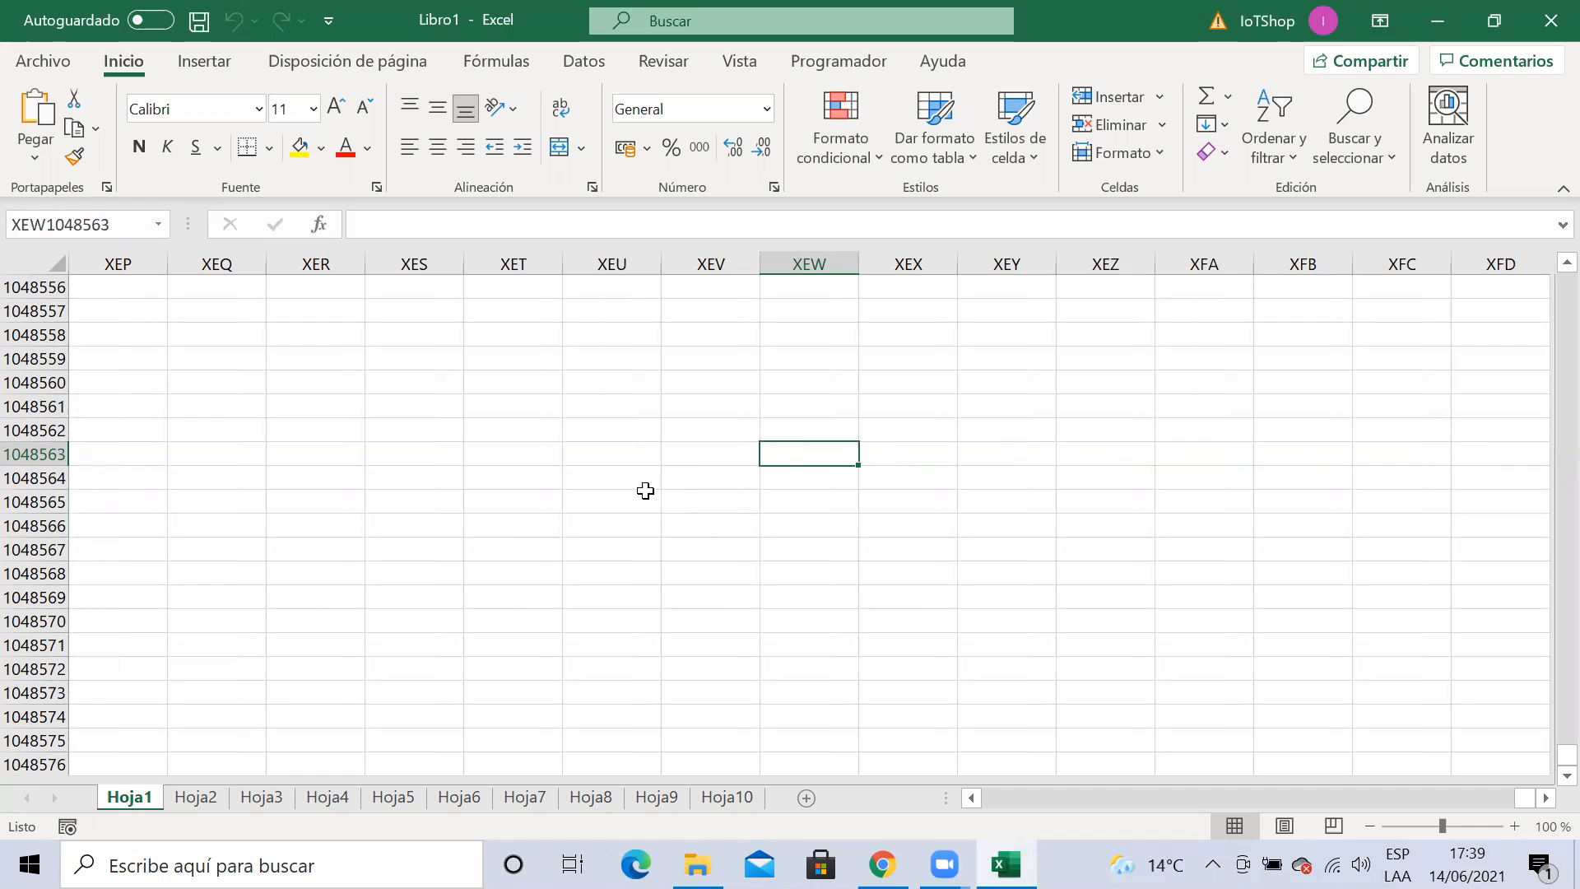
Jump to the first row of column XEW and on to the first column, returning to cell A1
{"action": "key", "text": "ctrl+Up"}
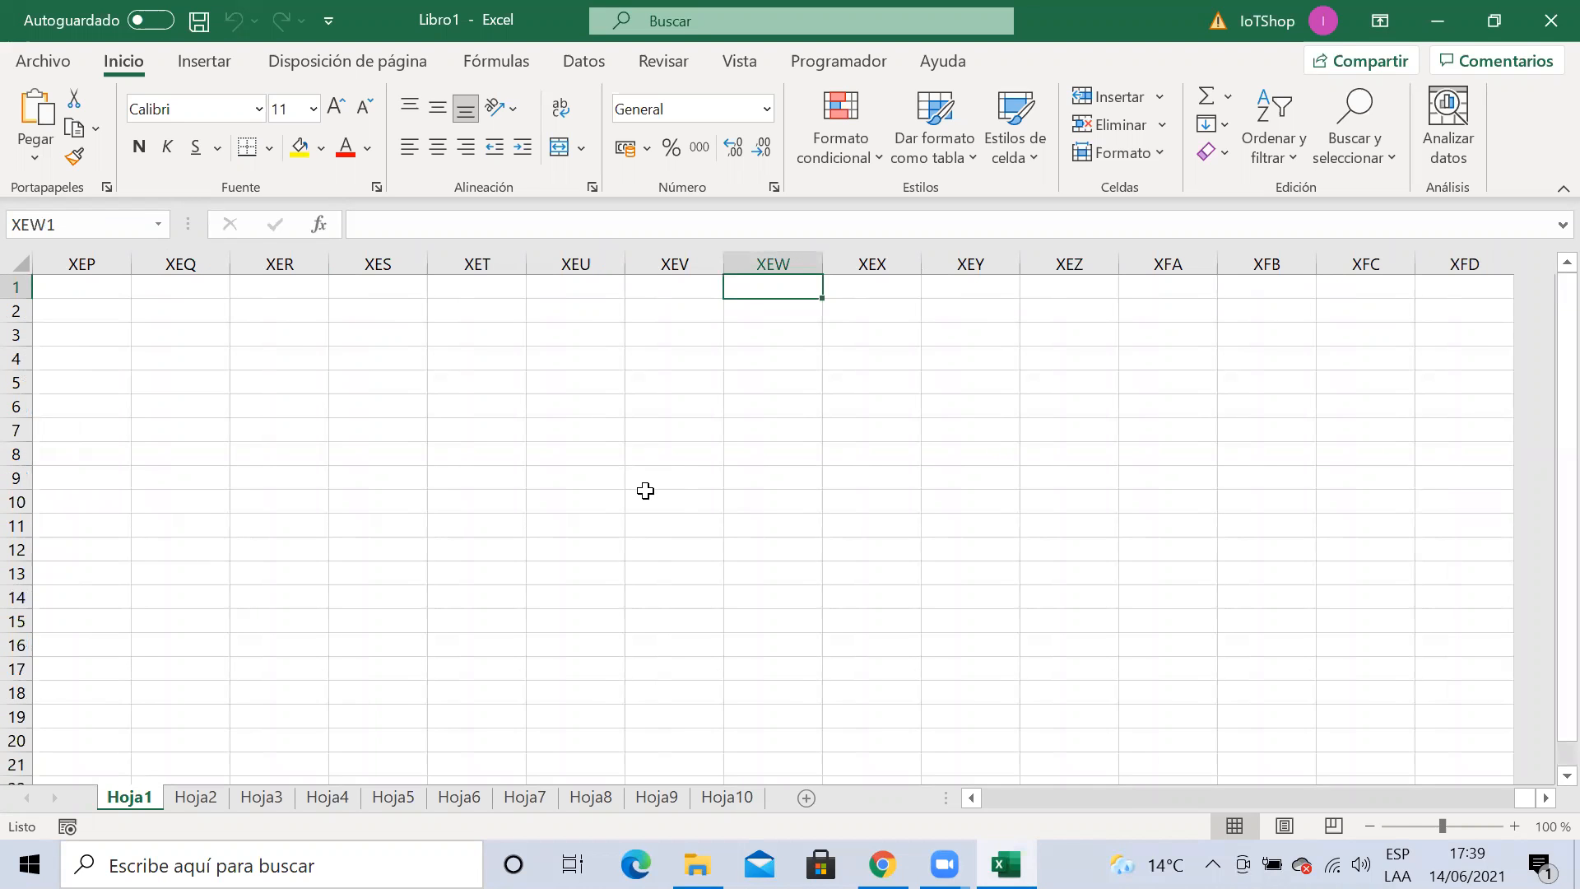
{"action": "key", "text": "ctrl+Left"}
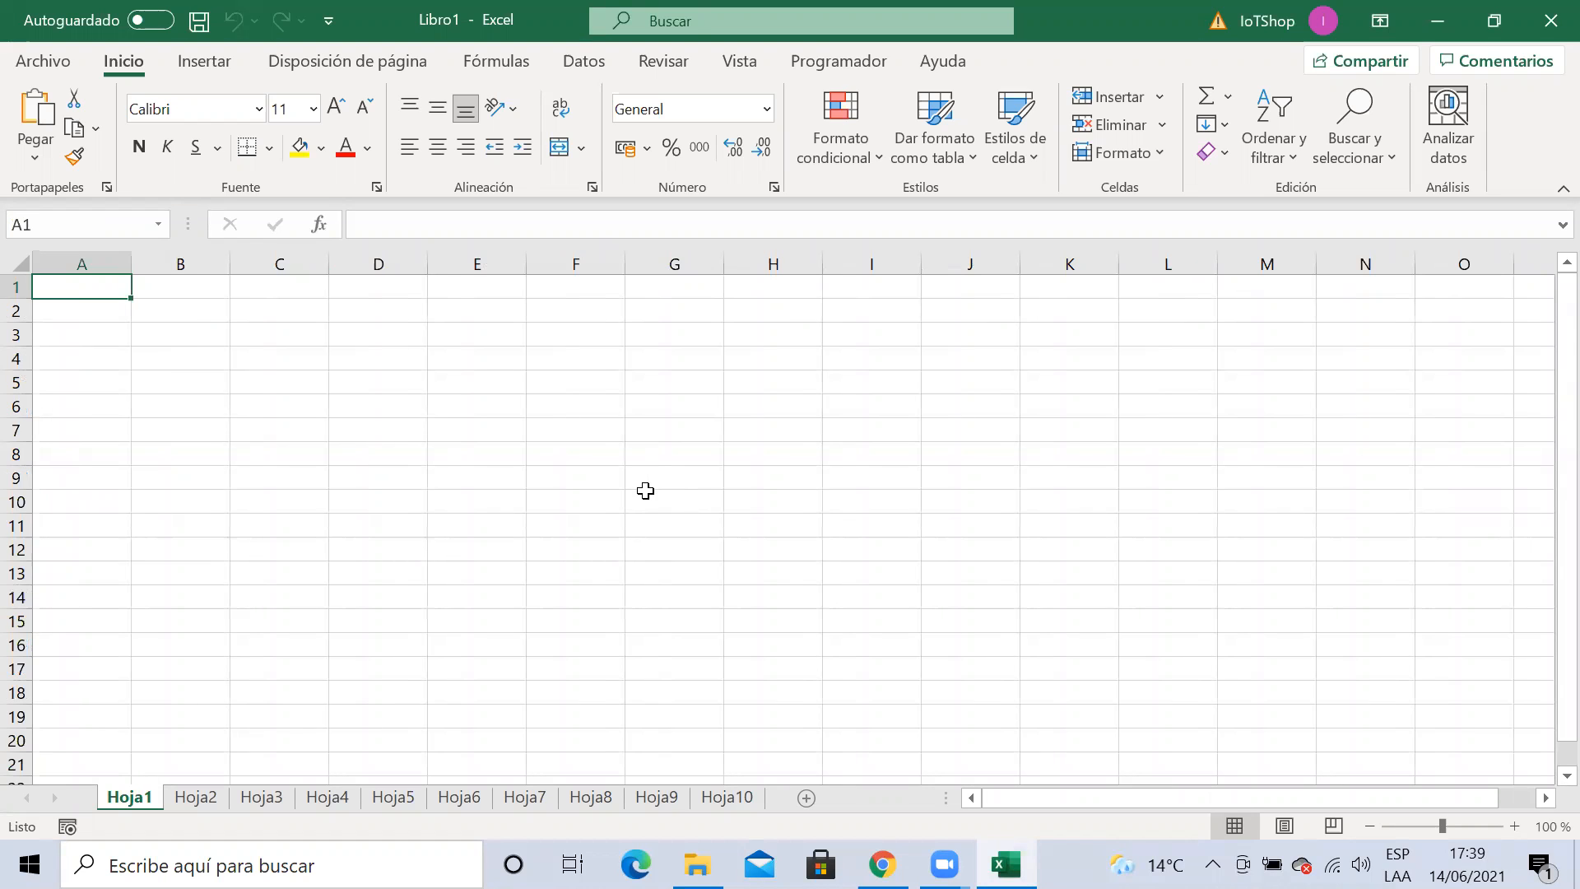
Move the active cell from A1 down column A to row 8 and across the columns to G8
{"action": "key", "text": "Down"}
{"action": "key", "text": "Down"}
{"action": "key", "text": "Down"}
{"action": "key", "text": "Down"}
{"action": "key", "text": "Down"}
{"action": "key", "text": "Down"}
{"action": "key", "text": "Down"}
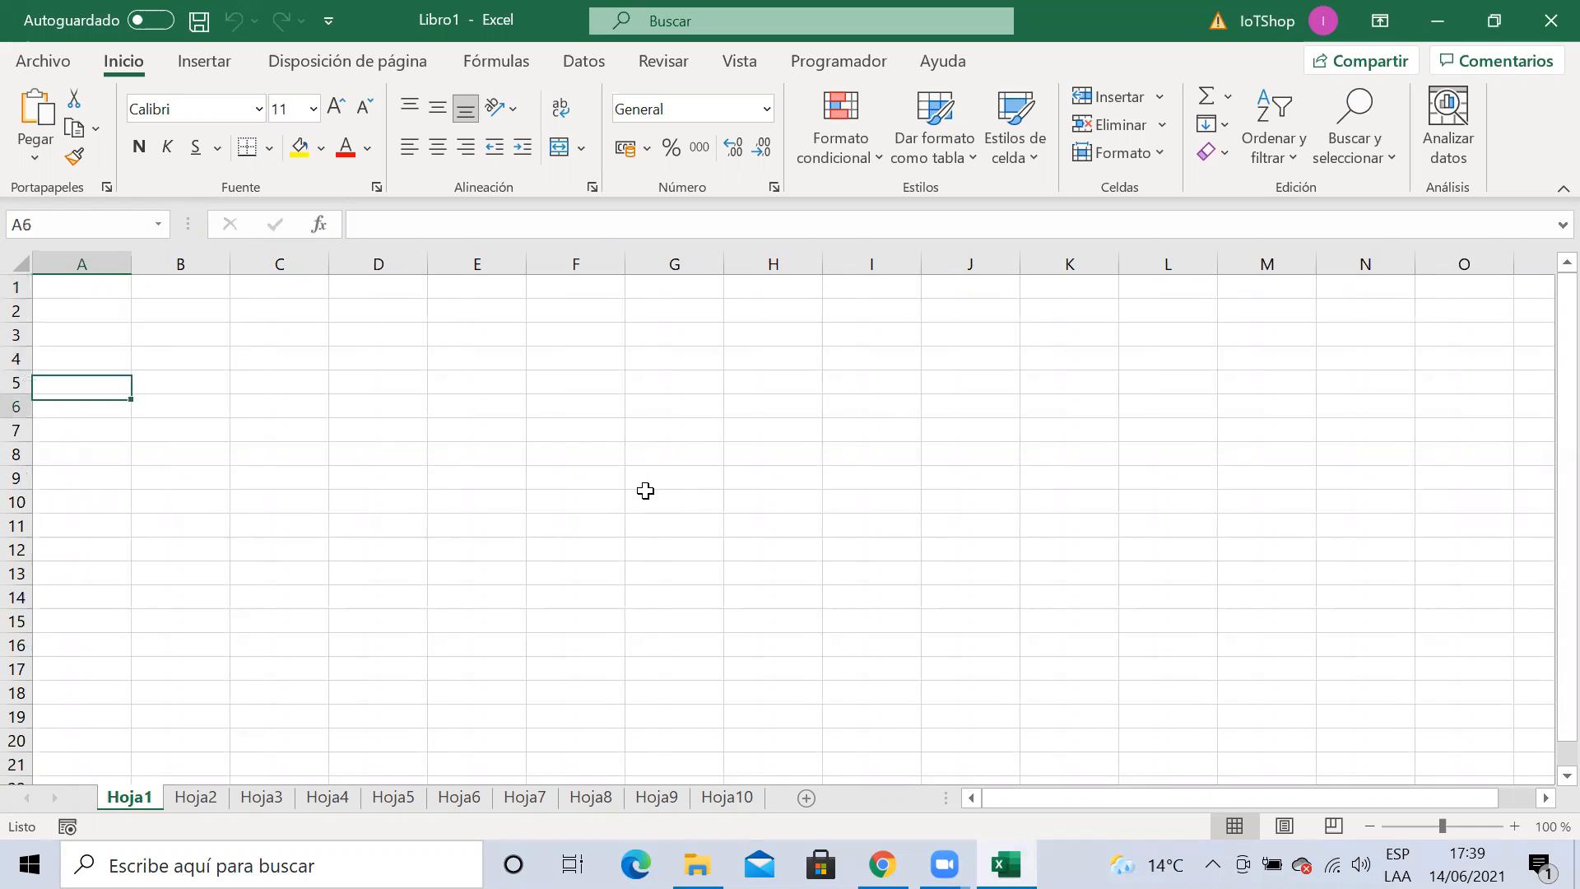
{"action": "key", "text": "Right"}
{"action": "key", "text": "Right"}
{"action": "key", "text": "Right"}
{"action": "key", "text": "Right"}
{"action": "key", "text": "Right"}
{"action": "key", "text": "Right"}
{"action": "key", "text": "Right"}
{"action": "key", "text": "Right"}
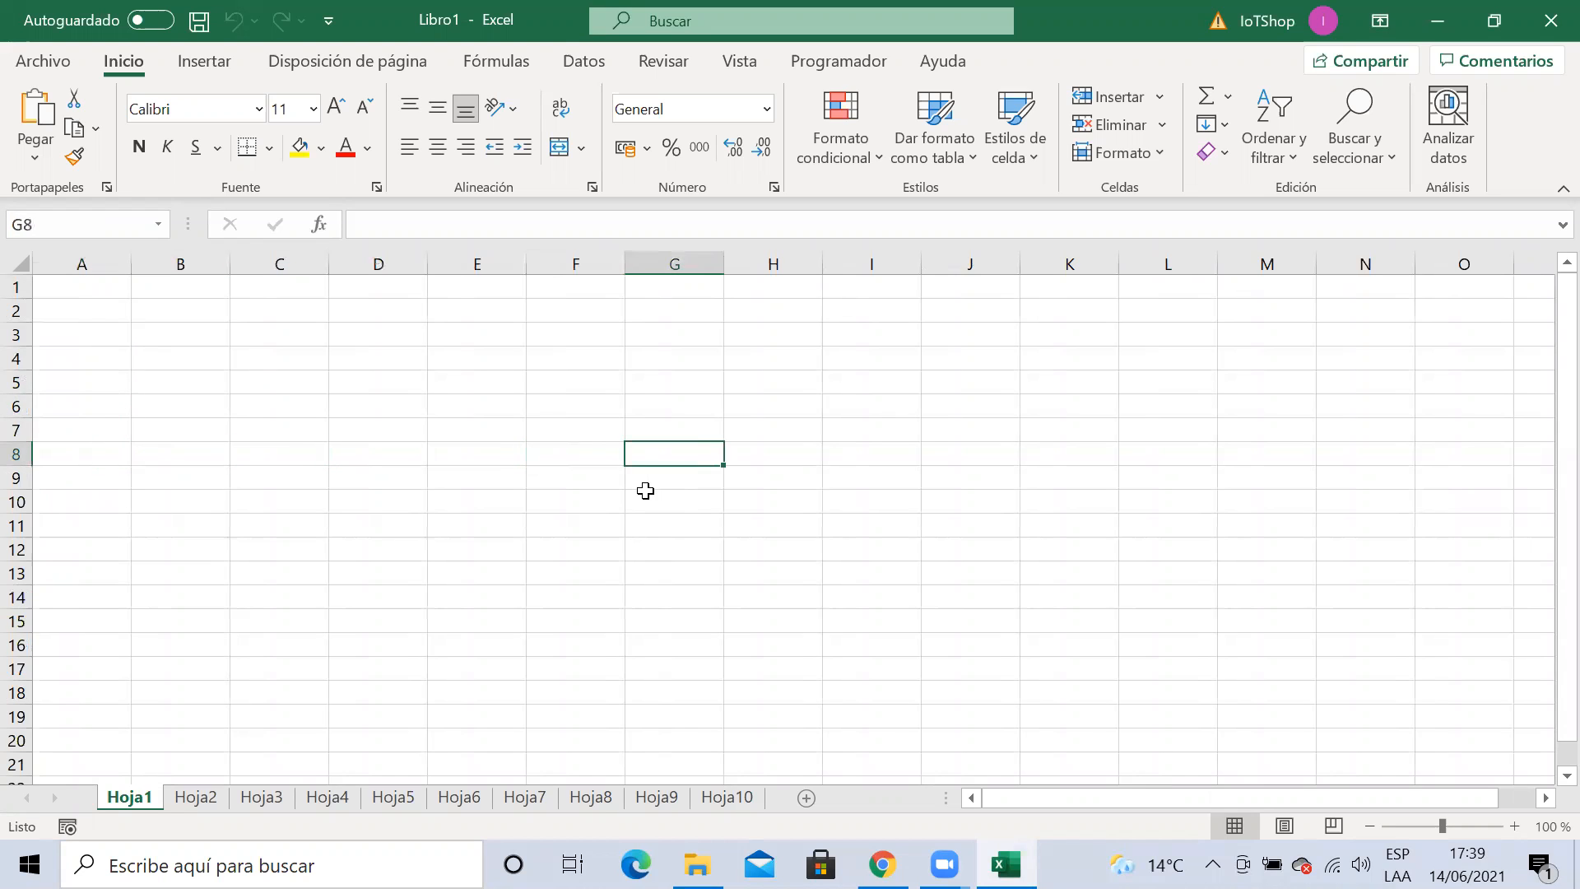
Move the active cell back and forth along row 8, and up through the rows to F4
{"action": "key", "text": "Left"}
{"action": "key", "text": "Left"}
{"action": "key", "text": "Left"}
{"action": "key", "text": "Left"}
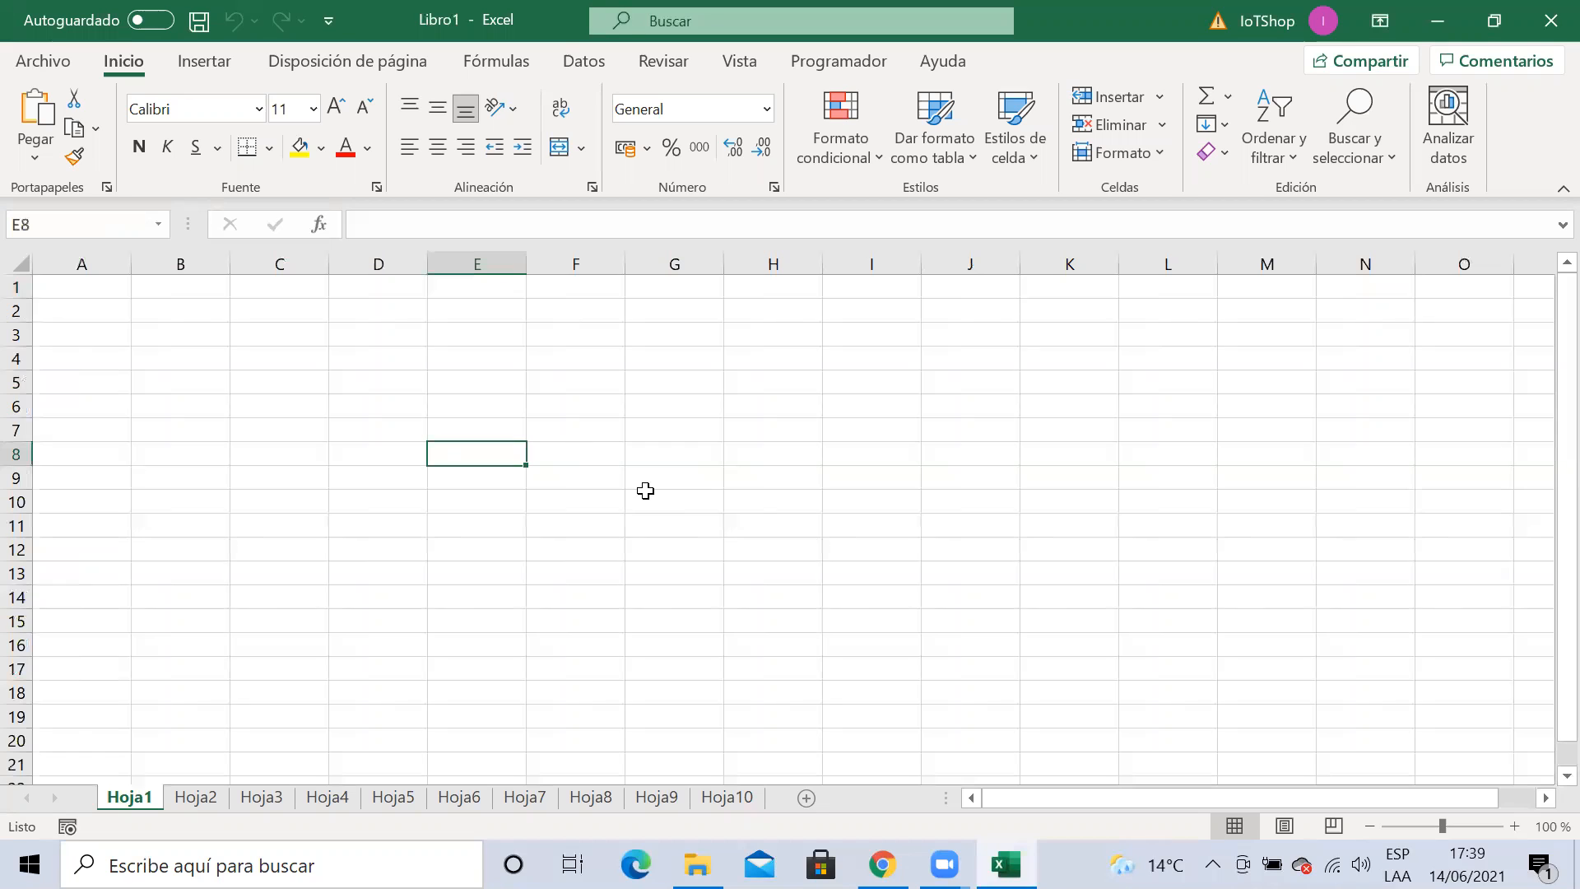
{"action": "key", "text": "Right"}
{"action": "key", "text": "Right"}
{"action": "key", "text": "Right"}
{"action": "key", "text": "Right"}
{"action": "key", "text": "Right"}
{"action": "key", "text": "Left"}
{"action": "key", "text": "Left"}
{"action": "key", "text": "Left"}
{"action": "key", "text": "Left"}
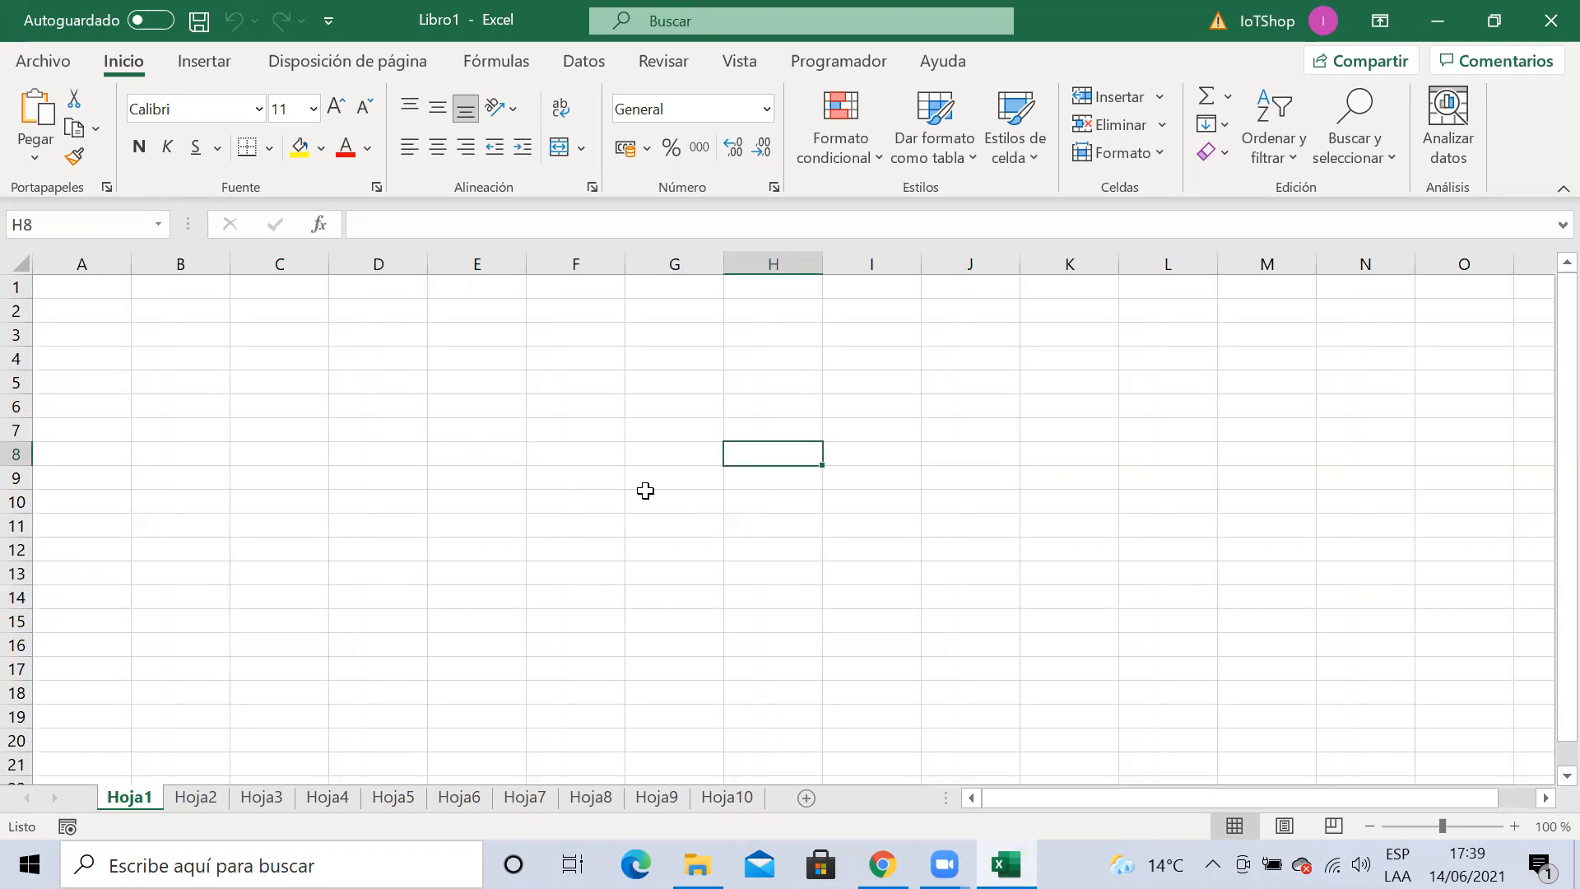
{"action": "key", "text": "Up"}
{"action": "key", "text": "Up"}
{"action": "key", "text": "Up"}
{"action": "key", "text": "Up"}
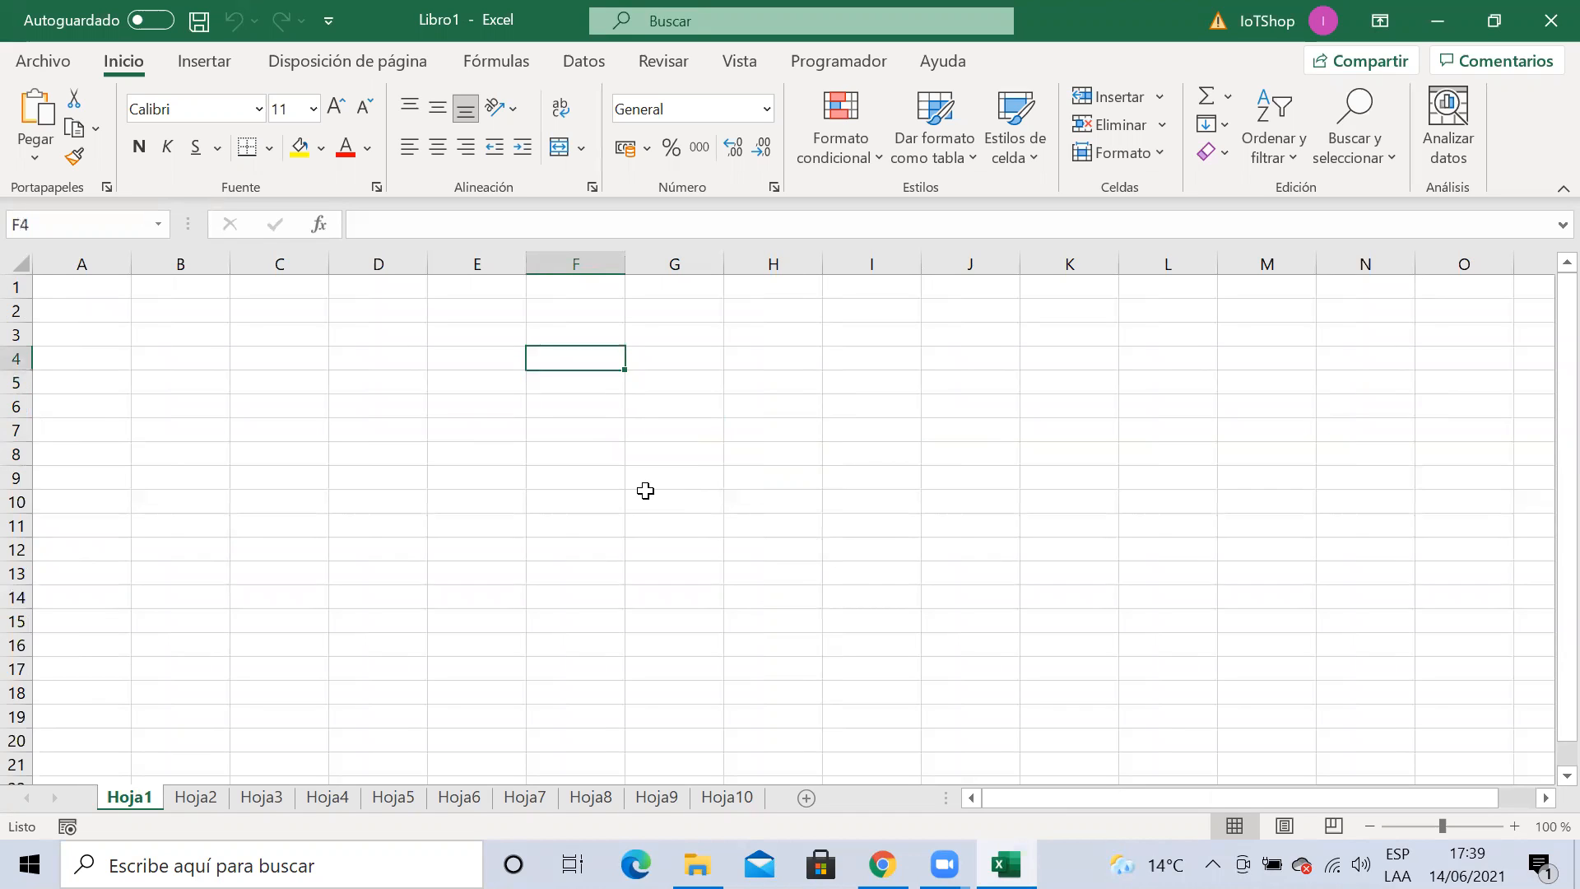
Enter the label "FILAS:" in cell F4
{"action": "type", "text": "FINALES"}
{"action": "key", "text": "BackSpace"}
{"action": "key", "text": "BackSpace"}
{"action": "key", "text": "BackSpace"}
{"action": "key", "text": "BackSpace"}
{"action": "key", "text": "BackSpace"}
{"action": "type", "text": "LAS:"}
{"action": "key", "text": "Return"}
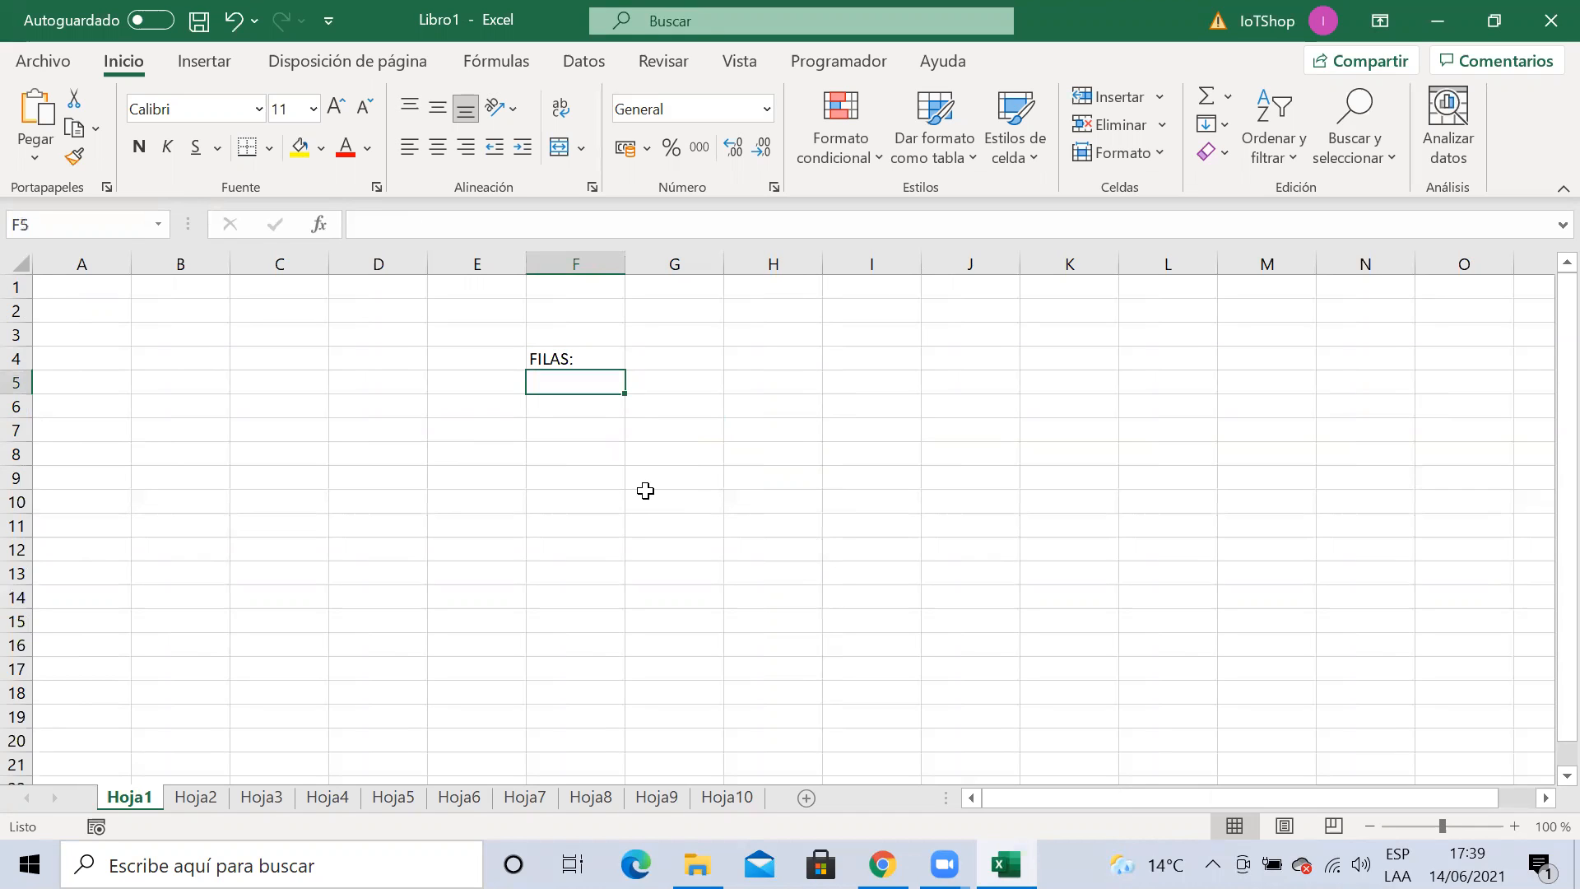
Enter the label "COLUMNAS:" in cell F5, directly below the rows label
{"action": "type", "text": "COLUMNAS"}
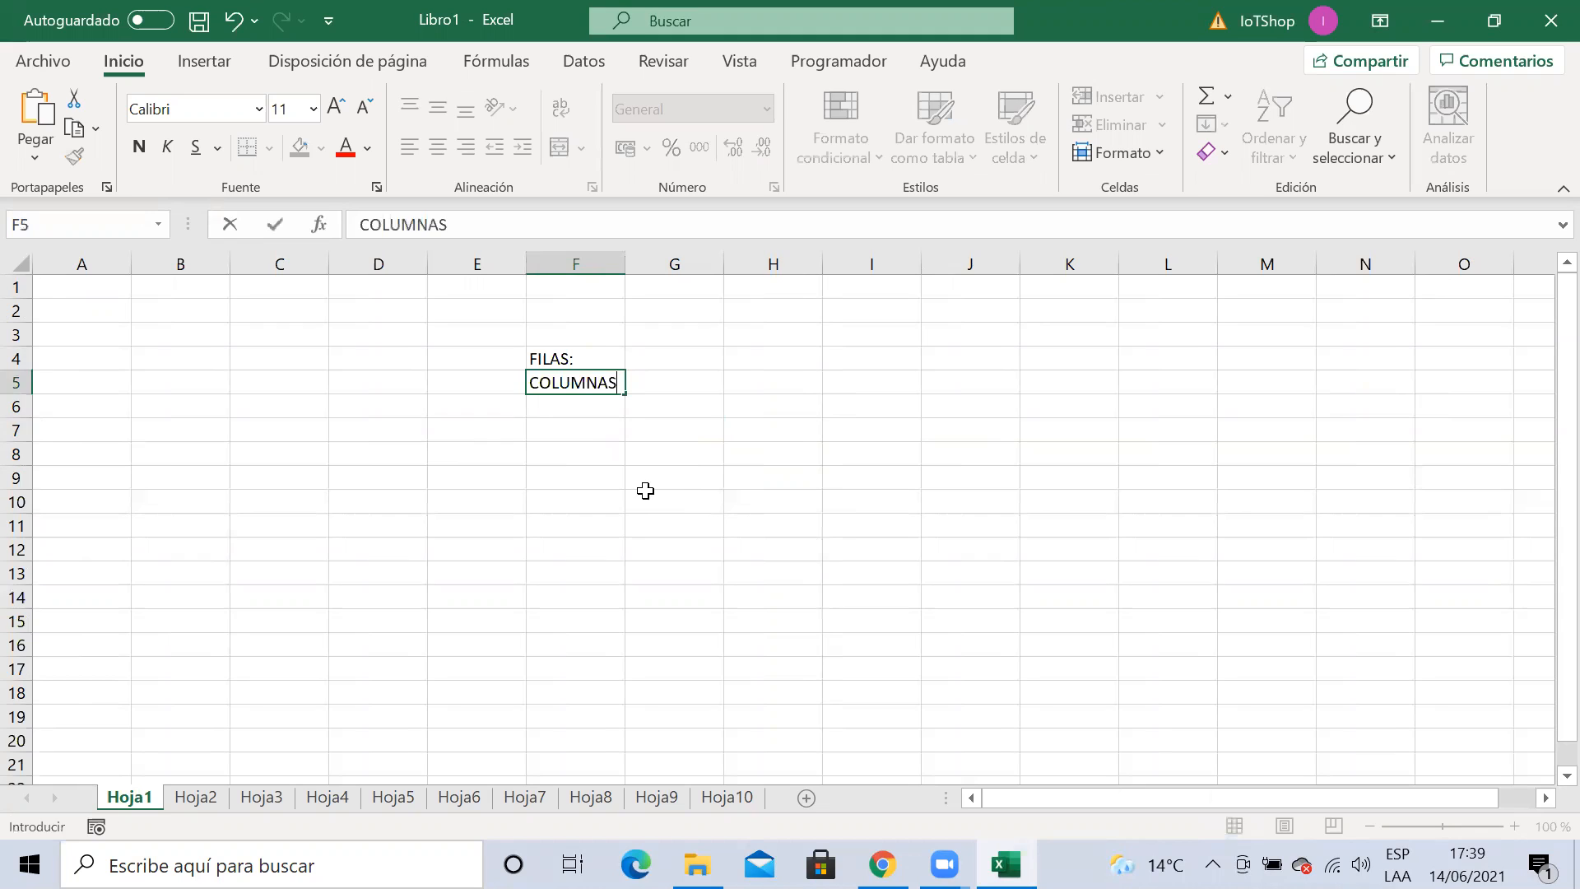
{"action": "key", "text": "Return"}
{"action": "key", "text": "Up"}
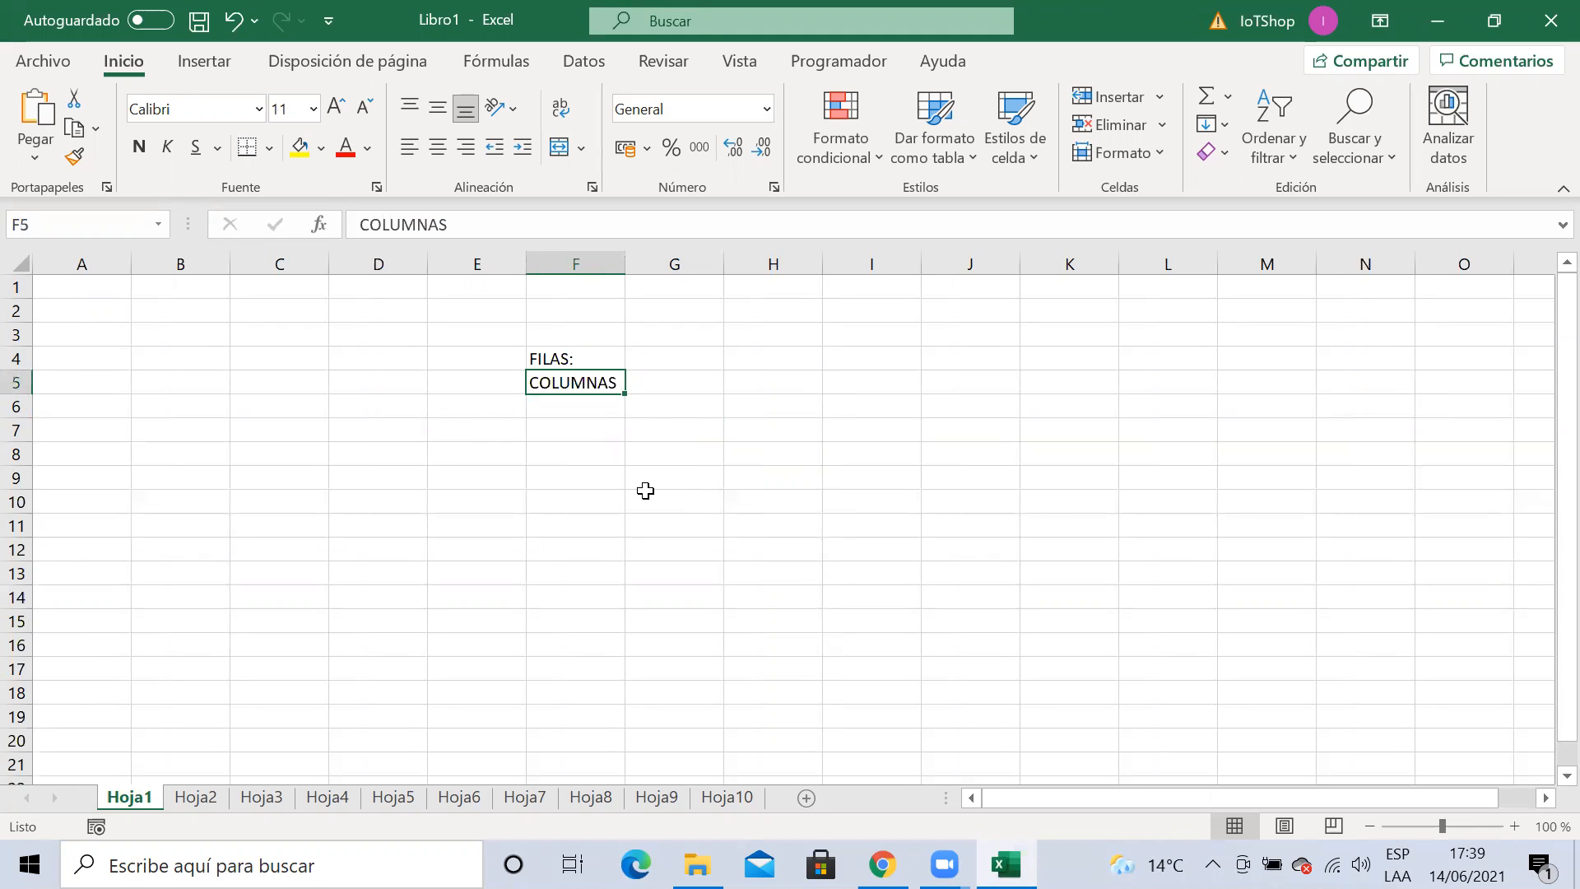
{"action": "key", "text": "XF86AudioLowerVolume"}
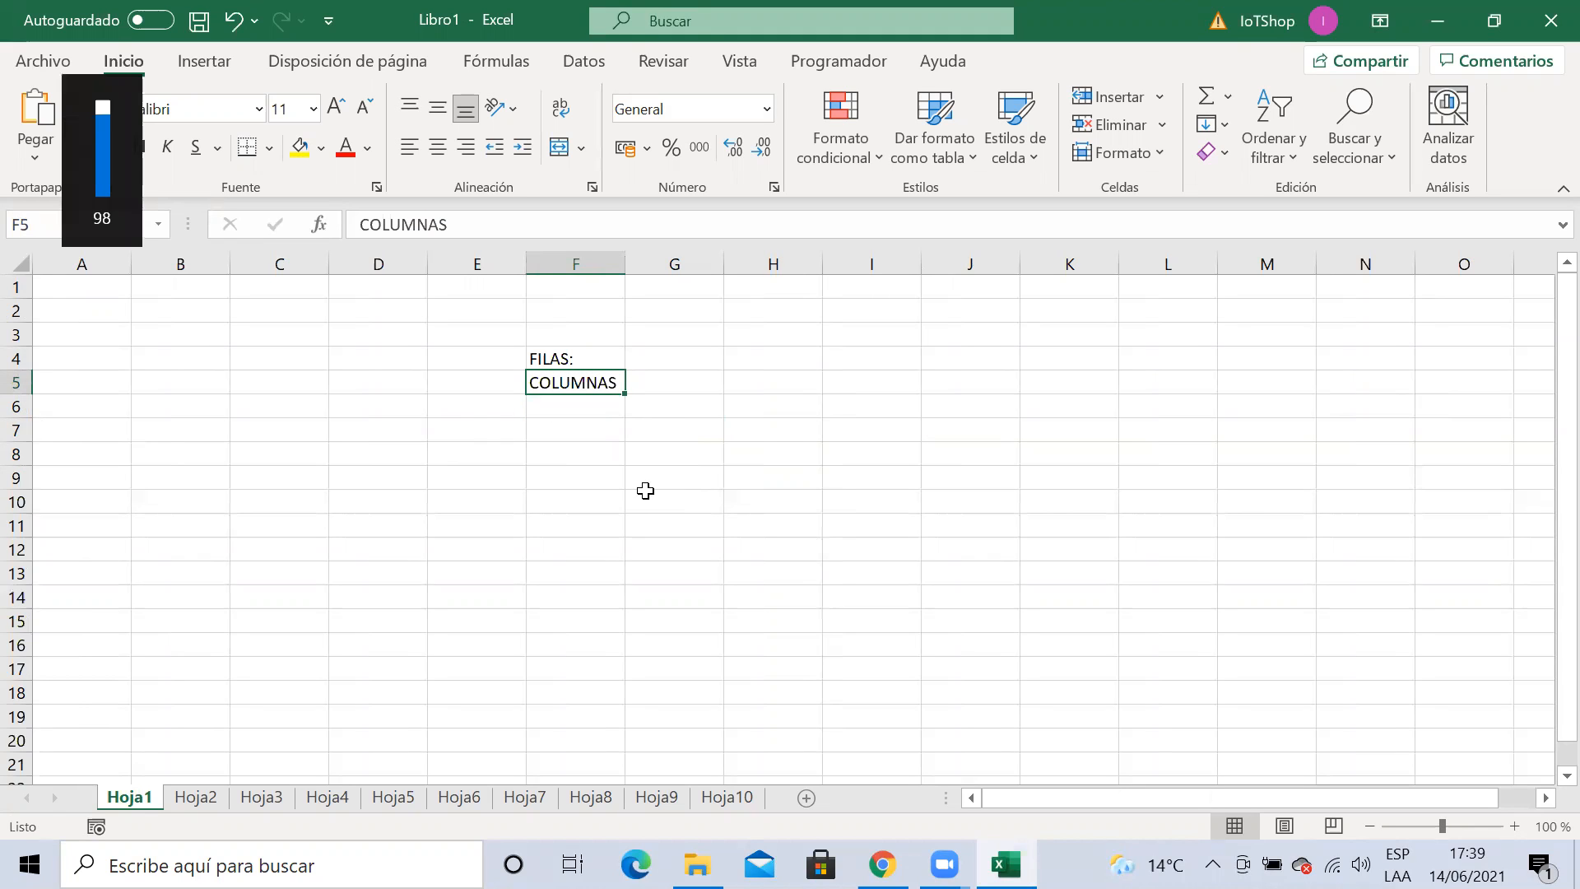
{"action": "double_click", "coordinate": [621, 384]}
{"action": "type", "text": ":"}
{"action": "key", "text": "Return"}
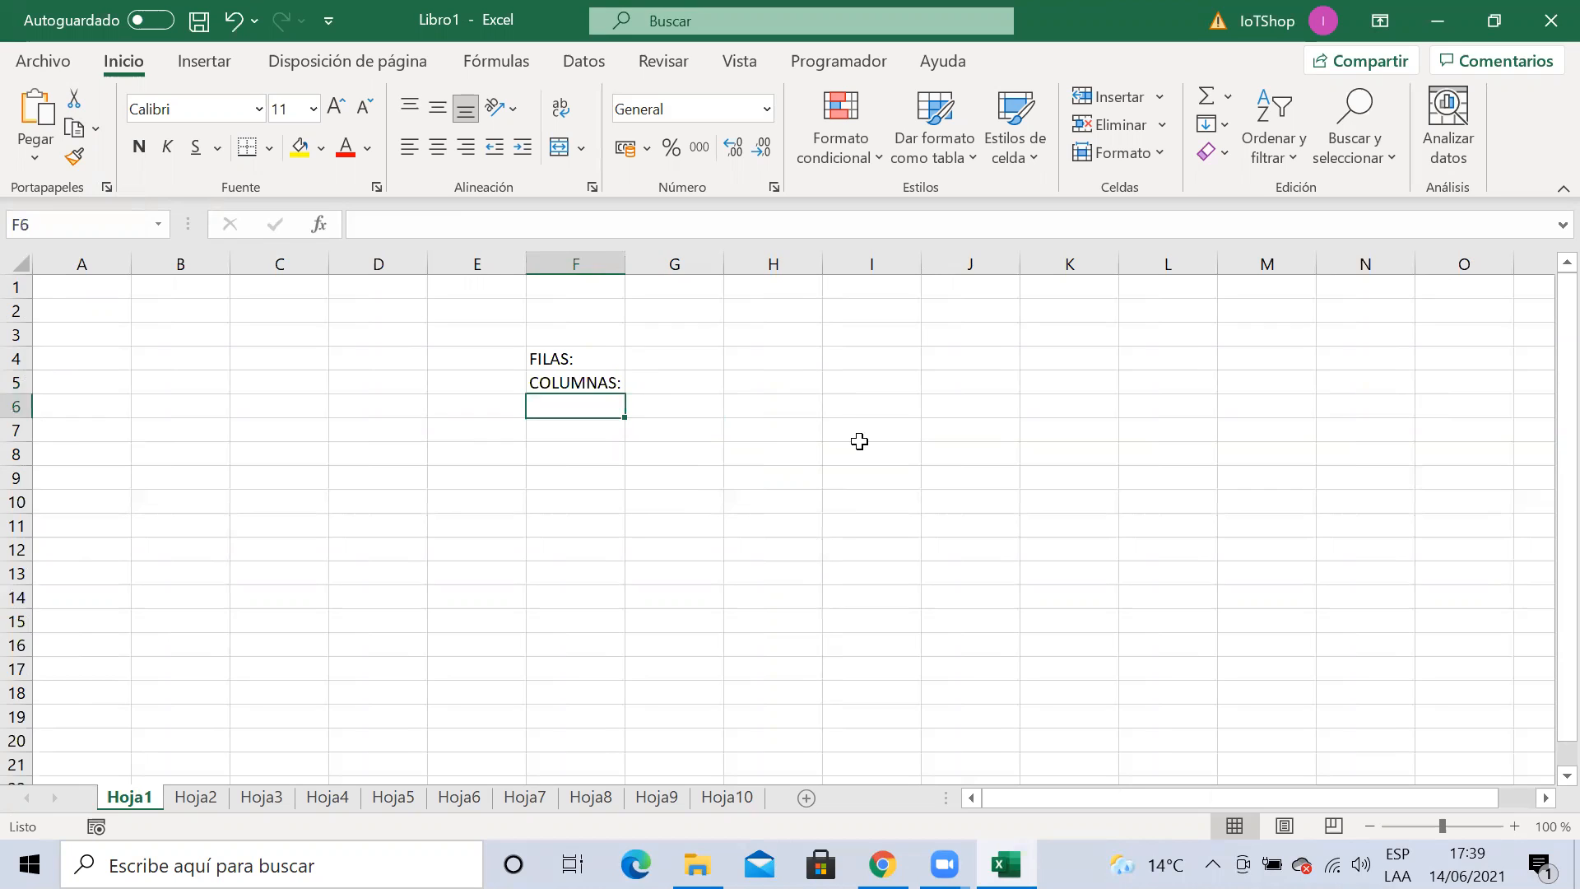
Enter 1048576 in G4 as the number of rows beside the FILAS label
{"action": "key", "text": "Up"}
{"action": "key", "text": "Right"}
{"action": "key", "text": "Up"}
{"action": "key", "text": "Down"}
{"action": "key", "text": "Up"}
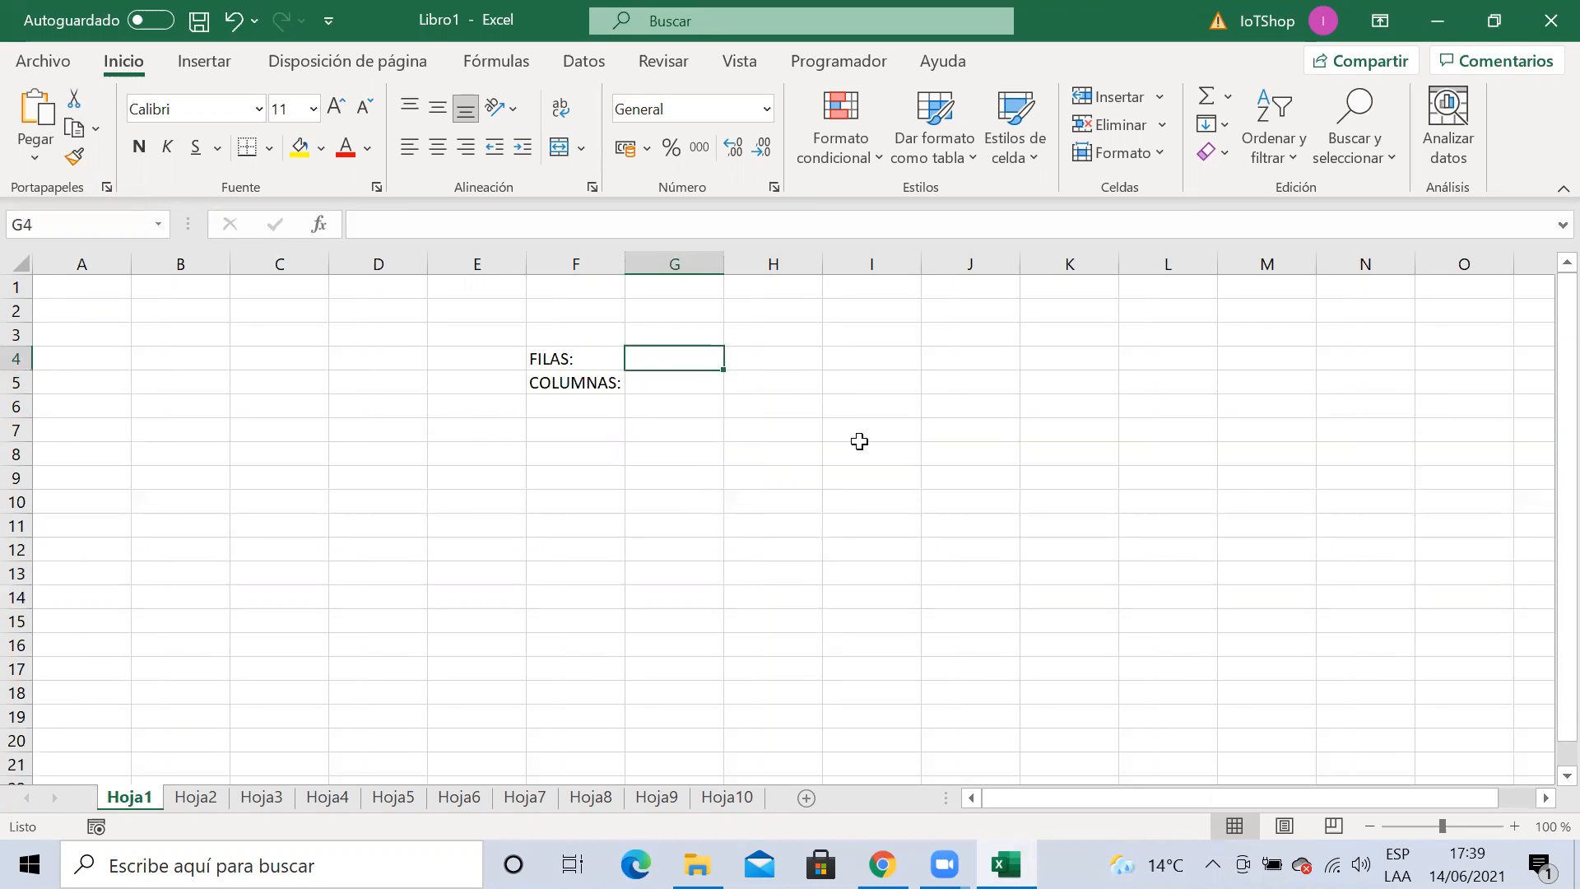
{"action": "type", "text": "1"}
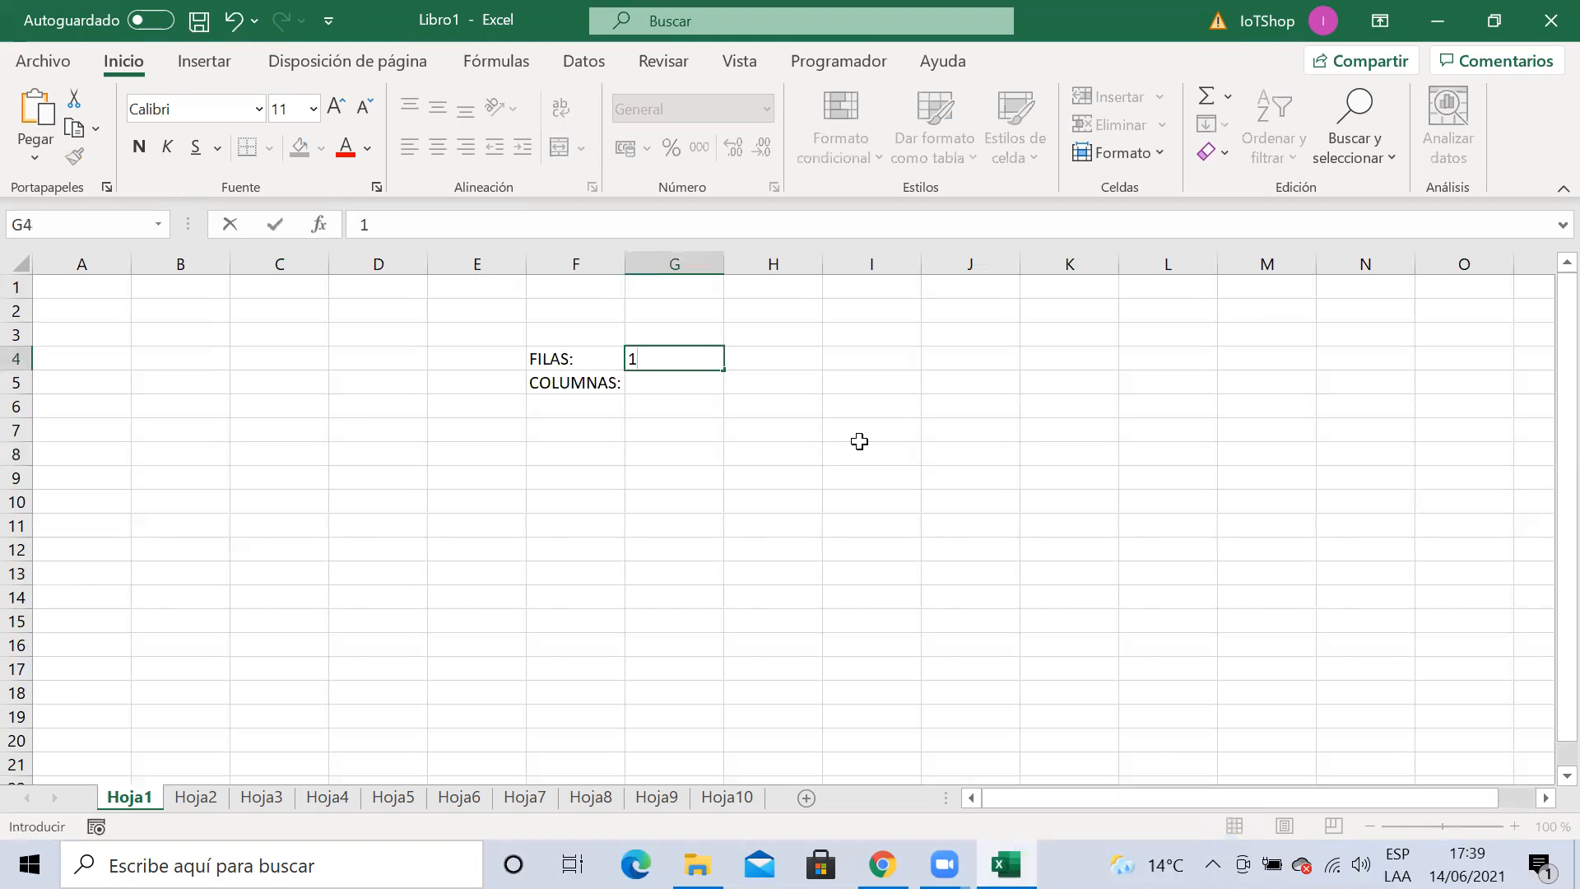
{"action": "type", "text": "048576"}
{"action": "key", "text": "Return"}
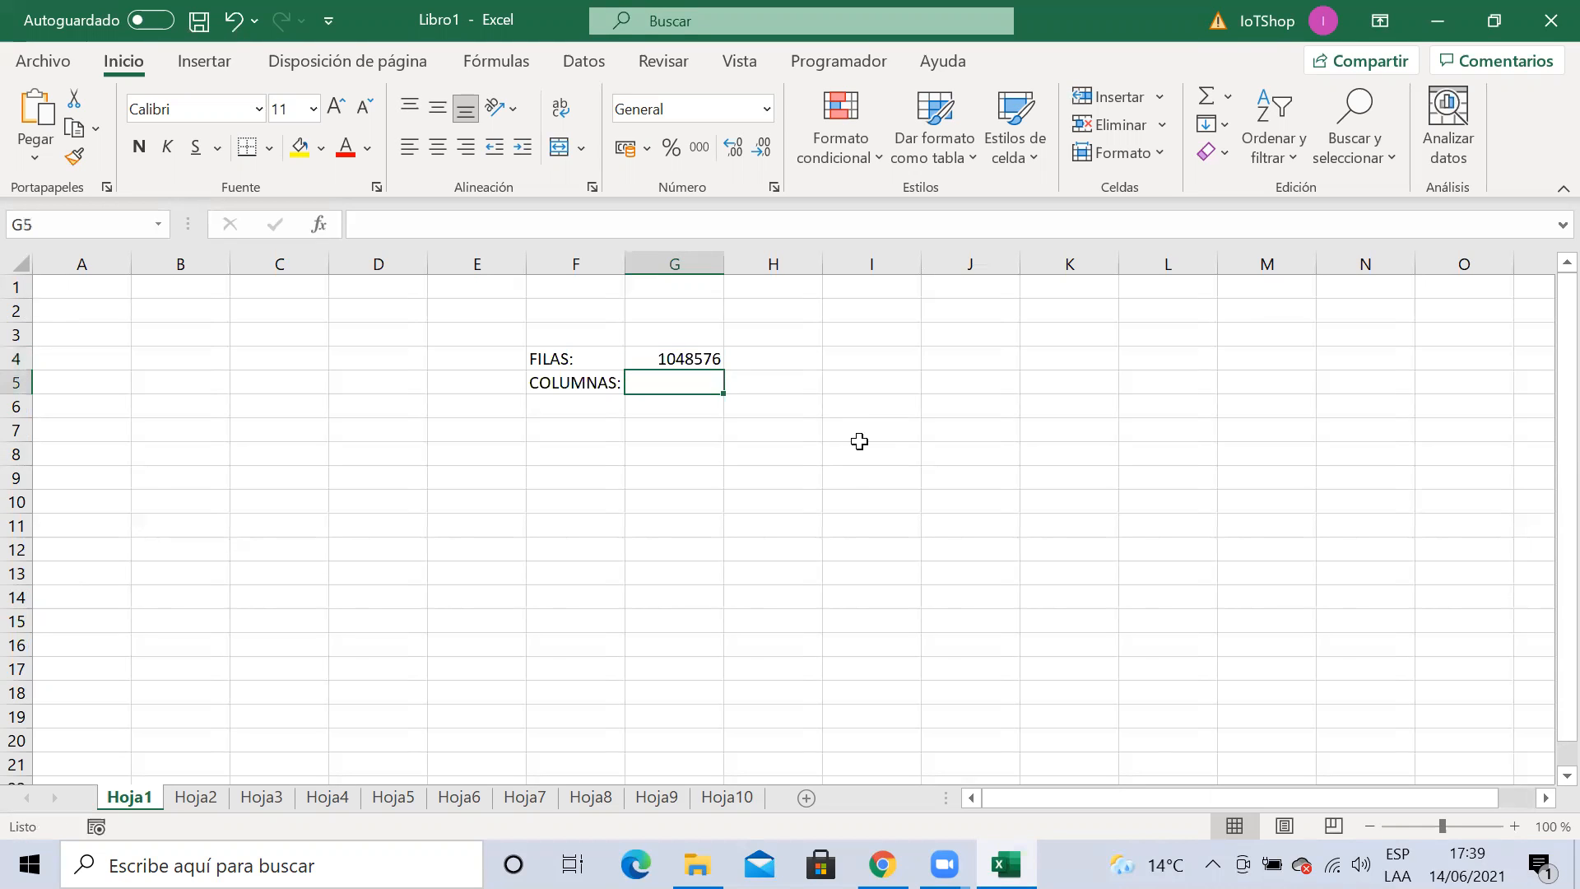
Move the active cell down and up through the rows of column G, stopping at G9
{"action": "key", "text": "Up"}
{"action": "key", "text": "Down"}
{"action": "key", "text": "Down"}
{"action": "key", "text": "Down"}
{"action": "key", "text": "Down"}
{"action": "key", "text": "Up"}
{"action": "key", "text": "Up"}
{"action": "key", "text": "Up"}
{"action": "key", "text": "Down"}
{"action": "key", "text": "Down"}
{"action": "key", "text": "Down"}
{"action": "key", "text": "Down"}
{"action": "key", "text": "Down"}
{"action": "key", "text": "Down"}
{"action": "key", "text": "Down"}
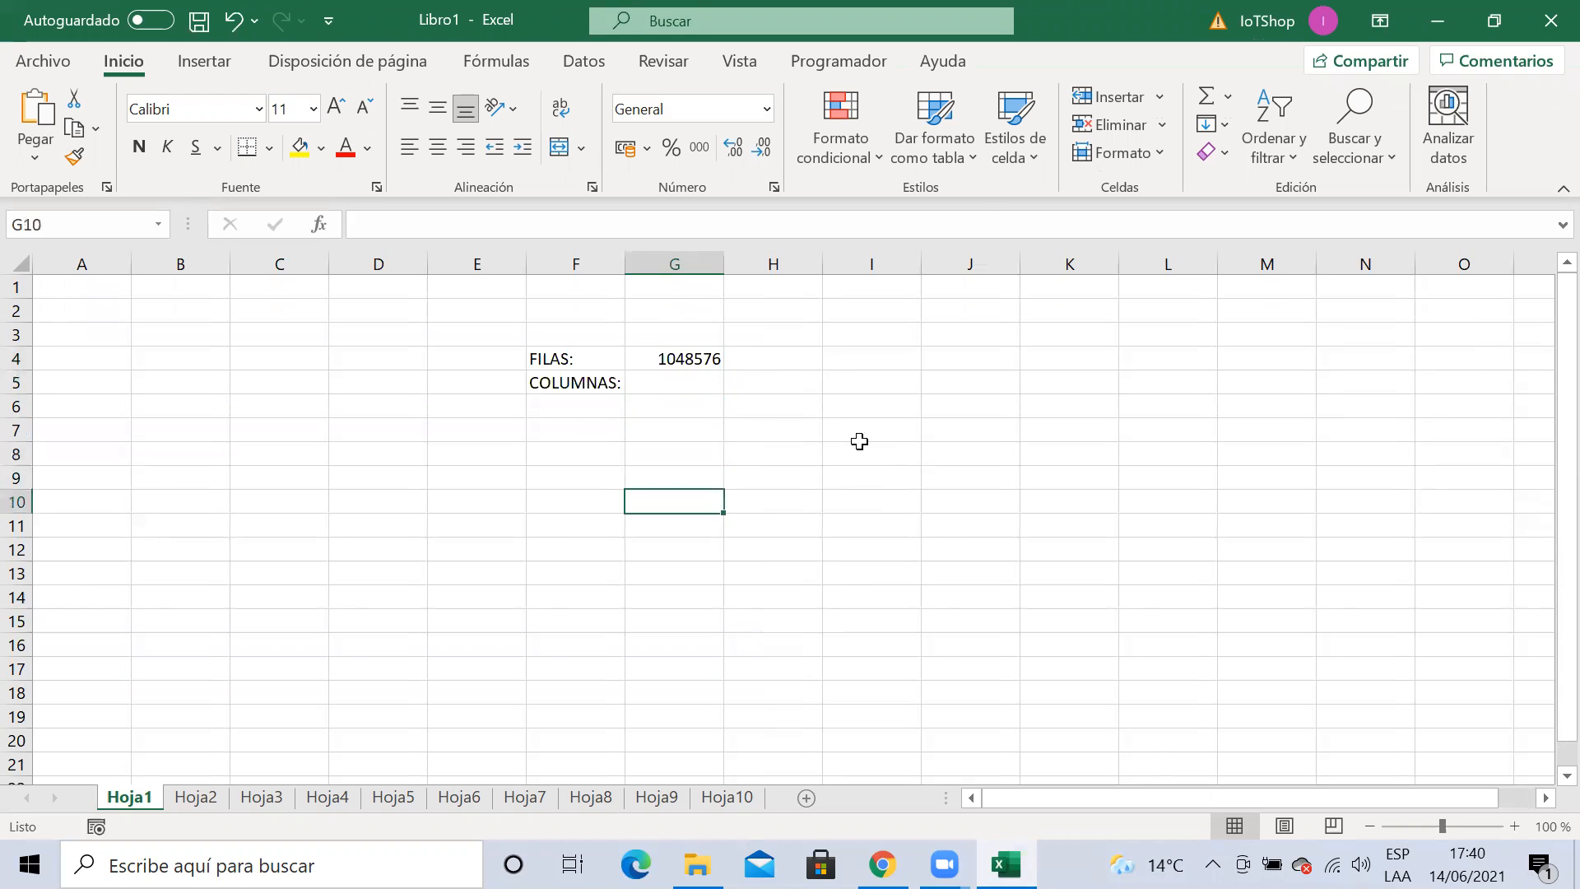
{"action": "key", "text": "Up"}
{"action": "key", "text": "Up"}
{"action": "key", "text": "Up"}
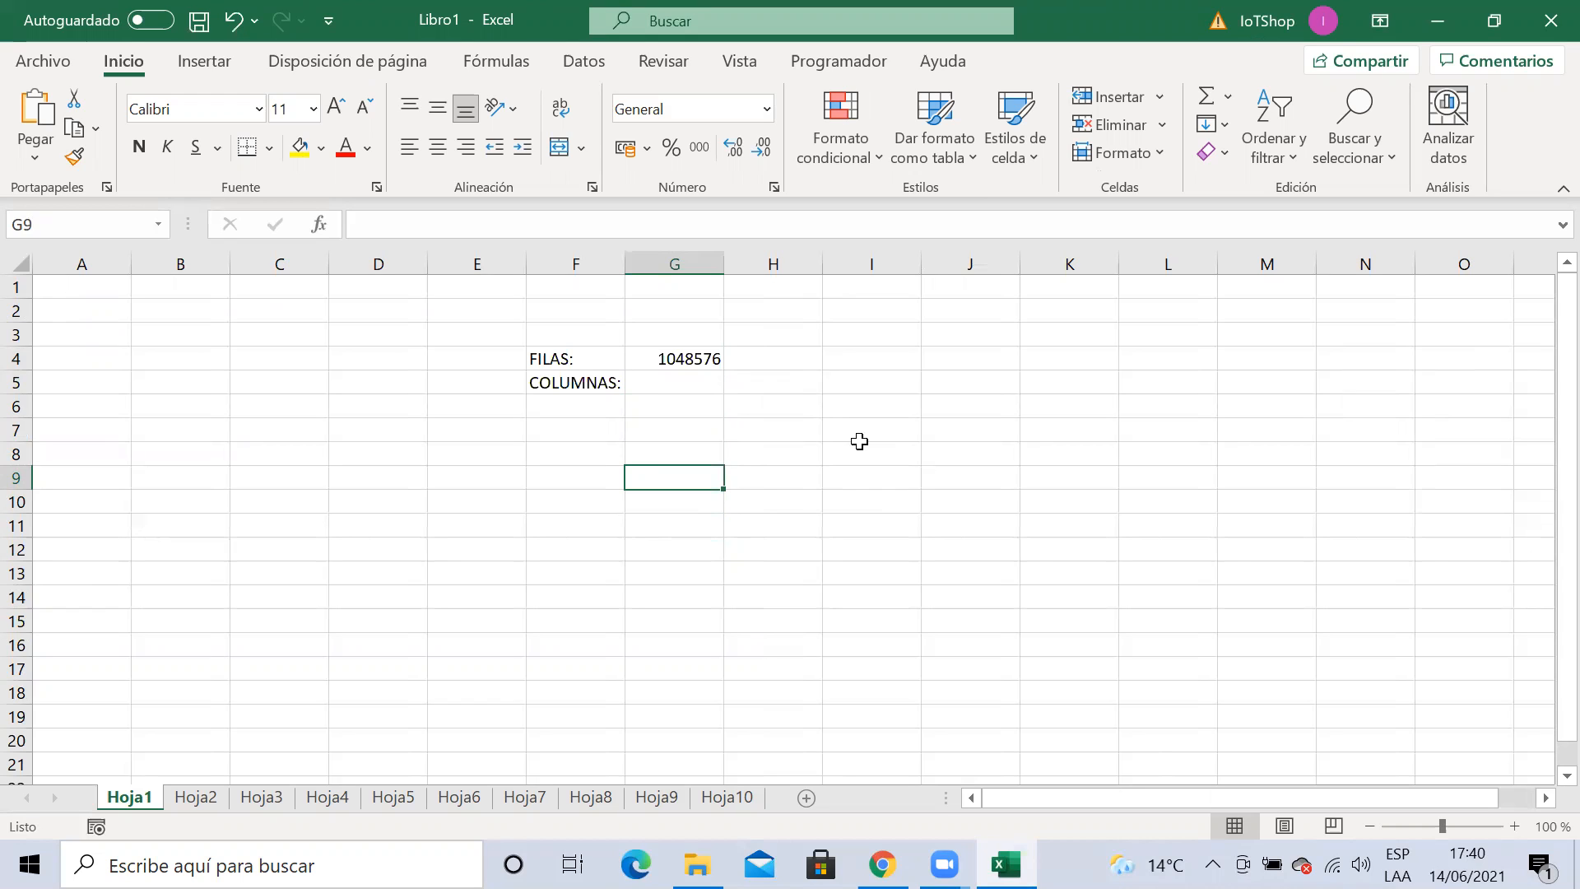
Move the active cell along row 9 towards the first column and back to H9
{"action": "key", "text": "Left"}
{"action": "key", "text": "Left"}
{"action": "key", "text": "Left"}
{"action": "key", "text": "Left"}
{"action": "key", "text": "Left"}
{"action": "key", "text": "Left"}
{"action": "key", "text": "Right"}
{"action": "key", "text": "Right"}
{"action": "key", "text": "Right"}
{"action": "key", "text": "Right"}
{"action": "key", "text": "Right"}
{"action": "key", "text": "Right"}
{"action": "key", "text": "Right"}
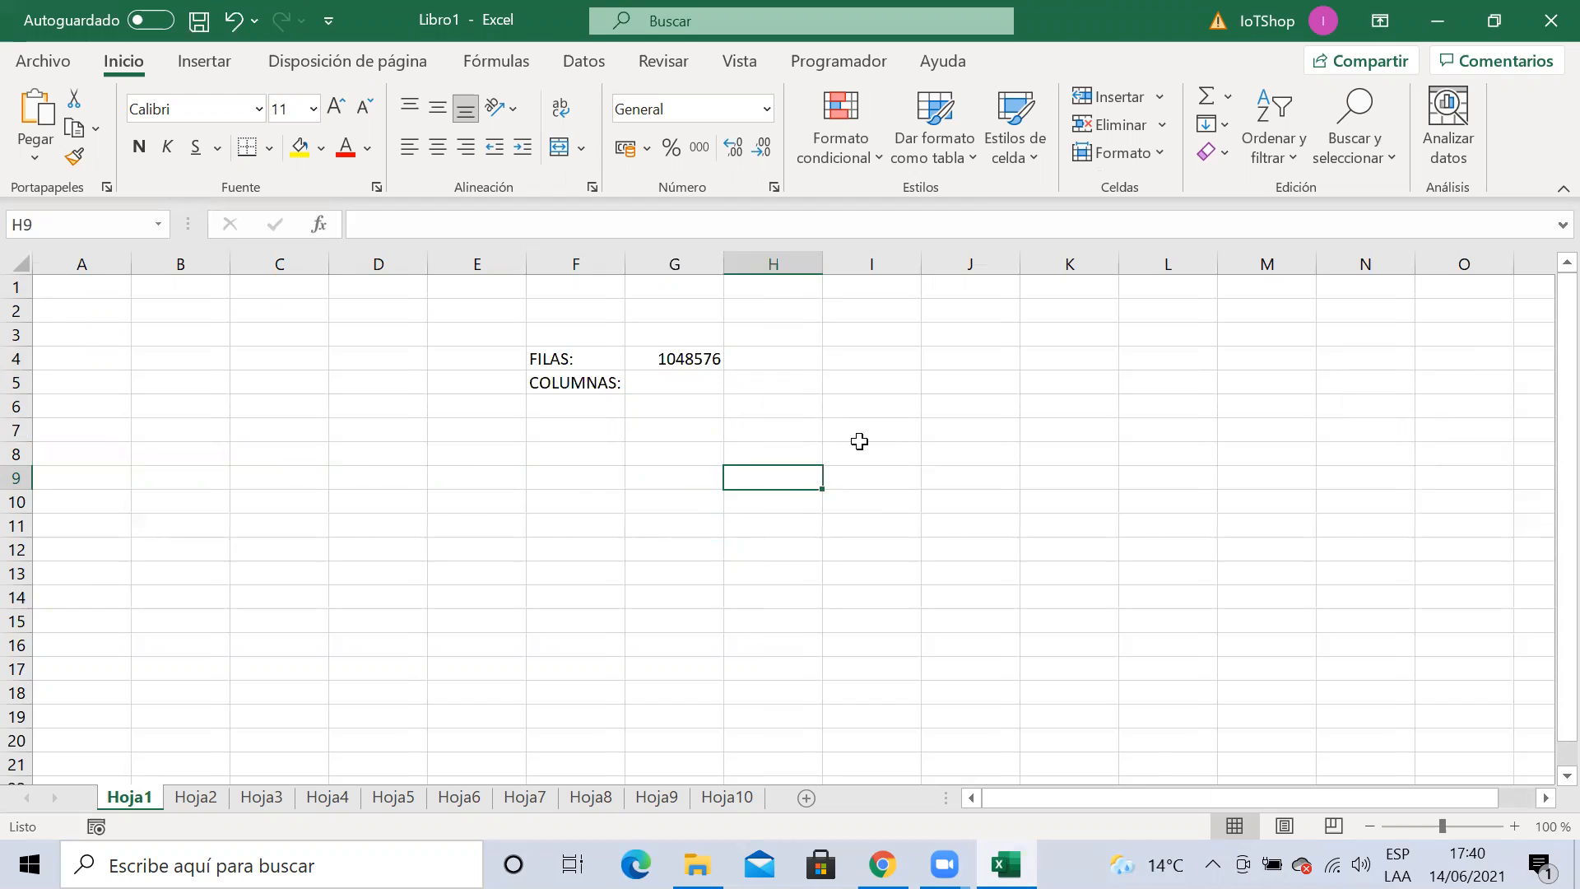
Enter 1 in cell A9, the first column of row 9
{"action": "key", "text": "Left"}
{"action": "key", "text": "Left"}
{"action": "key", "text": "Left"}
{"action": "key", "text": "Left"}
{"action": "key", "text": "Left"}
{"action": "key", "text": "Left"}
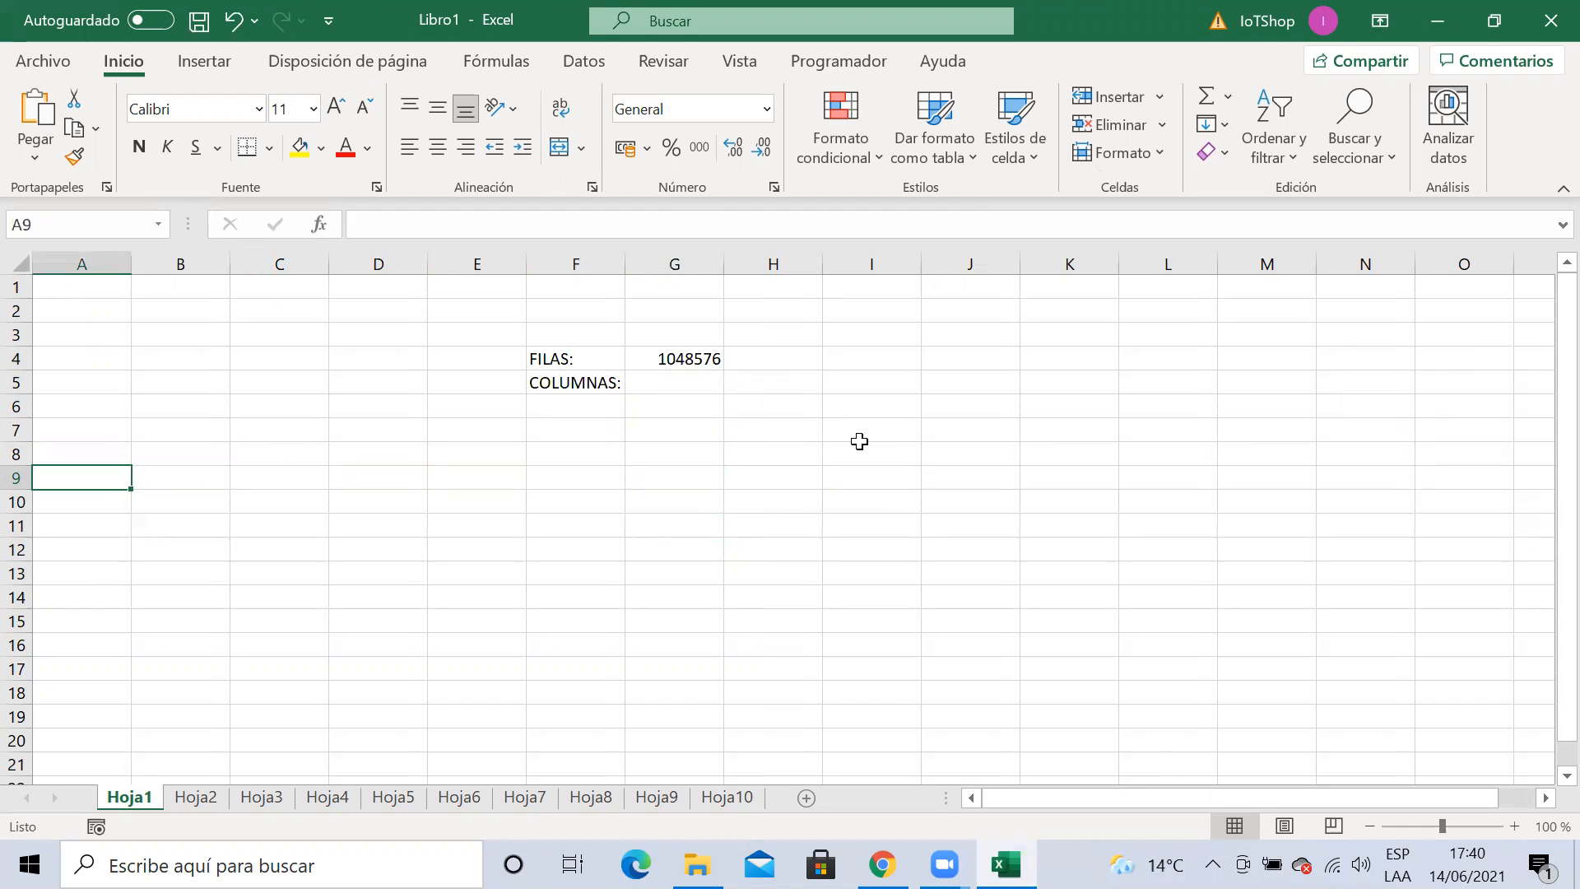
{"action": "key", "text": "Right"}
{"action": "key", "text": "Right"}
{"action": "key", "text": "Right"}
{"action": "key", "text": "Left"}
{"action": "key", "text": "Left"}
{"action": "key", "text": "Left"}
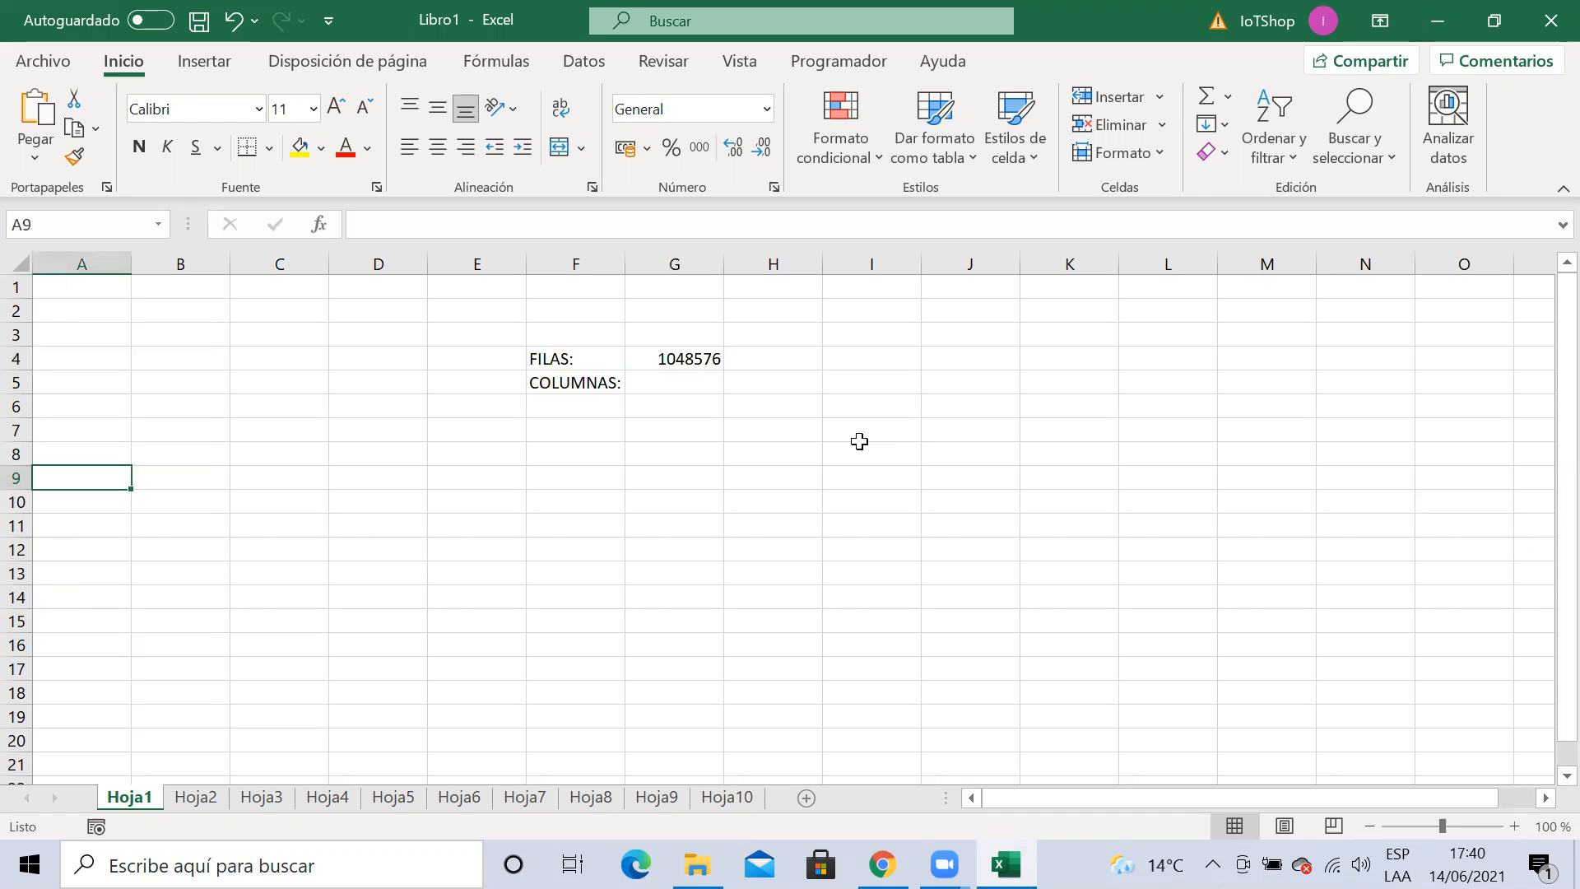
{"action": "type", "text": "1"}
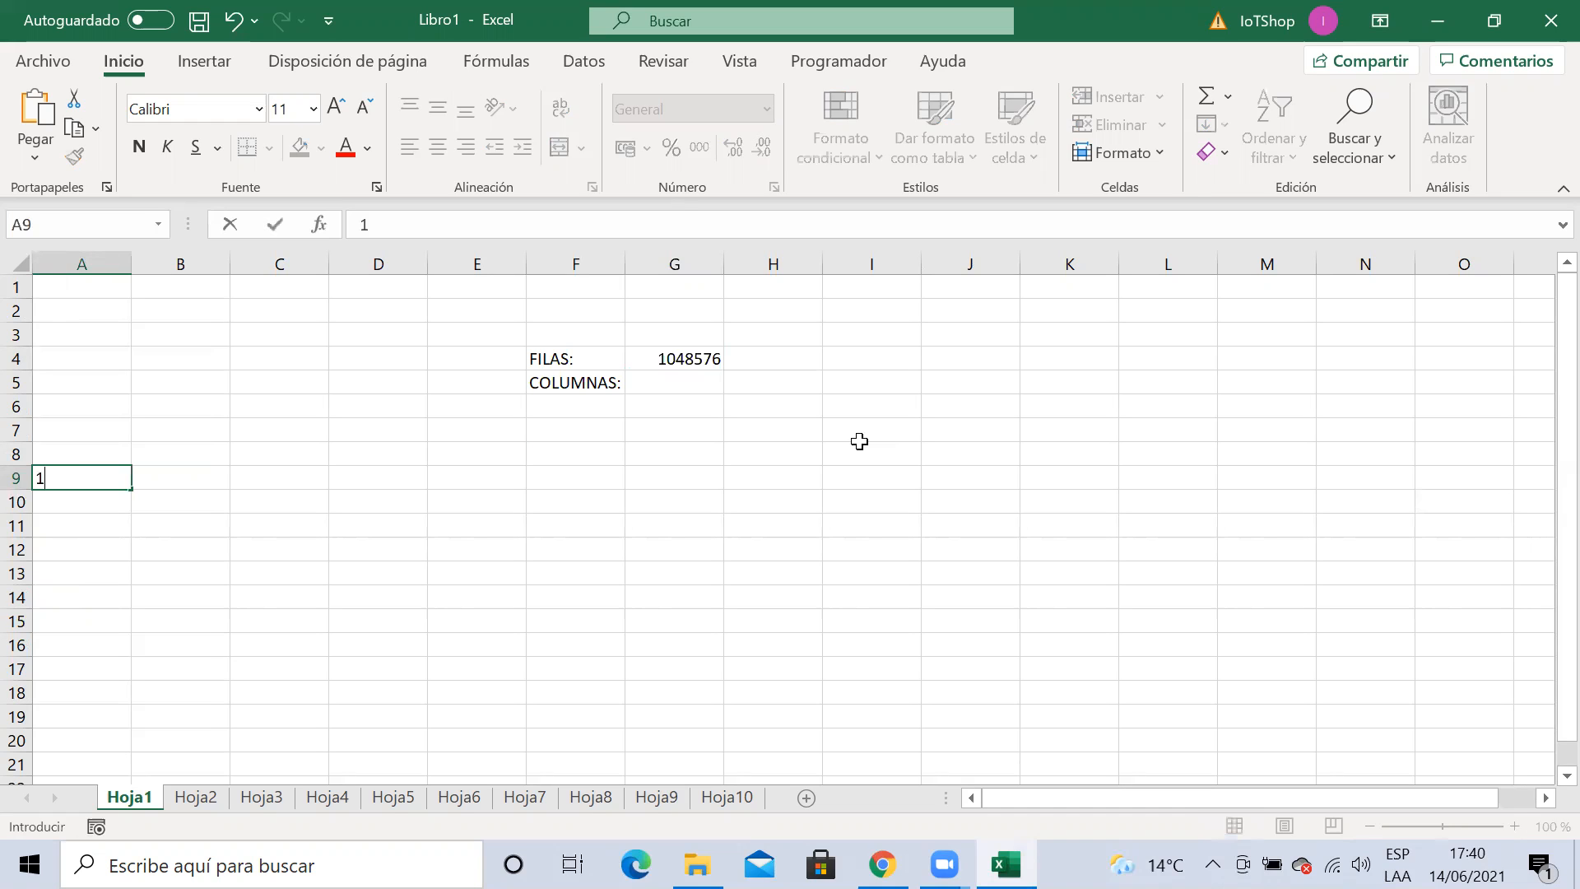
{"action": "key", "text": "Right"}
{"action": "key", "text": "Left"}
{"action": "key", "text": "Right"}
{"action": "key", "text": "Left"}
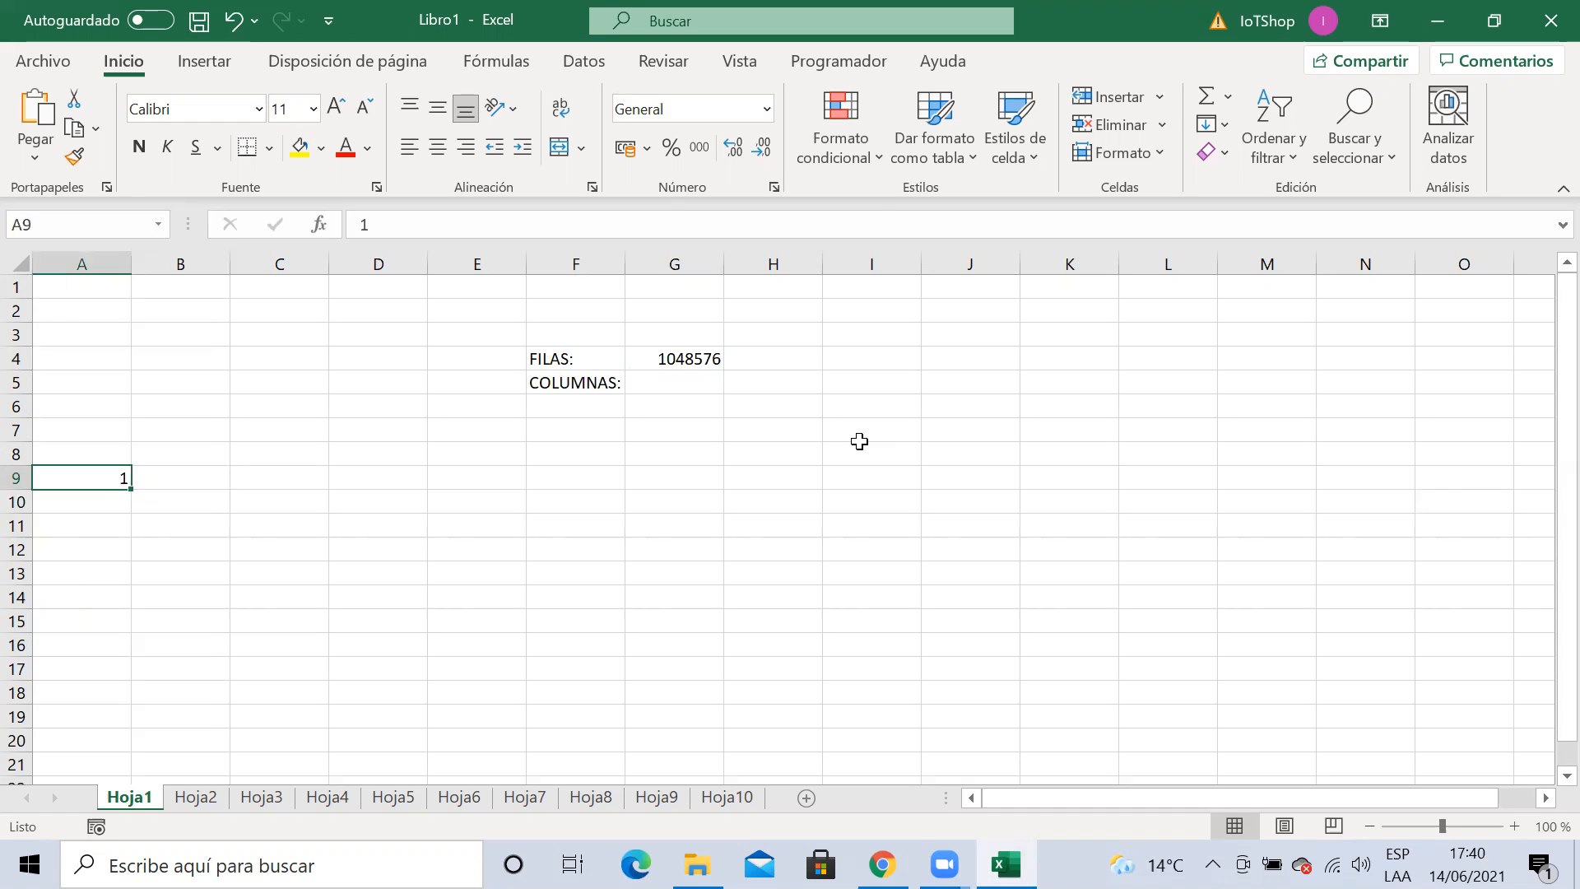
Move the active cell across row 9 from A9 to beyond column Z, and return to A9
{"action": "key", "text": "Up"}
{"action": "key", "text": "Down"}
{"action": "key", "text": "Right"}
{"action": "key", "text": "Right"}
{"action": "key", "text": "Right"}
{"action": "key", "text": "Right"}
{"action": "key", "text": "Right"}
{"action": "key", "text": "Right"}
{"action": "key", "text": "Right"}
{"action": "key", "text": "Right"}
{"action": "key", "text": "Right"}
{"action": "key", "text": "Right"}
{"action": "key", "text": "Right"}
{"action": "key", "text": "Right"}
{"action": "key", "text": "Right"}
{"action": "key", "text": "Right"}
{"action": "key", "text": "Right"}
{"action": "key", "text": "Right"}
{"action": "key", "text": "Right"}
{"action": "key", "text": "Right"}
{"action": "key", "text": "Right"}
{"action": "key", "text": "Right"}
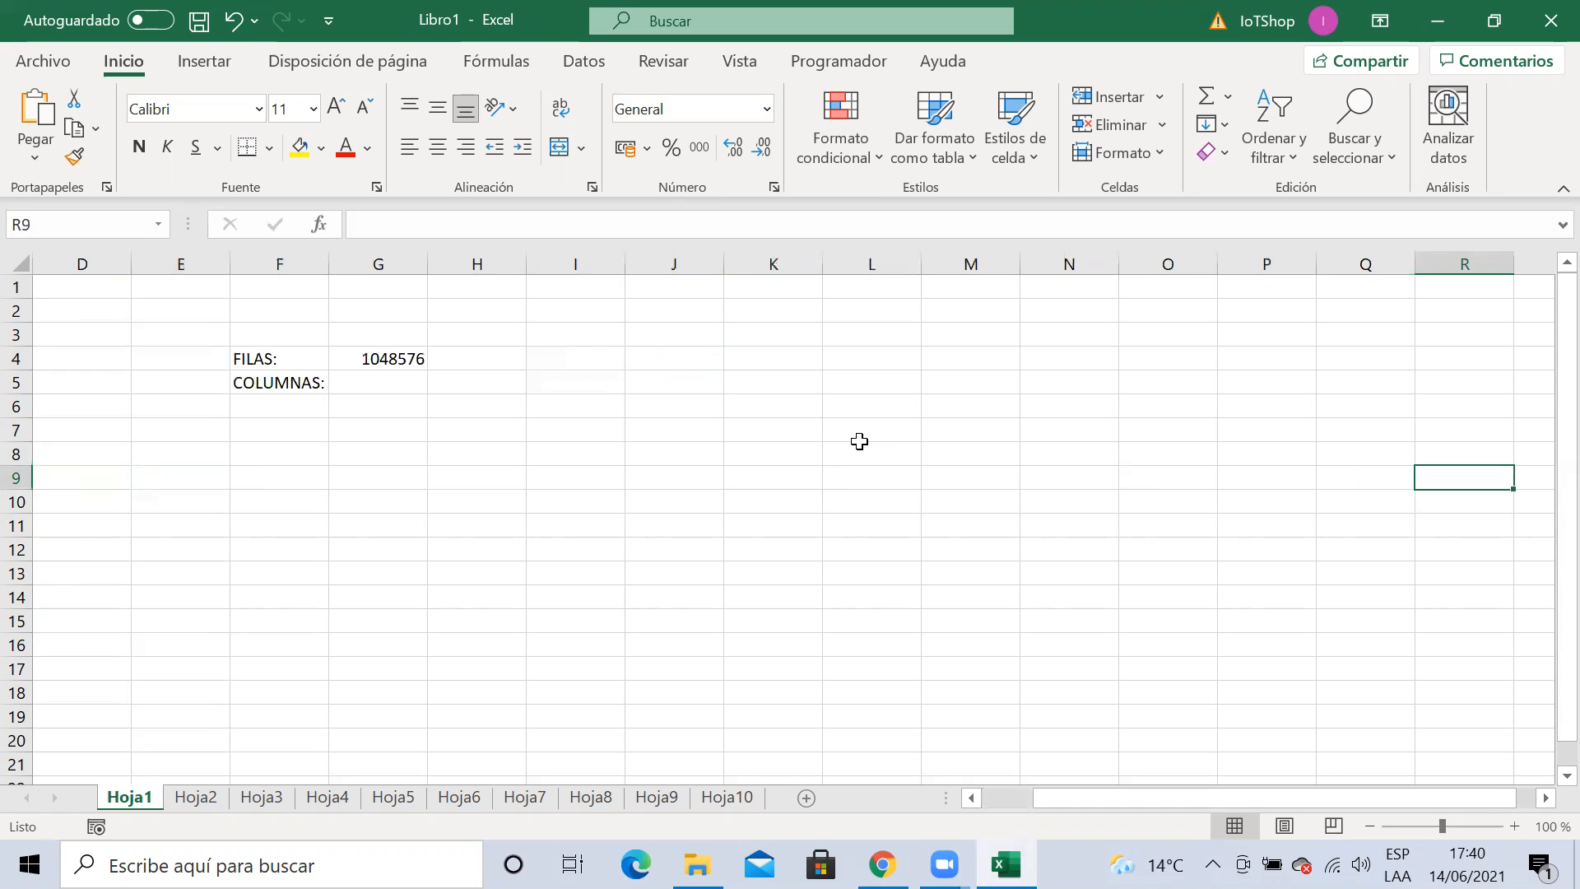
{"action": "key", "text": "Right"}
{"action": "key", "text": "Right"}
{"action": "key", "text": "Right"}
{"action": "key", "text": "Right"}
{"action": "key", "text": "Right"}
{"action": "key", "text": "Right"}
{"action": "key", "text": "Right"}
{"action": "key", "text": "Right"}
{"action": "key", "text": "Right"}
{"action": "key", "text": "Left"}
{"action": "key", "text": "Left"}
{"action": "key", "text": "Left"}
{"action": "key", "text": "Left"}
{"action": "key", "text": "Left"}
{"action": "key", "text": "Left"}
{"action": "key", "text": "Left"}
{"action": "key", "text": "Left"}
{"action": "key", "text": "Left"}
{"action": "key", "text": "Left"}
{"action": "key", "text": "Left"}
{"action": "key", "text": "Left"}
{"action": "key", "text": "Left"}
{"action": "key", "text": "Left"}
{"action": "key", "text": "Left"}
{"action": "key", "text": "Left"}
{"action": "key", "text": "Left"}
{"action": "key", "text": "Left"}
{"action": "key", "text": "Left"}
{"action": "key", "text": "Left"}
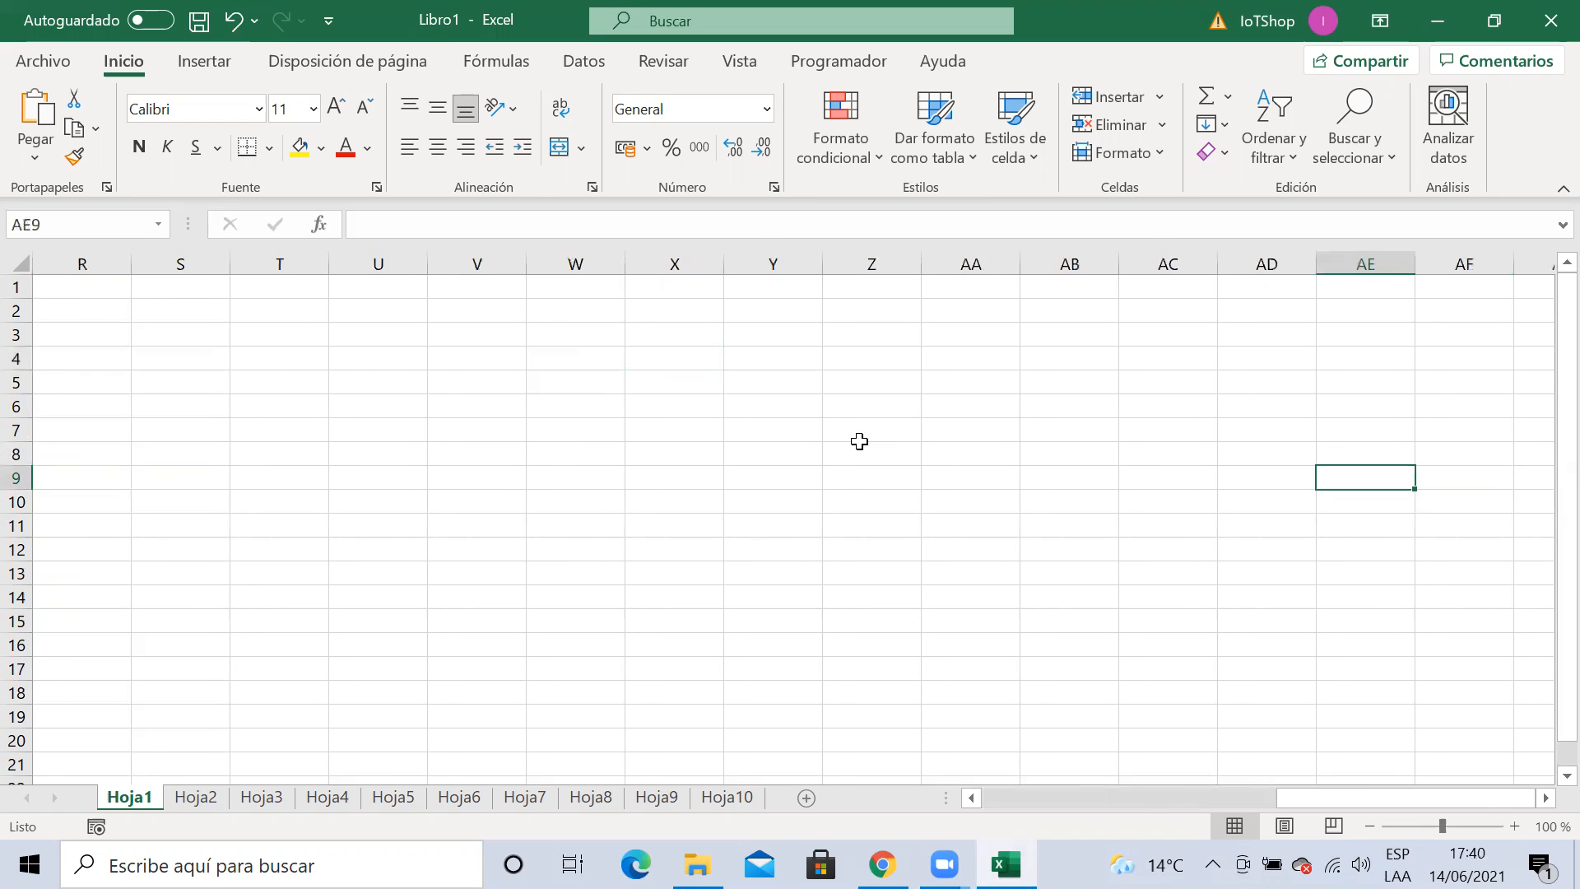
{"action": "key", "text": "Left"}
{"action": "key", "text": "Left"}
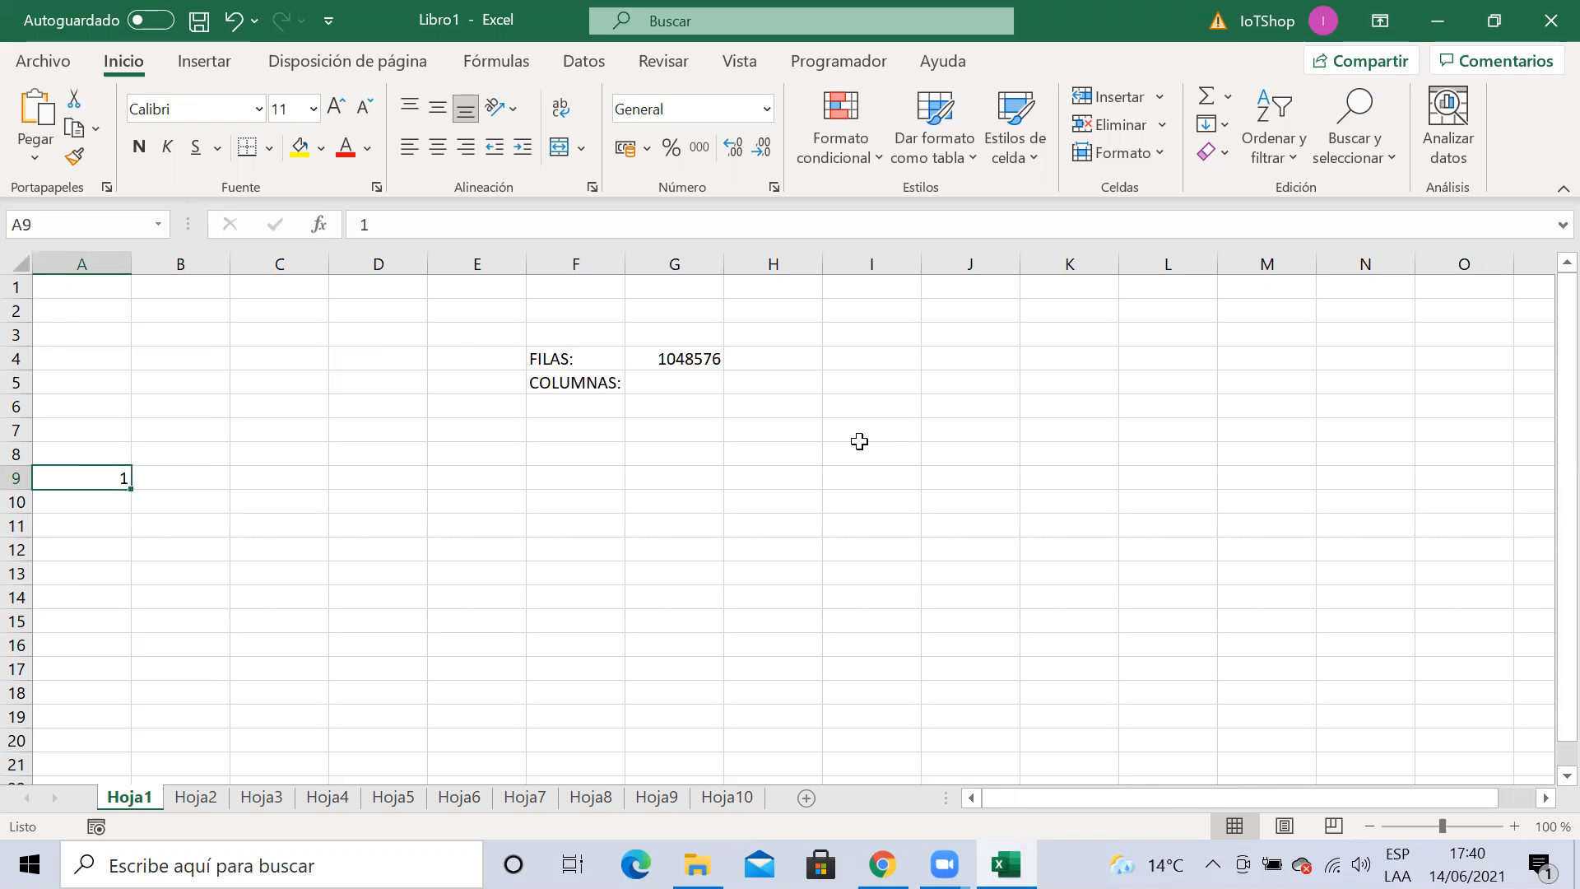
{"action": "key", "text": "Down"}
{"action": "key", "text": "Up"}
{"action": "key", "text": "Right"}
{"action": "key", "text": "Right"}
{"action": "key", "text": "Right"}
{"action": "key", "text": "Right"}
{"action": "key", "text": "Right"}
{"action": "key", "text": "Left"}
{"action": "key", "text": "Left"}
{"action": "key", "text": "Left"}
{"action": "key", "text": "Left"}
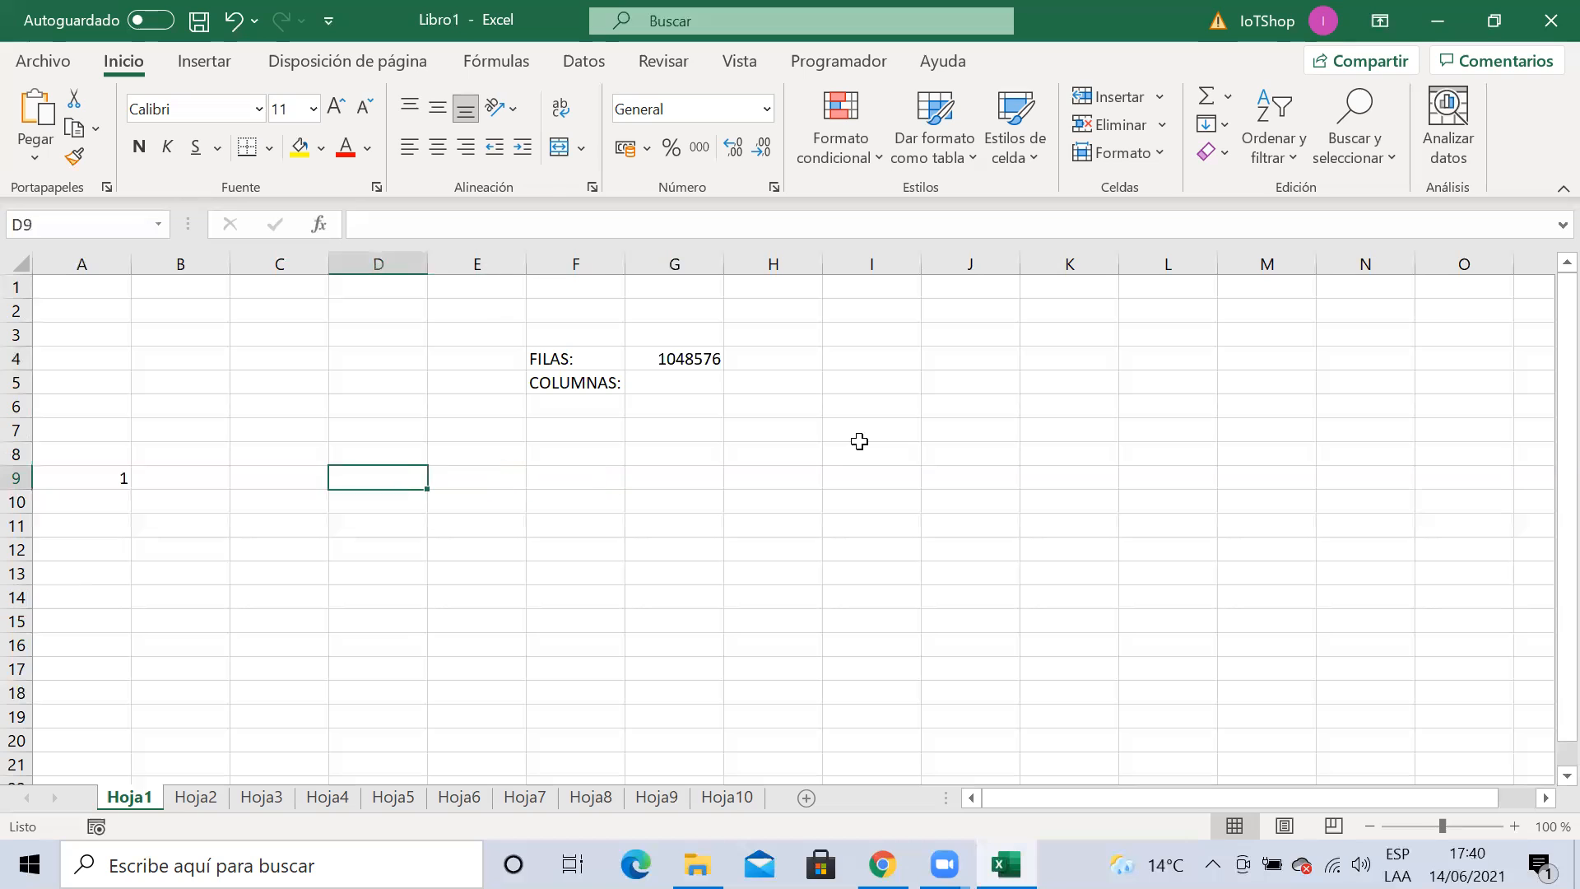
{"action": "key", "text": "Right"}
{"action": "key", "text": "Right"}
{"action": "key", "text": "Right"}
{"action": "key", "text": "Right"}
{"action": "key", "text": "Right"}
{"action": "key", "text": "Right"}
{"action": "key", "text": "Right"}
{"action": "key", "text": "Right"}
{"action": "key", "text": "Right"}
{"action": "key", "text": "Right"}
{"action": "key", "text": "Left"}
{"action": "key", "text": "Left"}
{"action": "key", "text": "Left"}
{"action": "key", "text": "Left"}
{"action": "key", "text": "Left"}
{"action": "key", "text": "Left"}
{"action": "key", "text": "Left"}
{"action": "key", "text": "Left"}
{"action": "key", "text": "Left"}
{"action": "key", "text": "Left"}
{"action": "key", "text": "Left"}
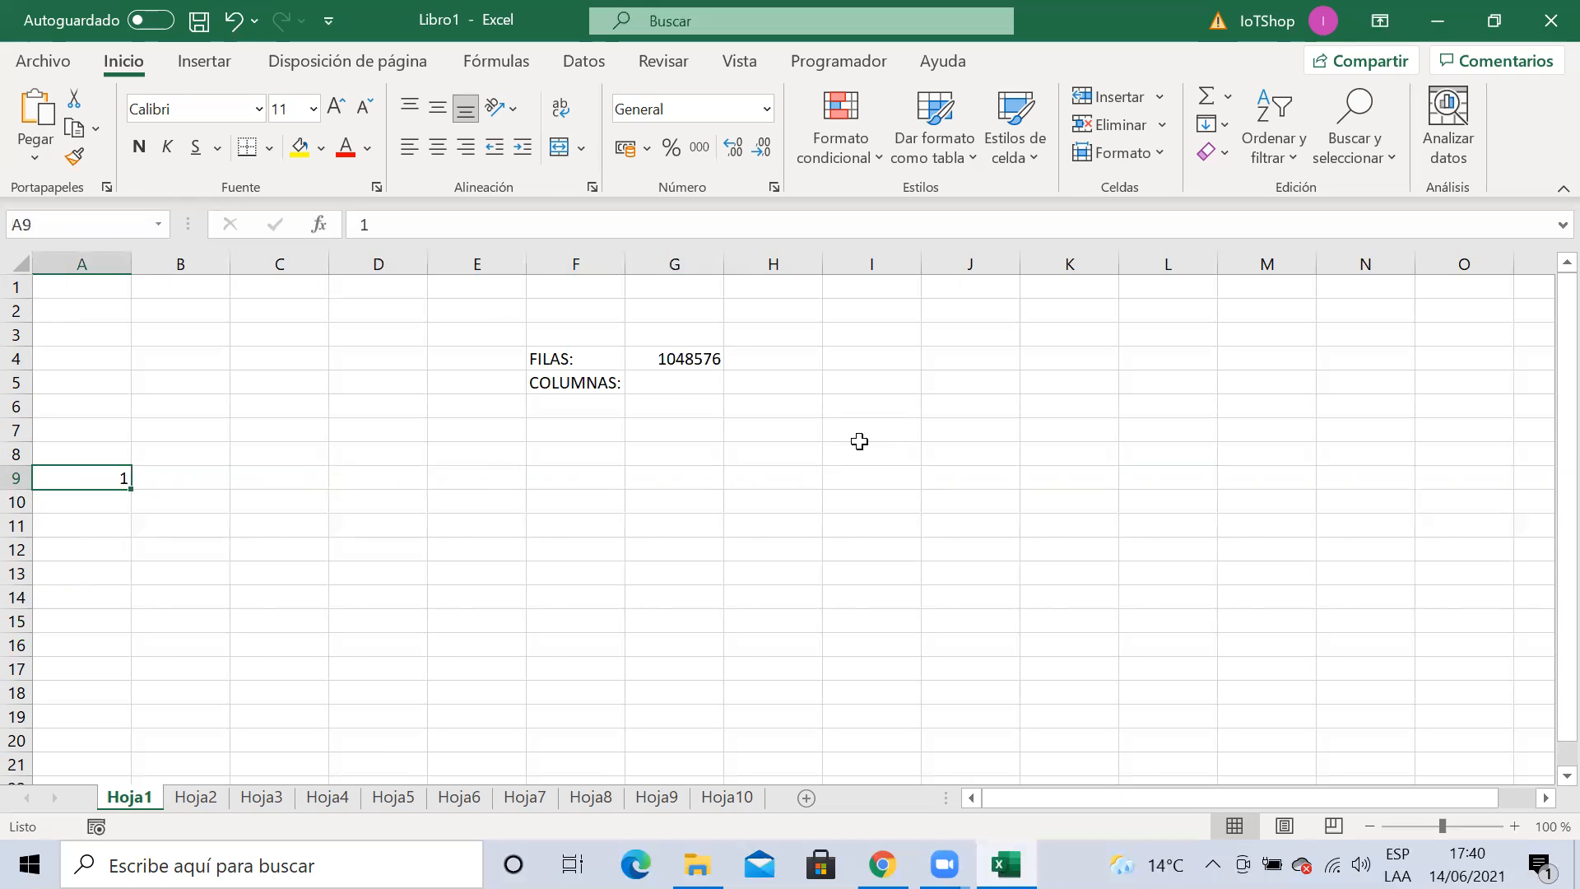
{"action": "key", "text": "Right"}
{"action": "key", "text": "Left"}
{"action": "key", "text": "ctrl+c"}
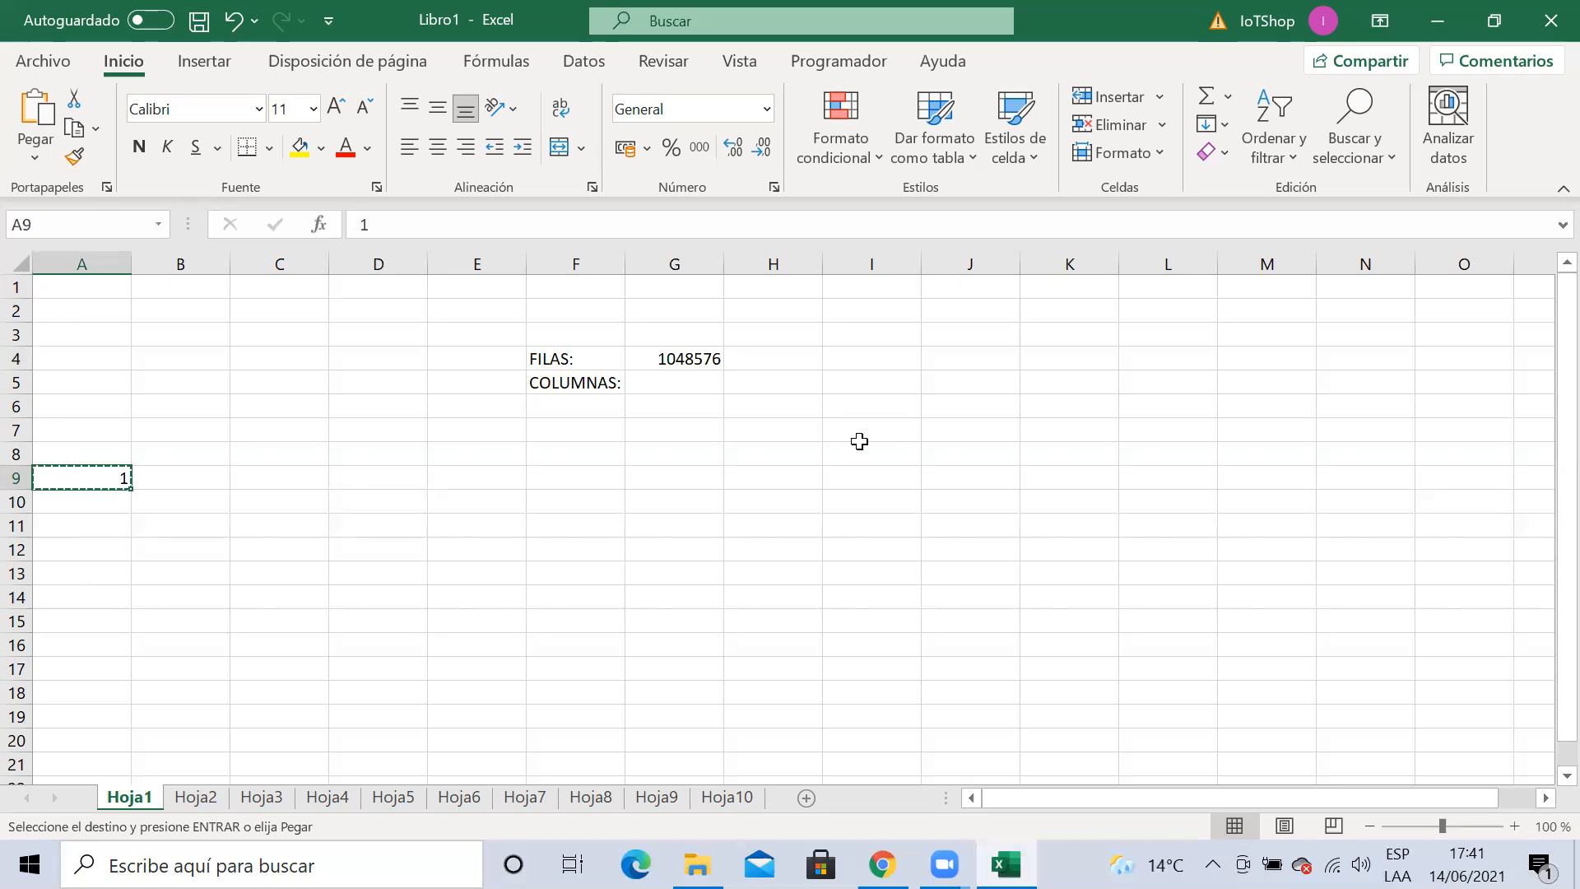
{"action": "key", "text": "Right"}
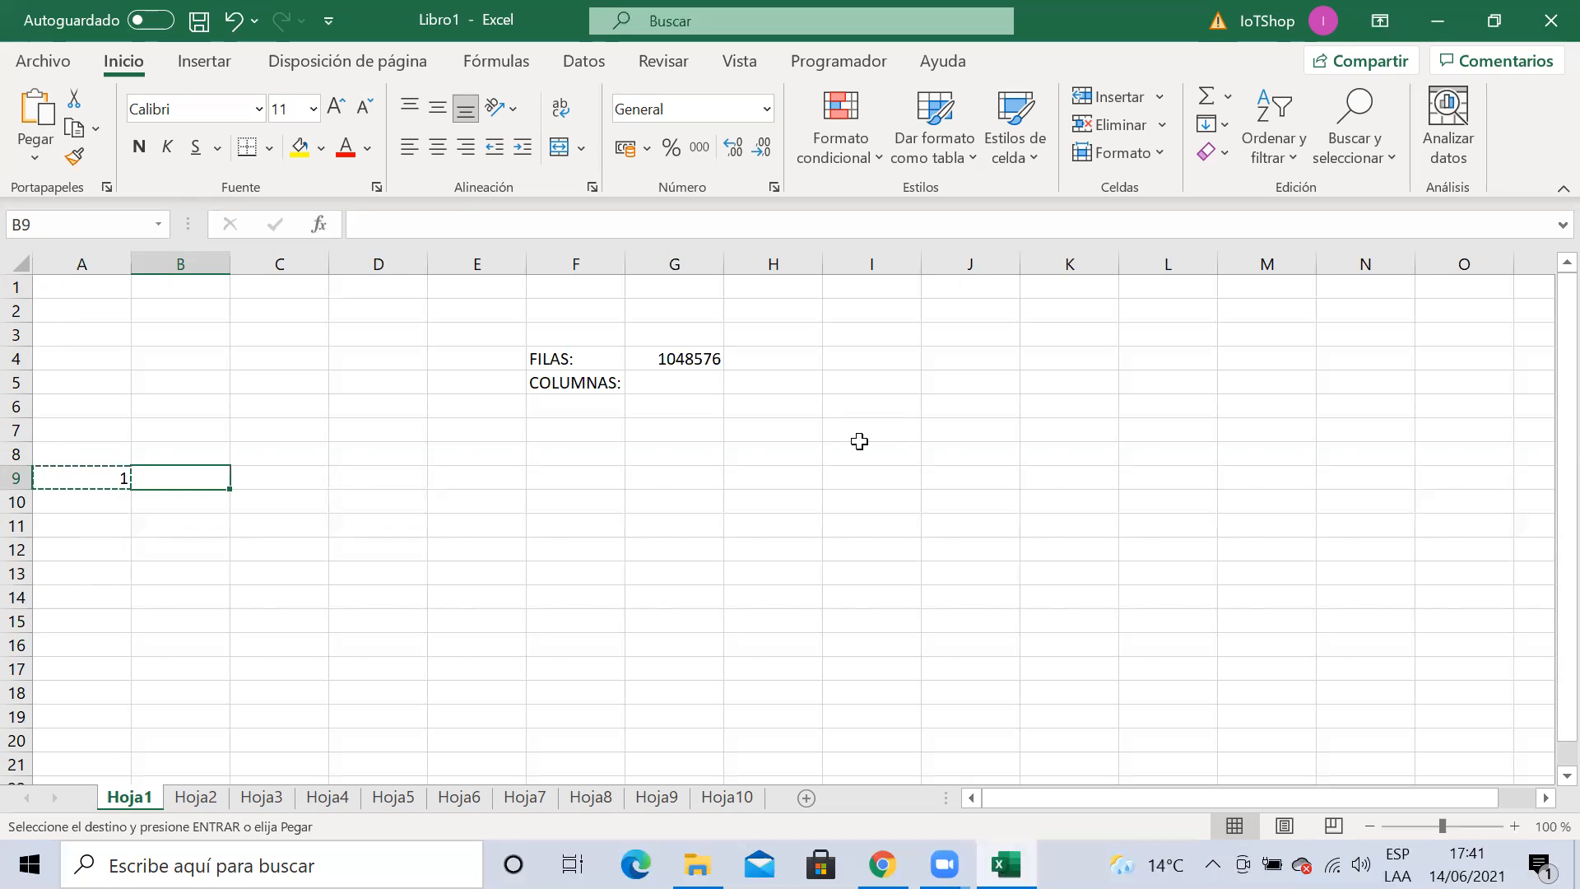
{"action": "key", "text": "shift+Right"}
{"action": "key", "text": "shift+Right"}
{"action": "key", "text": "shift+Right"}
{"action": "key", "text": "shift+Right"}
{"action": "key", "text": "shift+Right"}
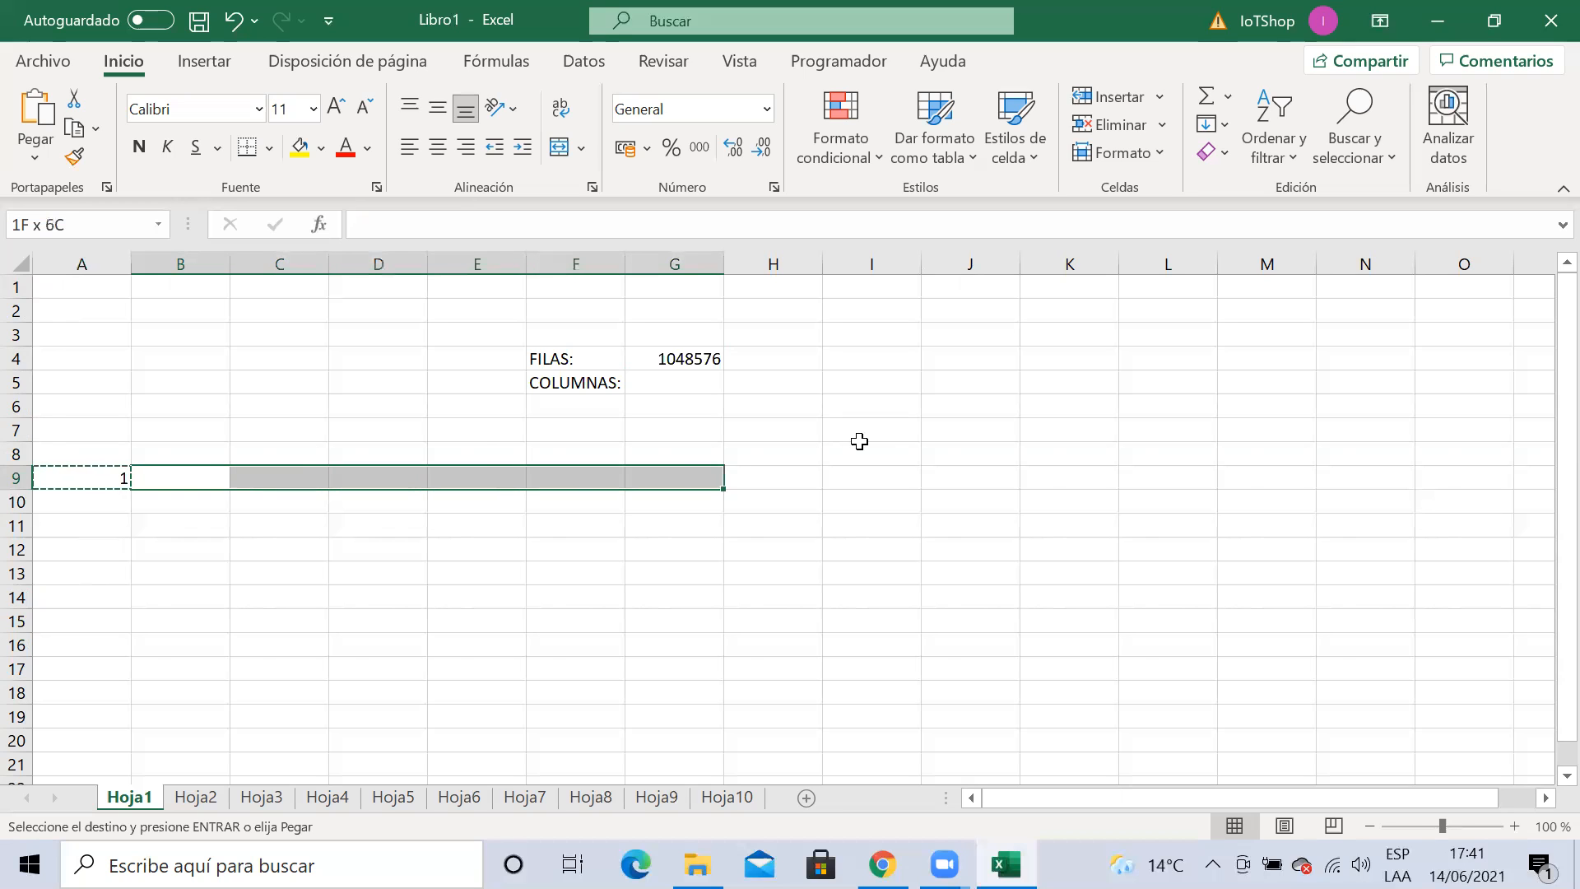
{"action": "key", "text": "shift+Right"}
{"action": "key", "text": "shift+Right"}
{"action": "key", "text": "shift+Right"}
{"action": "key", "text": "shift+Right"}
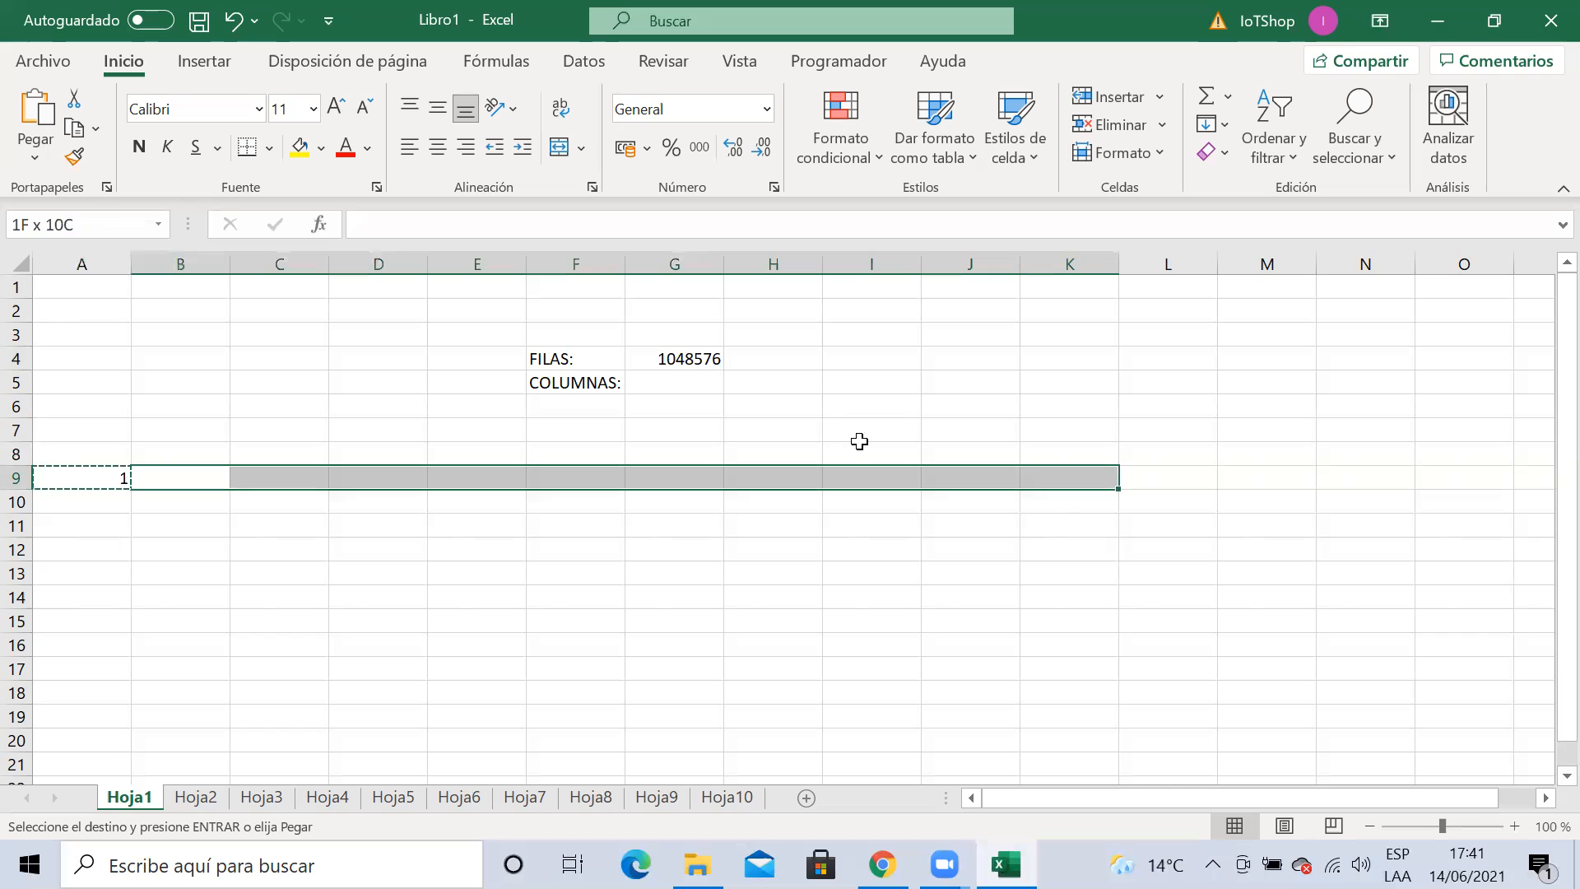
{"action": "key", "text": "shift+Left"}
{"action": "key", "text": "shift+Left"}
{"action": "key", "text": "shift+Left"}
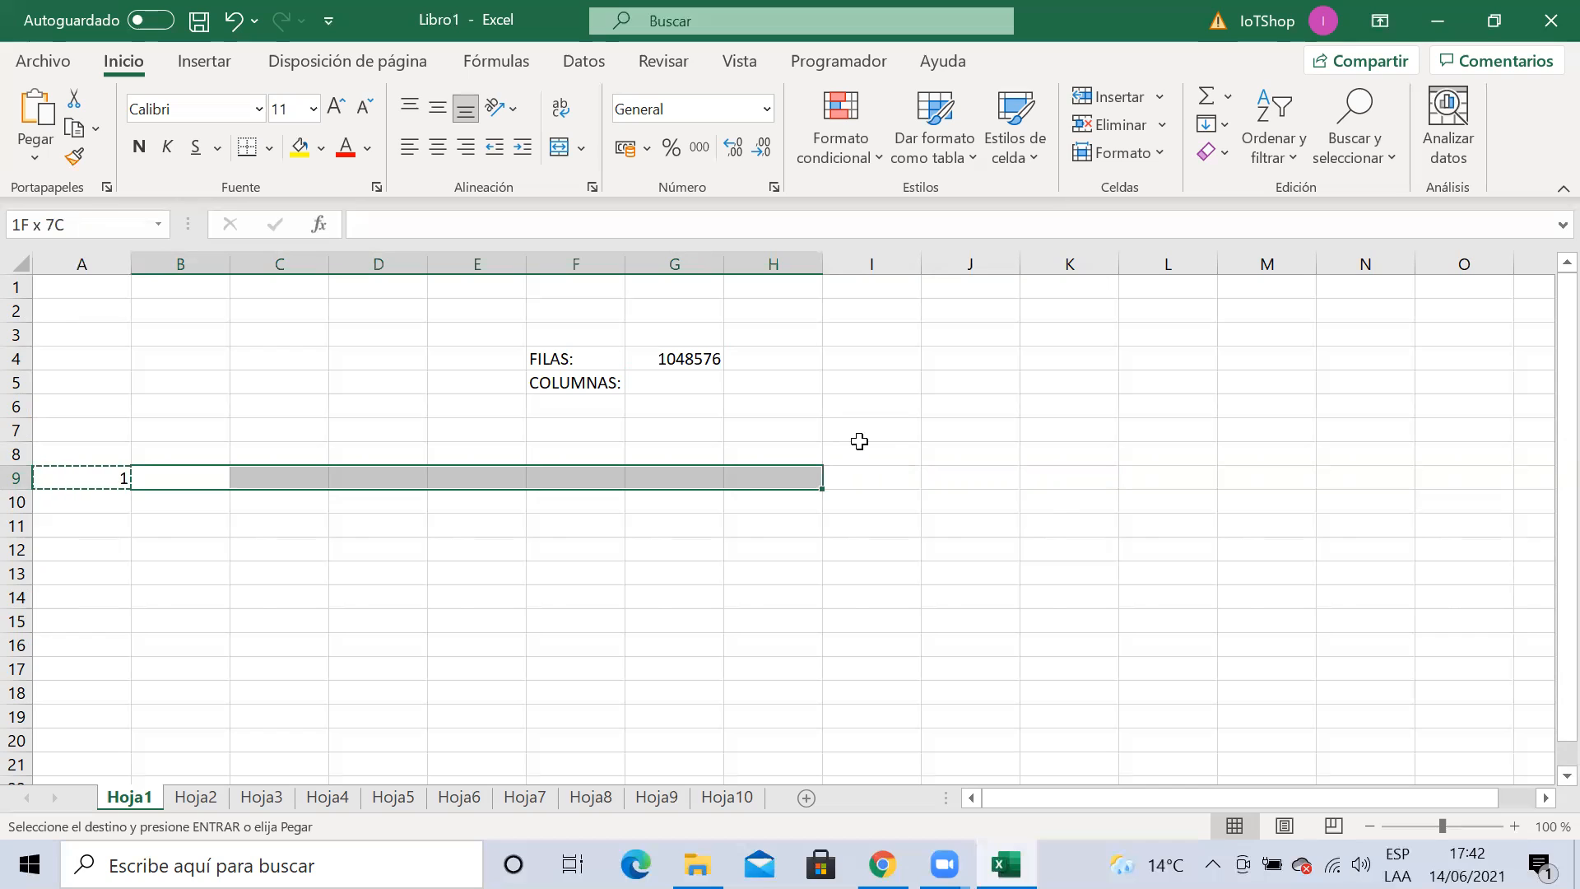
{"action": "key", "text": "shift+Right"}
{"action": "key", "text": "shift+Right"}
{"action": "key", "text": "shift+Right"}
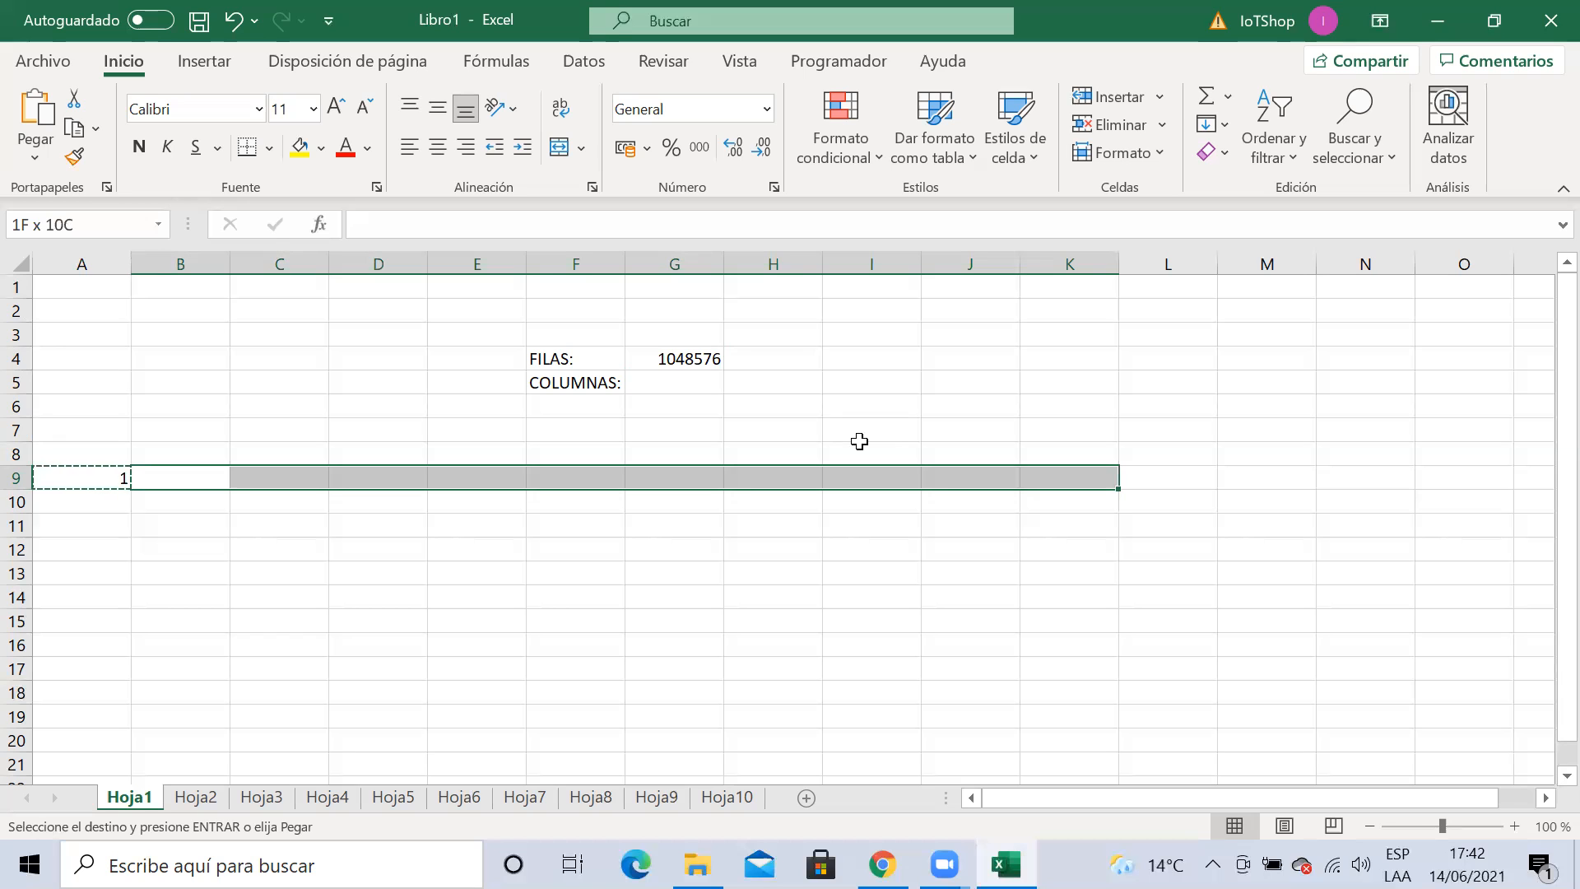
{"action": "key", "text": "ctrl+shift+Right"}
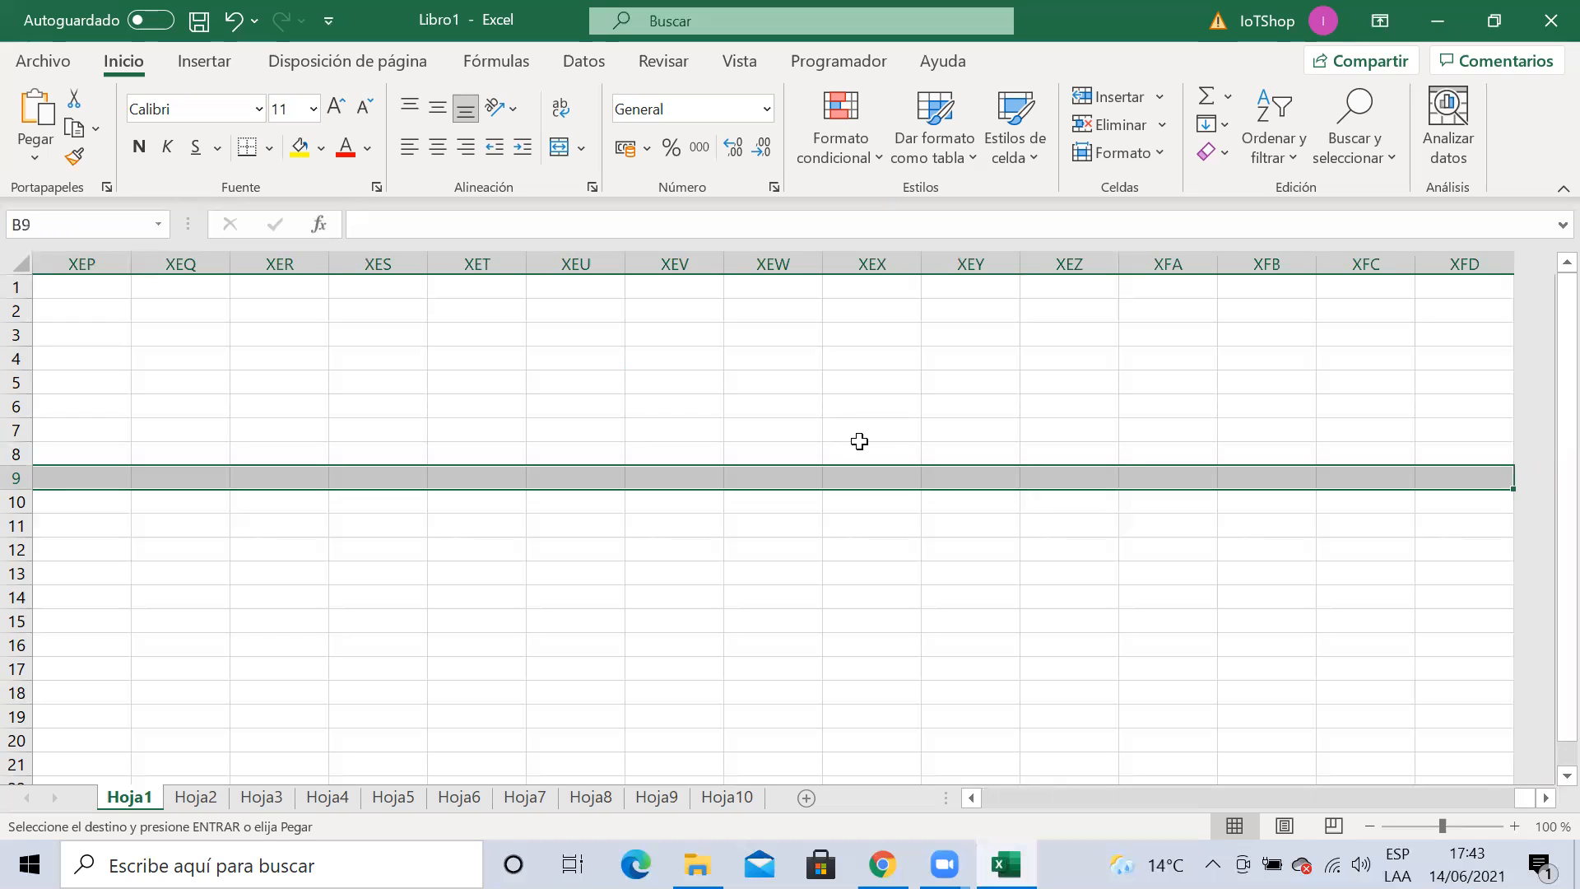
{"action": "key", "text": "Left"}
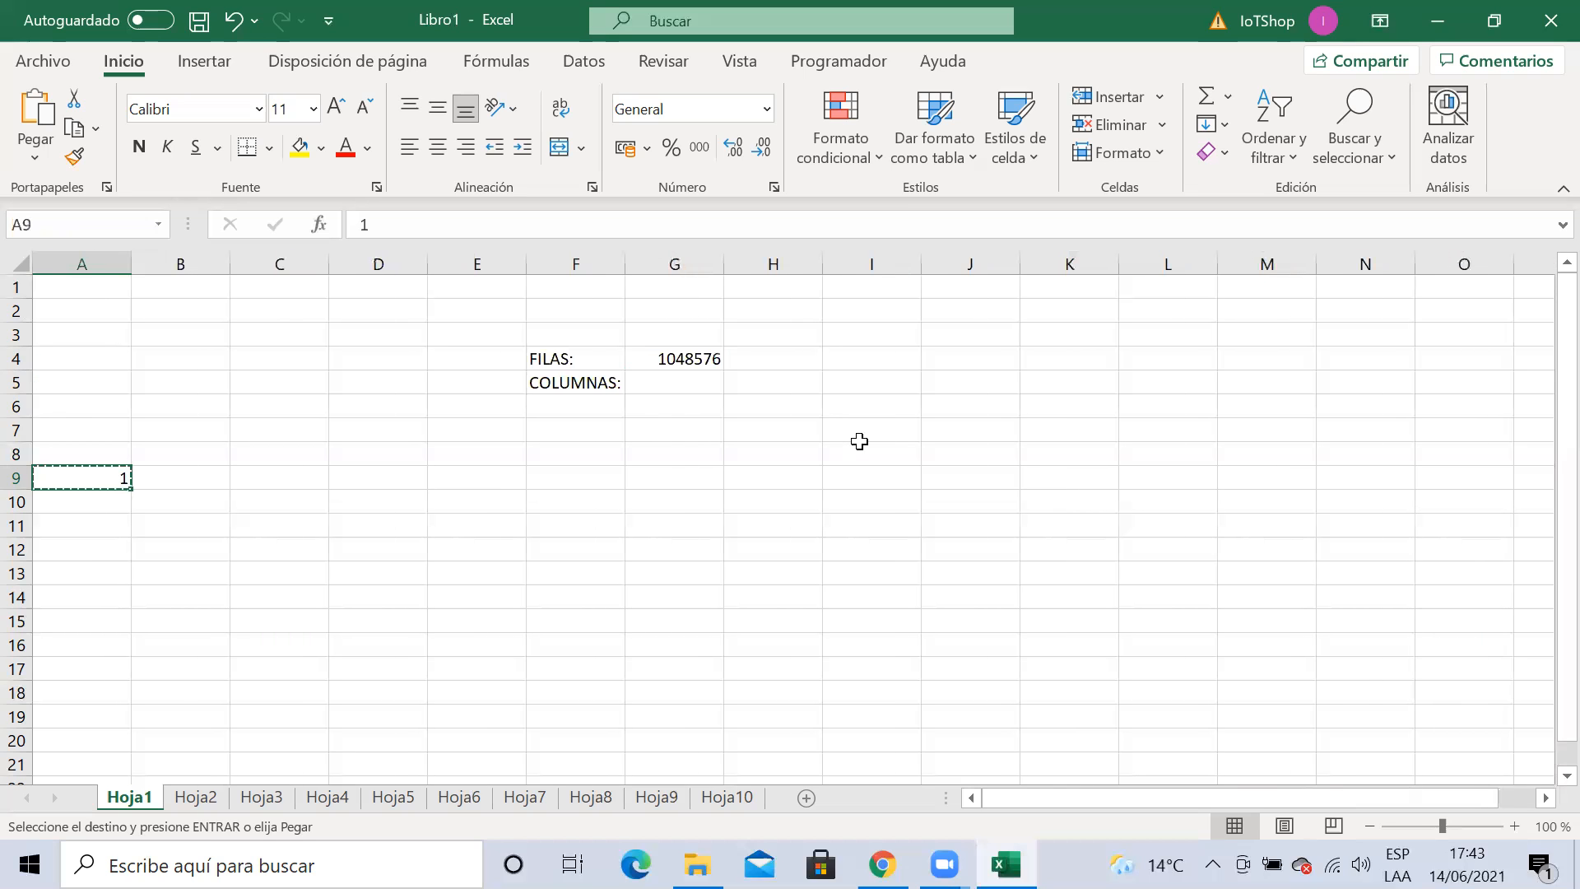
{"action": "key", "text": "Right"}
{"action": "key", "text": "Escape"}
{"action": "key", "text": "Left"}
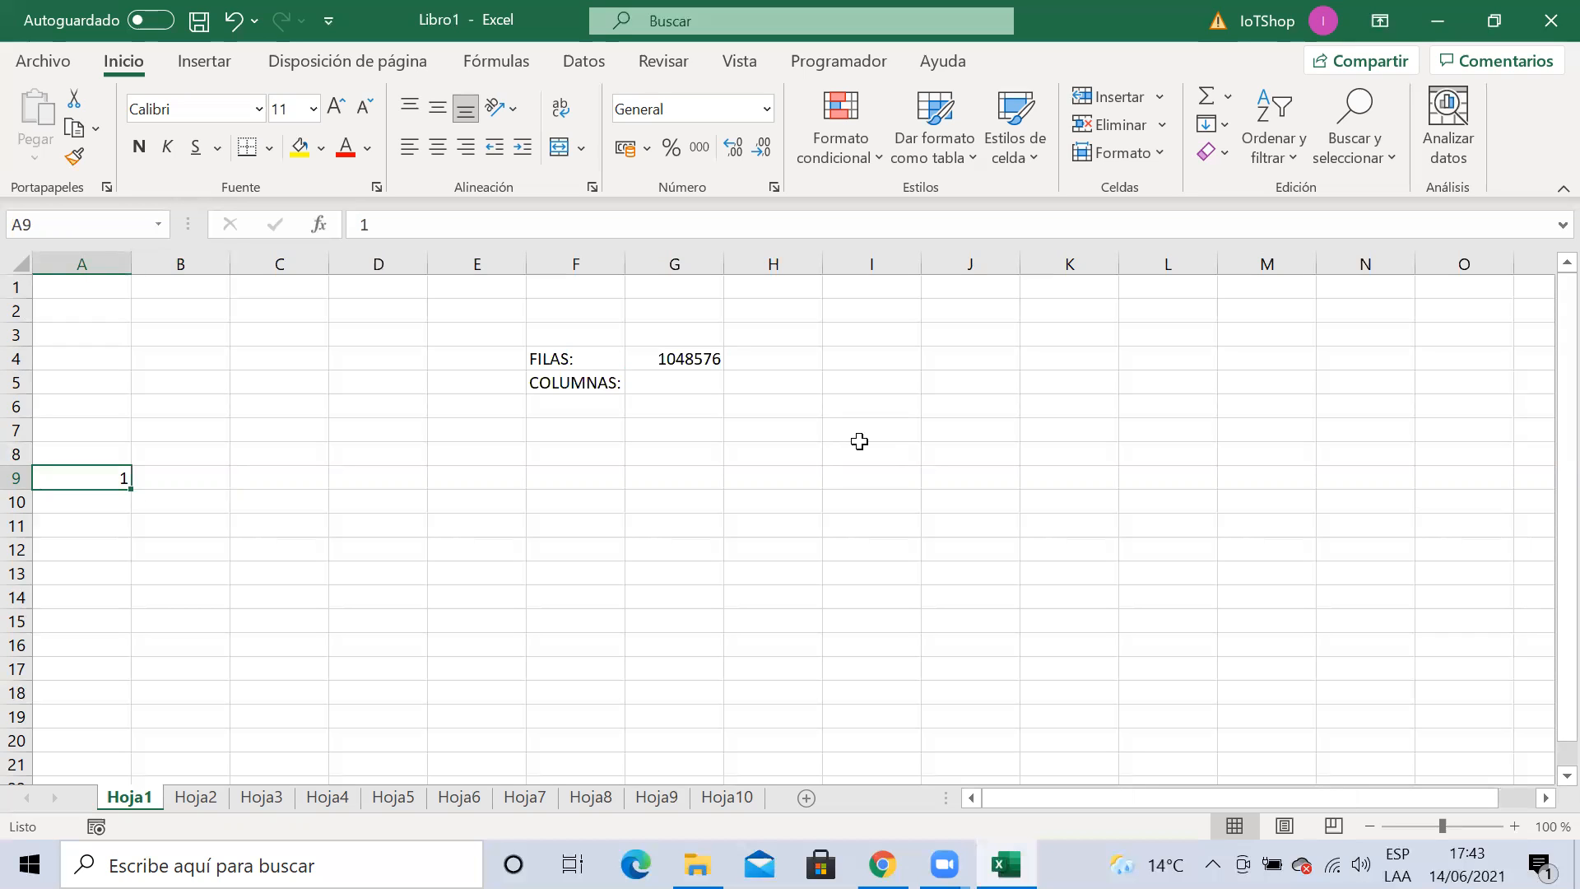
Move the active cell along row 9 through the neighbouring columns and return to A9
{"action": "key", "text": "Right"}
{"action": "key", "text": "Right"}
{"action": "key", "text": "Right"}
{"action": "key", "text": "Right"}
{"action": "key", "text": "Right"}
{"action": "key", "text": "Right"}
{"action": "key", "text": "Left"}
{"action": "key", "text": "Left"}
{"action": "key", "text": "Left"}
{"action": "key", "text": "Left"}
{"action": "key", "text": "Left"}
{"action": "key", "text": "Left"}
Copy the 1 in cell A9 and paste it across row 9 from B9 to the last column, XFD
{"action": "key", "text": "ctrl+c"}
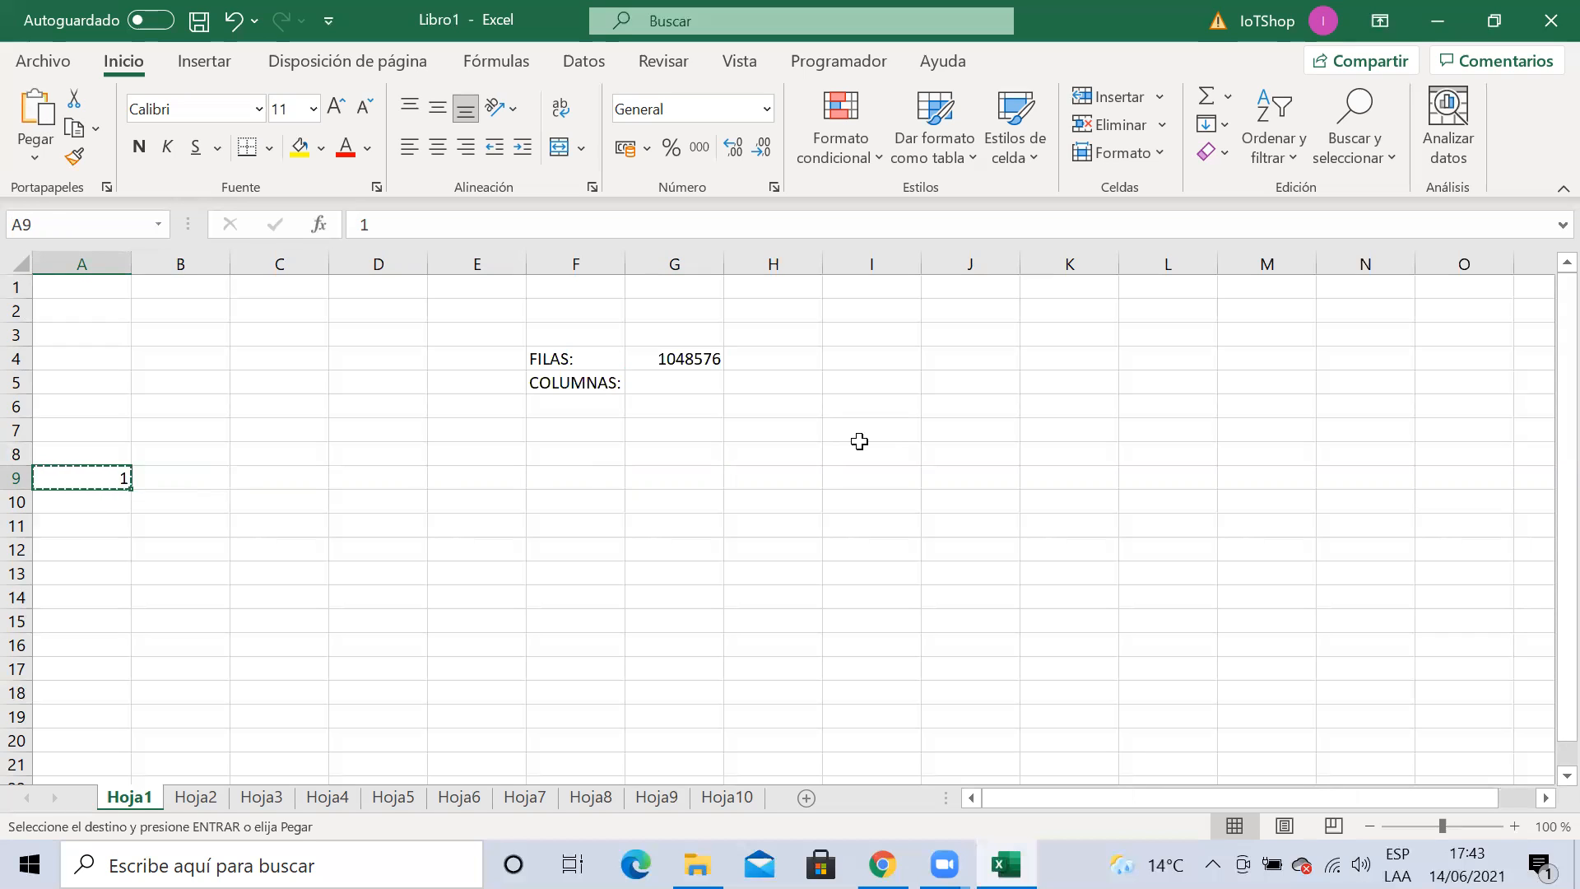
{"action": "key", "text": "Right"}
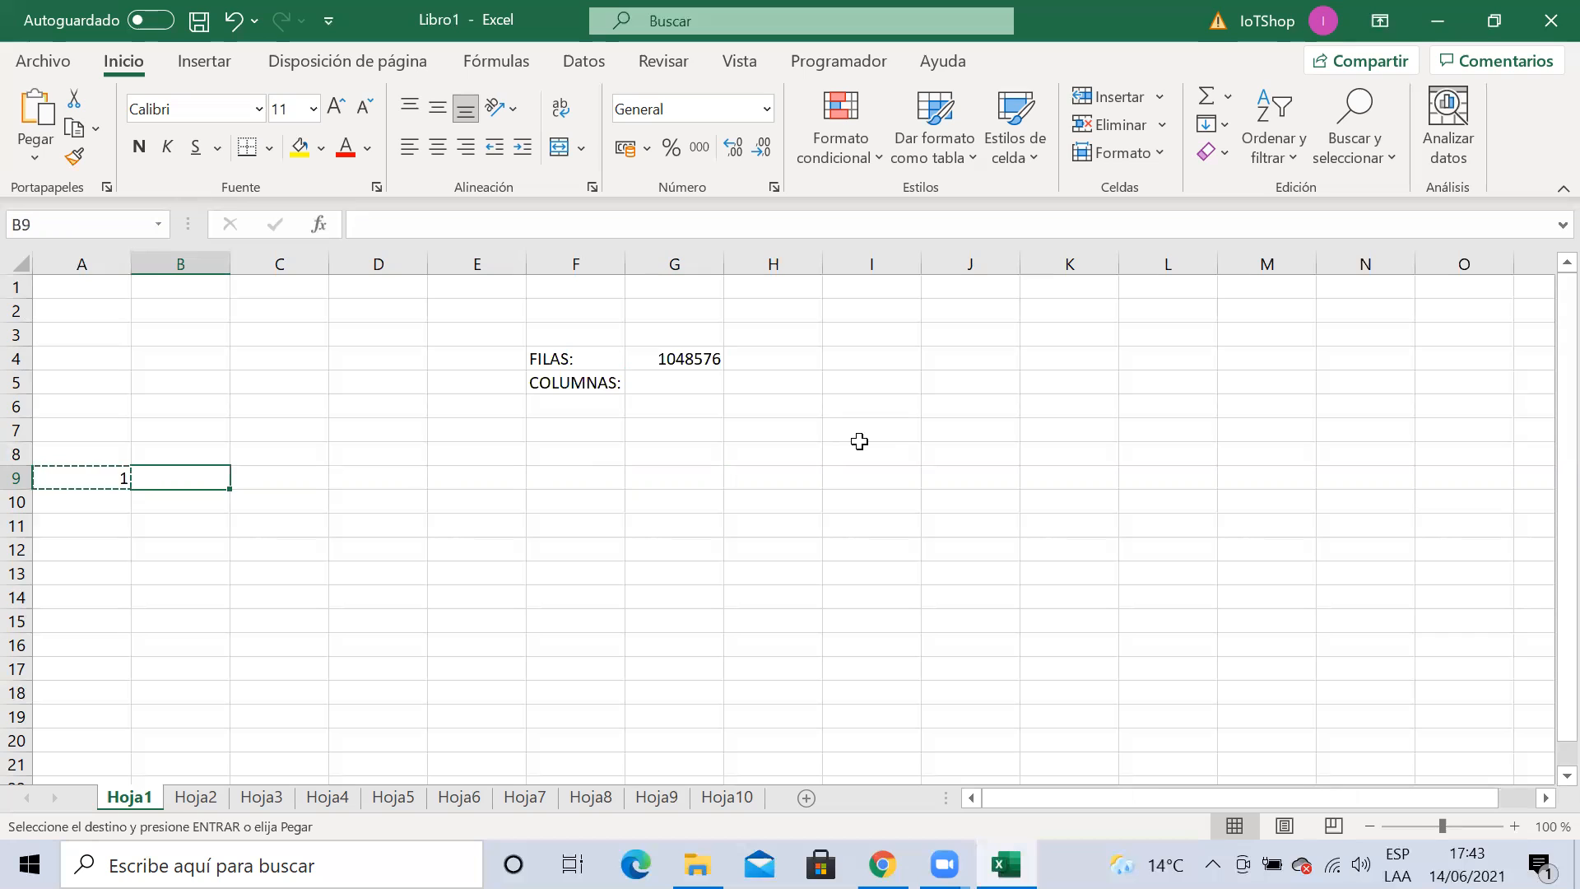
{"action": "key", "text": "shift+Right"}
{"action": "key", "text": "shift+Right"}
{"action": "key", "text": "shift+Right"}
{"action": "key", "text": "shift+Right"}
{"action": "key", "text": "shift+Right"}
{"action": "key", "text": "shift+Right"}
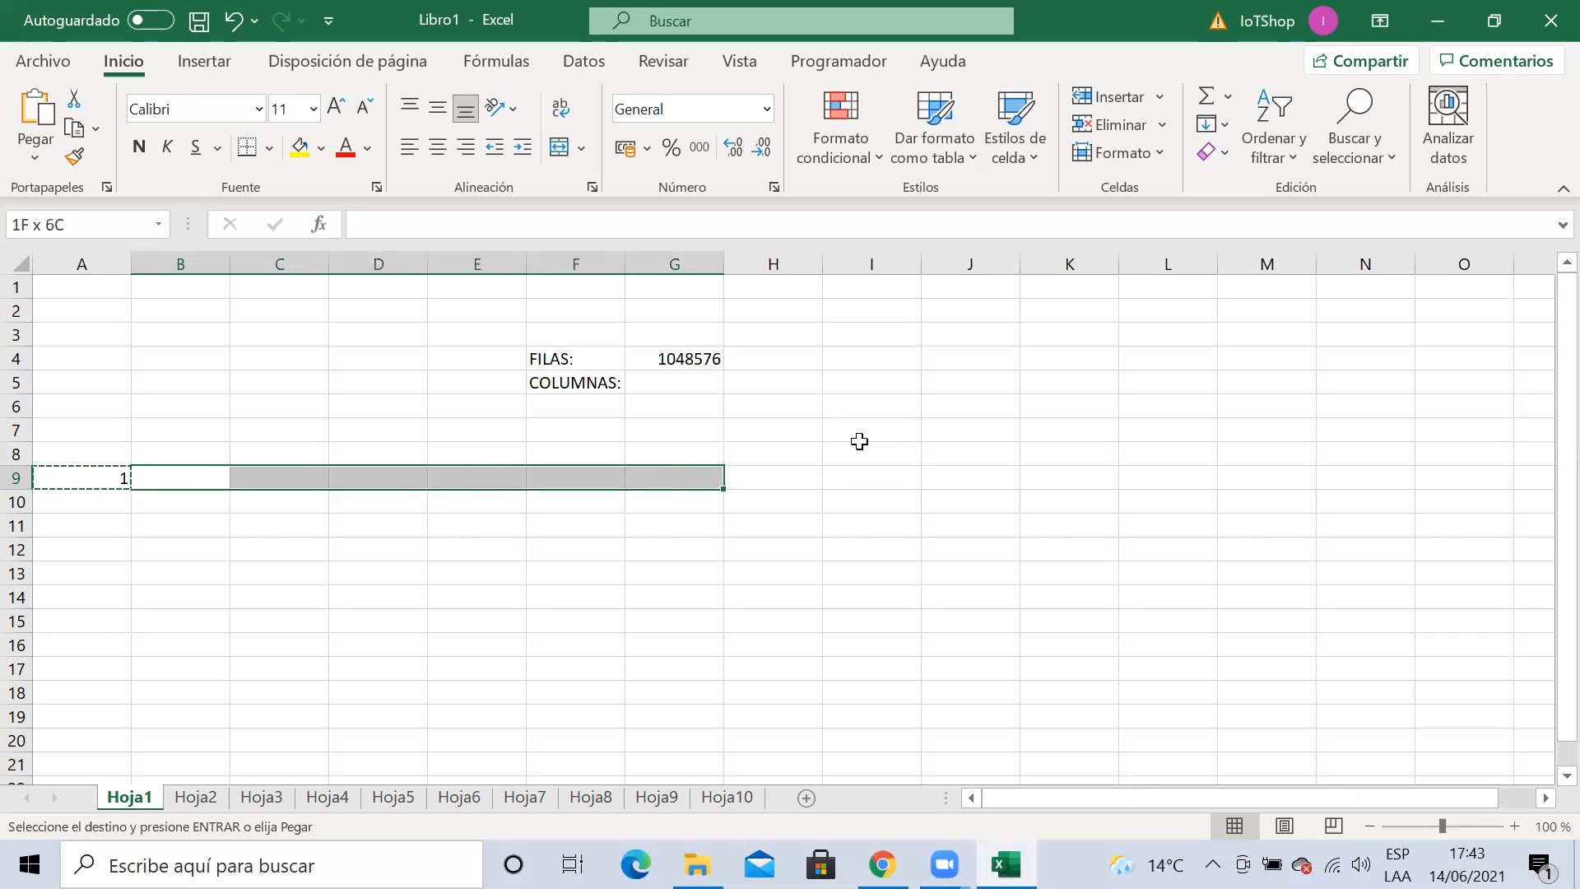
{"action": "key", "text": "shift+Right"}
{"action": "key", "text": "shift+Right"}
{"action": "key", "text": "shift+Right"}
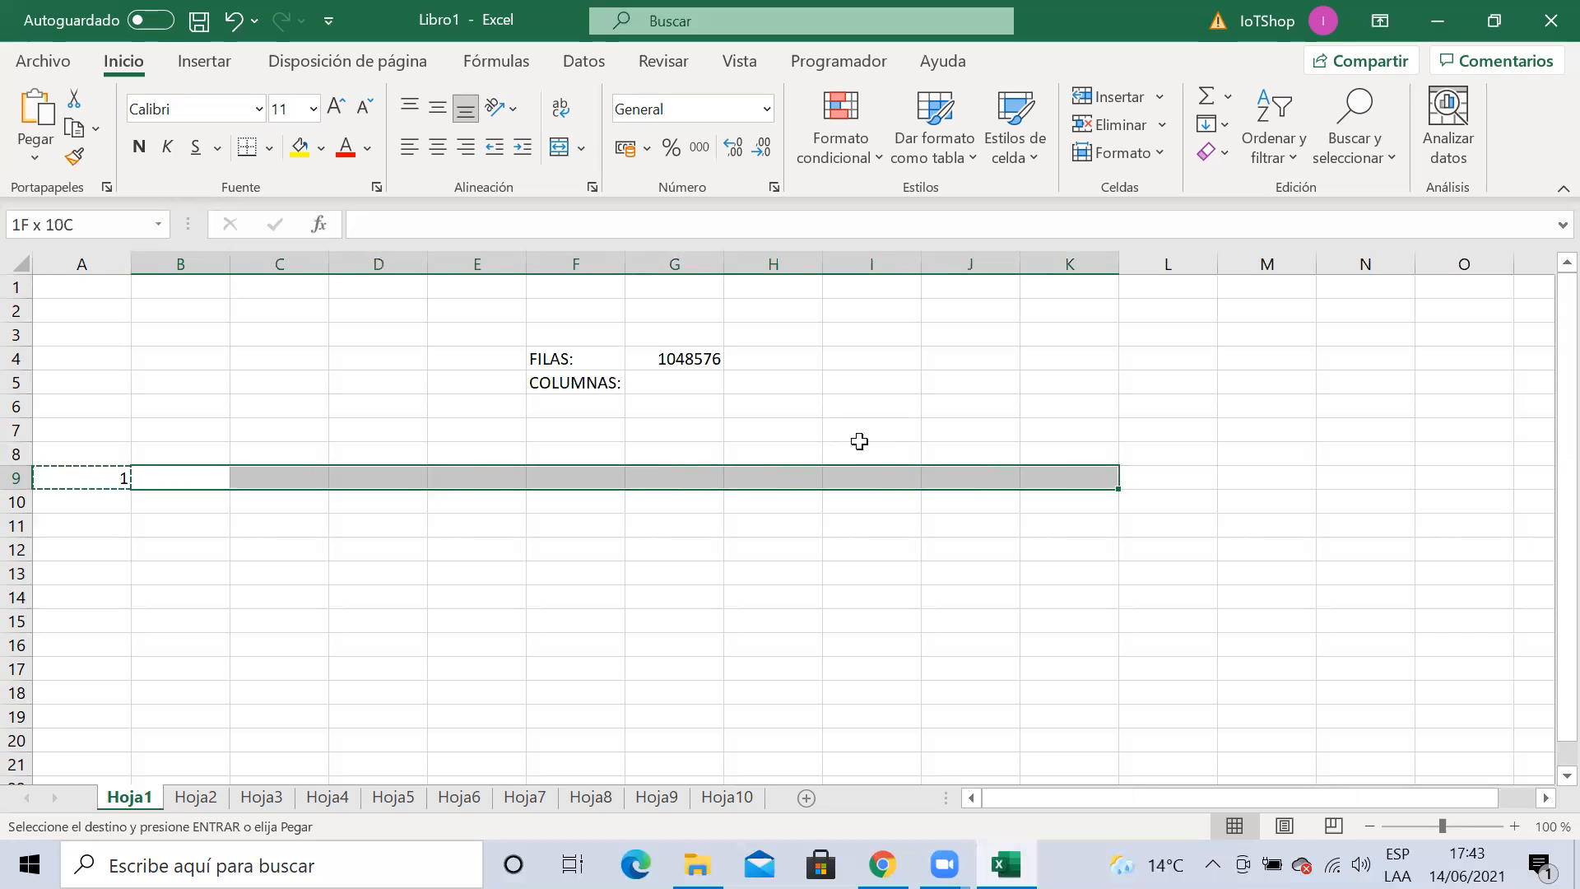
{"action": "key", "text": "shift+Left"}
{"action": "key", "text": "shift+Left"}
{"action": "key", "text": "shift+Left"}
{"action": "key", "text": "shift+Left"}
{"action": "key", "text": "shift+Left"}
{"action": "key", "text": "shift+Left"}
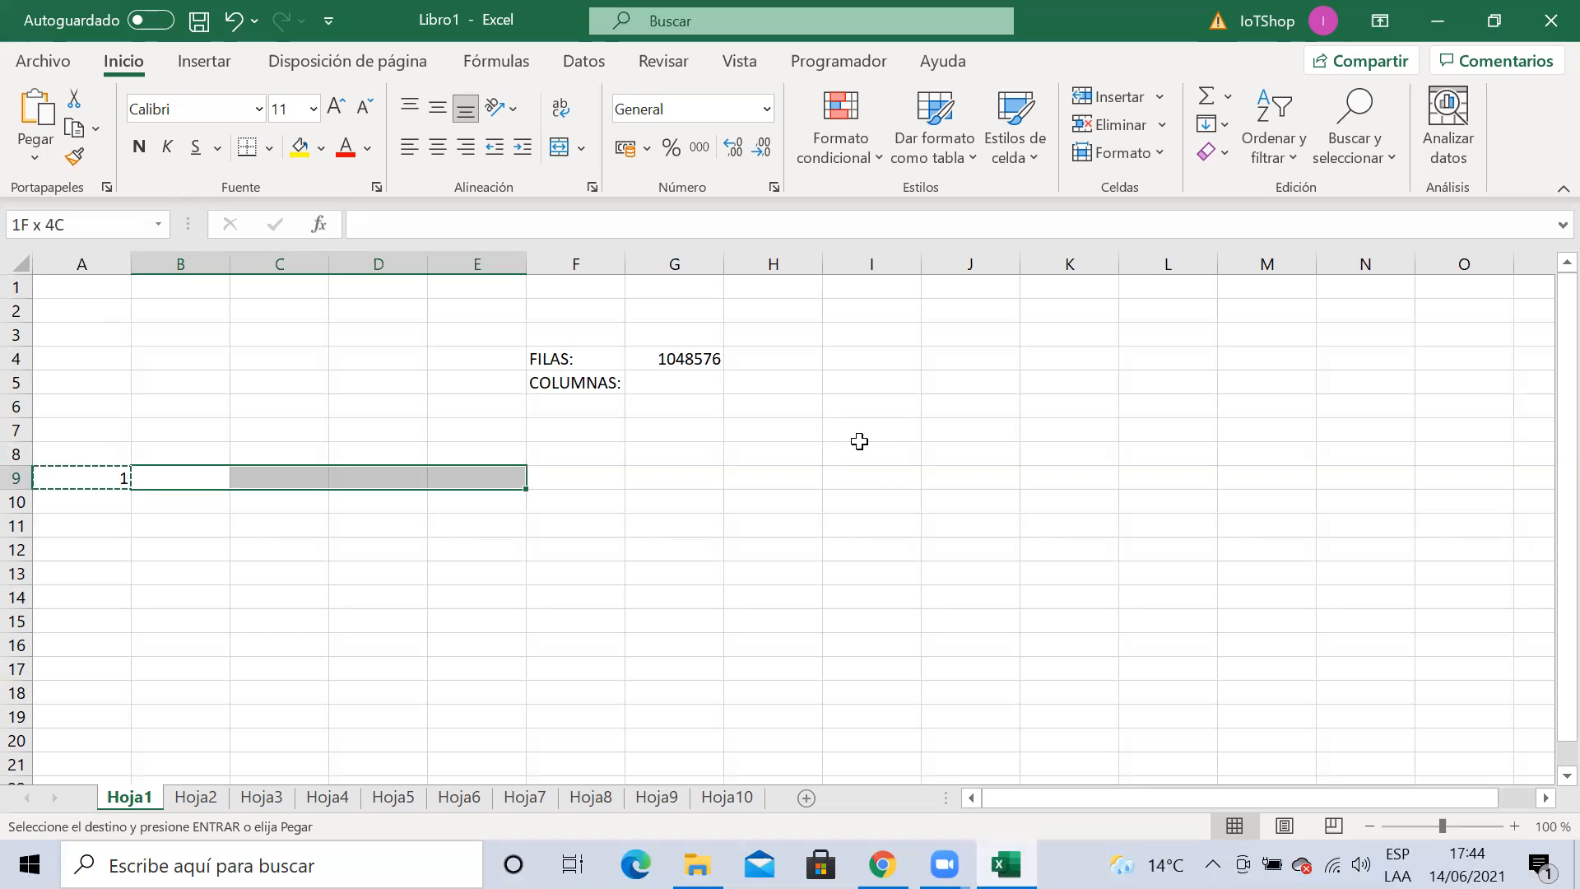
{"action": "key", "text": "ctrl+shift+Right"}
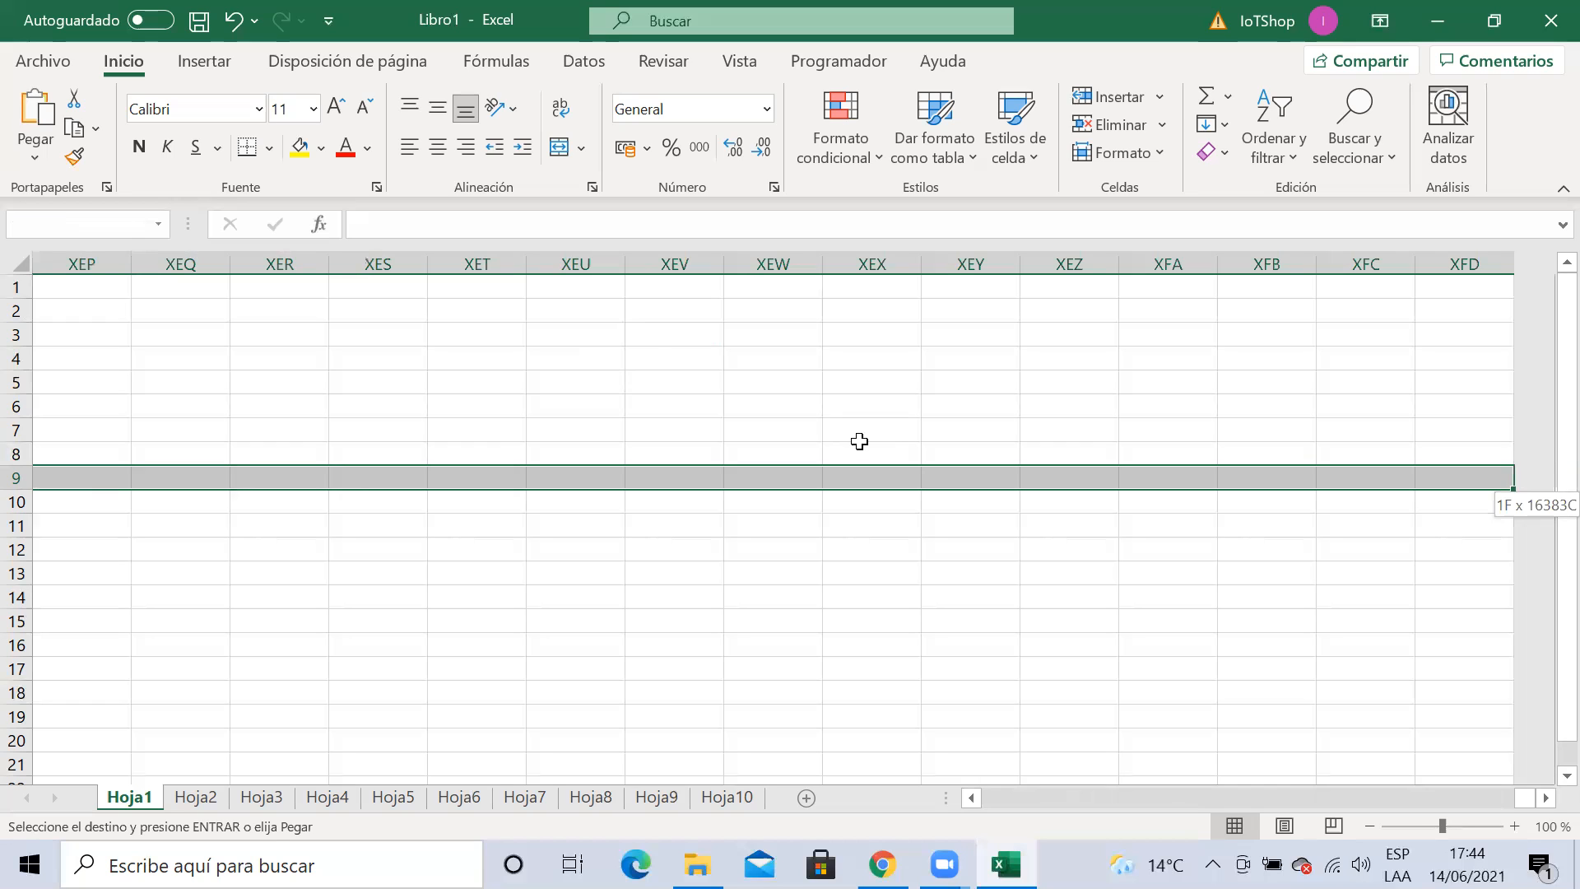
{"action": "left_click_drag", "start_coordinate": [859, 442], "coordinate": [859, 442]}
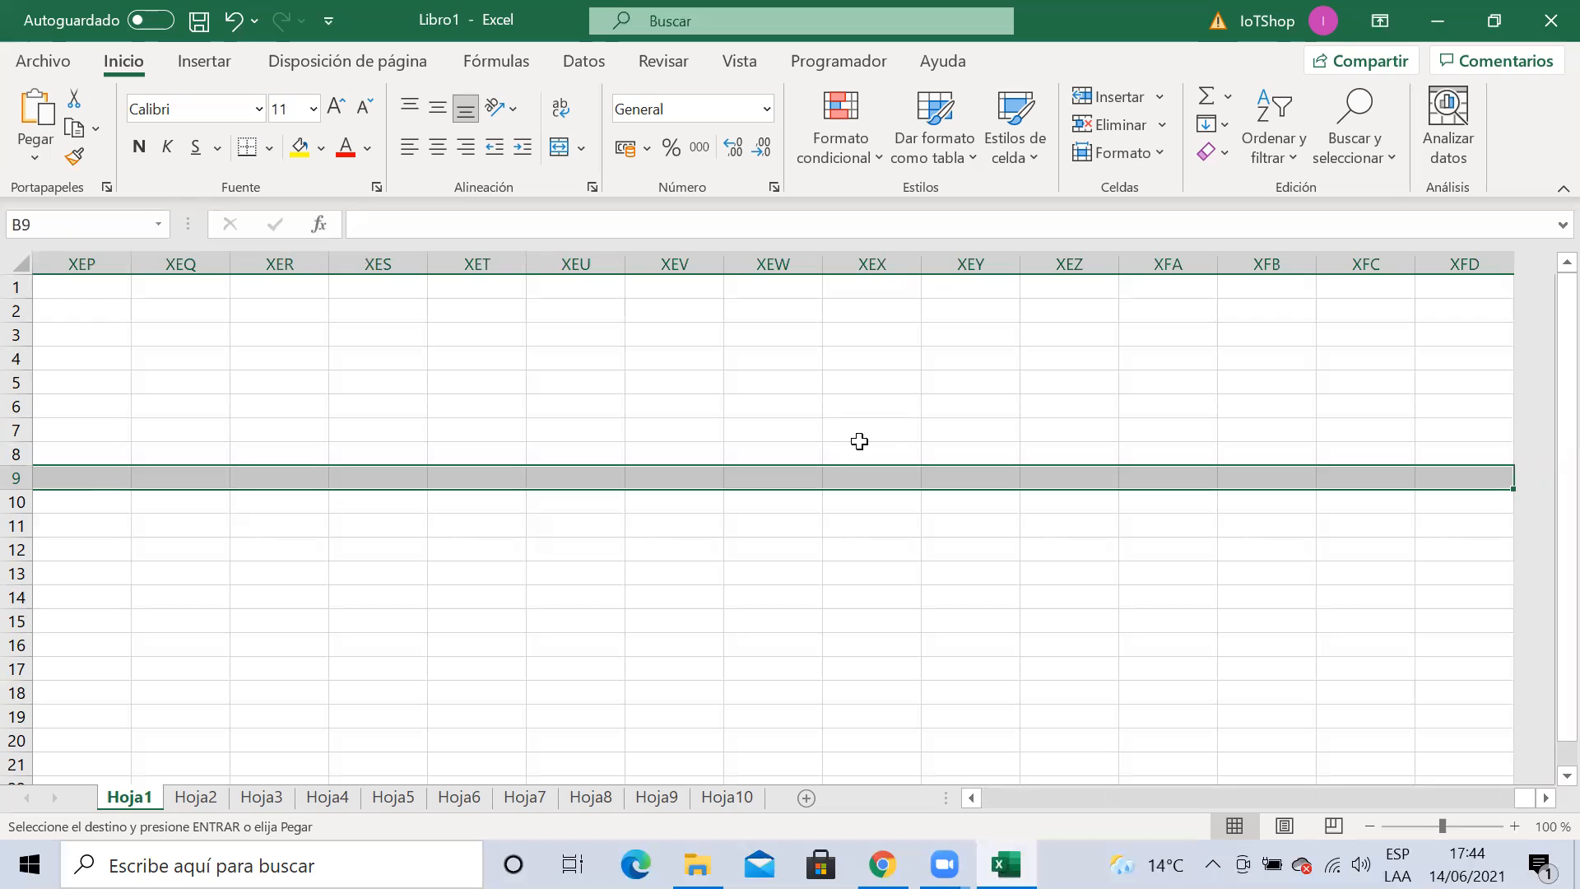
{"action": "key", "text": "ctrl+v"}
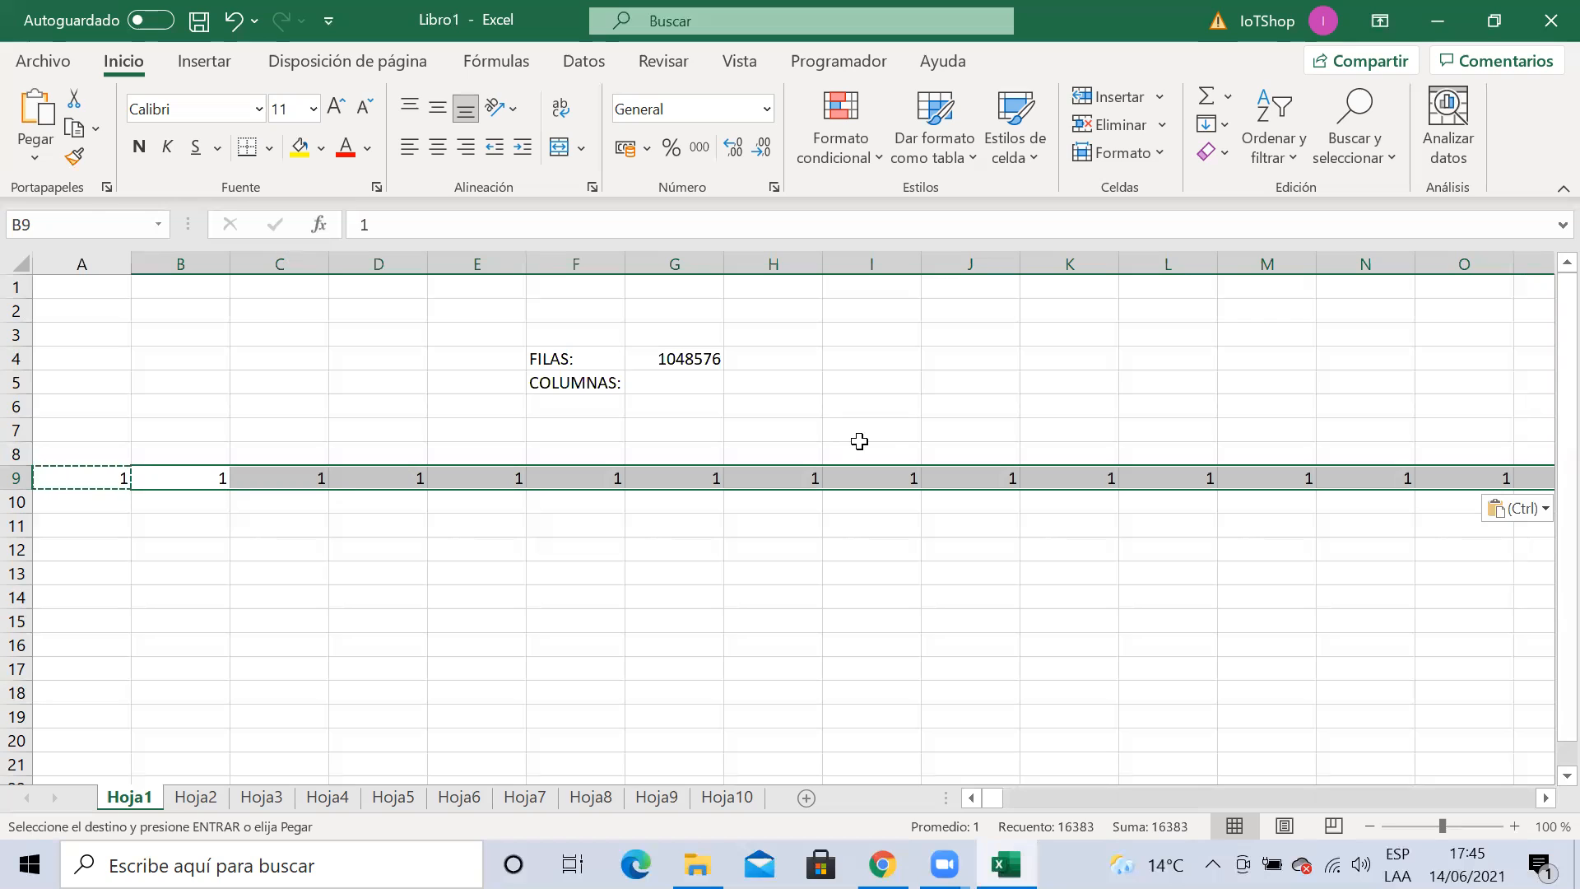
{"action": "key", "text": "Escape"}
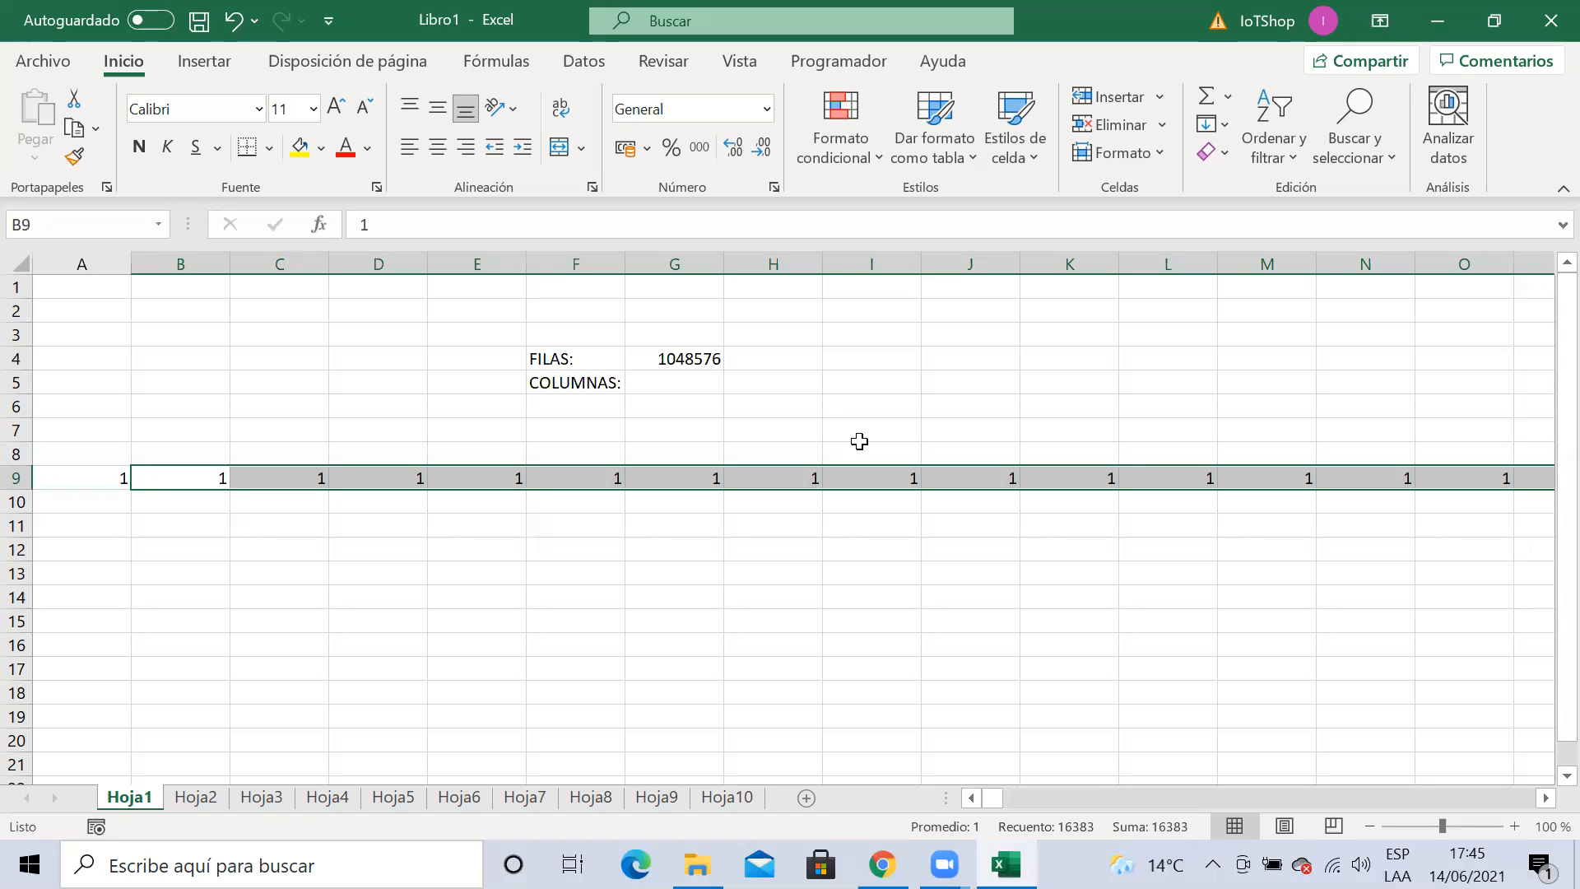
Examine the pasted values in row 9 from C9 to beyond column BQ, and return to A9
{"action": "left_click", "coordinate": [173, 405]}
{"action": "left_click", "coordinate": [280, 482]}
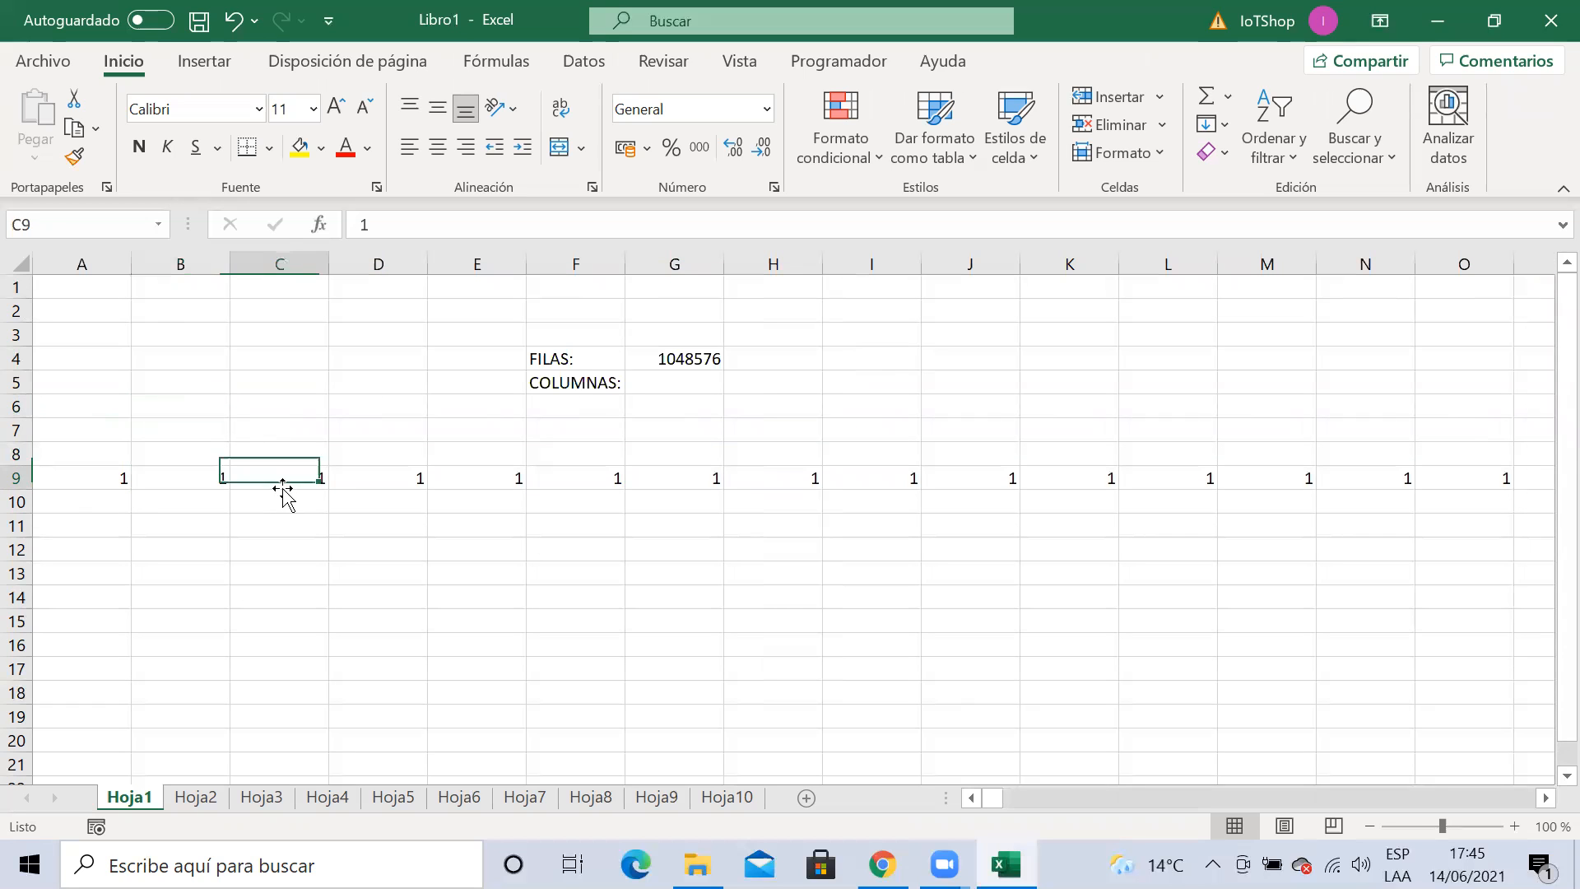
{"action": "key", "text": "Right"}
{"action": "key", "text": "Right"}
{"action": "key", "text": "Right"}
{"action": "key", "text": "Right"}
{"action": "key", "text": "Right"}
{"action": "key", "text": "Right"}
{"action": "key", "text": "Right"}
{"action": "key", "text": "Right"}
{"action": "key", "text": "Right"}
{"action": "key", "text": "Right"}
{"action": "key", "text": "Right"}
{"action": "key", "text": "Right"}
{"action": "key", "text": "Right"}
{"action": "key", "text": "Right"}
{"action": "key", "text": "Right"}
{"action": "key", "text": "Right"}
{"action": "key", "text": "Right"}
{"action": "key", "text": "Right"}
{"action": "key", "text": "Right"}
{"action": "key", "text": "Right"}
{"action": "key", "text": "Right"}
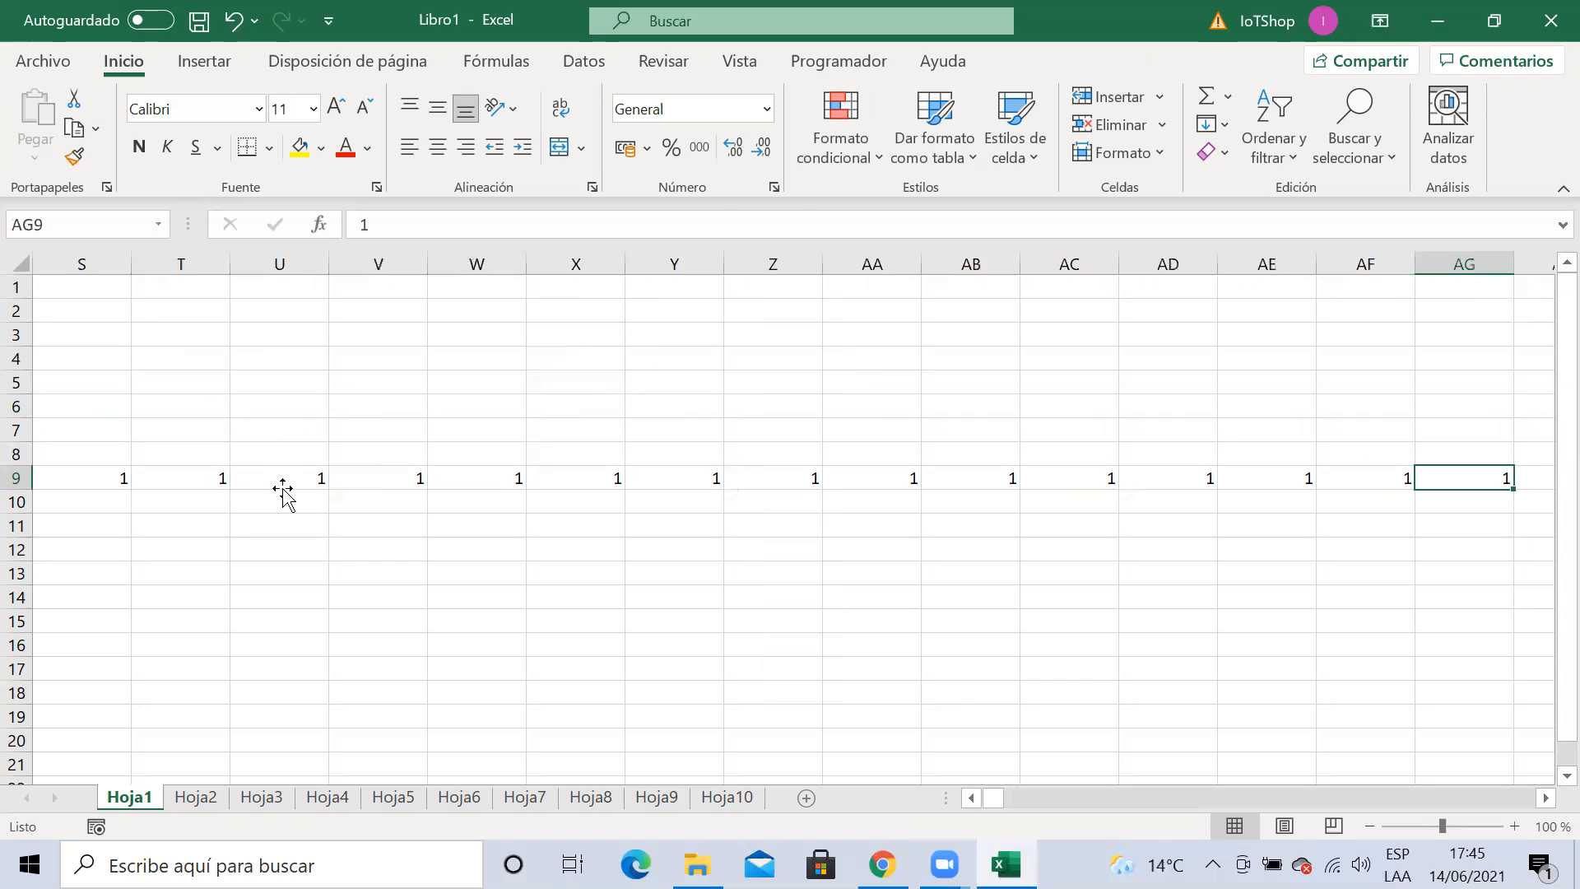
{"action": "key", "text": "Right"}
{"action": "key", "text": "Right"}
{"action": "key", "text": "Right"}
{"action": "key", "text": "Right"}
{"action": "key", "text": "Right"}
{"action": "key", "text": "Right"}
{"action": "key", "text": "Left"}
{"action": "key", "text": "Left"}
{"action": "key", "text": "Left"}
{"action": "key", "text": "Left"}
{"action": "key", "text": "Left"}
{"action": "key", "text": "Left"}
{"action": "key", "text": "Left"}
{"action": "key", "text": "Left"}
{"action": "key", "text": "Left"}
{"action": "key", "text": "Left"}
{"action": "key", "text": "Left"}
{"action": "key", "text": "Left"}
{"action": "key", "text": "Left"}
{"action": "key", "text": "Left"}
{"action": "key", "text": "Left"}
{"action": "key", "text": "Left"}
{"action": "key", "text": "Left"}
{"action": "key", "text": "Left"}
{"action": "key", "text": "Left"}
{"action": "key", "text": "Left"}
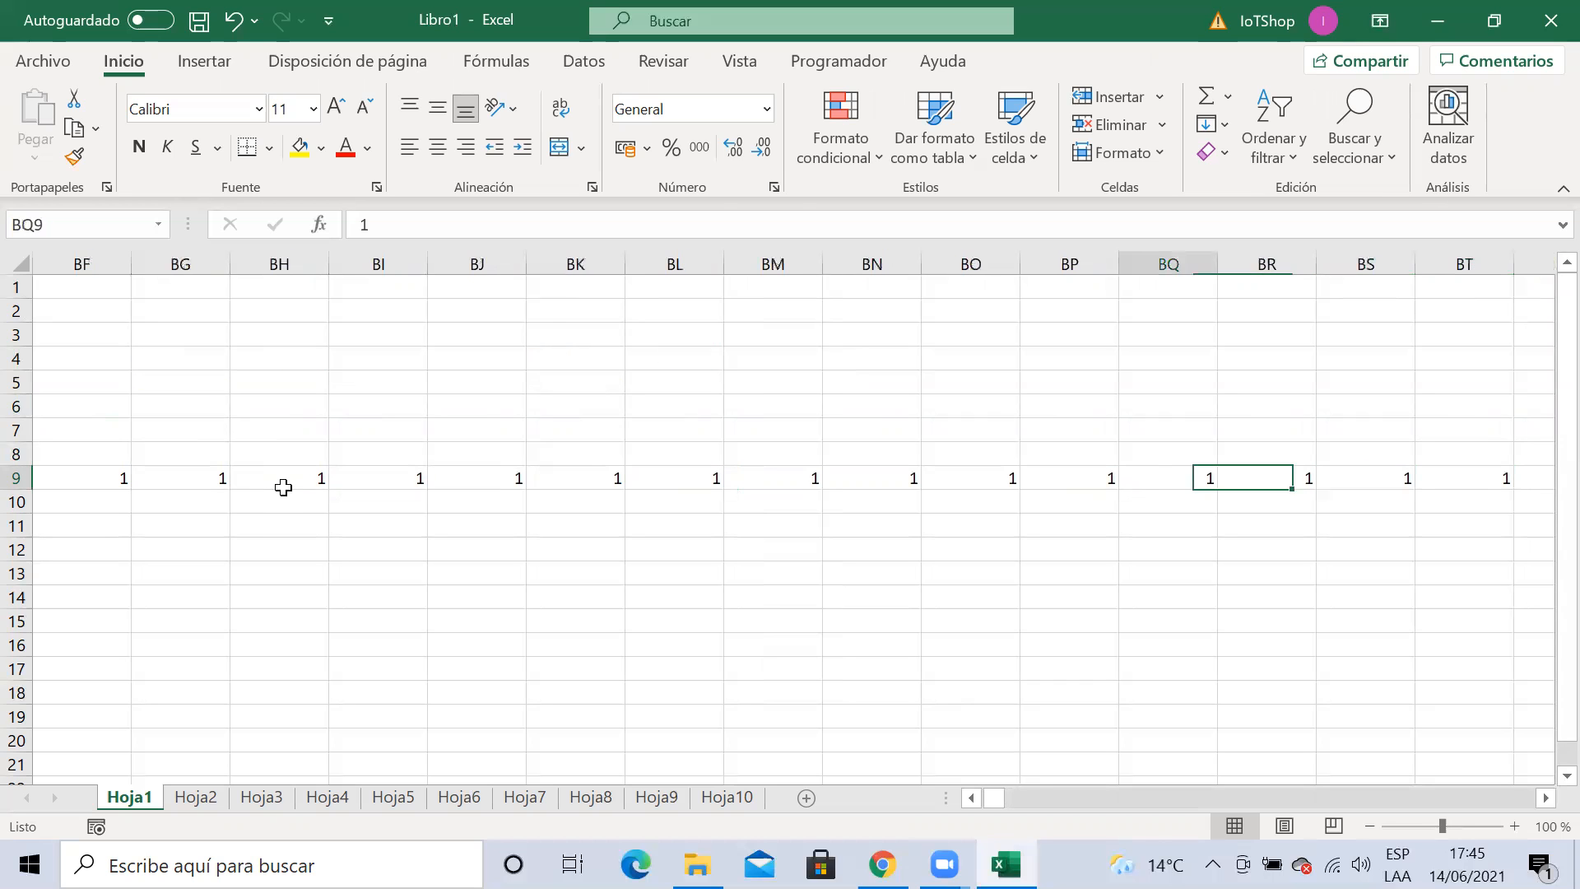
{"action": "key", "text": "Left"}
{"action": "key", "text": "Left"}
{"action": "key", "text": "Left"}
{"action": "key", "text": "Left"}
{"action": "key", "text": "Left"}
{"action": "key", "text": "Left"}
{"action": "key", "text": "Left"}
{"action": "key", "text": "Left"}
{"action": "key", "text": "Left"}
{"action": "key", "text": "Left"}
{"action": "key", "text": "Left"}
{"action": "key", "text": "Left"}
{"action": "key", "text": "Left"}
{"action": "key", "text": "Left"}
{"action": "key", "text": "Left"}
{"action": "key", "text": "Left"}
{"action": "key", "text": "Left"}
{"action": "key", "text": "Left"}
{"action": "key", "text": "Left"}
{"action": "key", "text": "Left"}
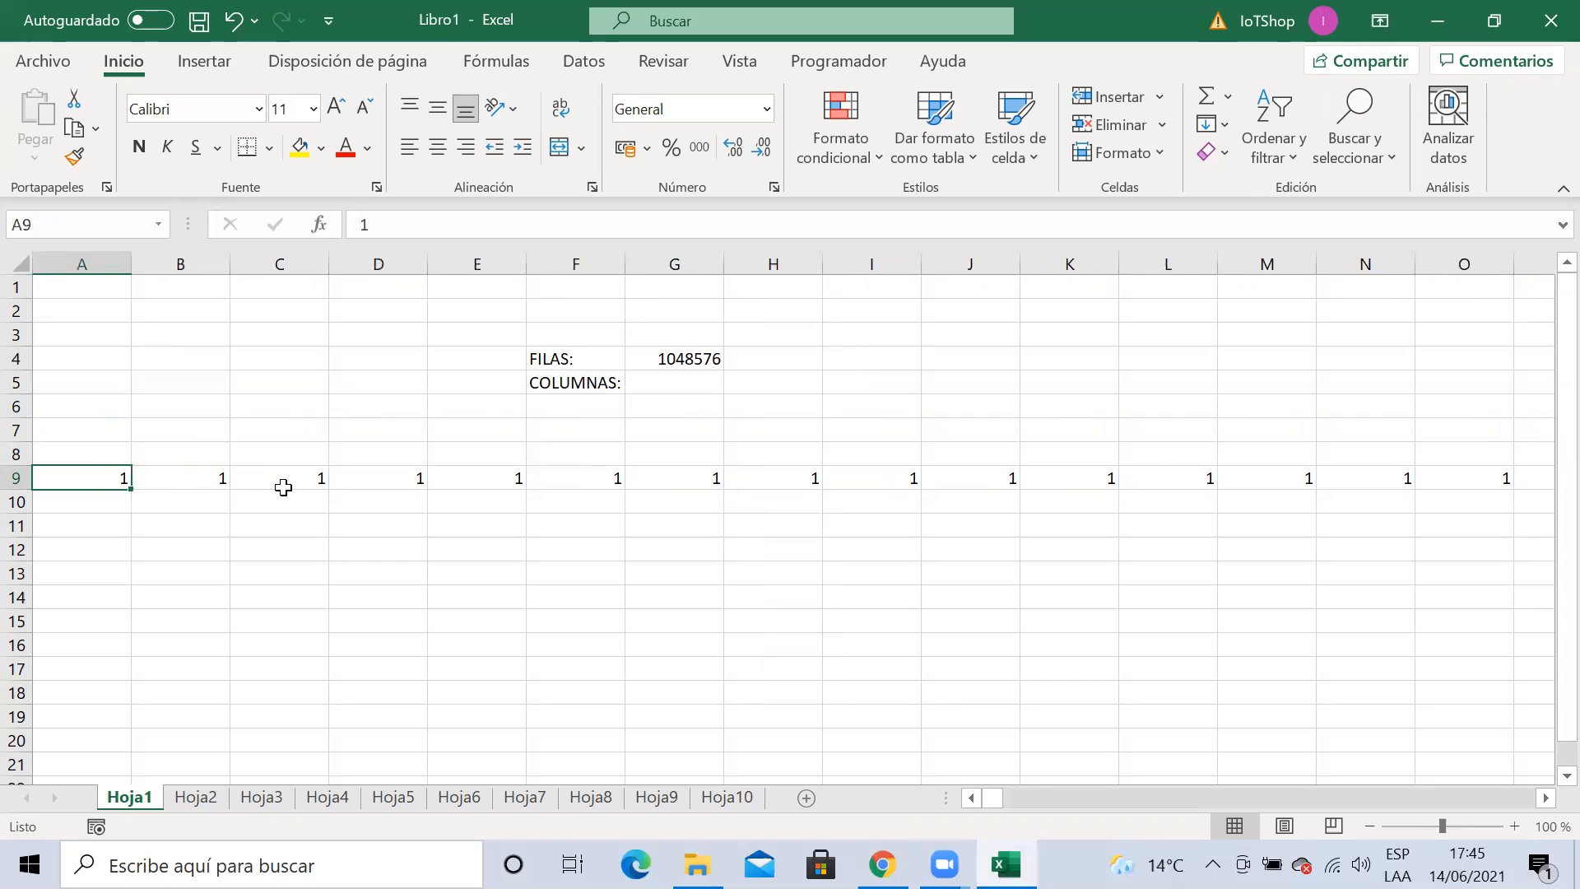
Check the values in the first columns of row 9 again, stopping at G9
{"action": "key", "text": "Right"}
{"action": "key", "text": "Right"}
{"action": "key", "text": "Right"}
{"action": "key", "text": "Right"}
{"action": "key", "text": "Right"}
{"action": "key", "text": "Right"}
{"action": "key", "text": "Right"}
{"action": "key", "text": "Right"}
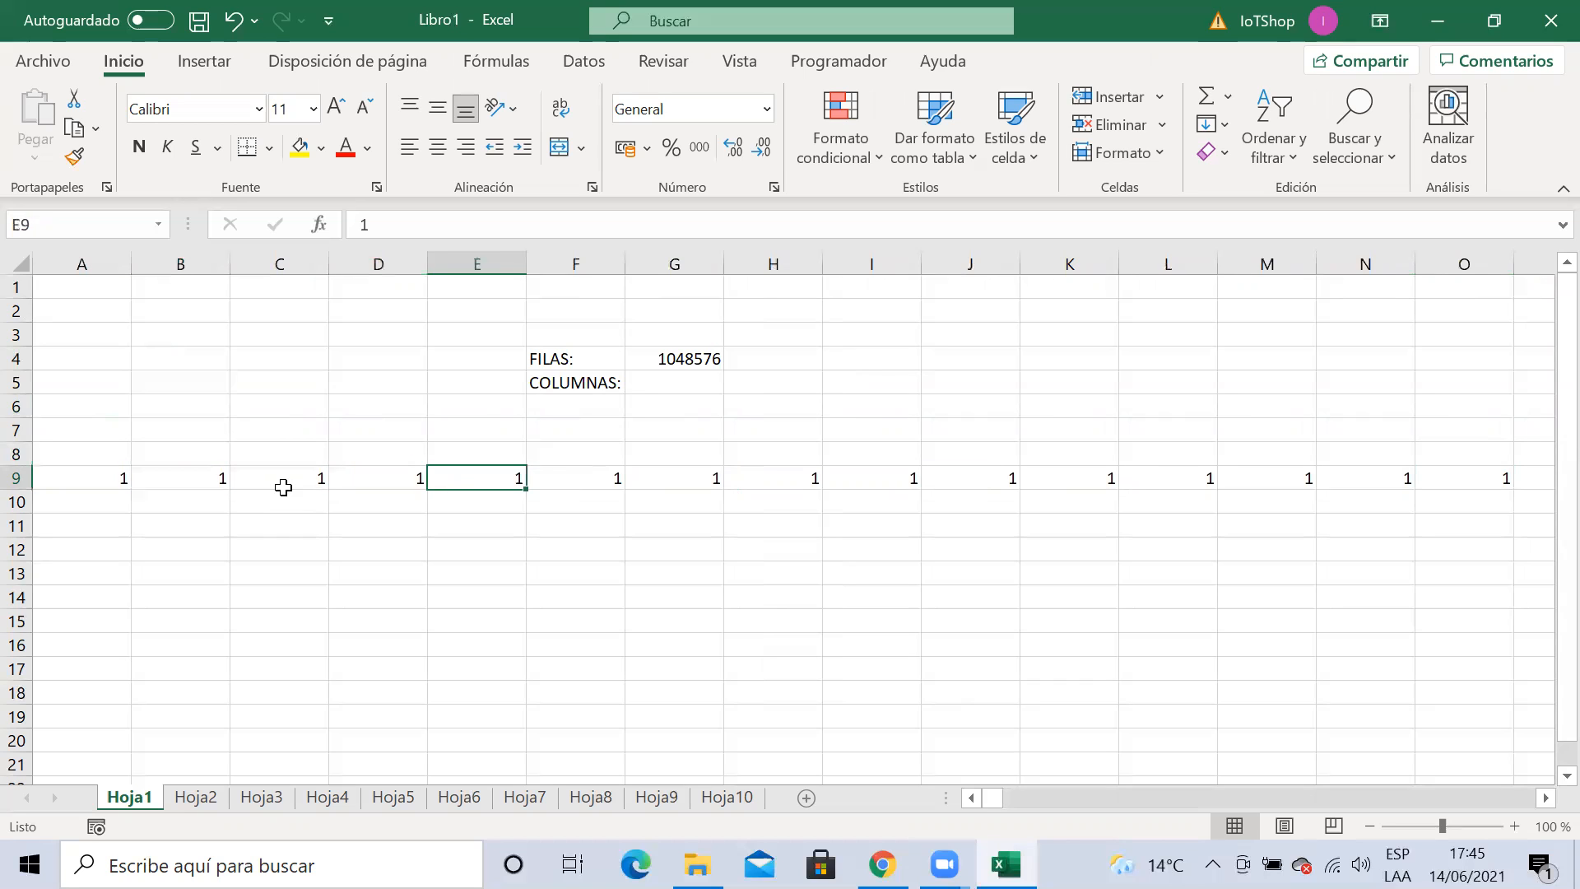
{"action": "key", "text": "Right"}
{"action": "key", "text": "Right"}
{"action": "key", "text": "Left"}
{"action": "key", "text": "Left"}
{"action": "key", "text": "Left"}
{"action": "key", "text": "Left"}
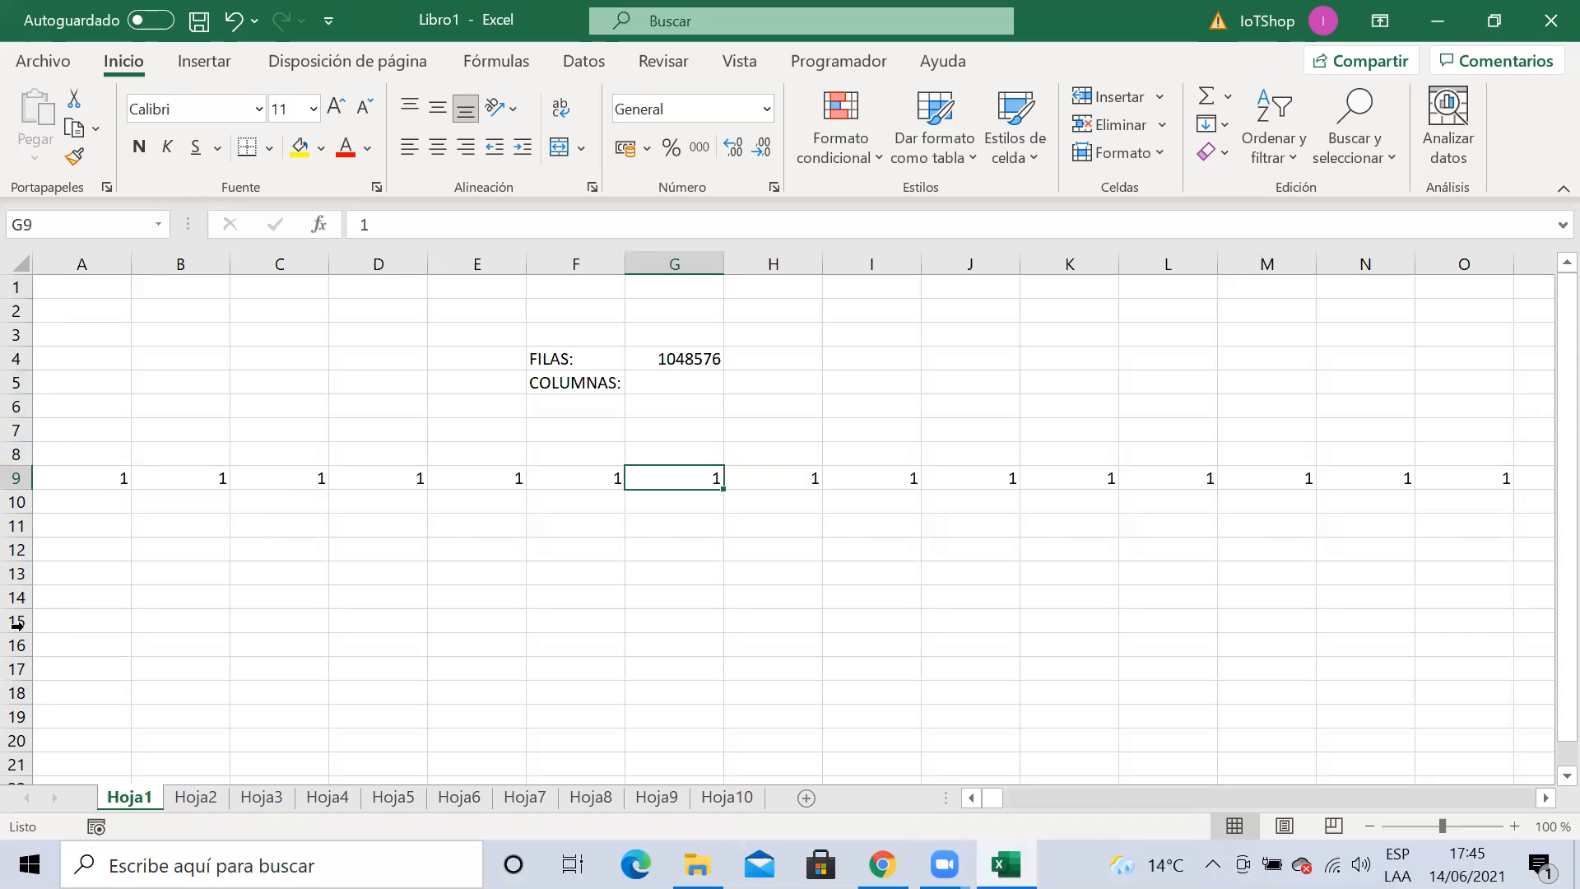
Count the filled columns by selecting all of row 9, and enter 16384 in G5 beside COLUMNAS:
{"action": "left_click", "coordinate": [16, 477]}
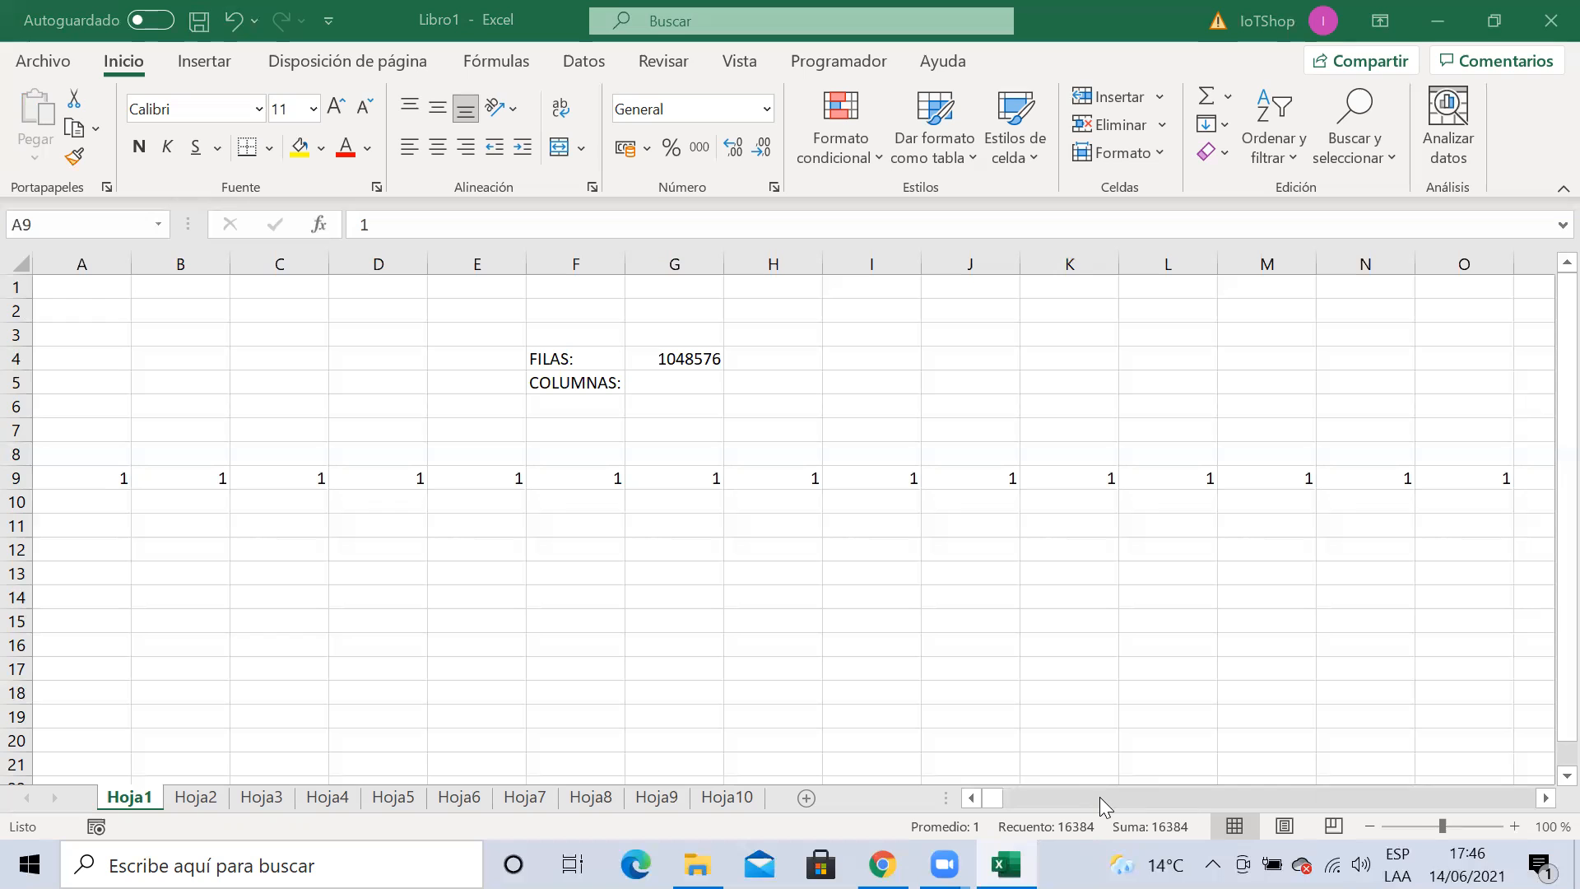
{"action": "left_click", "coordinate": [692, 377]}
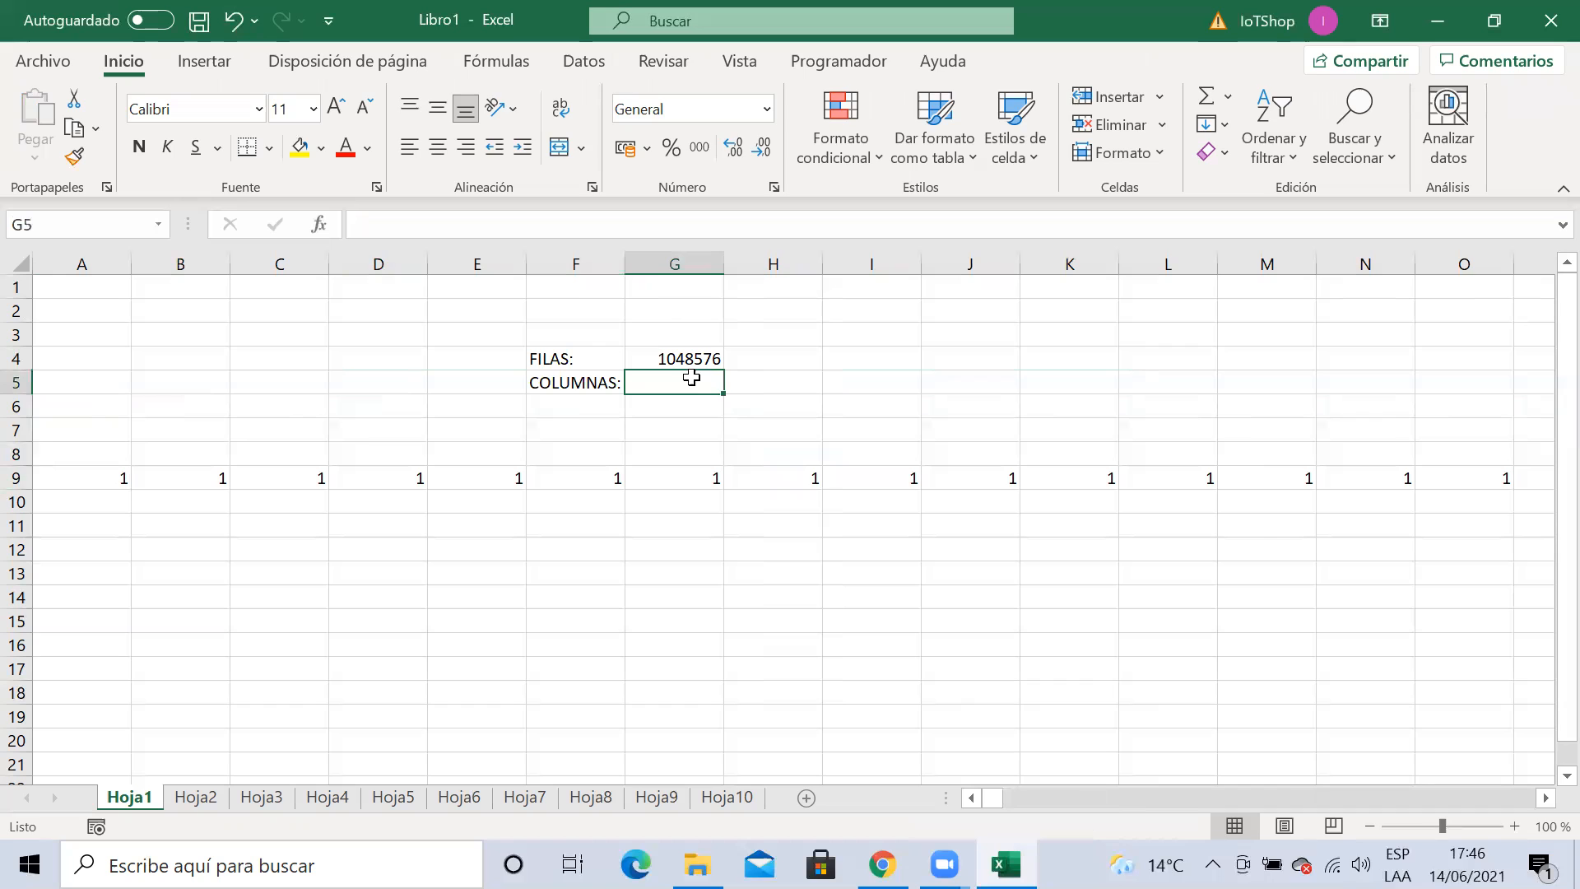
{"action": "type", "text": "16384"}
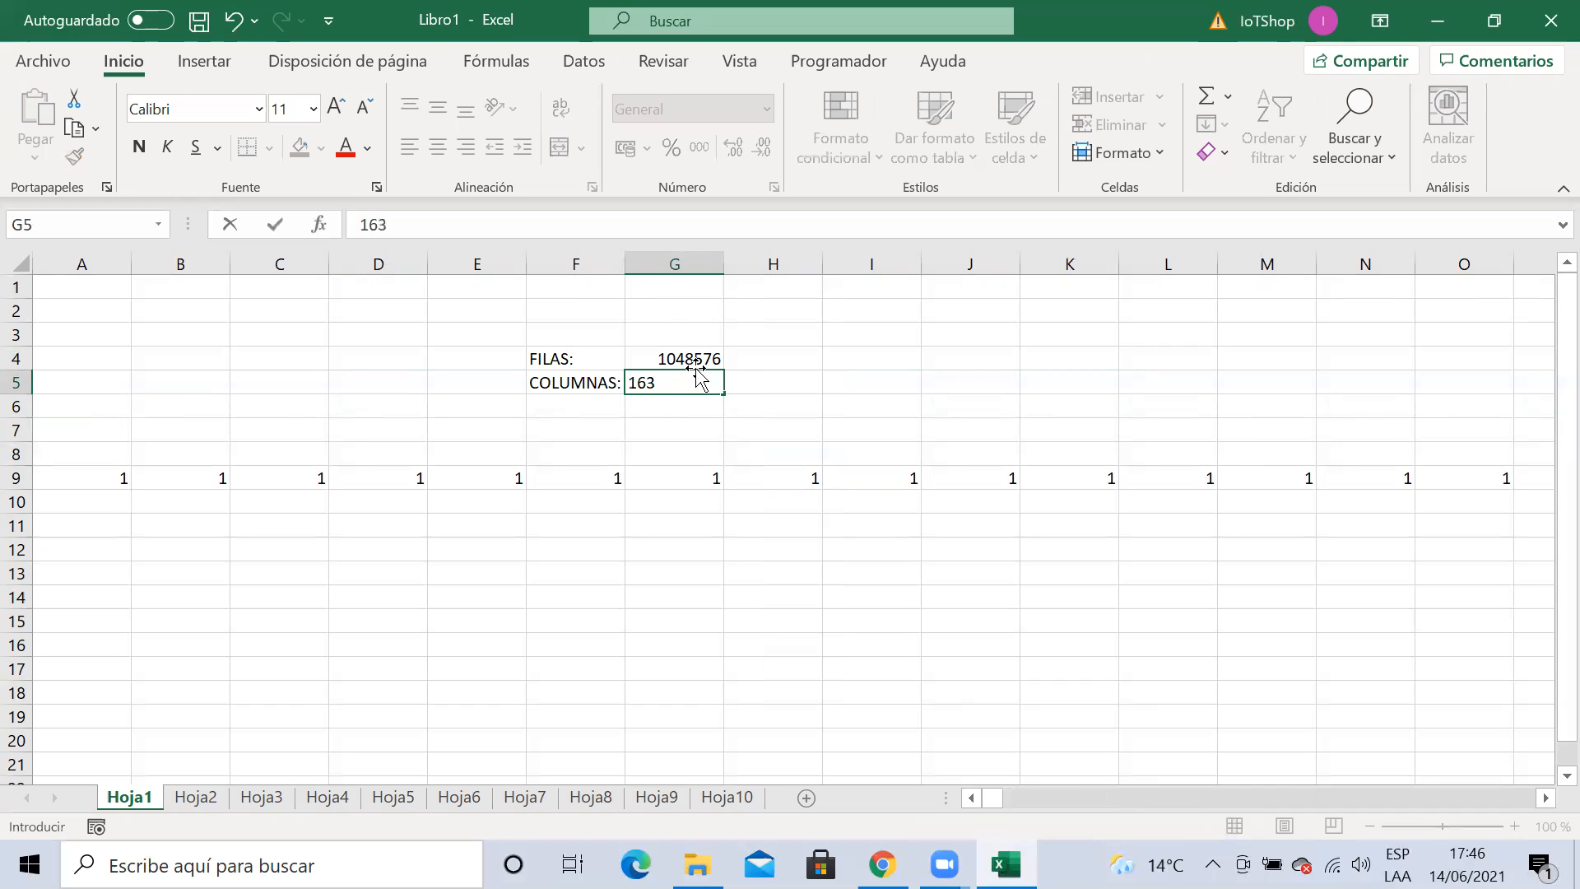
{"action": "key", "text": "ctrl+Return"}
{"action": "key", "text": "Return"}
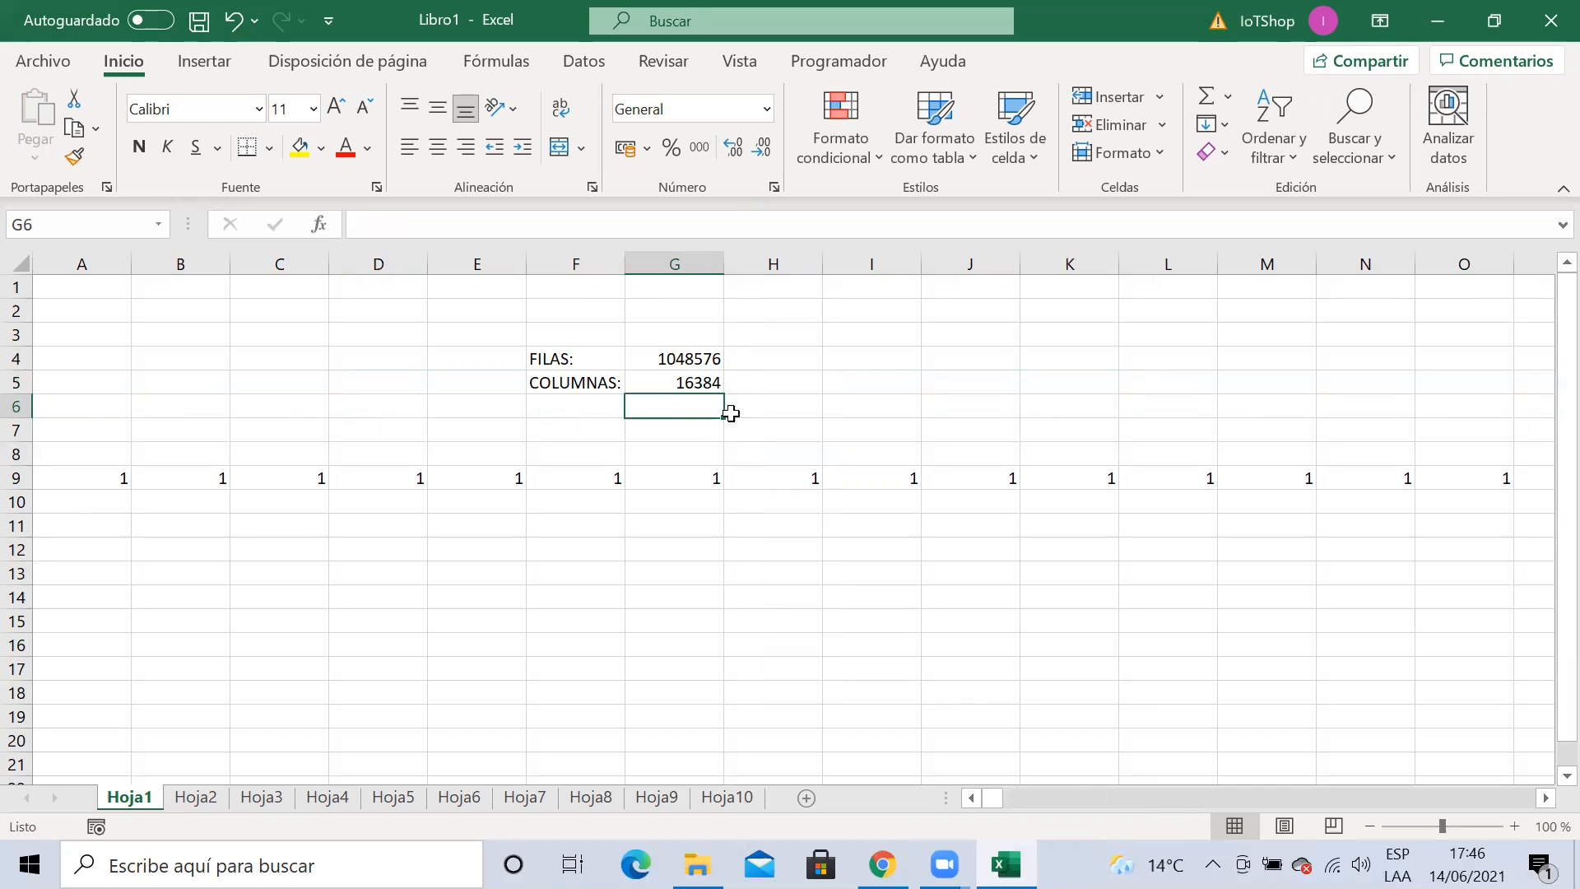
Enter the label TOTAL: in cell I4
{"action": "left_click", "coordinate": [799, 378]}
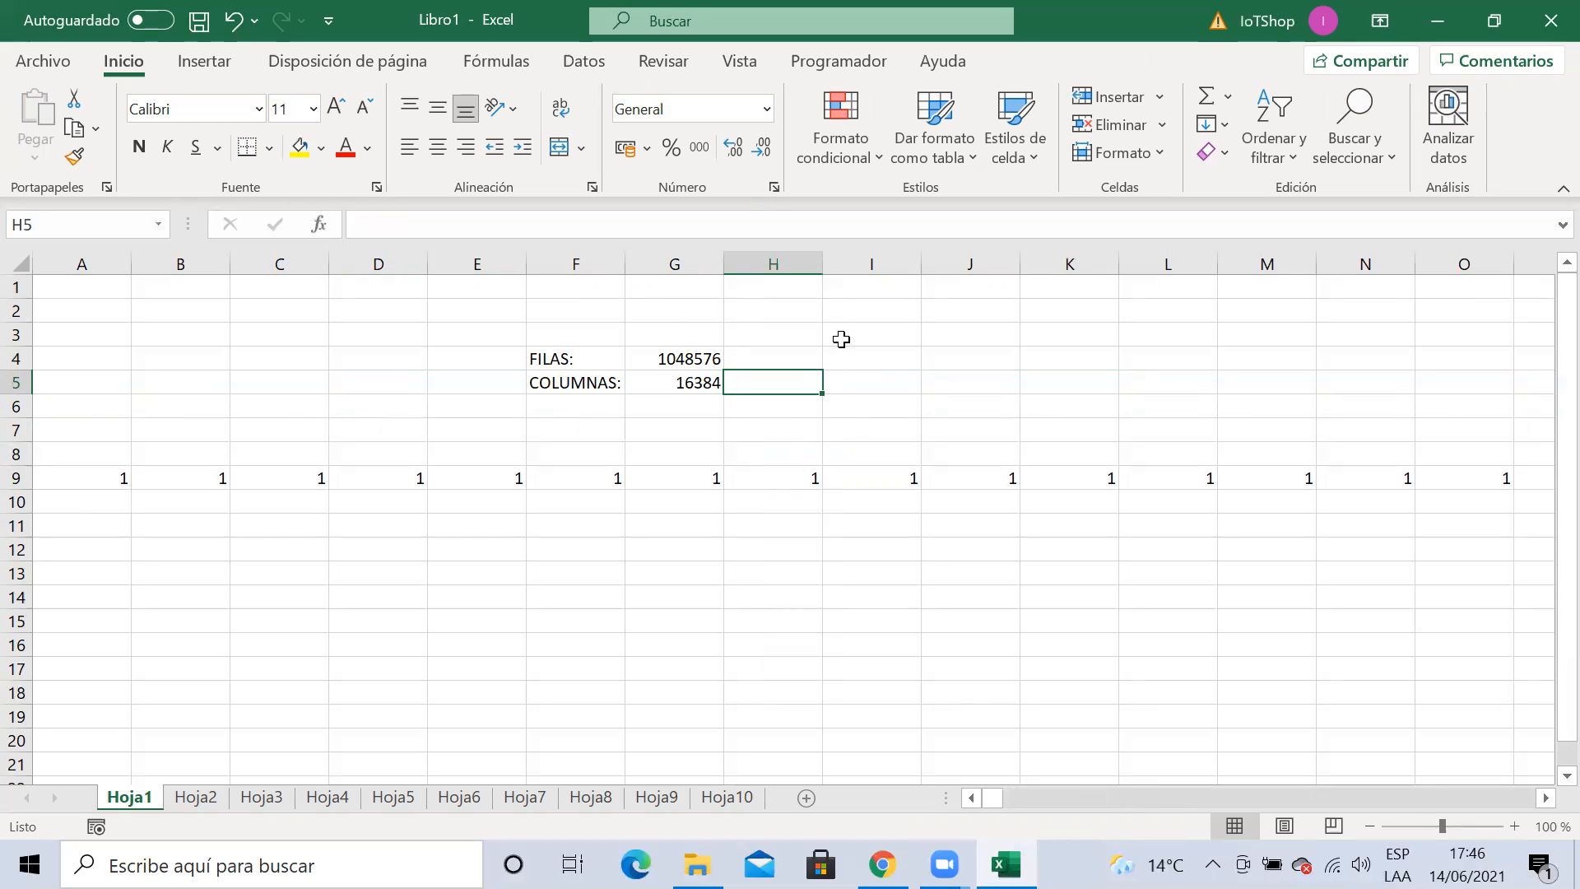
{"action": "left_click", "coordinate": [871, 360]}
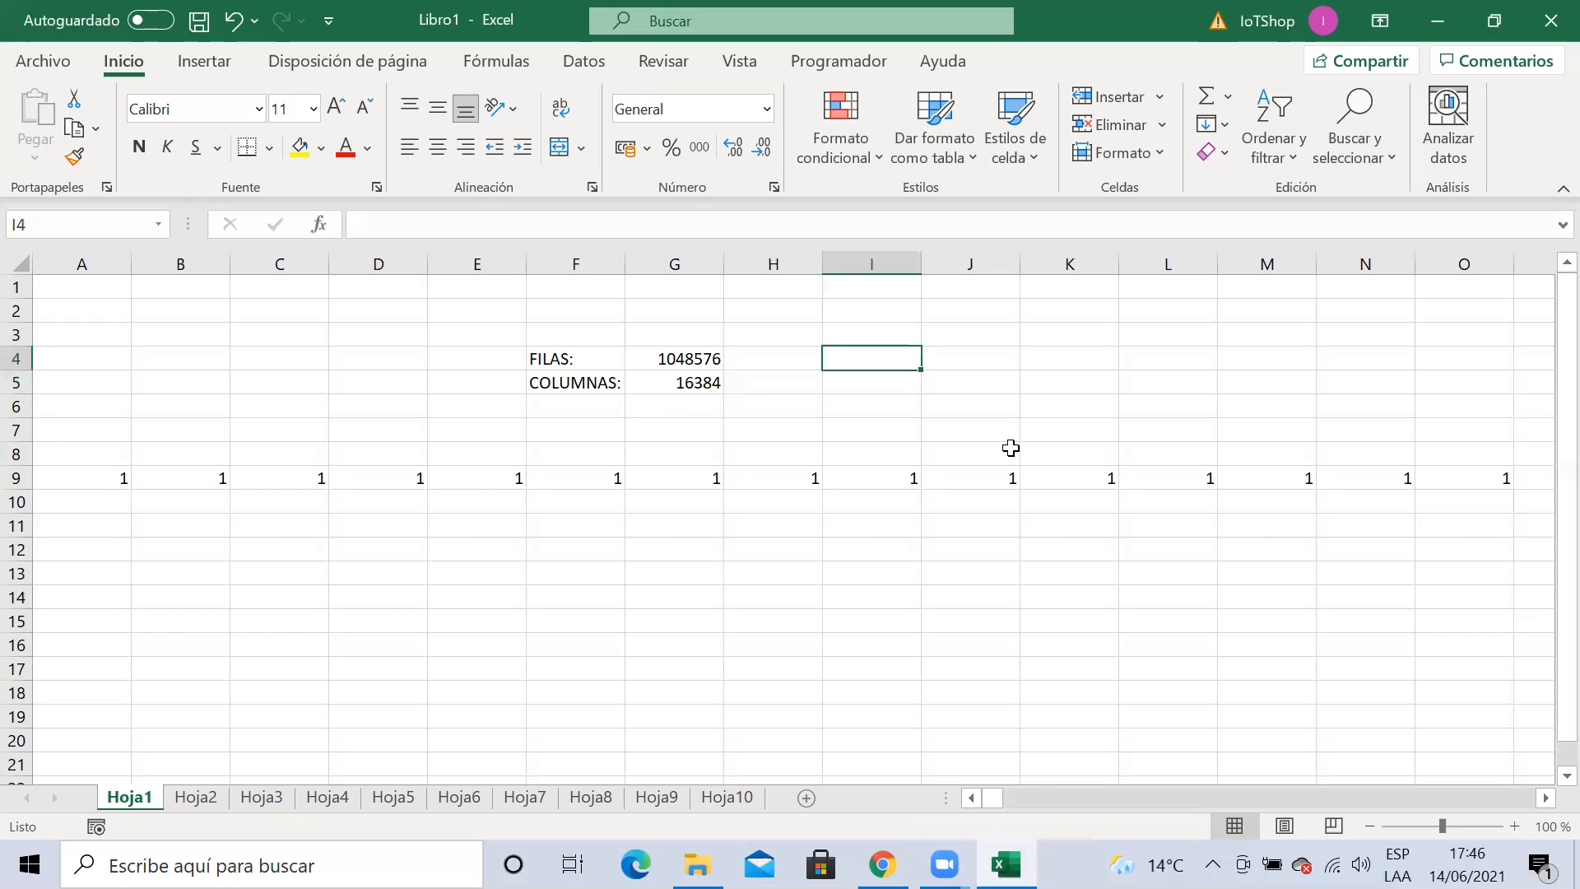
{"action": "type", "text": "hola"}
{"action": "key", "text": "BackSpace"}
{"action": "key", "text": "BackSpace"}
{"action": "key", "text": "BackSpace"}
{"action": "key", "text": "BackSpace"}
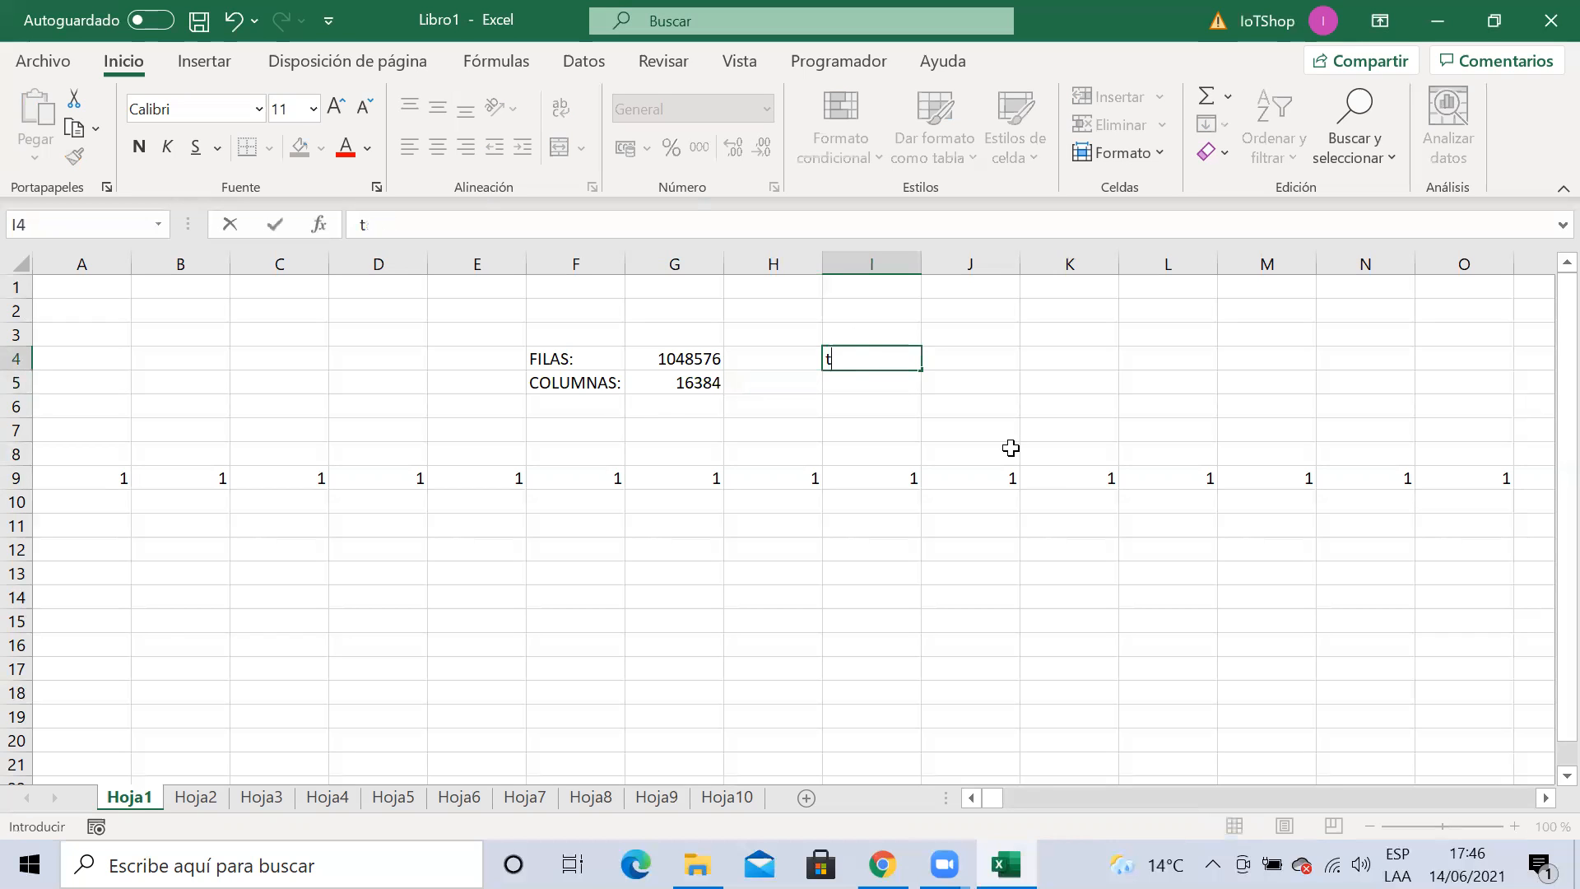
{"action": "type", "text": "TOTAL"}
{"action": "type", "text": ":"}
{"action": "key", "text": "Return"}
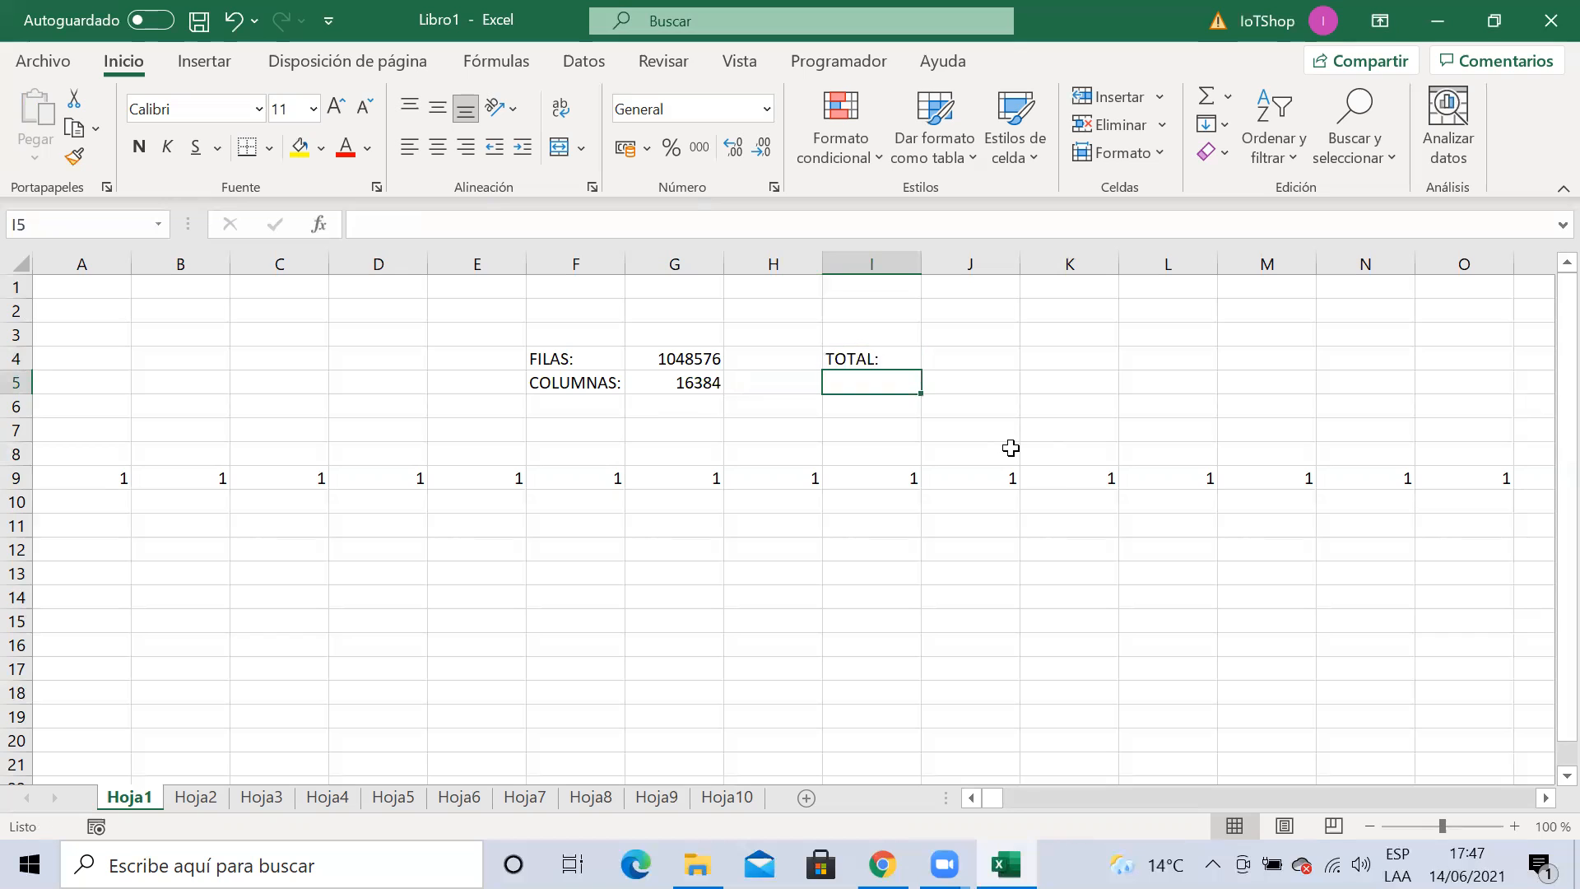
Calculate the total in J4 by multiplying the rows by the columns with the formula =G4*G5
{"action": "key", "text": "Right"}
{"action": "key", "text": "Up"}
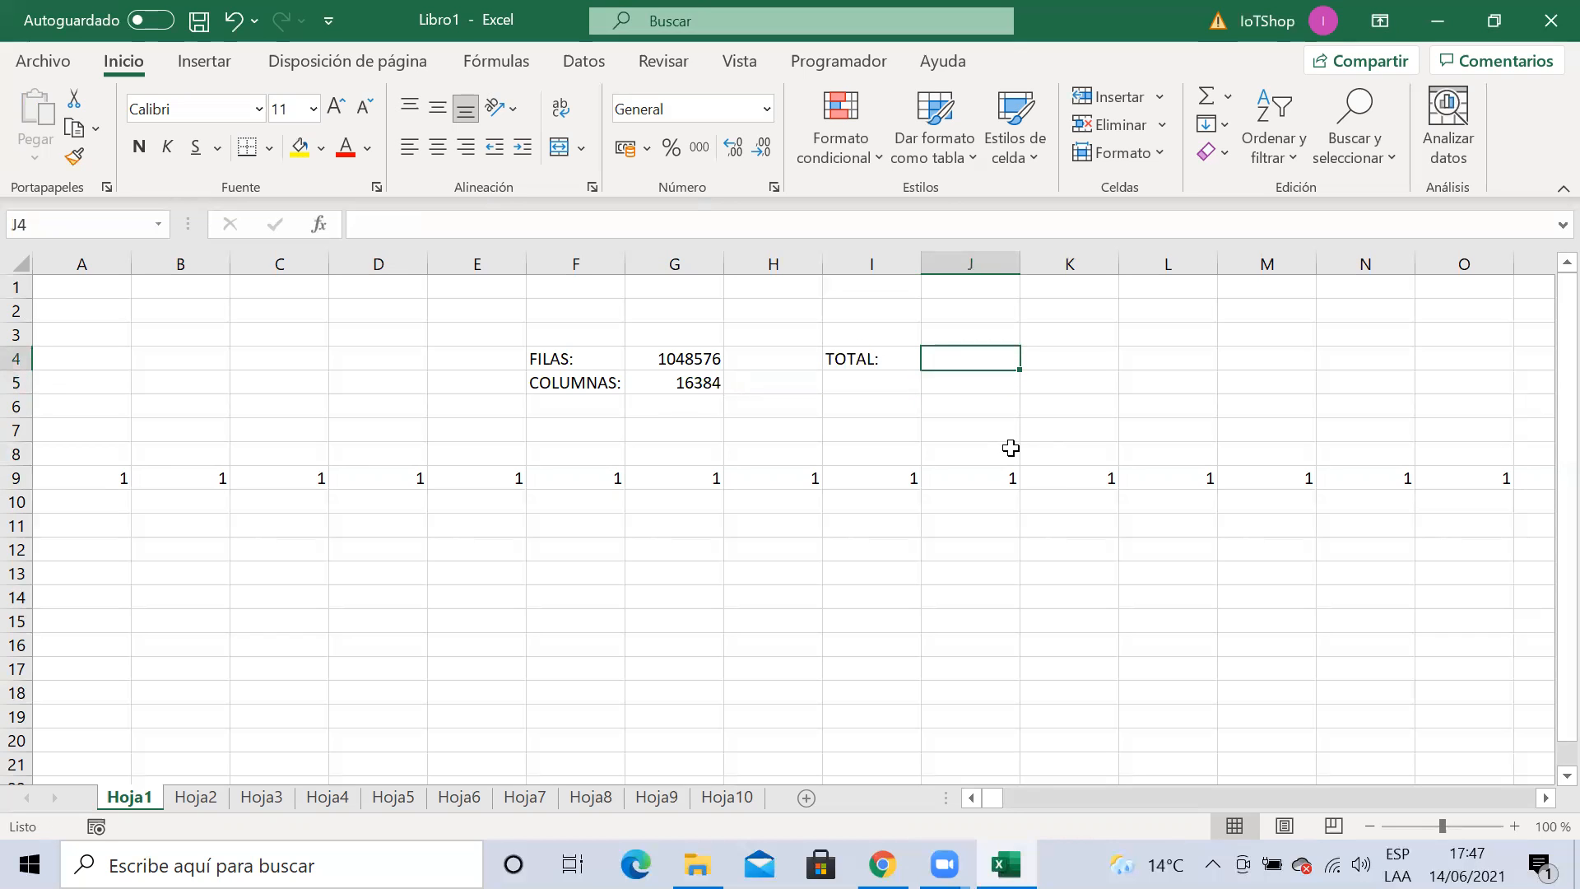
{"action": "type", "text": "="}
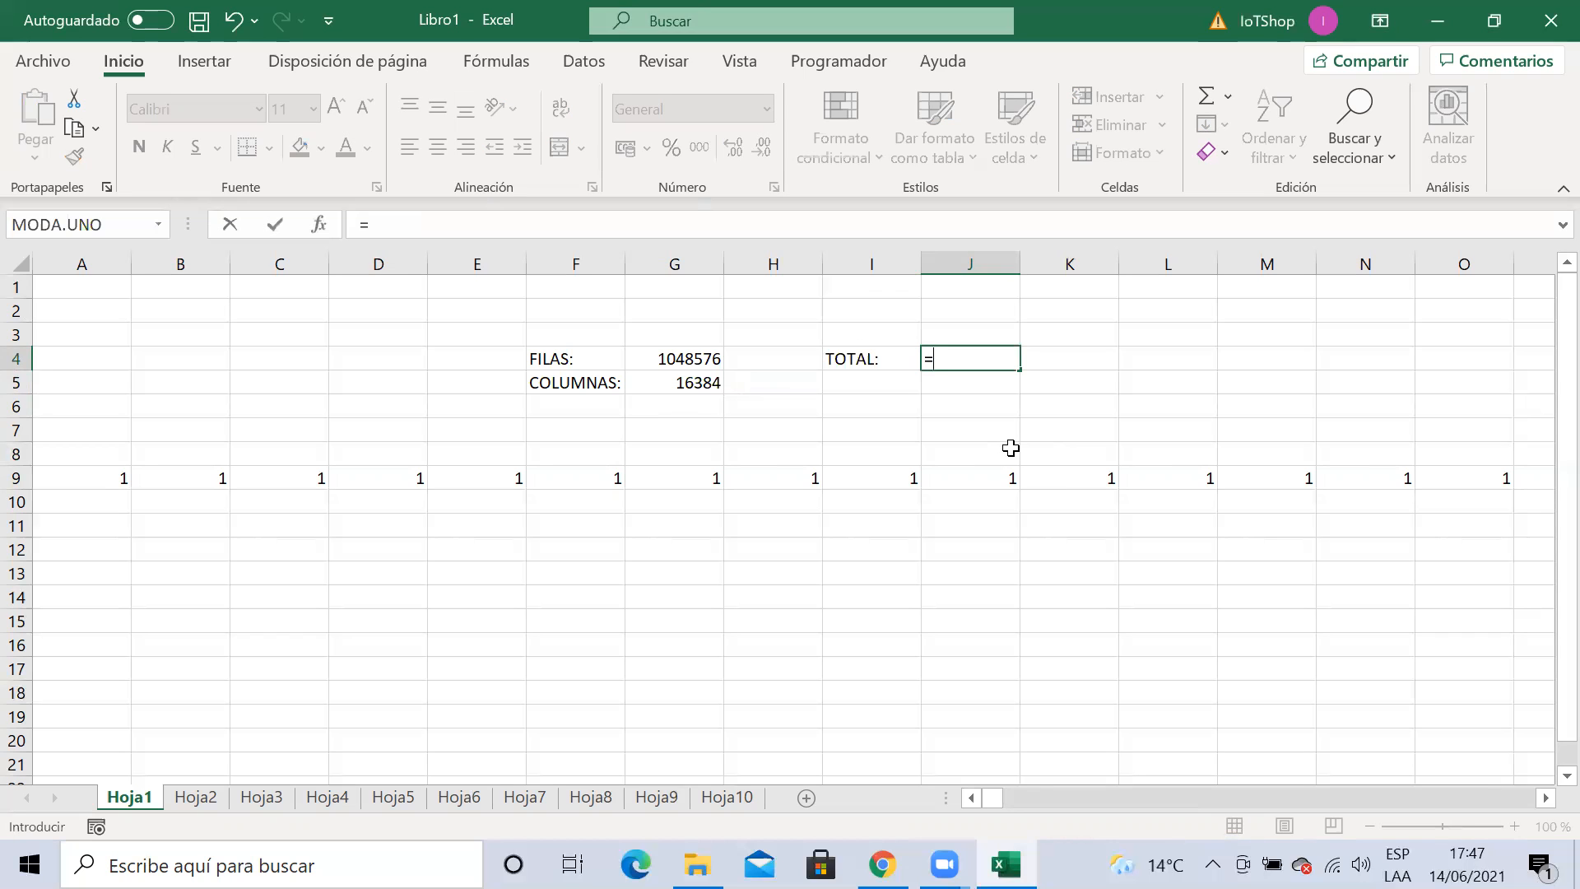
{"action": "left_click", "coordinate": [673, 357]}
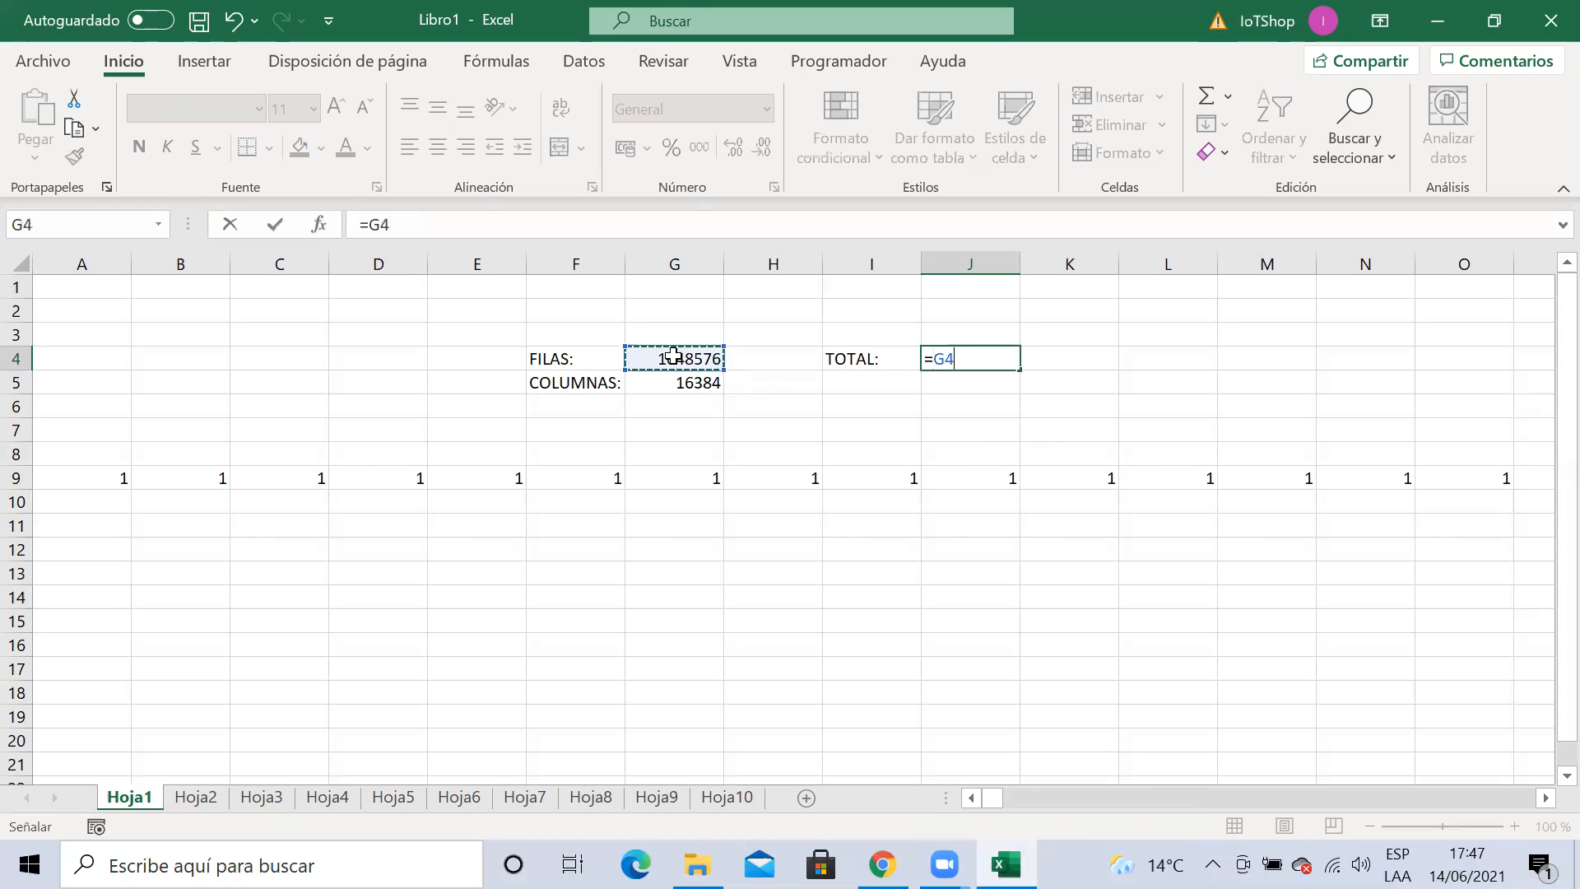
{"action": "type", "text": "*"}
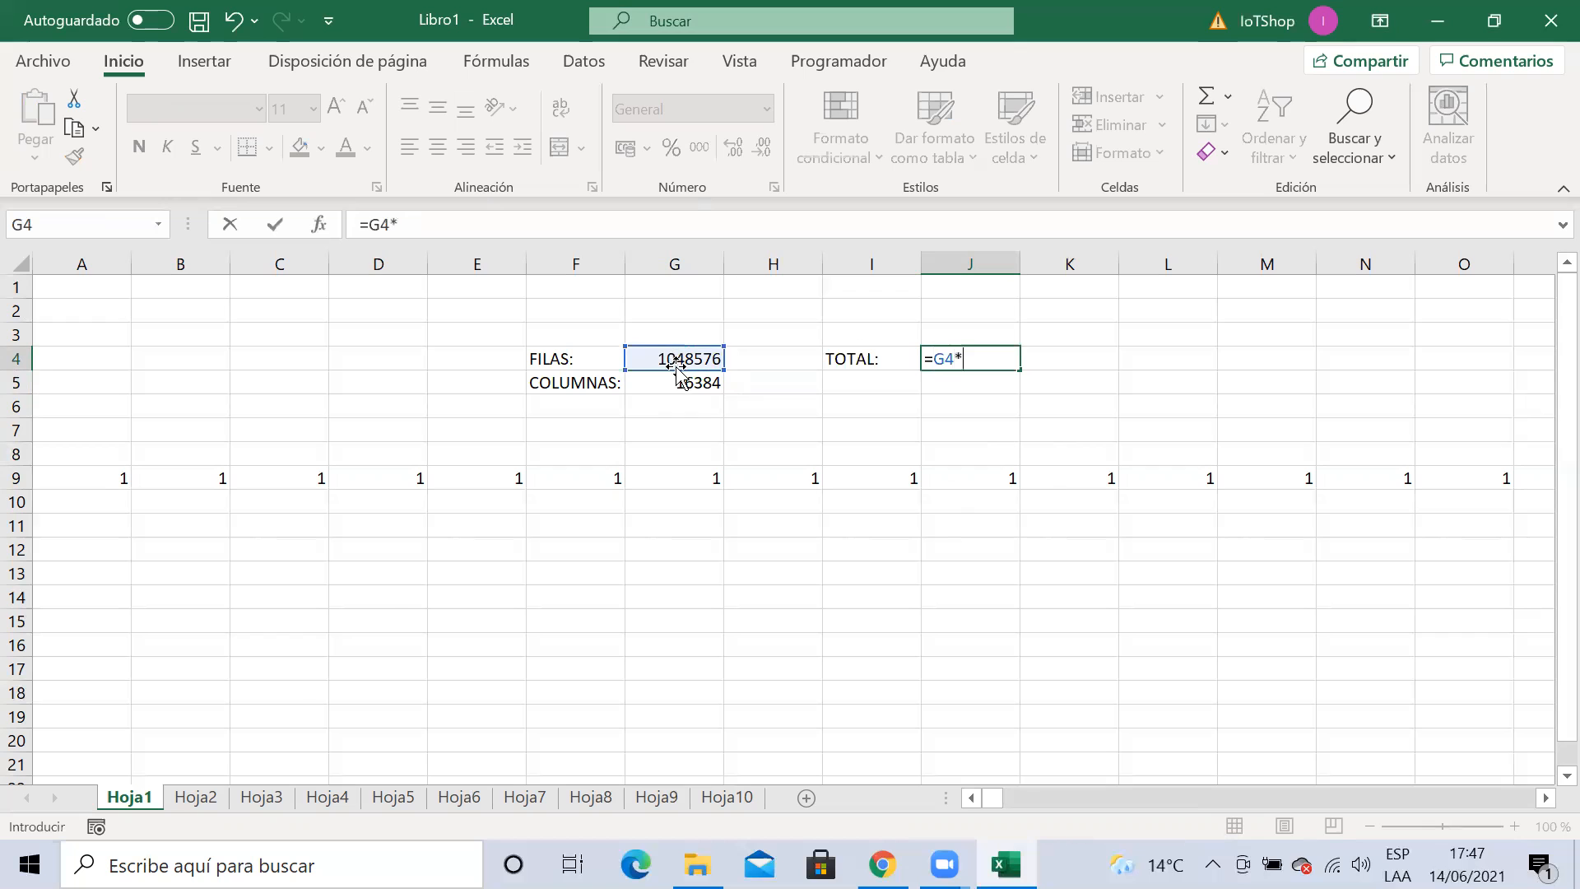
{"action": "left_click", "coordinate": [680, 385]}
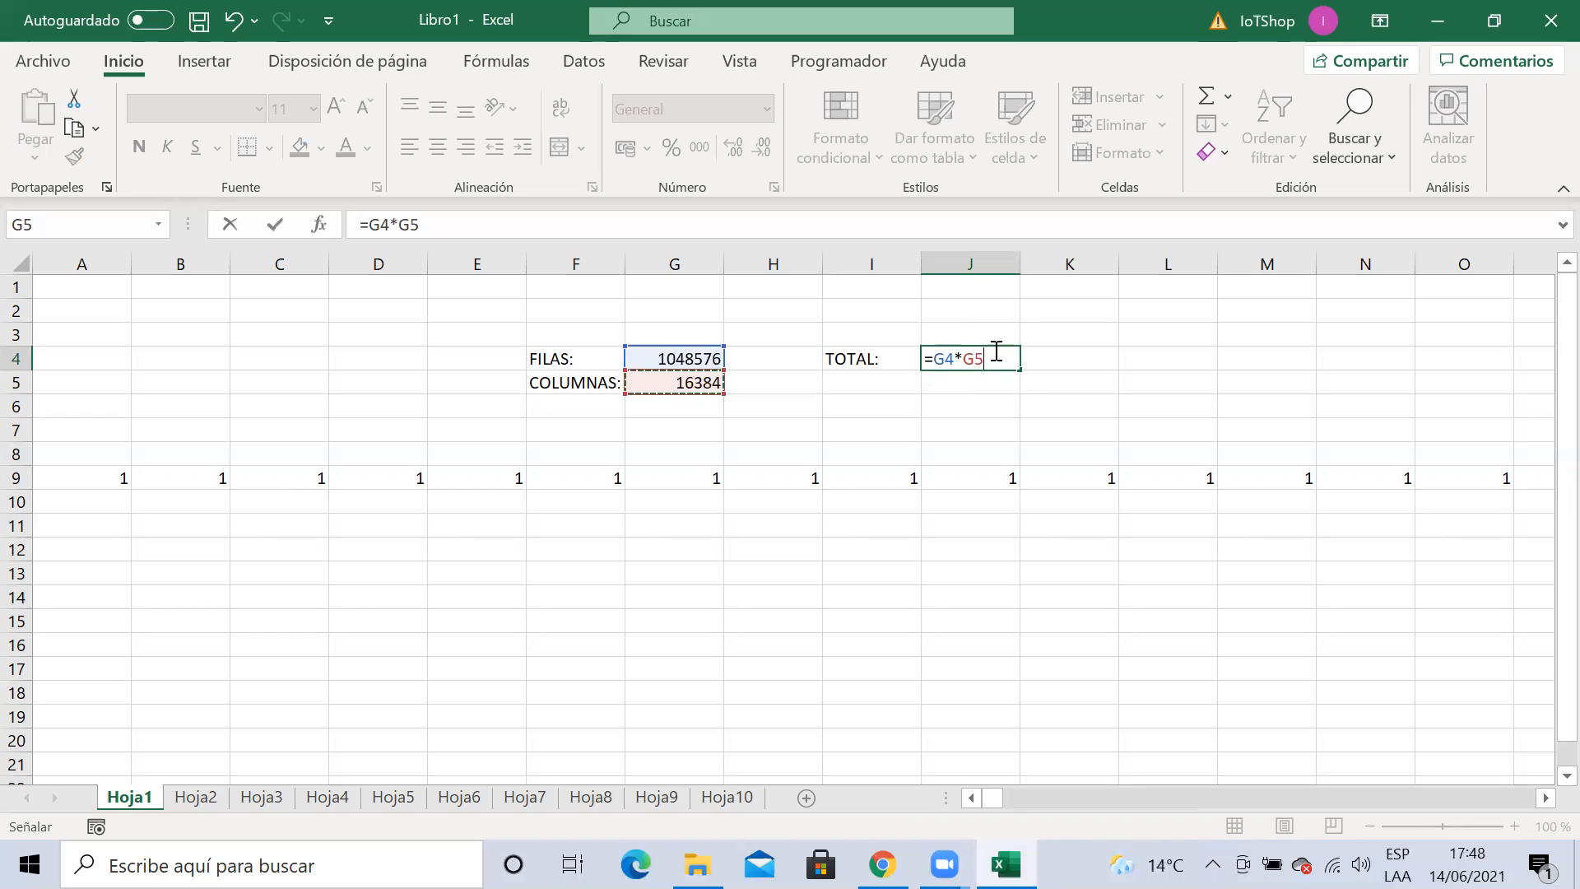
{"action": "key", "text": "Return"}
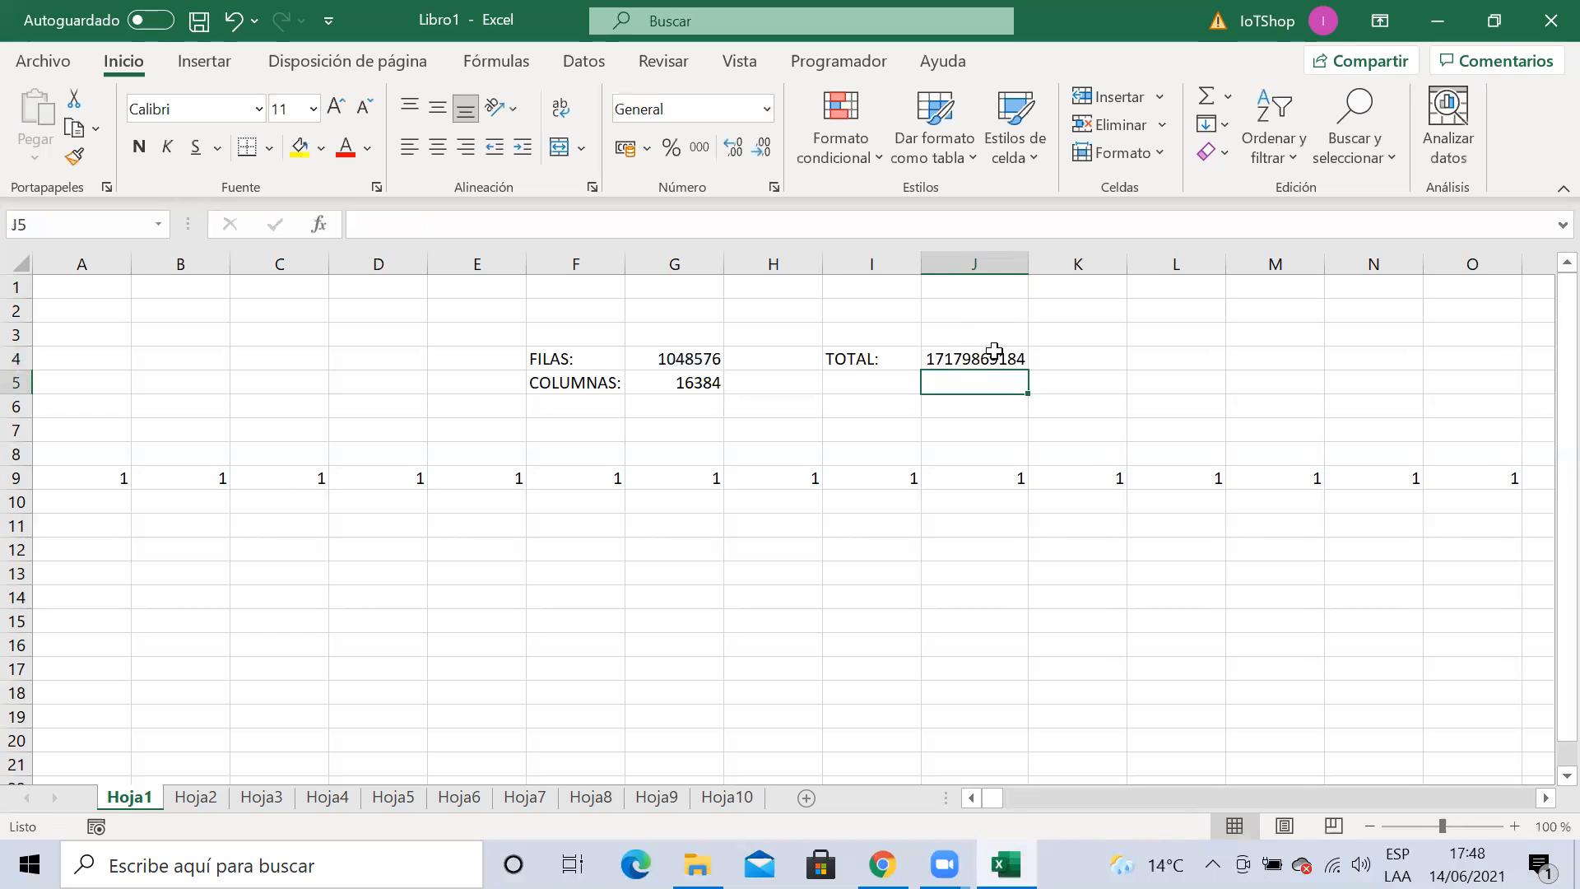
Format the total in J4 with the thousands separator style
{"action": "left_click", "coordinate": [1070, 362]}
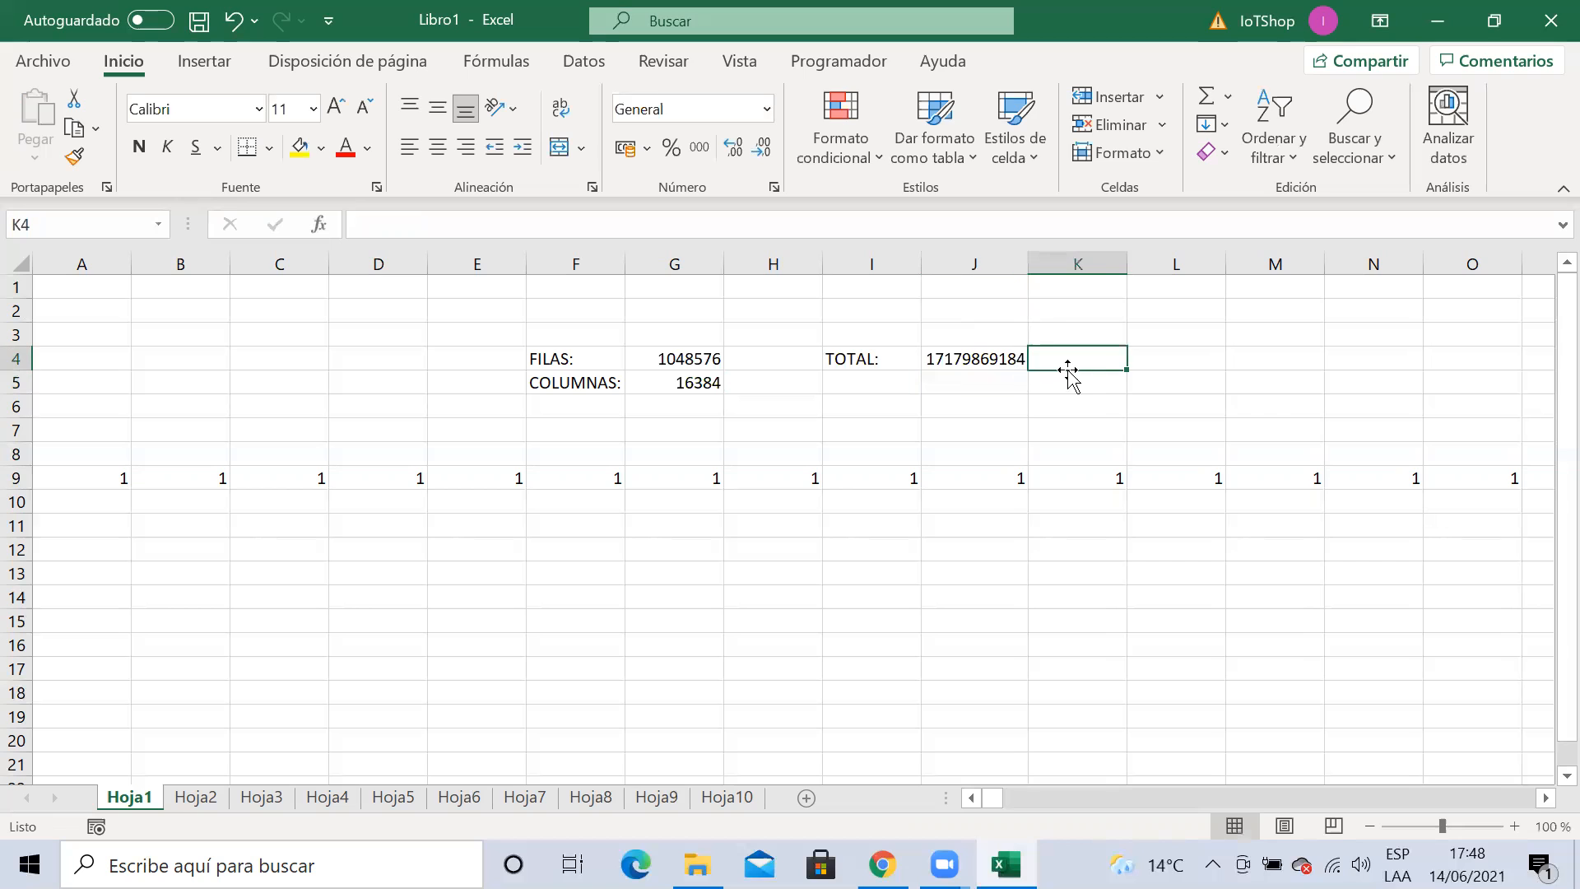
{"action": "left_click", "coordinate": [954, 363]}
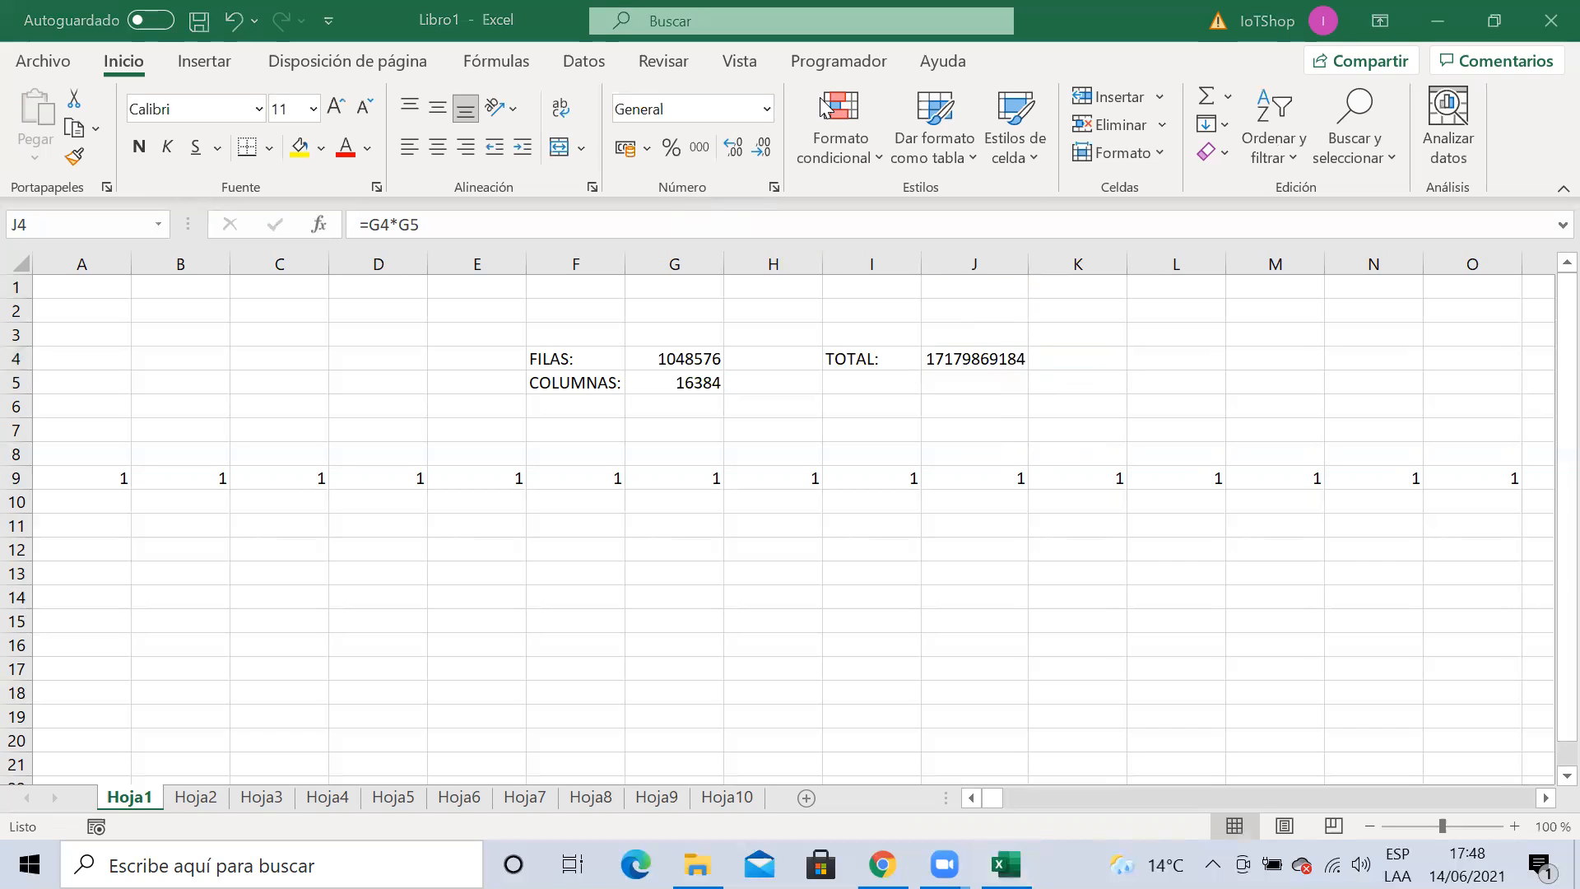
{"action": "left_click", "coordinate": [987, 205]}
{"action": "left_click", "coordinate": [1067, 359]}
{"action": "left_click", "coordinate": [990, 364]}
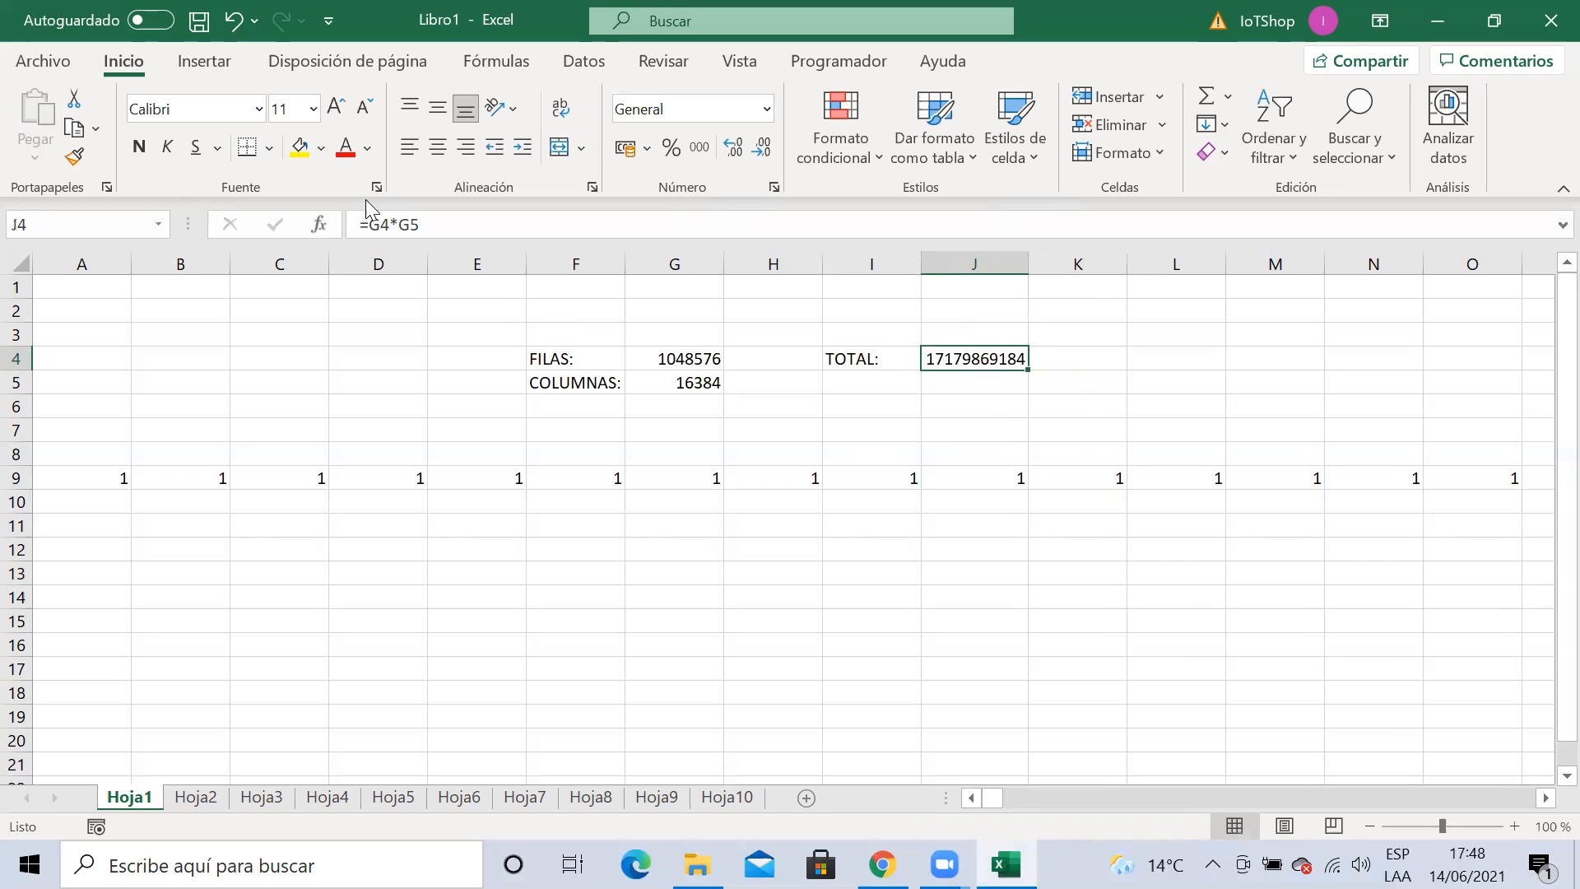
{"action": "left_click", "coordinate": [697, 146]}
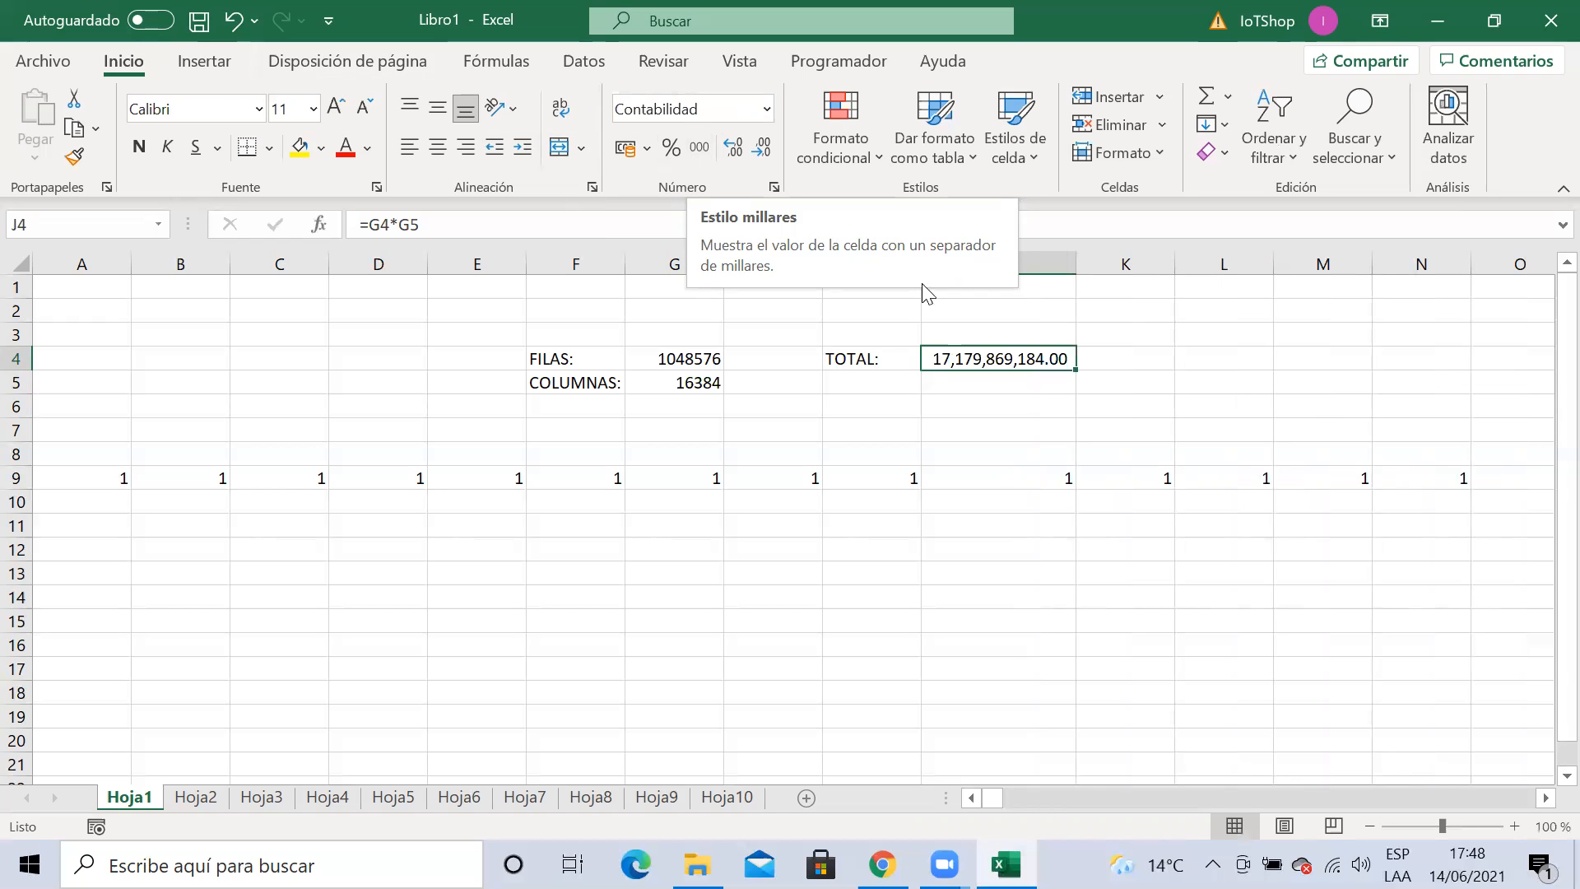
{"action": "left_click", "coordinate": [1043, 404]}
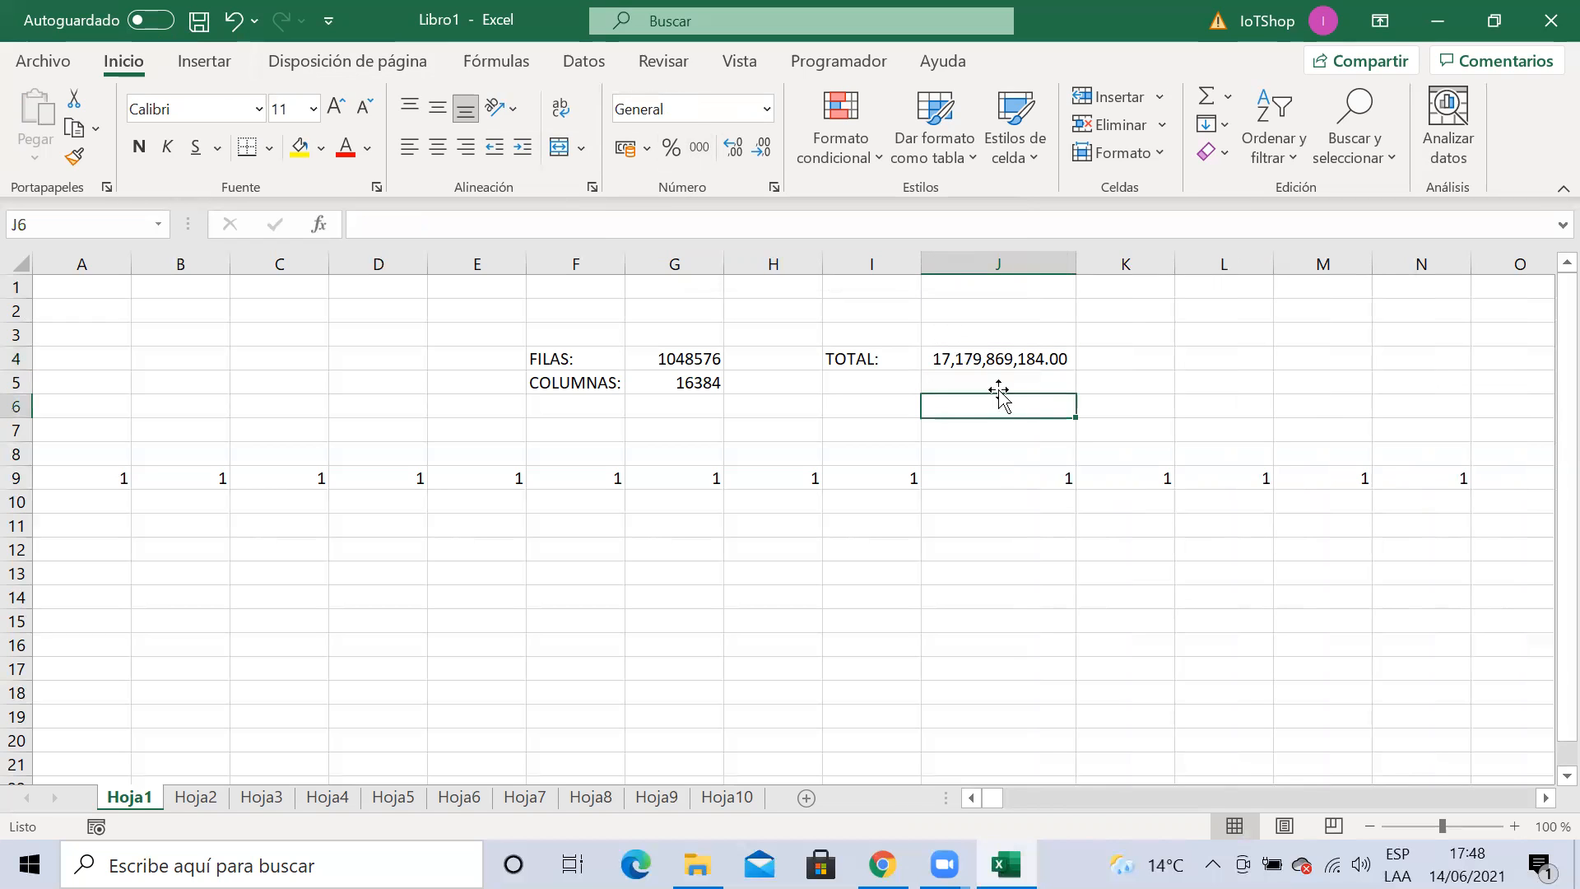
Remove both decimal places from the total in J4
{"action": "left_click", "coordinate": [1007, 359]}
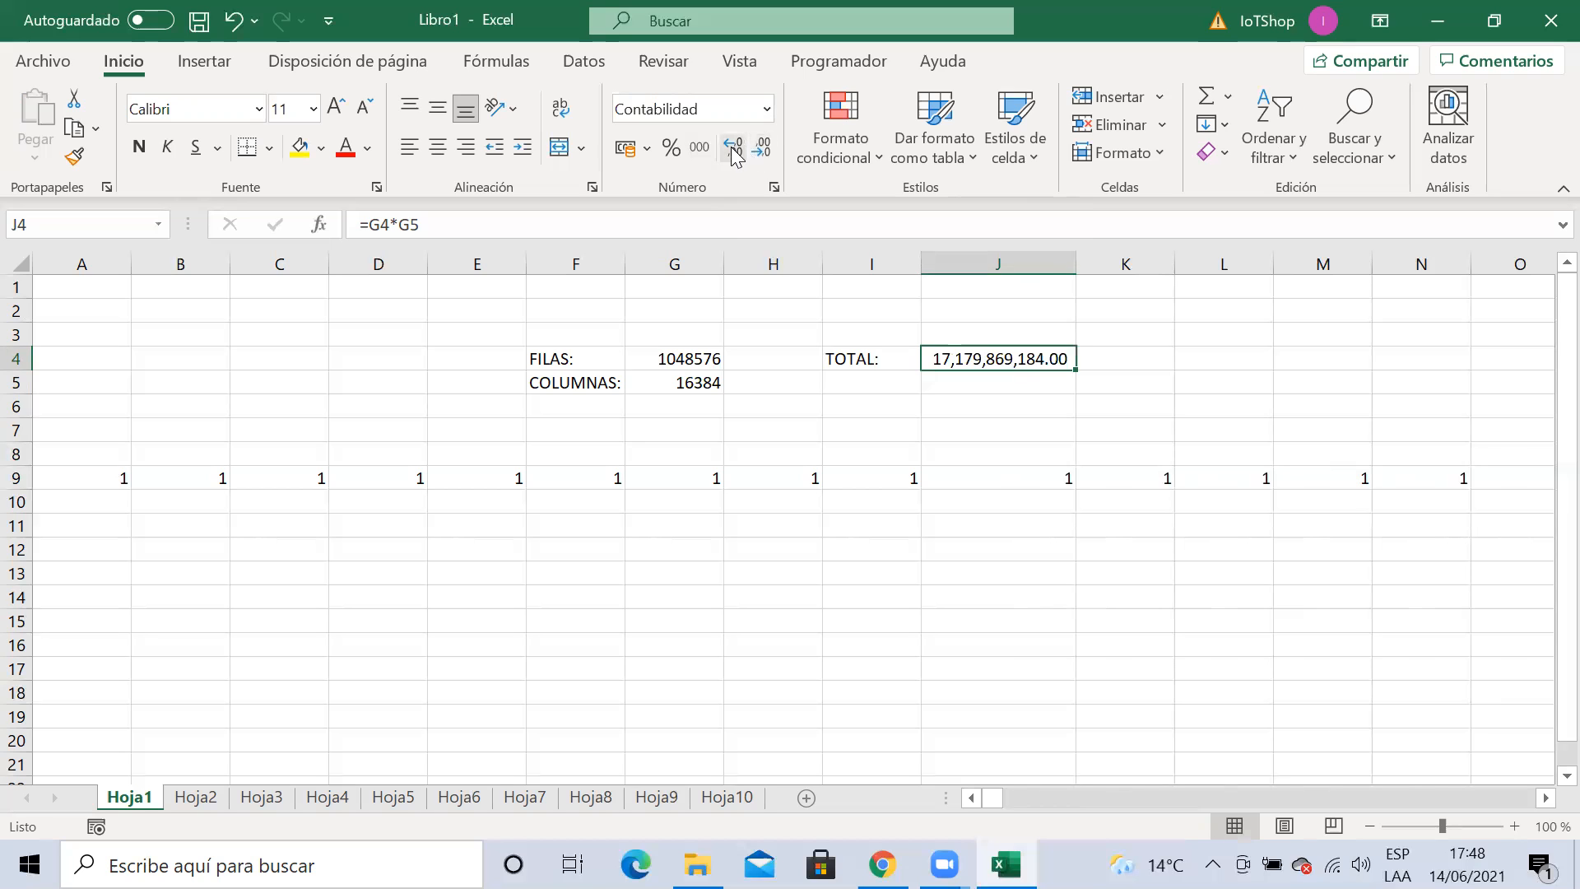
{"action": "left_click", "coordinate": [763, 151]}
{"action": "left_click", "coordinate": [764, 150]}
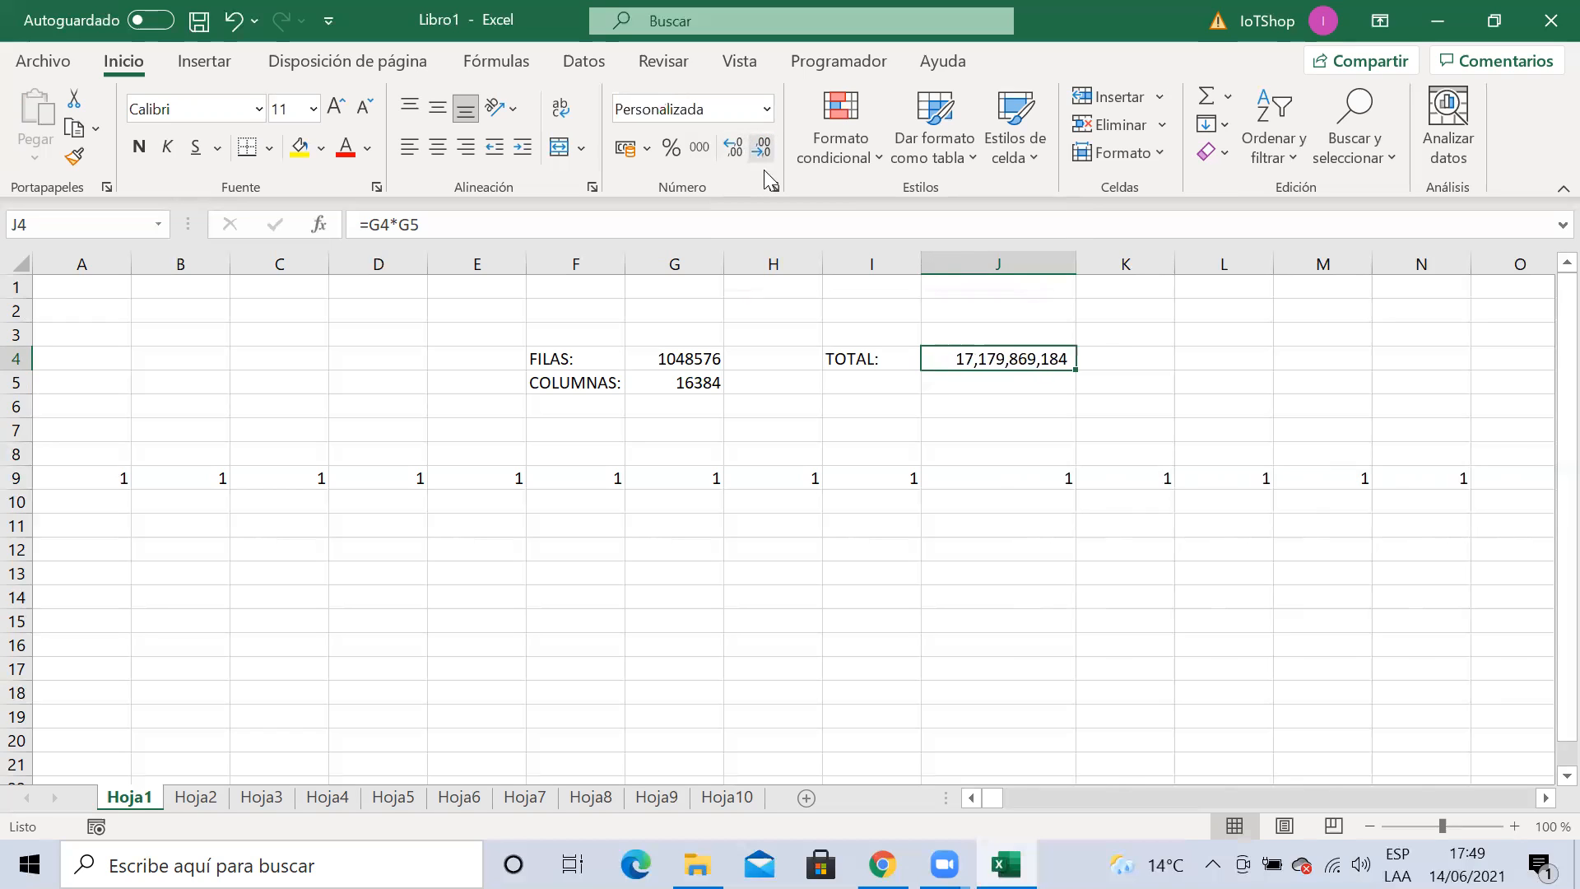
{"action": "left_click", "coordinate": [1146, 363]}
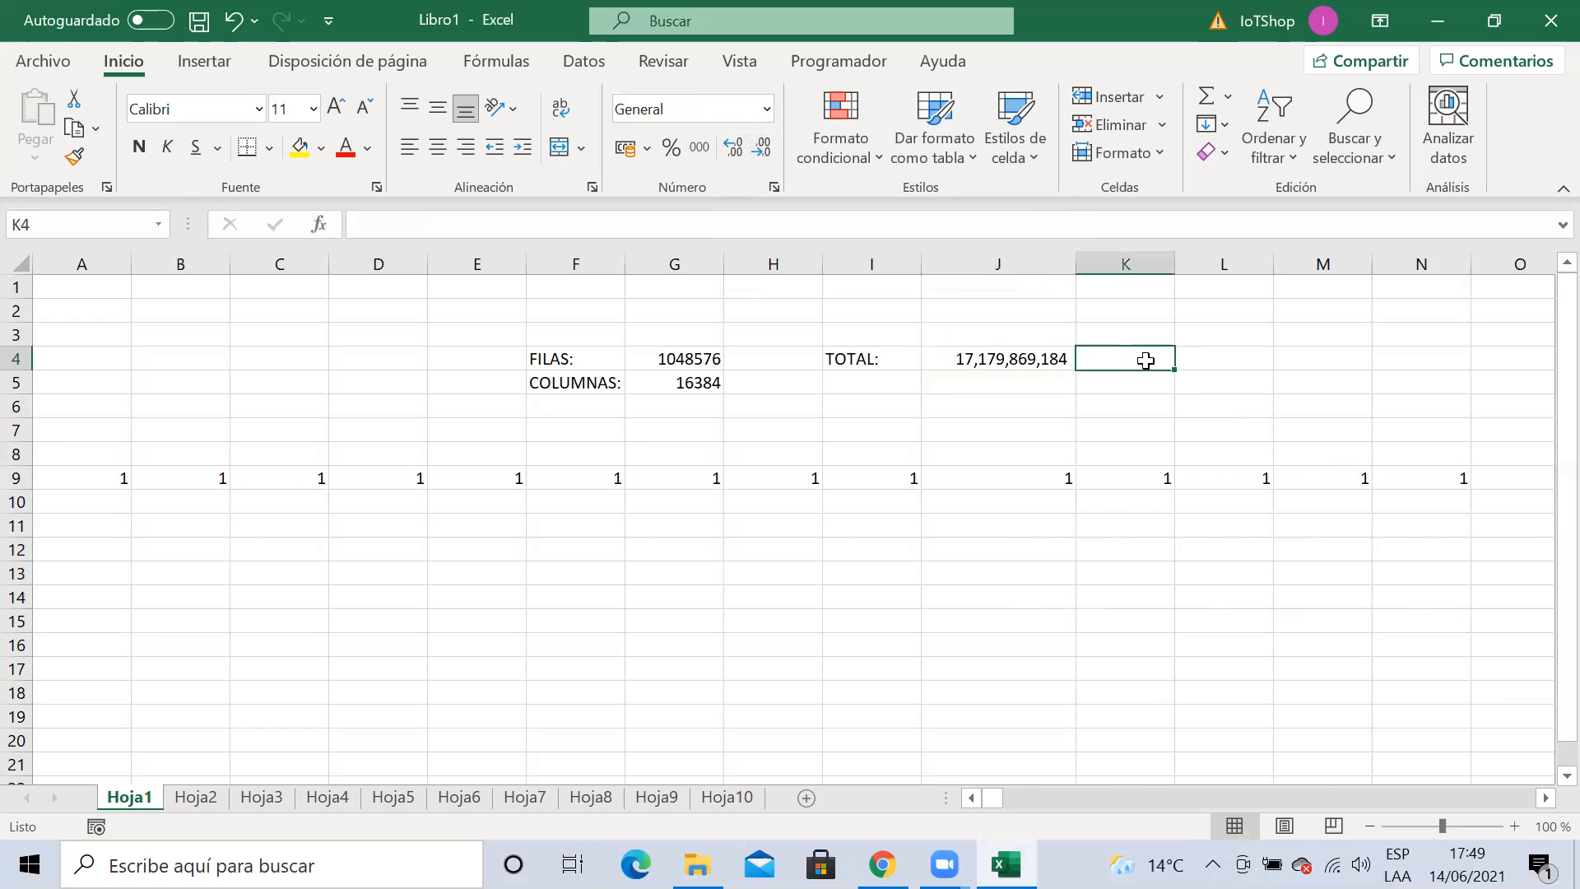
Review the total in J4 against the FILAS: and COLUMNAS: labels and their values in F4:G5
{"action": "left_click", "coordinate": [1031, 359]}
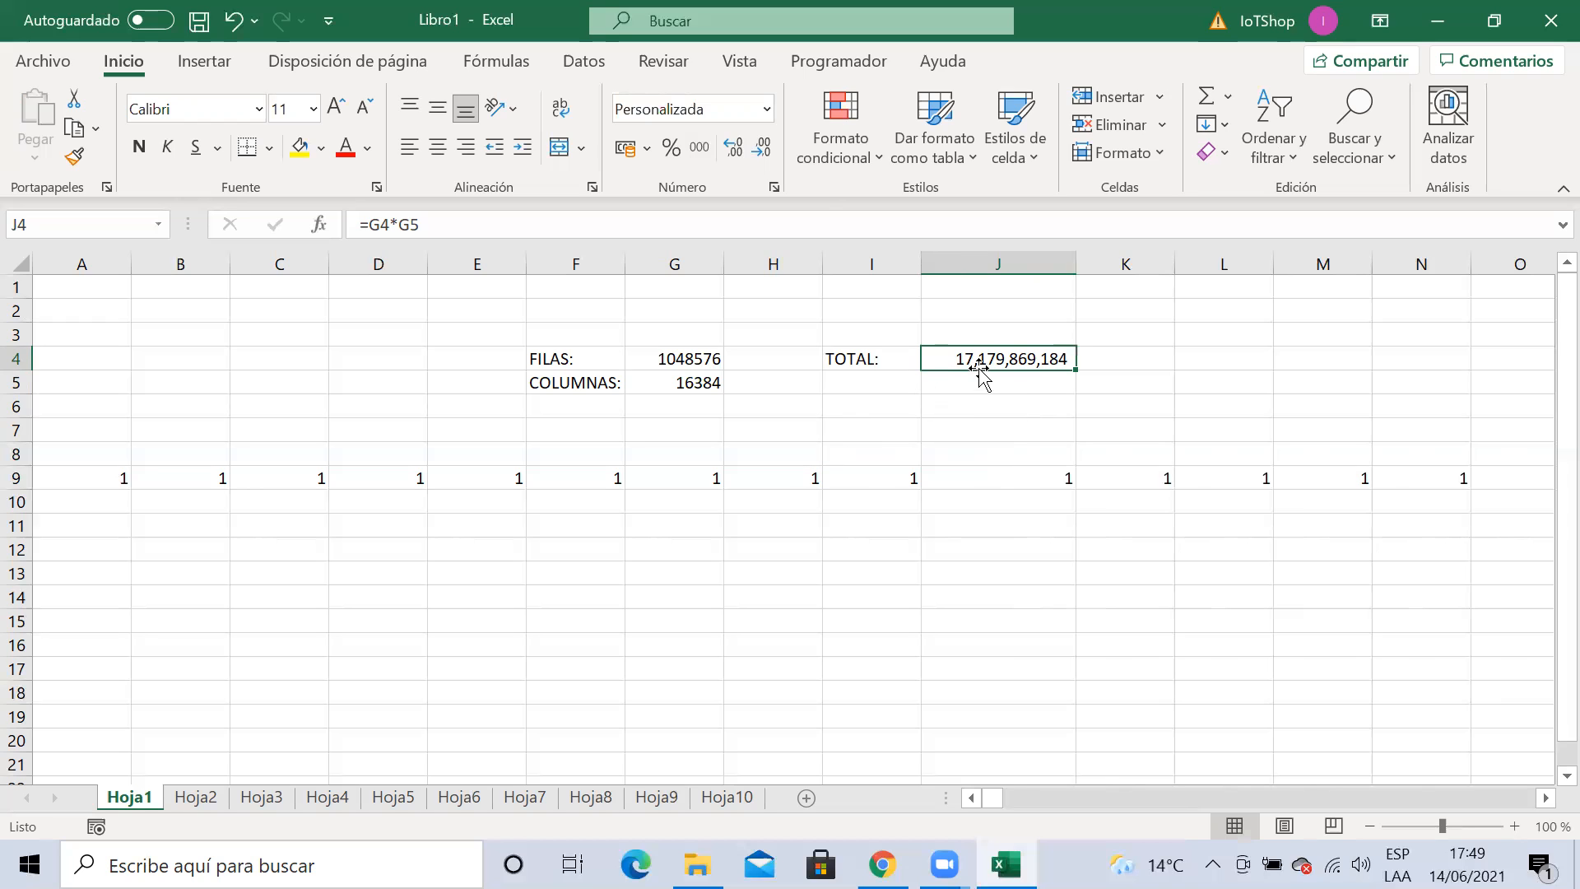
{"action": "left_click", "coordinate": [889, 406]}
{"action": "left_click_drag", "start_coordinate": [959, 415], "coordinate": [1093, 423]}
{"action": "left_click", "coordinate": [1028, 427]}
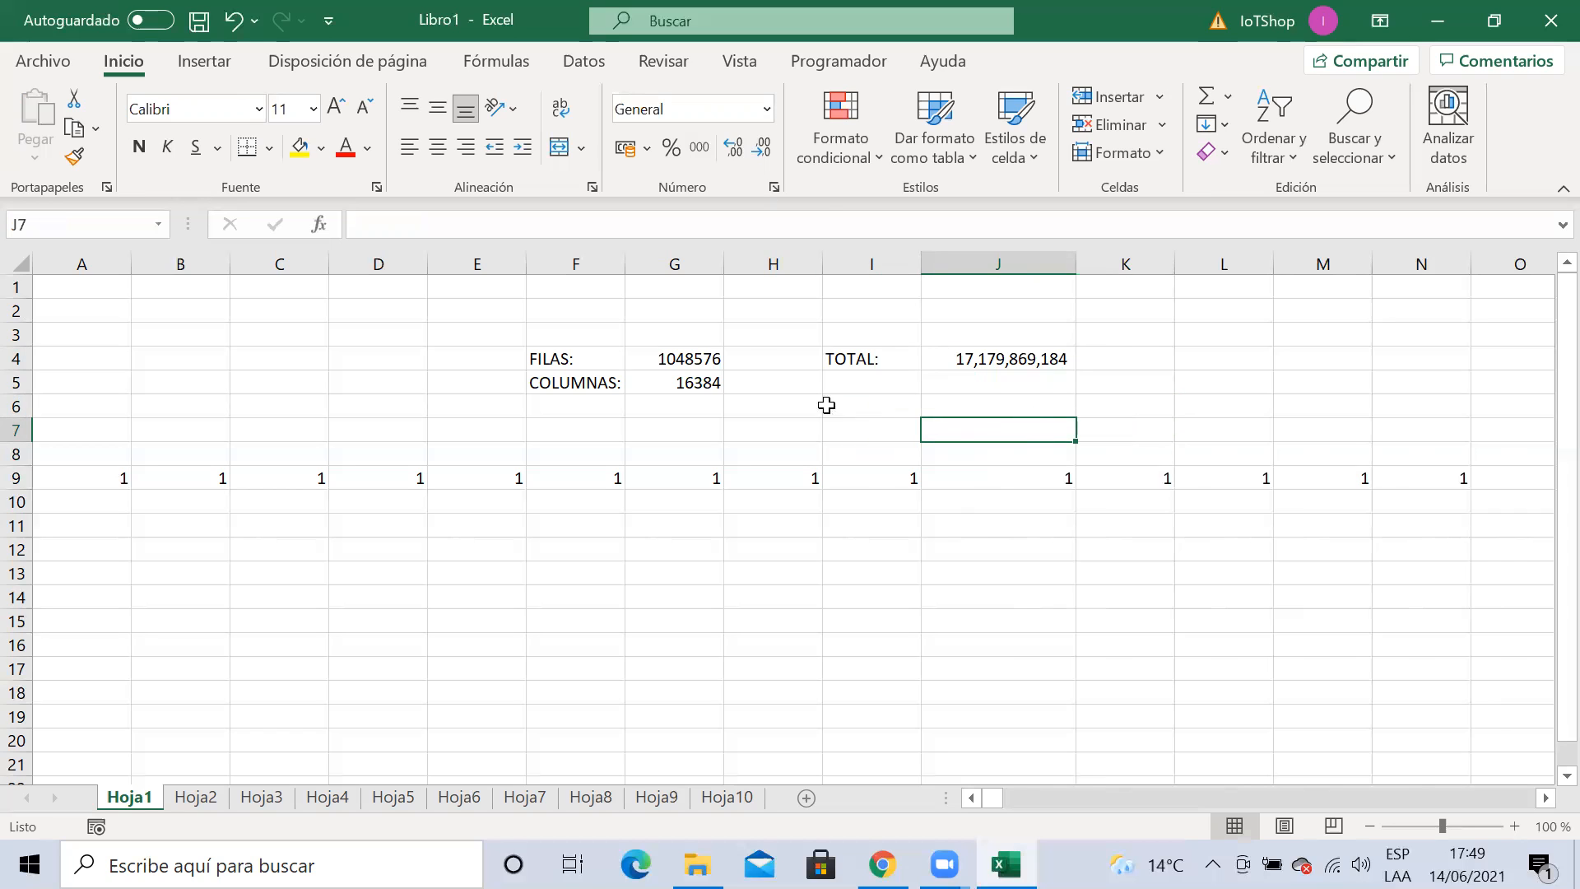
{"action": "left_click", "coordinate": [564, 358]}
{"action": "left_click", "coordinate": [564, 378]}
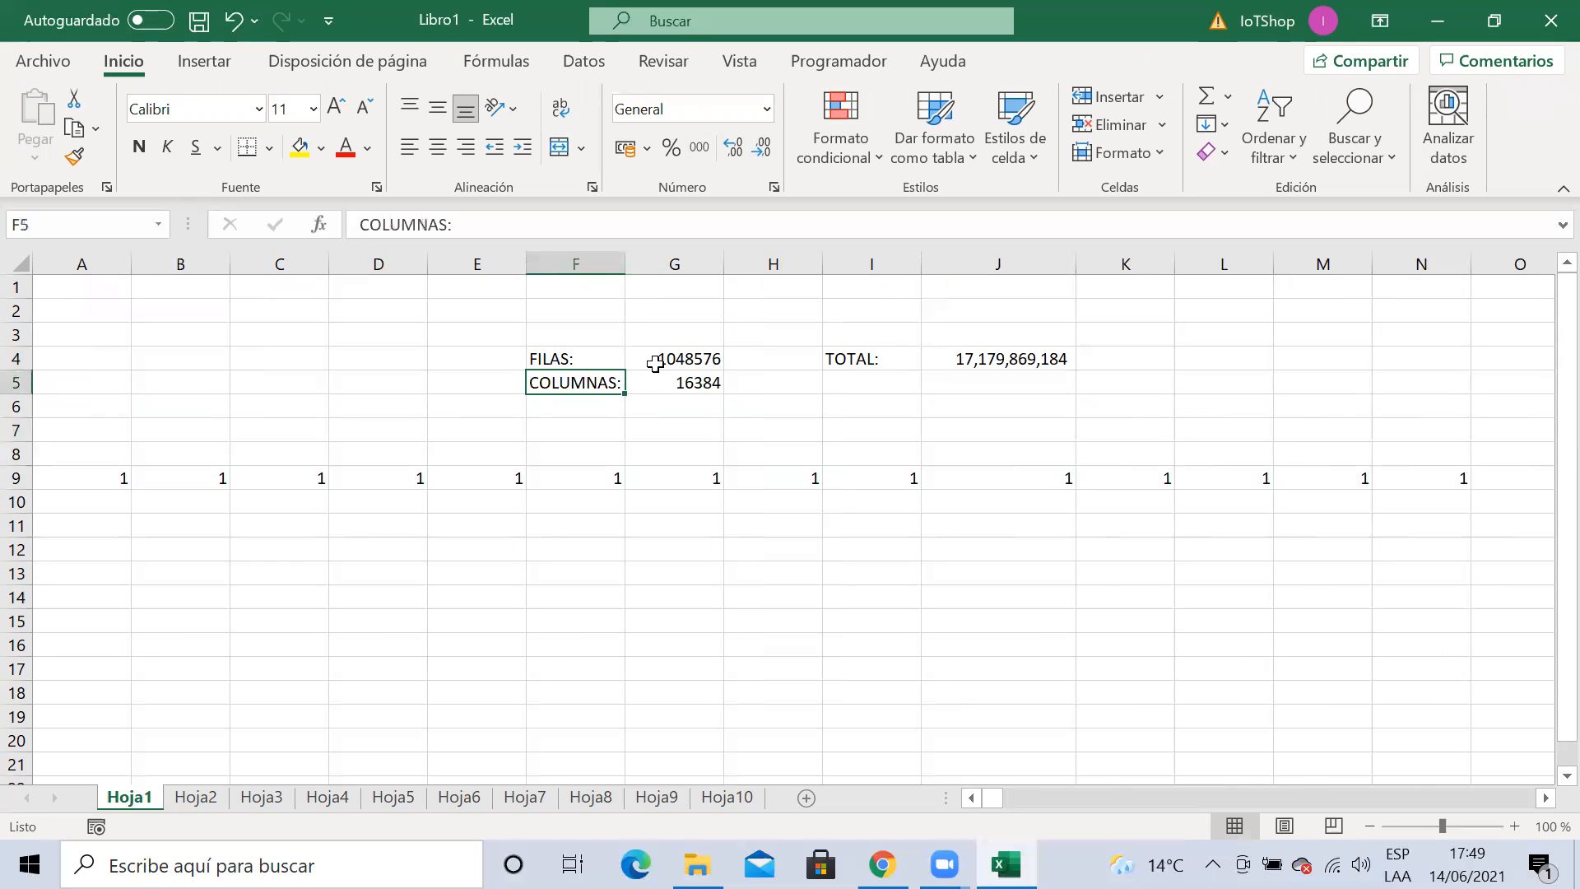
{"action": "left_click", "coordinate": [654, 358]}
{"action": "left_click", "coordinate": [663, 381]}
{"action": "left_click", "coordinate": [576, 387]}
{"action": "left_click", "coordinate": [671, 362]}
{"action": "left_click", "coordinate": [676, 379]}
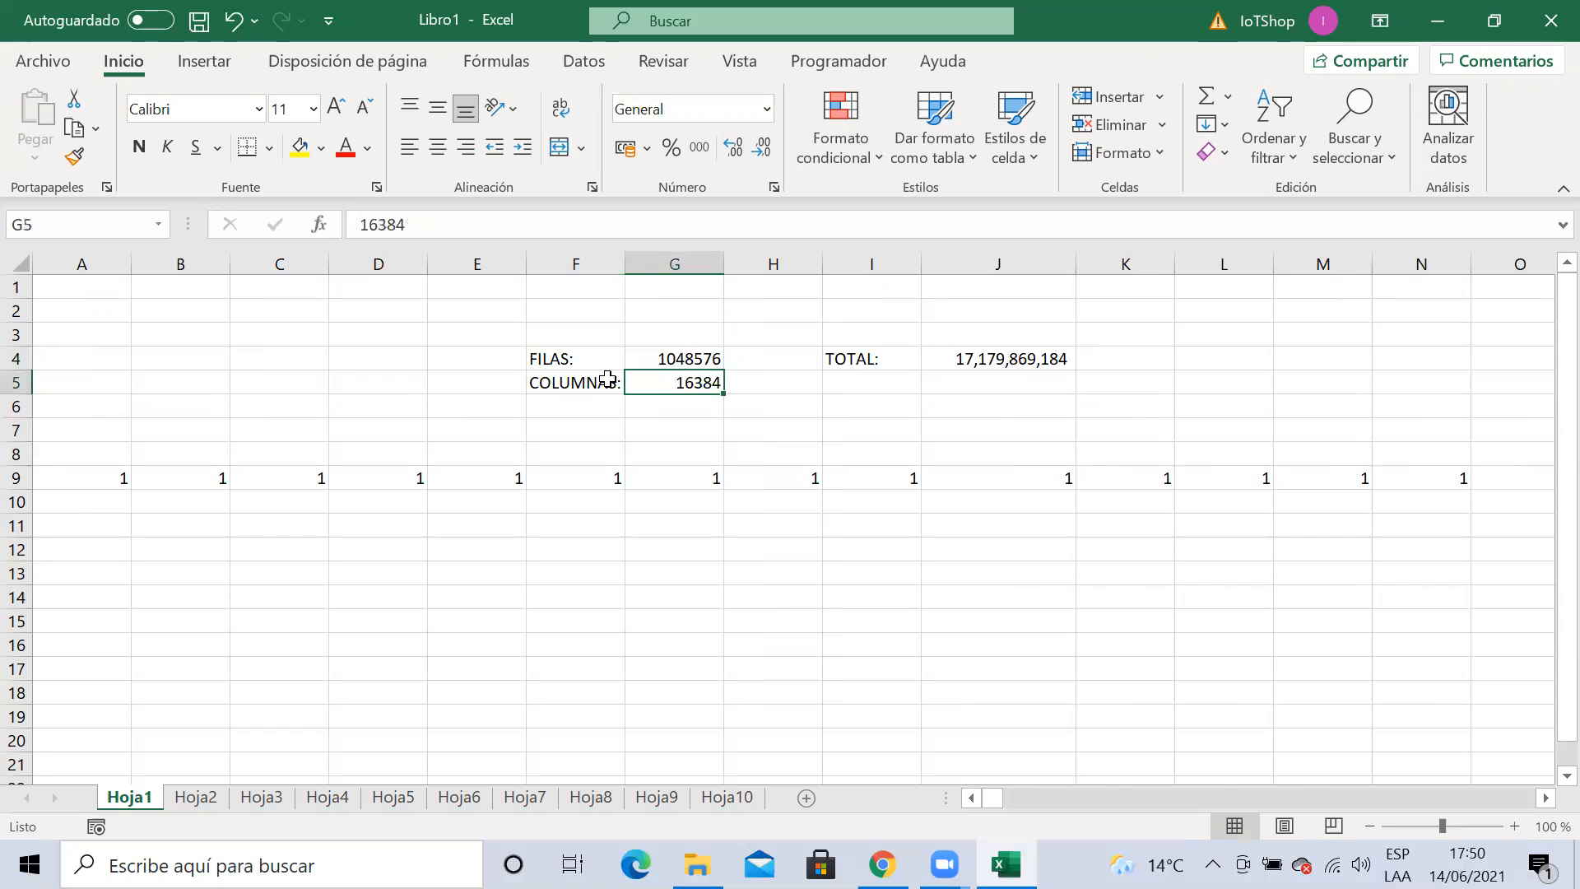
{"action": "left_click", "coordinate": [581, 383]}
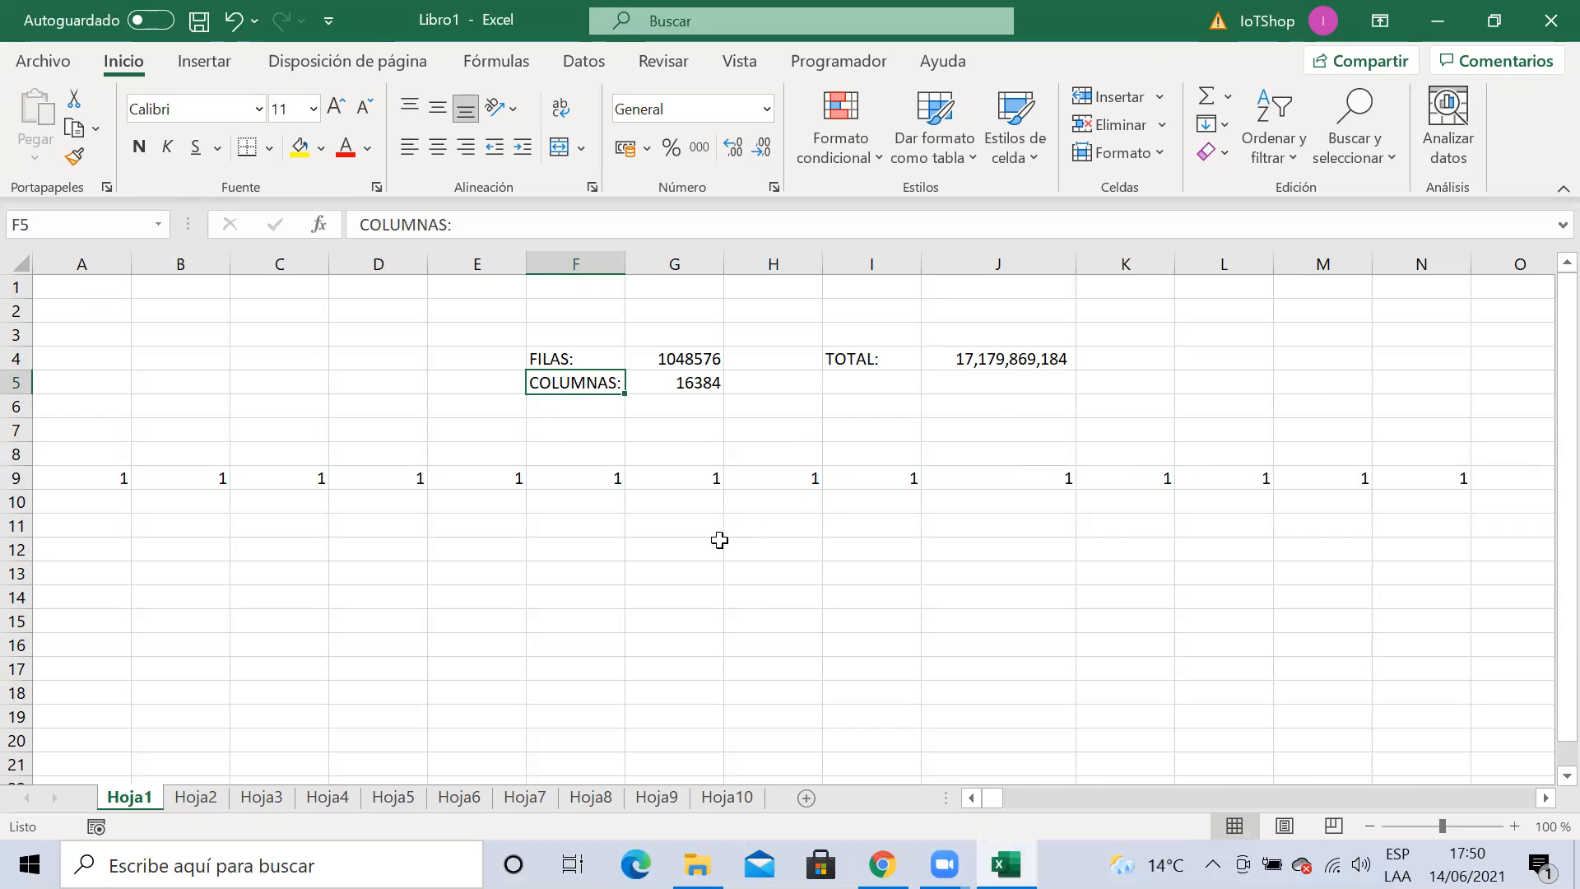
{"action": "left_click", "coordinate": [673, 484]}
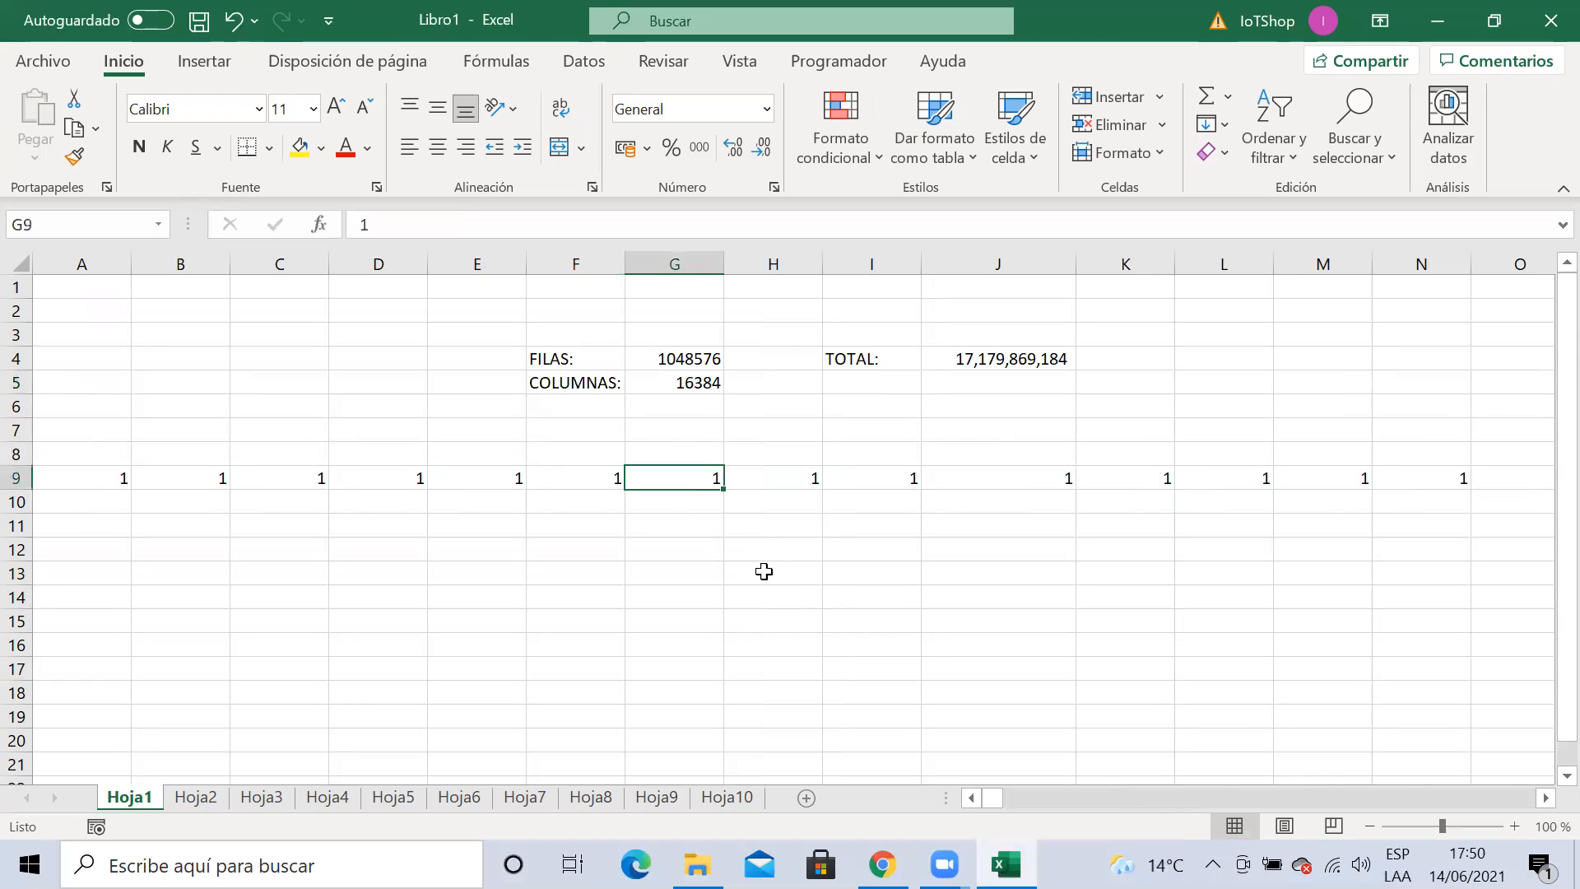
{"action": "left_click", "coordinate": [763, 553]}
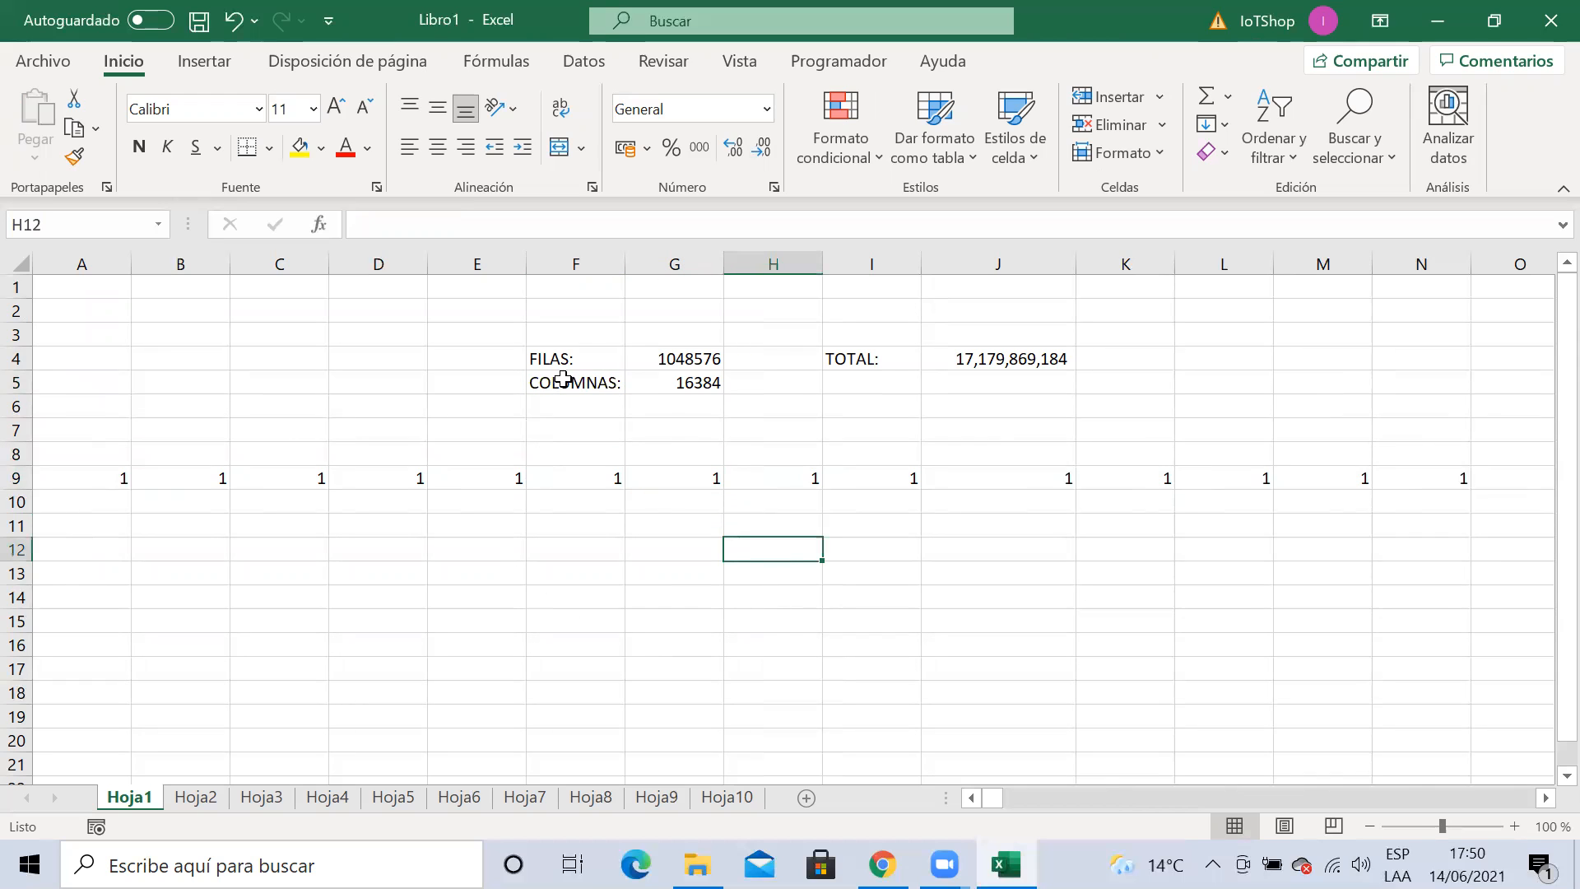
Examine the formula behind the total in J4 and the two cells it references, leaving it as is
{"action": "left_click", "coordinate": [1001, 360]}
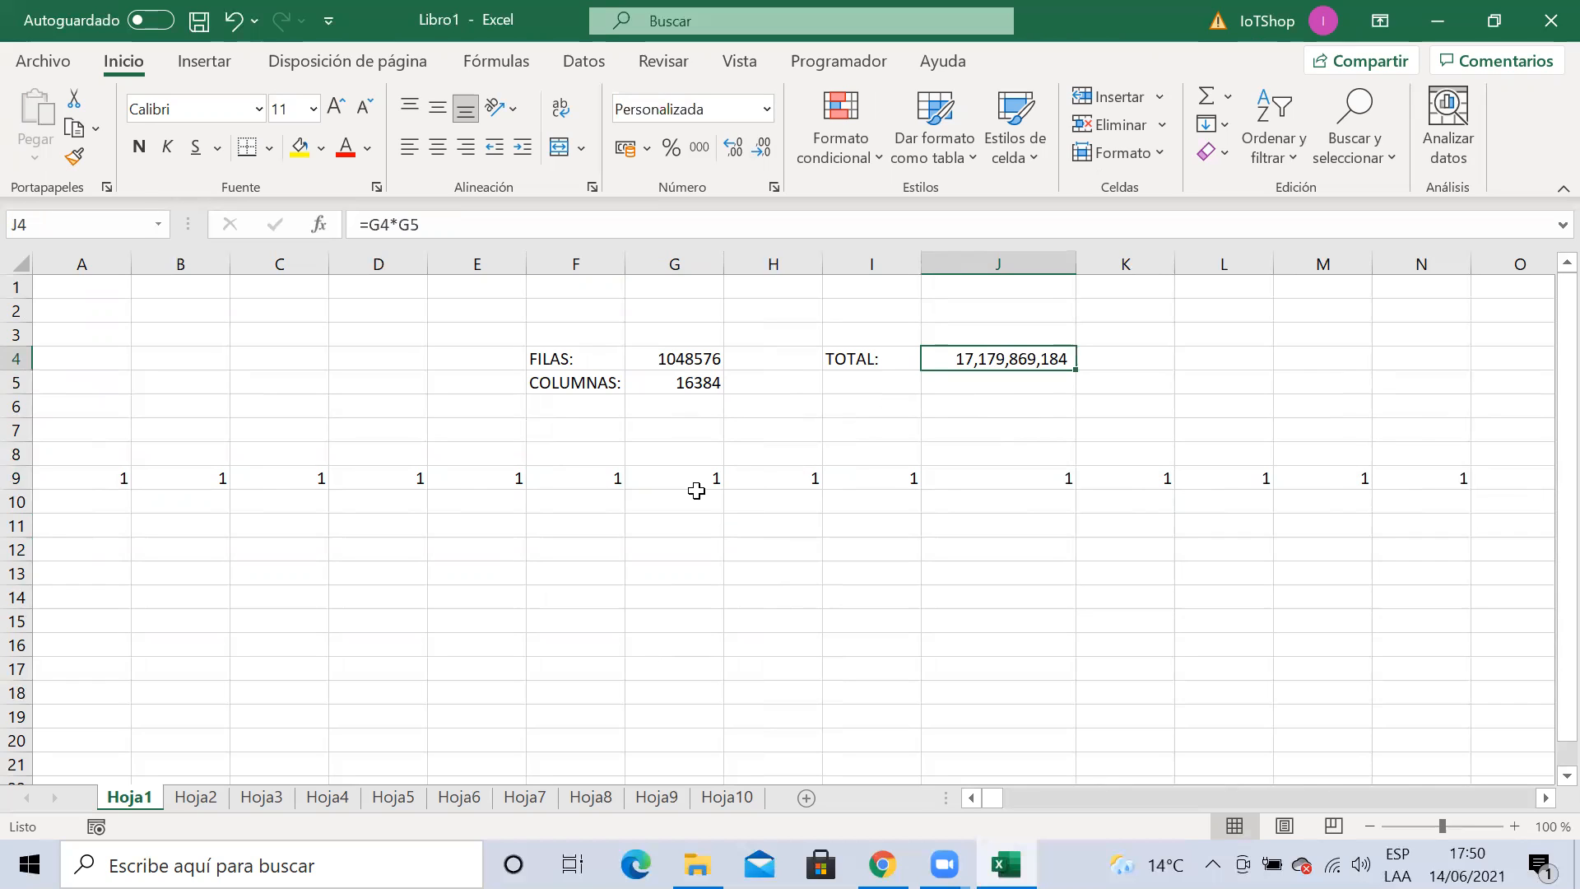
{"action": "key", "text": "XF86AudioRaiseVolume"}
{"action": "key", "text": "XF86AudioRaiseVolume"}
{"action": "key", "text": "XF86AudioRaiseVolume"}
{"action": "left_click", "coordinate": [383, 225]}
{"action": "left_click_drag", "start_coordinate": [382, 225], "coordinate": [356, 224]}
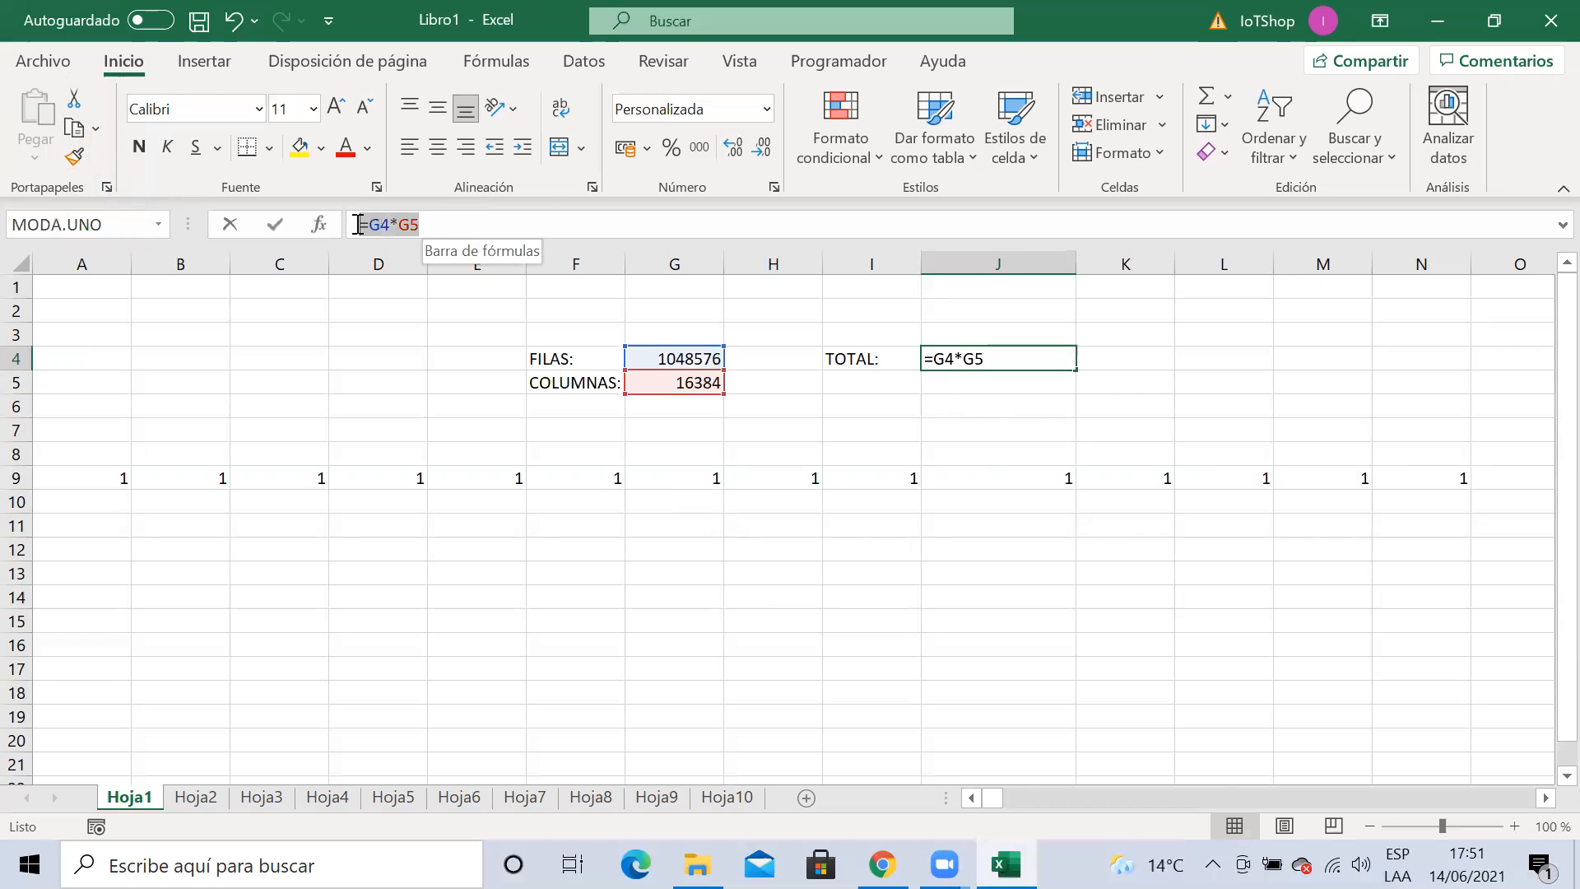
{"action": "left_click", "coordinate": [525, 224]}
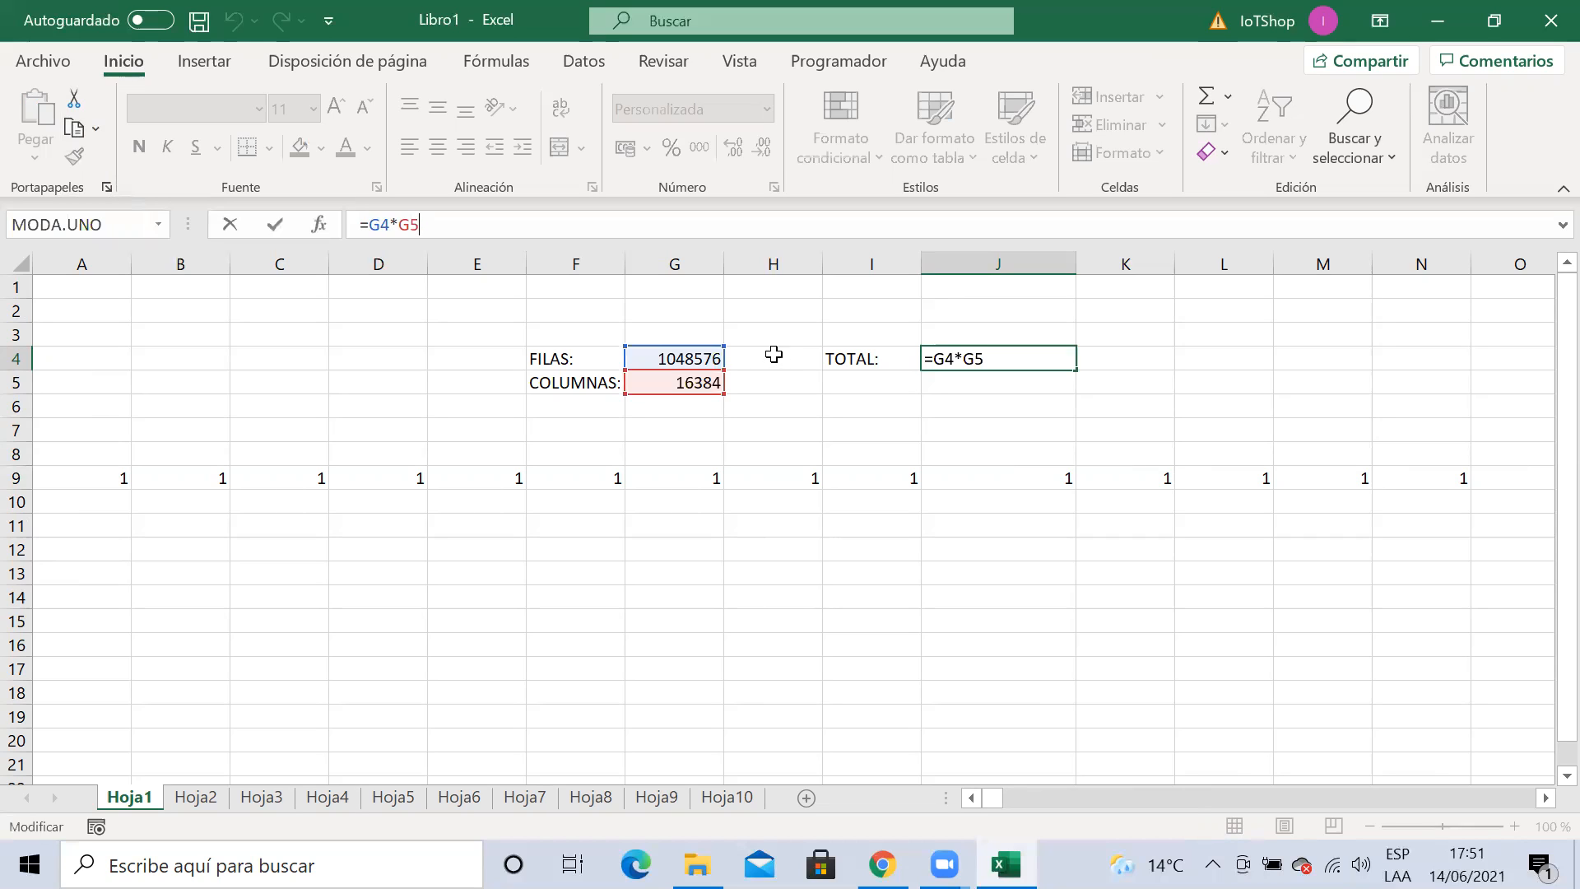
{"action": "left_click", "coordinate": [767, 381]}
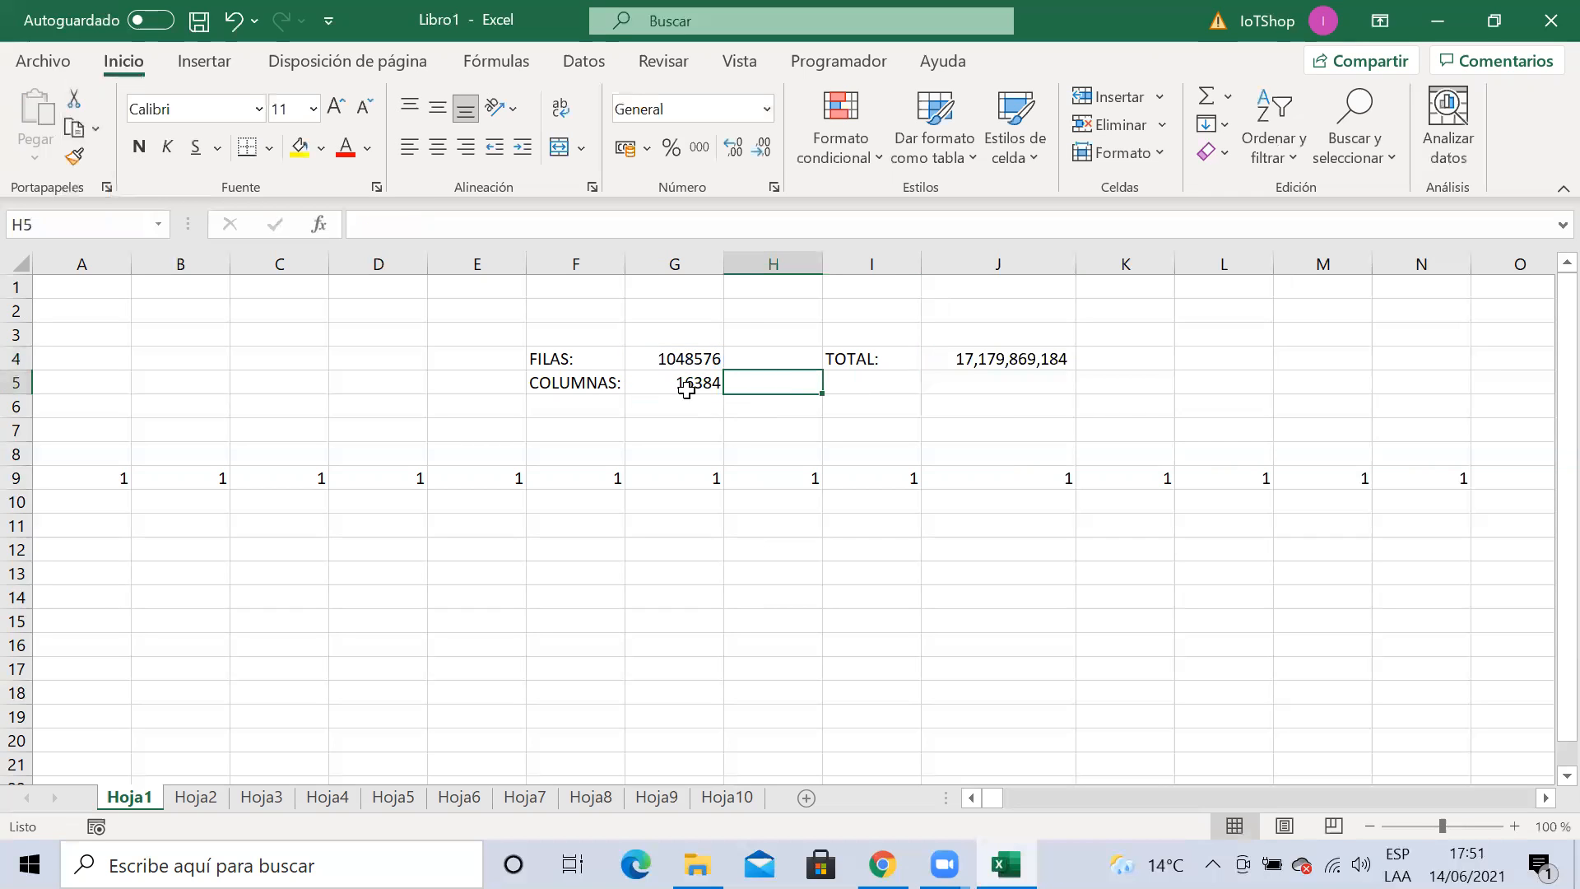
Check the contents of the source cells G4 and G5, and compare them with the total in J4
{"action": "left_click", "coordinate": [690, 357]}
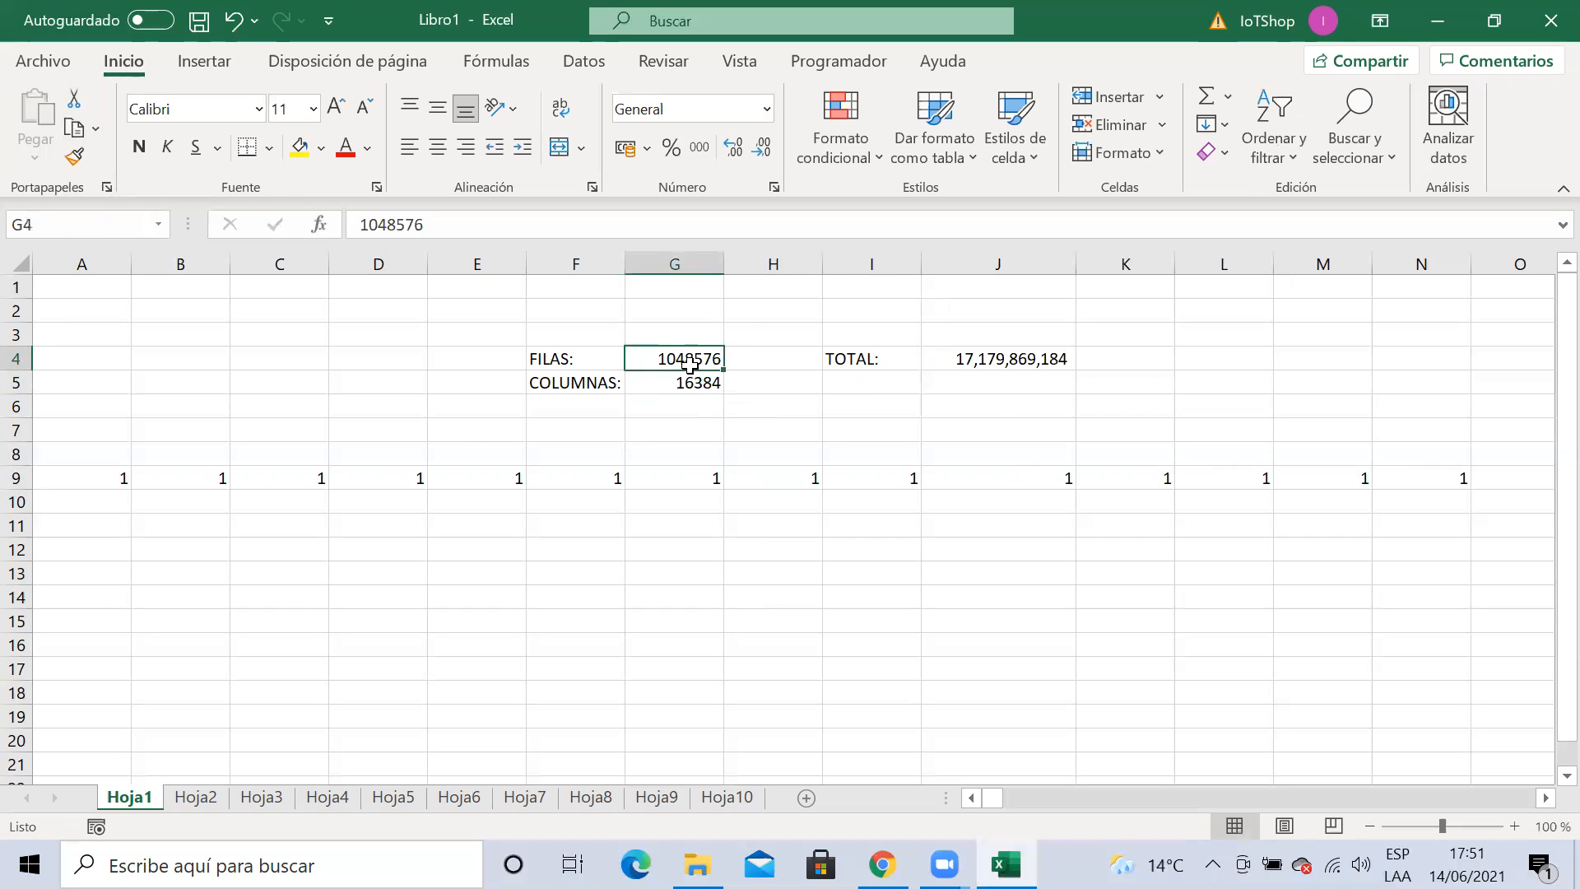
{"action": "left_click", "coordinate": [693, 379]}
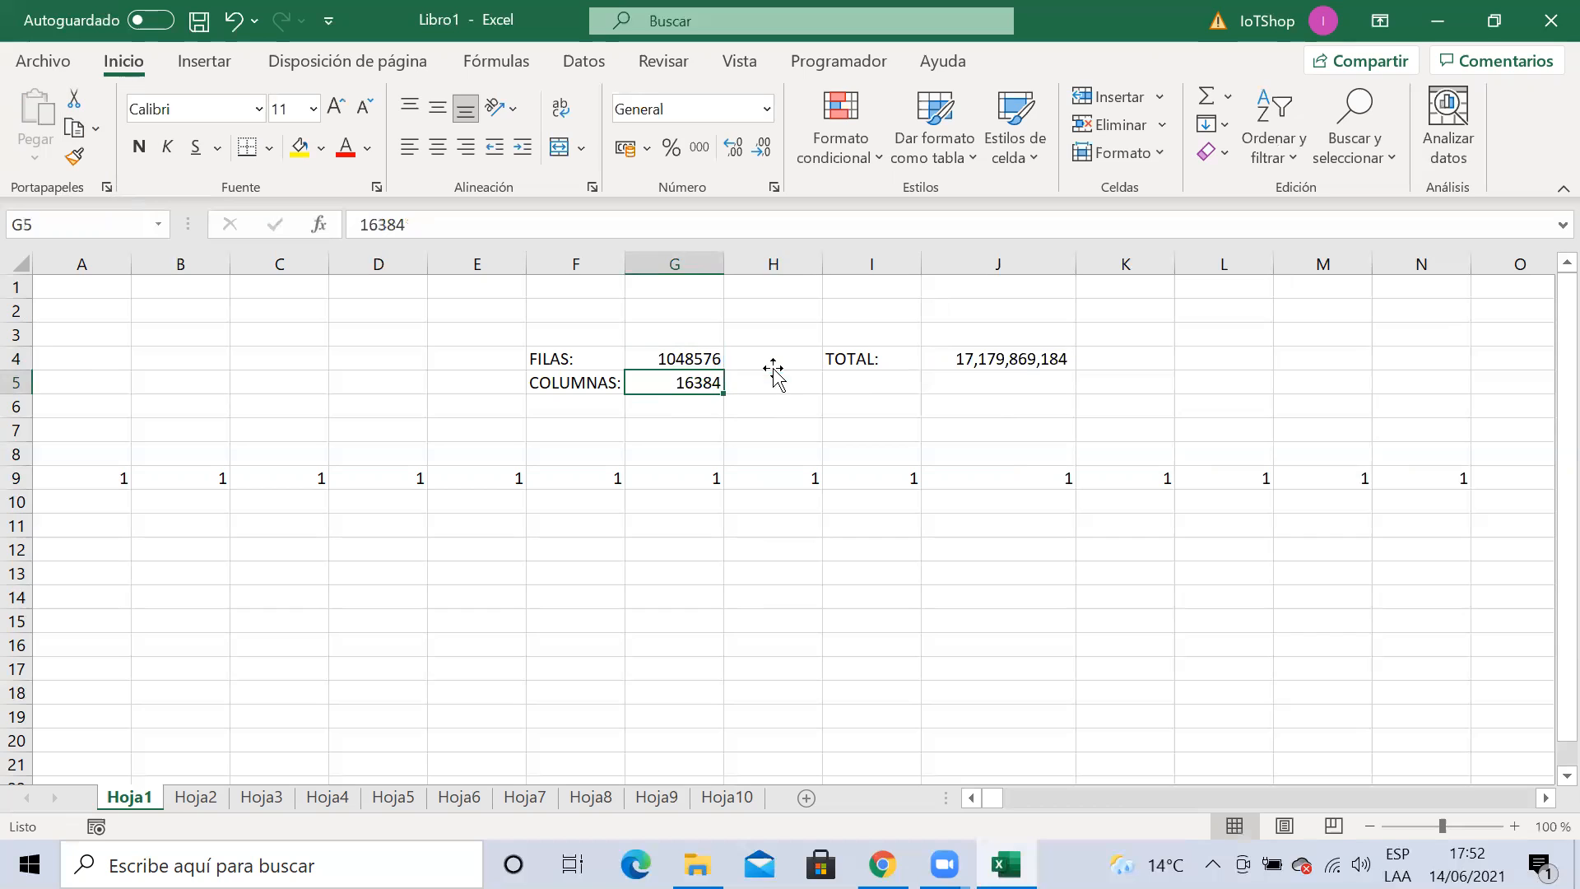
{"action": "left_click", "coordinate": [769, 362]}
{"action": "left_click", "coordinate": [872, 360]}
{"action": "left_click", "coordinate": [975, 361]}
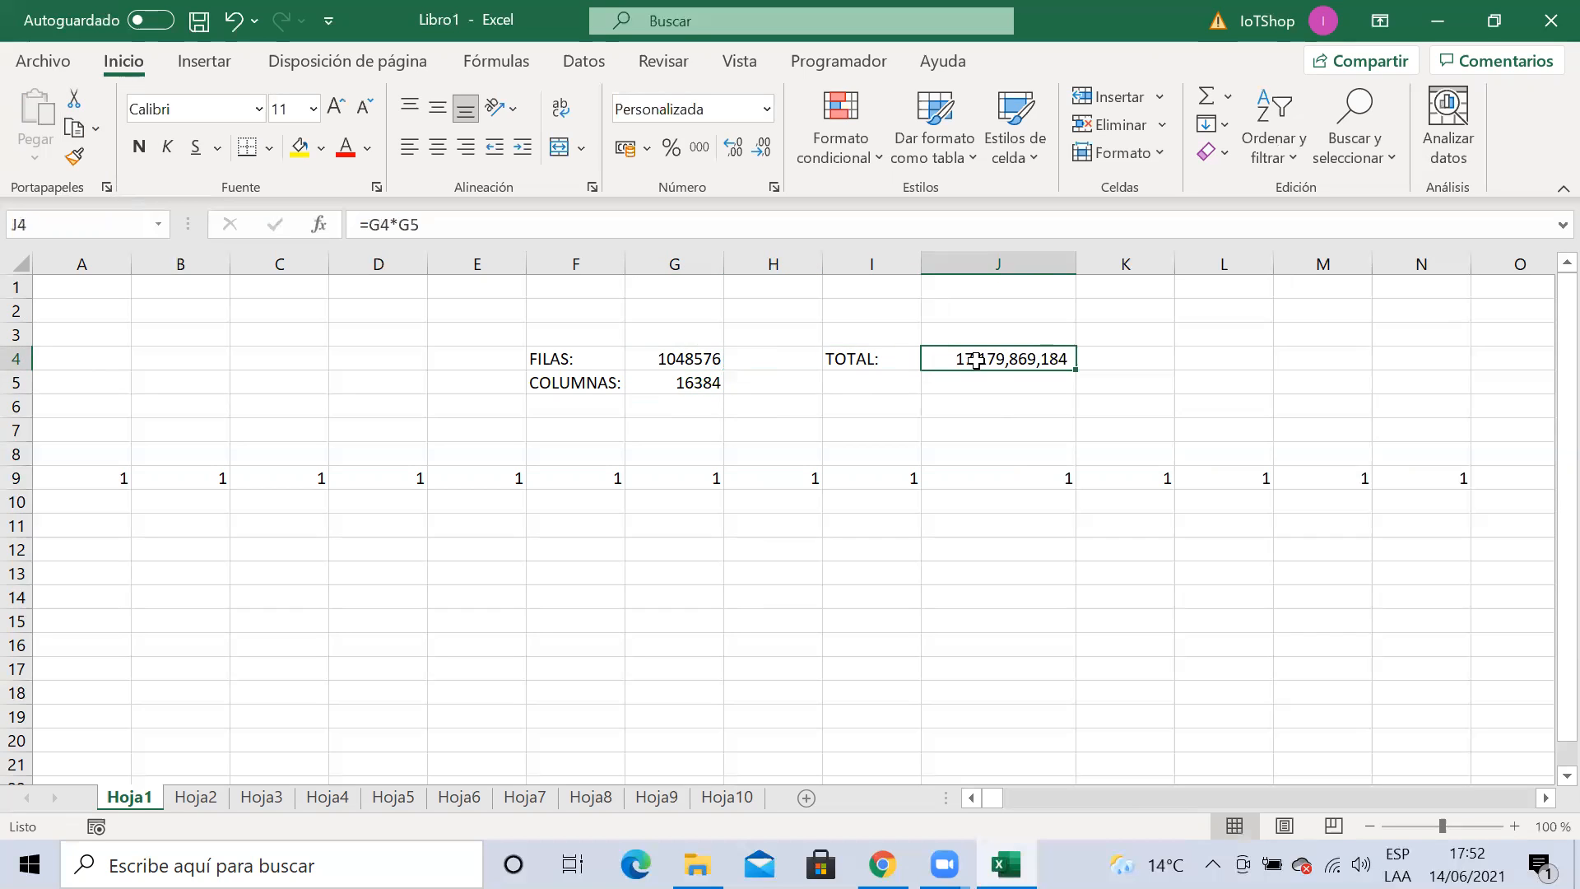
{"action": "left_click", "coordinate": [1137, 376]}
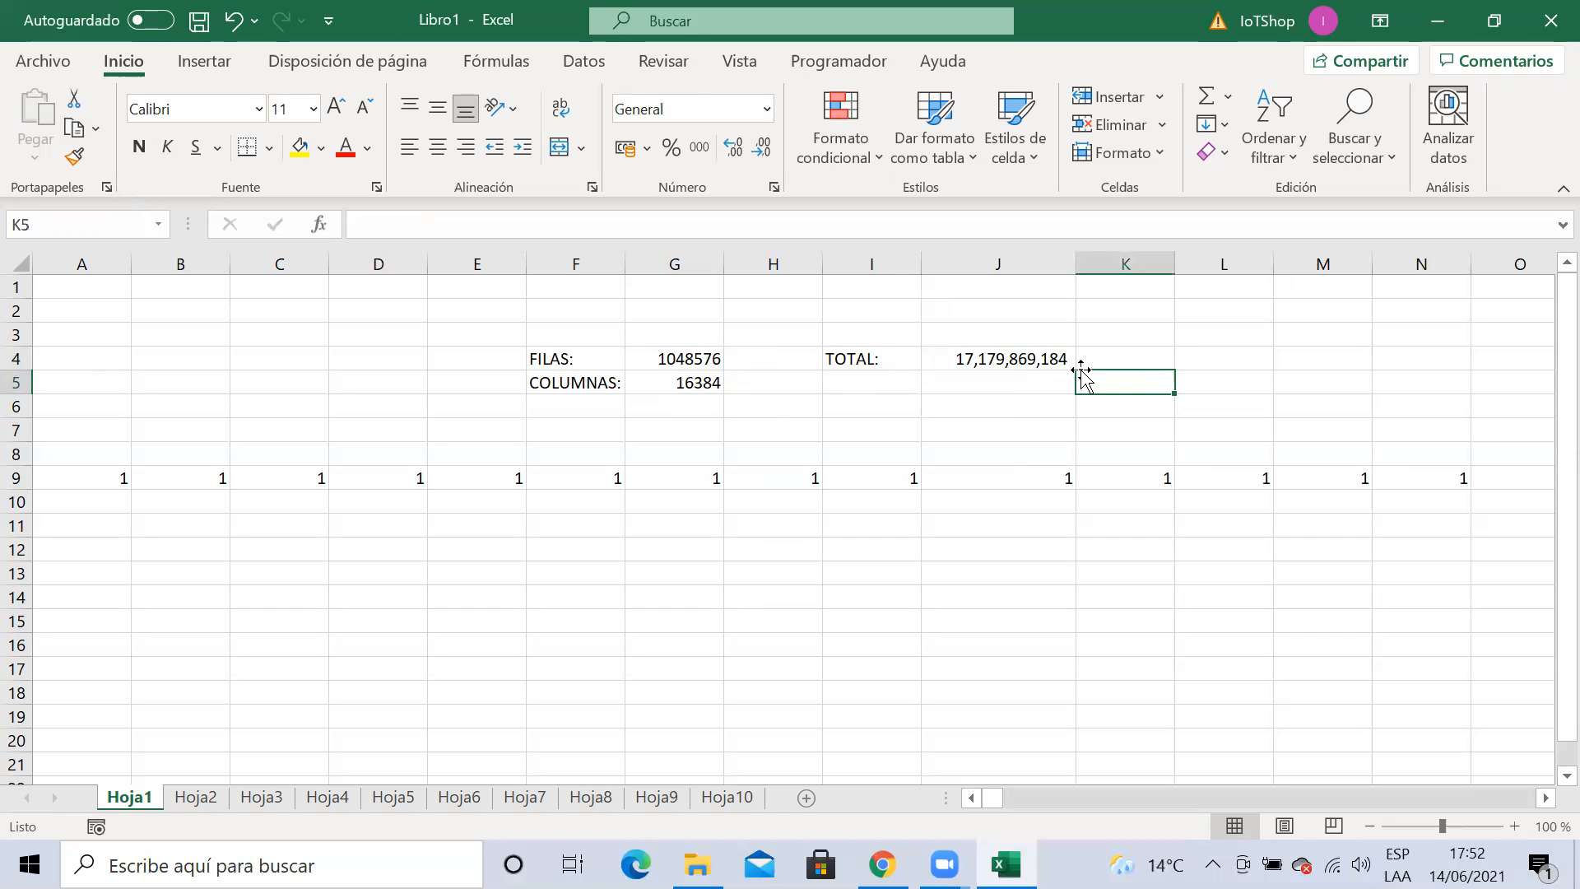
Dismiss the firmware update notification and inspect the J4 formula again without changing it
{"action": "left_click", "coordinate": [1001, 360]}
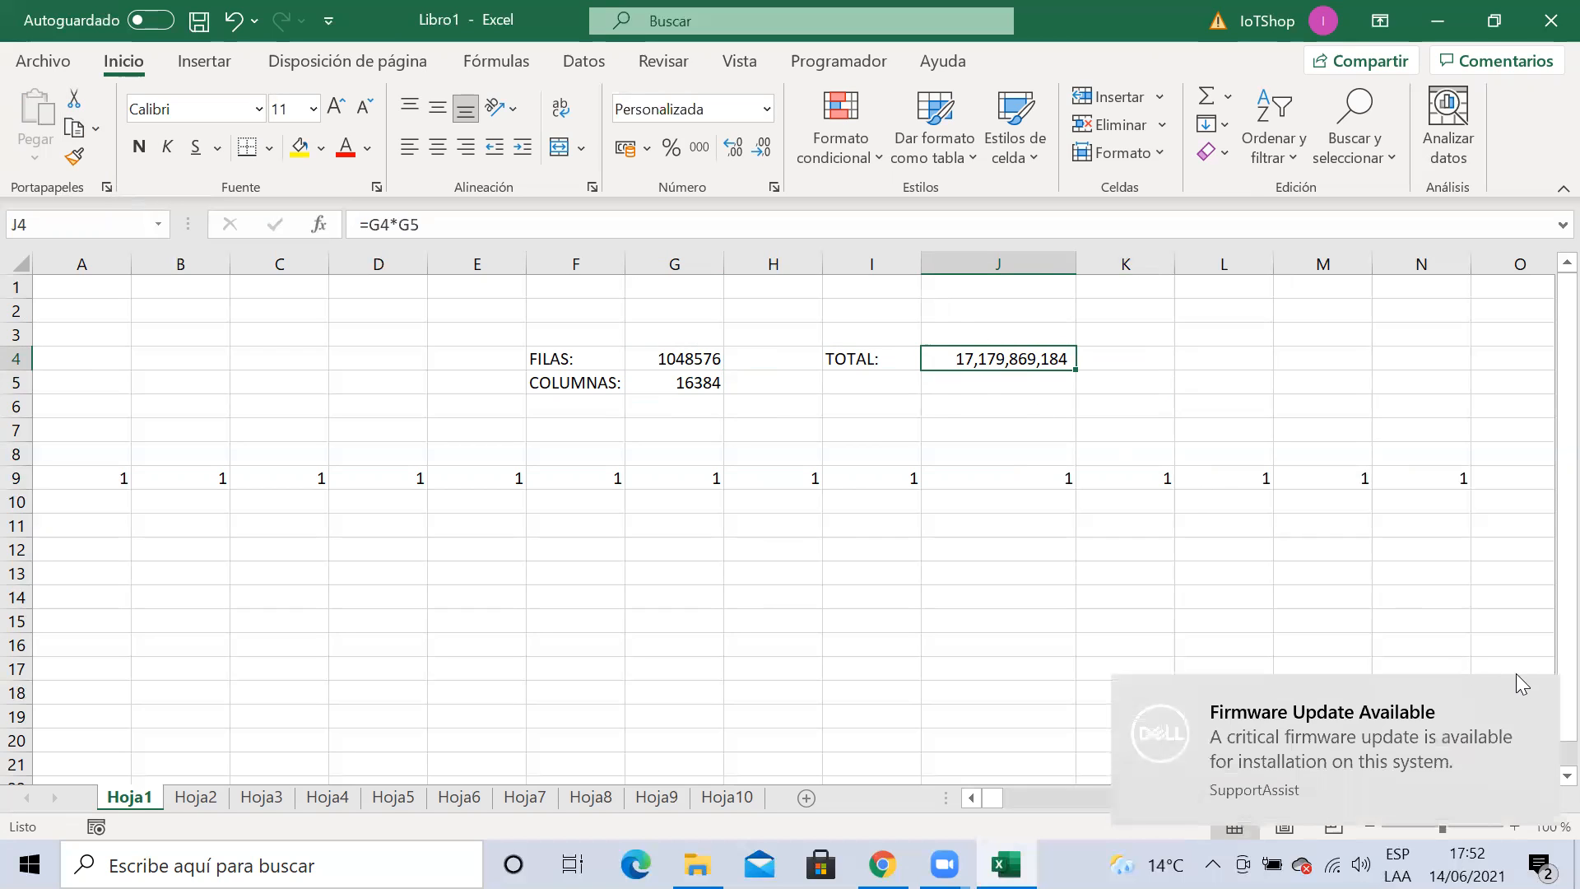
{"action": "left_click", "coordinate": [1532, 696]}
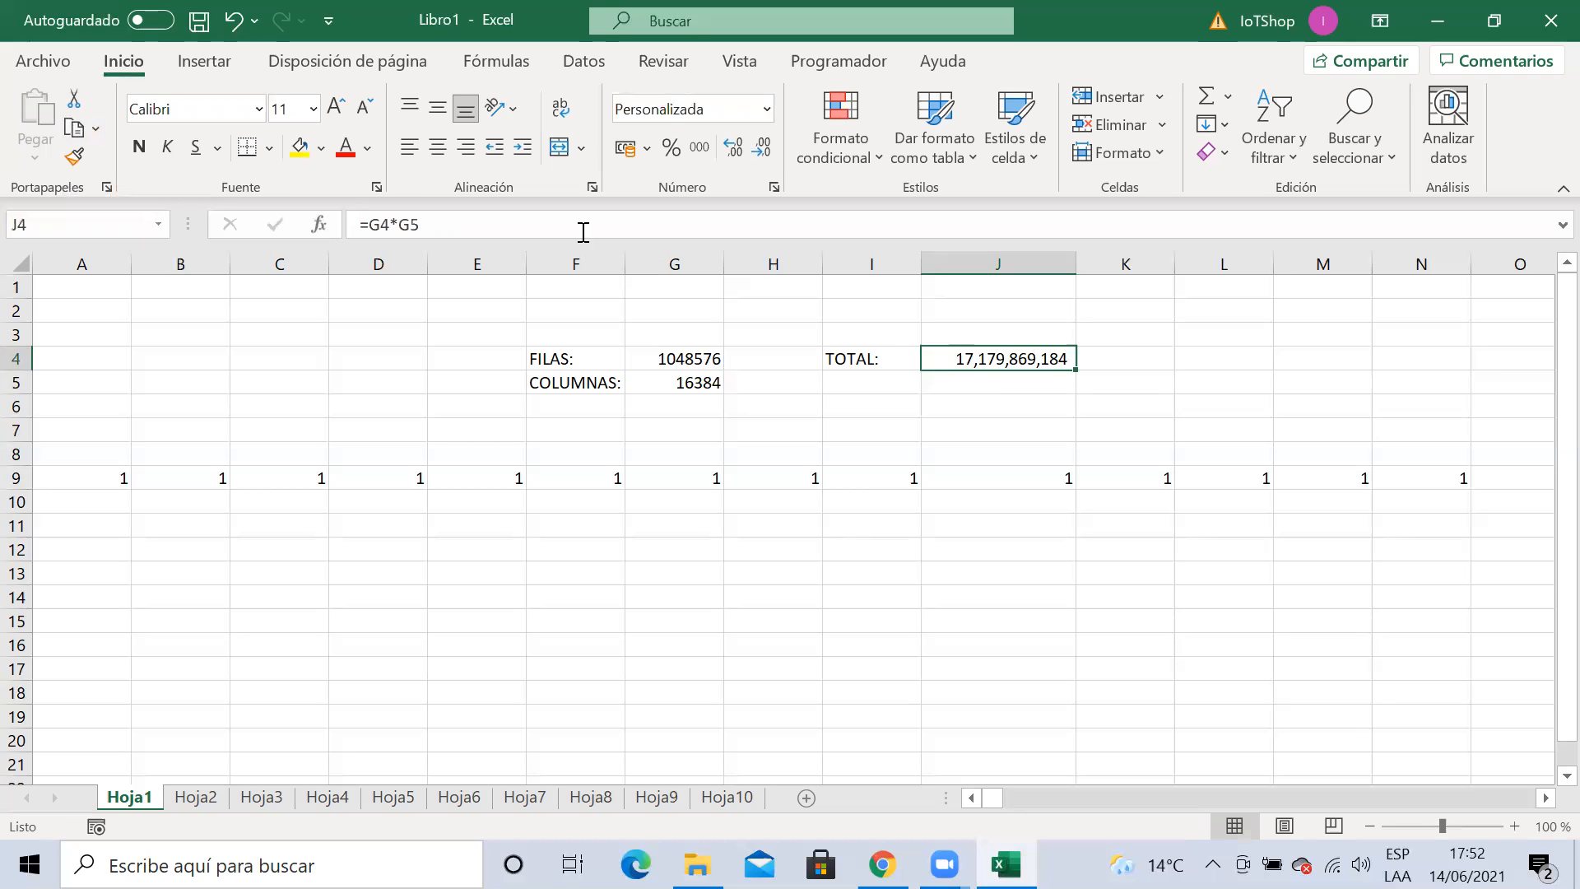
{"action": "left_click_drag", "start_coordinate": [418, 224], "coordinate": [354, 224]}
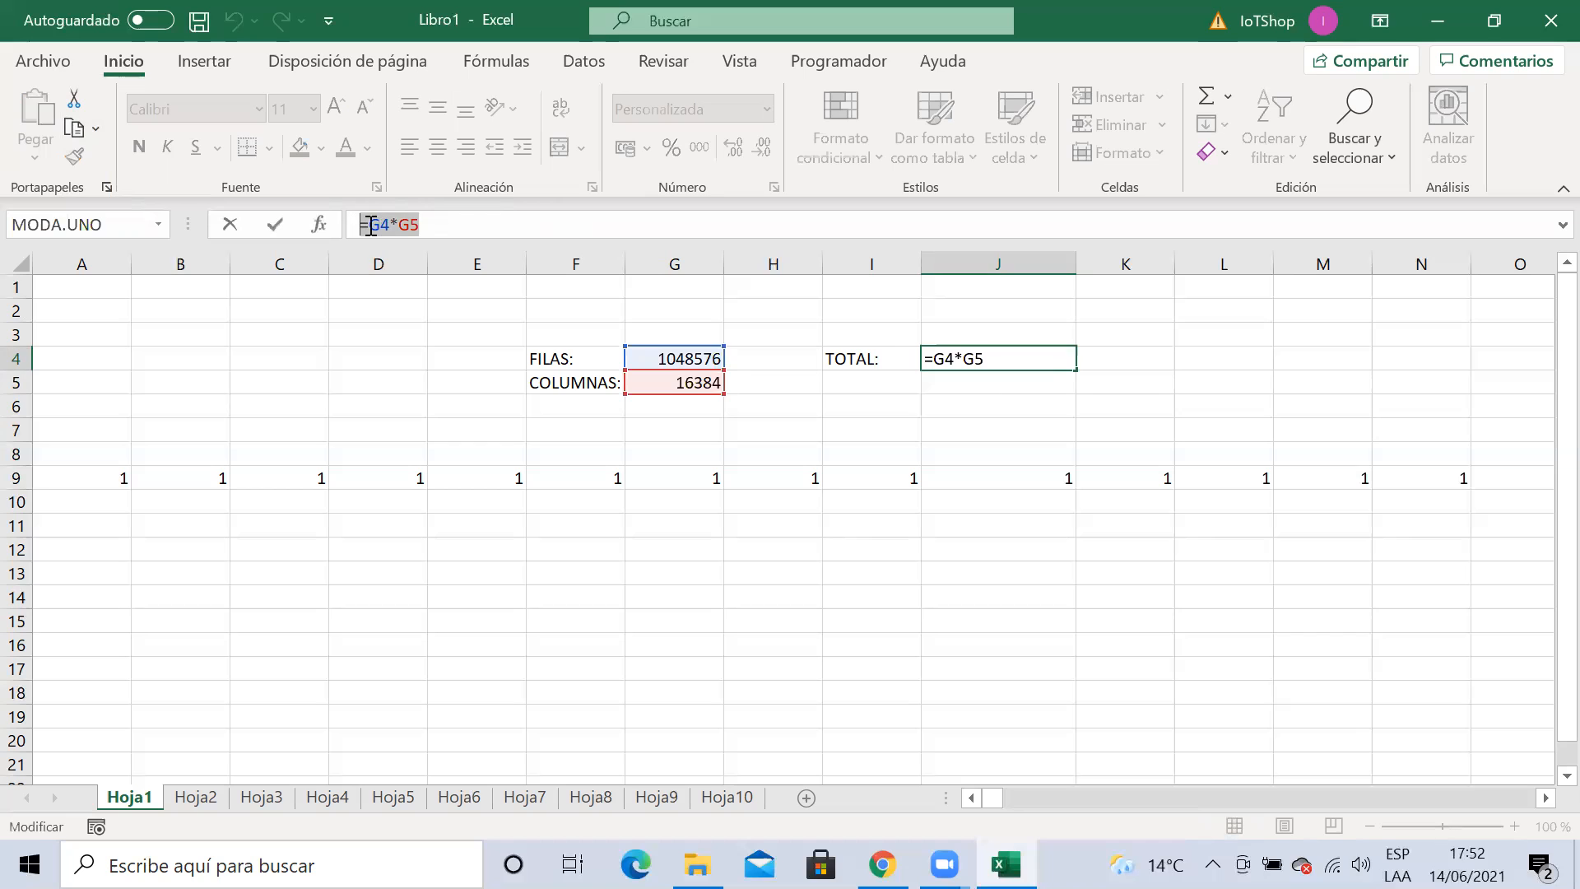
{"action": "left_click", "coordinate": [459, 230]}
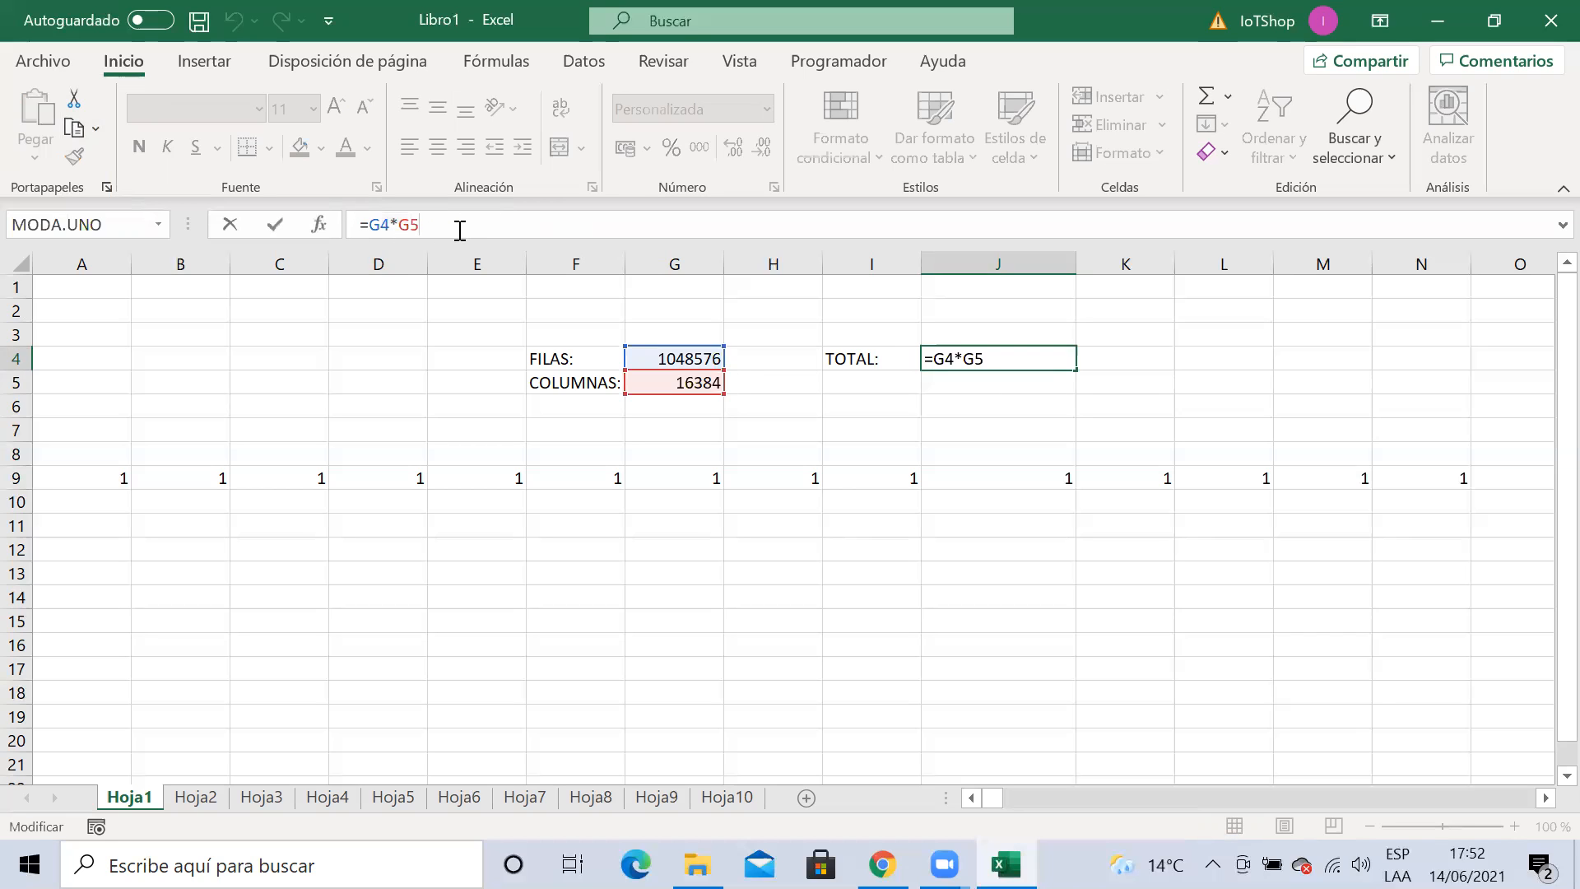
{"action": "left_click", "coordinate": [990, 411]}
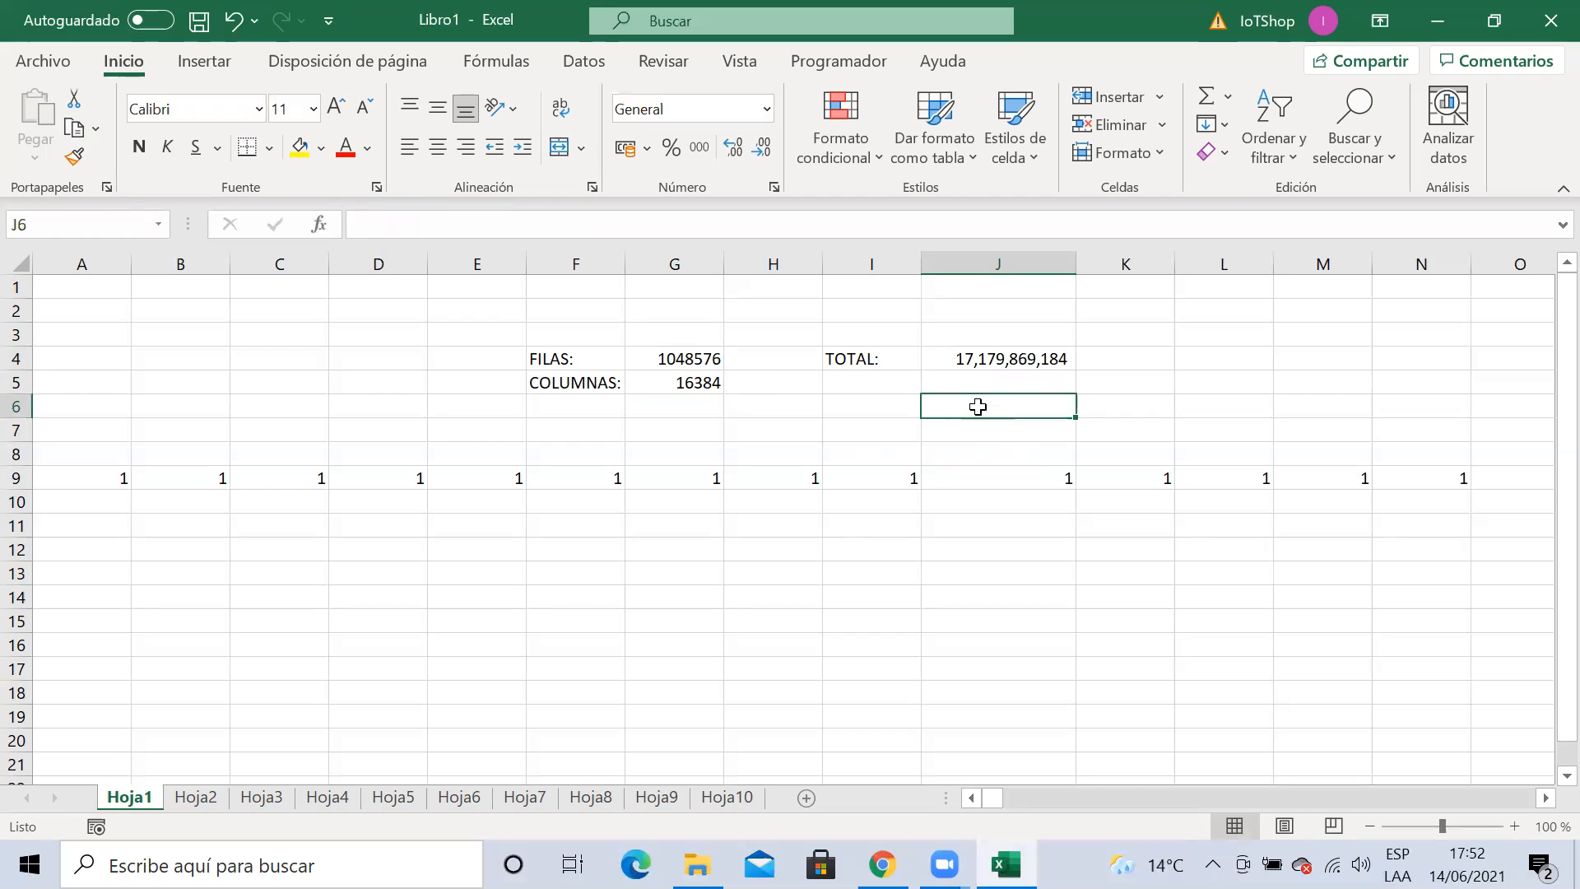
{"action": "left_click", "coordinate": [981, 359]}
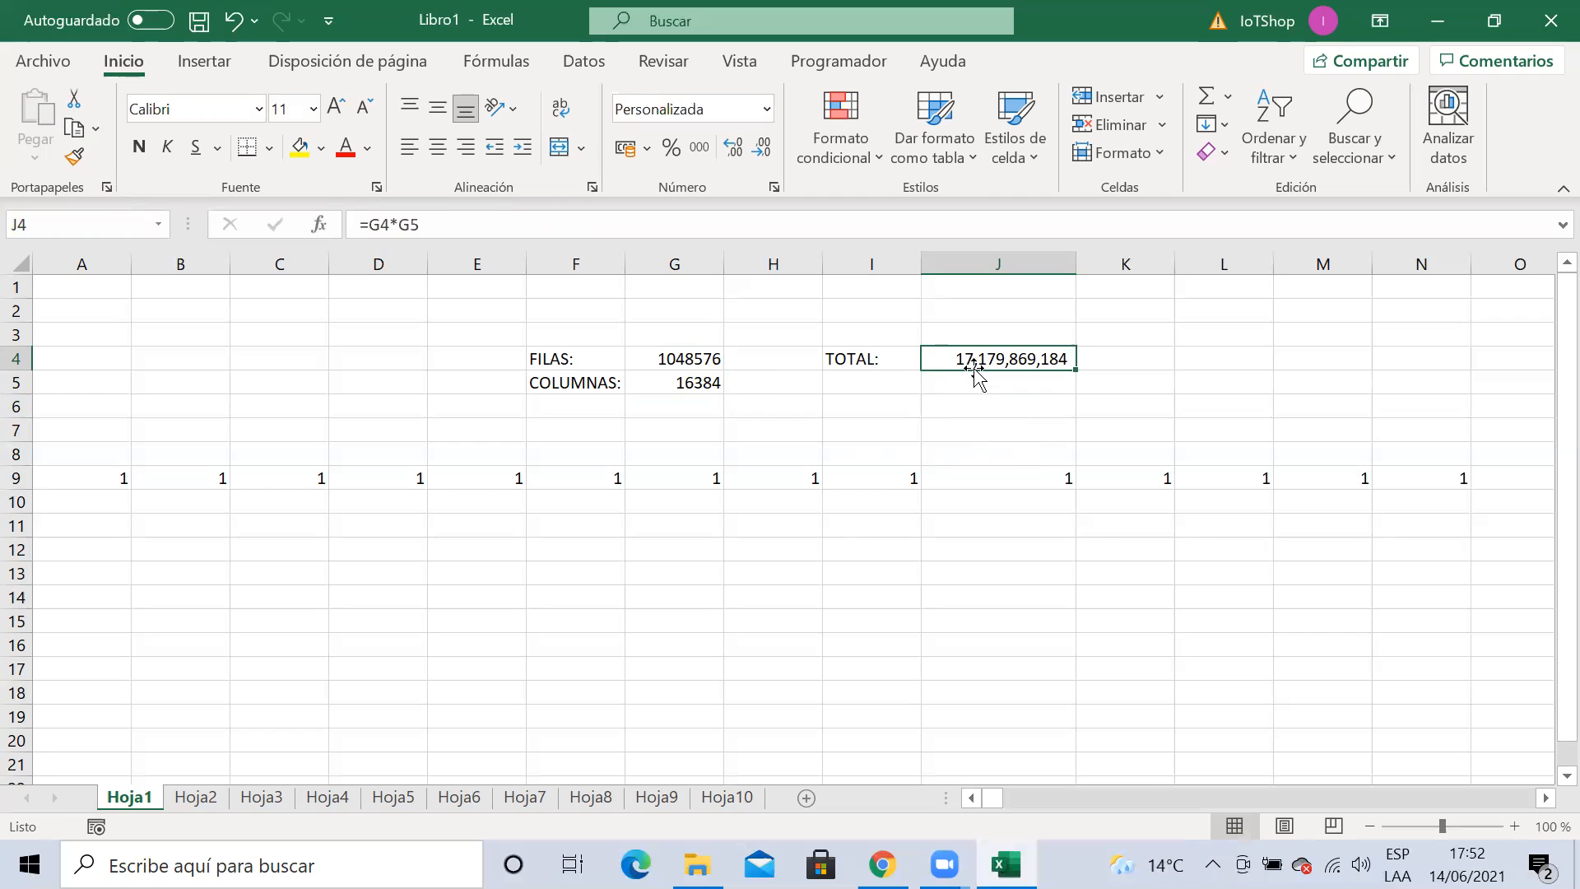
Select the total in J4 and check its multiplication formula against the neighbouring cells
{"action": "left_click", "coordinate": [981, 381]}
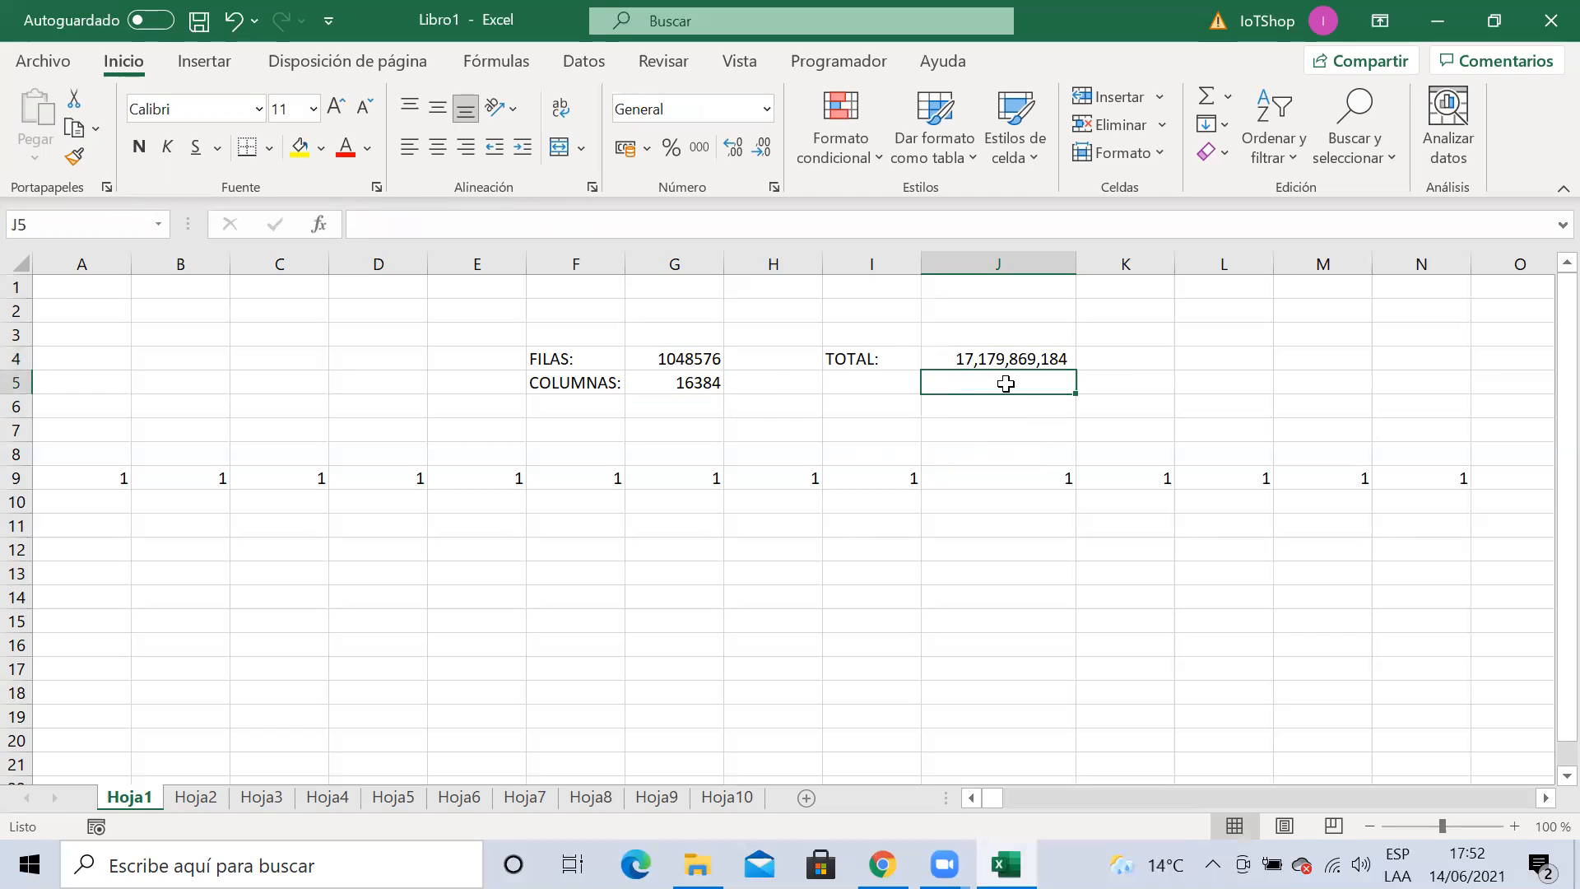
{"action": "left_click", "coordinate": [1114, 352]}
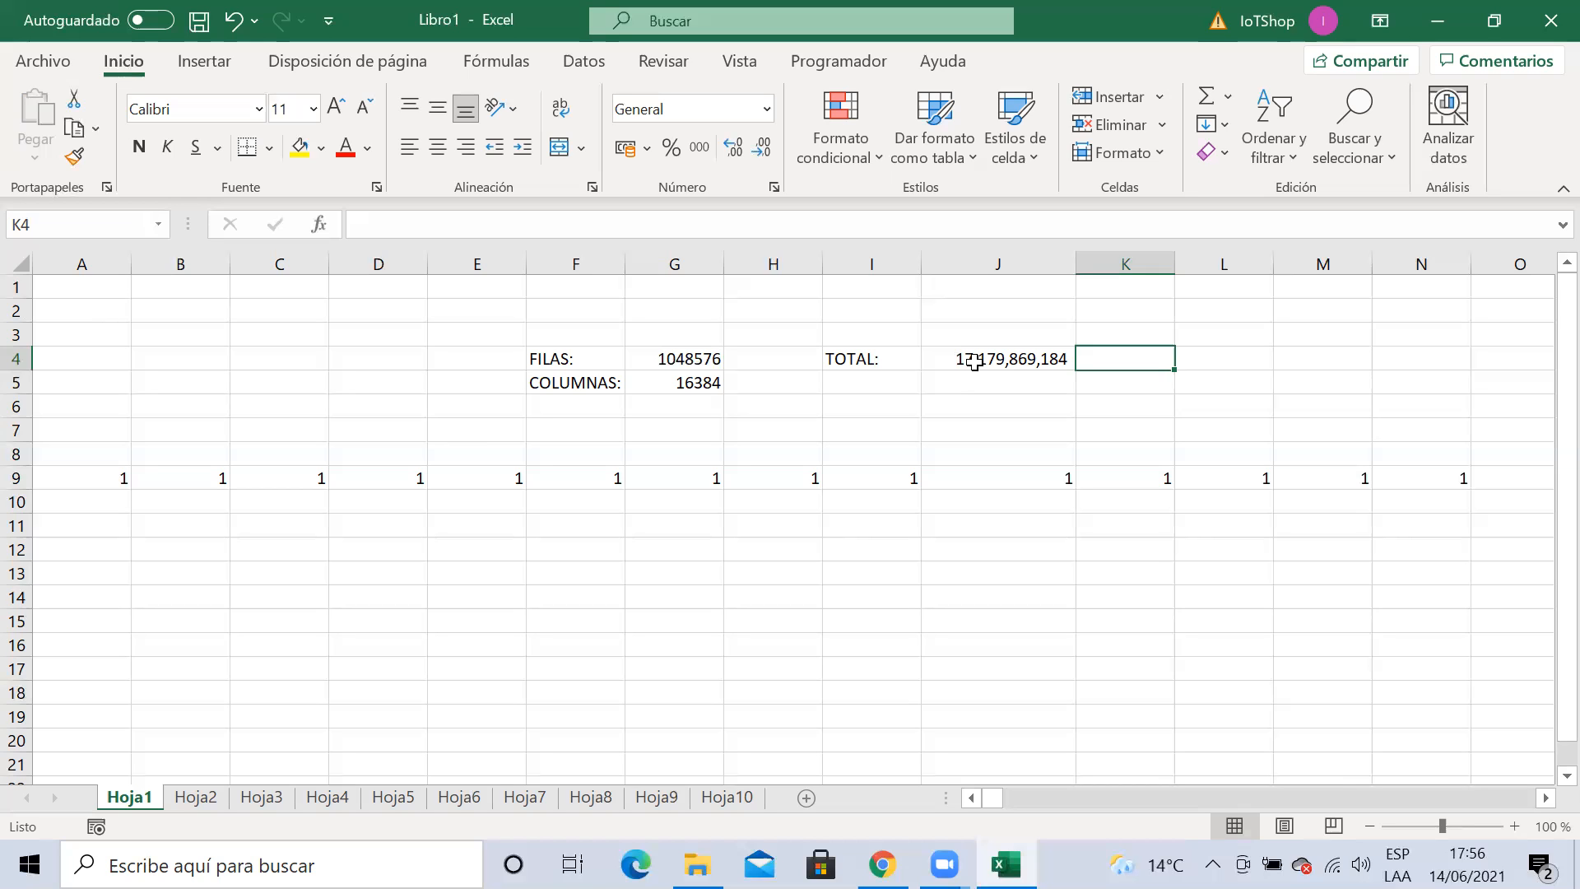
{"action": "left_click", "coordinate": [974, 362]}
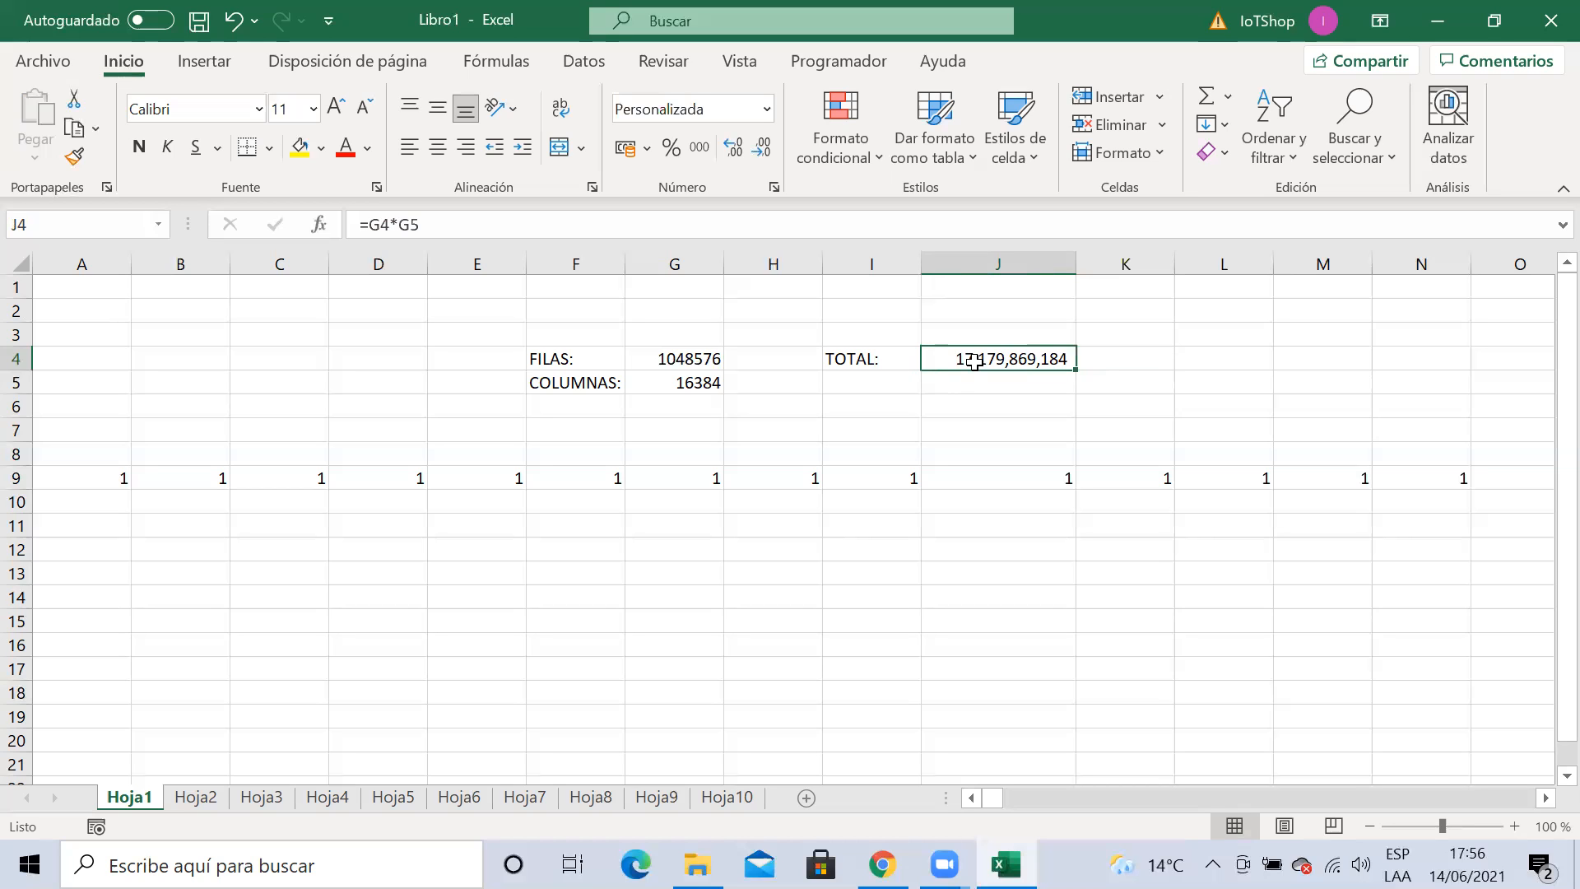
{"action": "key", "text": "Right"}
{"action": "key", "text": "Left"}
{"action": "key", "text": "Right"}
{"action": "key", "text": "Left"}
Select five adjacent empty cells in row 12, from F12 through J12
{"action": "left_click", "coordinate": [798, 384]}
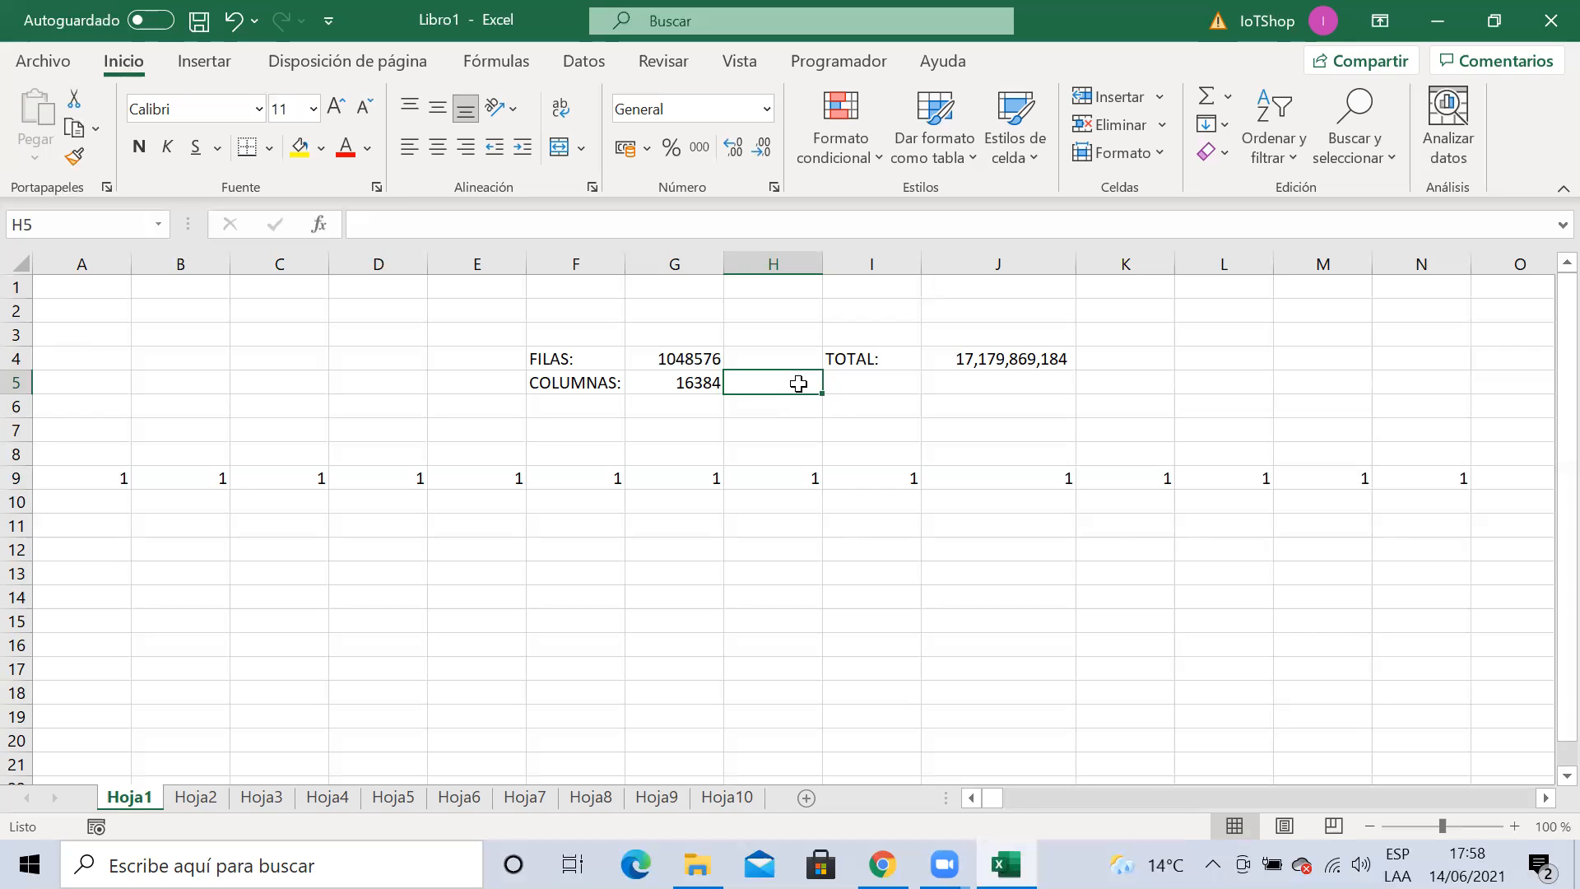
{"action": "key", "text": "Down"}
{"action": "key", "text": "Down"}
{"action": "key", "text": "Down"}
{"action": "key", "text": "Down"}
{"action": "key", "text": "Down"}
{"action": "key", "text": "Down"}
{"action": "key", "text": "Down"}
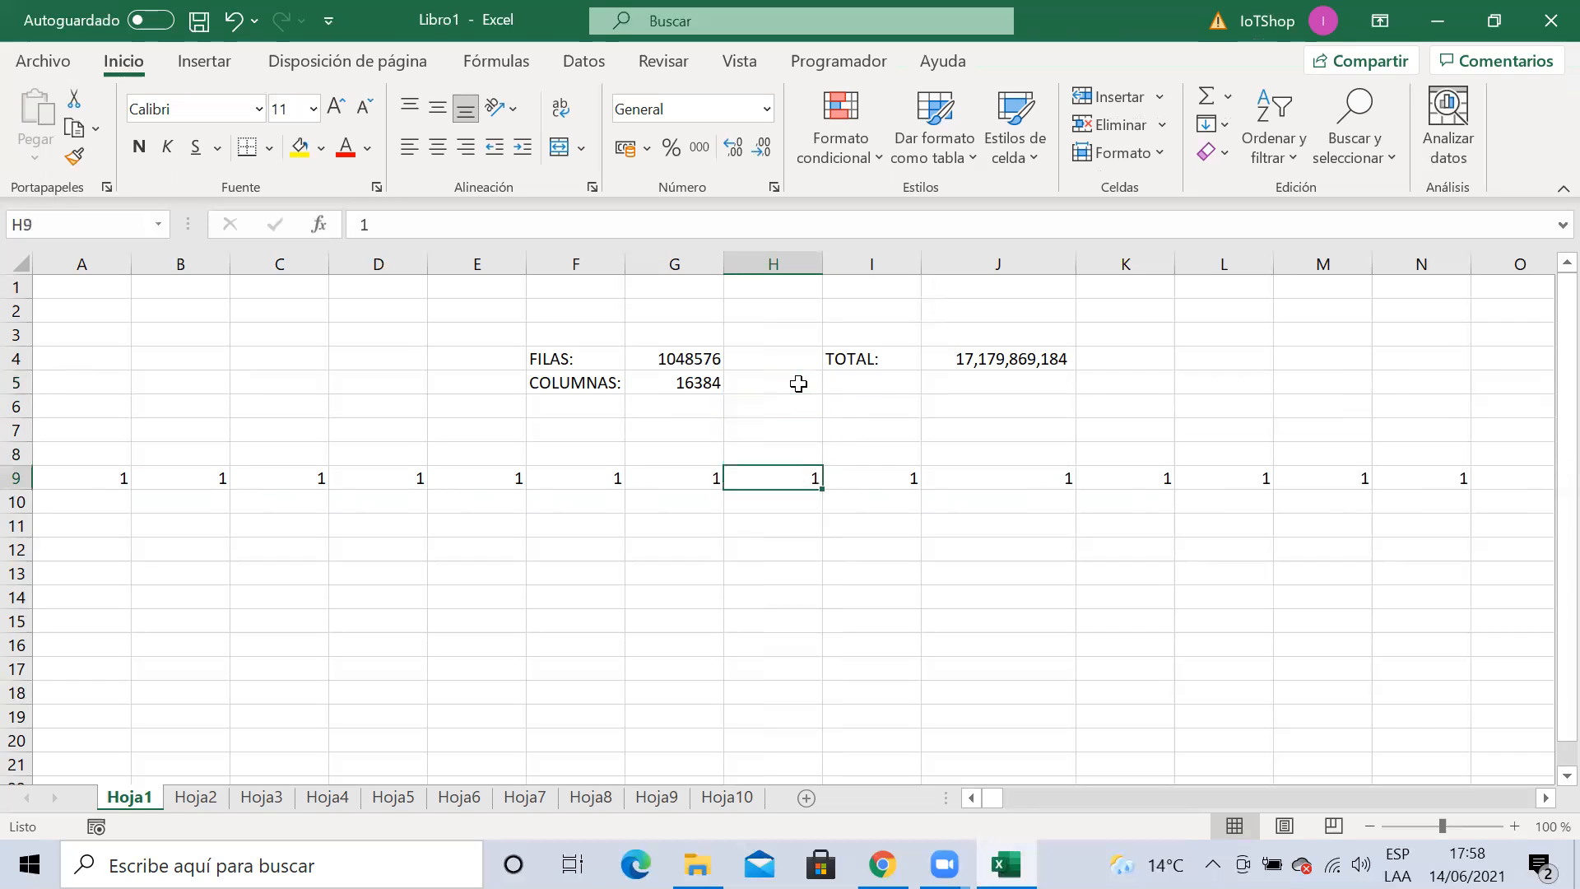
{"action": "key", "text": "Left"}
{"action": "key", "text": "Left"}
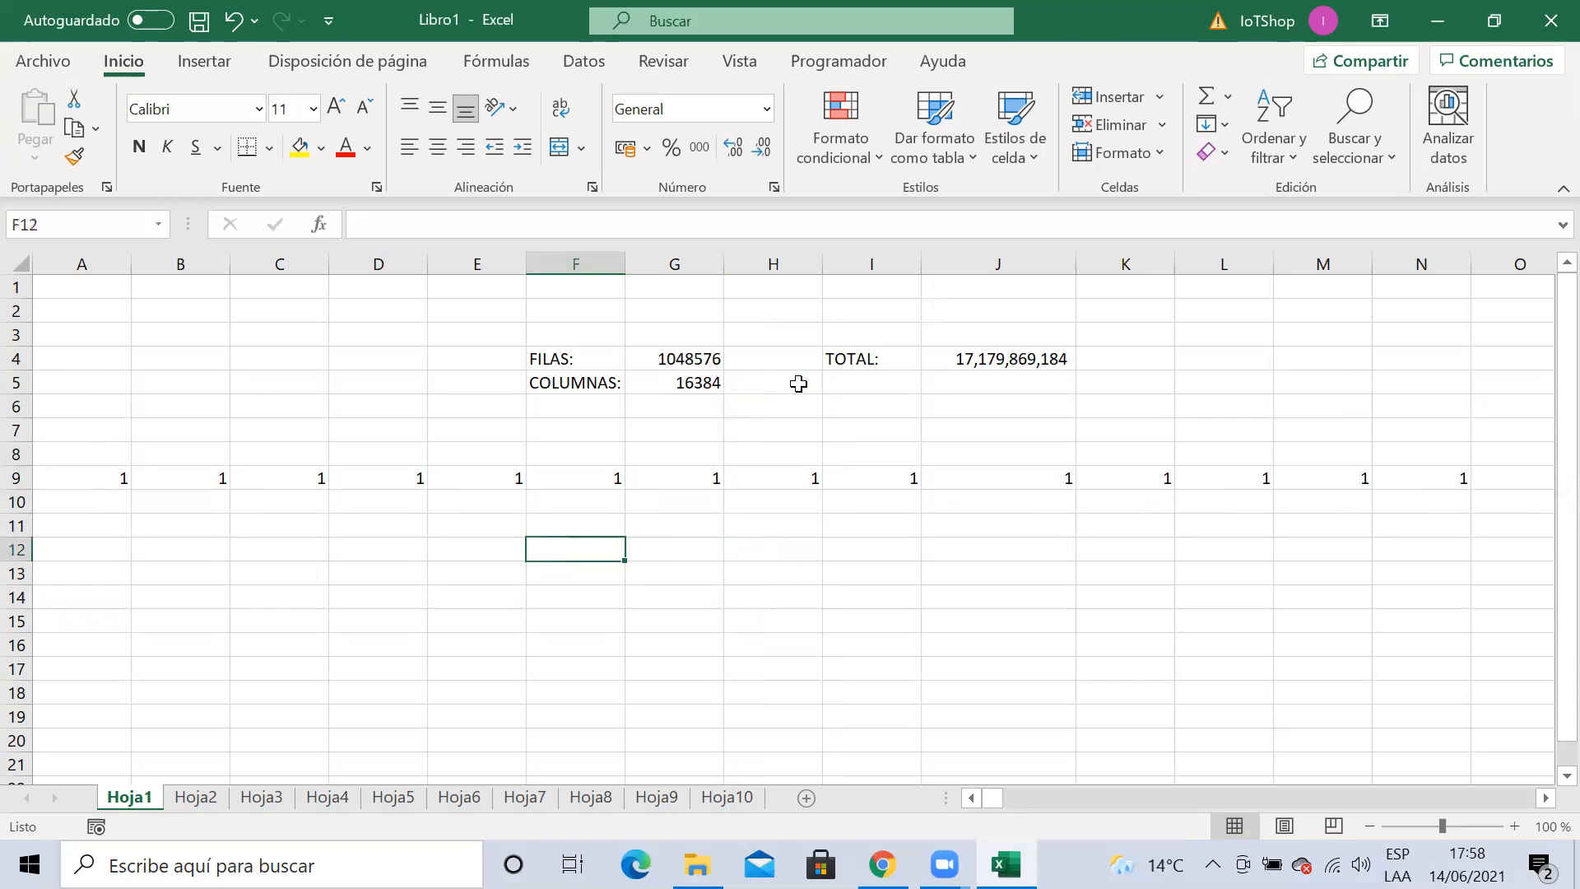
{"action": "key", "text": "shift+Right"}
{"action": "key", "text": "shift+Right"}
{"action": "key", "text": "shift+Right"}
{"action": "key", "text": "shift+Right"}
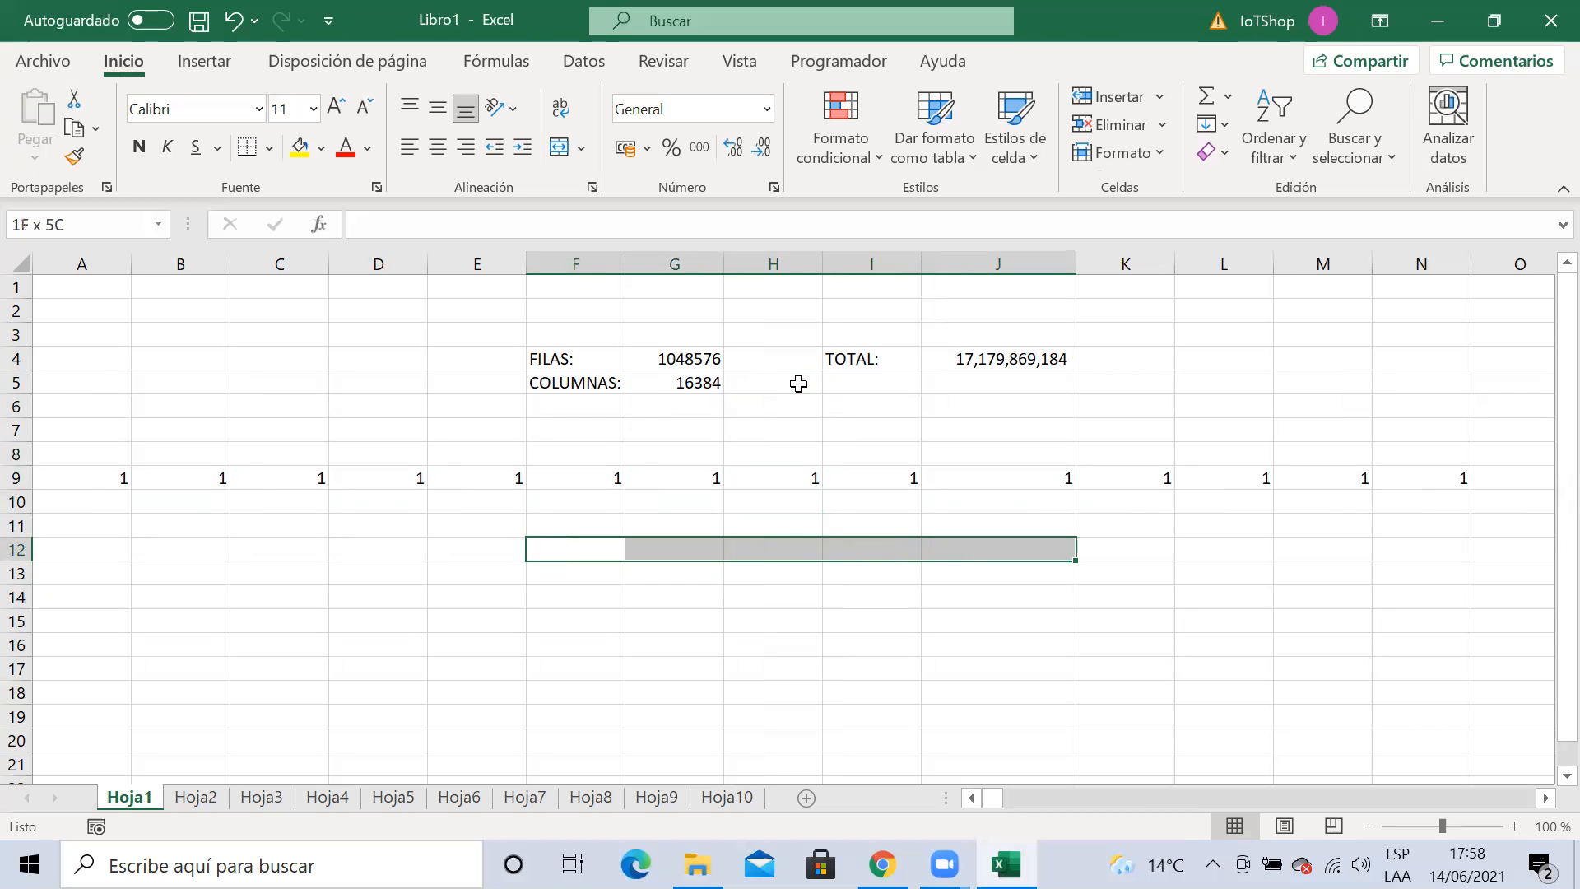
Extend the row 12 selection to the sheet's last column and last row, and then clear it
{"action": "key", "text": "ctrl+shift+Right"}
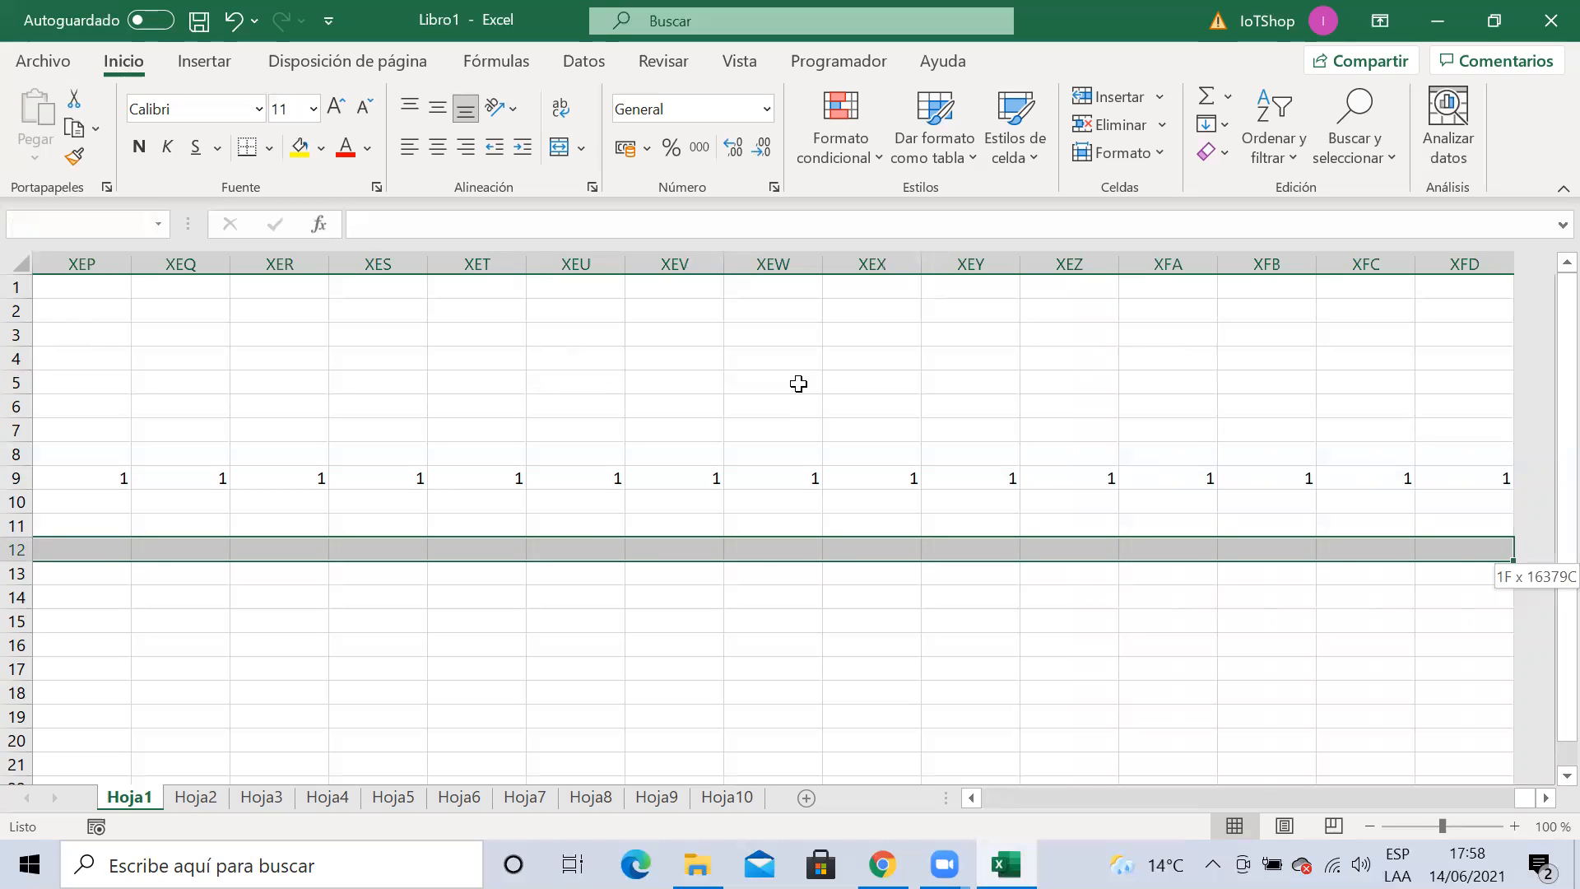
{"action": "key", "text": "ctrl+shift+Down"}
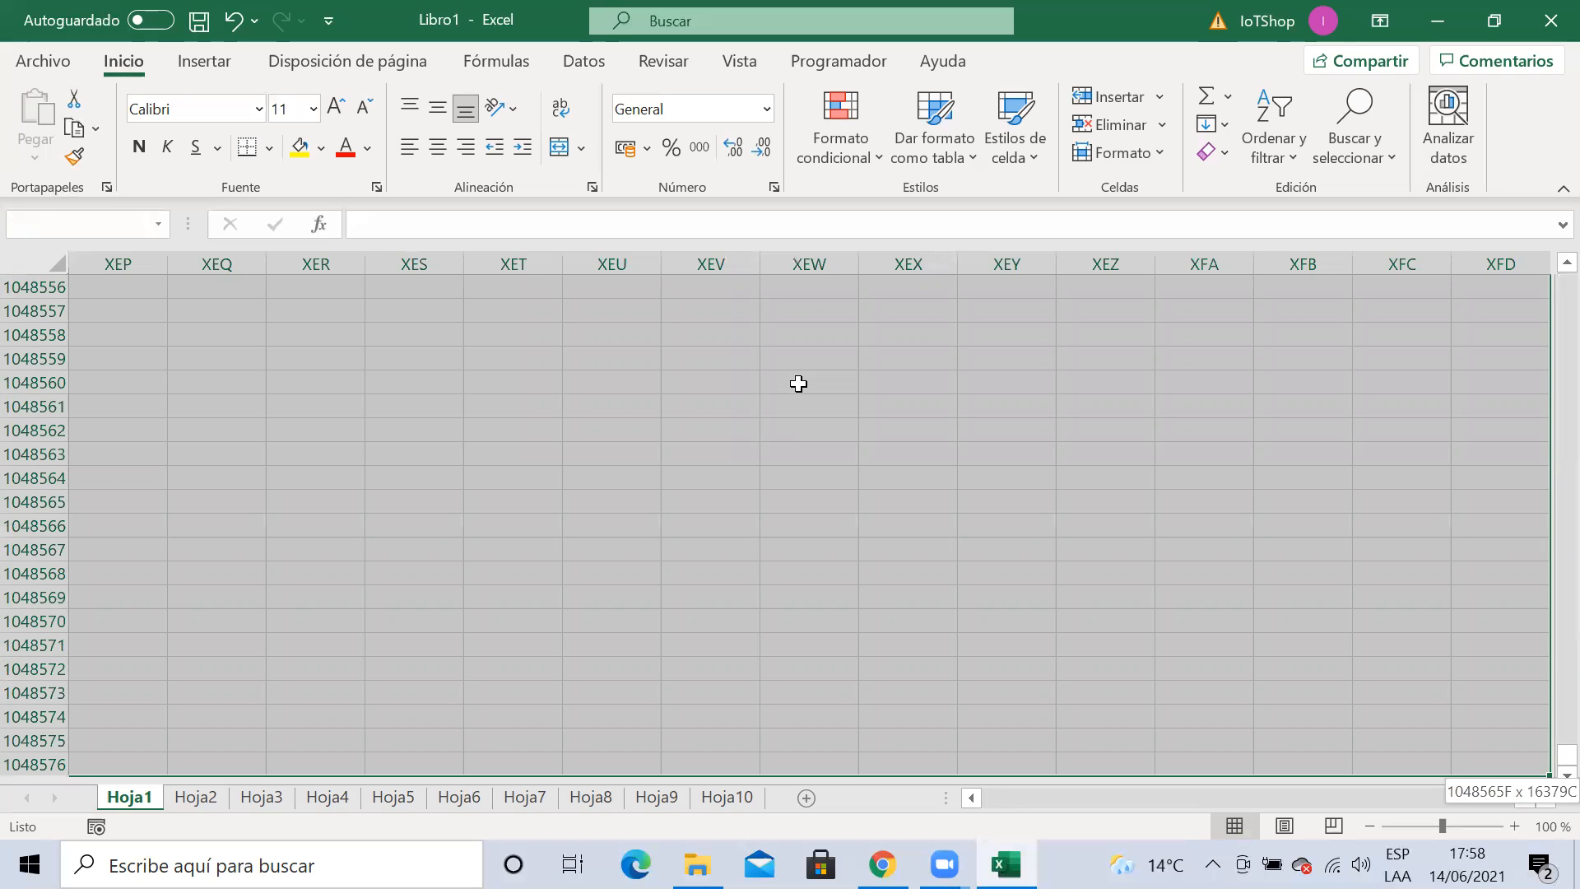
{"action": "key", "text": "Left"}
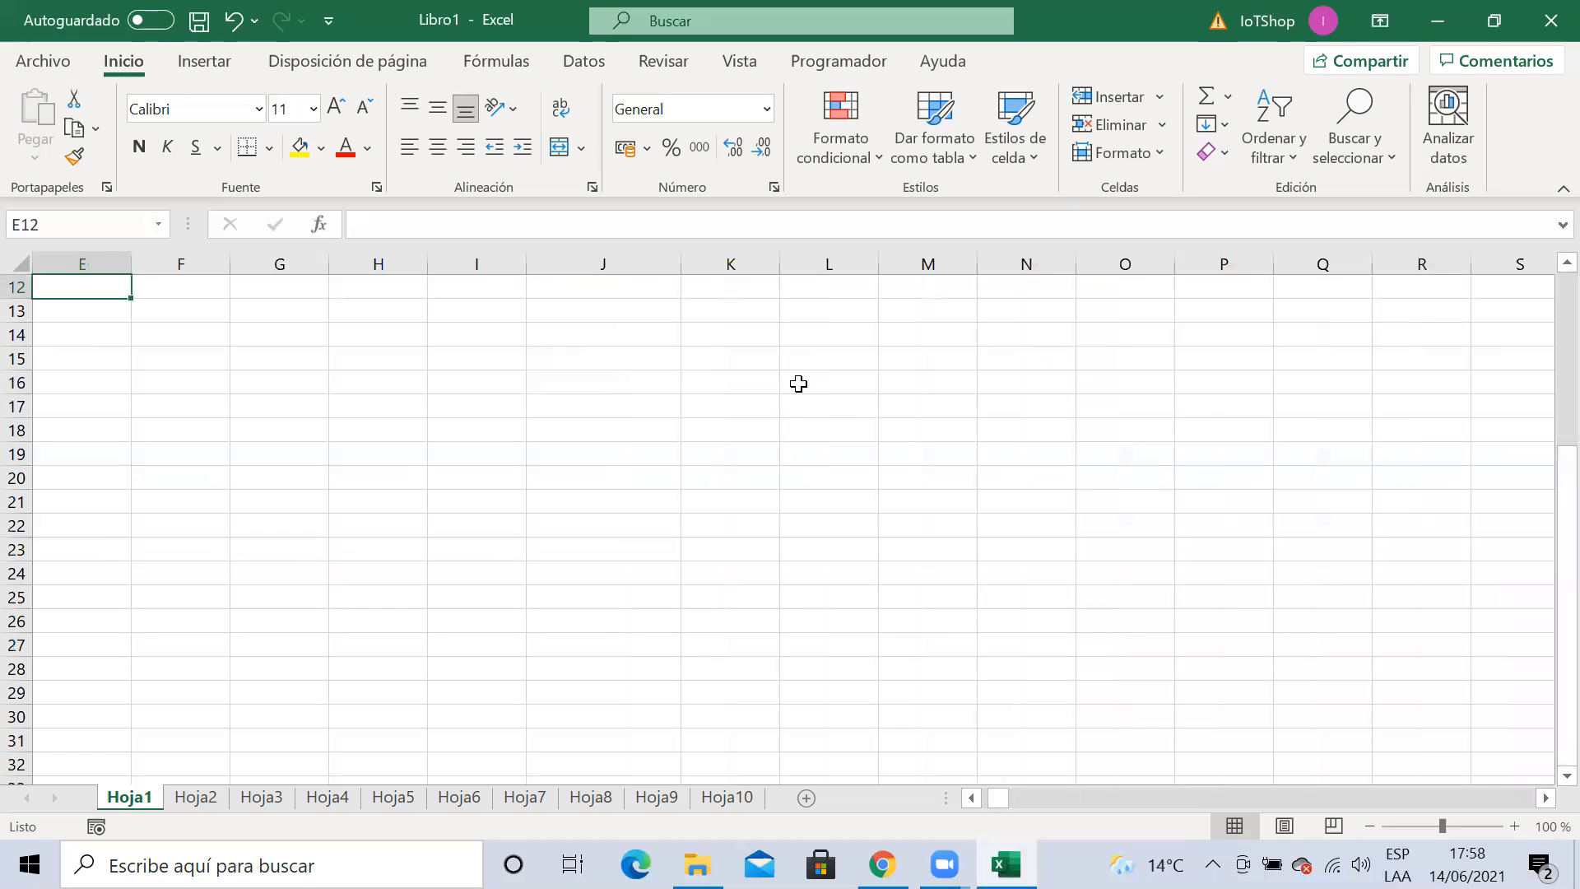
Return to the top of the sheet and go to I5, beneath the TOTAL: label
{"action": "key", "text": "Up"}
{"action": "key", "text": "Up"}
{"action": "key", "text": "Up"}
{"action": "key", "text": "Up"}
{"action": "key", "text": "Up"}
{"action": "key", "text": "Up"}
{"action": "key", "text": "Up"}
{"action": "key", "text": "Up"}
{"action": "key", "text": "Up"}
{"action": "key", "text": "Up"}
{"action": "key", "text": "Up"}
{"action": "key", "text": "Down"}
{"action": "key", "text": "Down"}
{"action": "key", "text": "Down"}
{"action": "key", "text": "Down"}
{"action": "key", "text": "Right"}
{"action": "key", "text": "Right"}
{"action": "key", "text": "Right"}
{"action": "key", "text": "Right"}
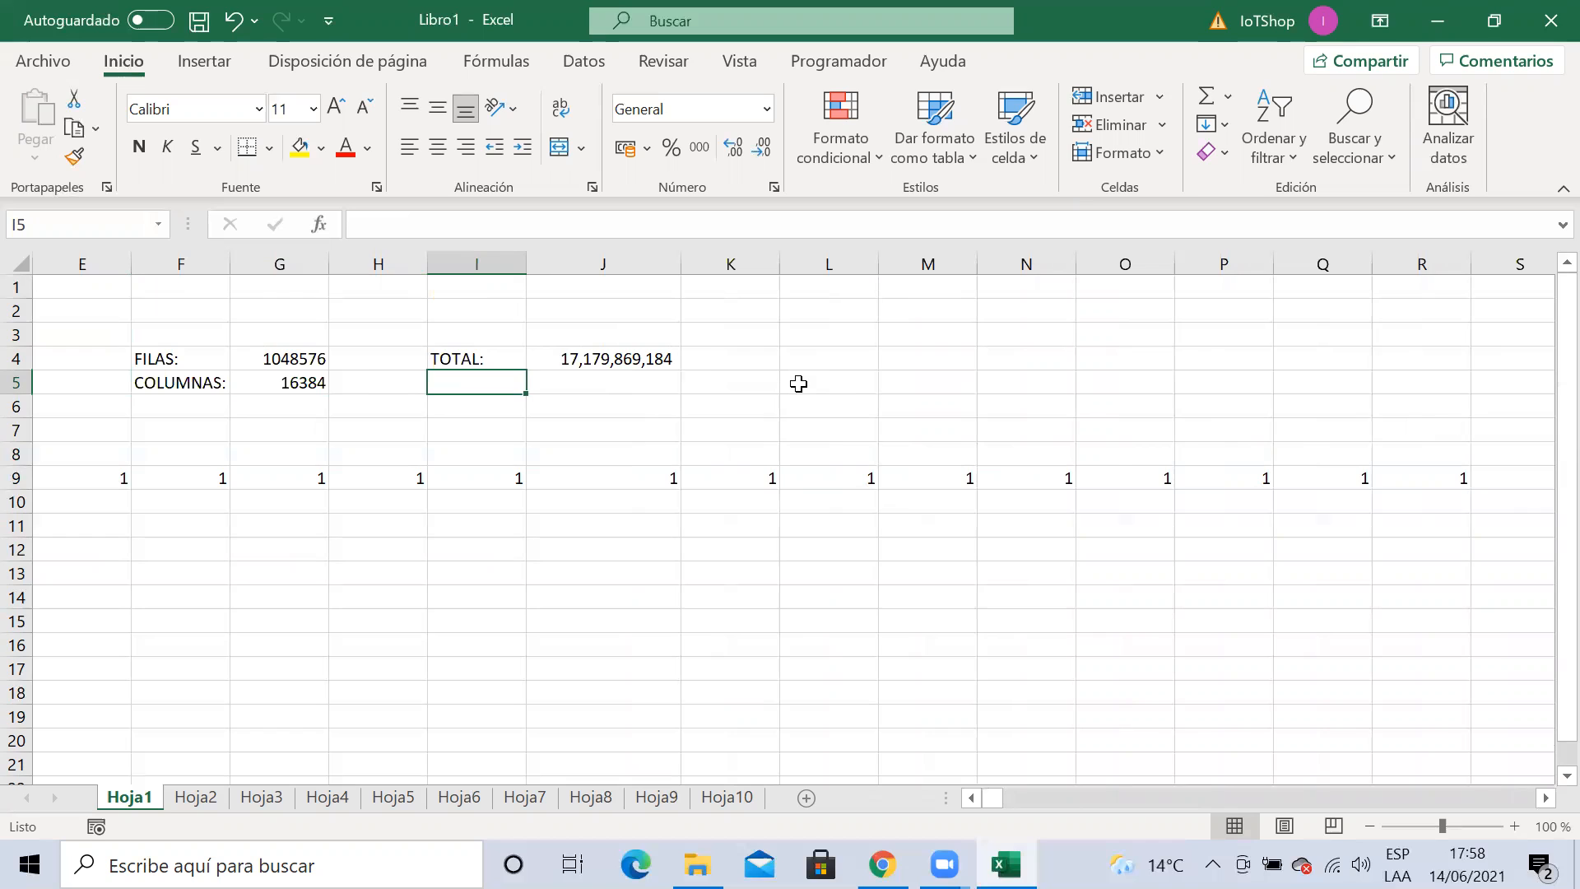
Go to the total in J4 and review its formula
{"action": "key", "text": "Right"}
{"action": "key", "text": "Right"}
{"action": "key", "text": "Right"}
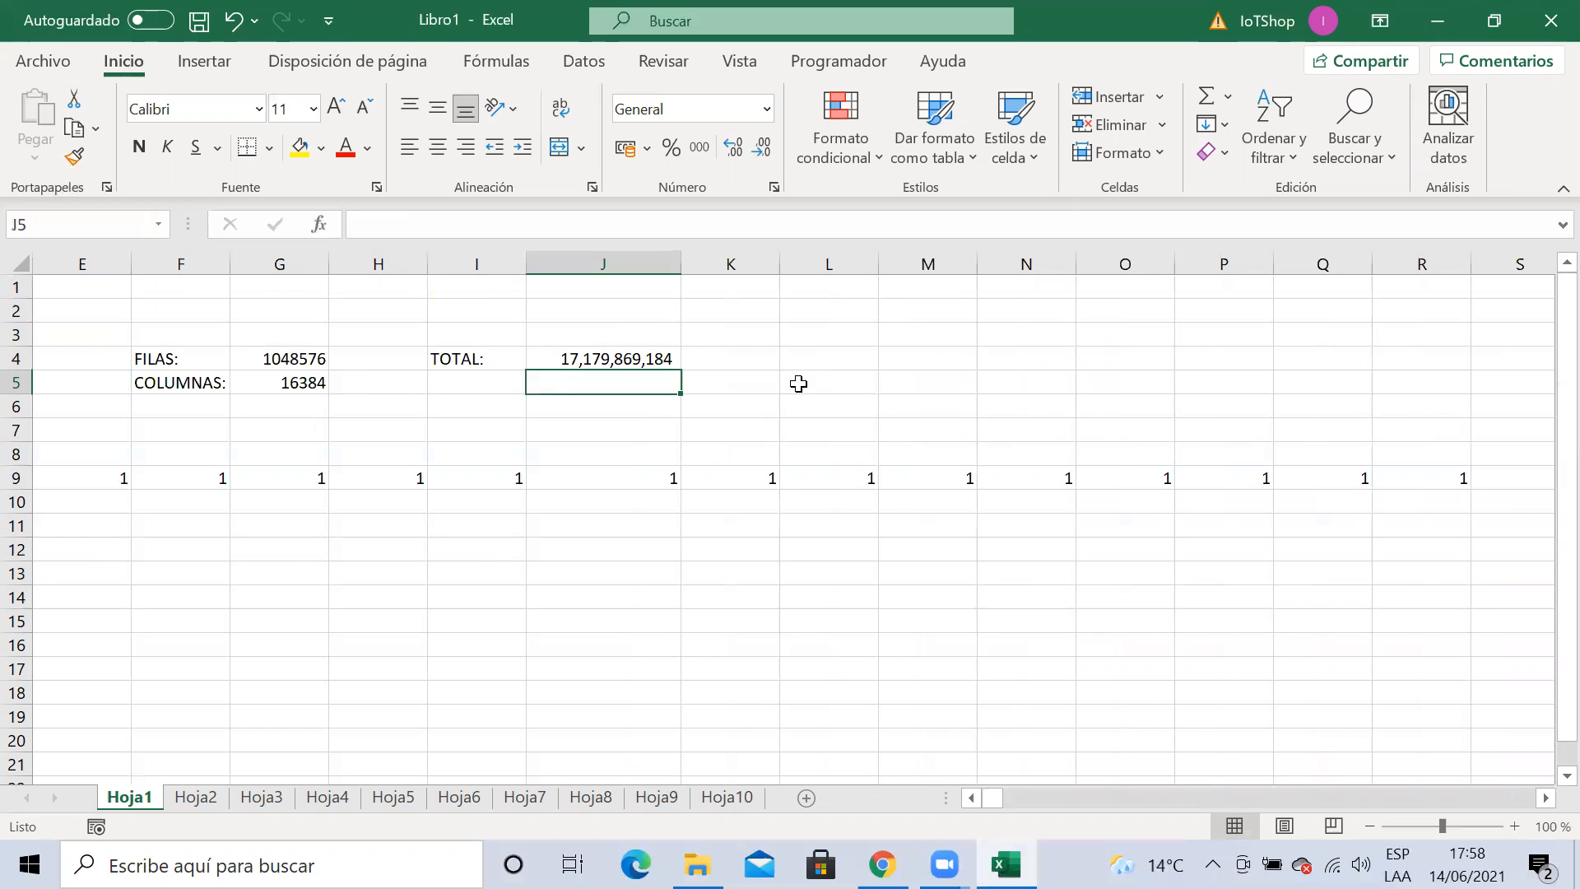
{"action": "key", "text": "Left"}
{"action": "key", "text": "Left"}
{"action": "key", "text": "Left"}
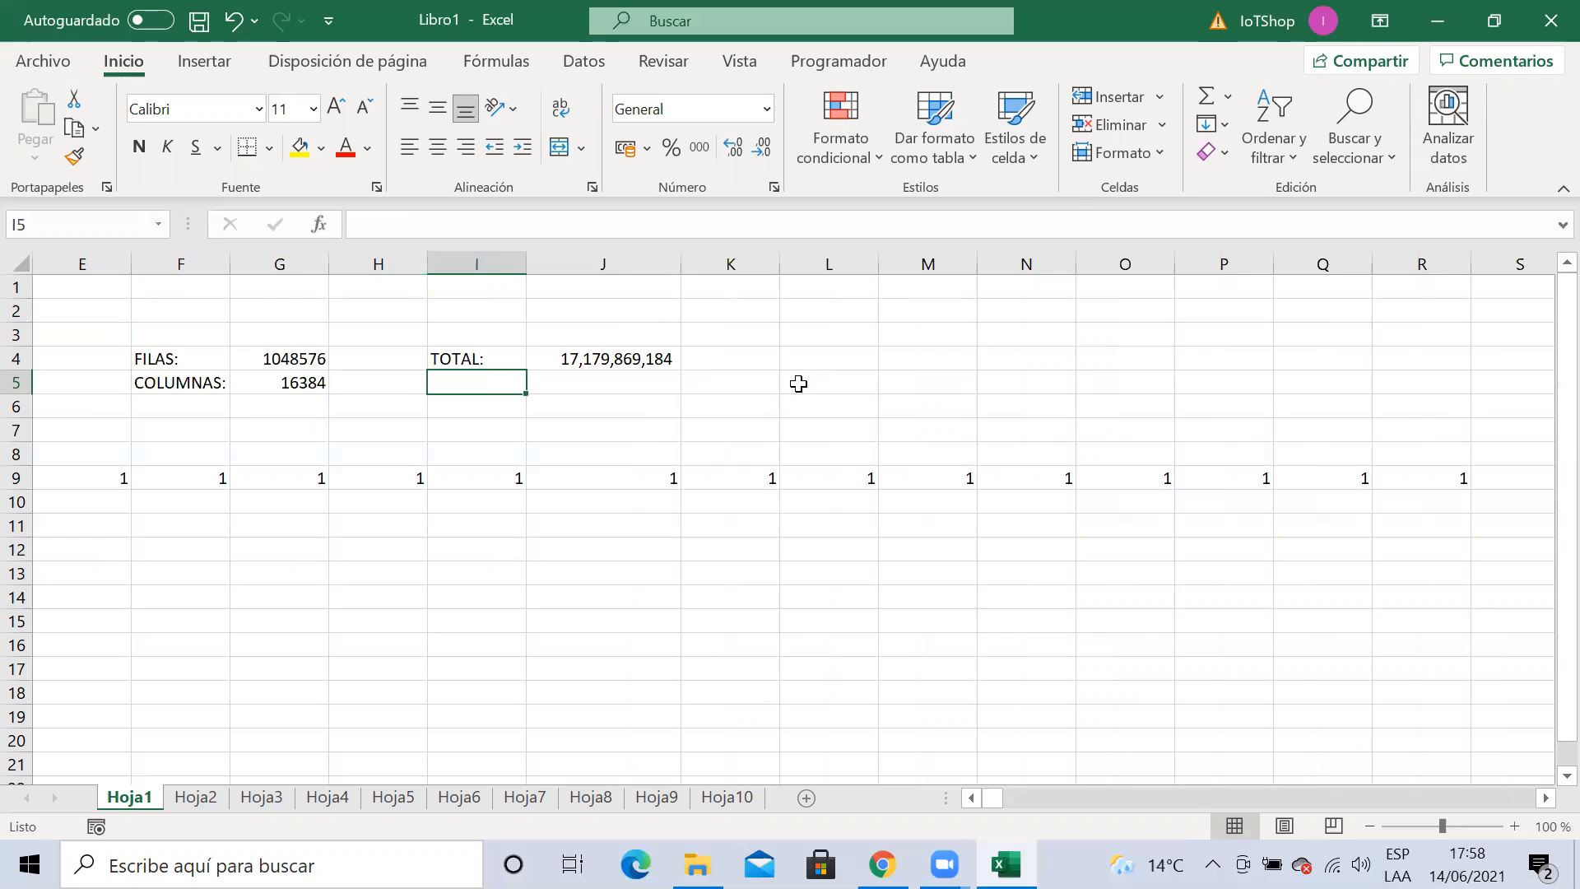
{"action": "key", "text": "Right"}
{"action": "key", "text": "Up"}
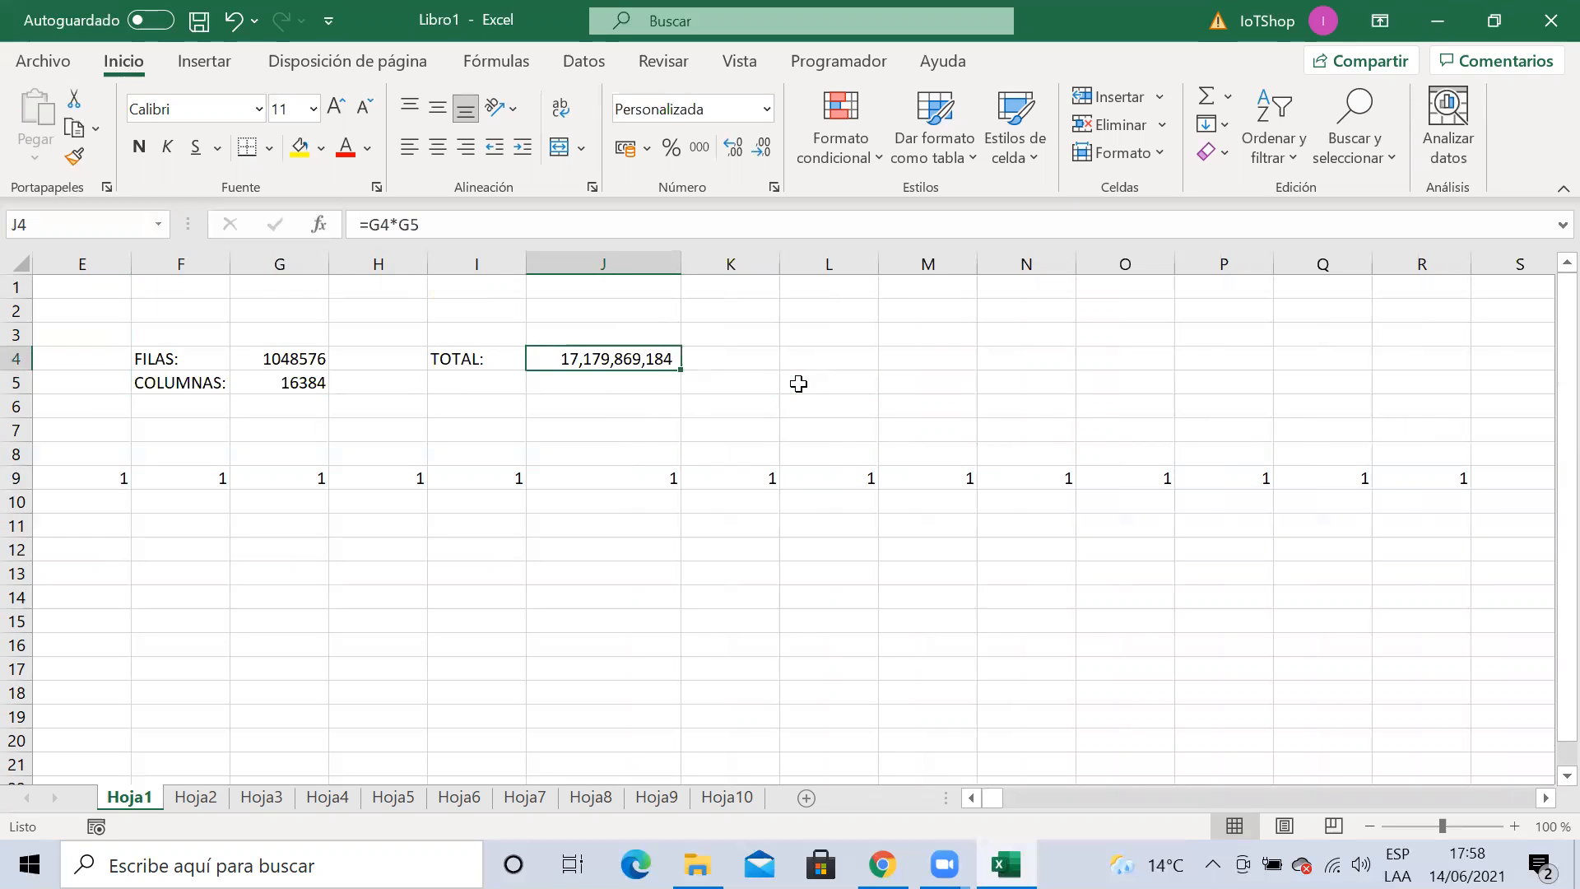
{"action": "key", "text": "Right"}
{"action": "key", "text": "Left"}
Examine the references G4 and G5 and the multiplication inside the J4 formula, leaving it as is
{"action": "left_click", "coordinate": [462, 228]}
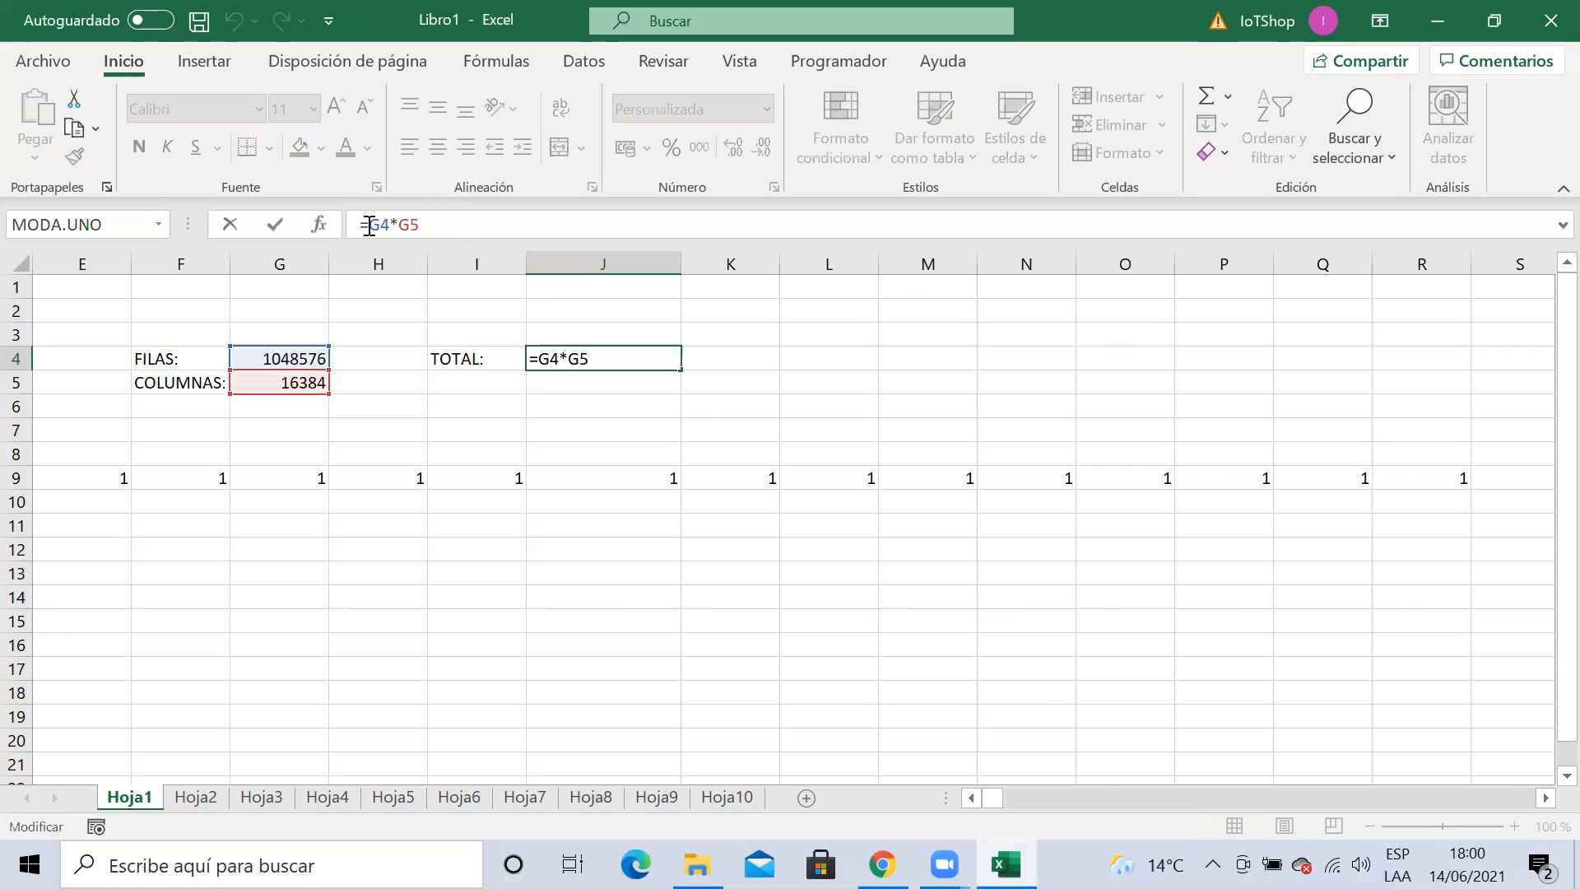
{"action": "left_click_drag", "start_coordinate": [369, 224], "coordinate": [423, 223]}
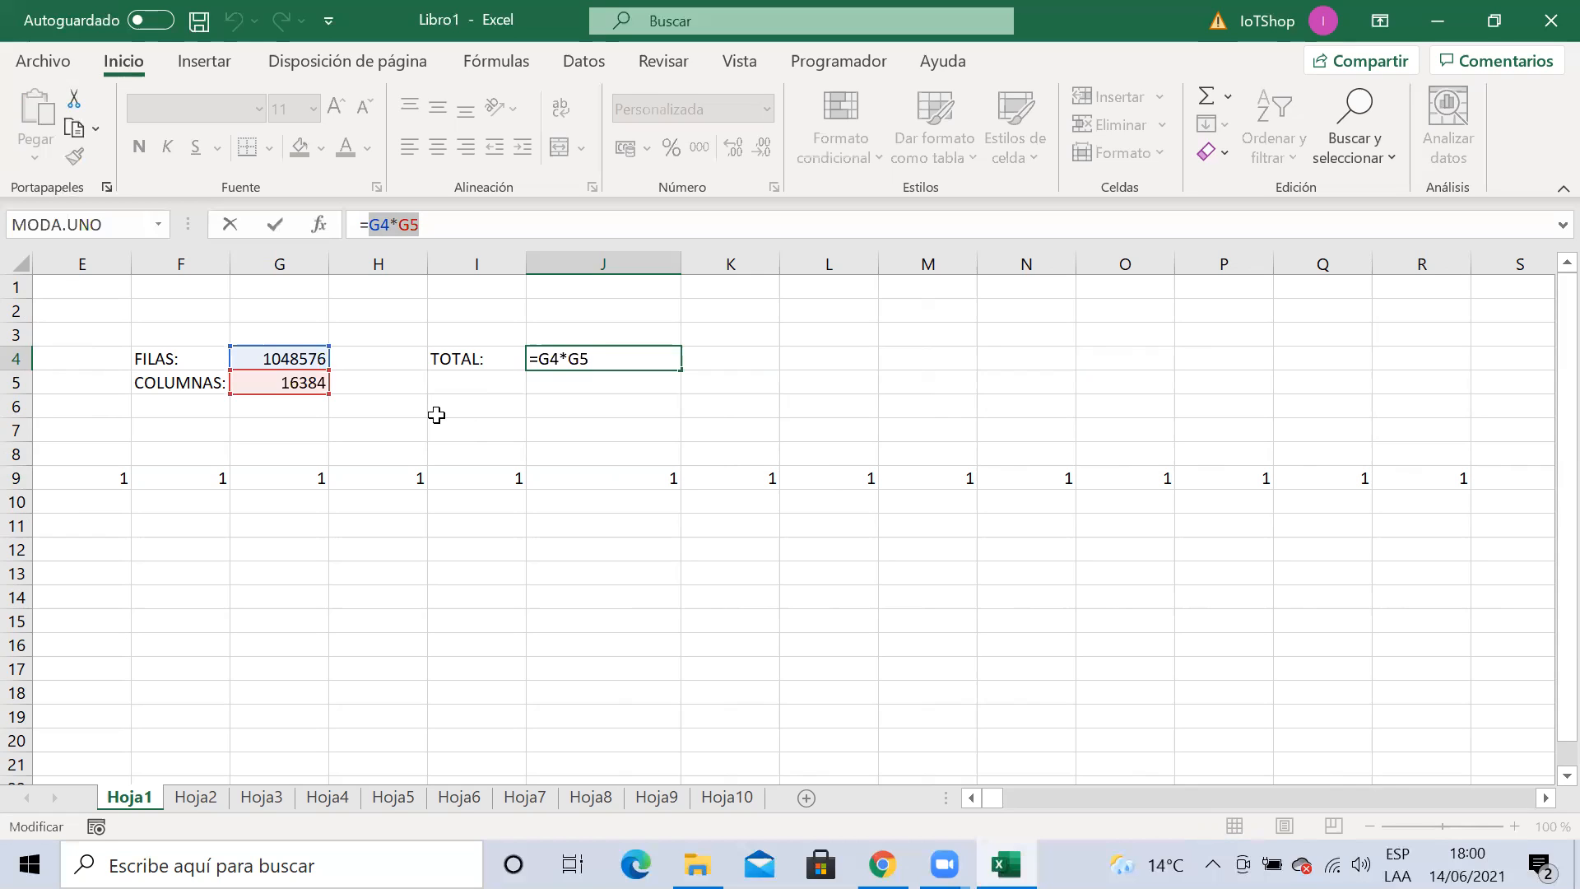
{"action": "left_click", "coordinate": [401, 225]}
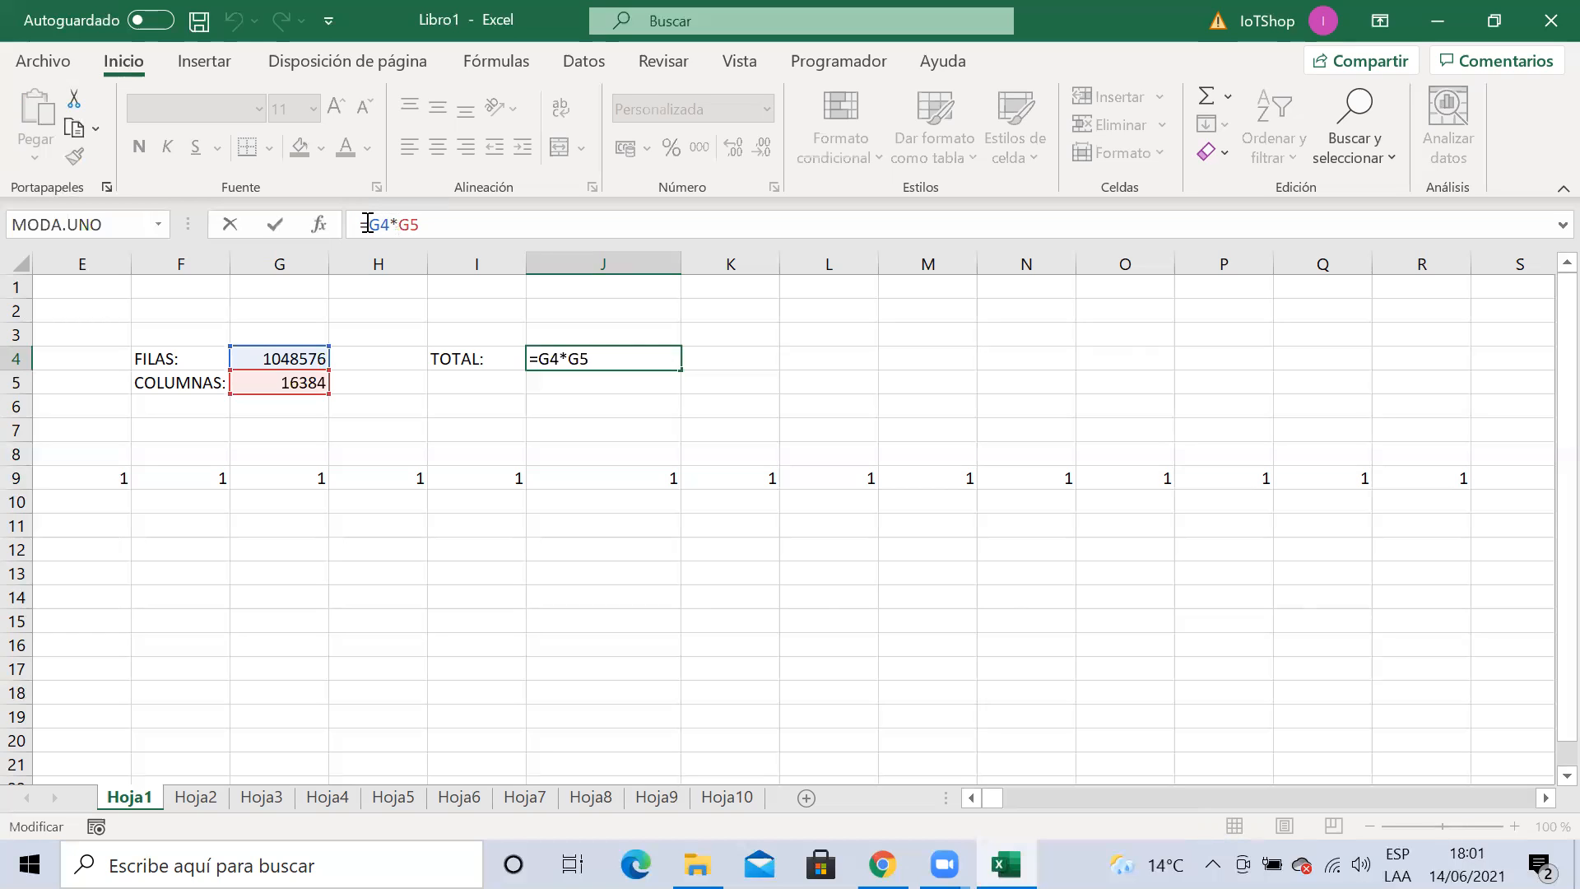
{"action": "left_click_drag", "start_coordinate": [367, 224], "coordinate": [387, 224]}
{"action": "left_click", "coordinate": [400, 224]}
{"action": "left_click", "coordinate": [533, 231]}
{"action": "left_click_drag", "start_coordinate": [371, 224], "coordinate": [505, 229]}
{"action": "key", "text": "Tab"}
{"action": "left_click", "coordinate": [639, 406]}
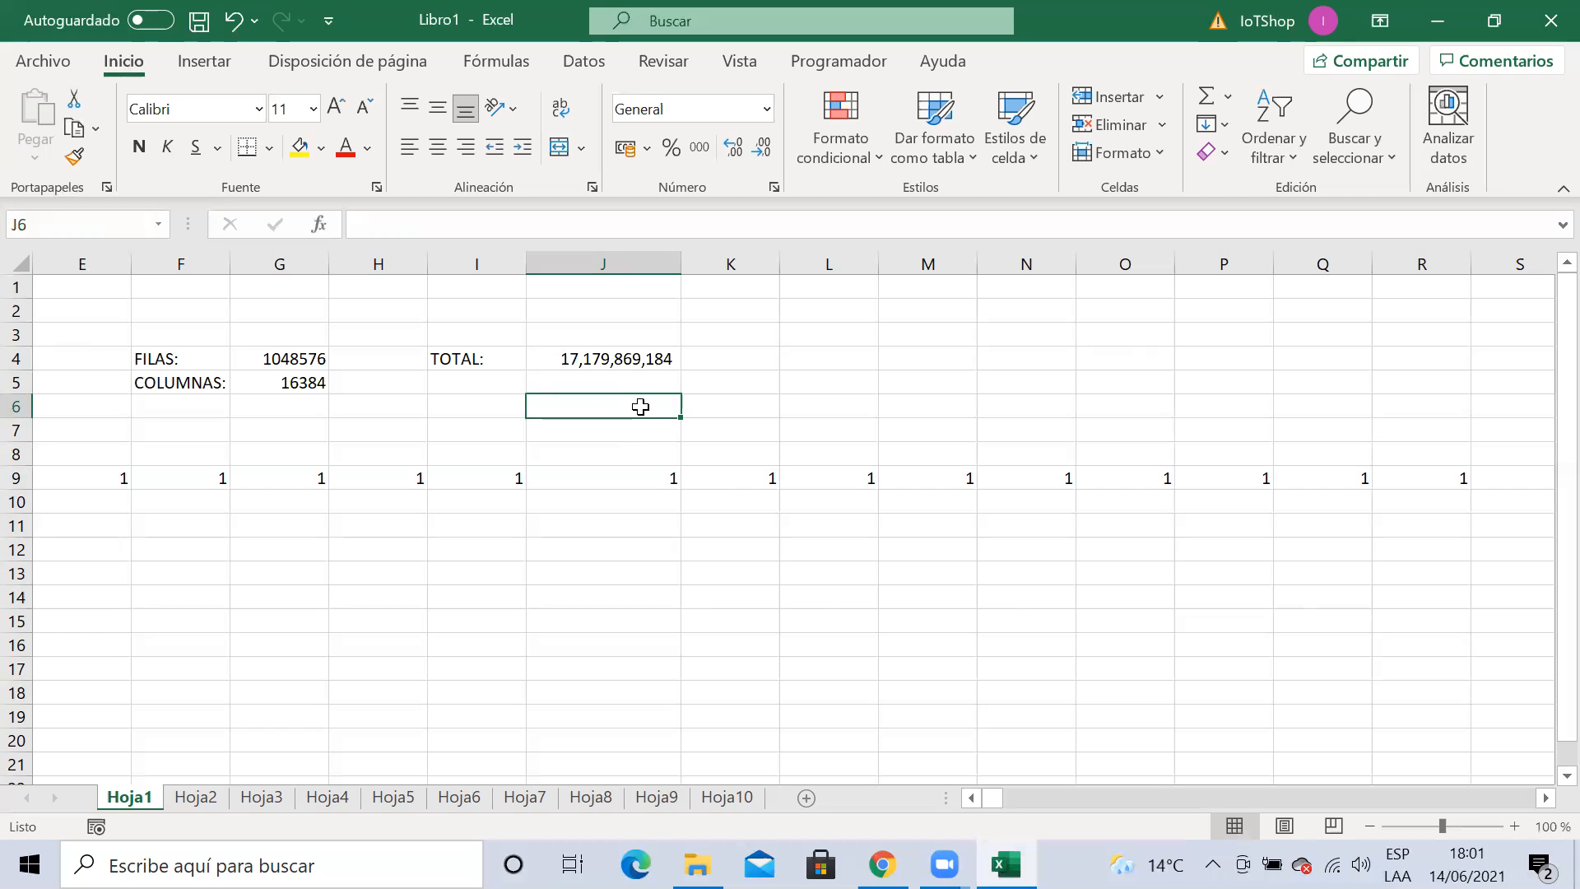
Compare J4 with the cells above and below it, ending on the total
{"action": "key", "text": "Up"}
{"action": "key", "text": "Up"}
{"action": "key", "text": "Down"}
{"action": "key", "text": "Down"}
{"action": "key", "text": "Up"}
{"action": "key", "text": "Up"}
{"action": "key", "text": "Up"}
{"action": "key", "text": "Down"}
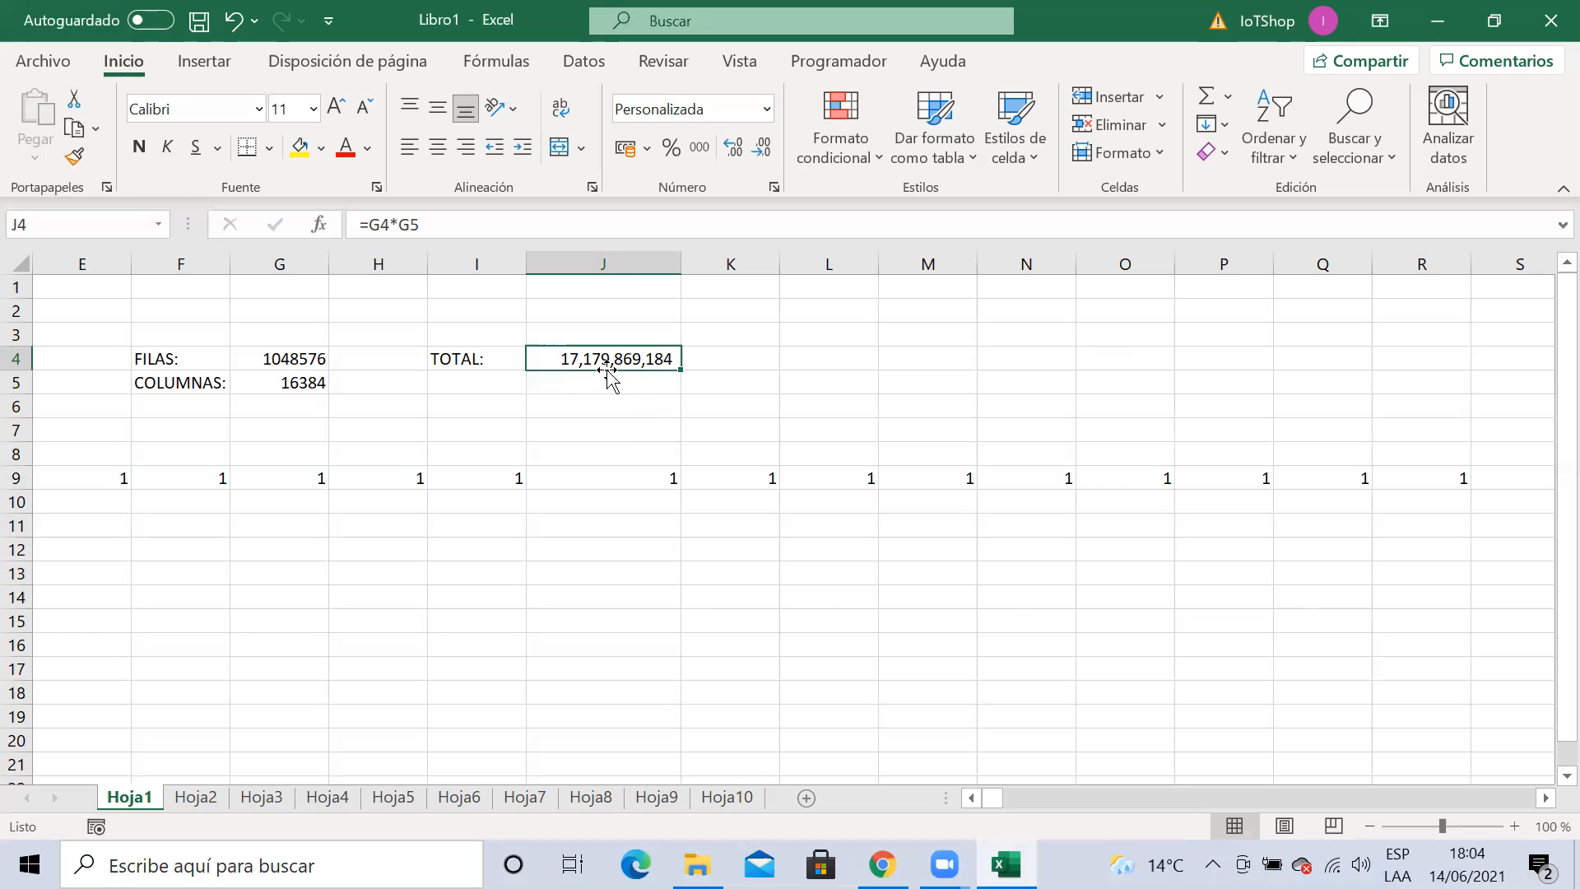
{"action": "left_click", "coordinate": [343, 591]}
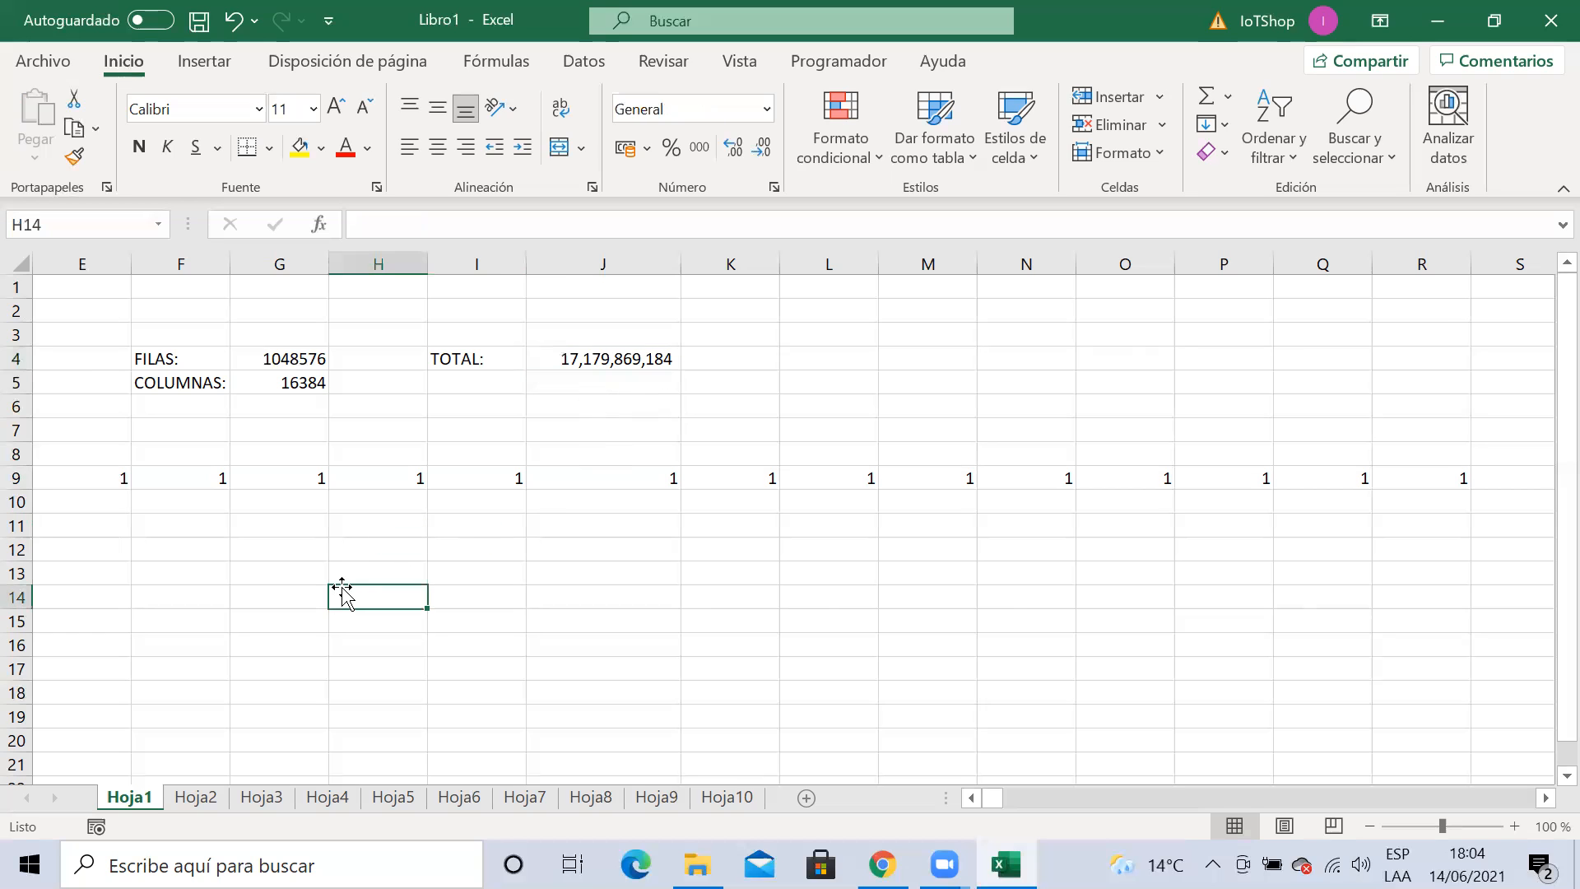
{"action": "key", "text": "Left"}
{"action": "key", "text": "Left"}
{"action": "key", "text": "Down"}
{"action": "key", "text": "Down"}
{"action": "key", "text": "Down"}
{"action": "key", "text": "Down"}
{"action": "key", "text": "Down"}
{"action": "key", "text": "Down"}
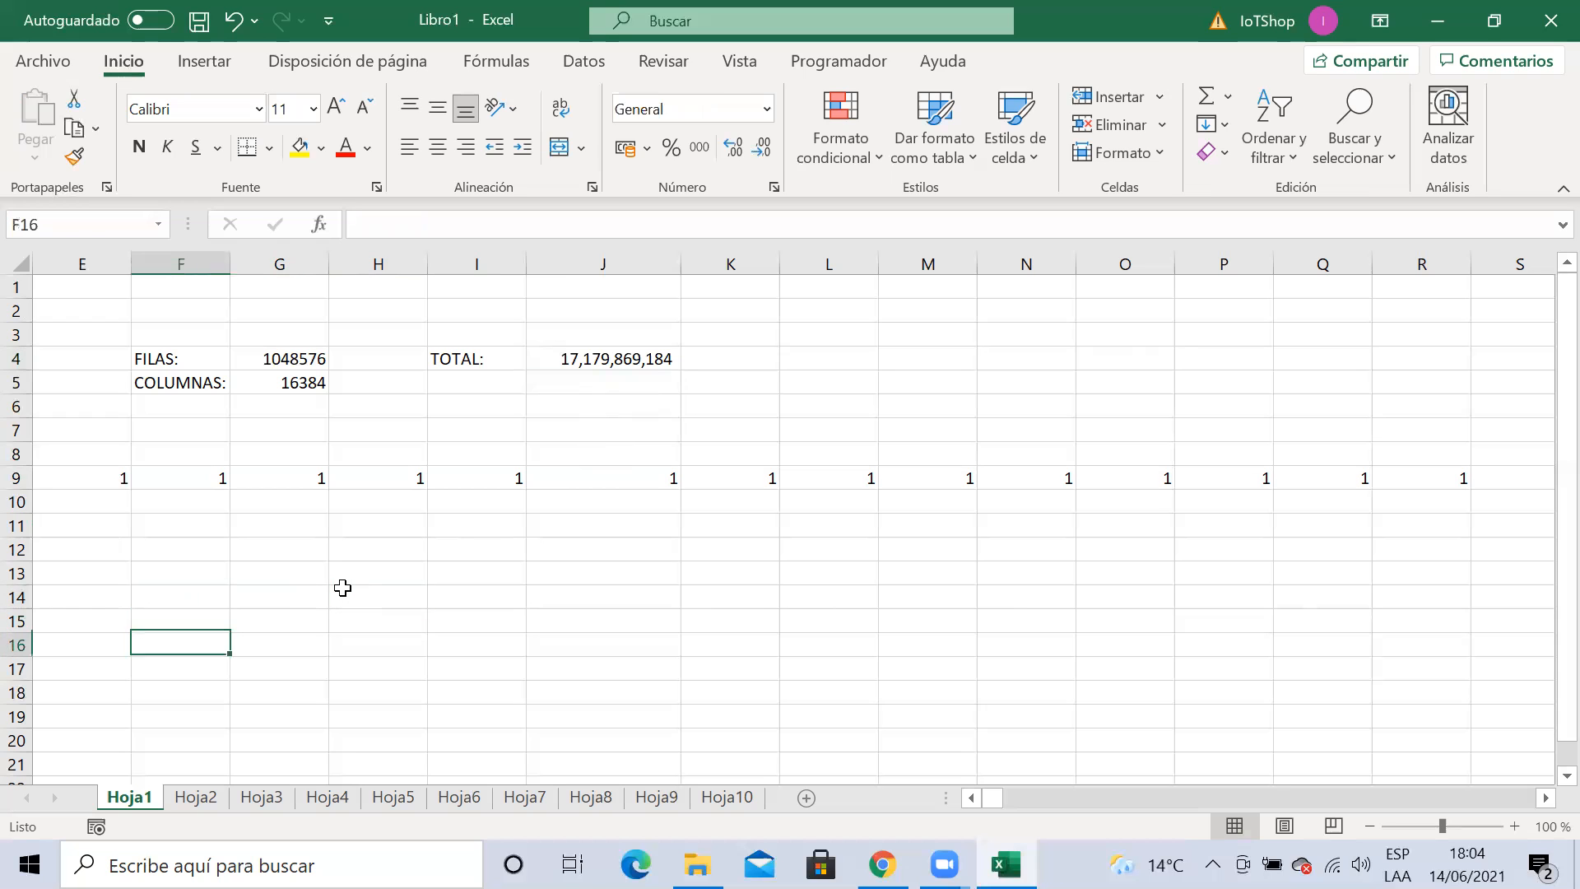
{"action": "key", "text": "Down"}
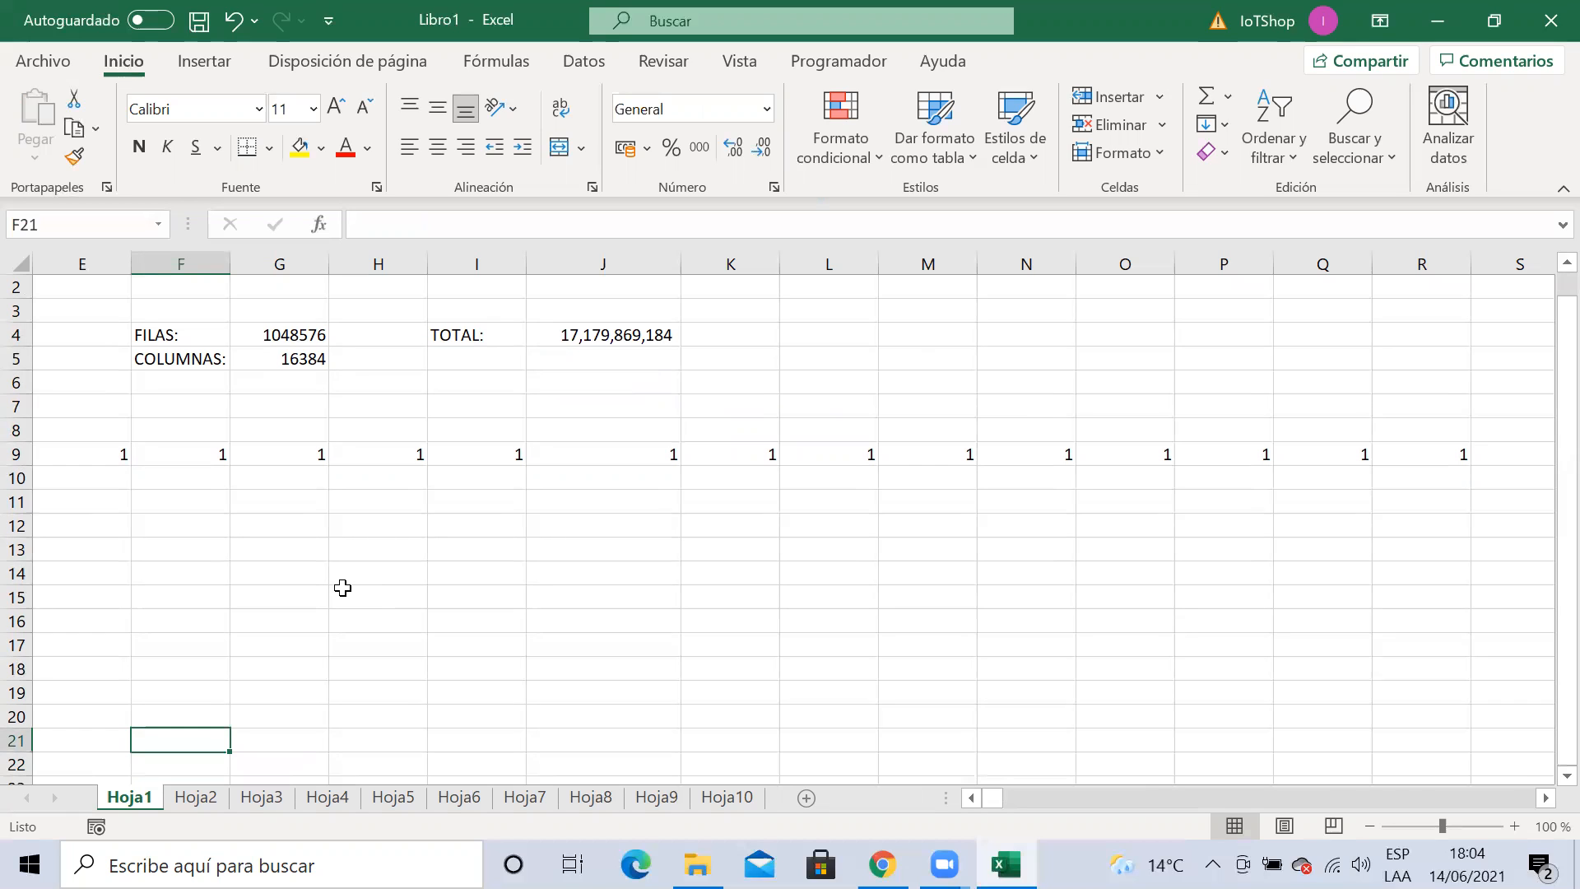
{"action": "key", "text": "Up"}
{"action": "key", "text": "Up"}
{"action": "key", "text": "Up"}
{"action": "key", "text": "Up"}
{"action": "key", "text": "Up"}
{"action": "key", "text": "Up"}
{"action": "key", "text": "Up"}
{"action": "key", "text": "Up"}
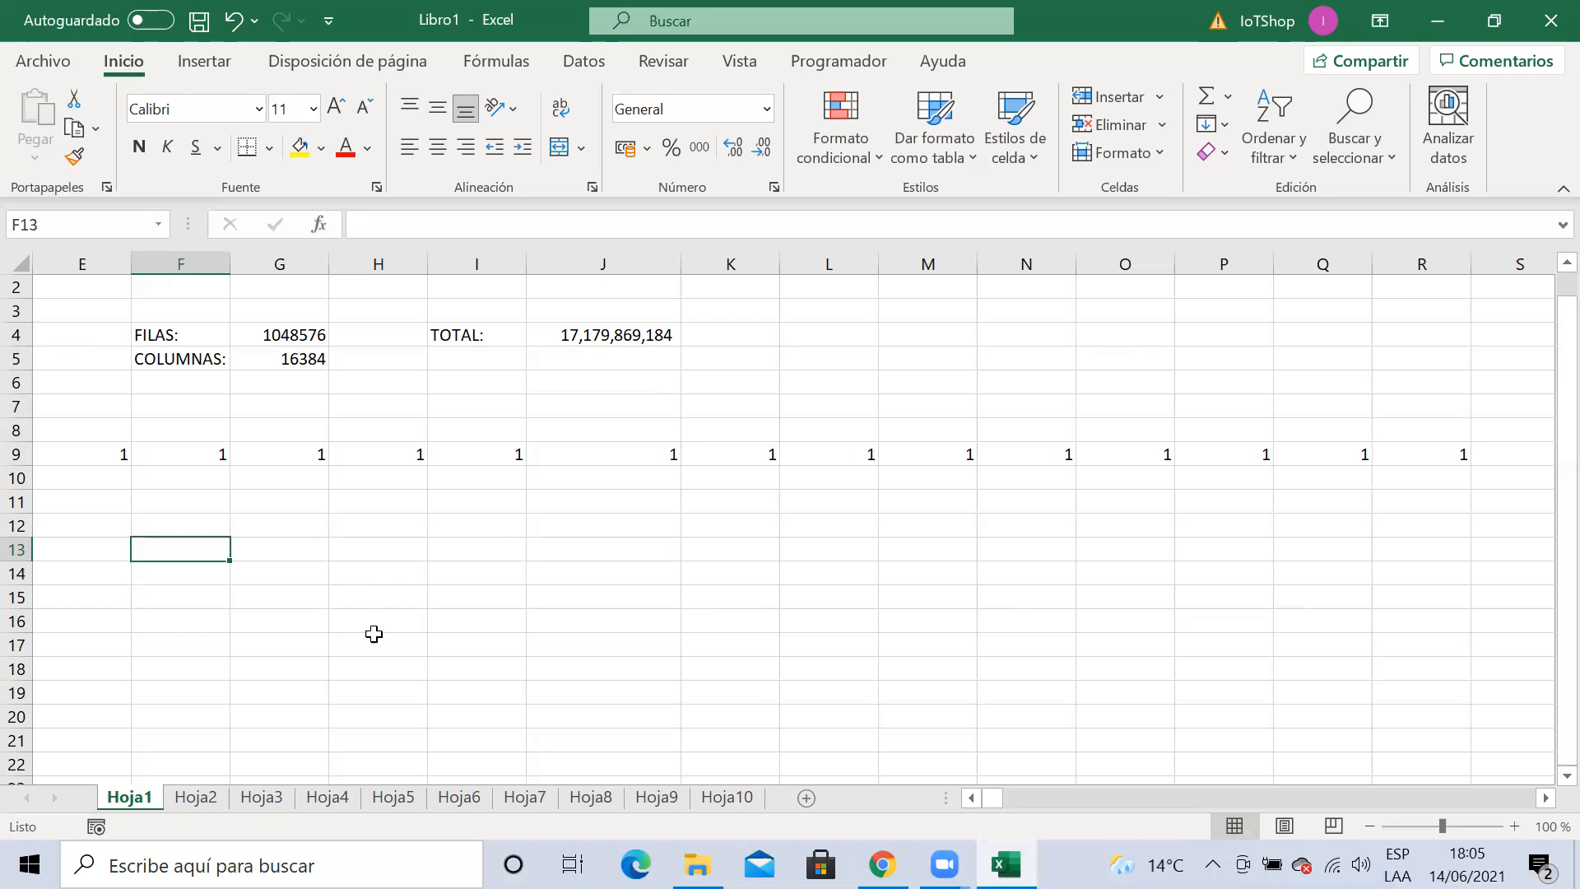
Look through worksheets Hoja2 to Hoja9, and return to the total in J4 of Hoja1
{"action": "left_click", "coordinate": [189, 798]}
{"action": "left_click", "coordinate": [257, 796]}
{"action": "left_click", "coordinate": [329, 797]}
{"action": "left_click", "coordinate": [363, 797]}
{"action": "left_click", "coordinate": [457, 796]}
{"action": "left_click", "coordinate": [522, 796]}
{"action": "left_click", "coordinate": [591, 796]}
{"action": "left_click", "coordinate": [658, 797]}
{"action": "left_click", "coordinate": [139, 800]}
{"action": "left_click", "coordinate": [601, 338]}
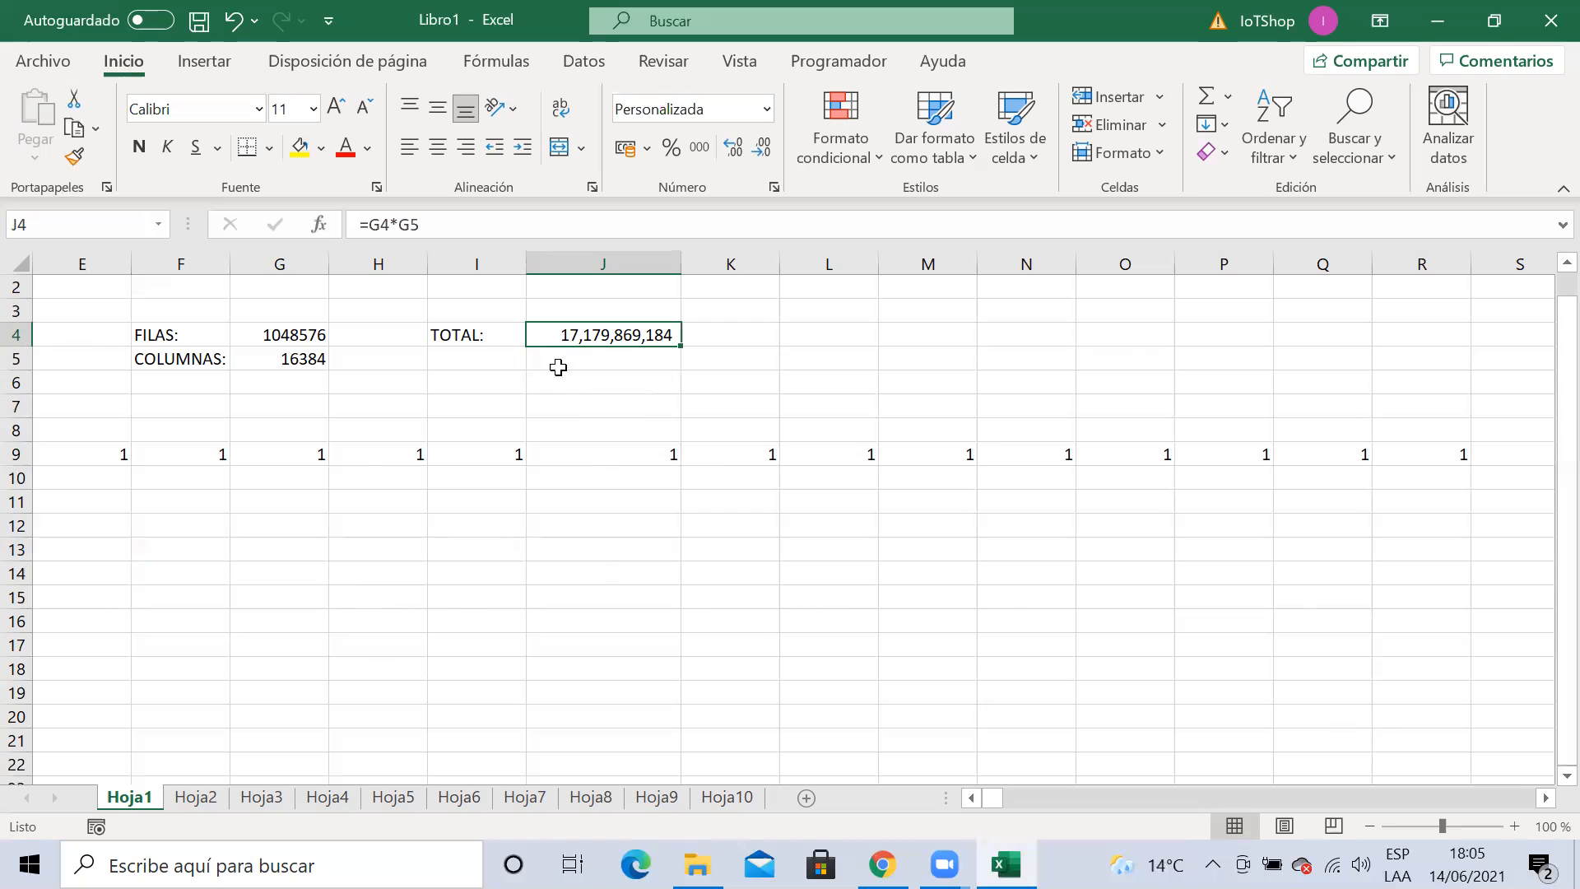
Highlight a large block of the empty cells from row 51 downward in Hoja1, and clear the selection
{"action": "left_click", "coordinate": [594, 380]}
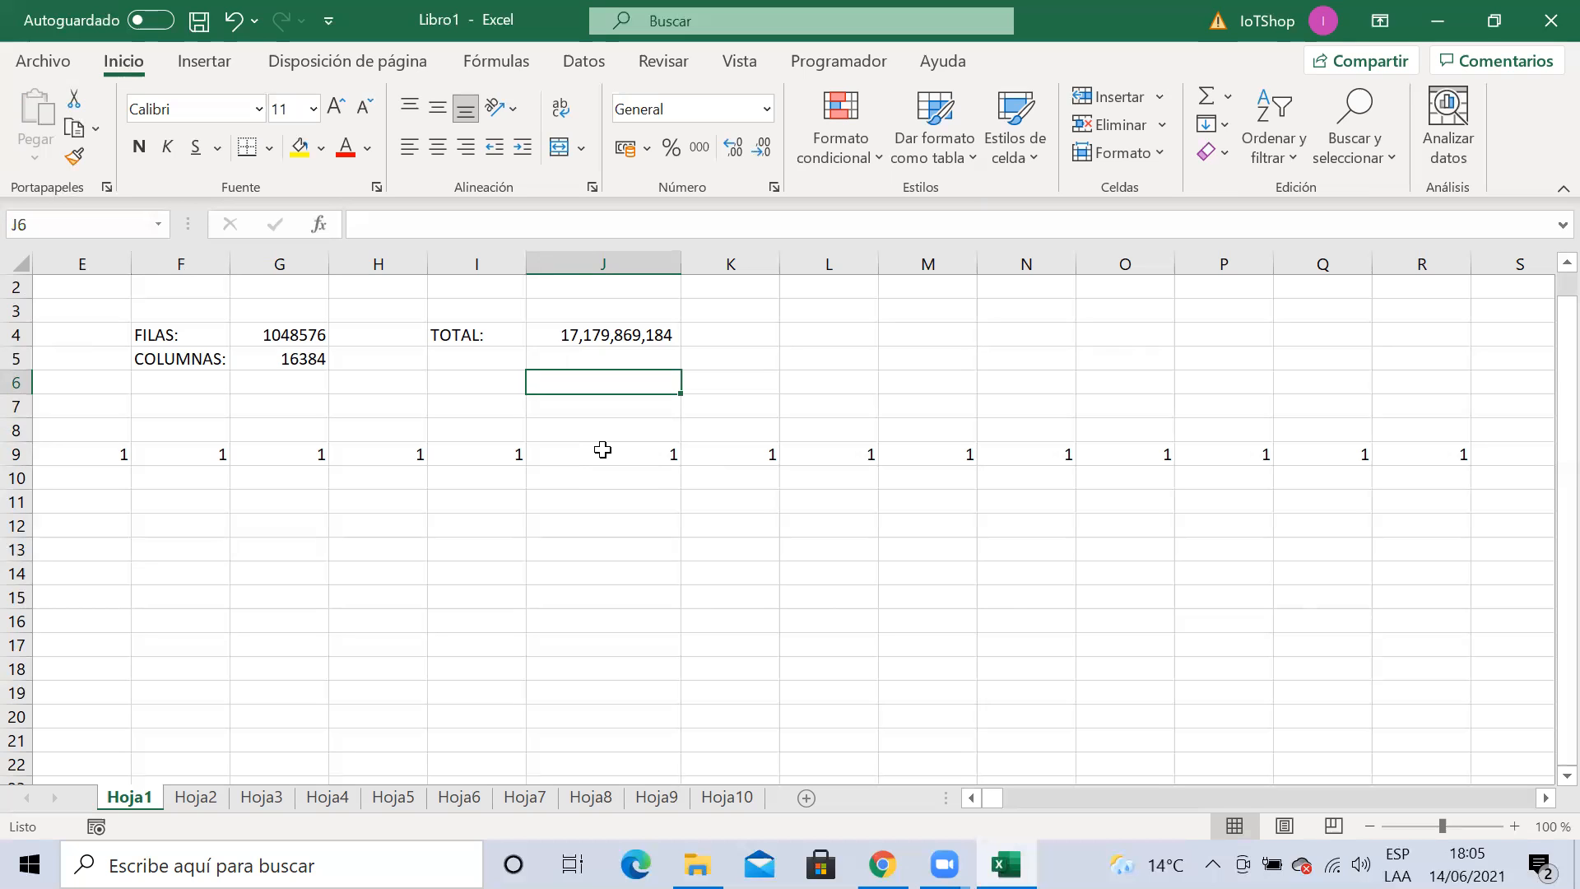
{"action": "scroll", "coordinate": [881, 566], "scroll_direction": "down", "scroll_amount": 10}
{"action": "scroll", "coordinate": [881, 565], "scroll_direction": "down", "scroll_amount": 6}
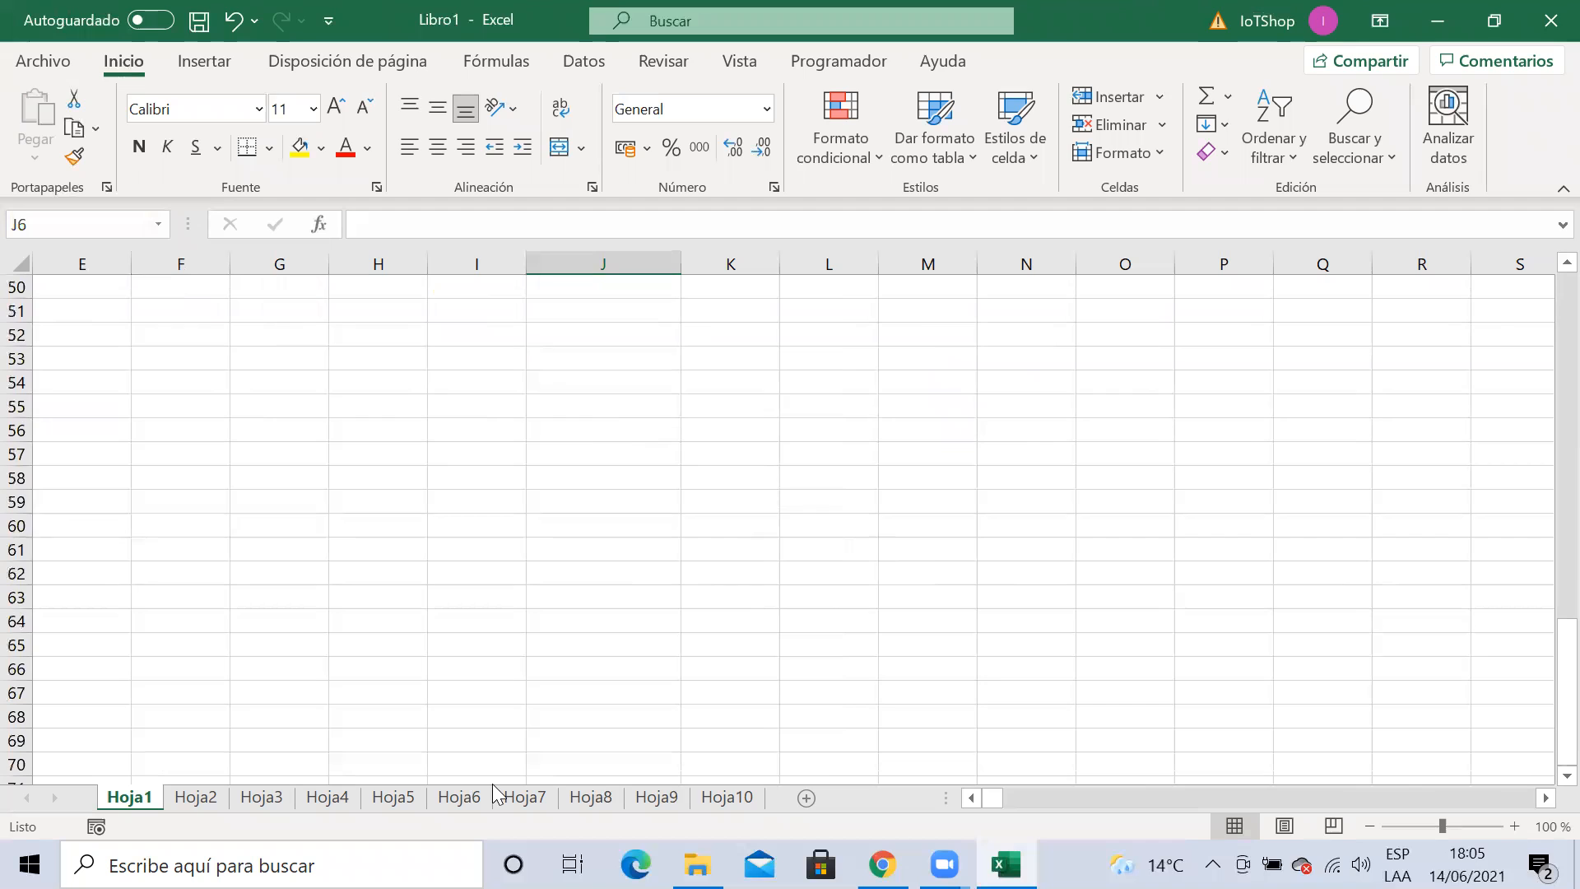
{"action": "left_click", "coordinate": [730, 642]}
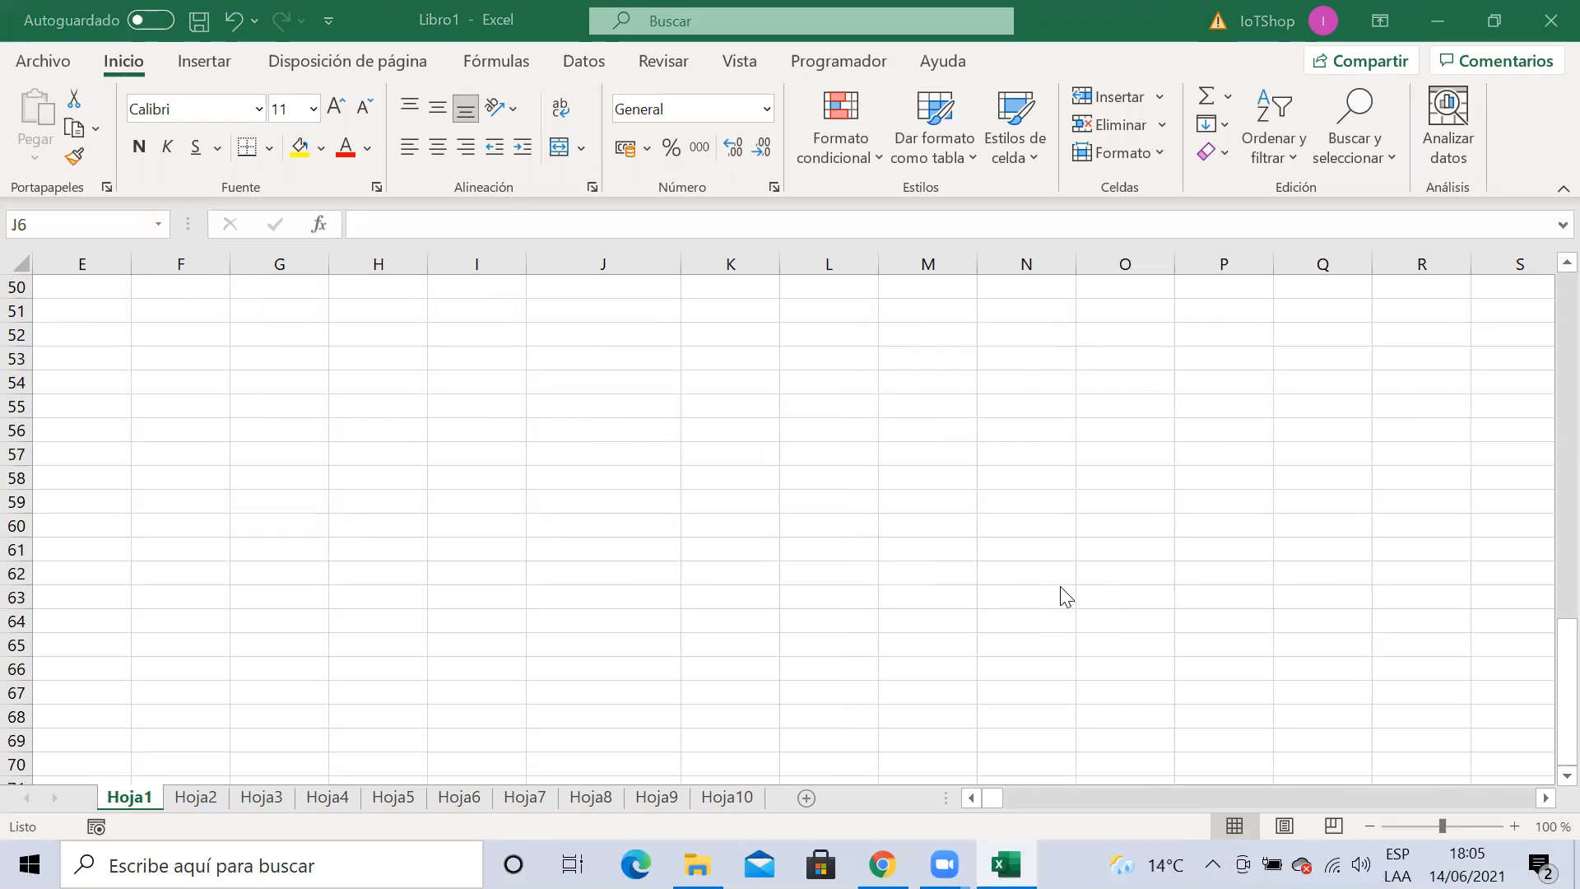
{"action": "left_click", "coordinate": [85, 313]}
{"action": "left_click", "coordinate": [952, 452]}
{"action": "left_click_drag", "start_coordinate": [91, 306], "coordinate": [1488, 754]}
{"action": "left_click", "coordinate": [1047, 493]}
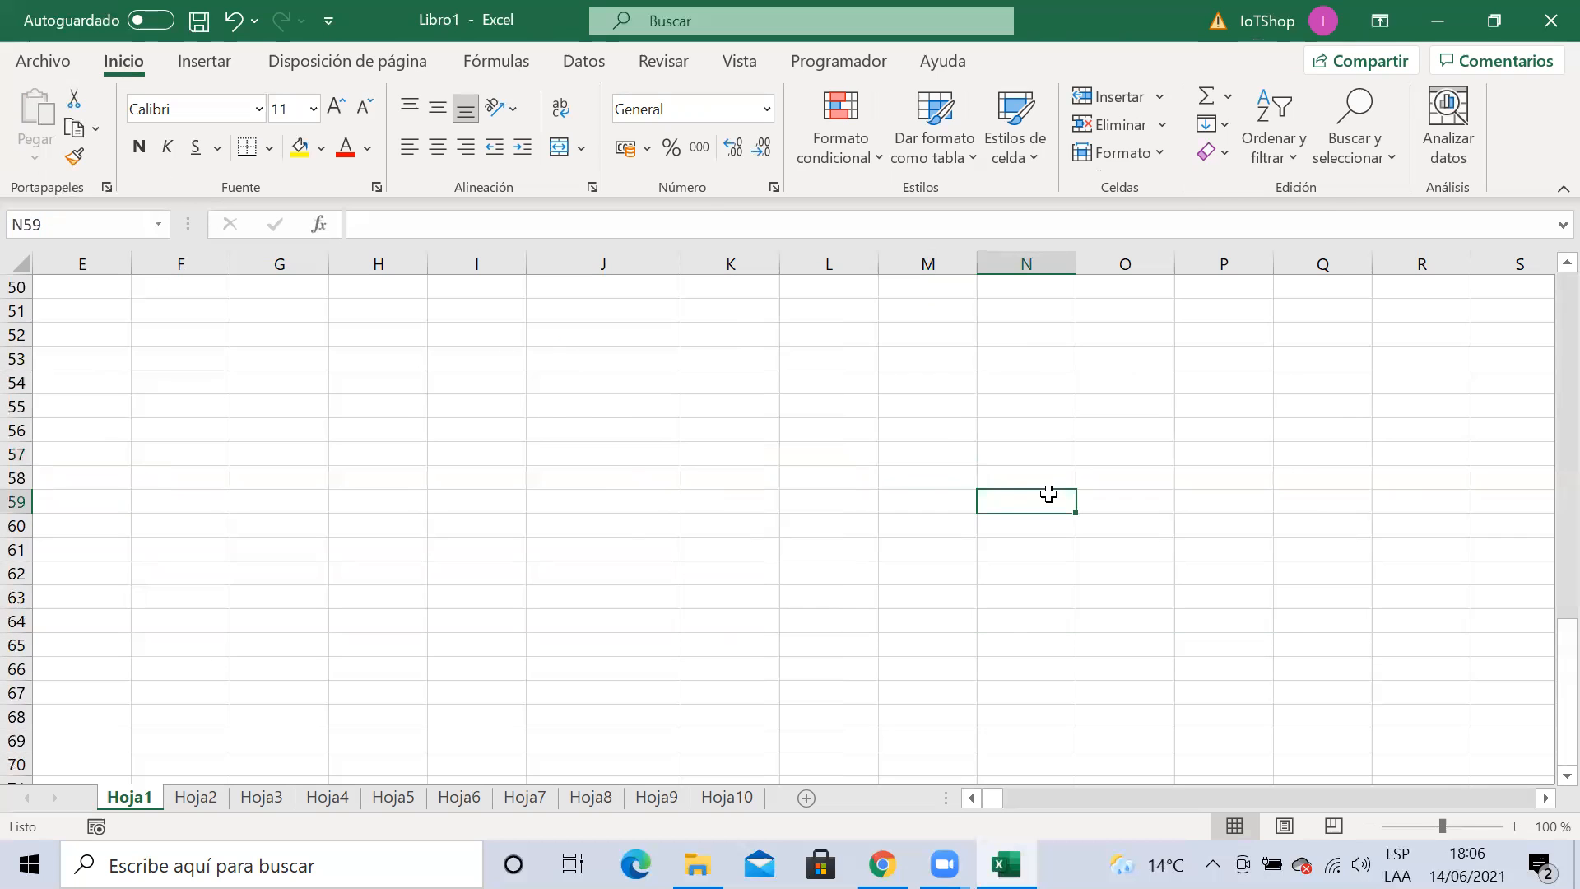
Look over the empty cells down to row 97 and return to the top of the sheet
{"action": "left_click", "coordinate": [538, 475]}
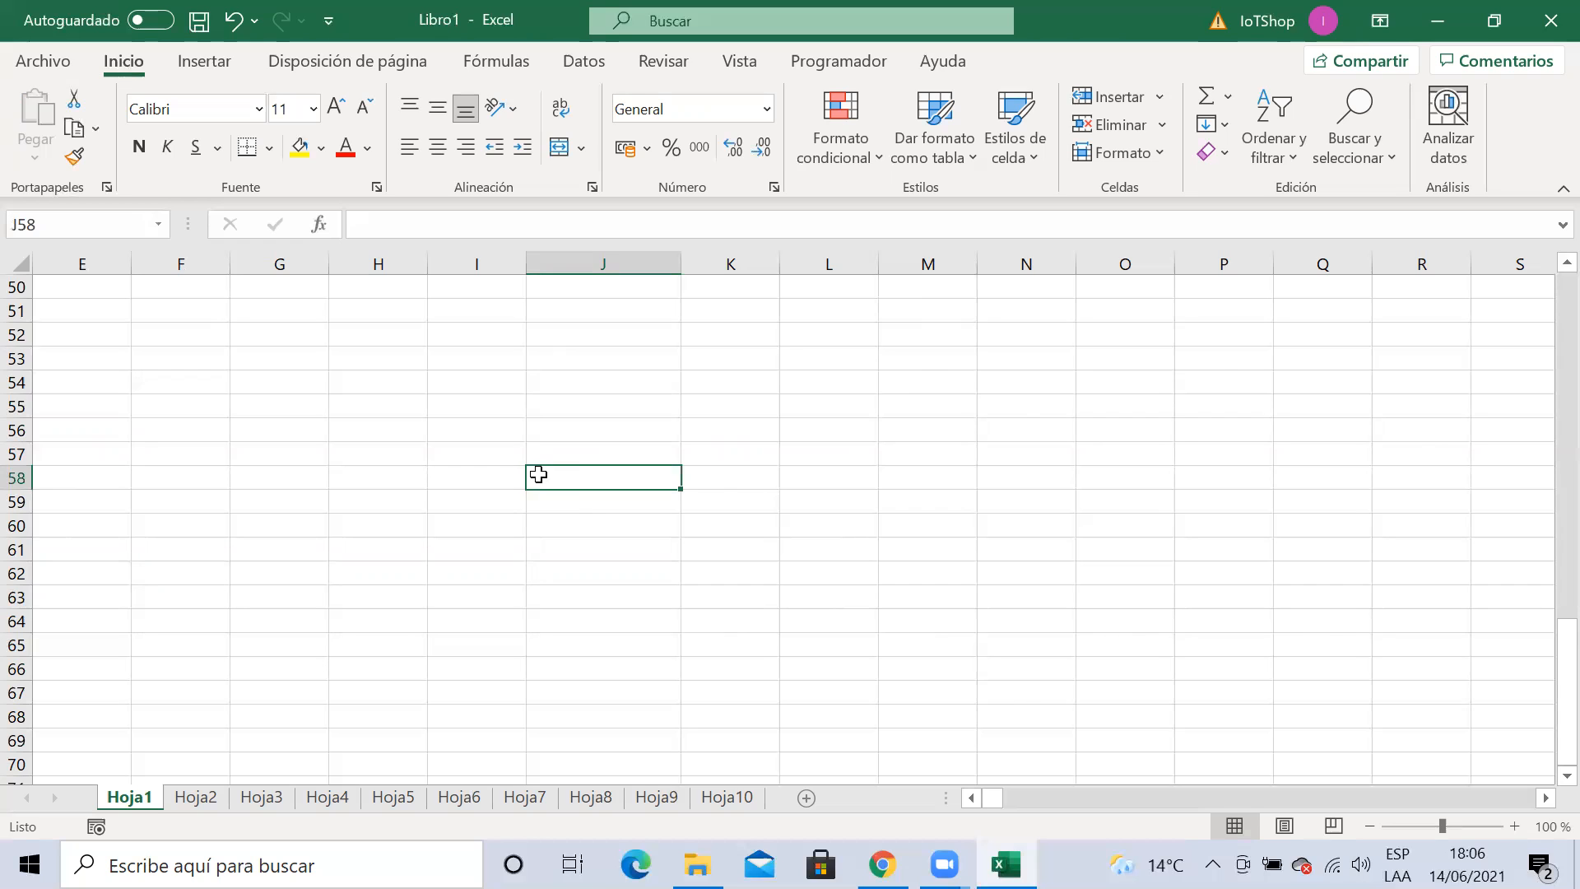
{"action": "scroll", "coordinate": [650, 518], "scroll_direction": "down", "scroll_amount": 9}
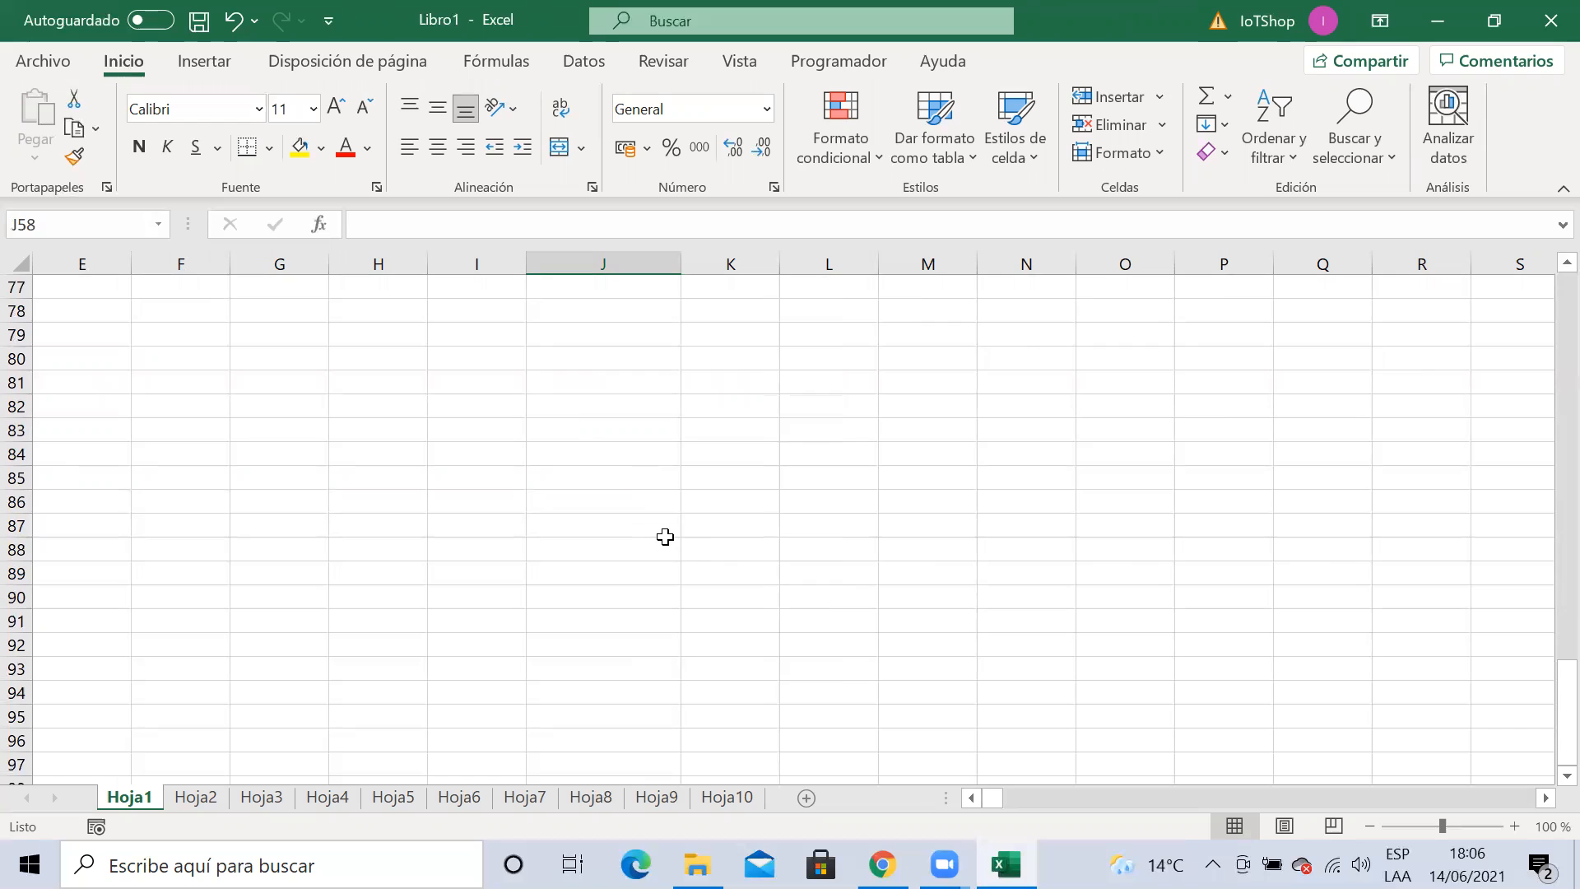
{"action": "left_click", "coordinate": [846, 573]}
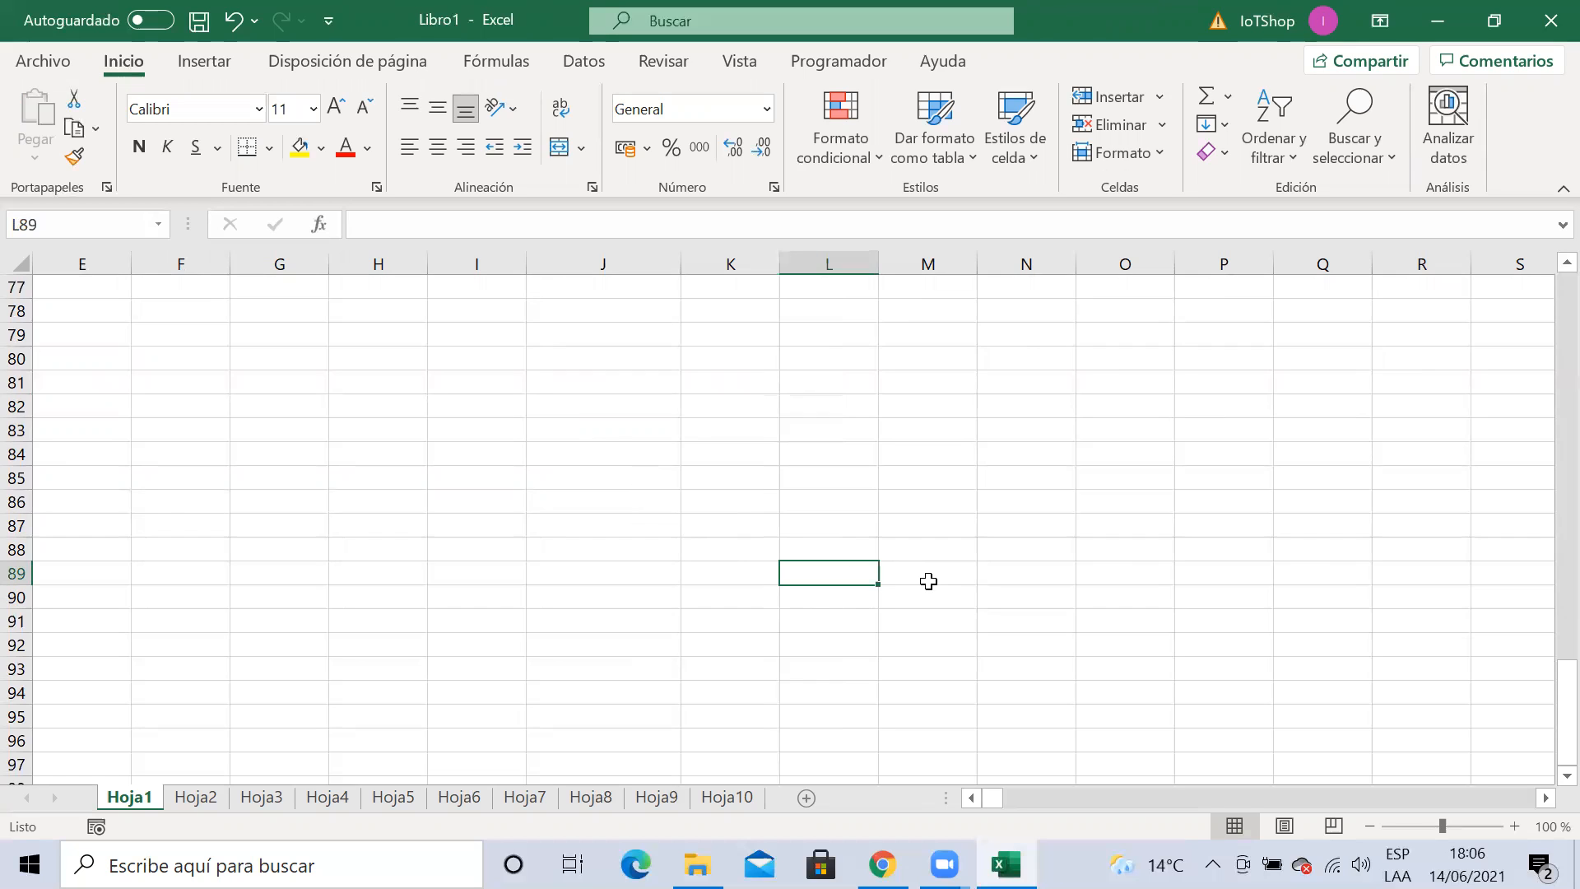
{"action": "scroll", "coordinate": [938, 581], "scroll_direction": "up", "scroll_amount": 7}
{"action": "scroll", "coordinate": [946, 581], "scroll_direction": "up", "scroll_amount": 18}
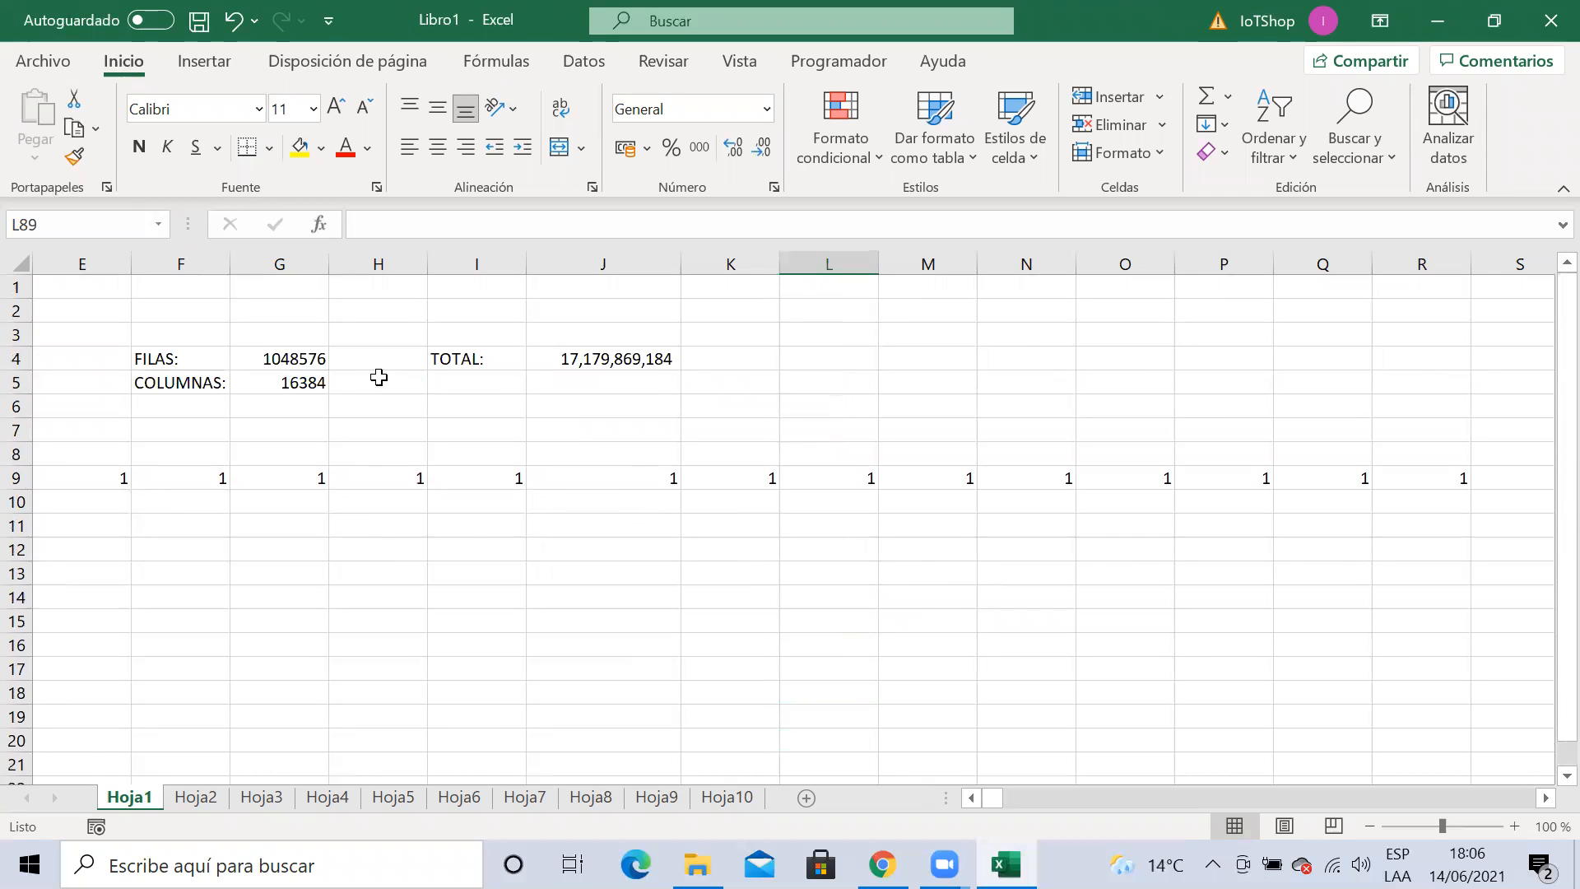
Review the TOTAL:, FILAS: and COLUMNAS: labels and the values in G4 and G5
{"action": "left_click", "coordinate": [443, 359]}
{"action": "left_click", "coordinate": [187, 358]}
{"action": "left_click", "coordinate": [183, 380]}
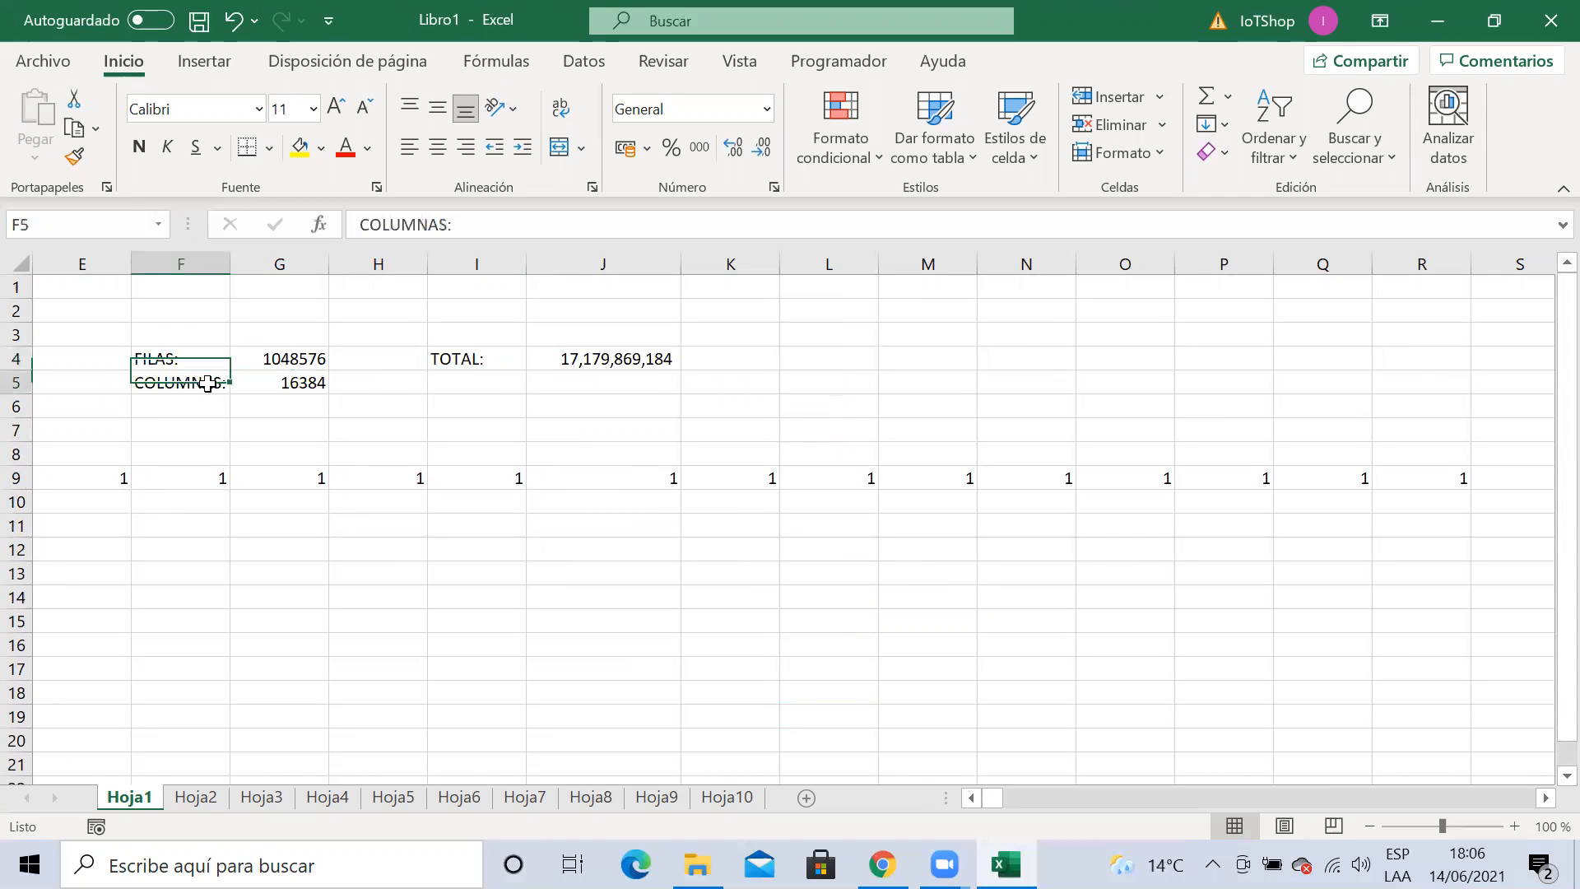
{"action": "left_click", "coordinate": [305, 382]}
{"action": "left_click", "coordinate": [299, 359]}
Highlight a stretch of the 1 values in row 9 and check several of its cells individually
{"action": "left_click_drag", "start_coordinate": [223, 480], "coordinate": [1218, 471]}
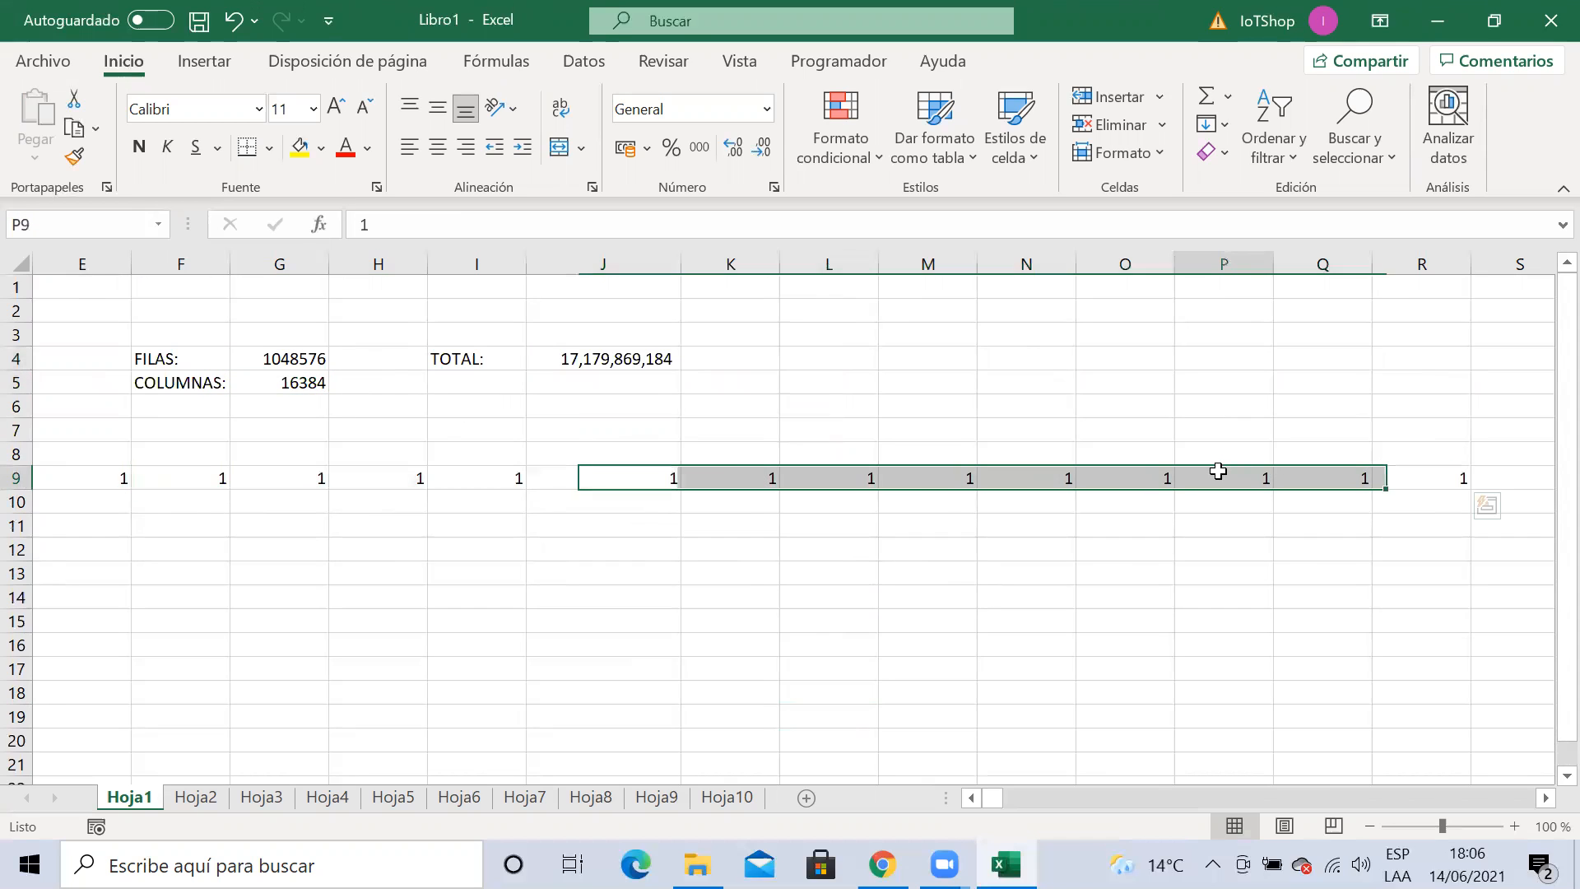
{"action": "left_click", "coordinate": [1097, 483]}
{"action": "left_click", "coordinate": [903, 483]}
{"action": "left_click", "coordinate": [716, 483]}
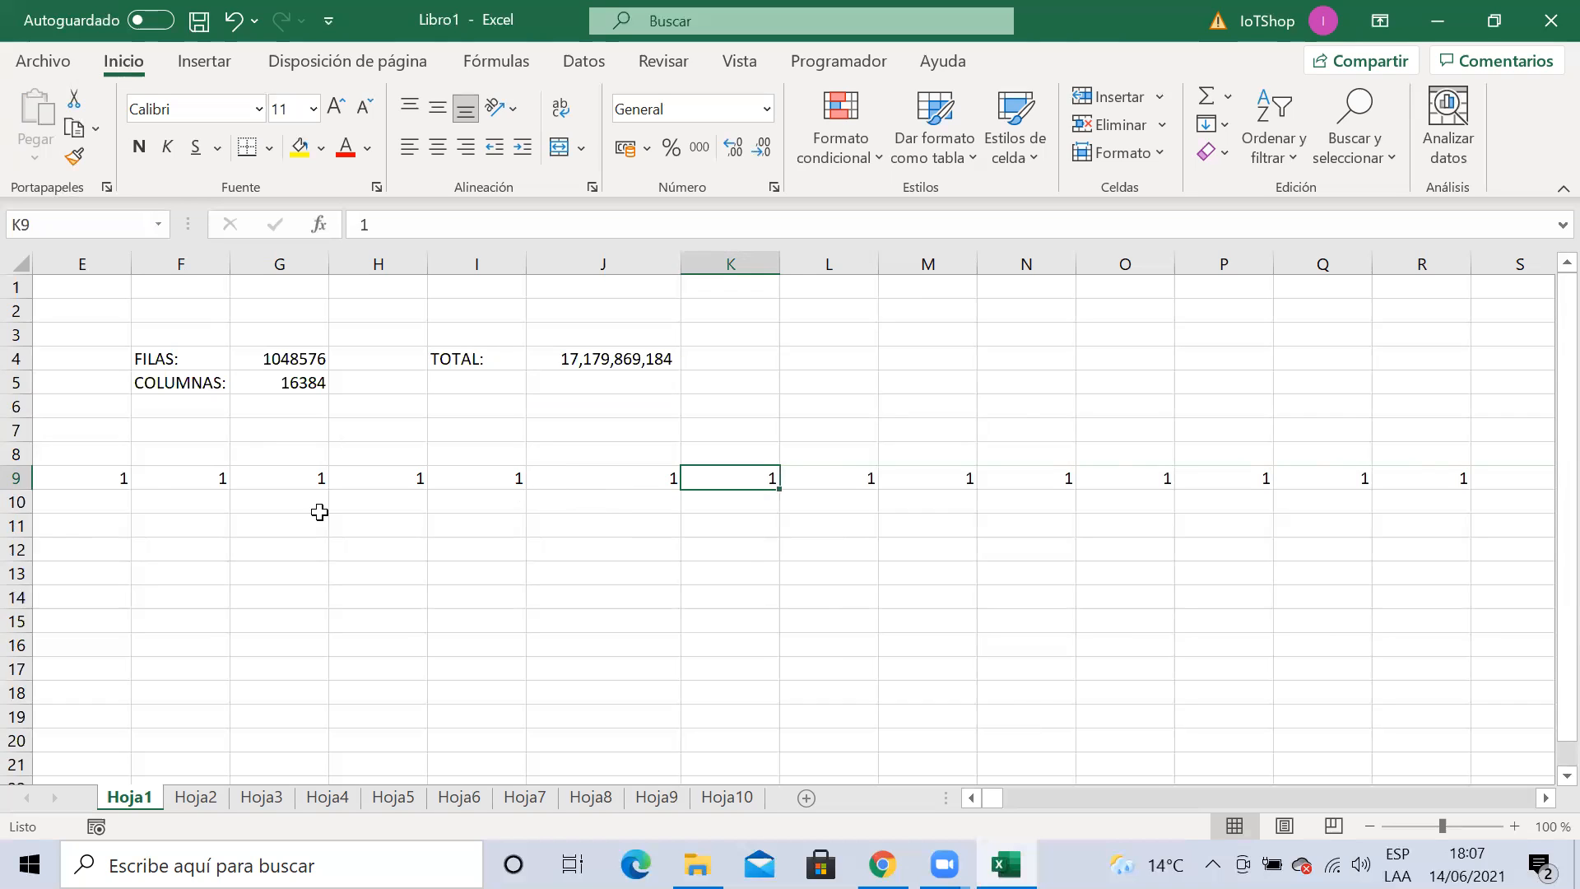
Enter GUATEMALA in cell J14 of Hoja1
{"action": "left_click", "coordinate": [635, 603]}
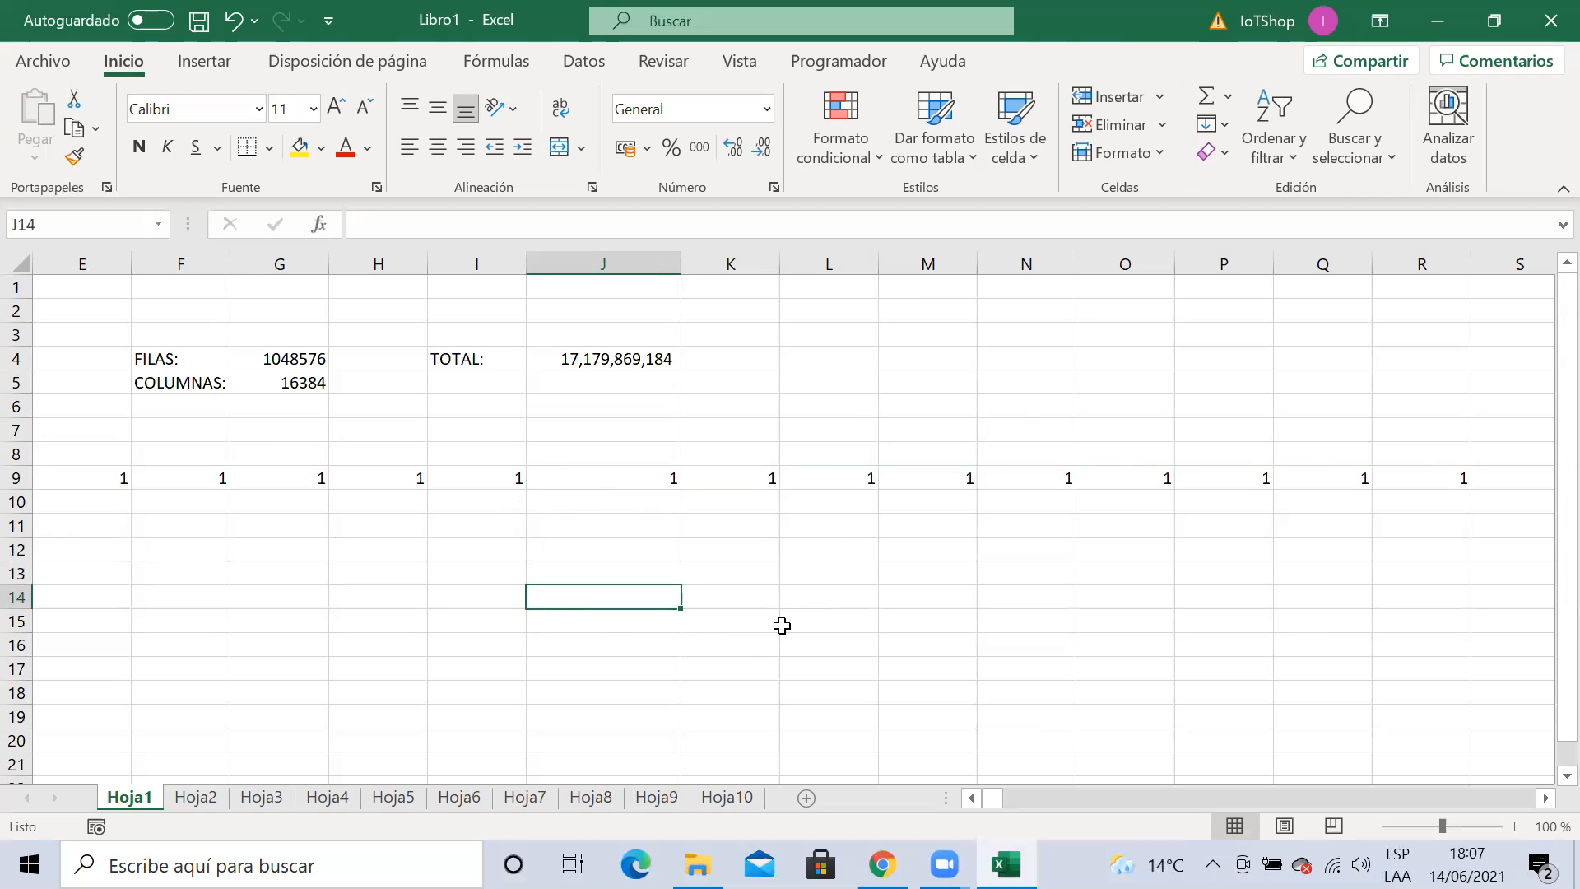
{"action": "type", "text": "GUATEMALA"}
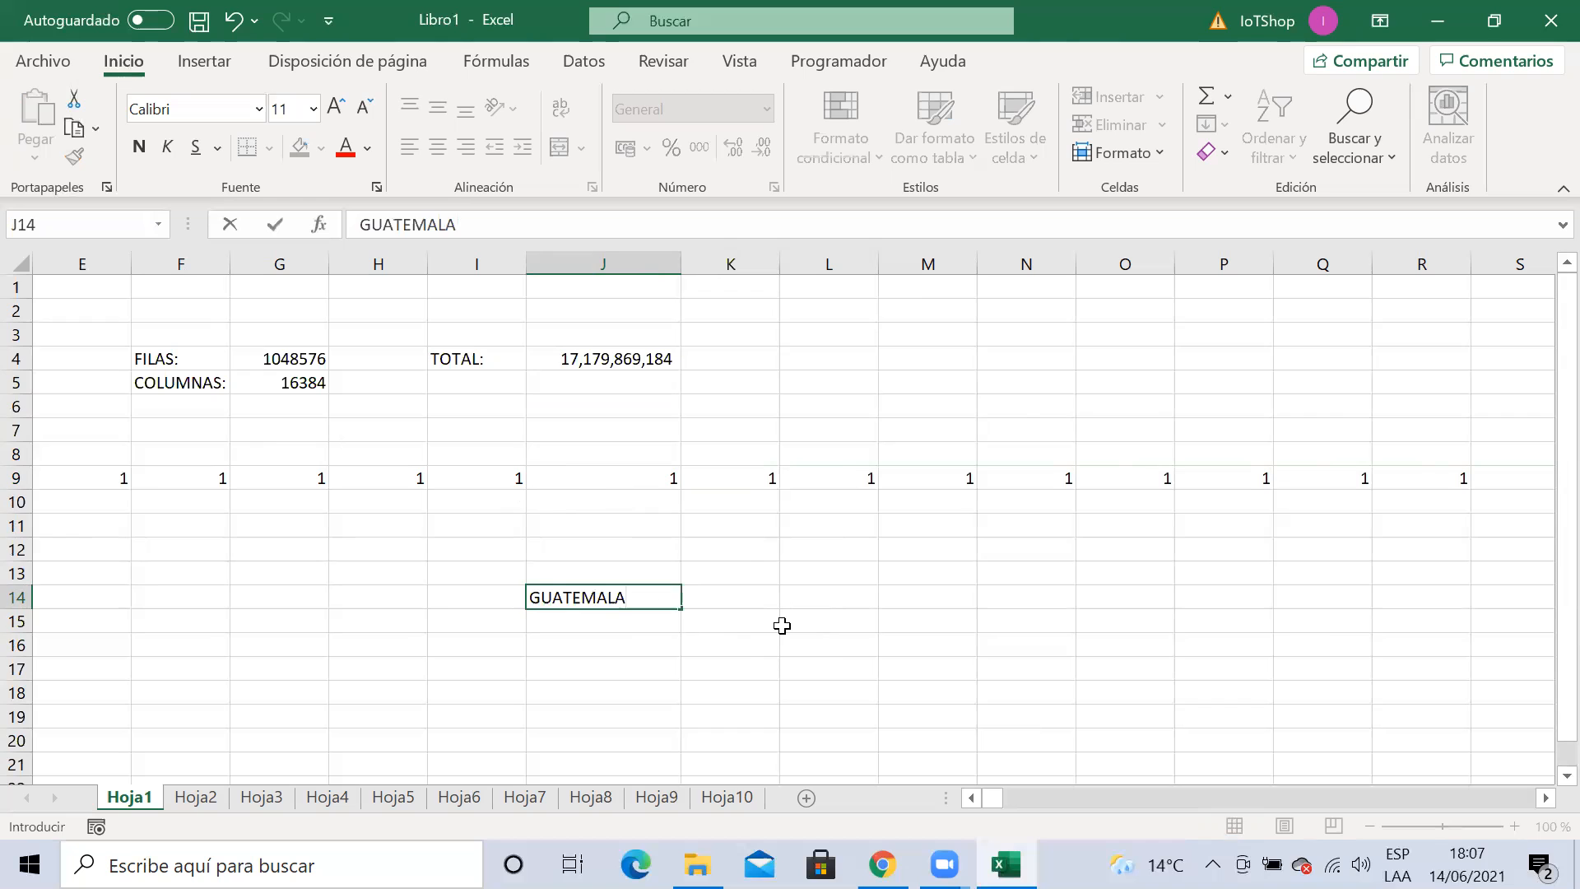
{"action": "key", "text": "Return"}
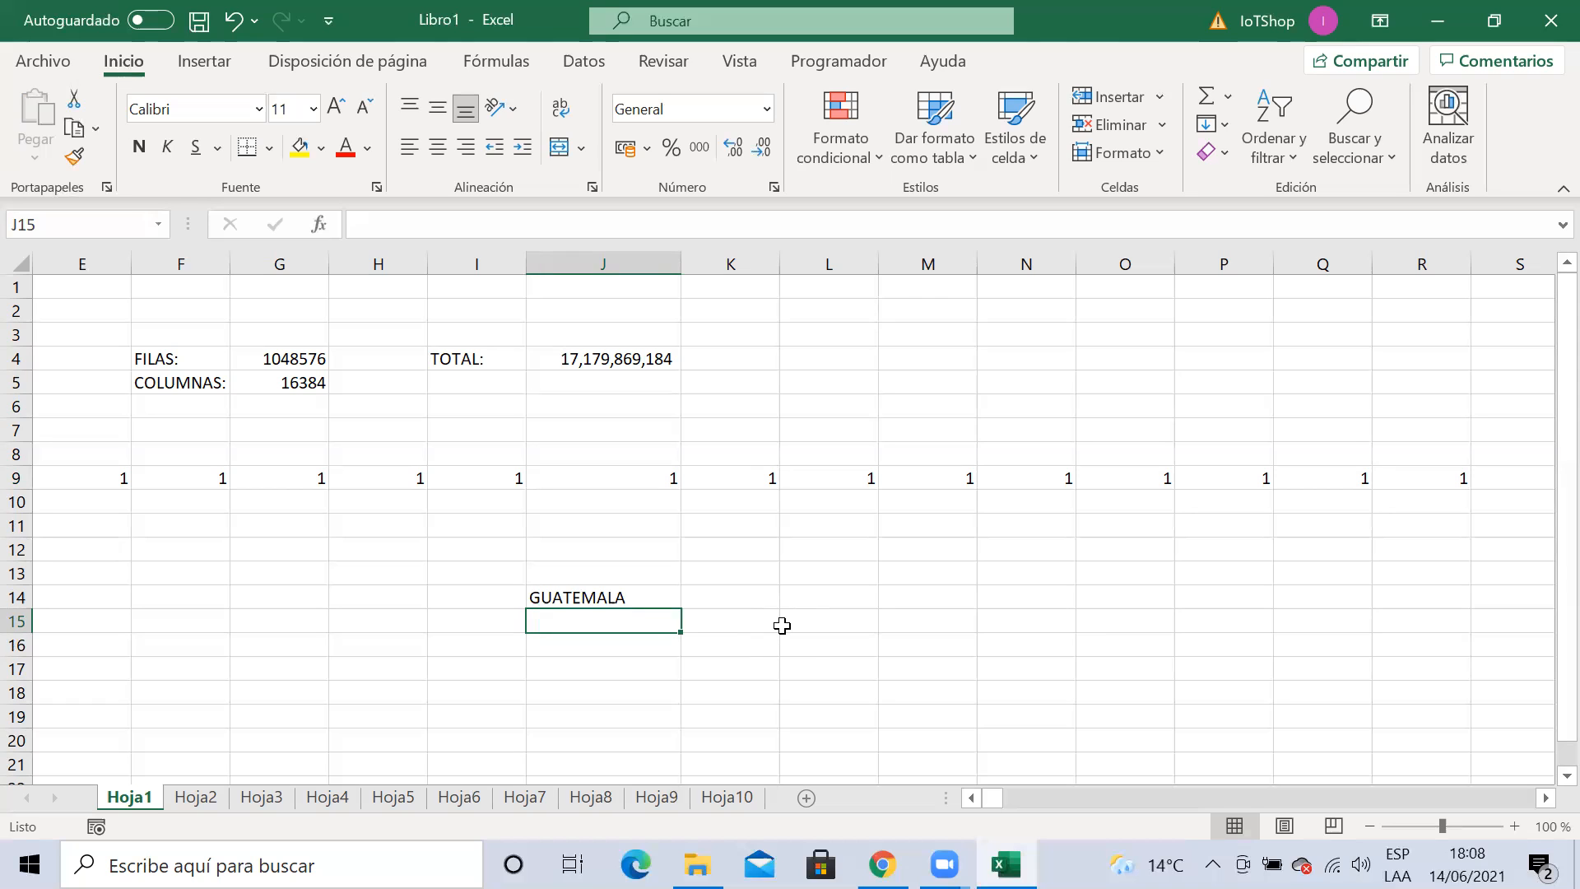
Enter the filler text ASDASDASD in cell N14
{"action": "key", "text": "Right"}
{"action": "key", "text": "Right"}
{"action": "key", "text": "Right"}
{"action": "key", "text": "Right"}
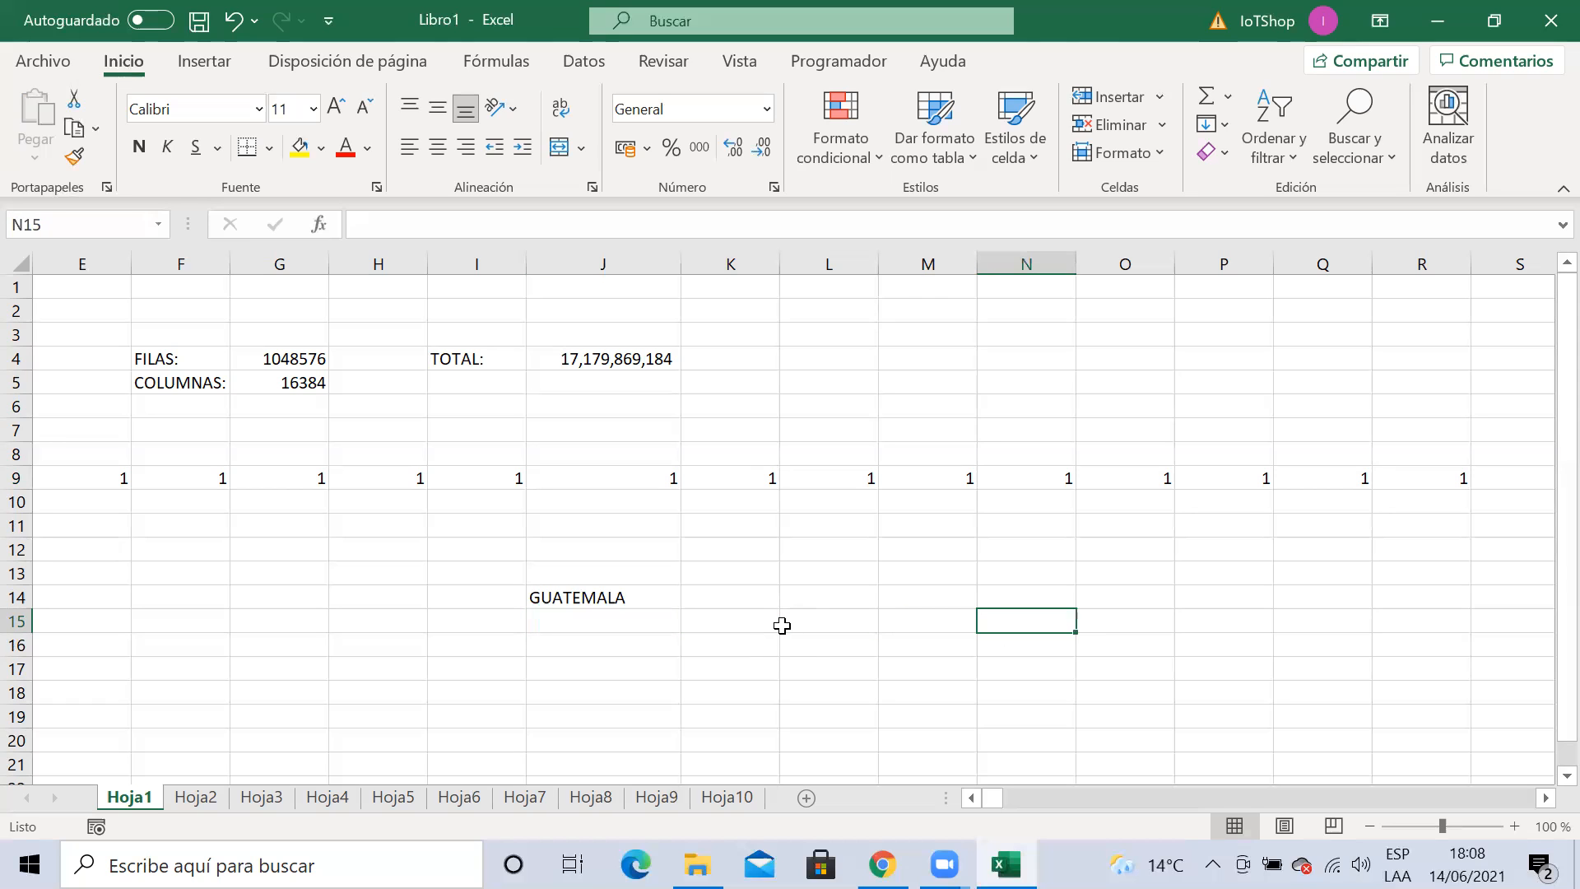
{"action": "key", "text": "Up"}
{"action": "type", "text": "ASDASDASD"}
{"action": "key", "text": "Return"}
Enter the filler text ASDASDASD in cell L18 and ASDASD in cell L13
{"action": "key", "text": "Down"}
{"action": "key", "text": "Down"}
{"action": "key", "text": "Down"}
{"action": "key", "text": "Left"}
{"action": "key", "text": "Left"}
{"action": "type", "text": "ASDASDASD"}
{"action": "key", "text": "Up"}
{"action": "key", "text": "Up"}
{"action": "key", "text": "Up"}
{"action": "key", "text": "Up"}
{"action": "key", "text": "Up"}
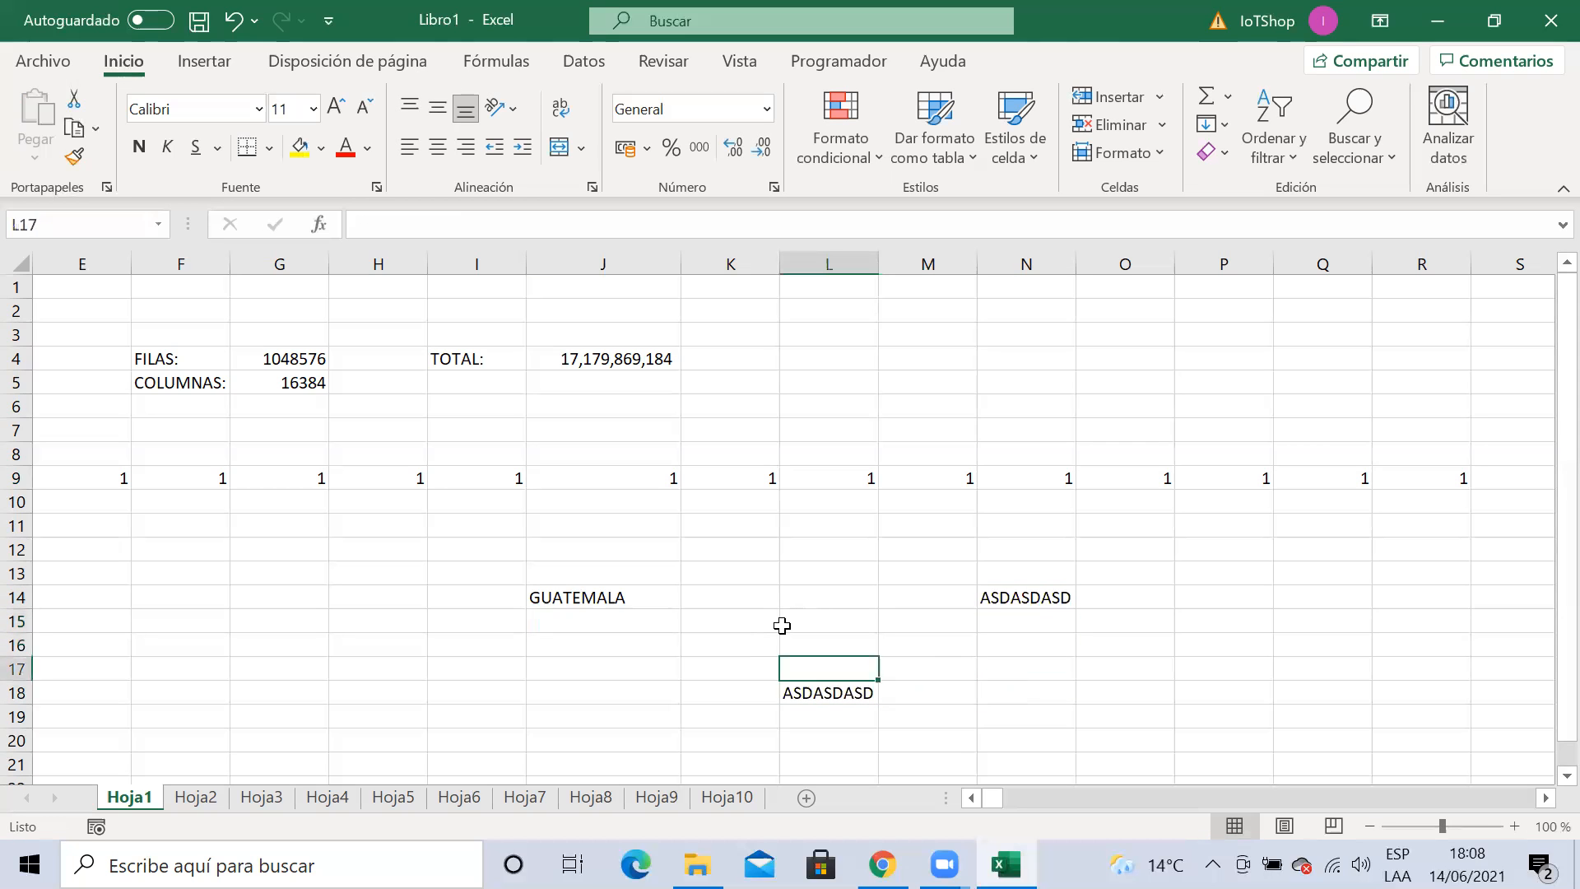
{"action": "type", "text": "ASDASD"}
Enter the filler text asAS in cell G13
{"action": "key", "text": "Left"}
{"action": "key", "text": "Left"}
{"action": "key", "text": "Left"}
{"action": "key", "text": "Left"}
{"action": "key", "text": "Left"}
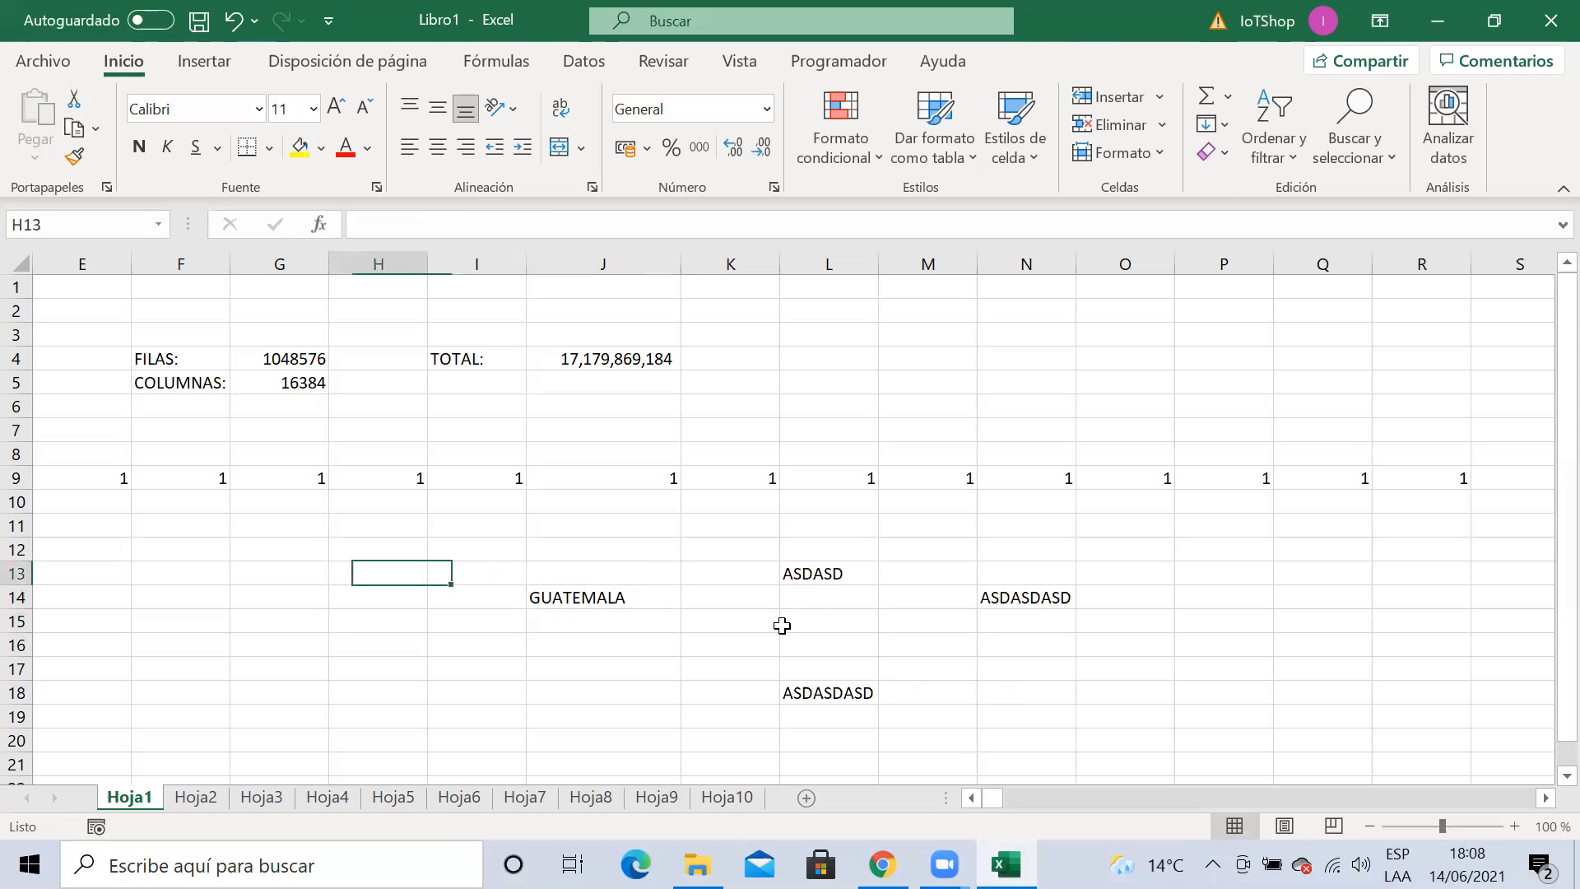
{"action": "type", "text": "asAS"}
{"action": "key", "text": "Return"}
Fill cells G16 to G19 with the short texts a, Sa, Sa and as
{"action": "key", "text": "Down"}
{"action": "key", "text": "Down"}
{"action": "type", "text": "a"}
{"action": "key", "text": "Return"}
{"action": "type", "text": "sa"}
{"action": "key", "text": "Return"}
{"action": "type", "text": "Sa"}
{"action": "key", "text": "Return"}
{"action": "type", "text": "as"}
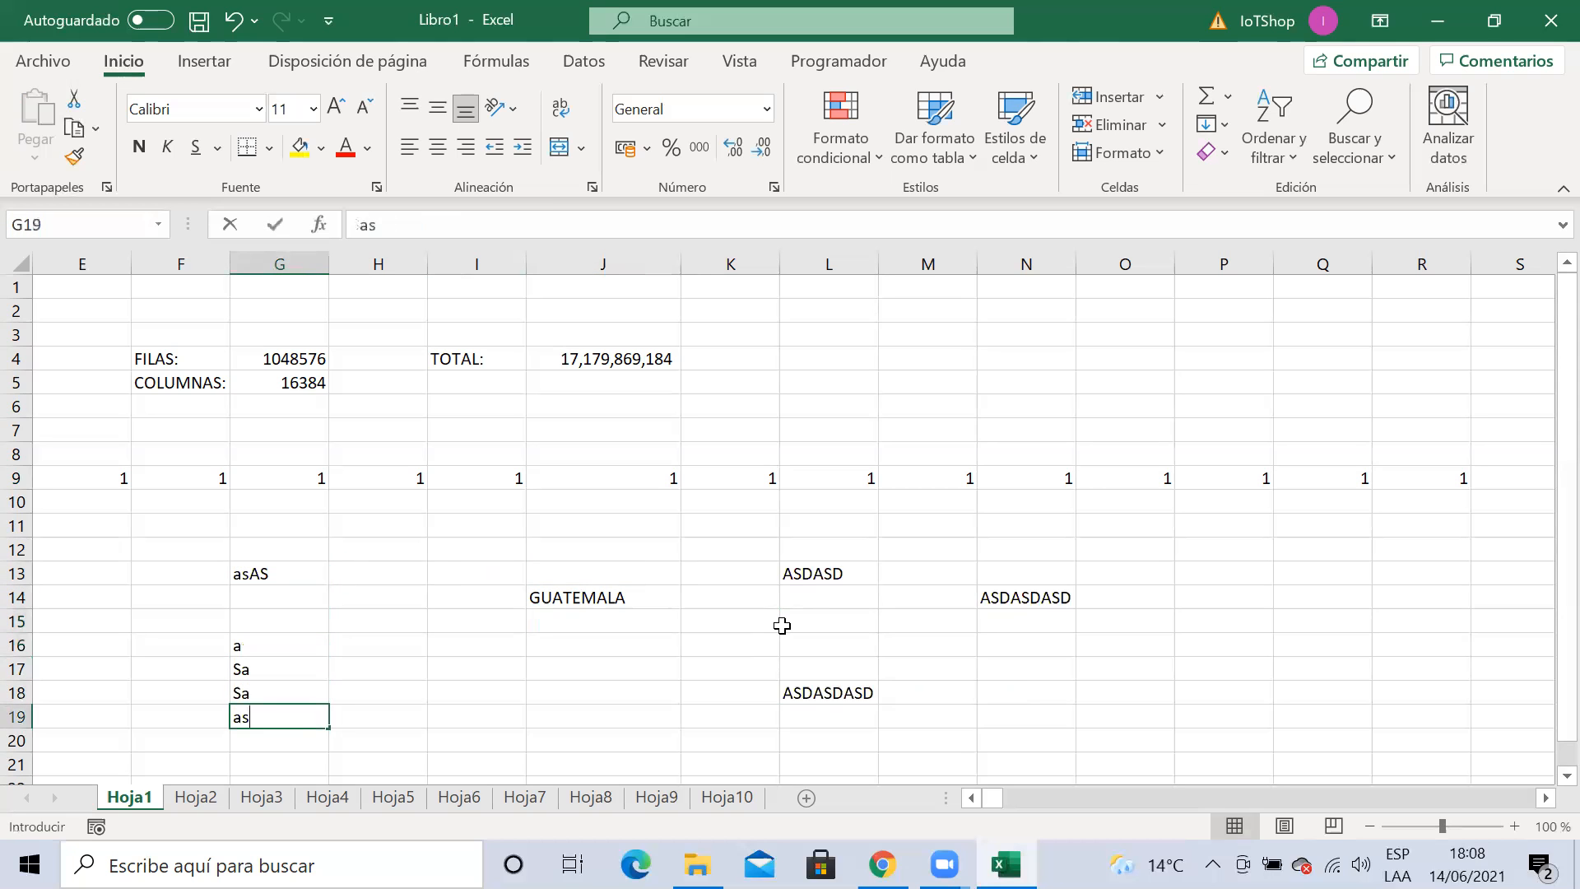
Enter AS in cell H19 and DASDASD in cell I19
{"action": "key", "text": "Right"}
{"action": "type", "text": "AS"}
{"action": "key", "text": "Right"}
{"action": "key", "text": "Down"}
{"action": "key", "text": "Down"}
{"action": "key", "text": "Down"}
{"action": "key", "text": "Down"}
{"action": "key", "text": "Down"}
{"action": "key", "text": "Down"}
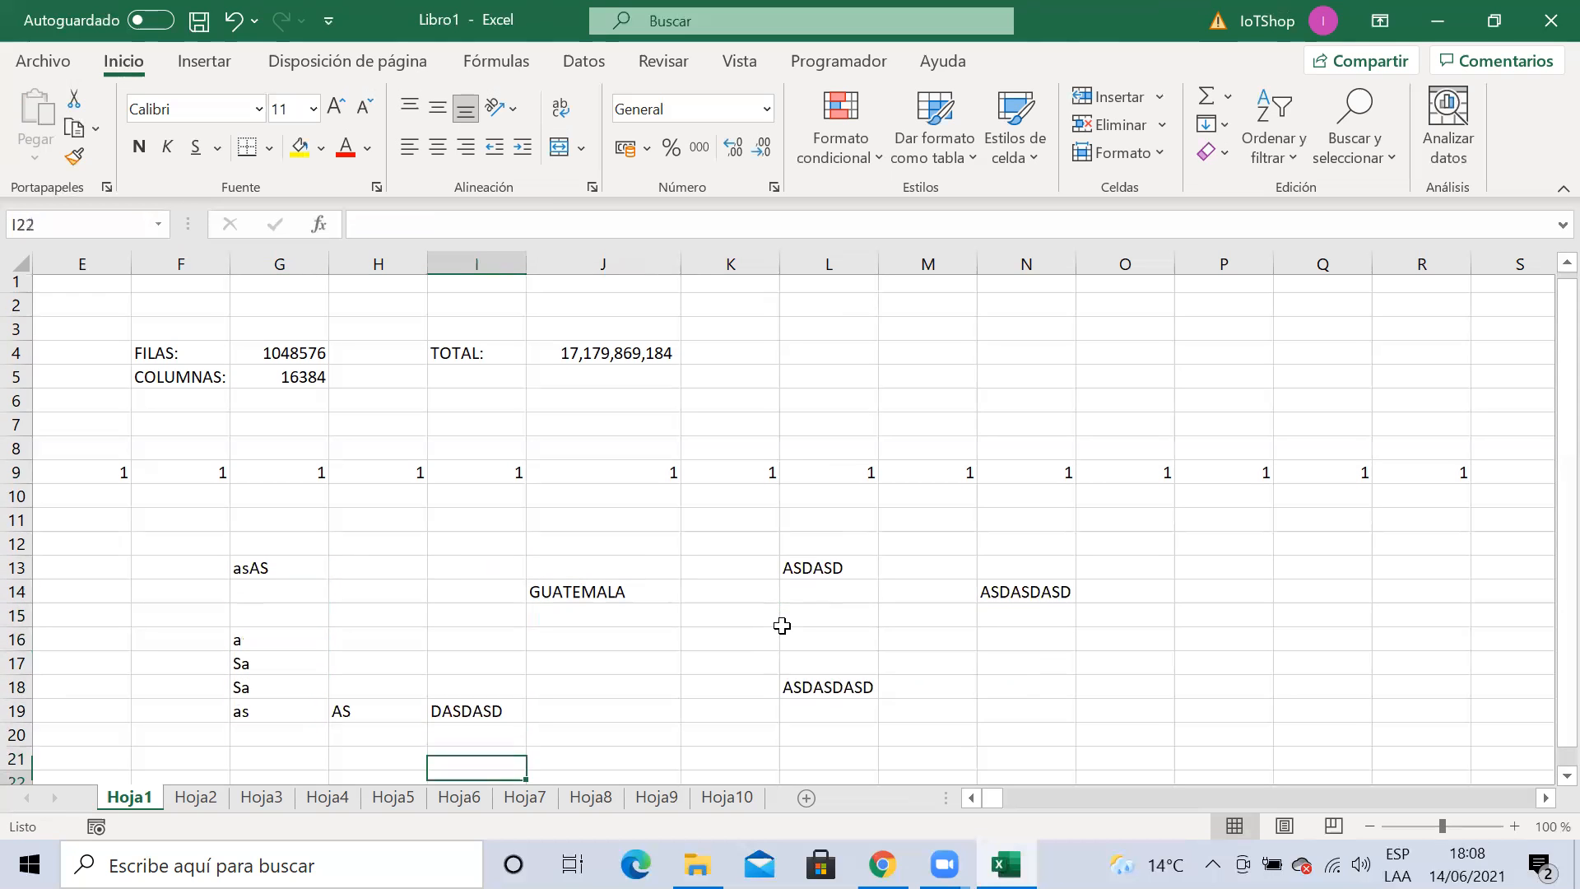
Enter A in cell I22 and SDASDASD in cell H22
{"action": "key", "text": "Up"}
{"action": "key", "text": "Up"}
{"action": "key", "text": "Up"}
{"action": "type", "text": "A"}
{"action": "key", "text": "Left"}
{"action": "type", "text": "SDASDASD"}
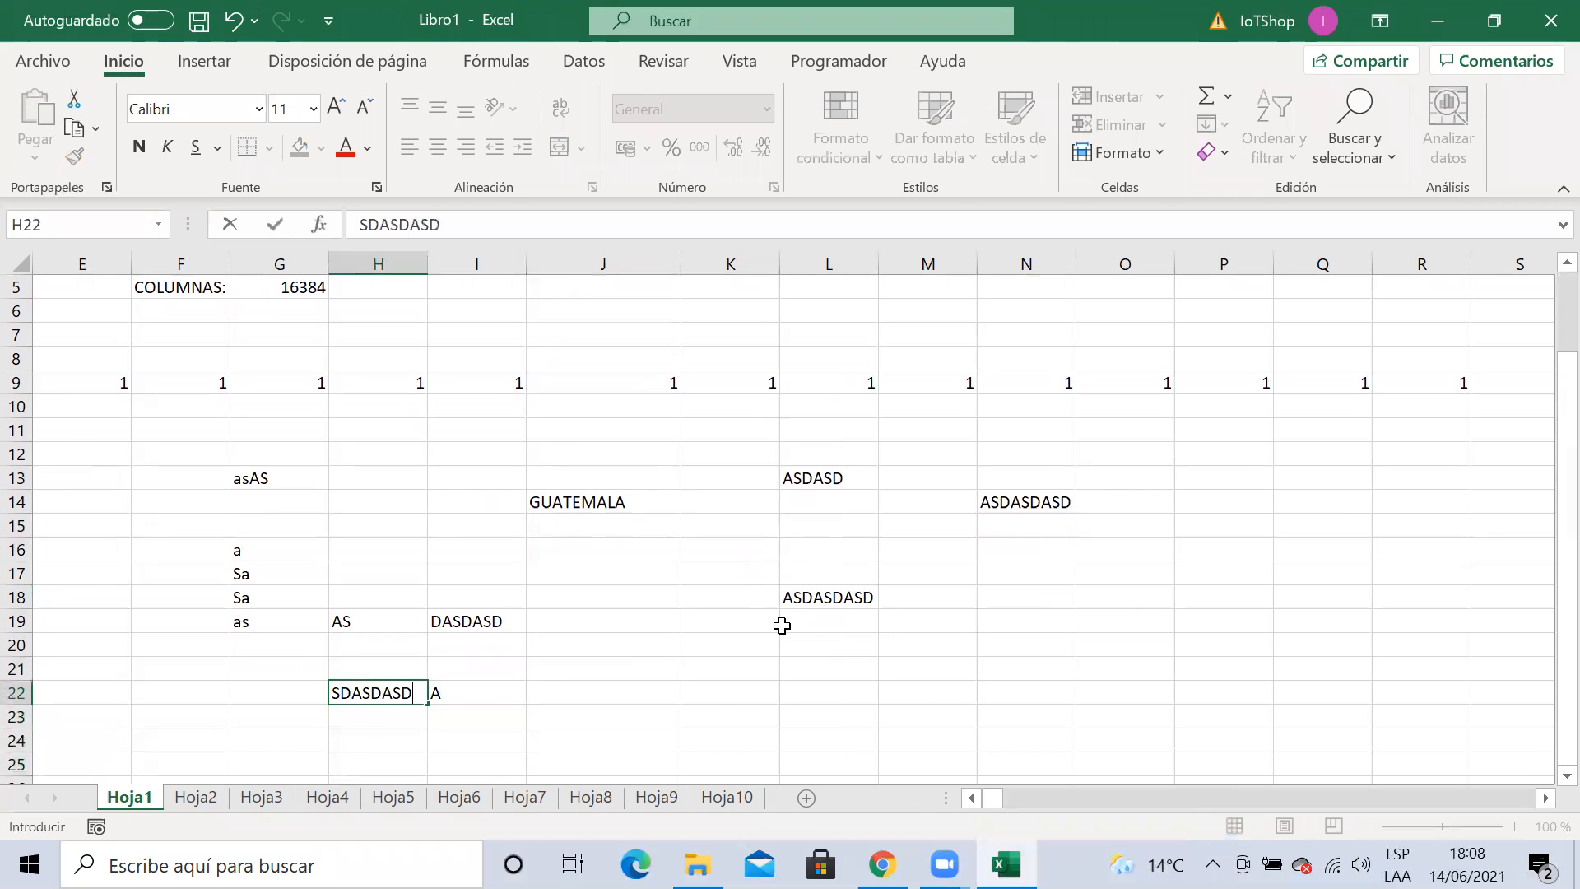
Enter the filler text ASDASD in cells D22 and F22
{"action": "key", "text": "Left"}
{"action": "key", "text": "Left"}
{"action": "key", "text": "Left"}
{"action": "key", "text": "Left"}
{"action": "type", "text": "ASDASD"}
{"action": "key", "text": "Right"}
{"action": "key", "text": "Right"}
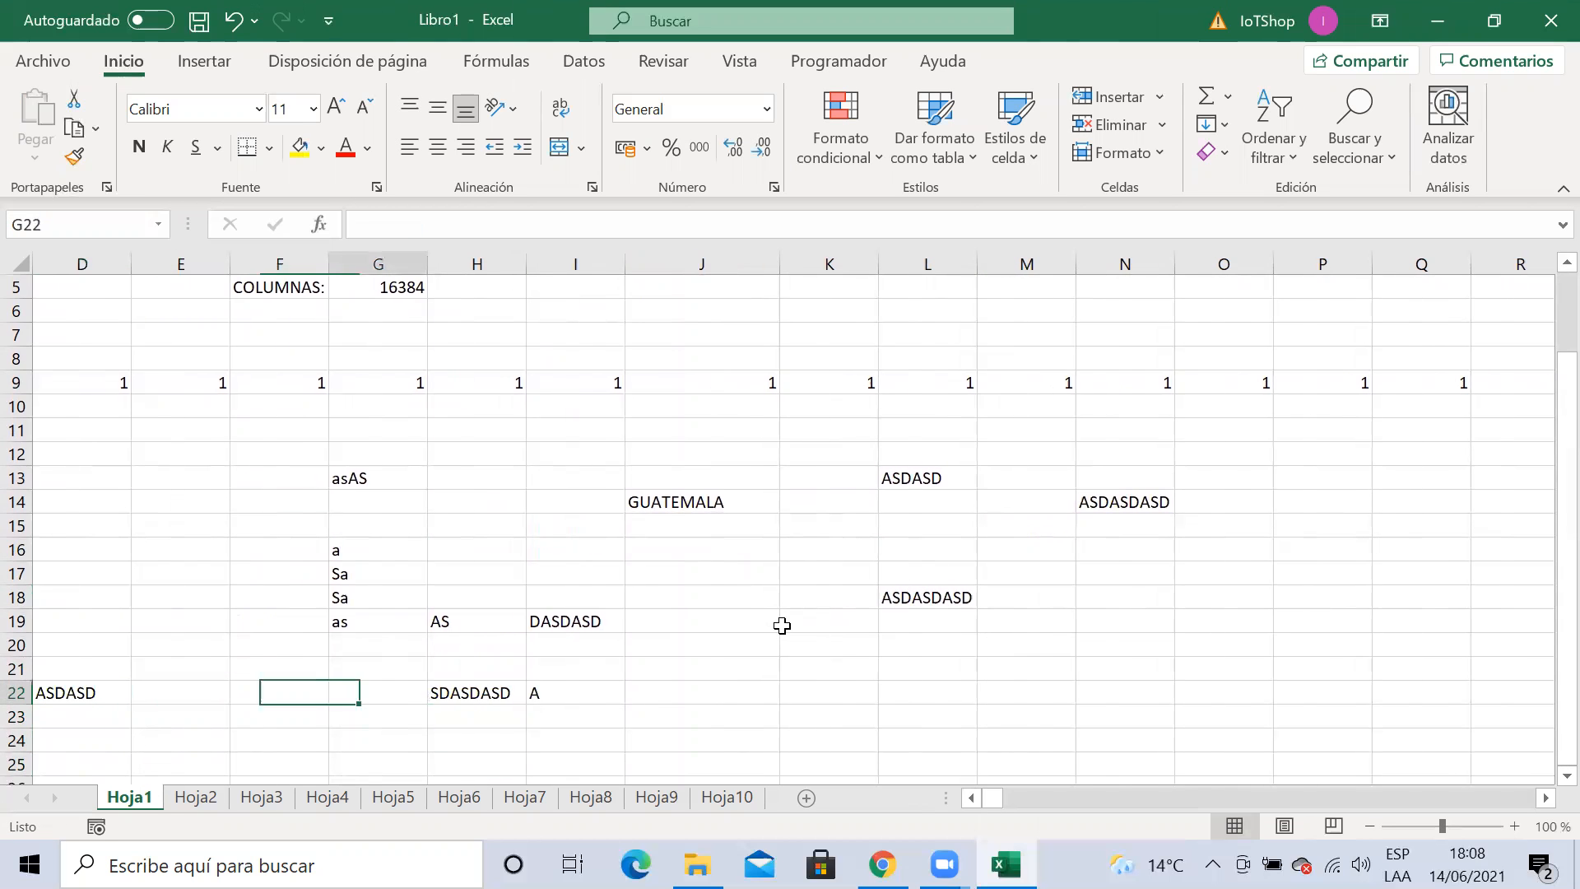
{"action": "type", "text": "ASDASD"}
Enter the filler text ASDASD in cell O20
{"action": "key", "text": "Down"}
{"action": "key", "text": "Down"}
{"action": "key", "text": "Down"}
{"action": "key", "text": "Right"}
{"action": "key", "text": "Right"}
{"action": "key", "text": "Right"}
{"action": "key", "text": "Right"}
{"action": "key", "text": "Right"}
{"action": "key", "text": "Right"}
{"action": "key", "text": "Right"}
{"action": "key", "text": "Right"}
{"action": "key", "text": "Right"}
{"action": "key", "text": "Right"}
{"action": "key", "text": "Right"}
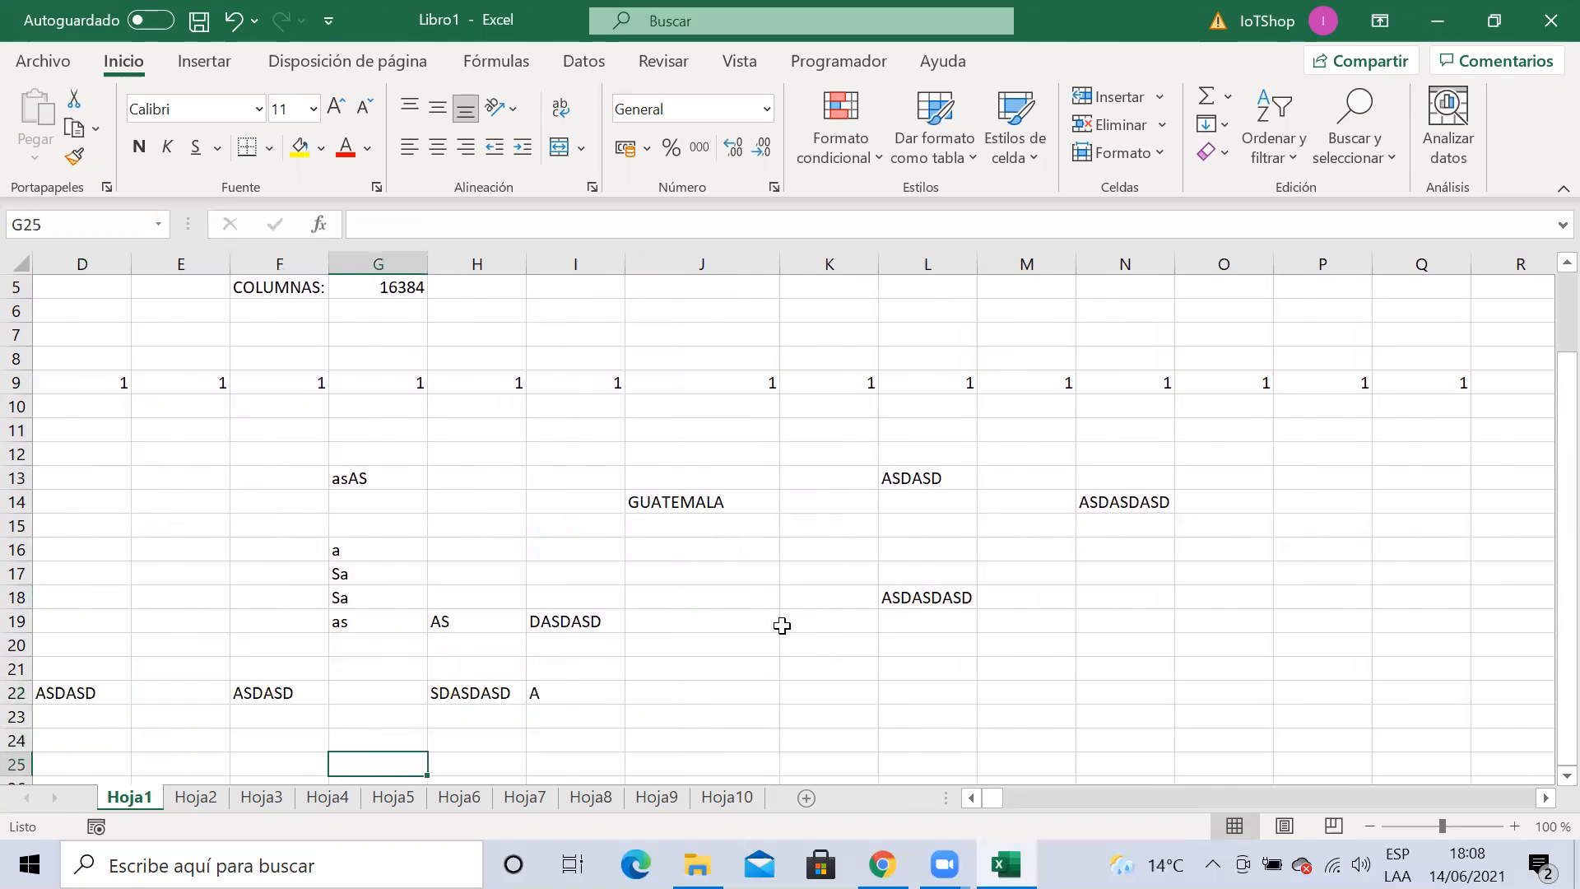
{"action": "key", "text": "Left"}
{"action": "key", "text": "Up"}
{"action": "key", "text": "Up"}
{"action": "key", "text": "Up"}
{"action": "key", "text": "Up"}
{"action": "key", "text": "Up"}
{"action": "key", "text": "Left"}
{"action": "type", "text": "ASDASD"}
Enter the filler text ASDASDASD in cells L23 and N23
{"action": "key", "text": "Down"}
{"action": "key", "text": "Down"}
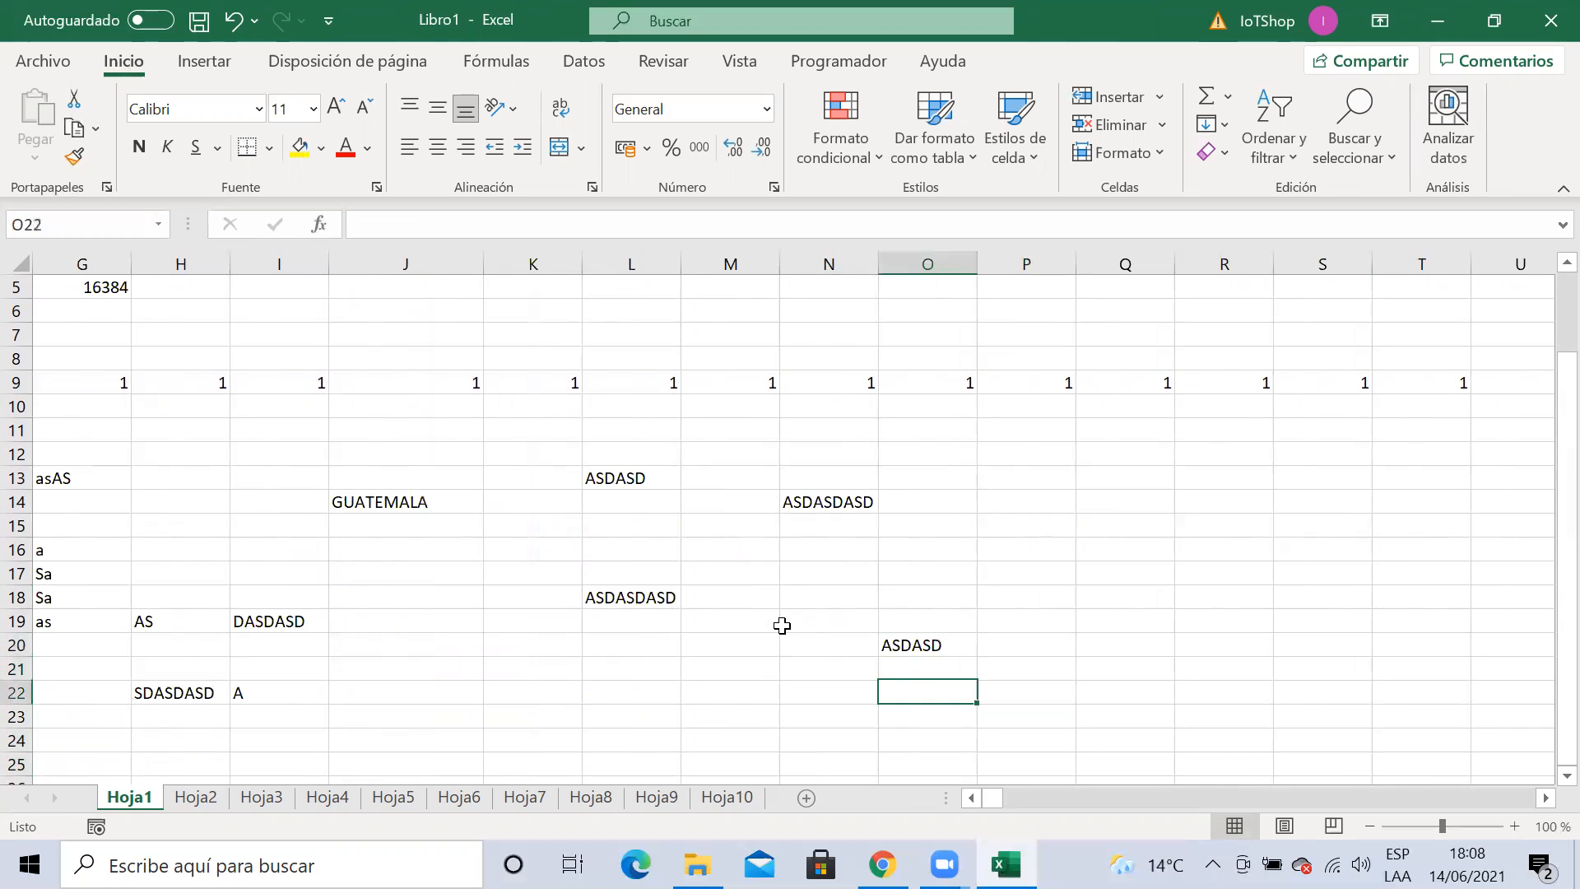
{"action": "key", "text": "Down"}
{"action": "key", "text": "Left"}
{"action": "key", "text": "Left"}
{"action": "key", "text": "Left"}
{"action": "type", "text": "ASDASDASD"}
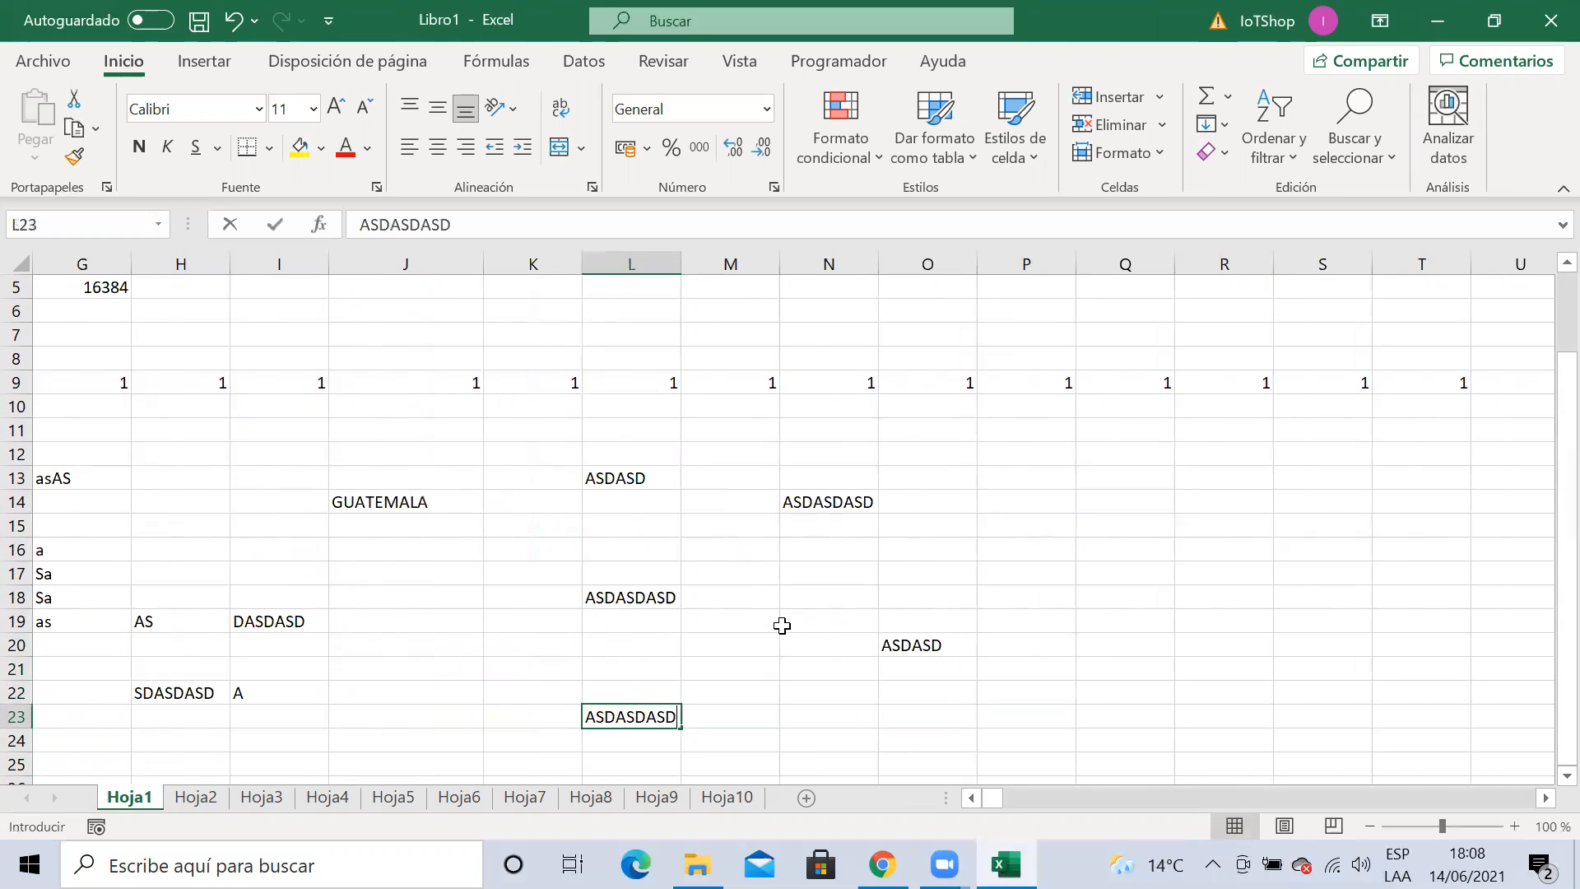
{"action": "key", "text": "Right"}
{"action": "key", "text": "Right"}
{"action": "type", "text": "ASDASDASD"}
{"action": "key", "text": "Down"}
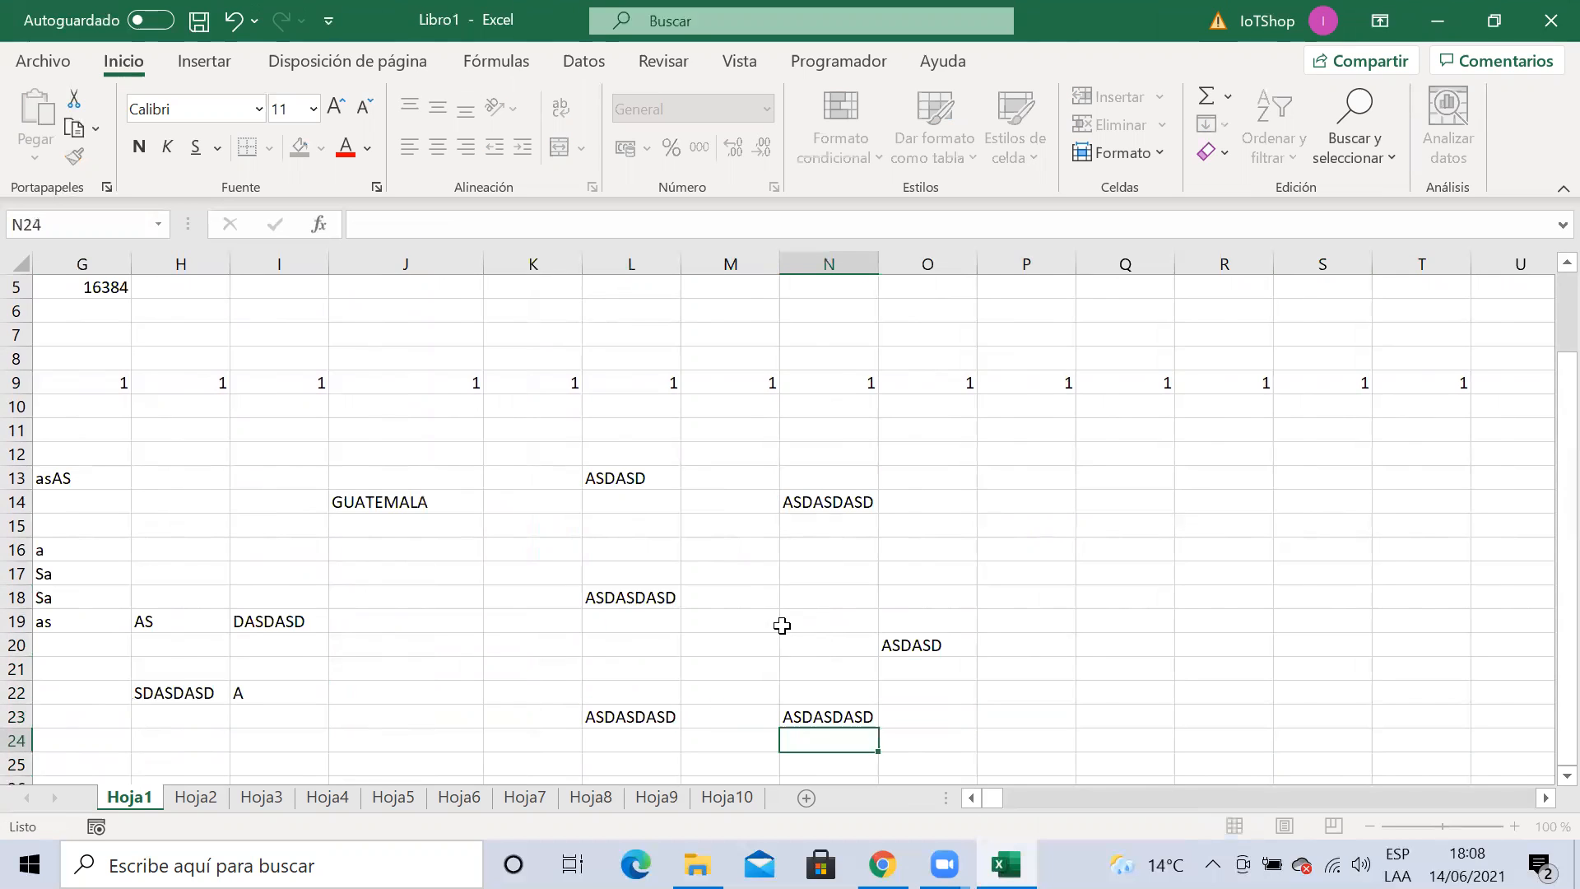
Move cell by cell up column K to the top of the sheet, passing the scattered sample texts
{"action": "key", "text": "Down"}
{"action": "key", "text": "Left"}
{"action": "key", "text": "Left"}
{"action": "key", "text": "Left"}
{"action": "key", "text": "Up"}
{"action": "key", "text": "Up"}
{"action": "key", "text": "Up"}
{"action": "key", "text": "Up"}
{"action": "key", "text": "Up"}
{"action": "key", "text": "Up"}
{"action": "key", "text": "Up"}
{"action": "key", "text": "Up"}
{"action": "key", "text": "Up"}
{"action": "key", "text": "Up"}
{"action": "key", "text": "Up"}
{"action": "key", "text": "Up"}
{"action": "key", "text": "Up"}
{"action": "key", "text": "Up"}
{"action": "key", "text": "Up"}
{"action": "key", "text": "Up"}
{"action": "key", "text": "Up"}
{"action": "key", "text": "Up"}
{"action": "key", "text": "Up"}
{"action": "key", "text": "Up"}
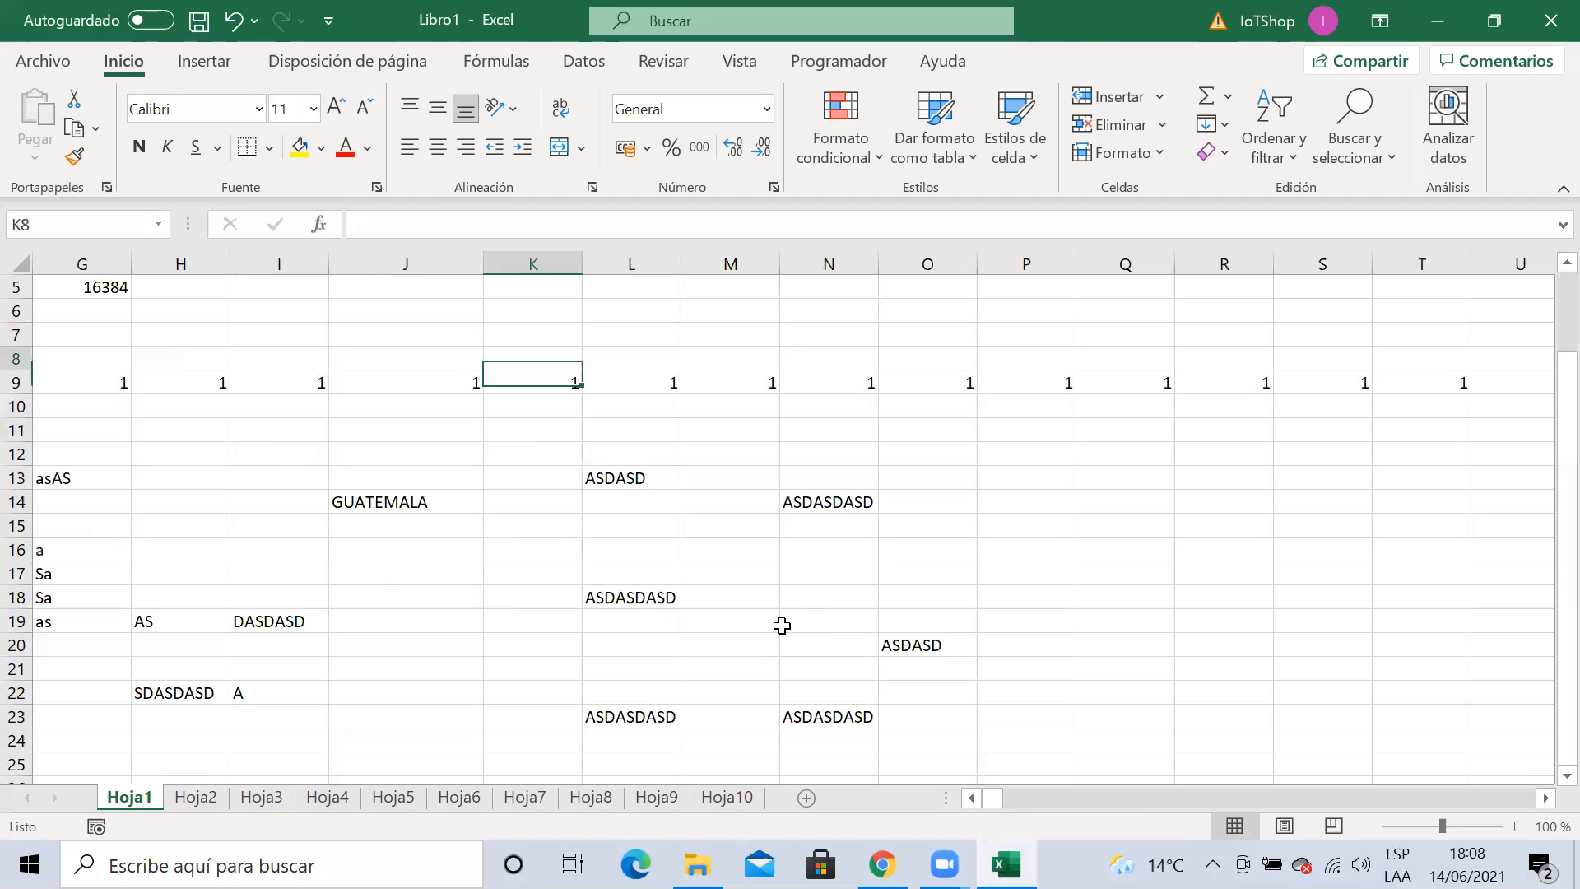
{"action": "key", "text": "Down"}
{"action": "key", "text": "Down"}
{"action": "key", "text": "Down"}
{"action": "key", "text": "Down"}
{"action": "key", "text": "Down"}
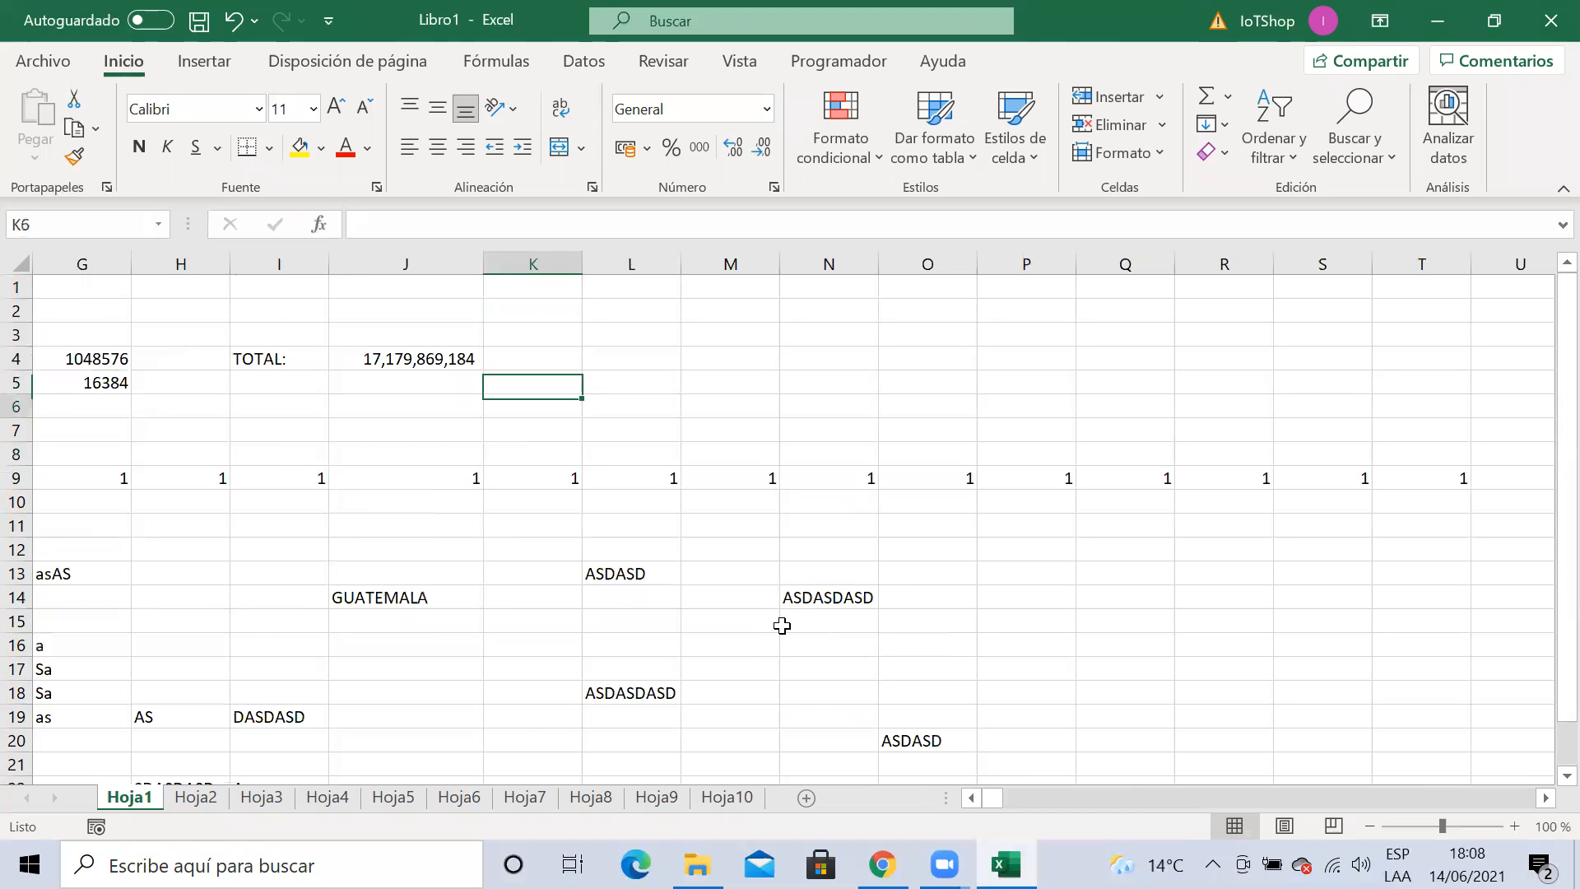
Review the GUATEMALA cell, the TOTAL: formula in J4 and the empty rows below the data
{"action": "left_click", "coordinate": [390, 598]}
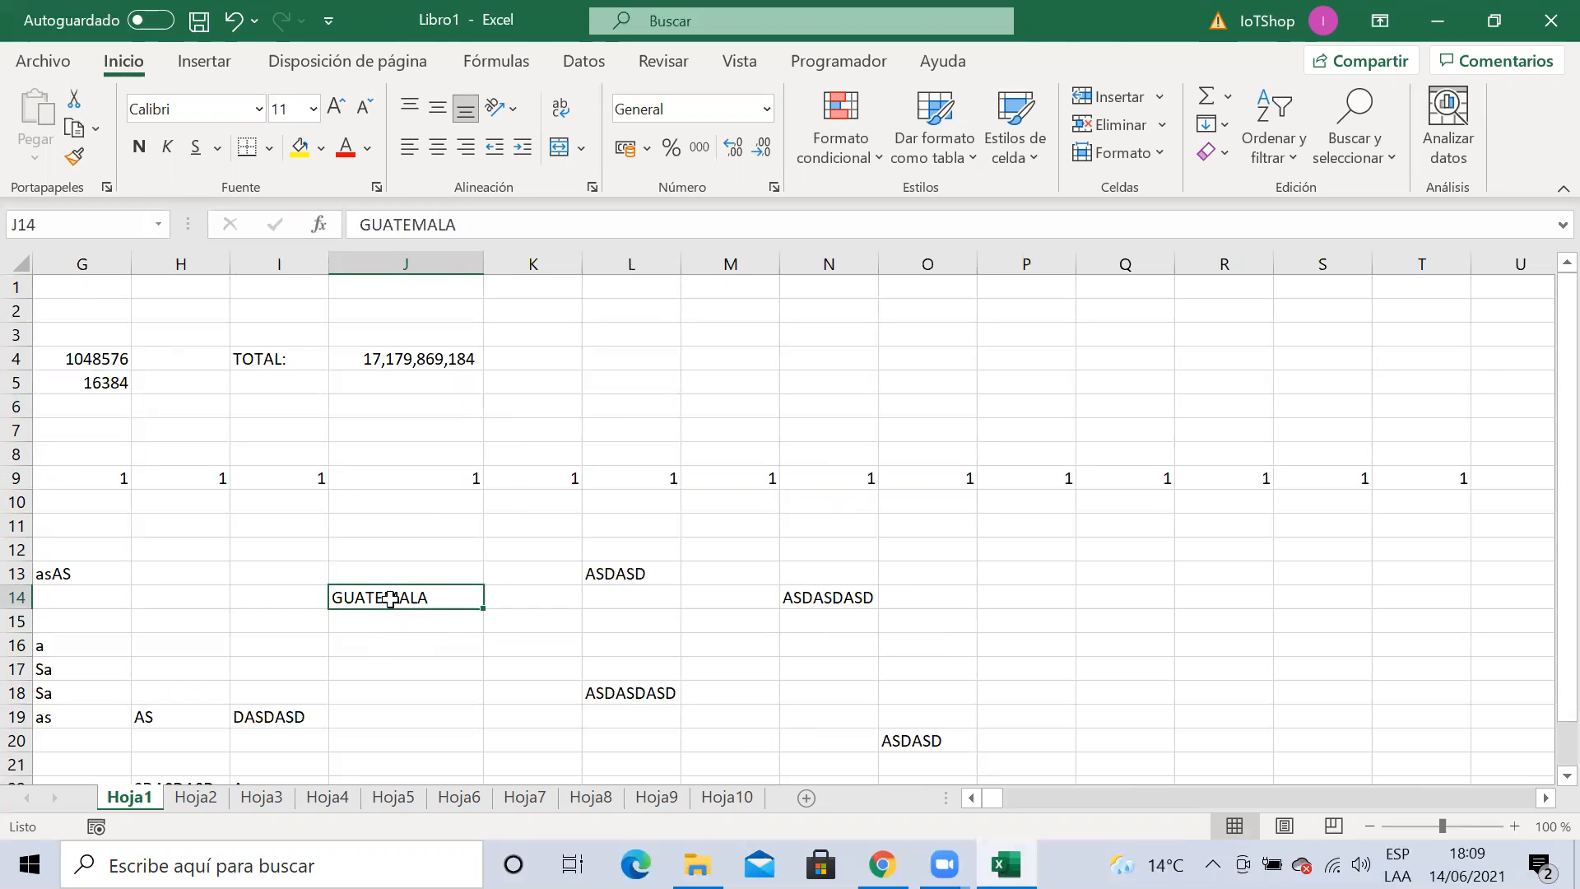
{"action": "left_click", "coordinate": [387, 358]}
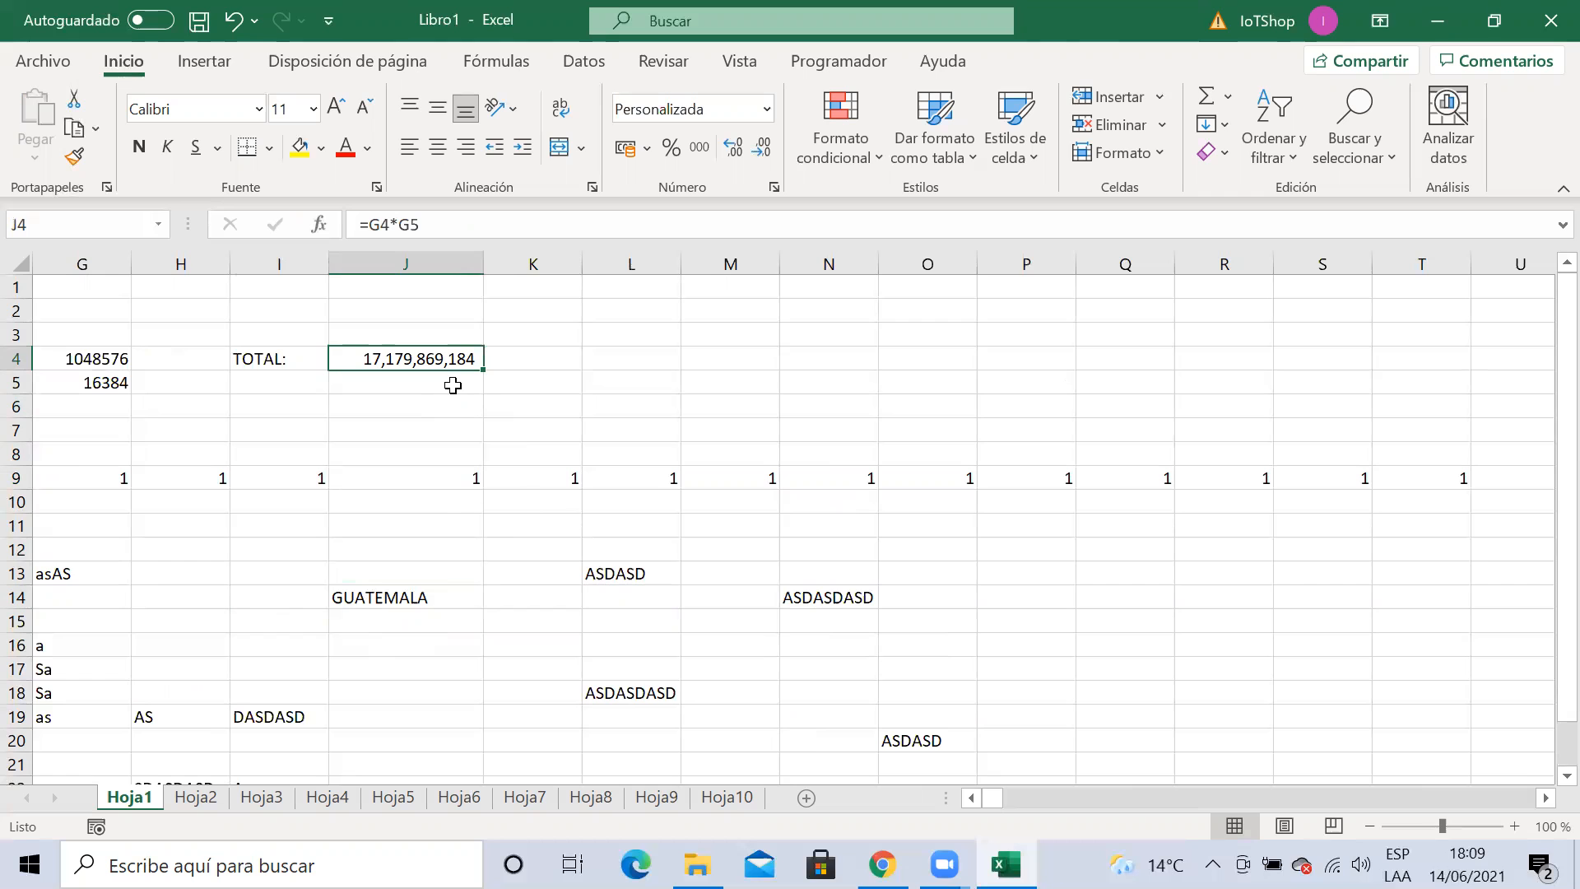
{"action": "scroll", "coordinate": [814, 601], "scroll_direction": "down", "scroll_amount": 20}
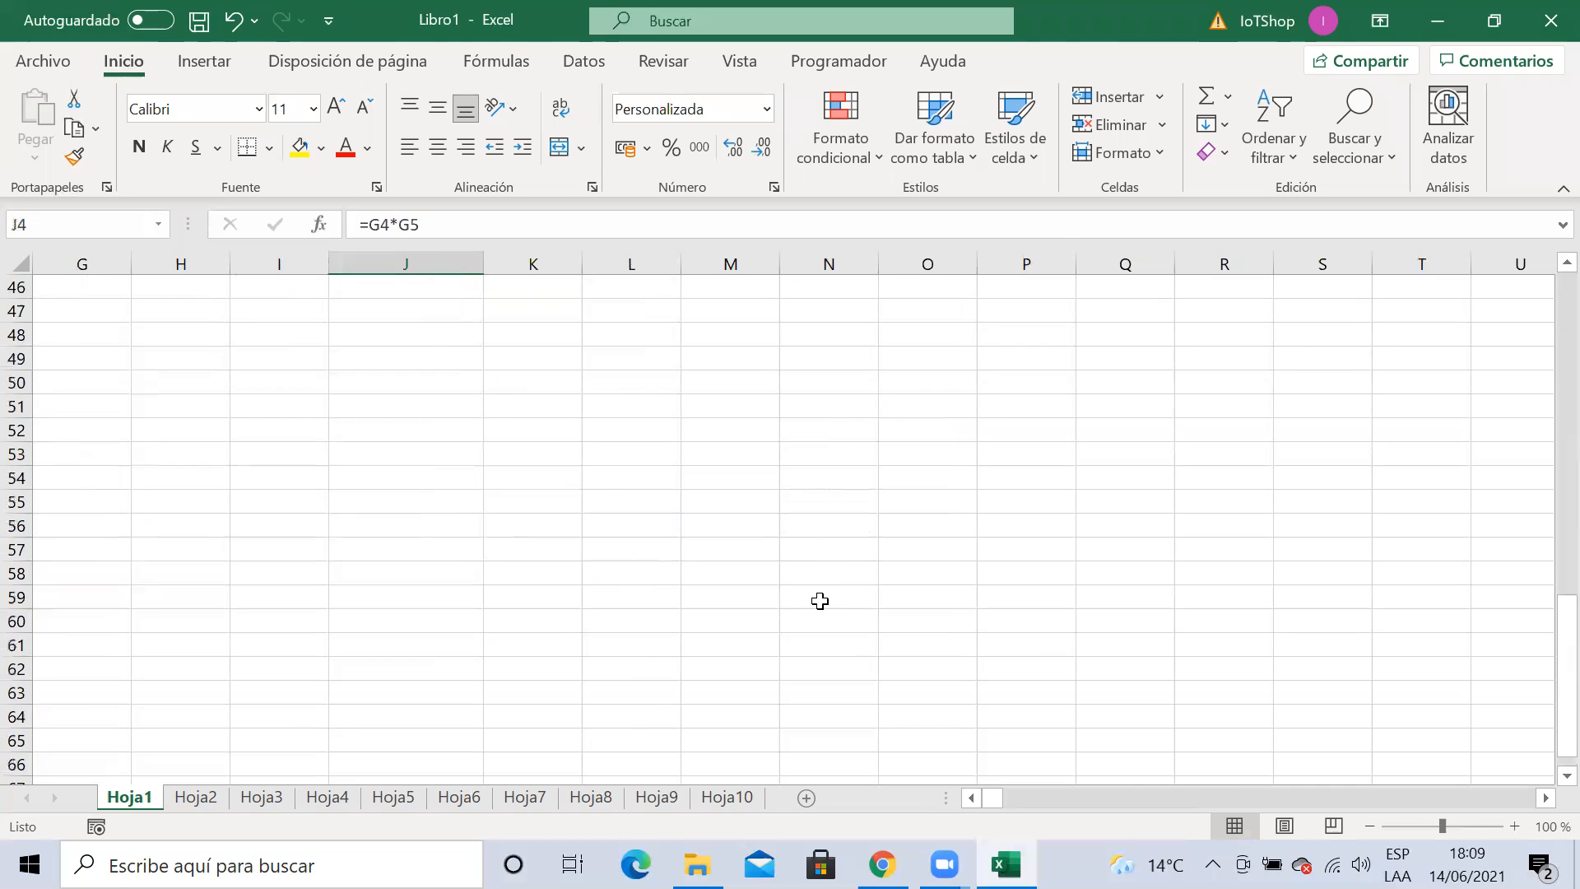
{"action": "scroll", "coordinate": [815, 617], "scroll_direction": "down", "scroll_amount": 4}
{"action": "scroll", "coordinate": [814, 613], "scroll_direction": "up", "scroll_amount": 18}
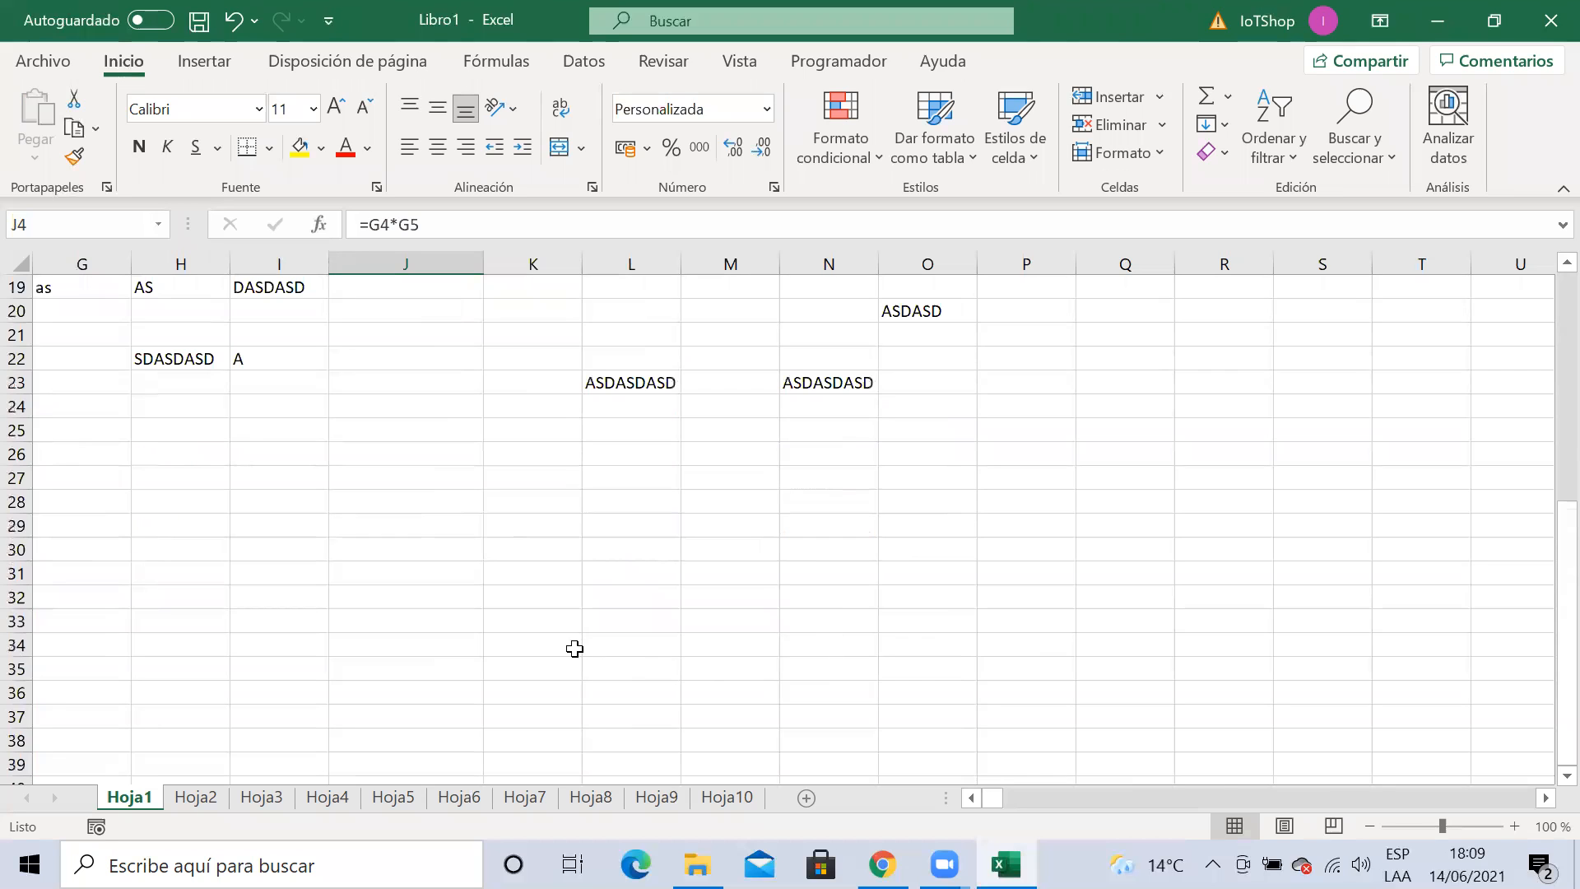
Jump from K34 to the sheet's last row and last column, and check the neighbouring columns
{"action": "left_click", "coordinate": [531, 644]}
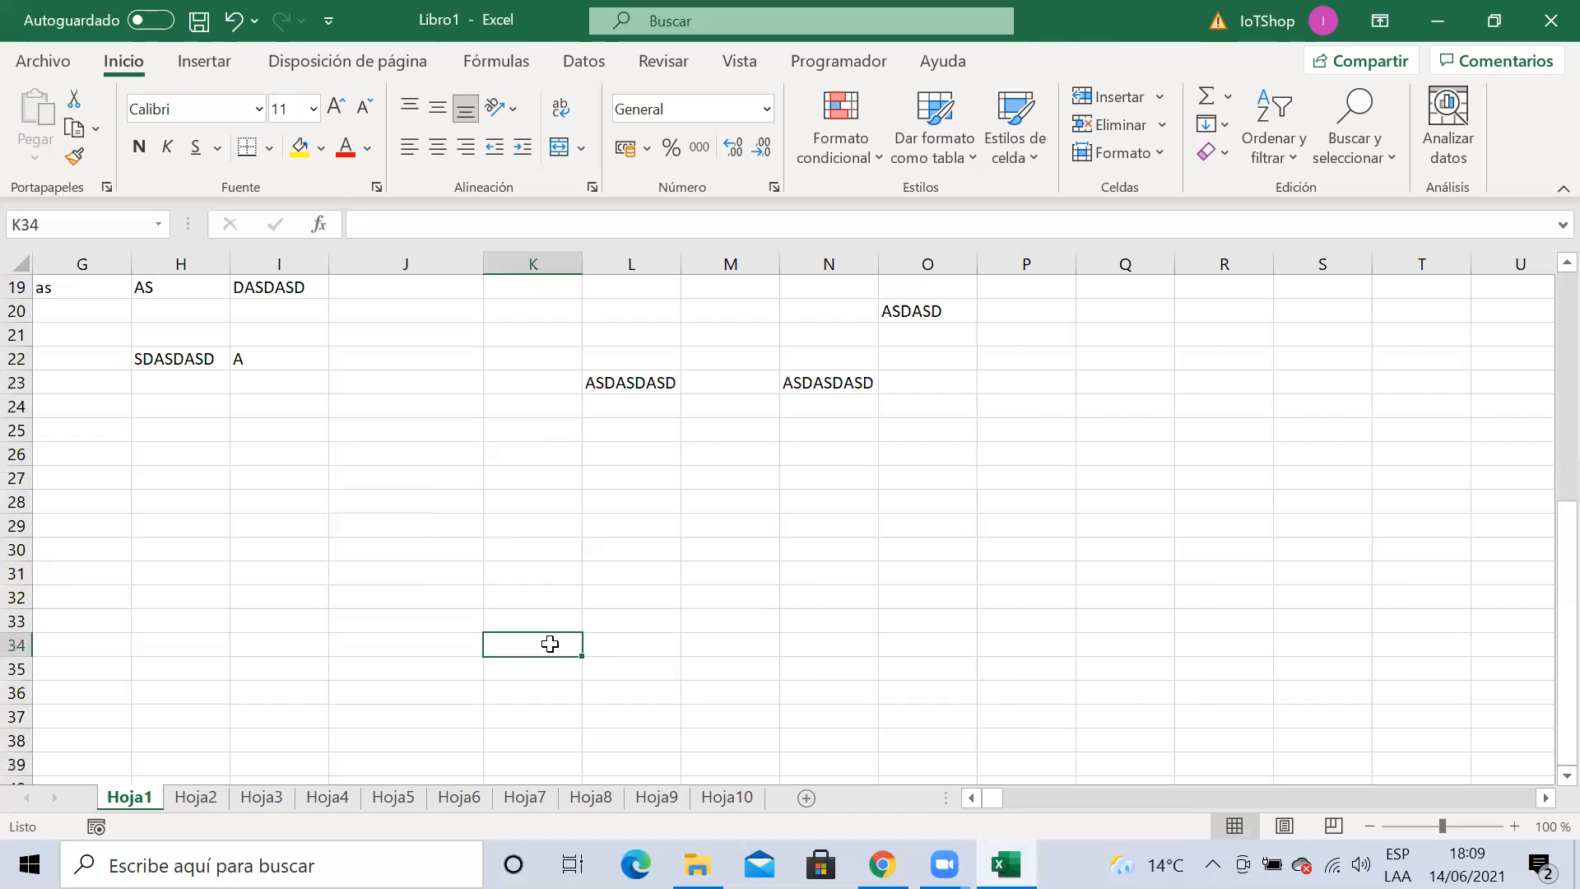
{"action": "key", "text": "ctrl+Down"}
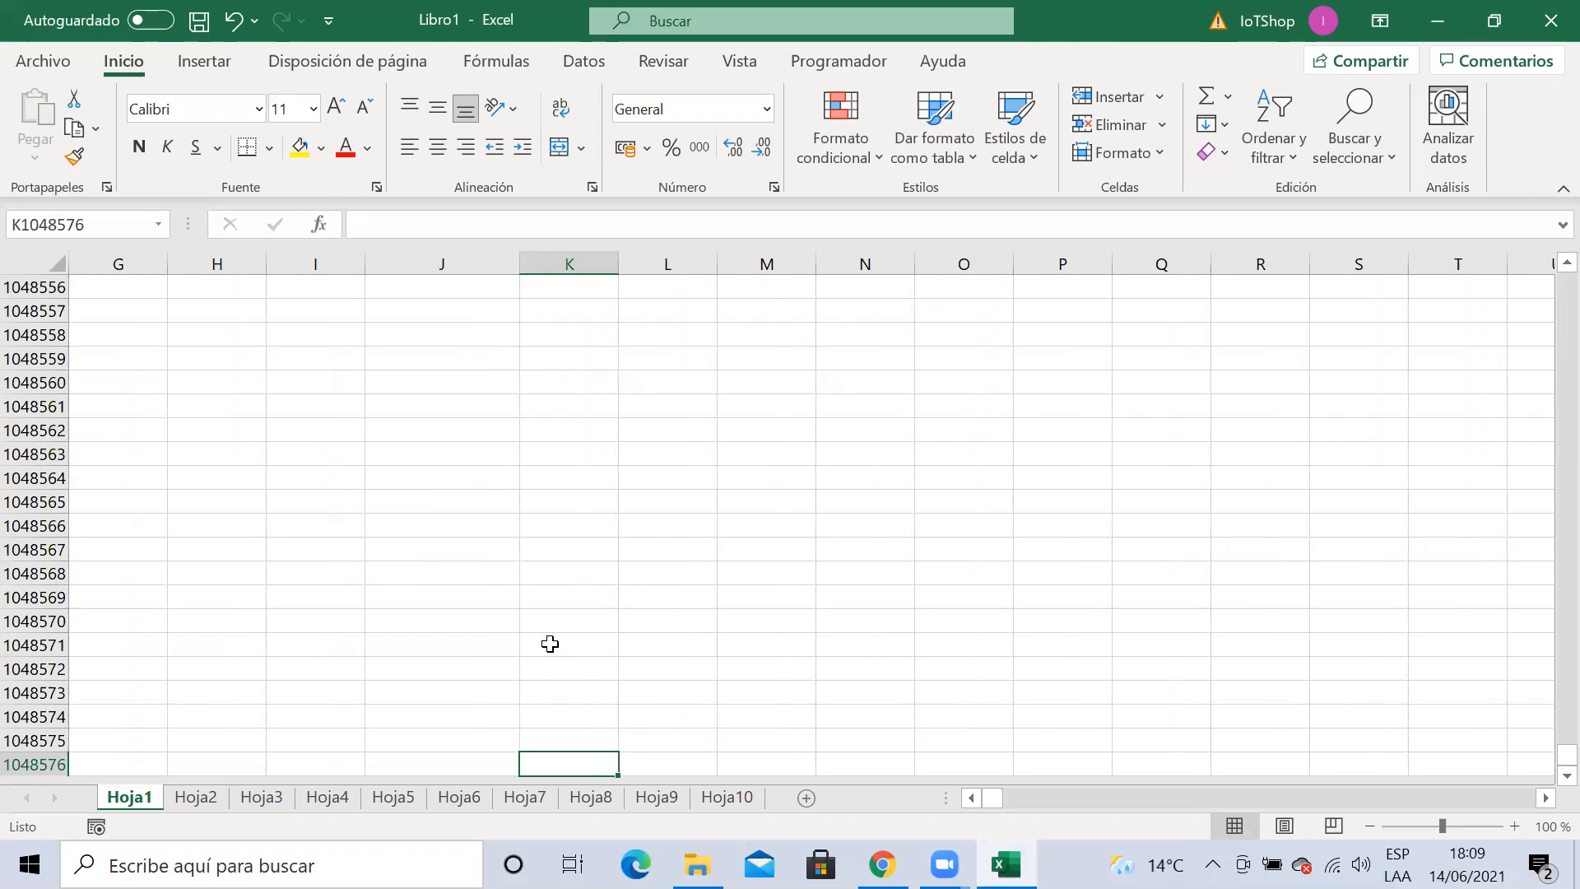
{"action": "key", "text": "ctrl+Right"}
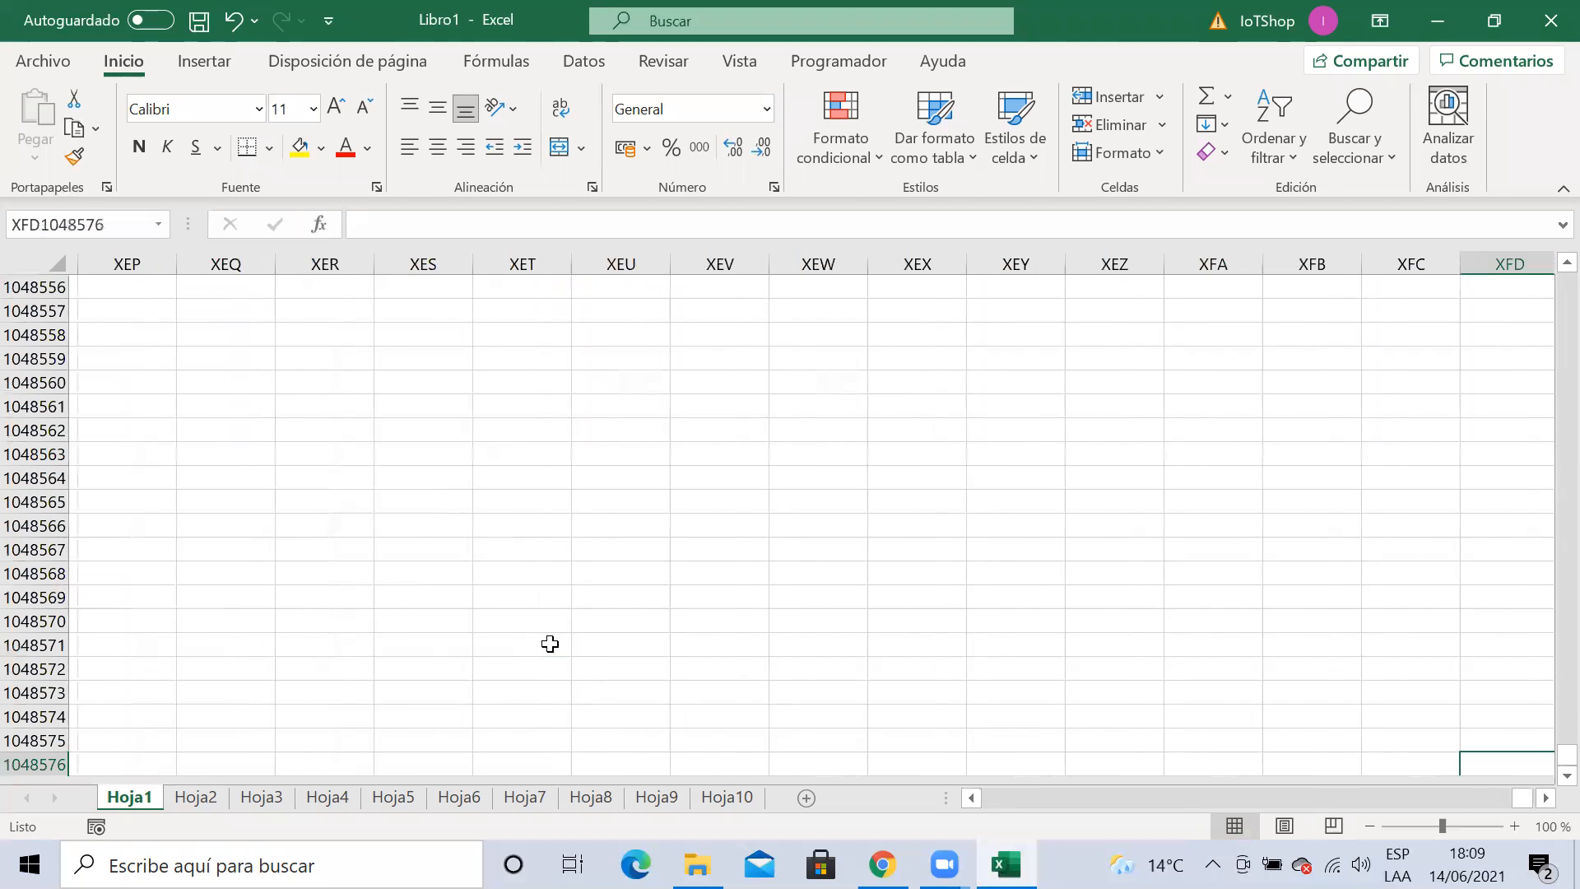
{"action": "key", "text": "Left"}
{"action": "key", "text": "Left"}
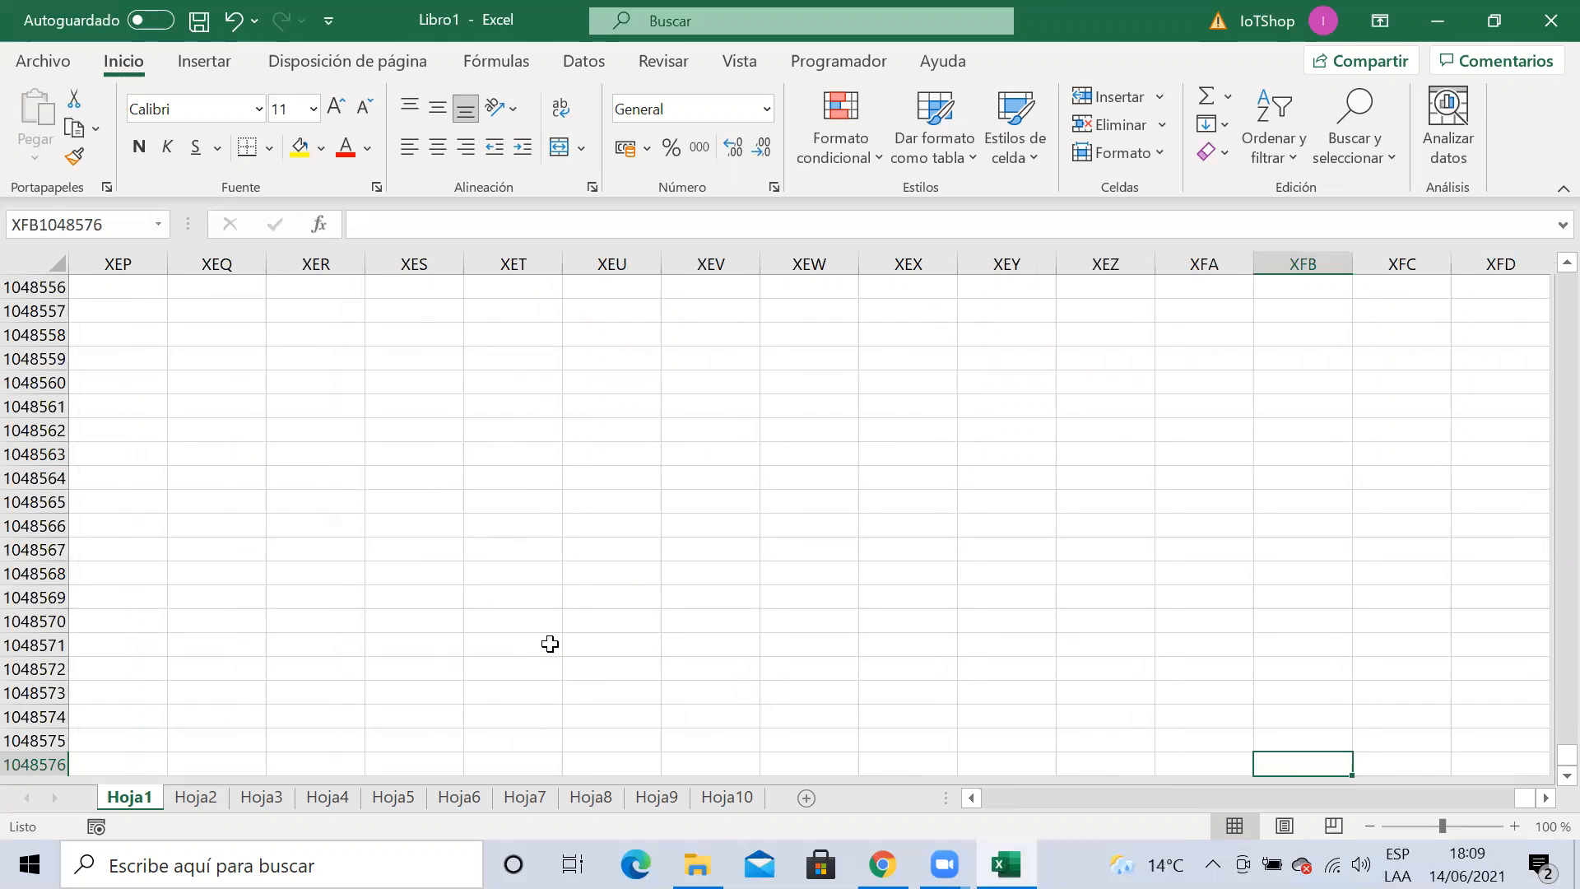
Jump back to cell A9 and move through the empty cells down to row 15 and across the columns
{"action": "key", "text": "ctrl+Left"}
{"action": "key", "text": "ctrl+Up"}
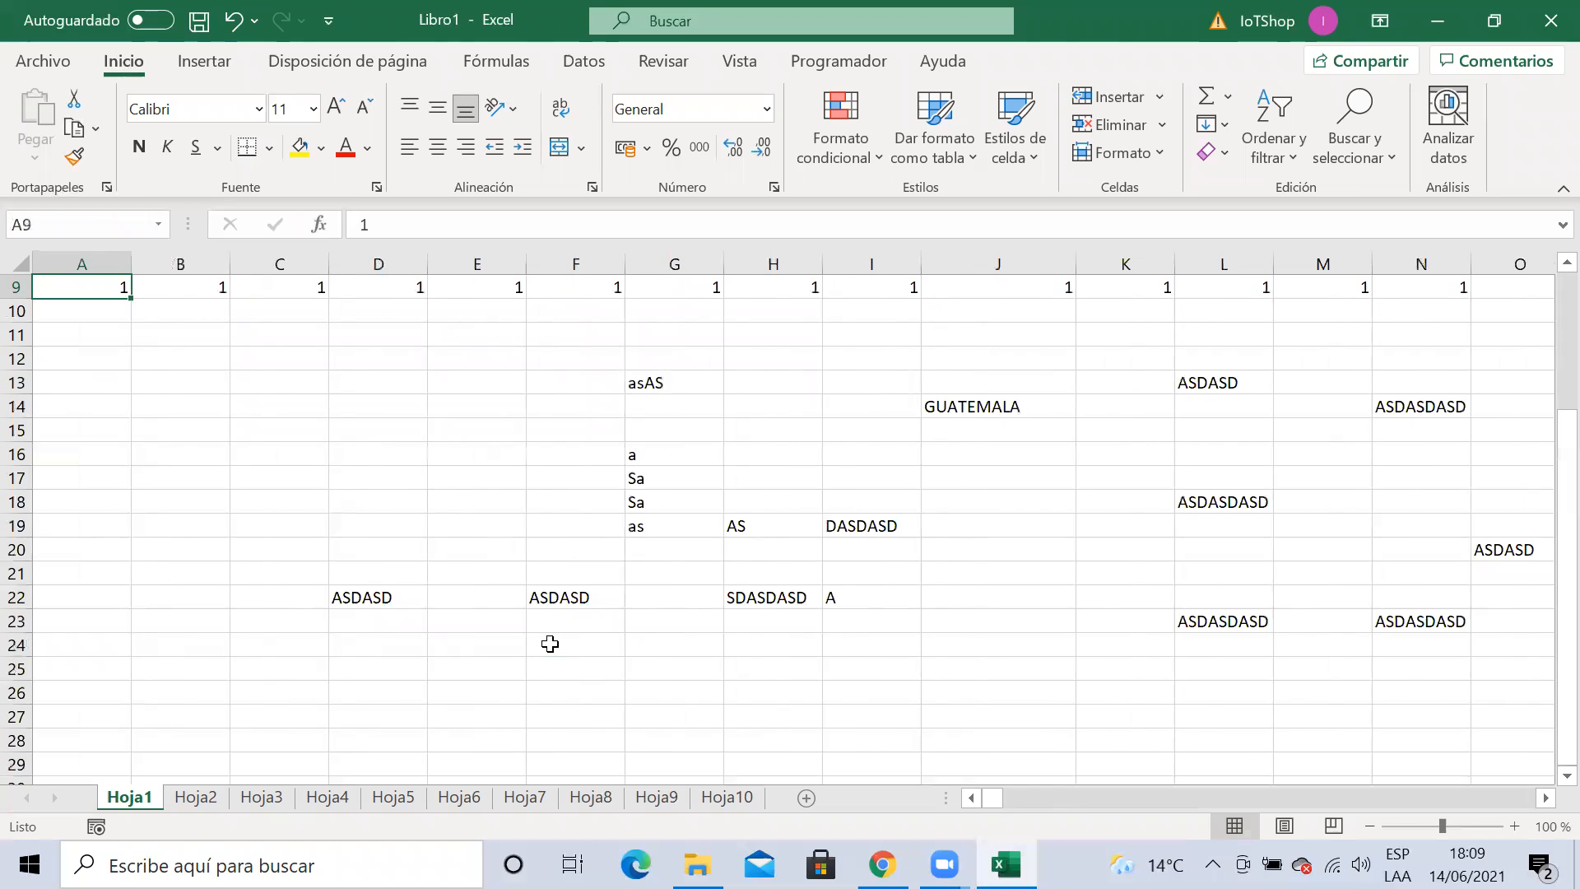
{"action": "key", "text": "Down"}
{"action": "key", "text": "Down"}
{"action": "key", "text": "Down"}
{"action": "key", "text": "Down"}
{"action": "key", "text": "Down"}
{"action": "key", "text": "Down"}
{"action": "key", "text": "Right"}
{"action": "key", "text": "Right"}
{"action": "key", "text": "Right"}
{"action": "key", "text": "Right"}
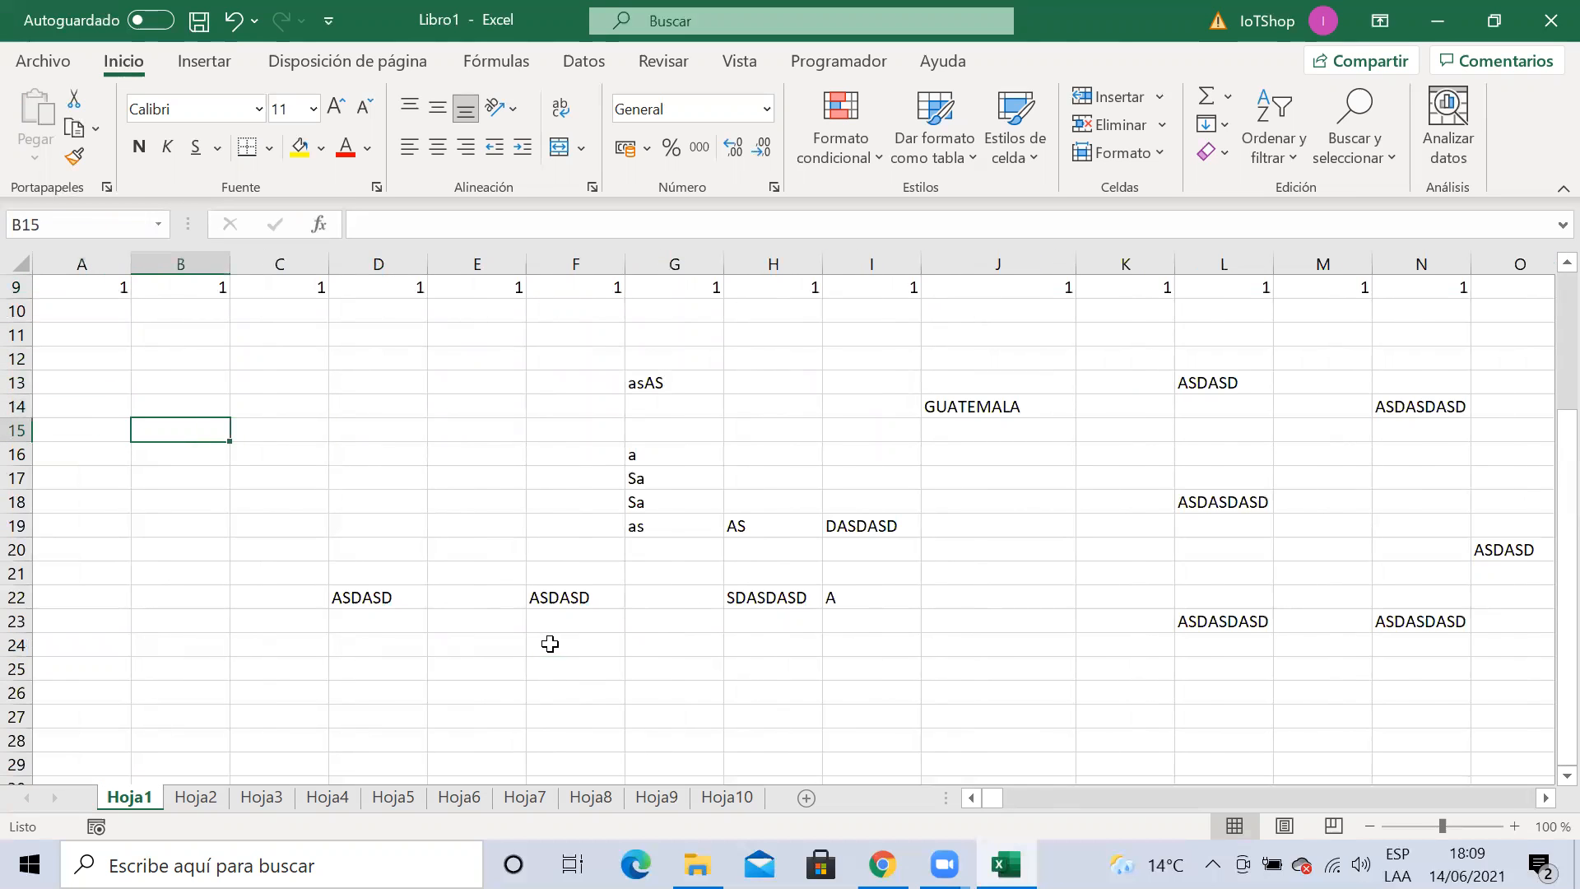
Move up through the sheet to row 1, then check the COLUMNAS: value in G5 and the TOTAL: formula in J4
{"action": "key", "text": "Right"}
{"action": "key", "text": "Right"}
{"action": "key", "text": "Up"}
{"action": "key", "text": "Up"}
{"action": "key", "text": "Up"}
{"action": "key", "text": "Up"}
{"action": "key", "text": "Up"}
{"action": "key", "text": "Up"}
{"action": "key", "text": "Up"}
{"action": "key", "text": "Up"}
{"action": "key", "text": "Up"}
{"action": "key", "text": "Up"}
{"action": "key", "text": "Up"}
{"action": "key", "text": "Up"}
{"action": "key", "text": "Up"}
{"action": "key", "text": "Up"}
{"action": "key", "text": "Down"}
{"action": "key", "text": "Down"}
{"action": "key", "text": "Down"}
{"action": "key", "text": "Down"}
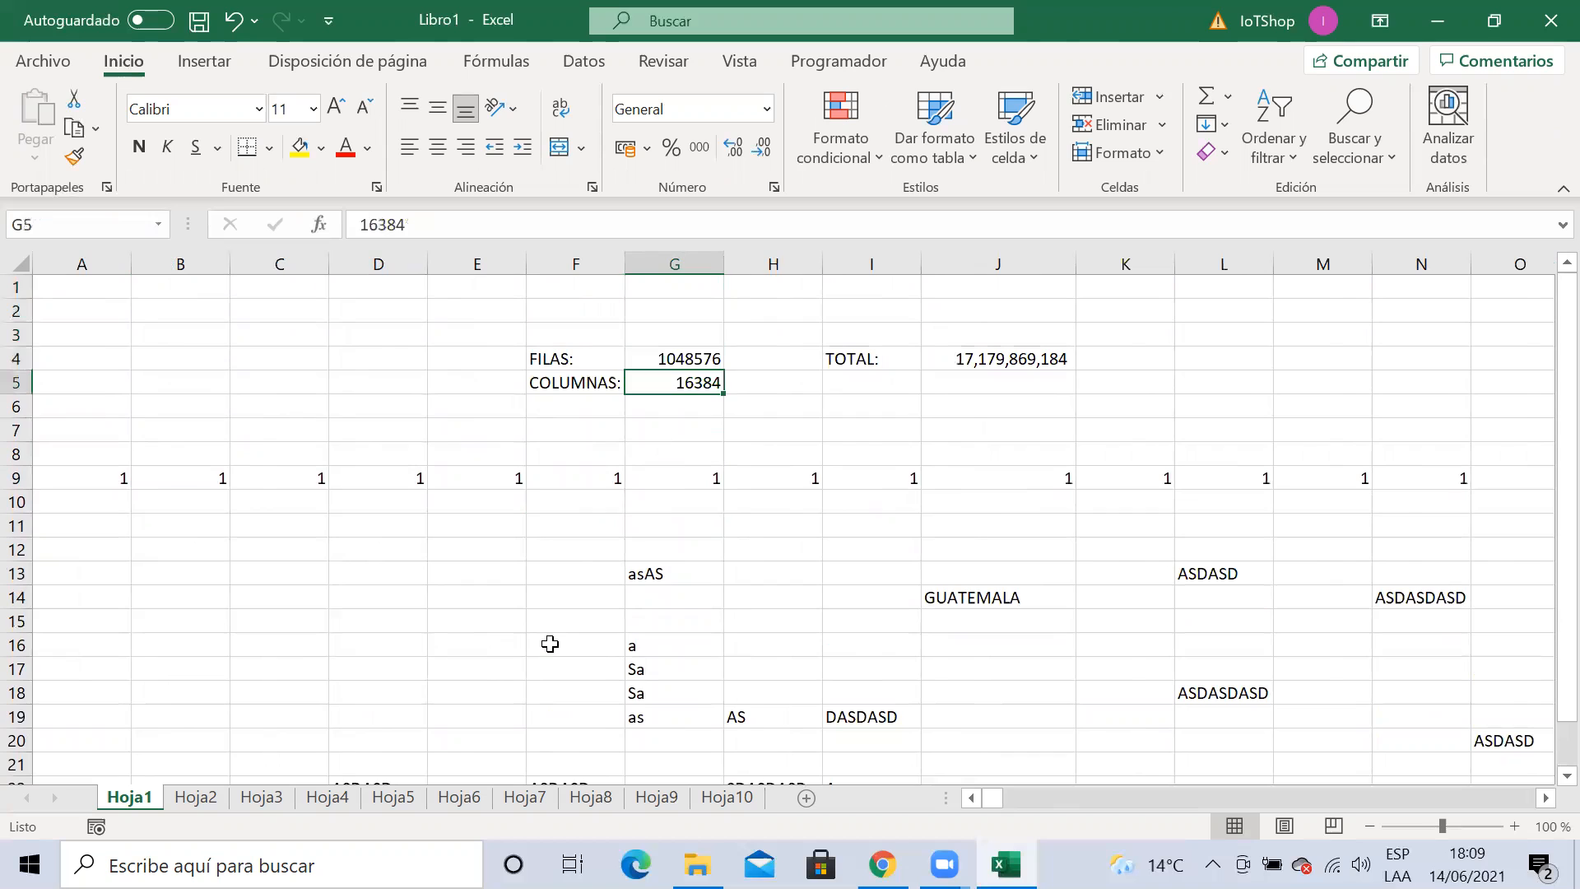
{"action": "key", "text": "Right"}
{"action": "key", "text": "Right"}
{"action": "key", "text": "Right"}
{"action": "key", "text": "Up"}
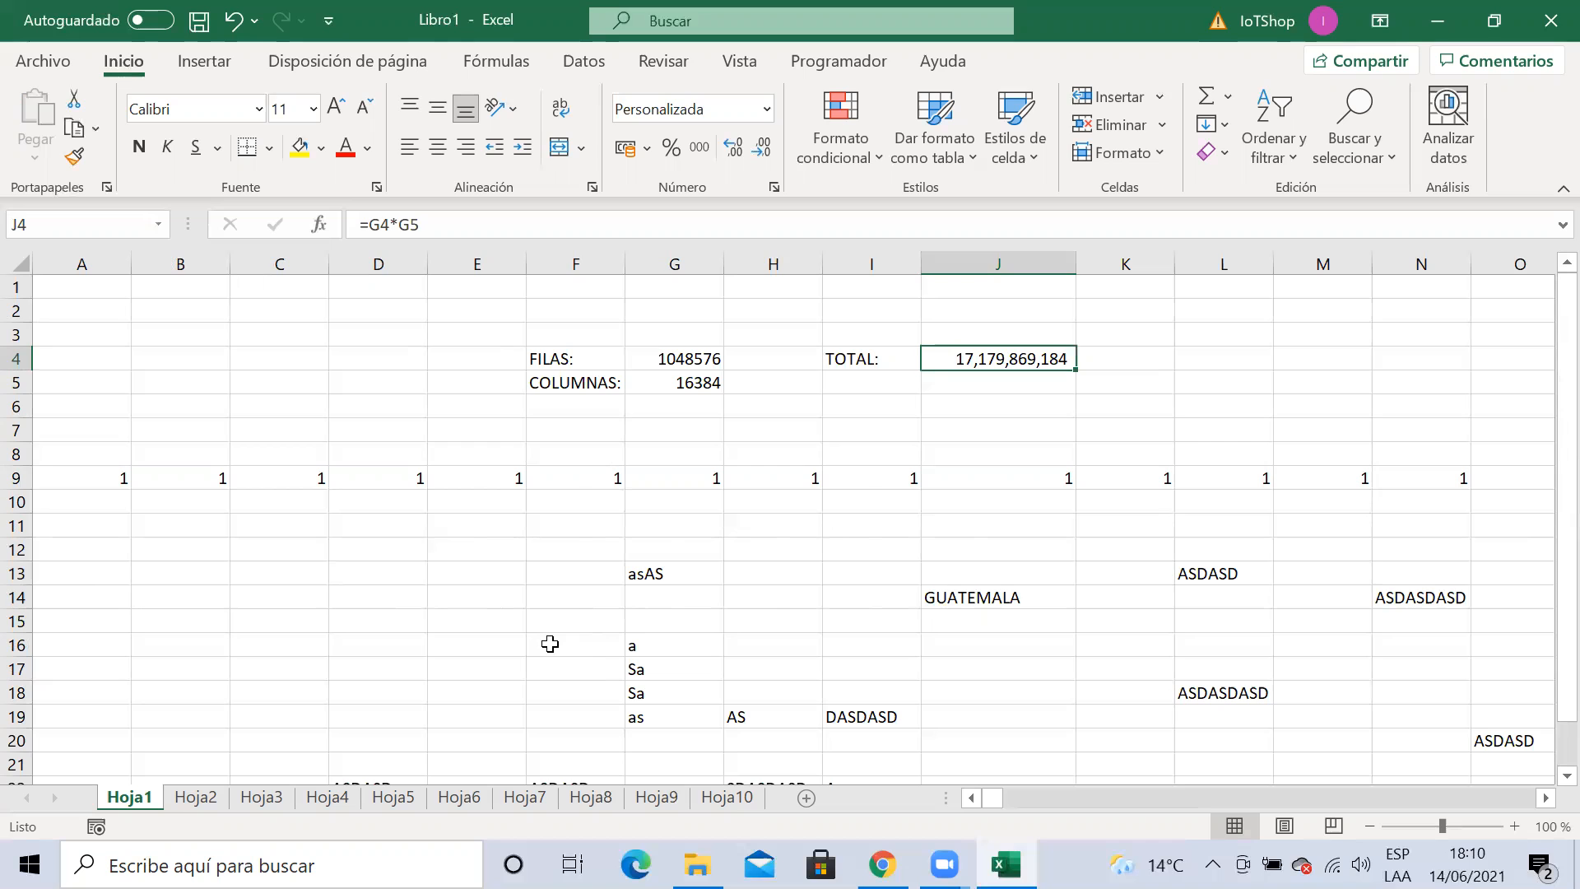
Move along row 4 from J4 to the empty cell C4 and back to the FILAS: label in F4
{"action": "key", "text": "Left"}
{"action": "key", "text": "Left"}
{"action": "key", "text": "Left"}
{"action": "key", "text": "Left"}
{"action": "key", "text": "Left"}
{"action": "key", "text": "Left"}
{"action": "key", "text": "Left"}
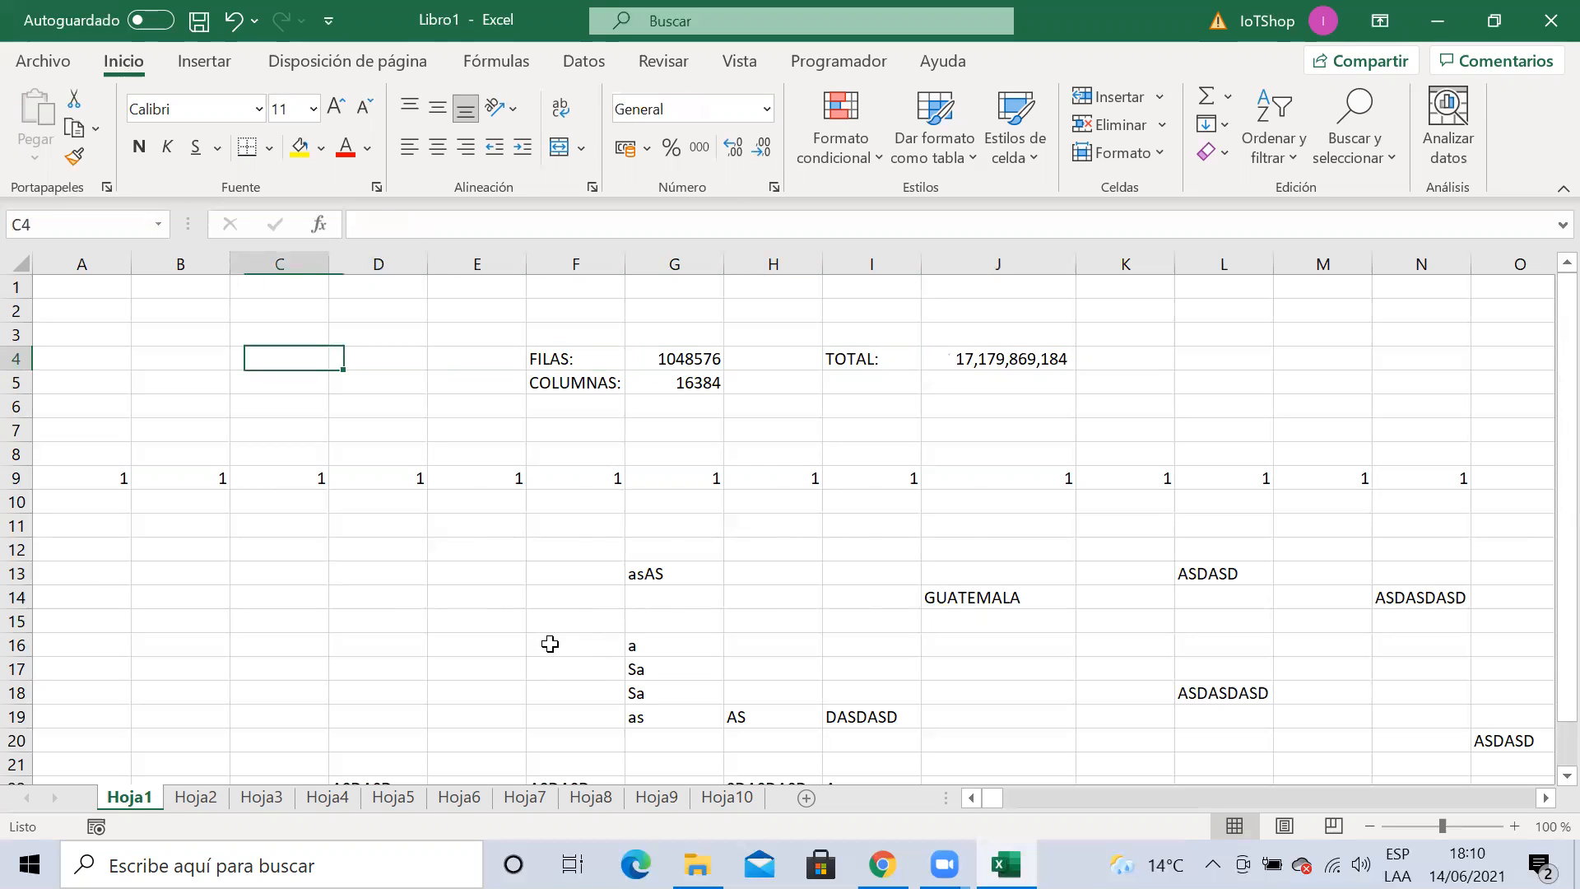
{"action": "key", "text": "Right"}
{"action": "key", "text": "Right"}
{"action": "key", "text": "Right"}
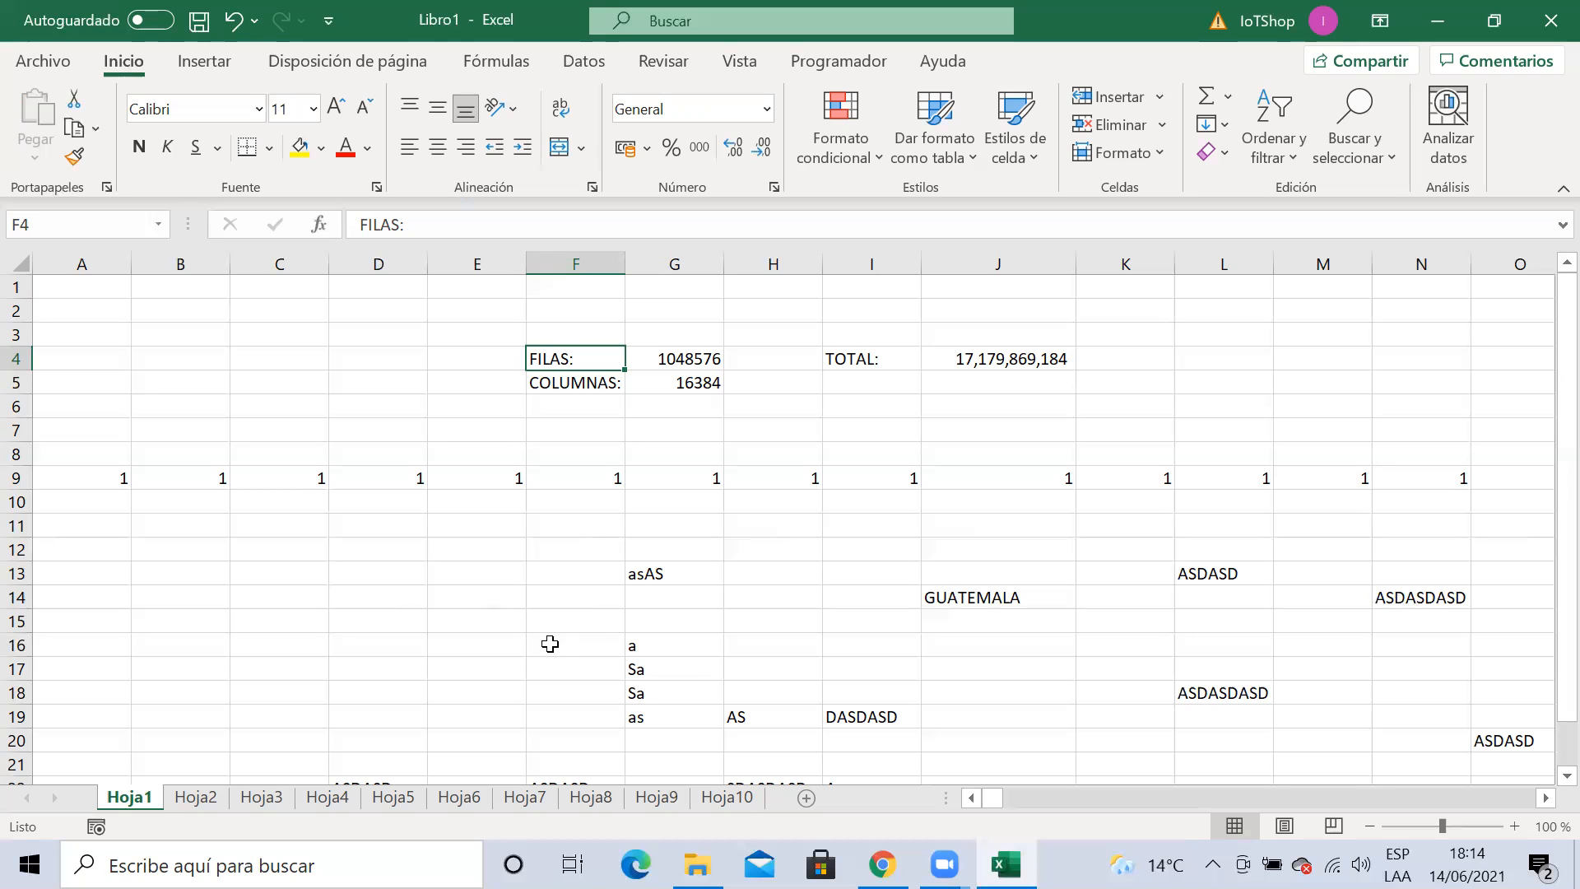
Inspect cells F15, E14 and G16 and look over the empty rows below the sample texts
{"action": "left_click", "coordinate": [589, 623]}
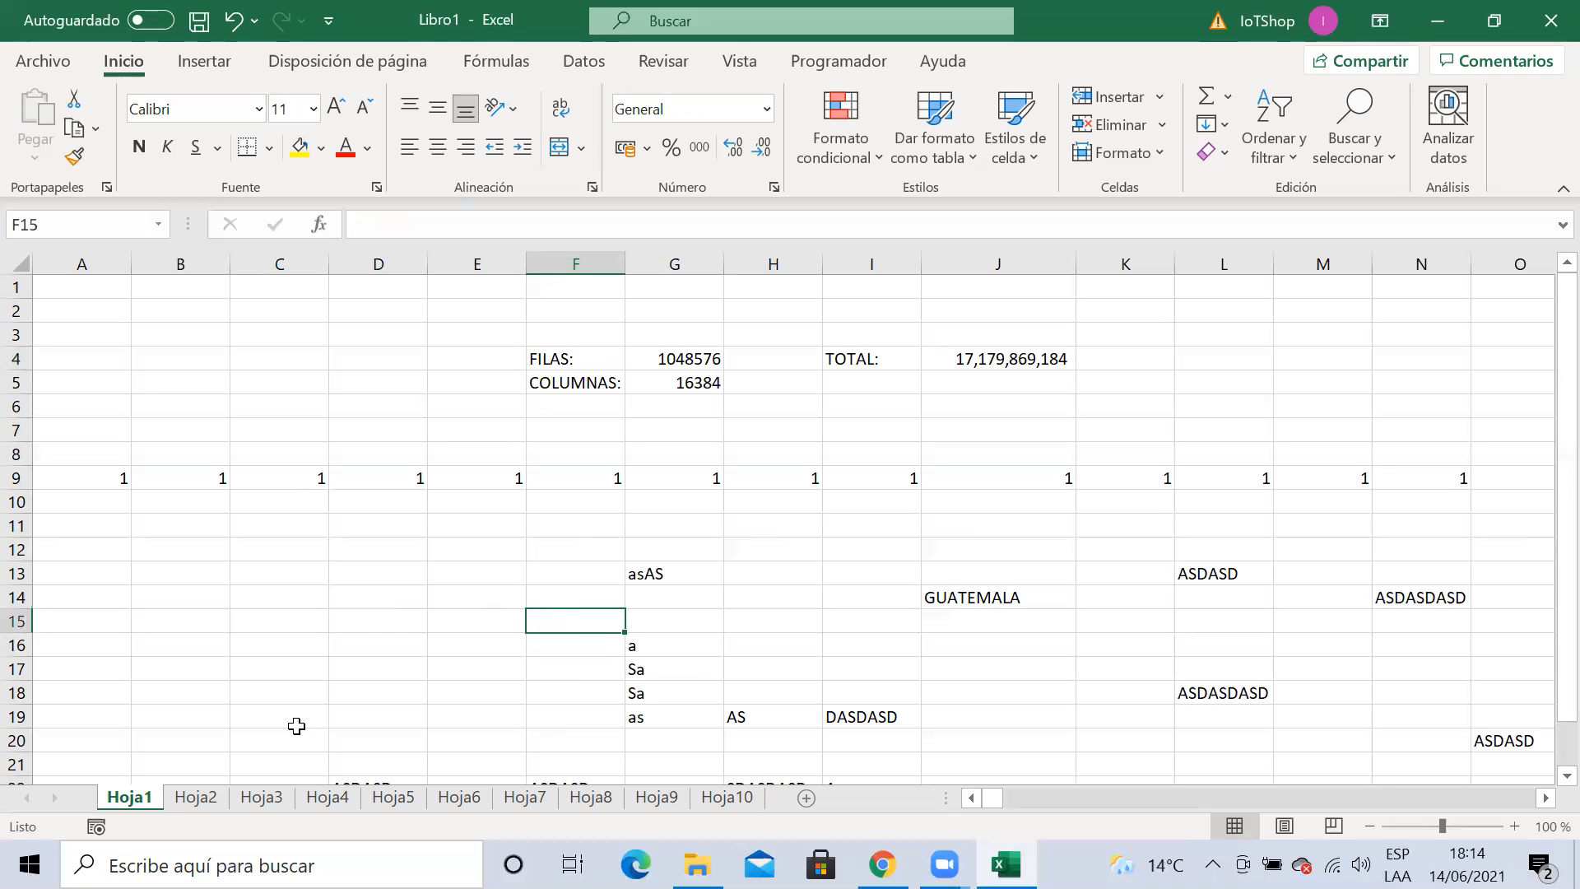
{"action": "left_click", "coordinate": [455, 605]}
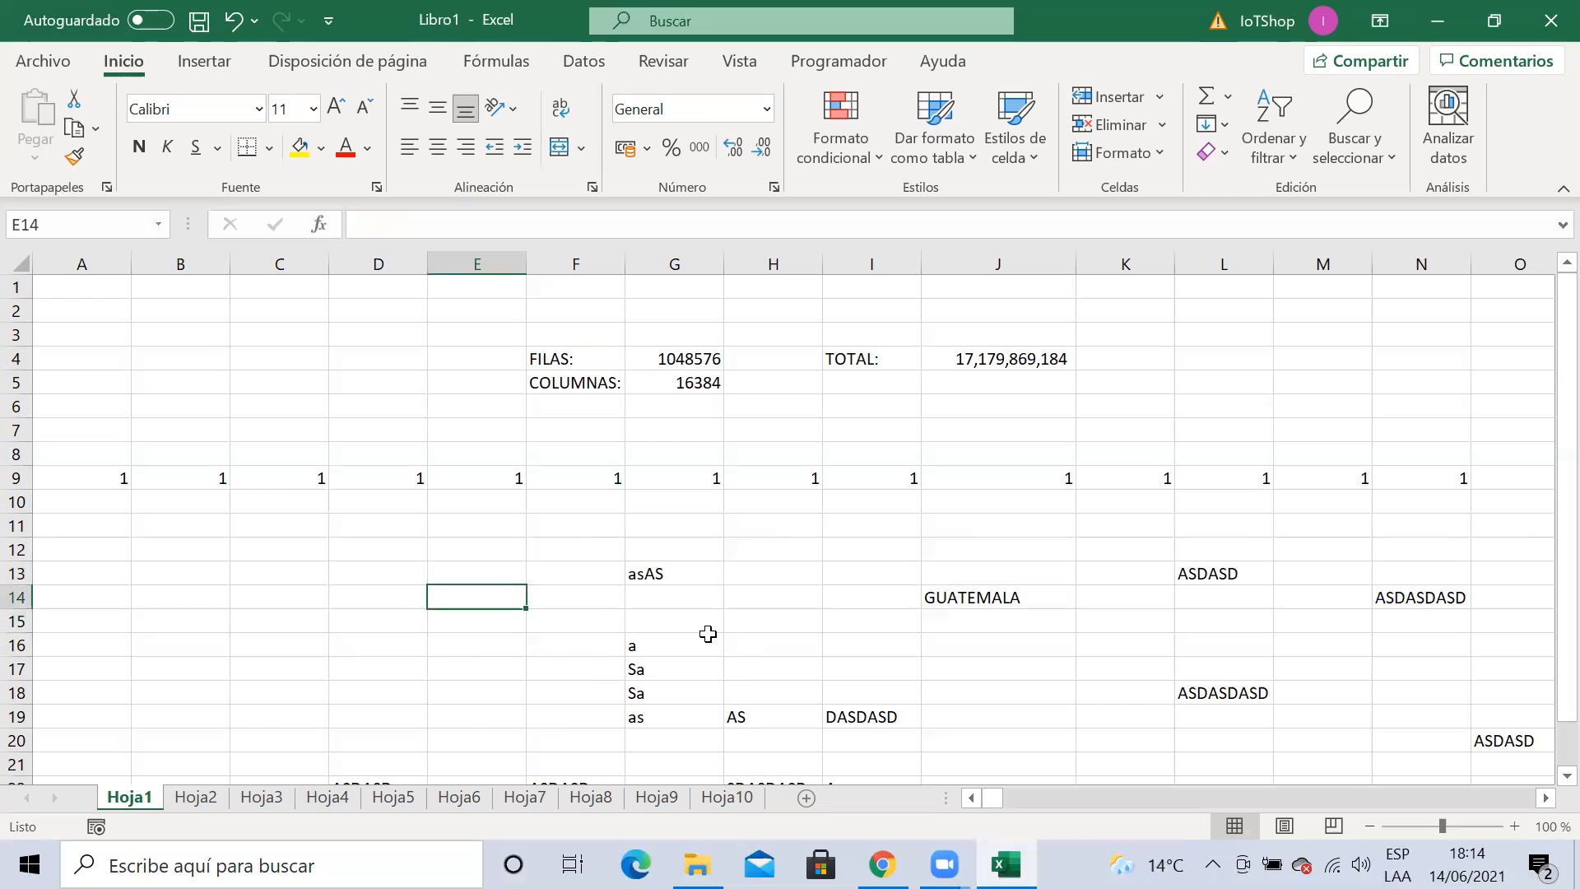
{"action": "left_click", "coordinate": [683, 645]}
{"action": "scroll", "coordinate": [679, 640], "scroll_direction": "down", "scroll_amount": 10}
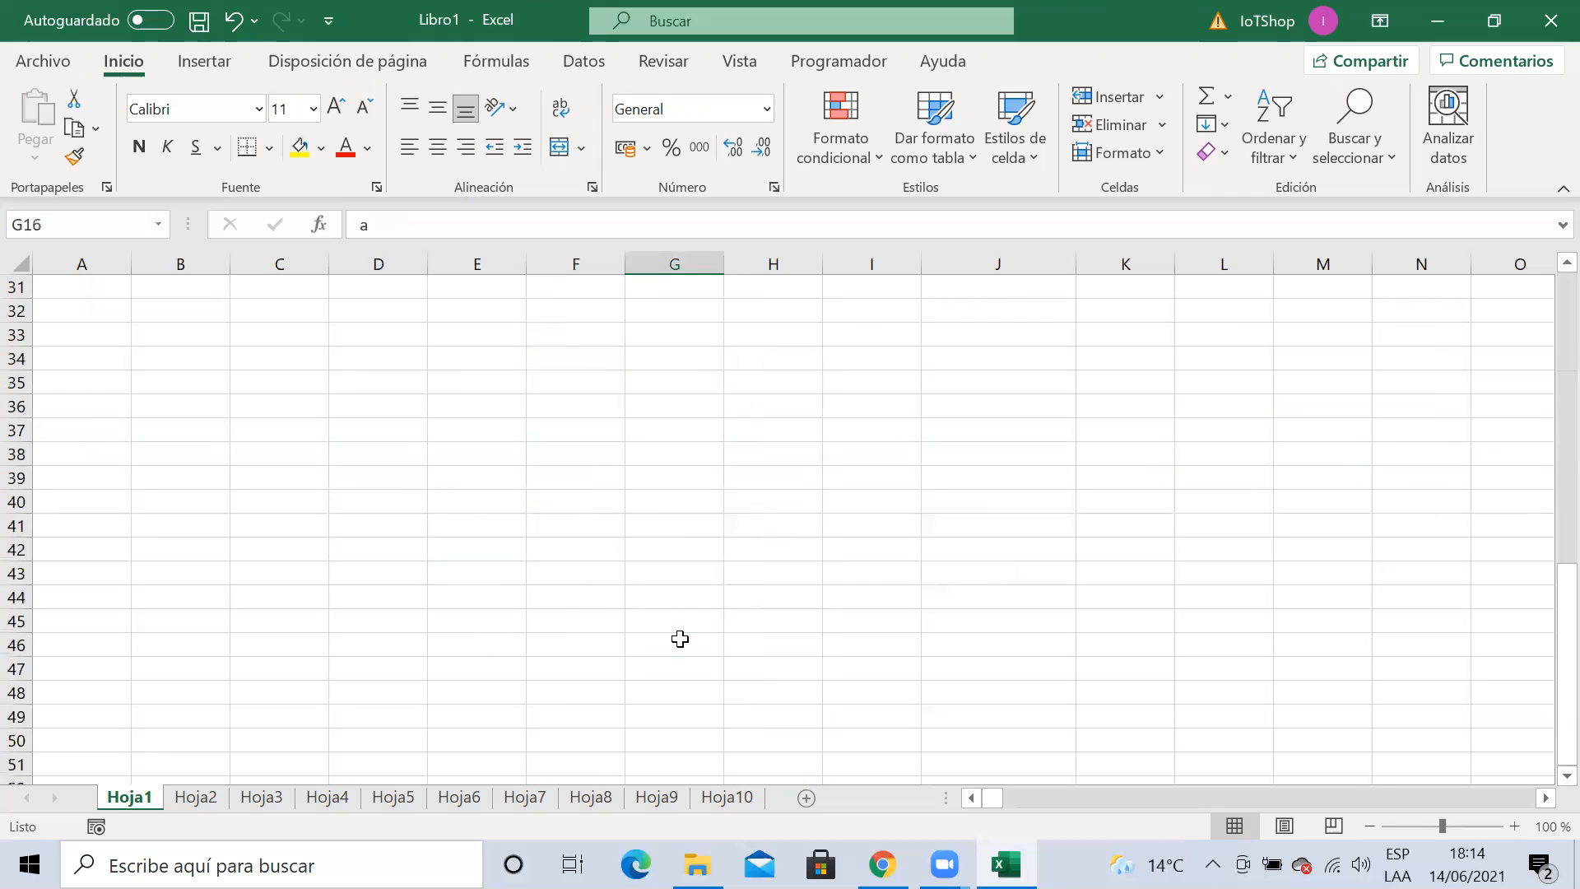
{"action": "scroll", "coordinate": [678, 638], "scroll_direction": "up", "scroll_amount": 6}
{"action": "scroll", "coordinate": [653, 652], "scroll_direction": "down", "scroll_amount": 1}
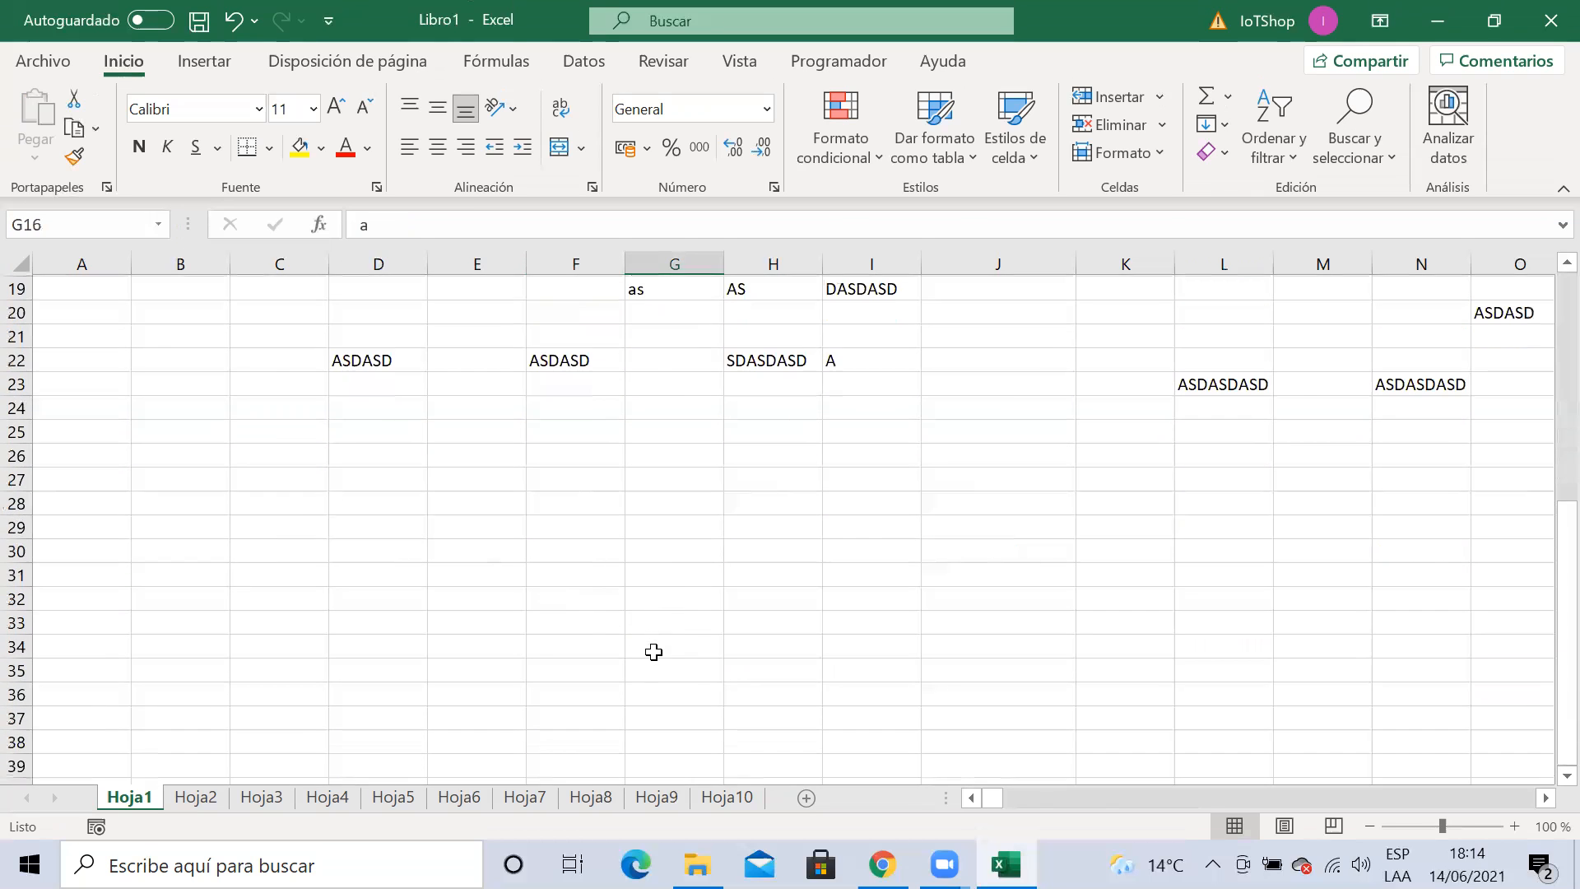
Enter 1 in cell D29 and 2 in cell D30, below the sample texts
{"action": "left_click", "coordinate": [378, 481]}
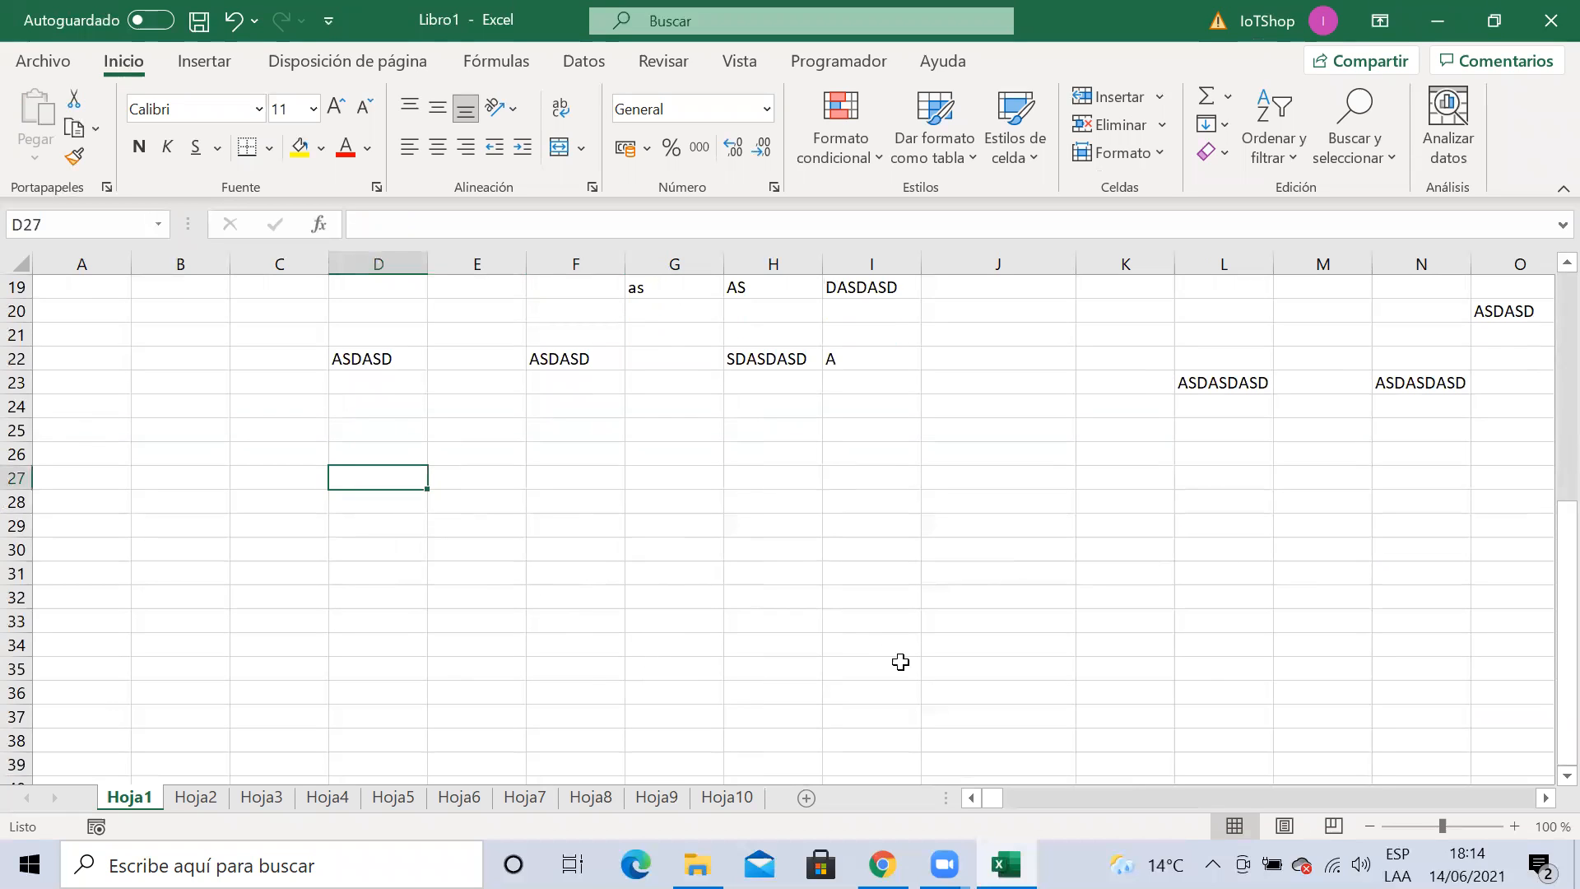
{"action": "left_click", "coordinate": [371, 531]}
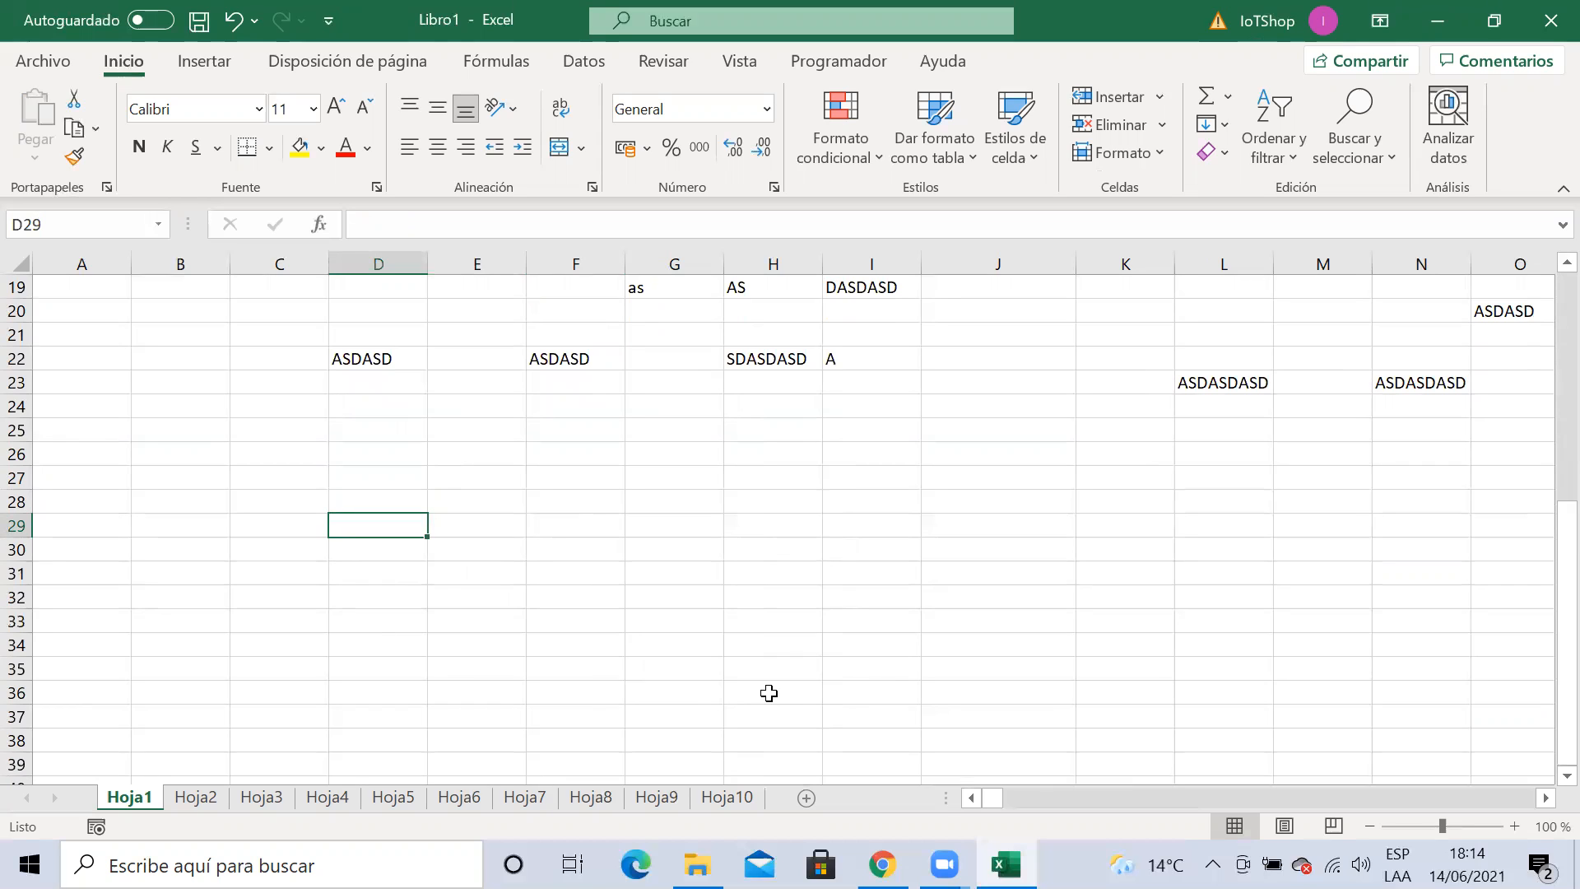
{"action": "type", "text": "1"}
{"action": "key", "text": "Return"}
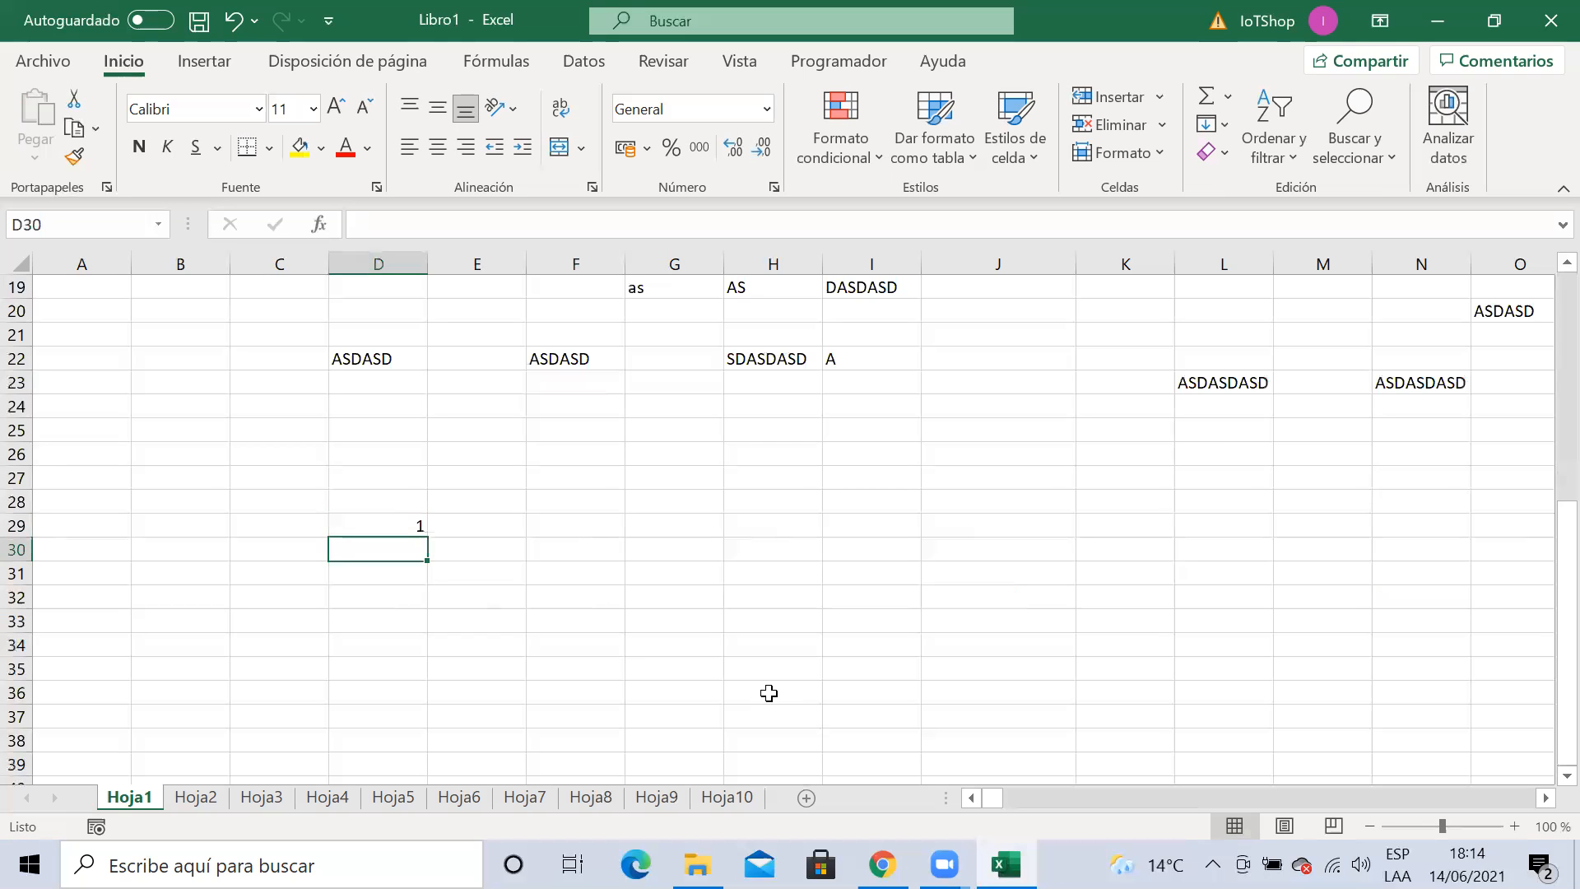
{"action": "type", "text": "2"}
{"action": "key", "text": "Return"}
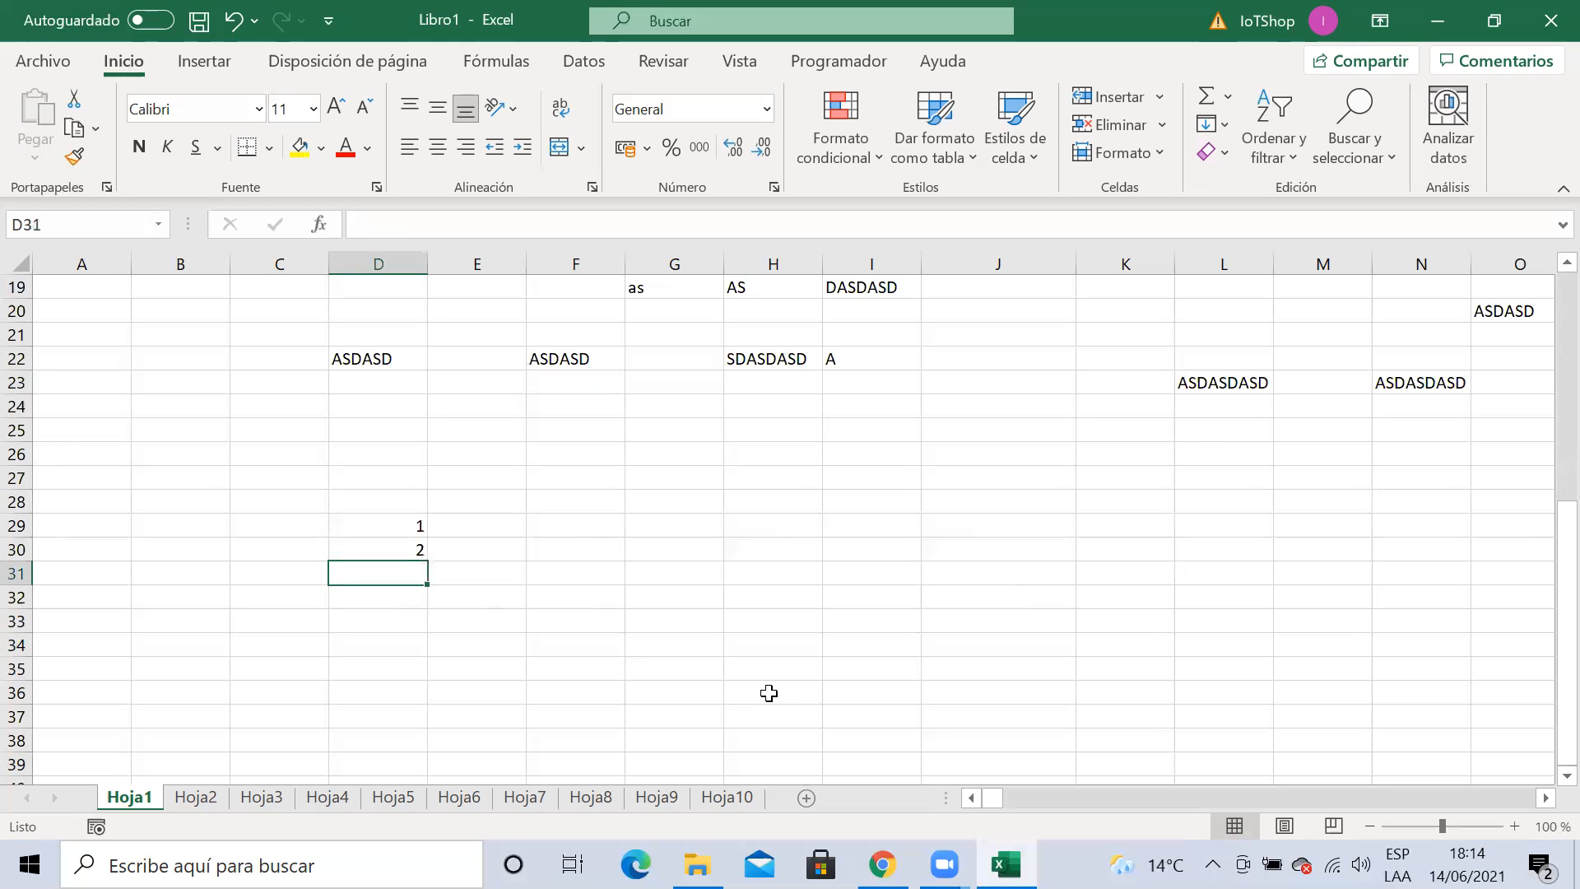
Move down column D to cell D34 and back up towards the numbers in D29 and D30
{"action": "key", "text": "Down"}
{"action": "key", "text": "Down"}
{"action": "key", "text": "Down"}
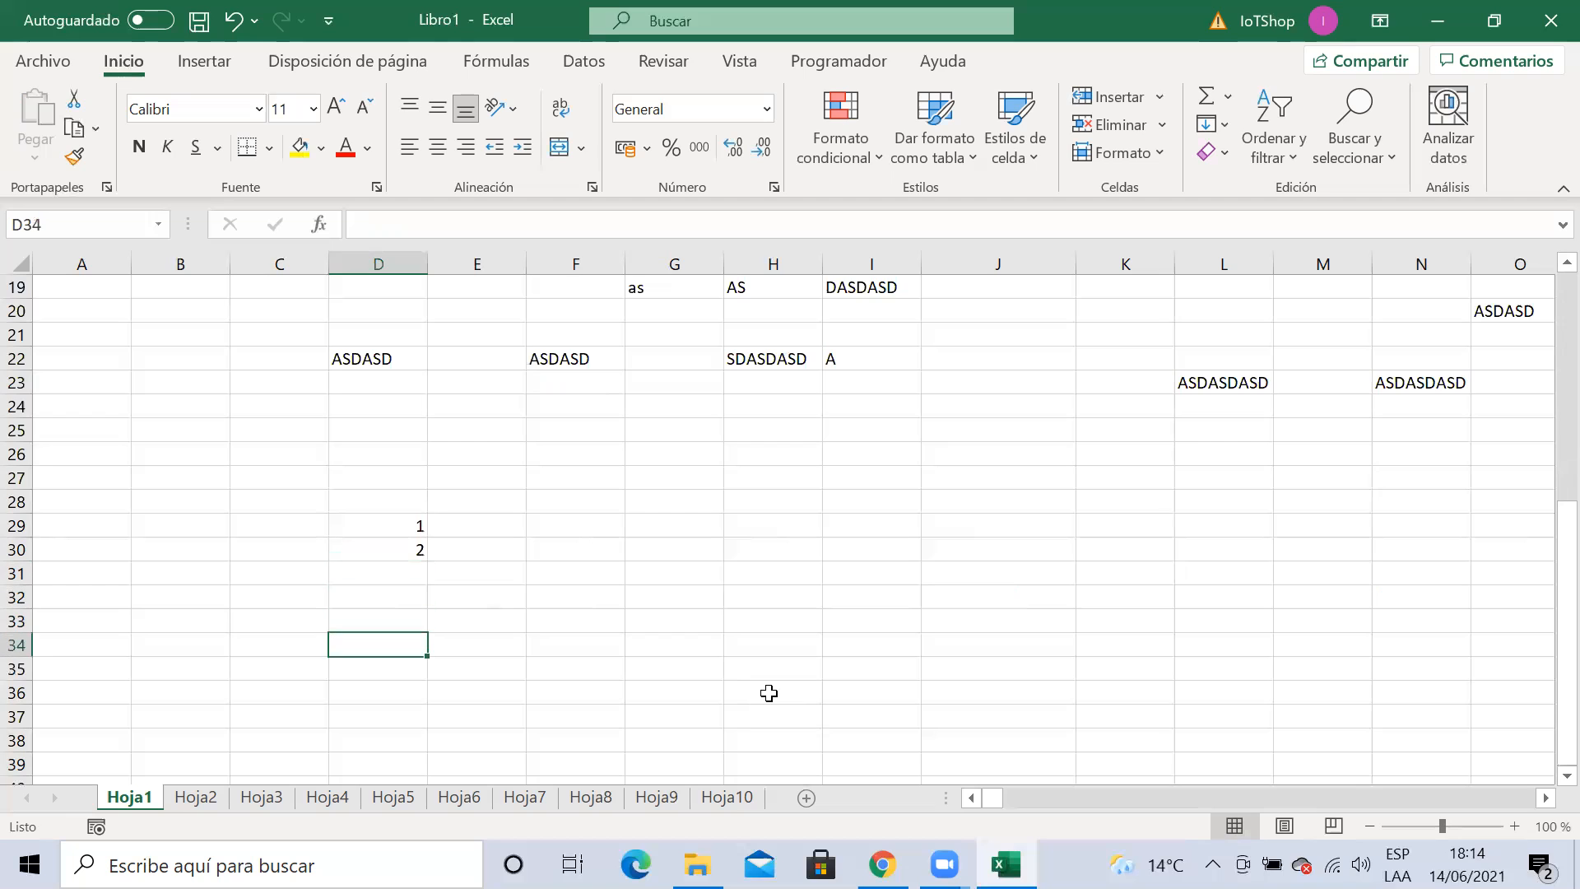
{"action": "key", "text": "Up"}
{"action": "key", "text": "Up"}
{"action": "key", "text": "Up"}
{"action": "key", "text": "Up"}
{"action": "key", "text": "Up"}
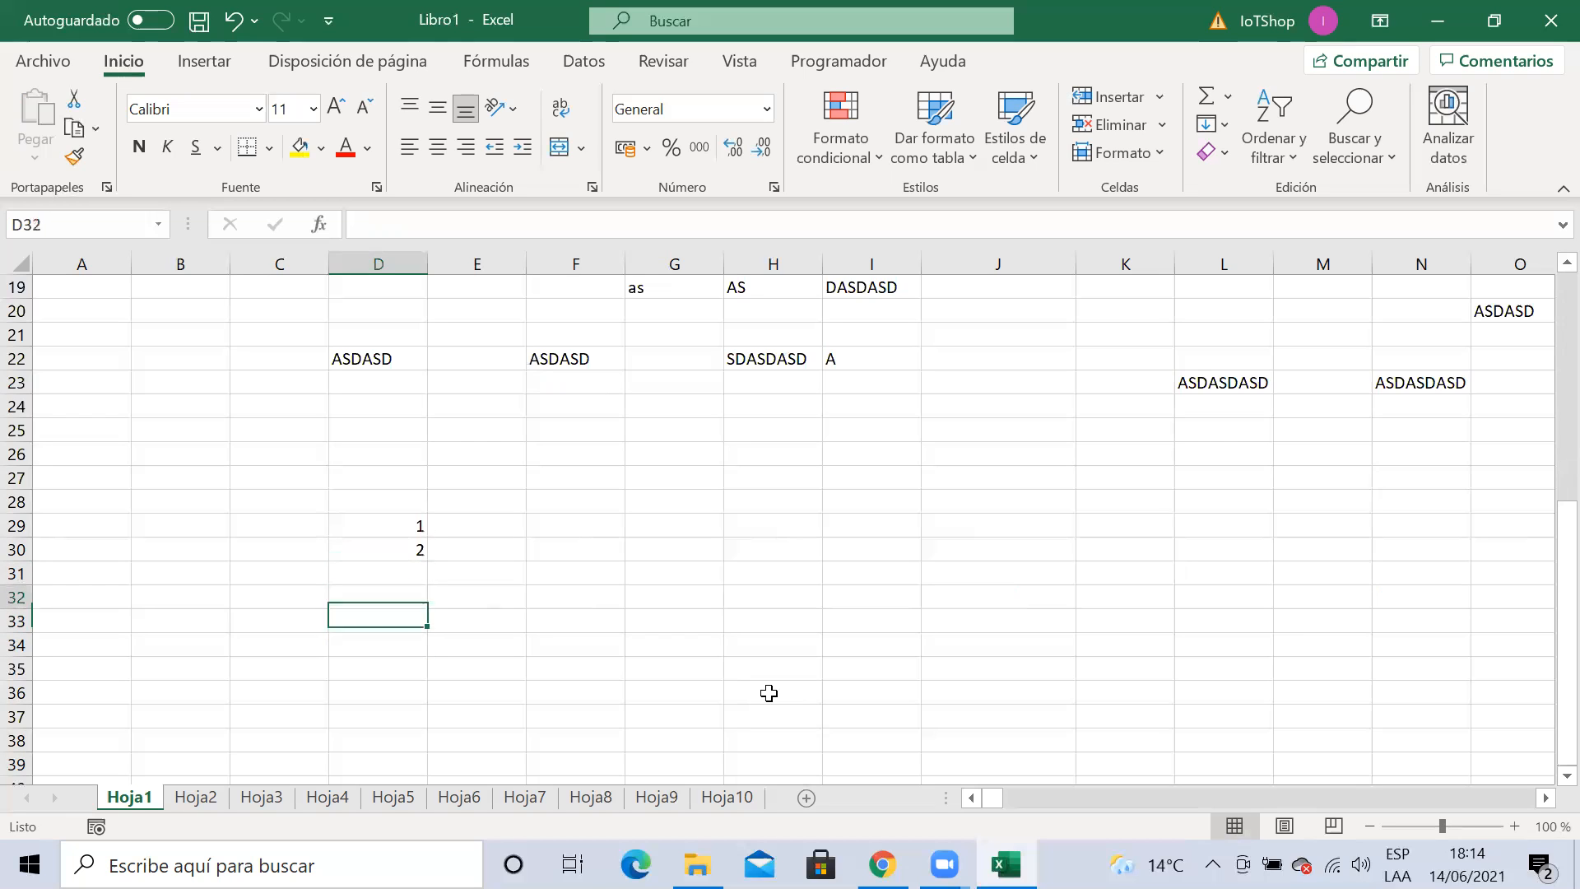
Enter 1 in cell F29 as the start of a second number series
{"action": "key", "text": "Down"}
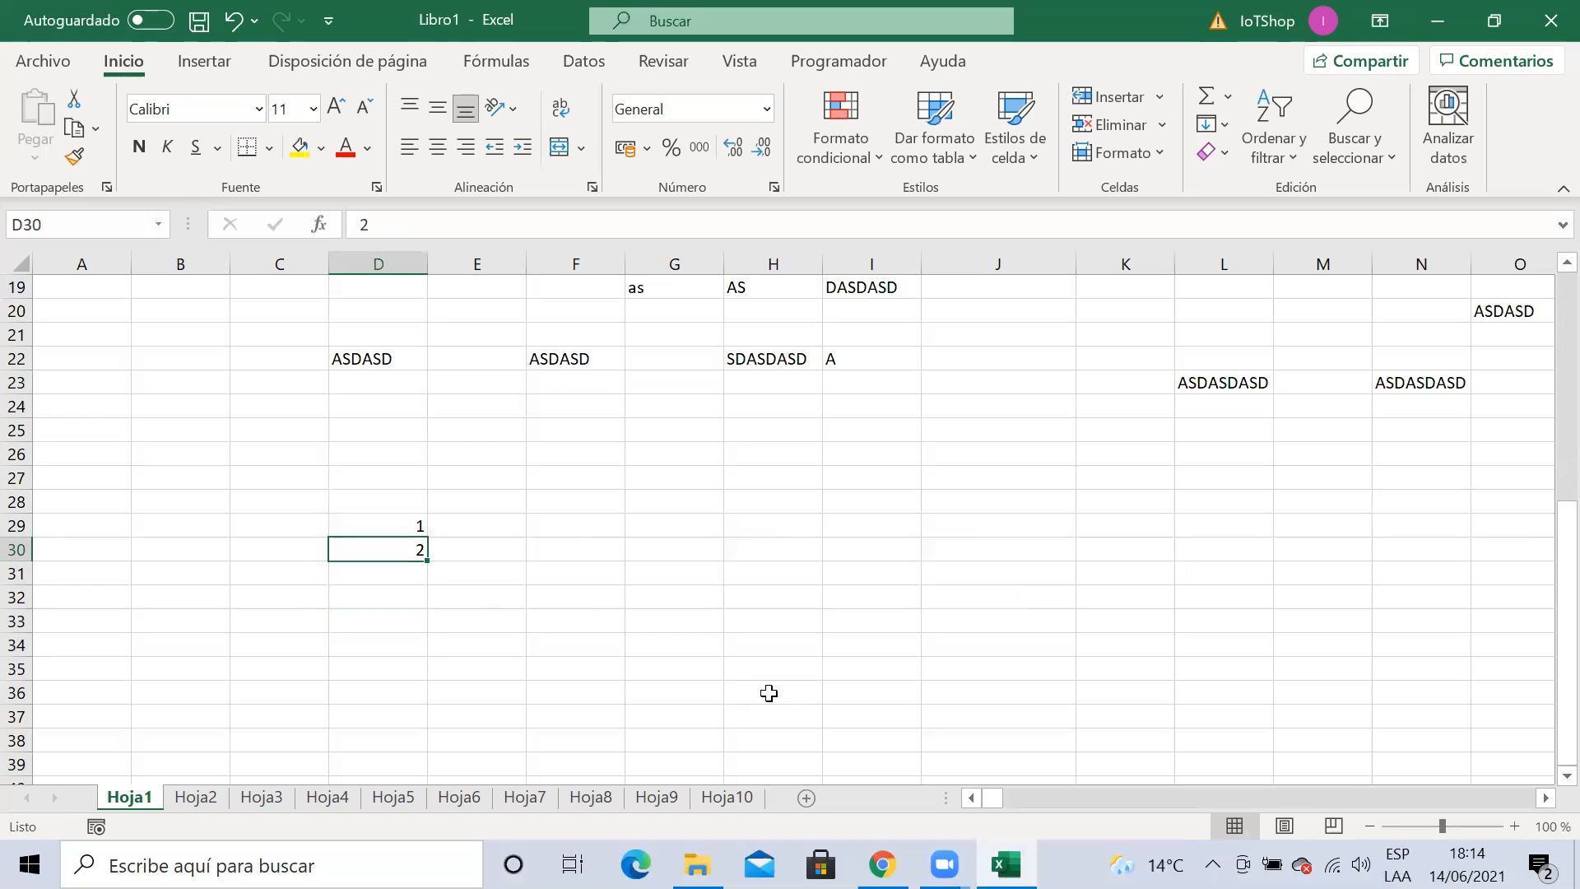
{"action": "key", "text": "Up"}
{"action": "key", "text": "Down"}
{"action": "key", "text": "Right"}
{"action": "key", "text": "Right"}
{"action": "key", "text": "Up"}
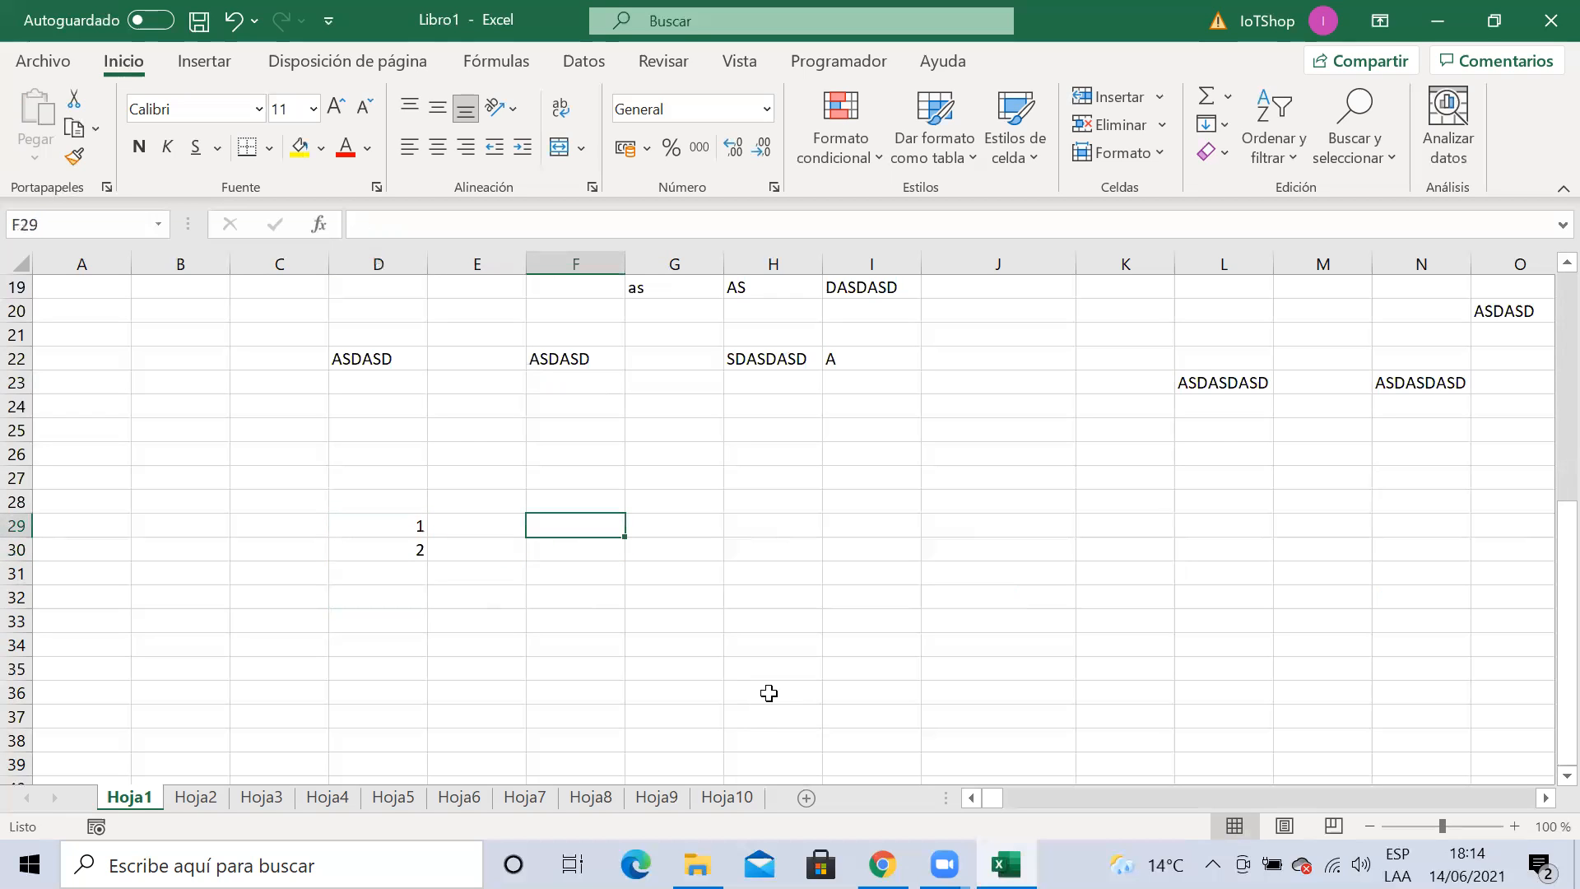
{"action": "type", "text": "1"}
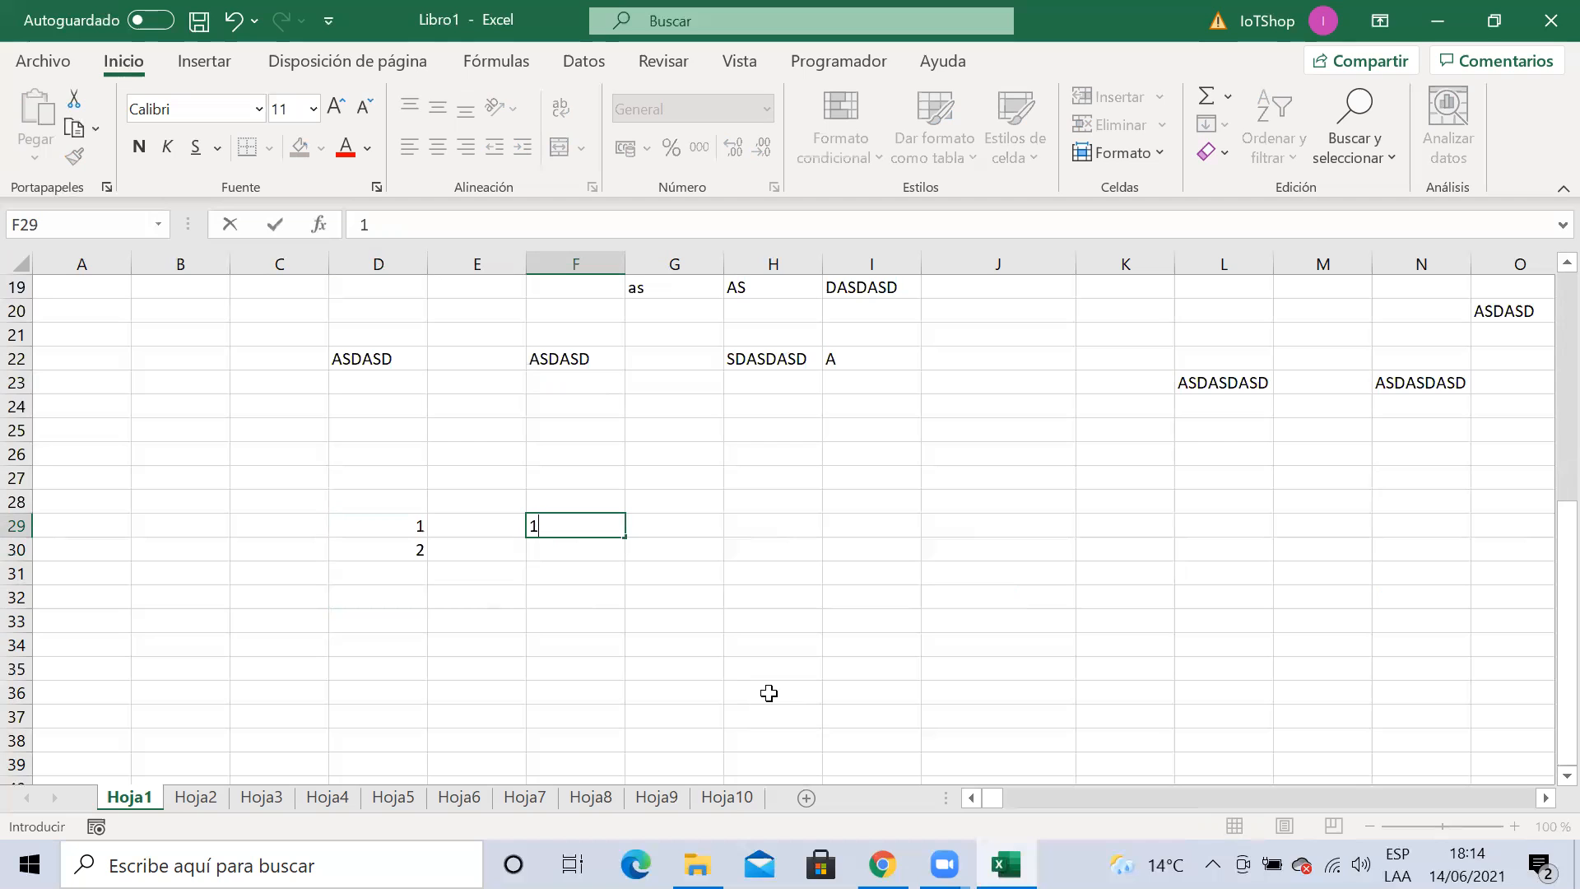
{"action": "key", "text": "Left"}
{"action": "key", "text": "Left"}
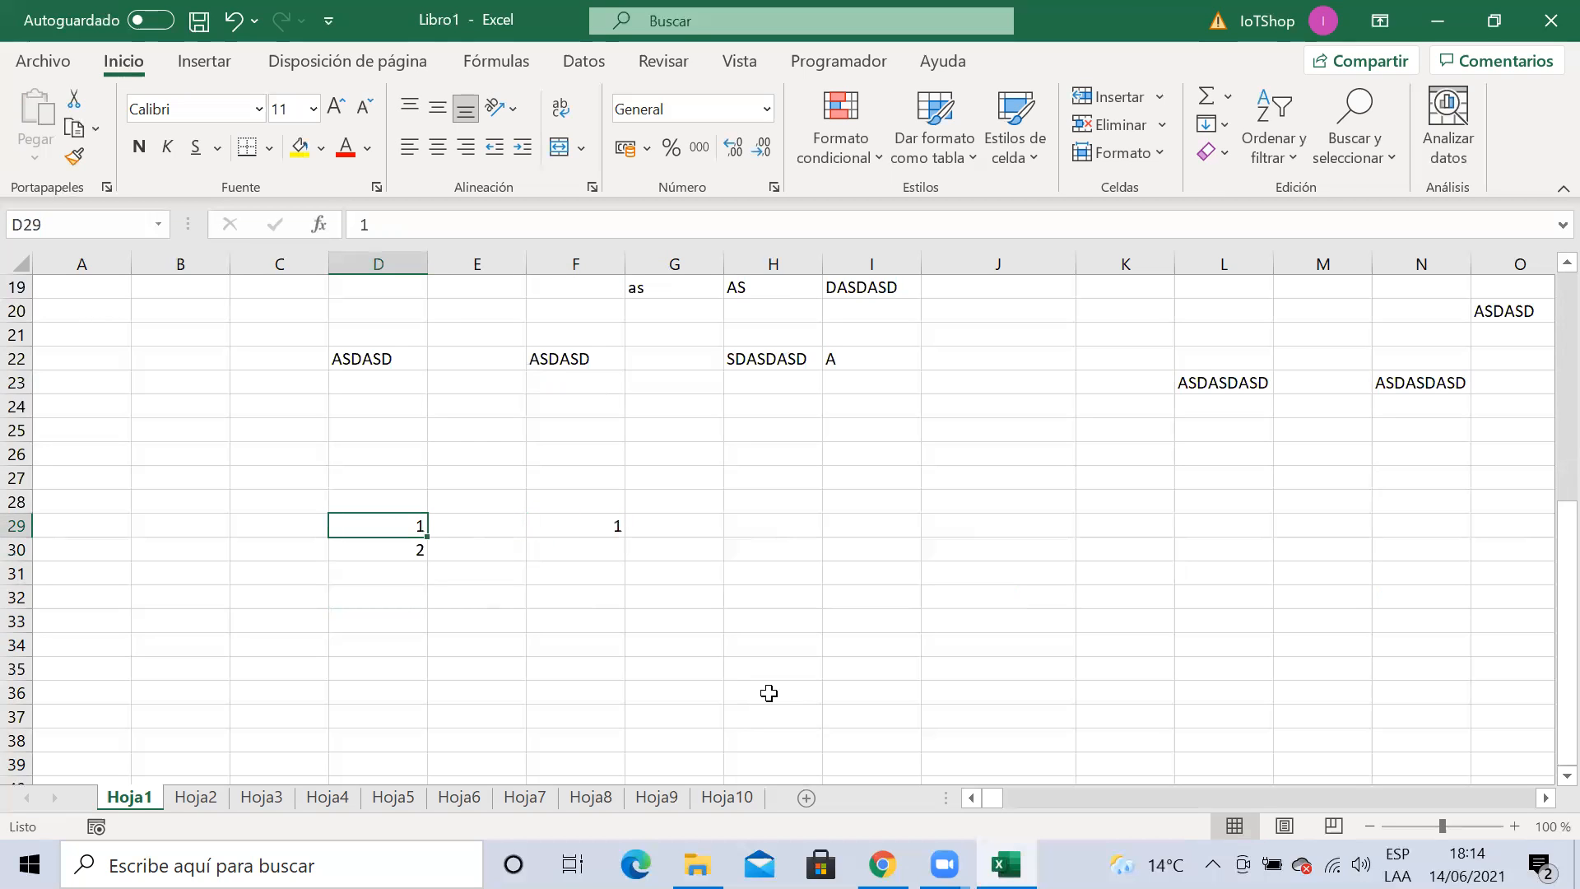
Enter 3 in cell F30 as the second value of the column F series
{"action": "key", "text": "Down"}
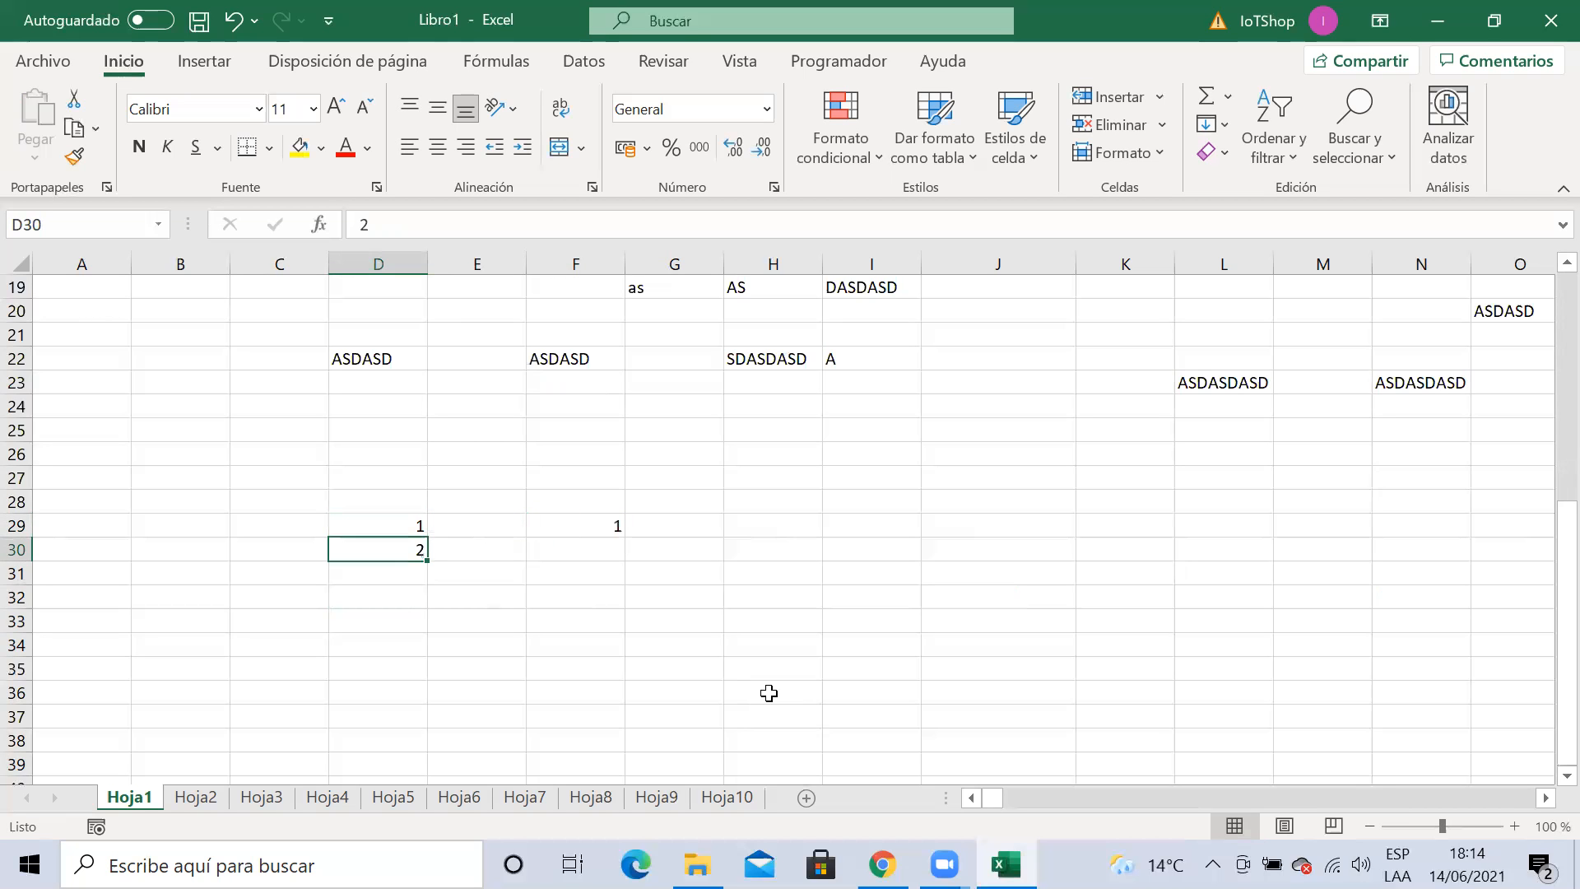
{"action": "key", "text": "Right"}
{"action": "key", "text": "Right"}
{"action": "key", "text": "Up"}
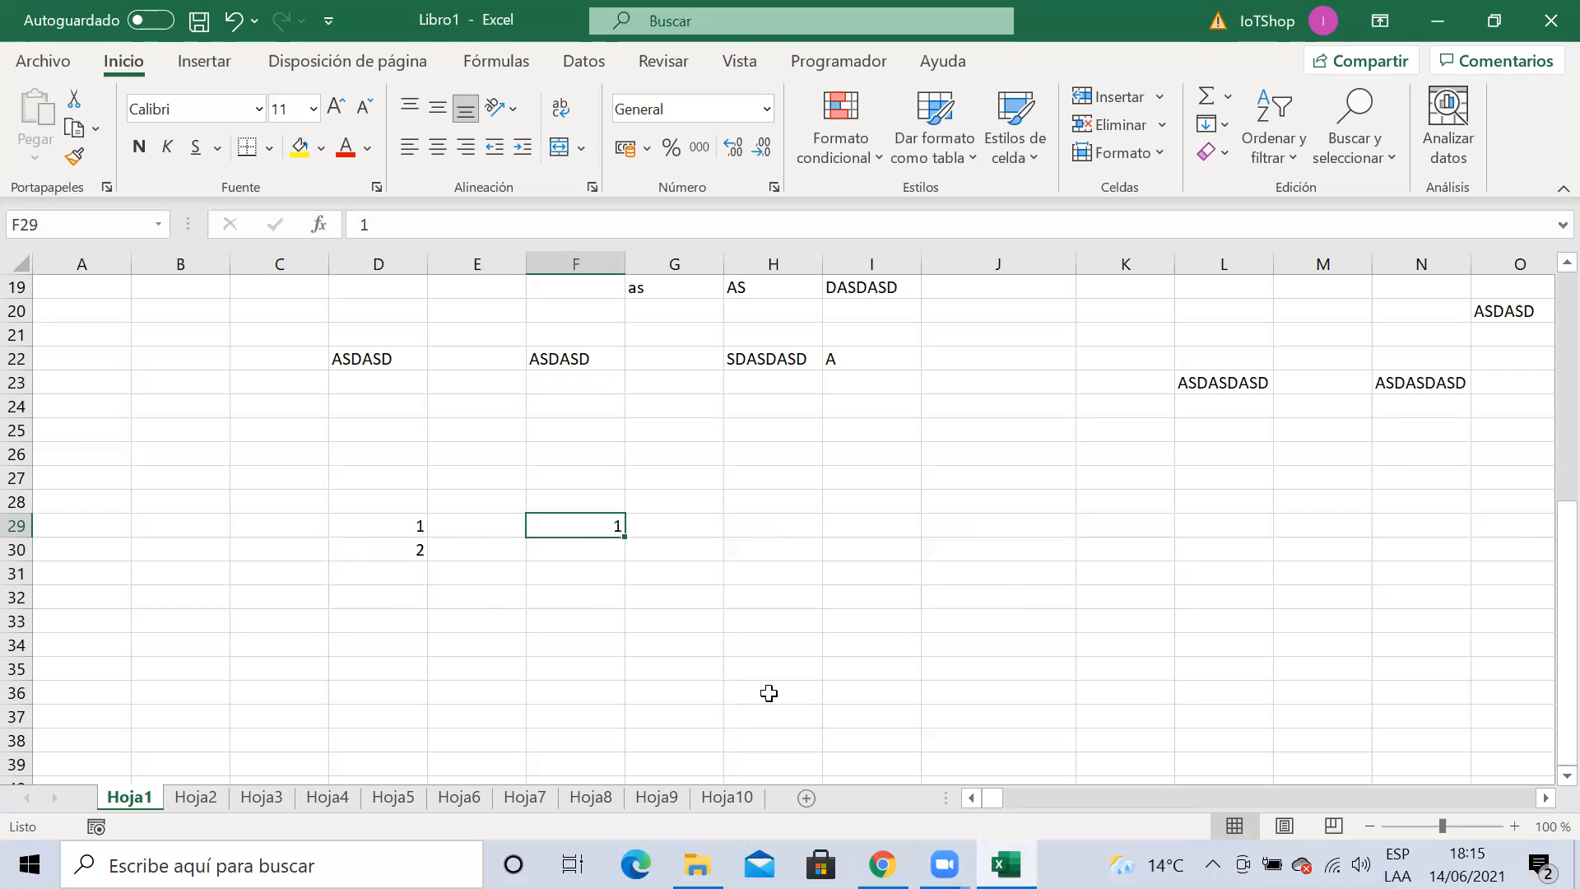
{"action": "key", "text": "Down"}
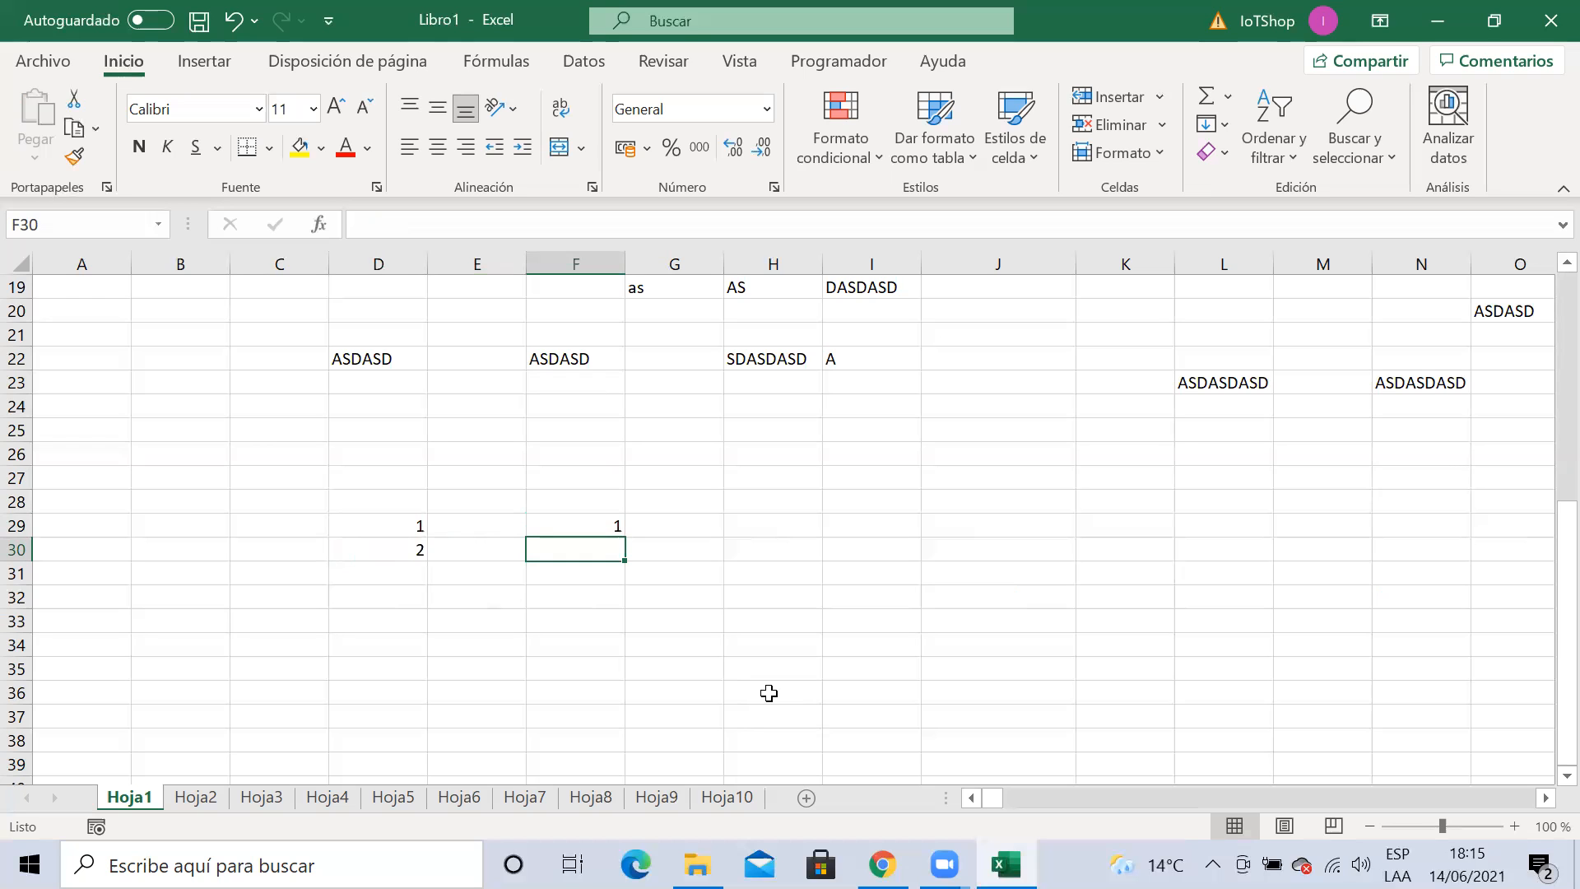
{"action": "type", "text": "3"}
{"action": "key", "text": "Return"}
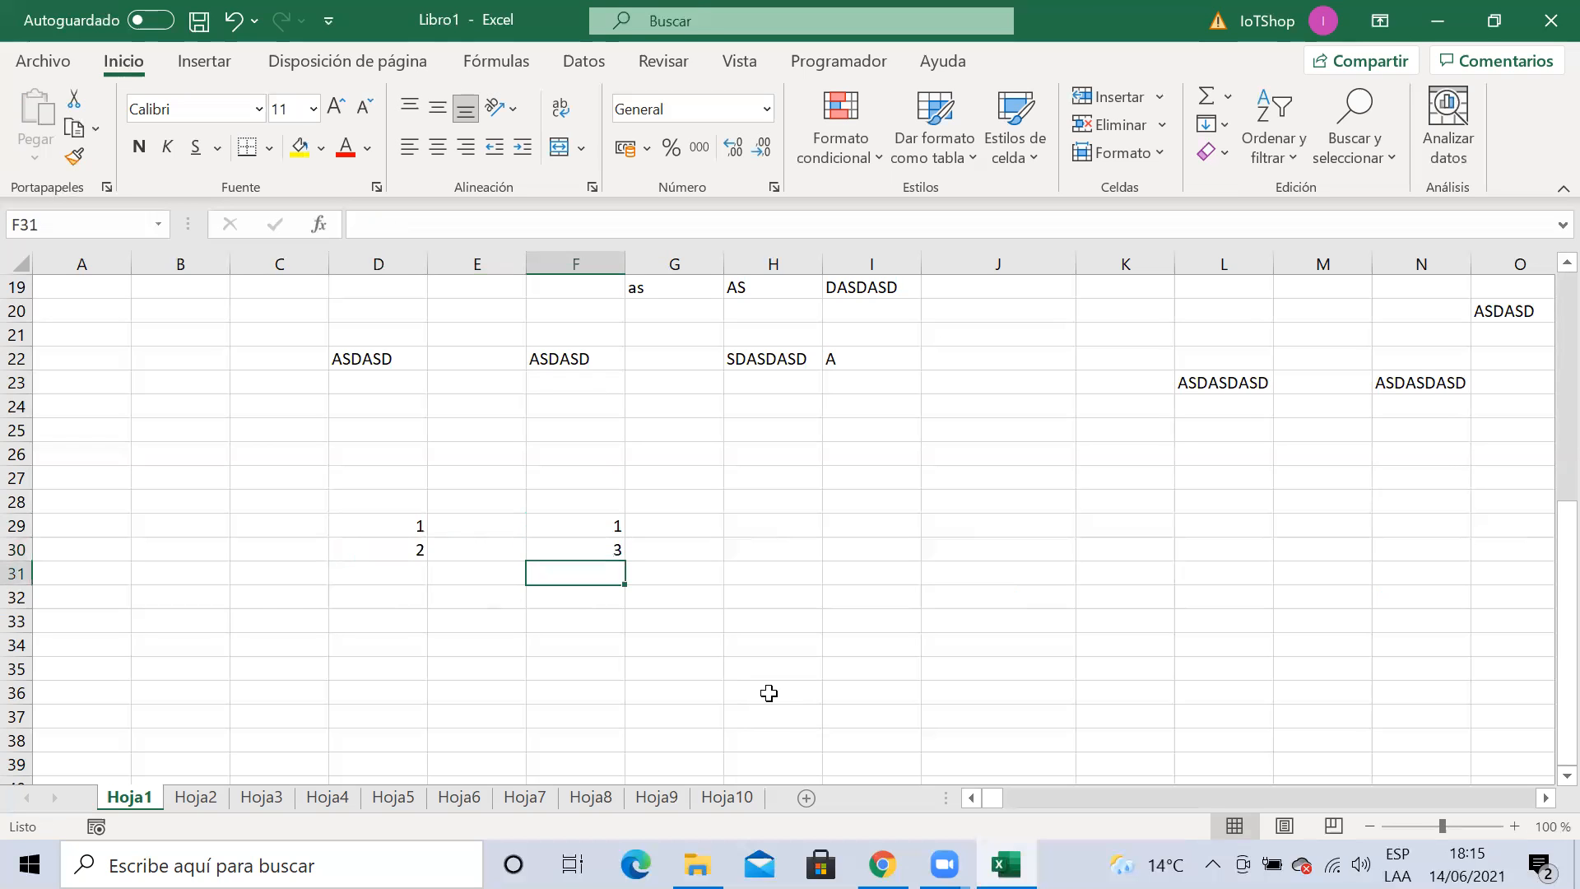
{"action": "key", "text": "Up"}
{"action": "key", "text": "Up"}
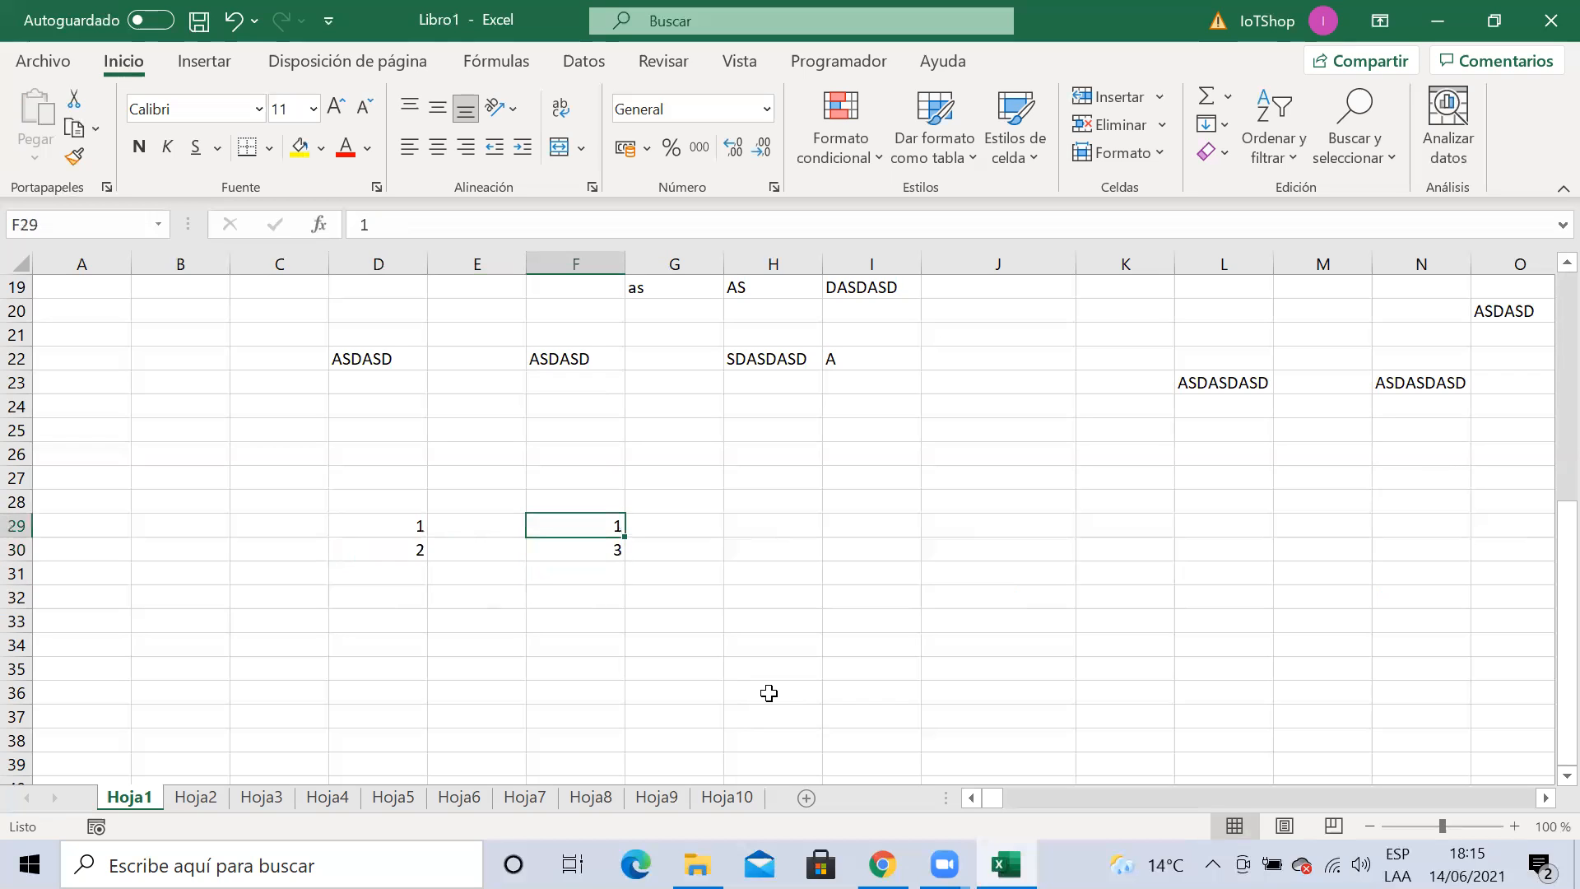
{"action": "key", "text": "Down"}
{"action": "key", "text": "Up"}
{"action": "key", "text": "Down"}
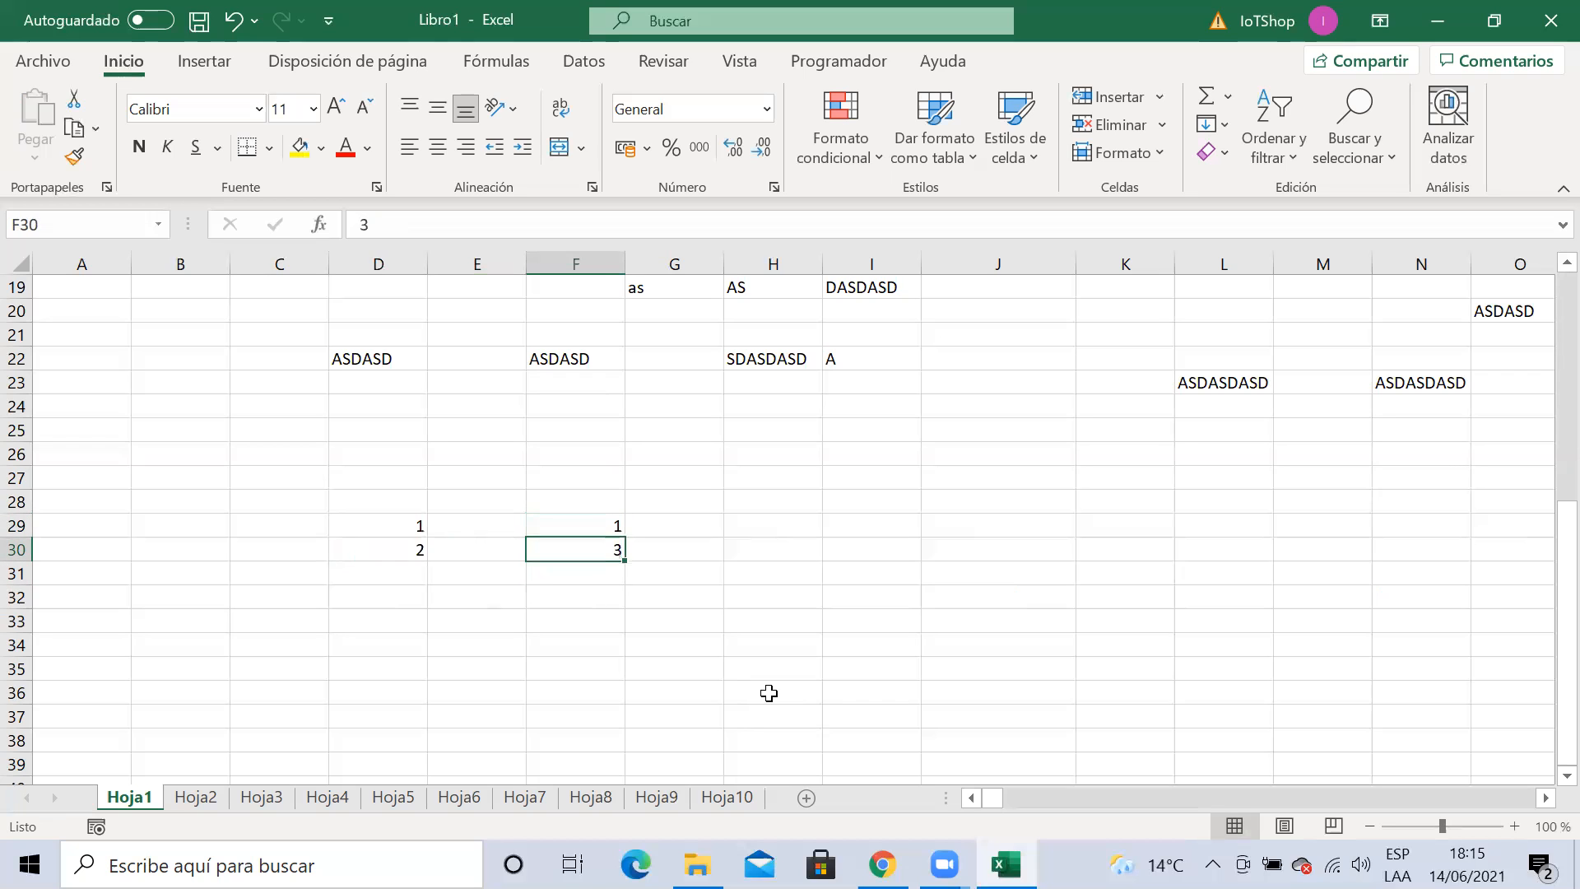
Enter the starting values 1 in H29 and 4 in H30 for a third series
{"action": "key", "text": "Right"}
{"action": "key", "text": "Right"}
{"action": "key", "text": "Up"}
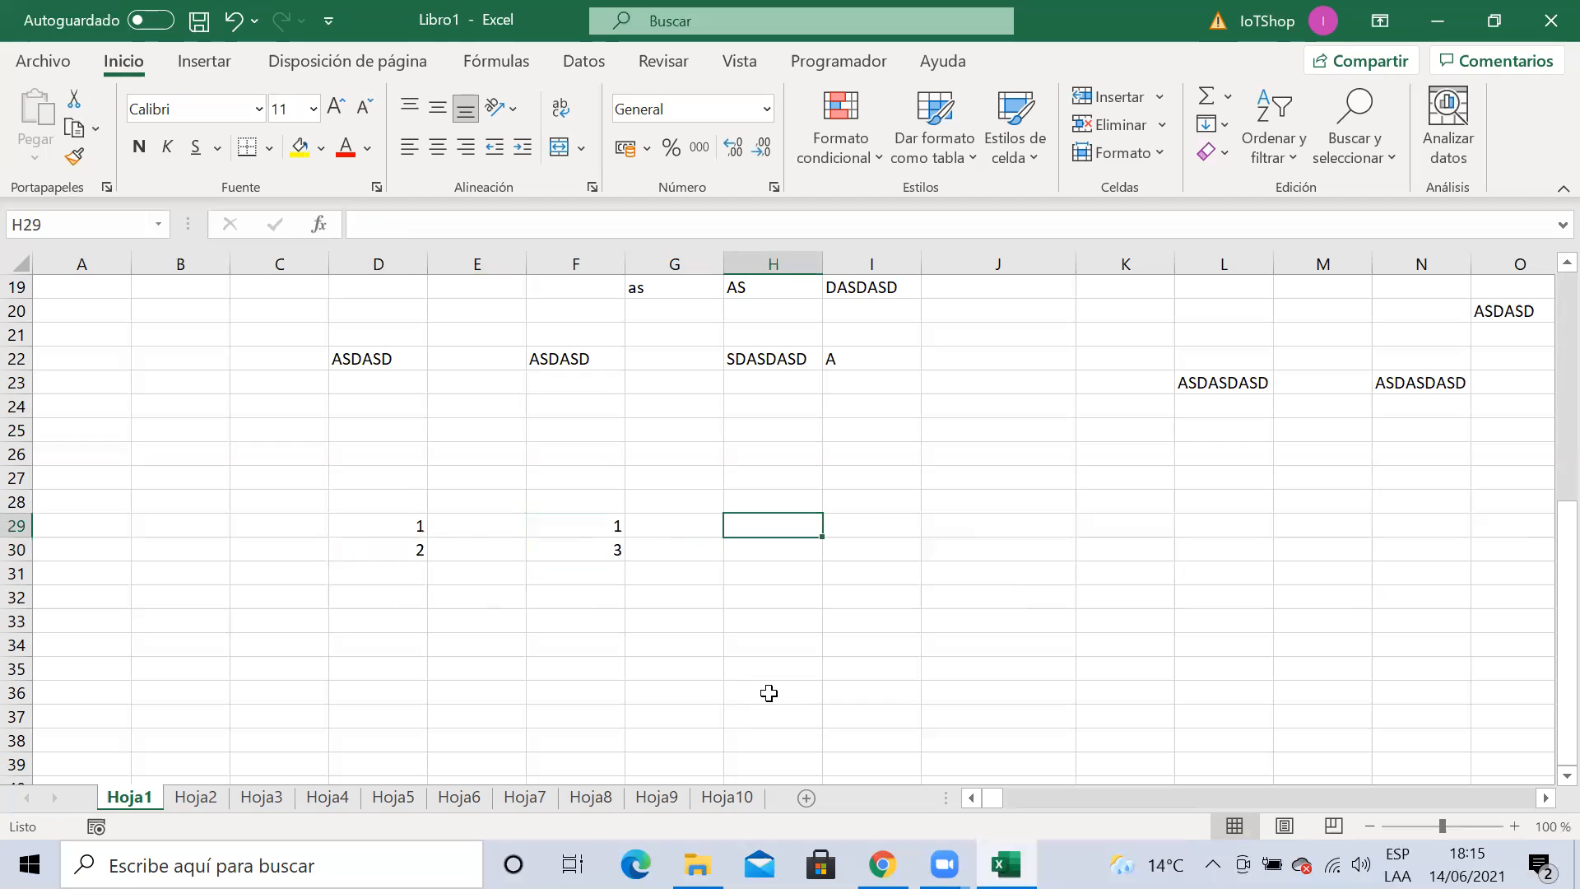
{"action": "type", "text": "1"}
{"action": "key", "text": "Return"}
{"action": "type", "text": "4"}
{"action": "key", "text": "Return"}
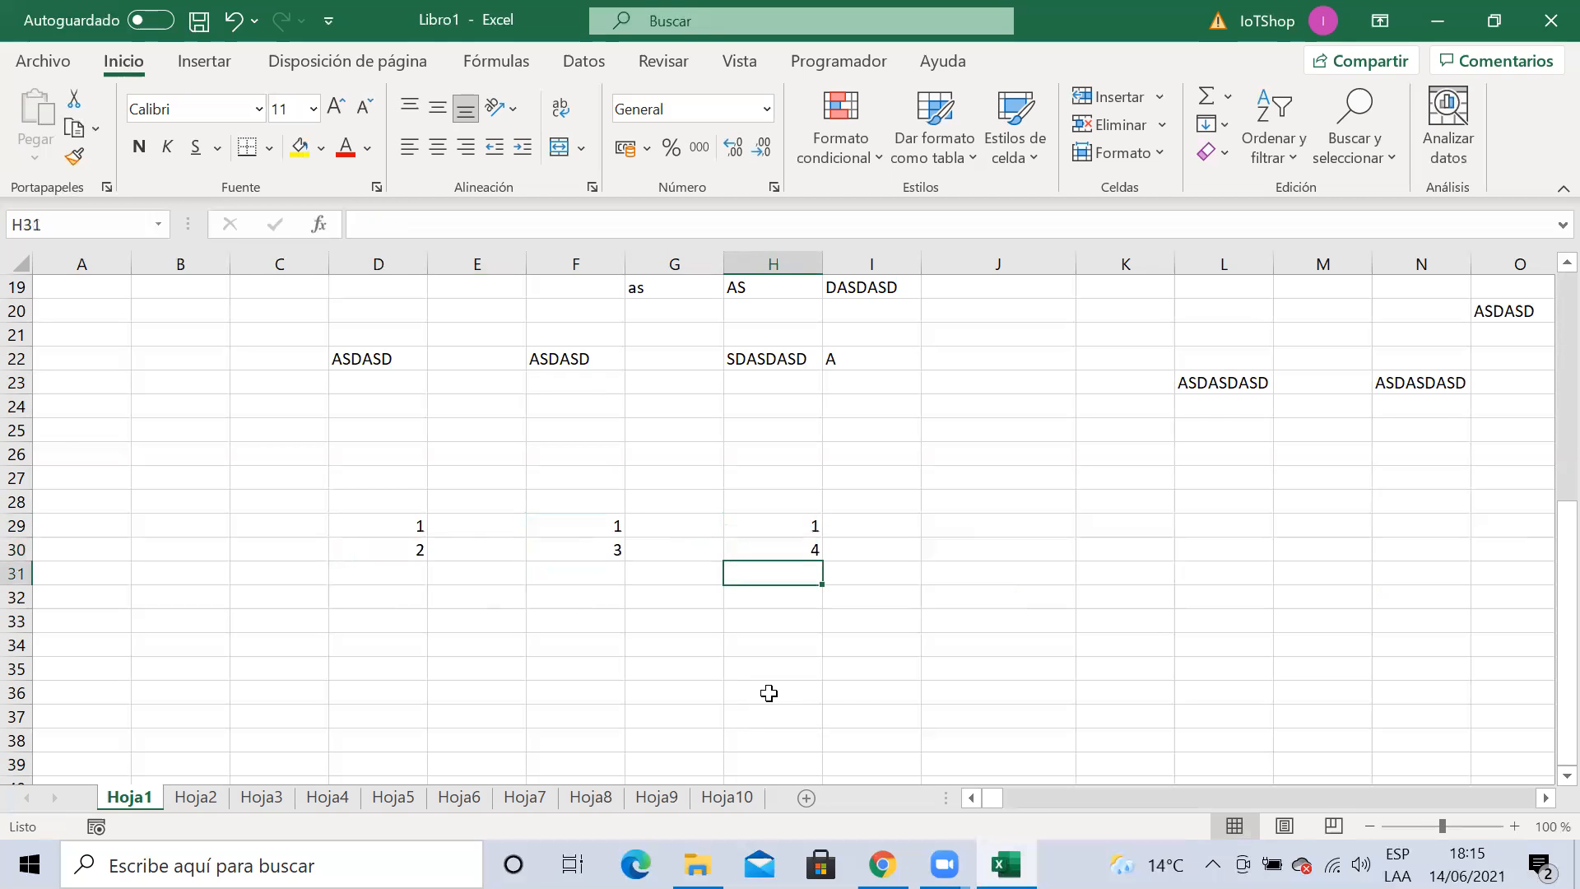
Review the starting values of the series in rows 29 and 30, from column H back to column D
{"action": "key", "text": "Up"}
{"action": "key", "text": "Up"}
{"action": "key", "text": "Down"}
{"action": "key", "text": "Up"}
{"action": "key", "text": "Down"}
{"action": "key", "text": "Up"}
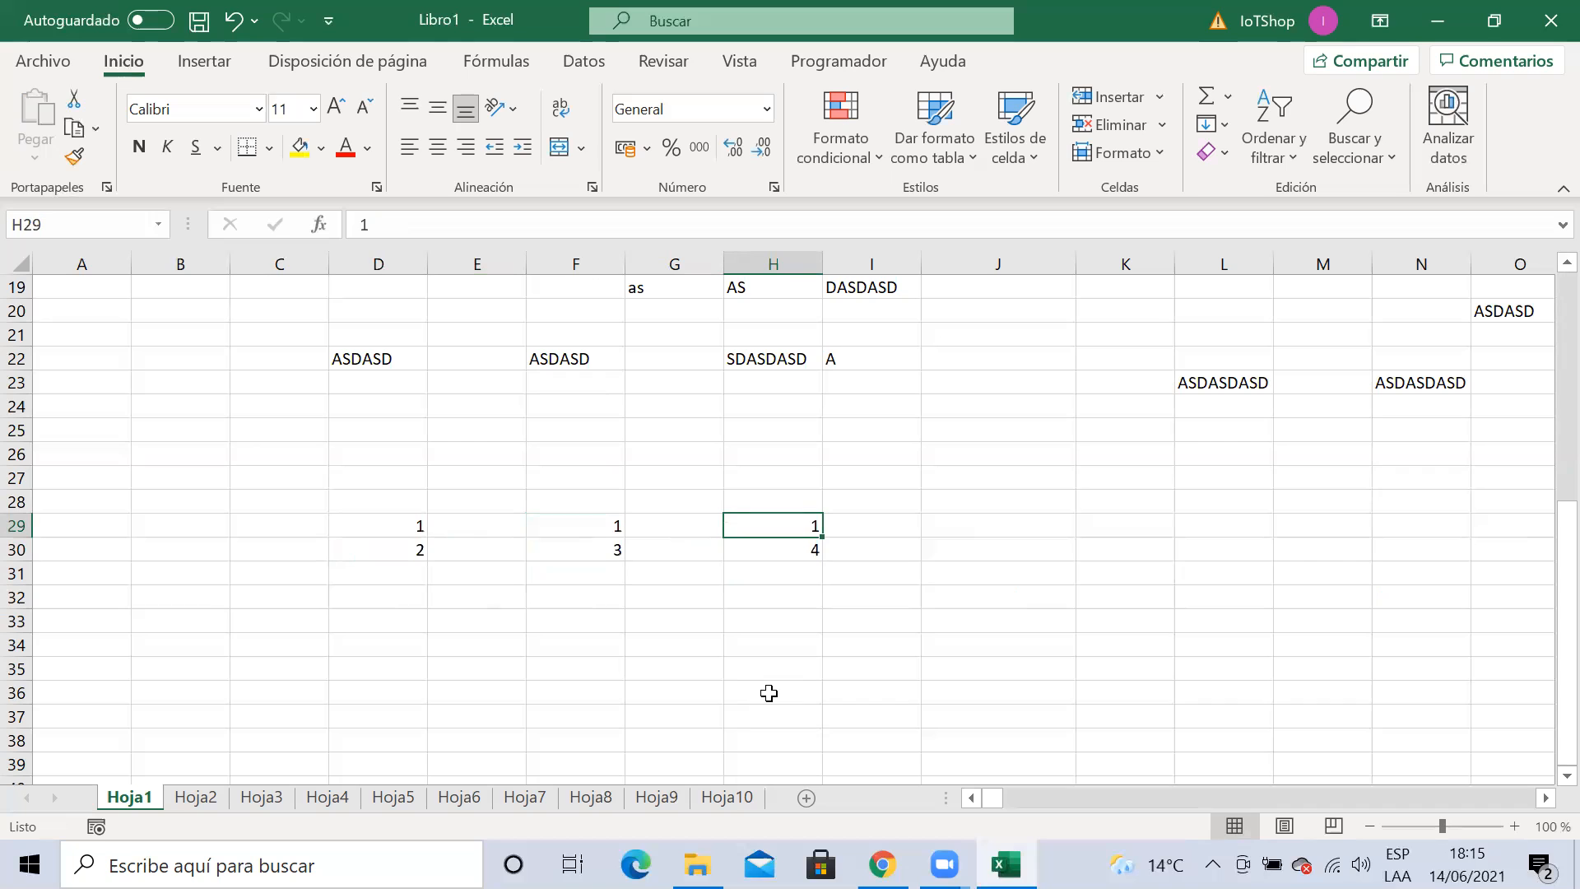
{"action": "key", "text": "Left"}
{"action": "key", "text": "Left"}
{"action": "key", "text": "Left"}
{"action": "key", "text": "Left"}
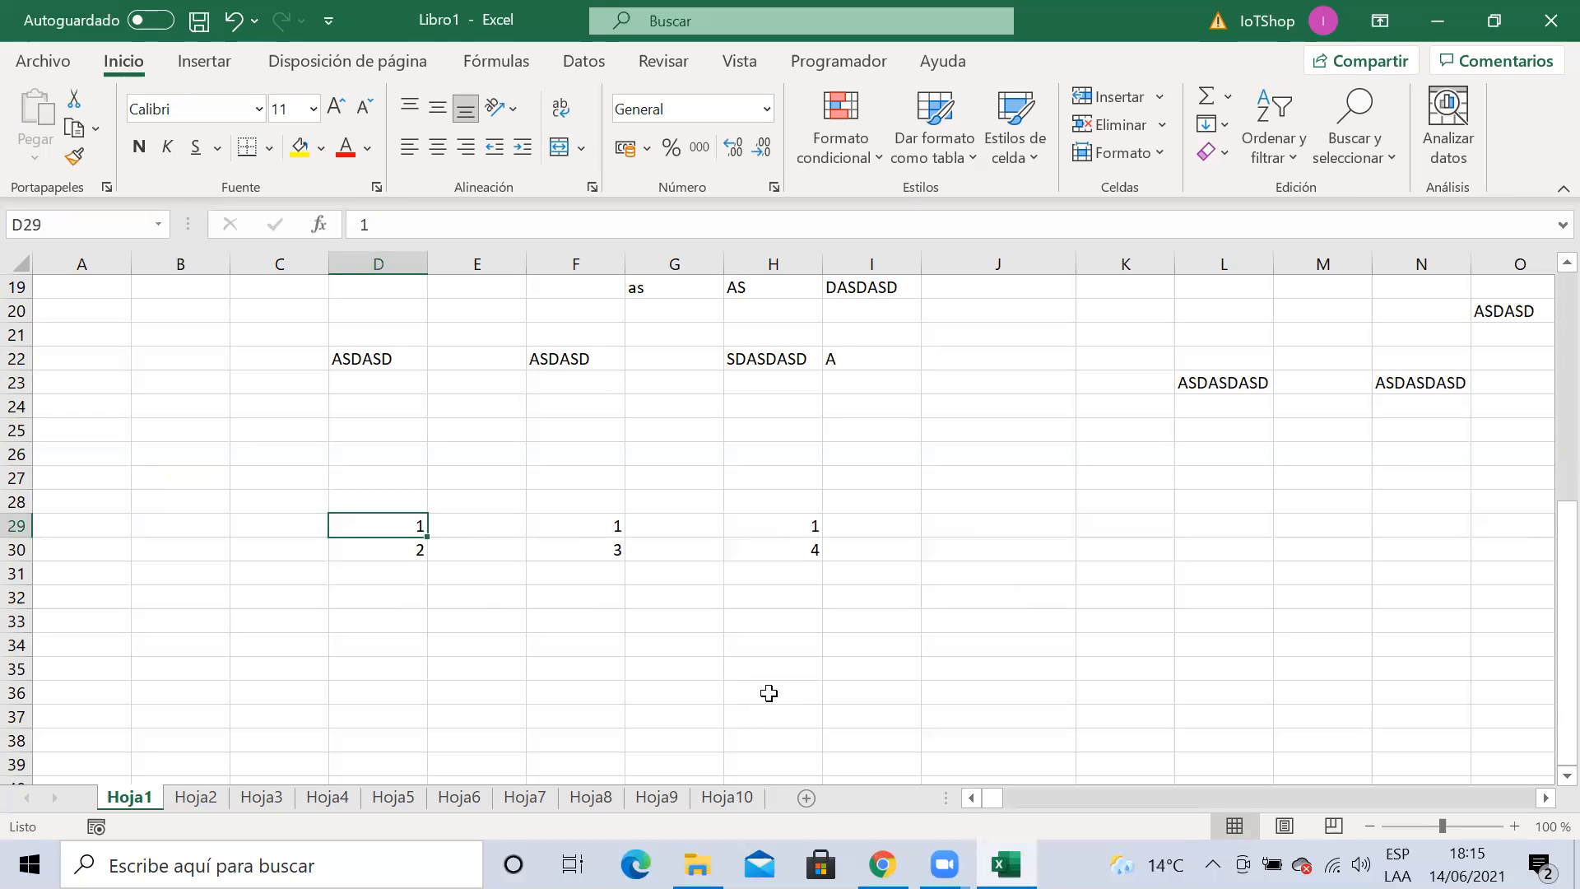
{"action": "left_click", "coordinate": [619, 499]}
{"action": "left_click", "coordinate": [388, 527]}
{"action": "left_click", "coordinate": [390, 543], "text": "shift"}
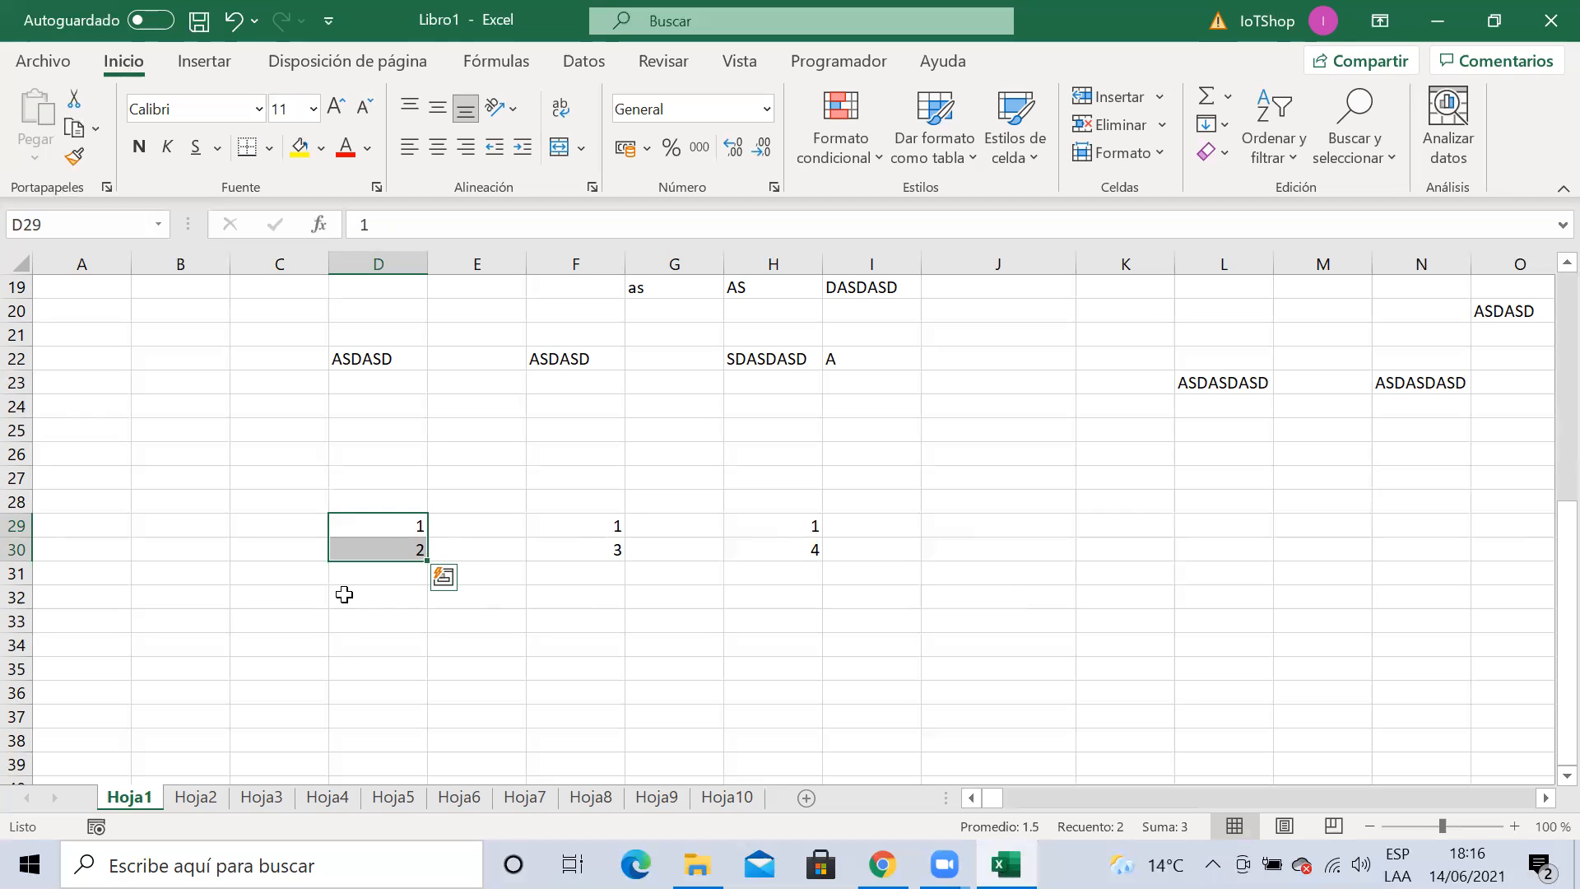
{"action": "left_click", "coordinate": [1190, 550]}
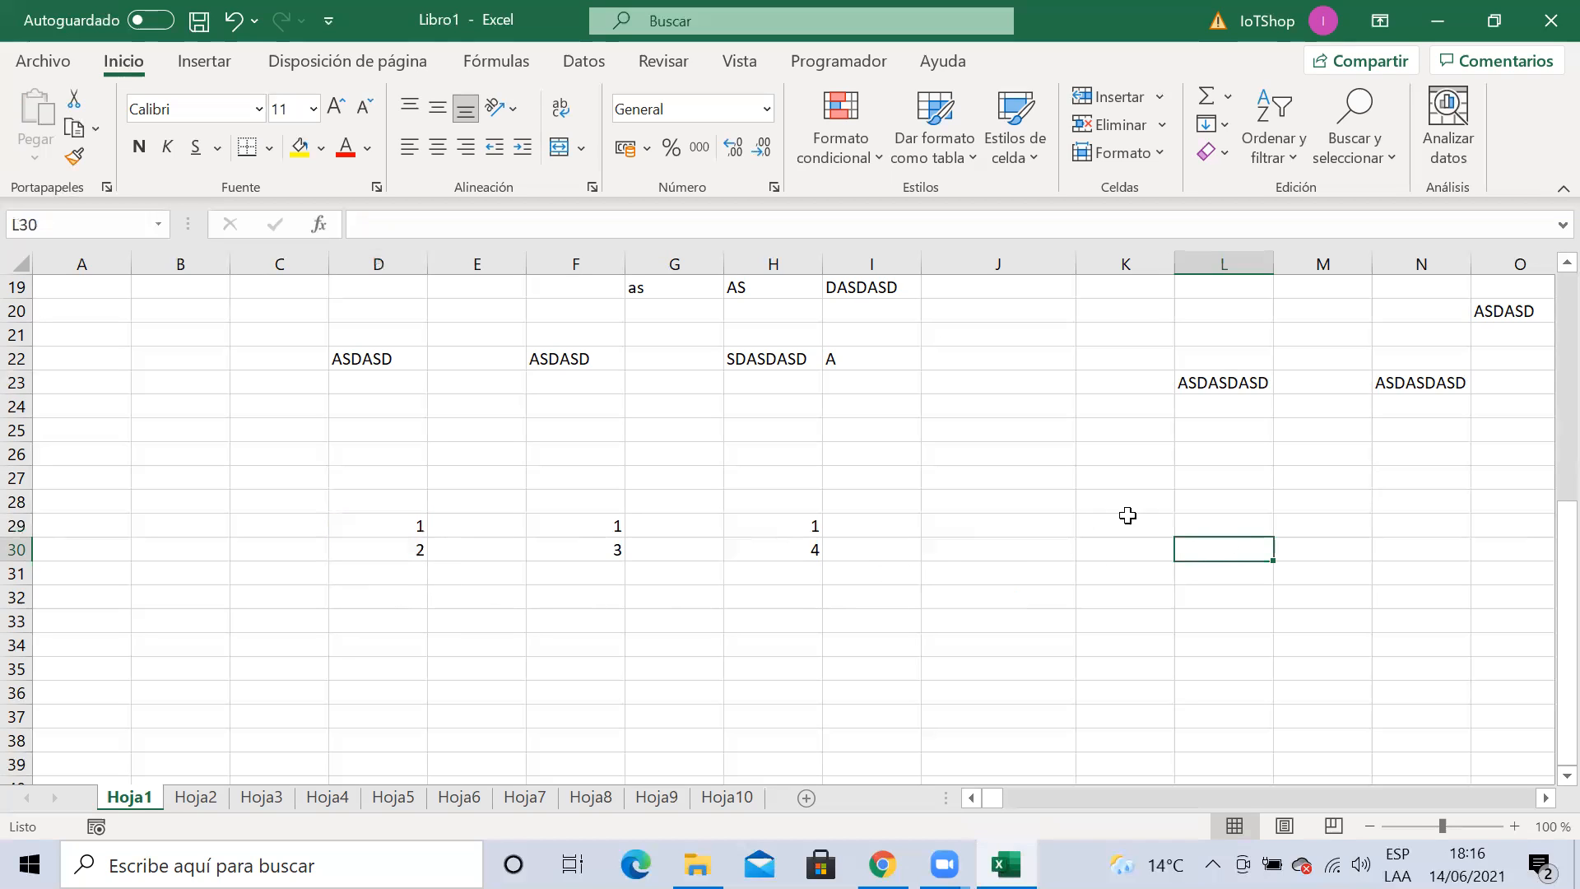
{"action": "left_click", "coordinate": [1004, 568]}
{"action": "left_click", "coordinate": [702, 645]}
{"action": "left_click", "coordinate": [979, 645]}
{"action": "left_click_drag", "start_coordinate": [800, 638], "coordinate": [1155, 641]}
{"action": "left_click", "coordinate": [1068, 598]}
{"action": "left_click_drag", "start_coordinate": [1020, 503], "coordinate": [1221, 654]}
{"action": "left_click", "coordinate": [1145, 700]}
{"action": "left_click", "coordinate": [790, 691]}
{"action": "left_click", "coordinate": [1093, 640]}
{"action": "left_click", "coordinate": [844, 637]}
{"action": "left_click", "coordinate": [1000, 502]}
{"action": "left_click", "coordinate": [1192, 592]}
{"action": "left_click", "coordinate": [674, 659]}
{"action": "left_click", "coordinate": [431, 646]}
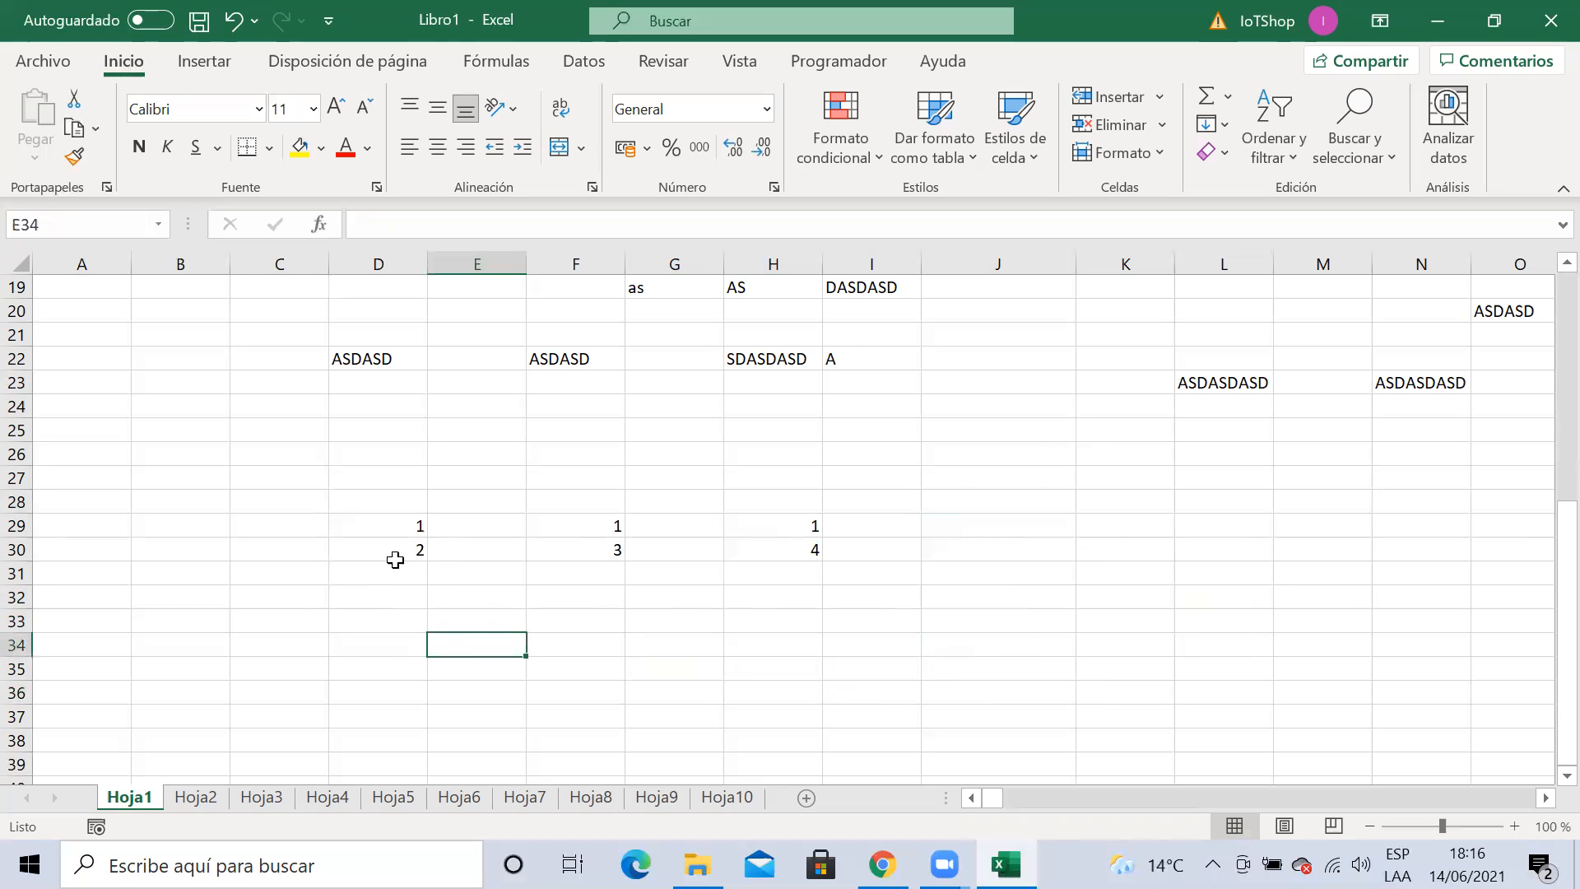
Fill the series from D29:D30 down to D38
{"action": "left_click_drag", "start_coordinate": [381, 522], "coordinate": [388, 548]}
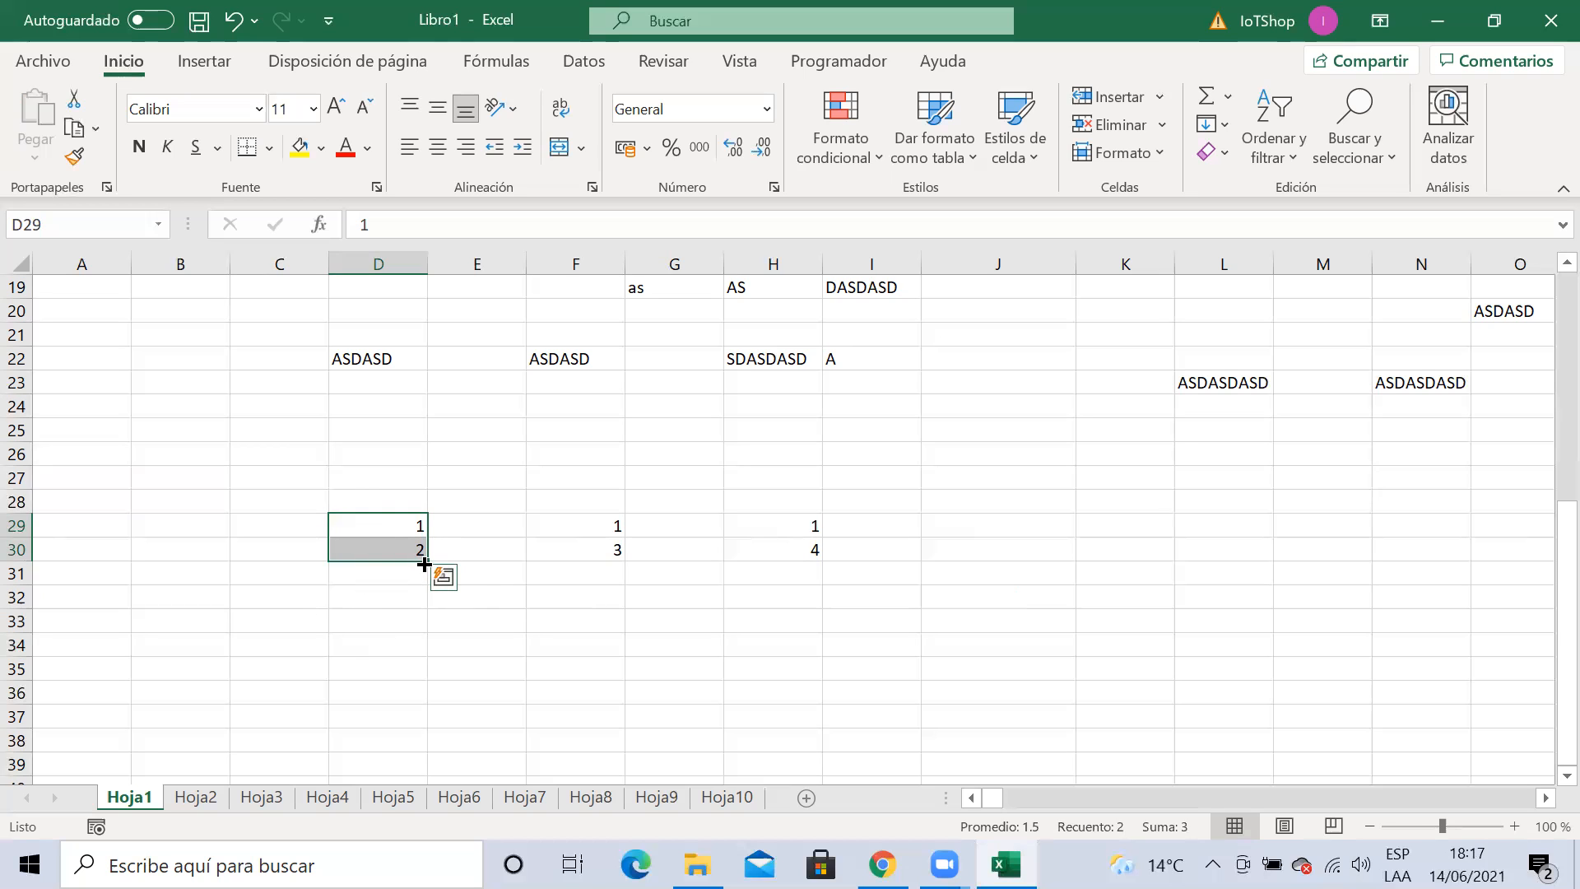
{"action": "left_click_drag", "start_coordinate": [423, 563], "coordinate": [424, 751]}
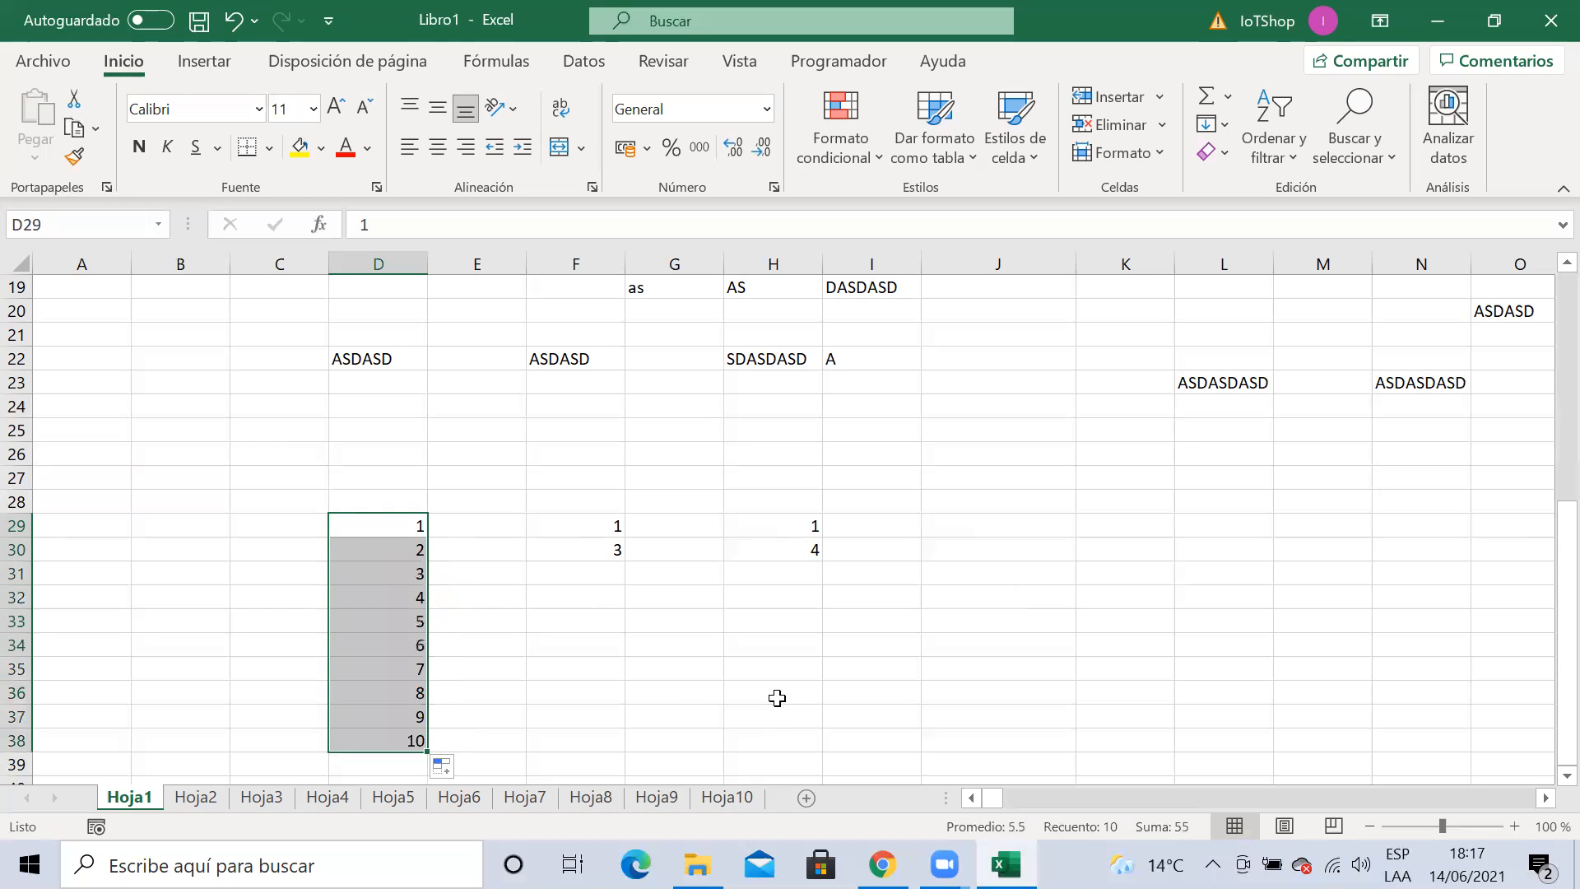
{"action": "left_click", "coordinate": [550, 652]}
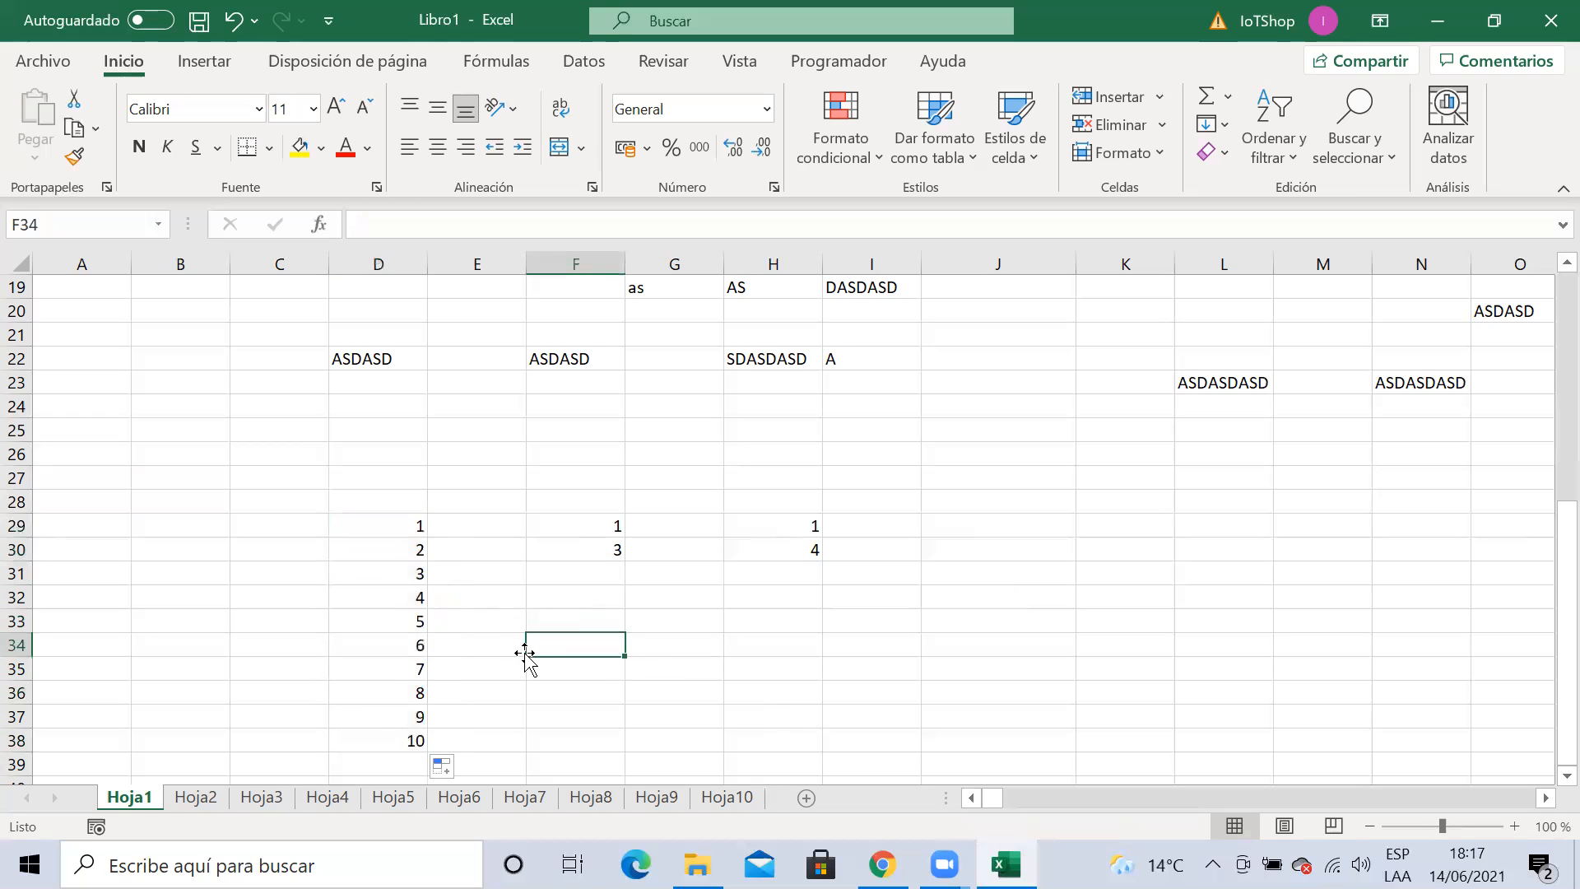
Repeat the series fill in column D, using D29:D30 as the starting pair and ending at row 38
{"action": "left_click_drag", "start_coordinate": [389, 525], "coordinate": [391, 548]}
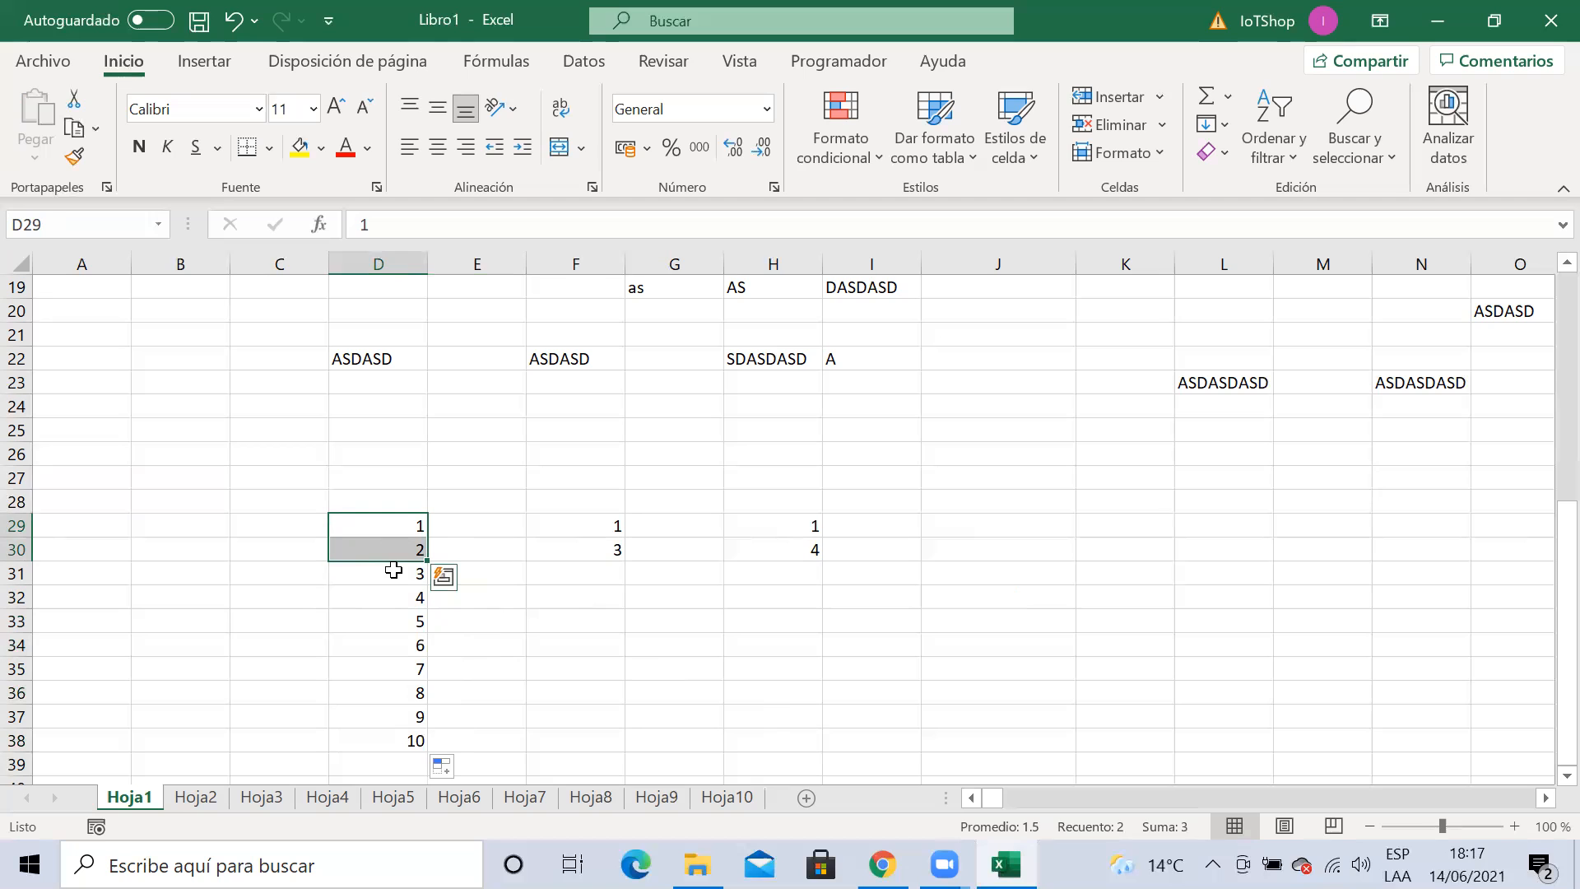
{"action": "left_click", "coordinate": [539, 592]}
{"action": "left_click_drag", "start_coordinate": [395, 530], "coordinate": [425, 743]}
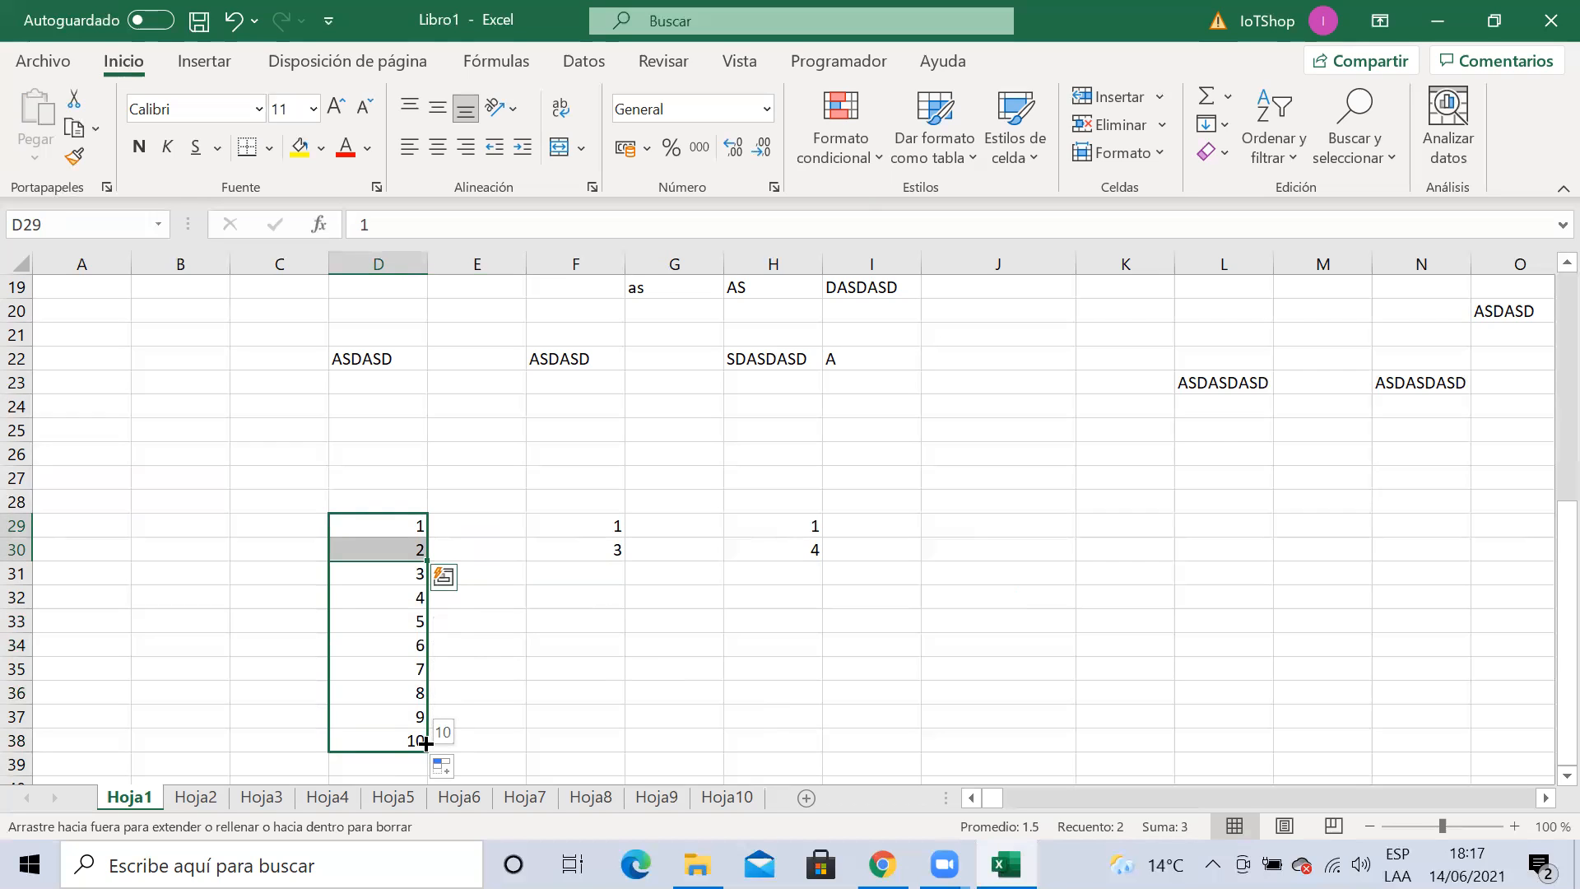
{"action": "left_click_drag", "start_coordinate": [426, 743], "coordinate": [425, 741]}
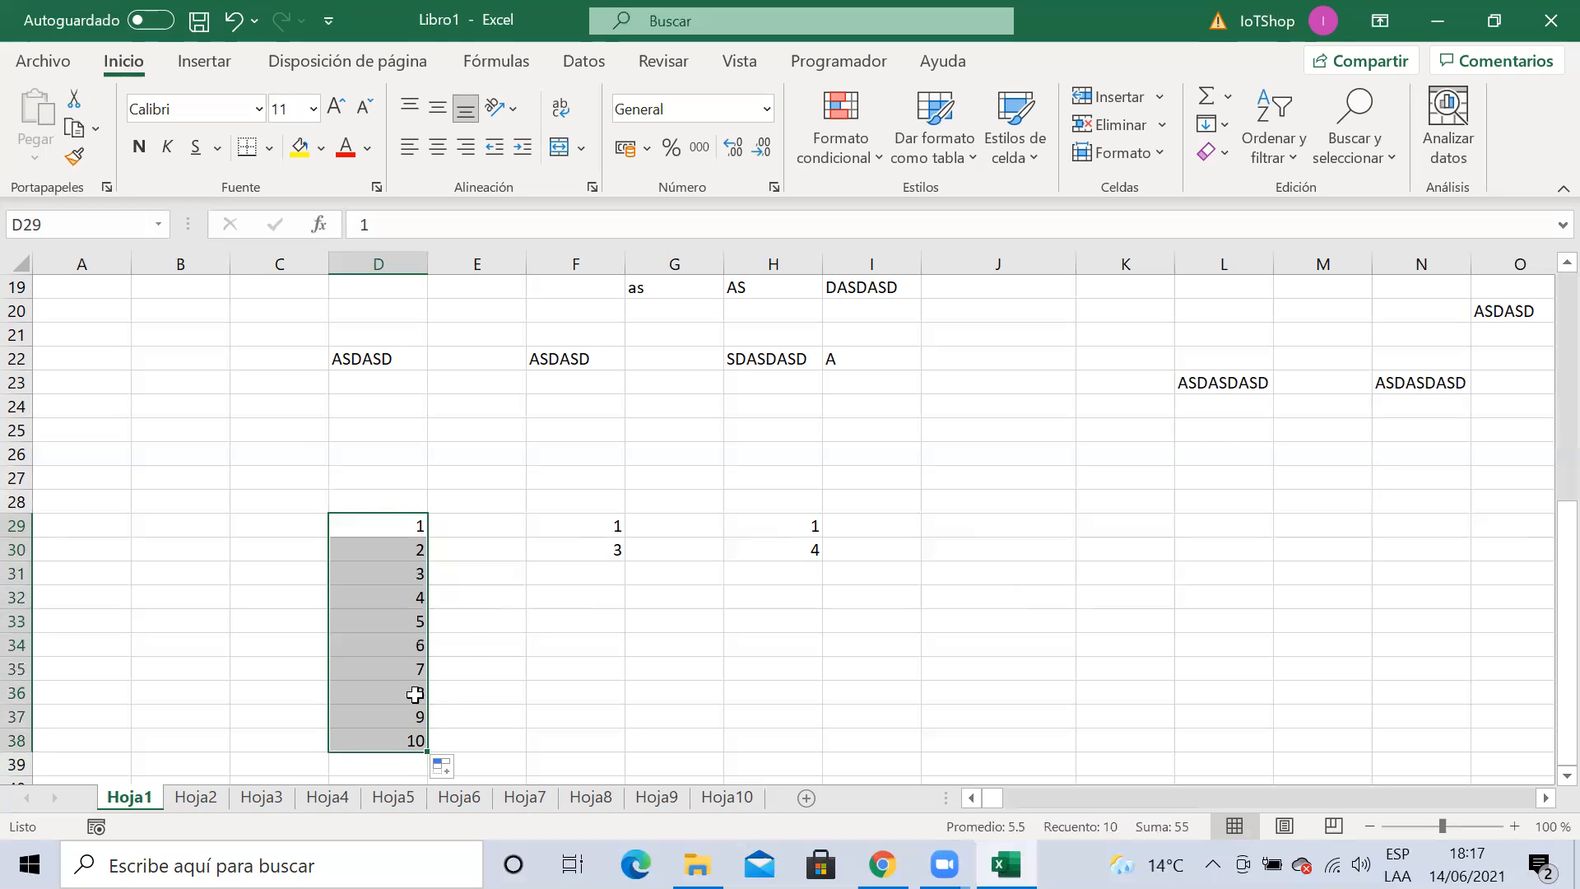
{"action": "left_click", "coordinate": [458, 548]}
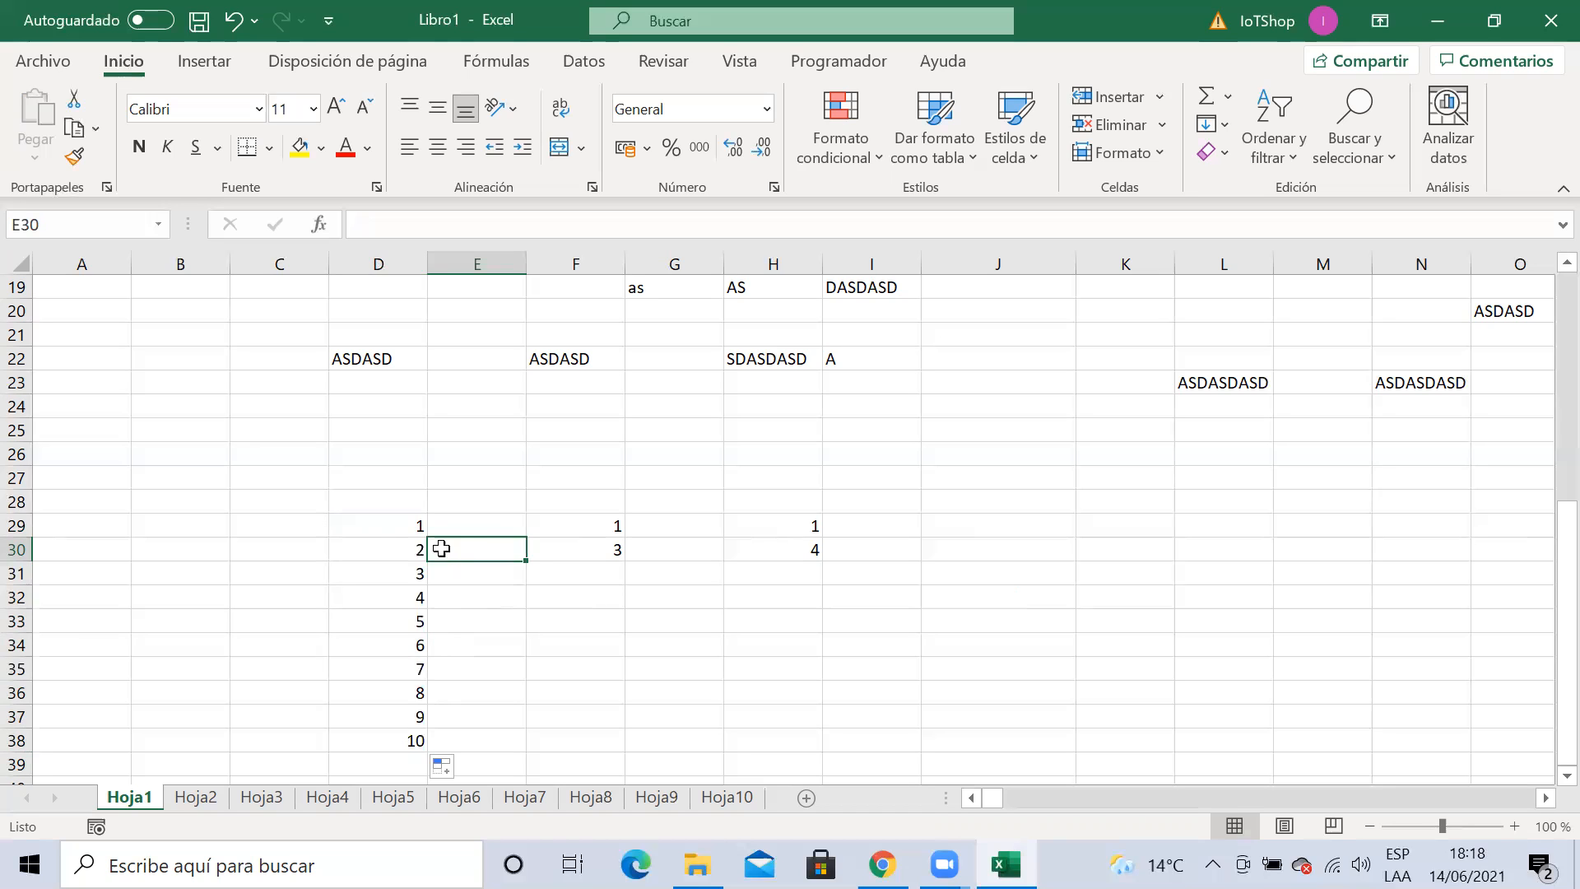
Examine the values of the filled series in D29:D38 cell by cell
{"action": "left_click", "coordinate": [389, 549]}
{"action": "left_click", "coordinate": [399, 527]}
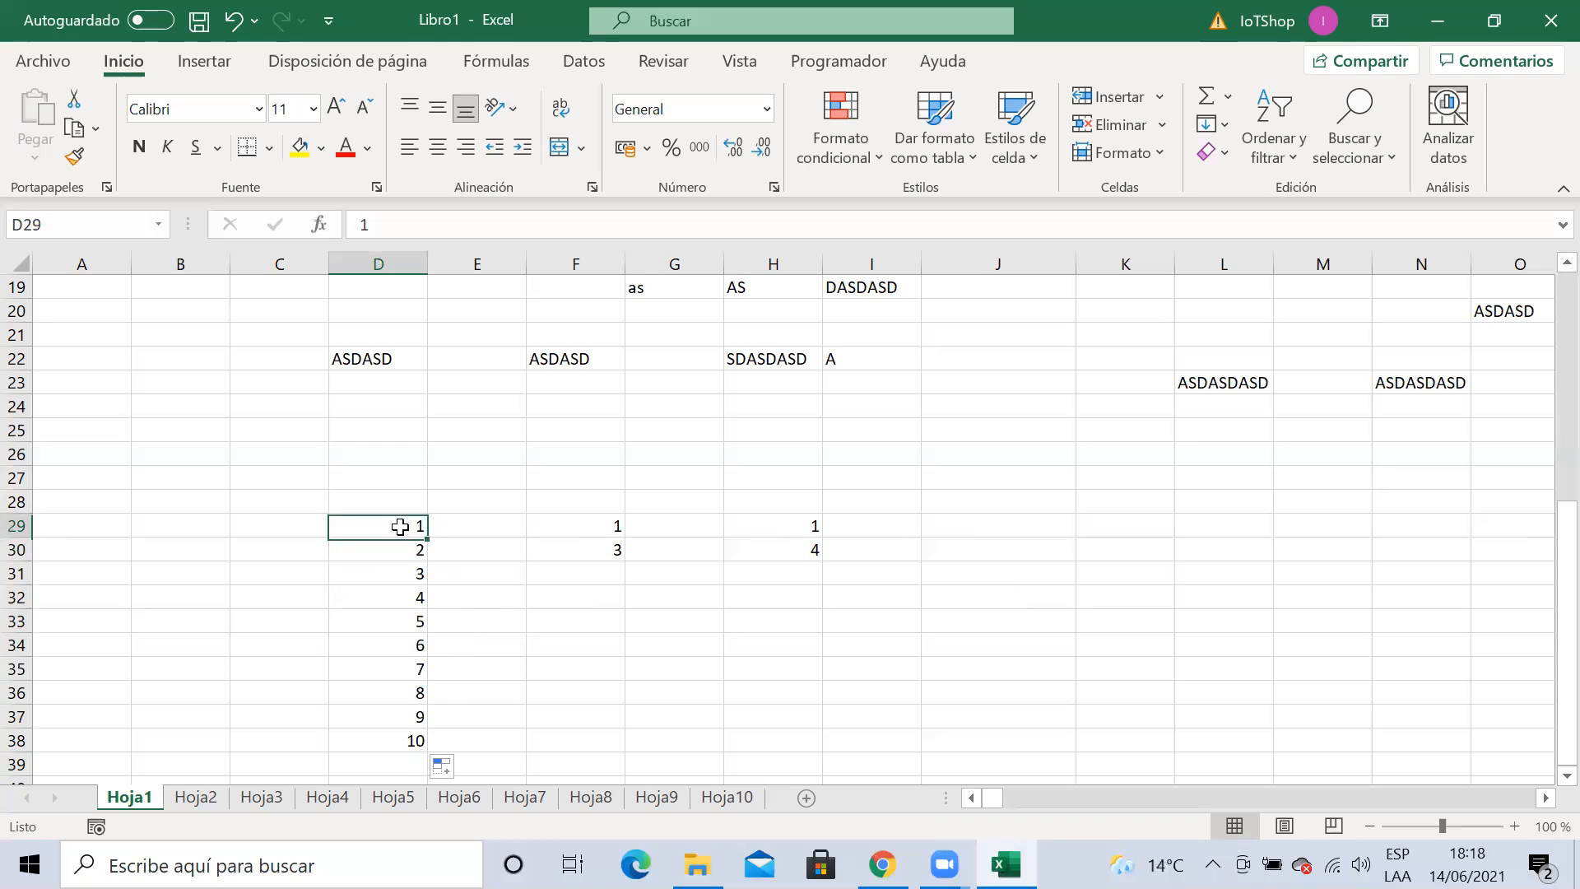
{"action": "left_click", "coordinate": [402, 574]}
{"action": "left_click", "coordinate": [400, 599]}
{"action": "left_click", "coordinate": [399, 621]}
{"action": "left_click", "coordinate": [398, 637]}
{"action": "left_click", "coordinate": [390, 689]}
{"action": "left_click", "coordinate": [390, 713]}
{"action": "left_click", "coordinate": [390, 737]}
{"action": "left_click_drag", "start_coordinate": [390, 621], "coordinate": [387, 712]}
{"action": "left_click", "coordinate": [385, 637]}
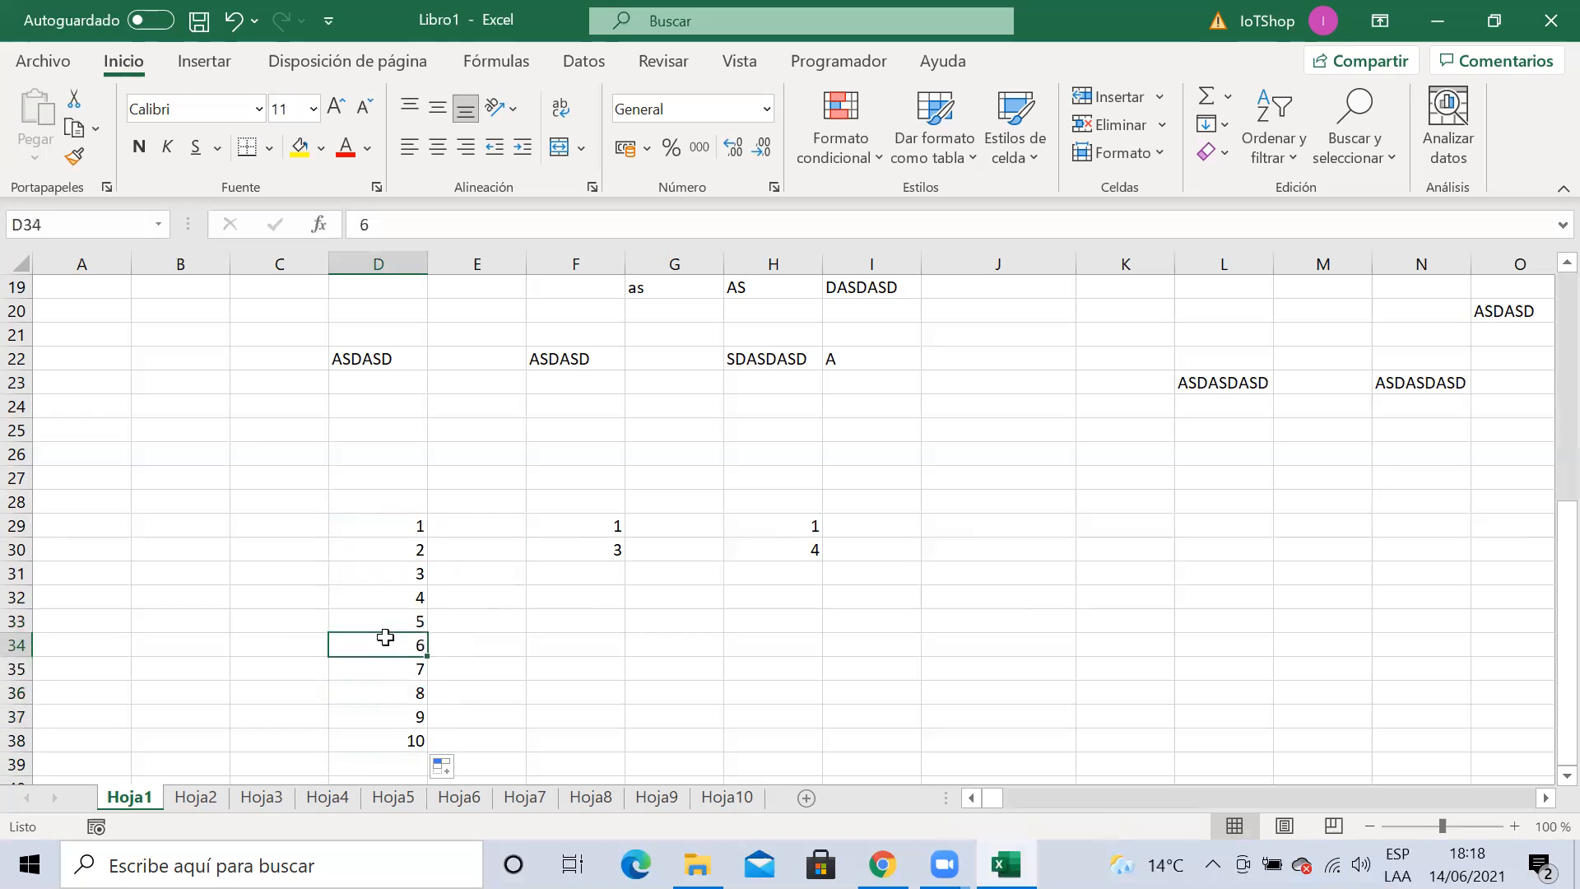
{"action": "left_click", "coordinate": [476, 600]}
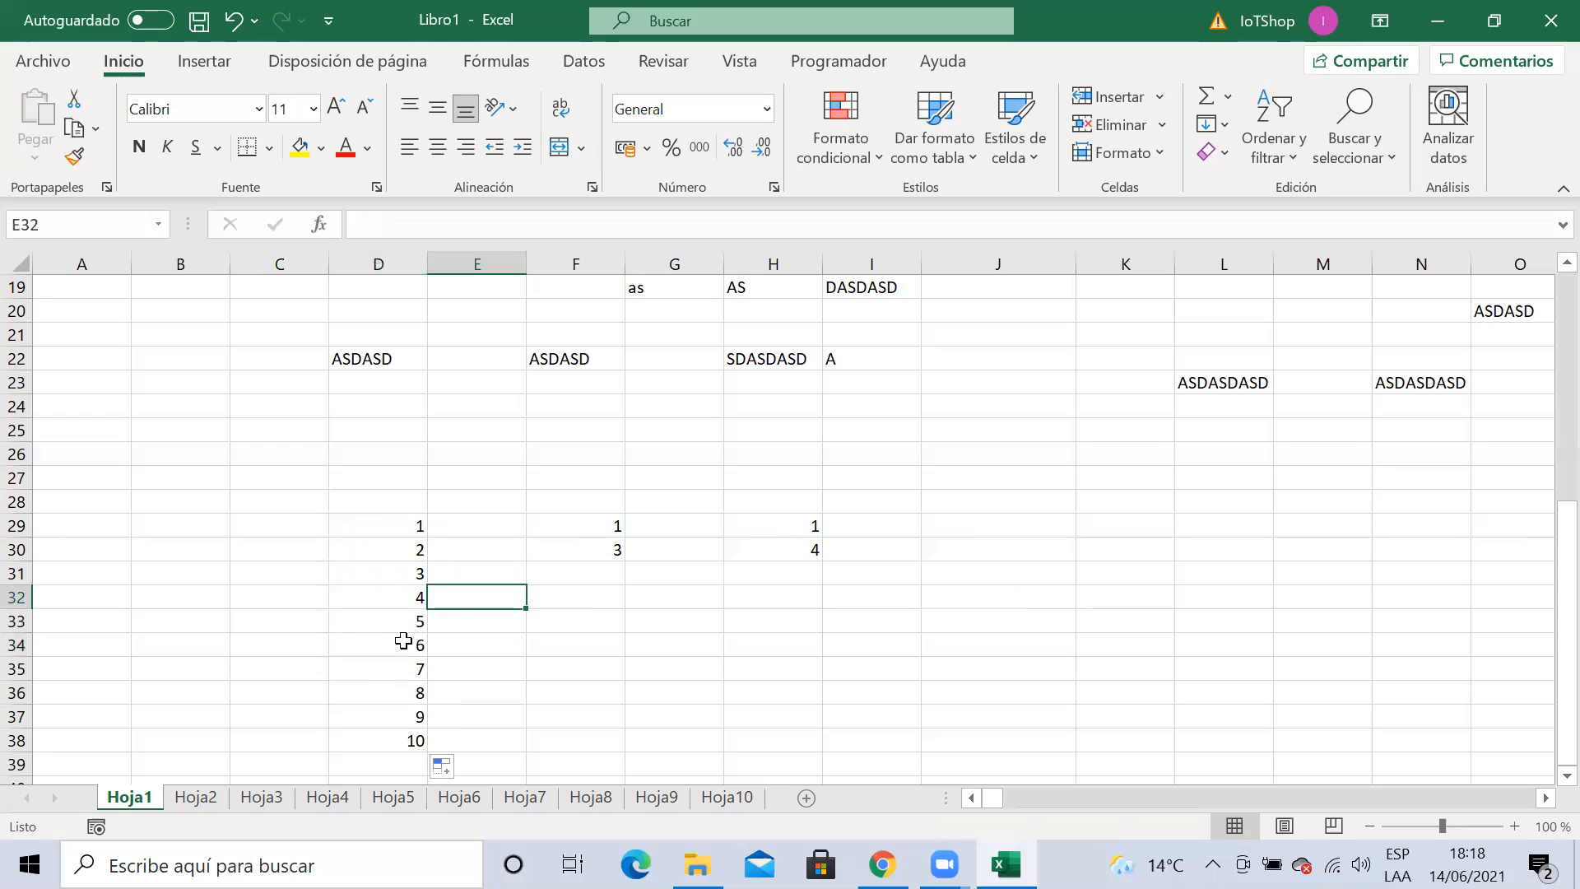
{"action": "left_click", "coordinate": [399, 598]}
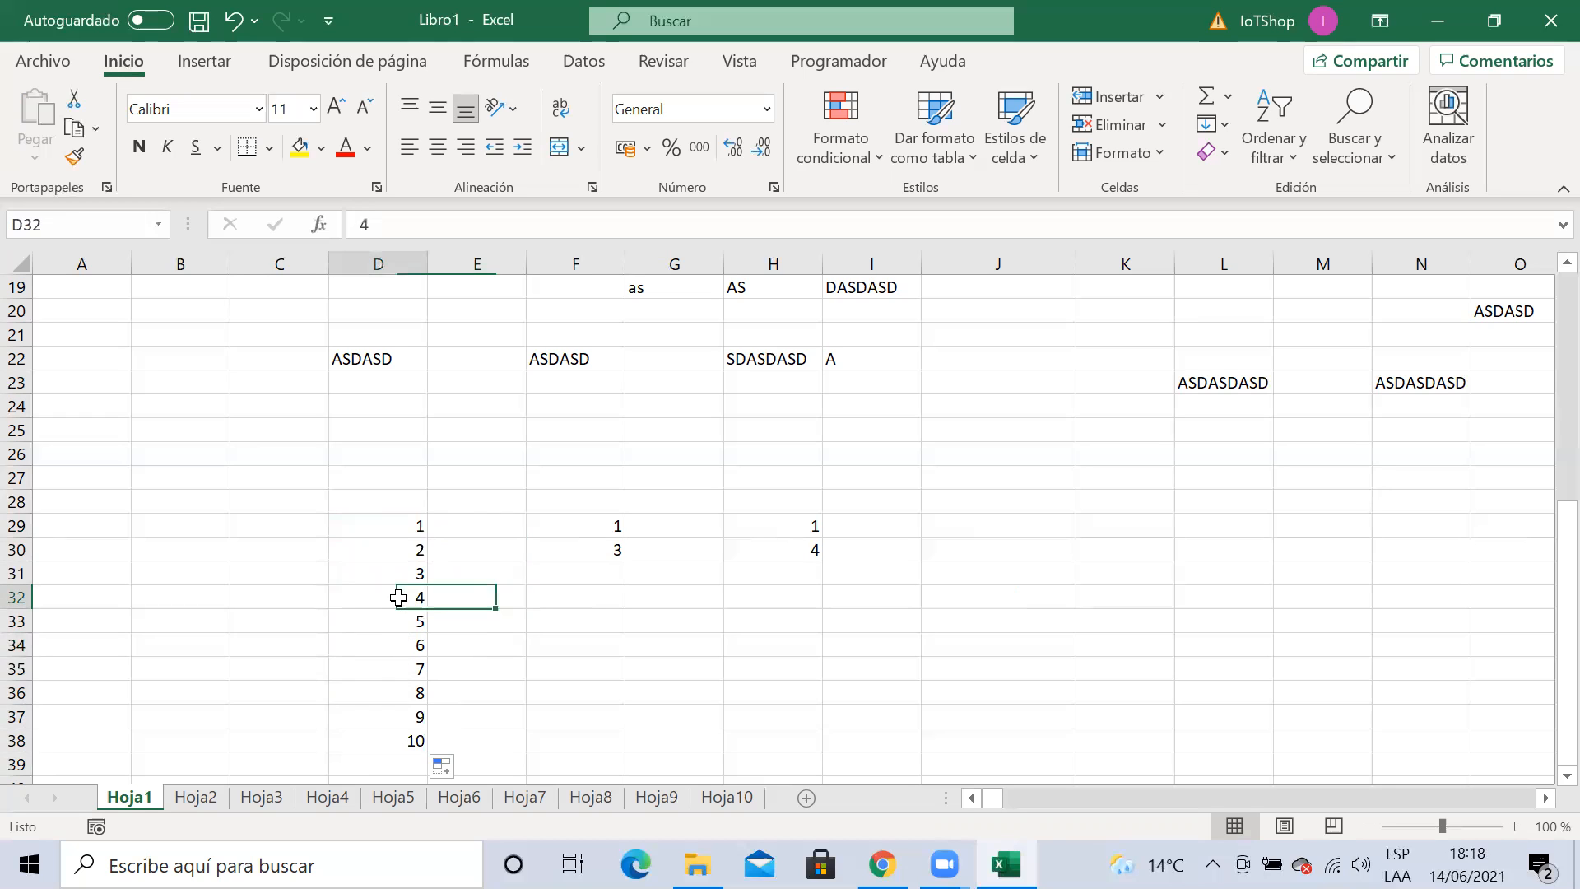
{"action": "left_click", "coordinate": [403, 627]}
{"action": "left_click", "coordinate": [403, 636]}
{"action": "left_click", "coordinate": [398, 666]}
{"action": "left_click", "coordinate": [395, 693]}
{"action": "left_click", "coordinate": [393, 718]}
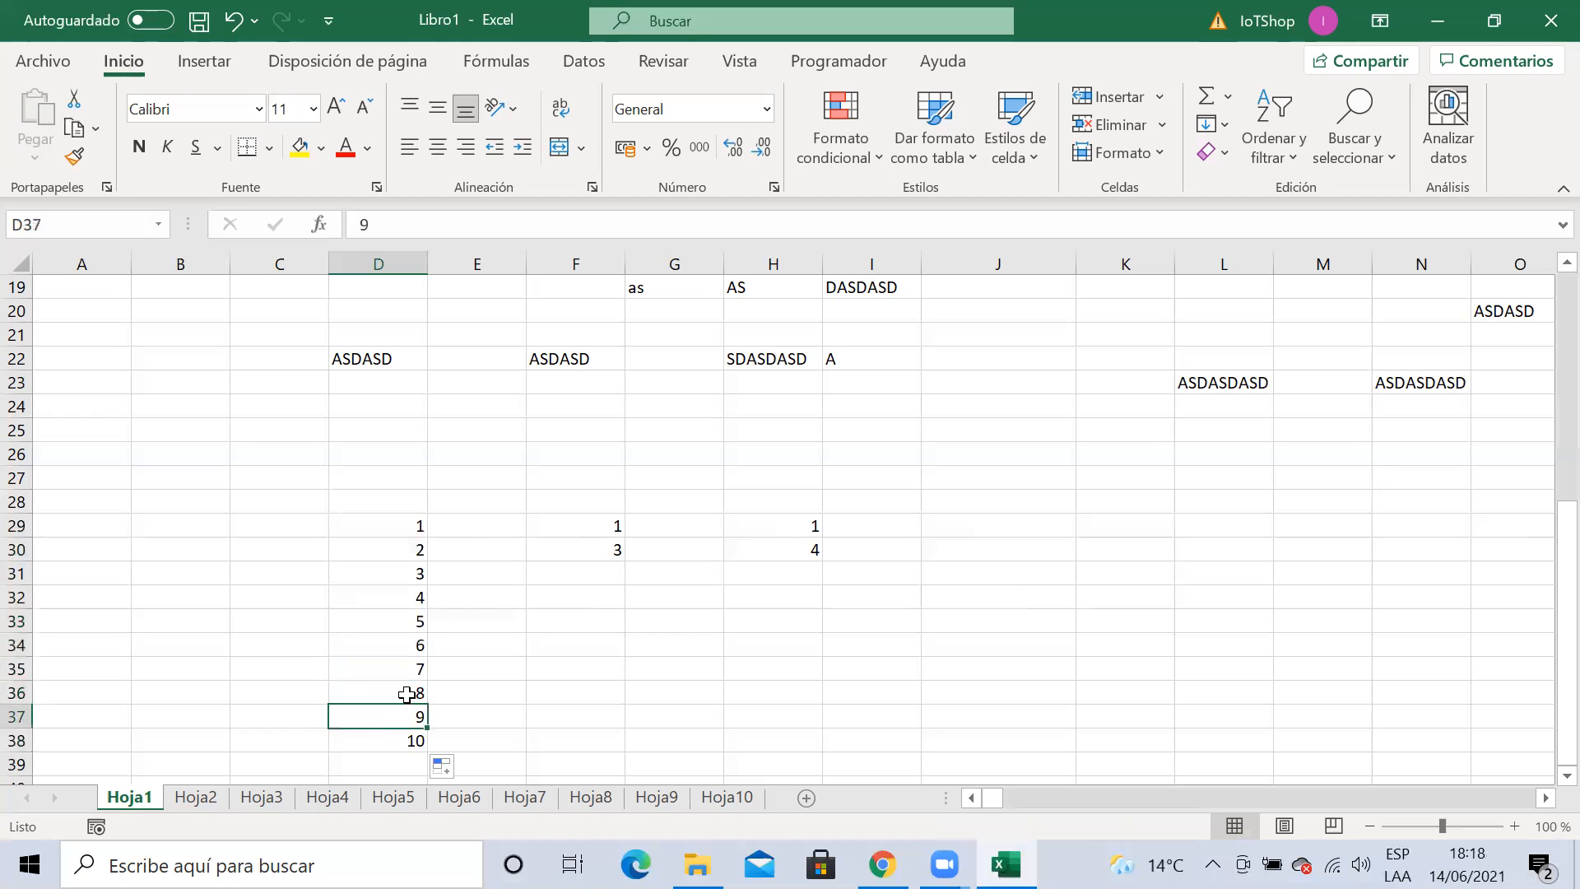
{"action": "left_click_drag", "start_coordinate": [398, 574], "coordinate": [398, 738]}
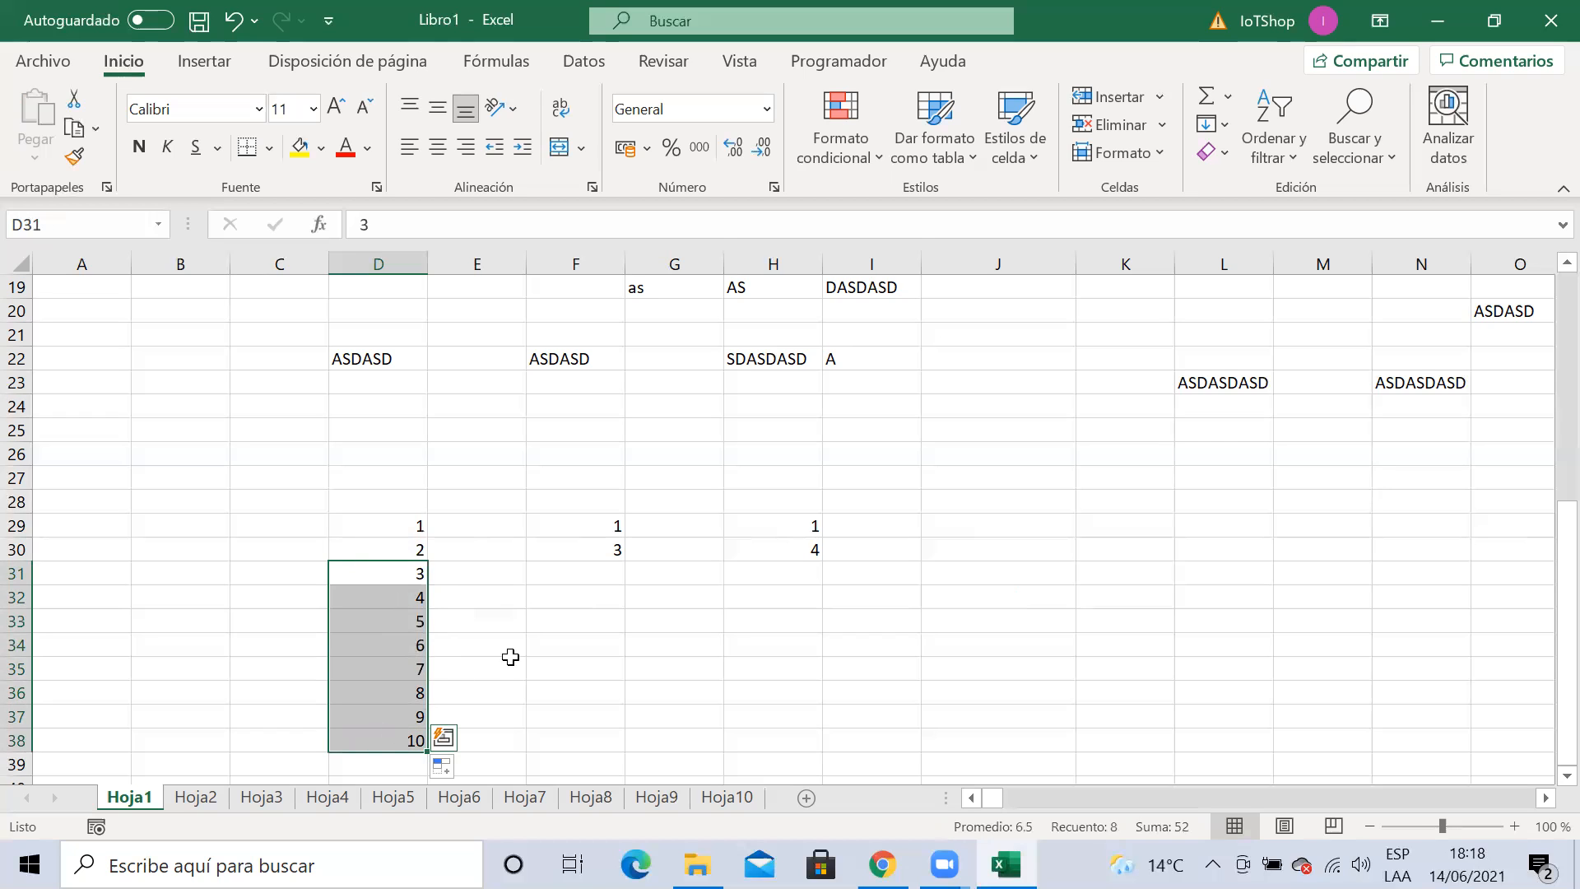
{"action": "left_click", "coordinate": [462, 572]}
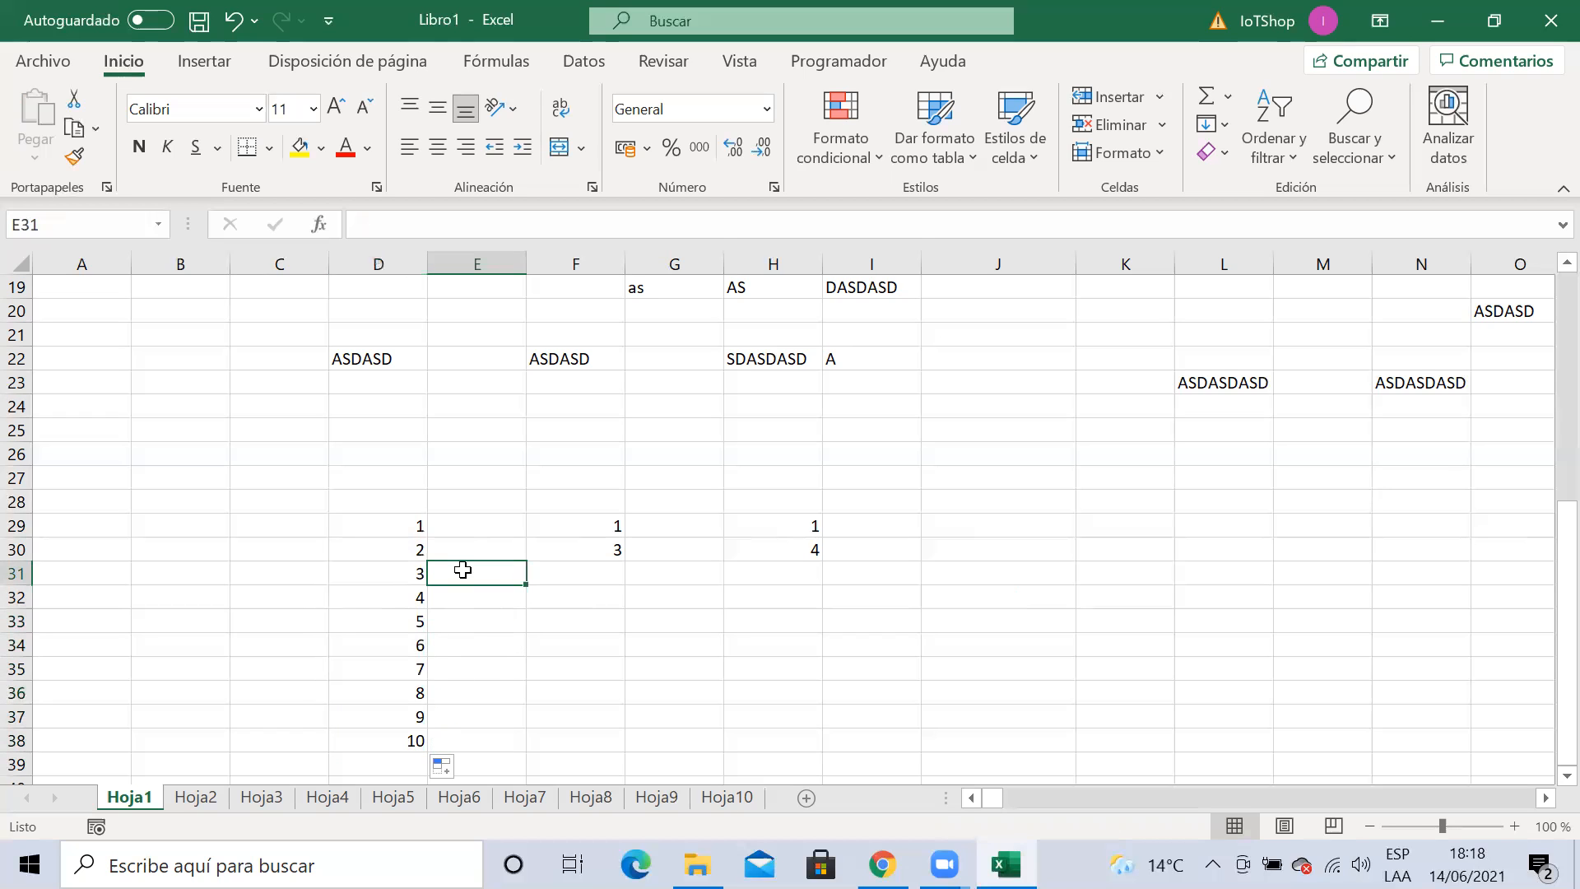
Fill the series from F29:F30 down to F38
{"action": "left_click", "coordinate": [606, 603]}
{"action": "left_click_drag", "start_coordinate": [599, 524], "coordinate": [606, 546]}
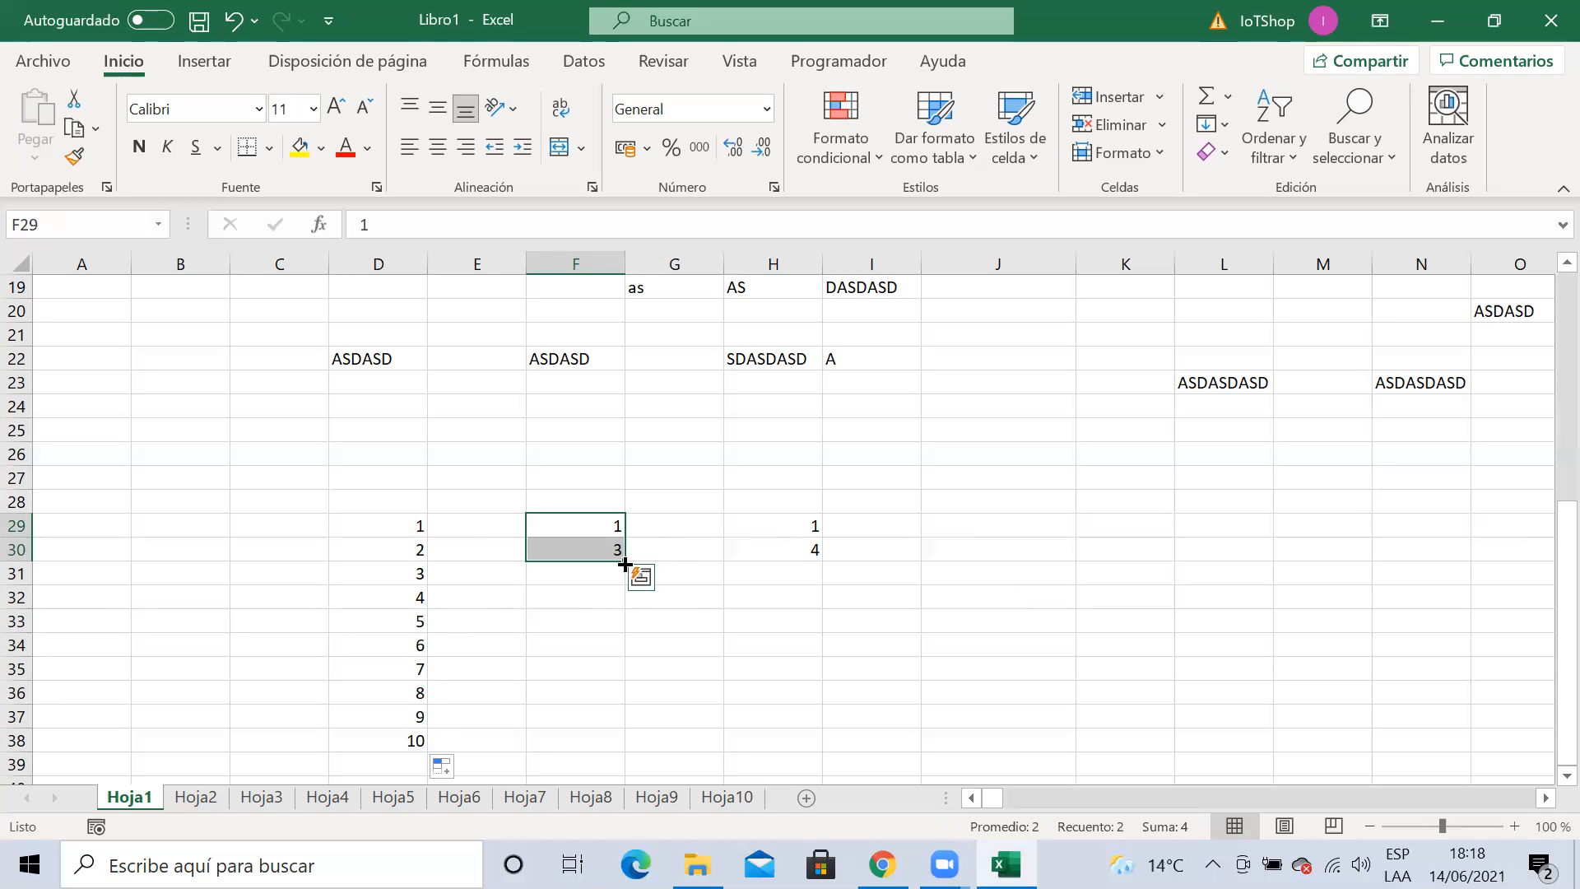
{"action": "left_click_drag", "start_coordinate": [625, 563], "coordinate": [623, 748]}
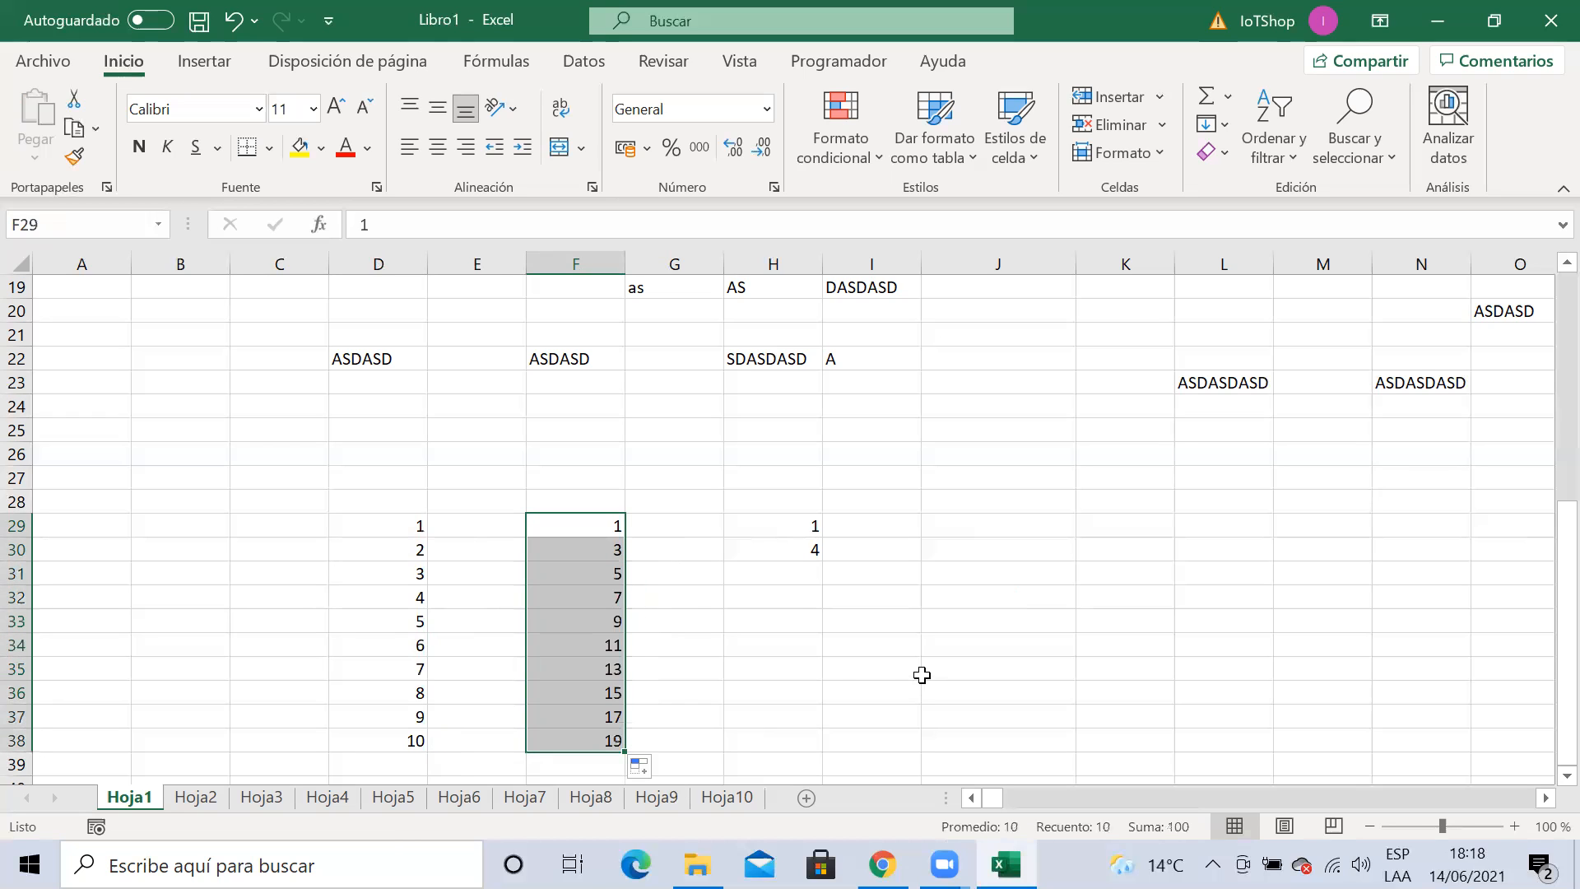
{"action": "left_click", "coordinate": [846, 670]}
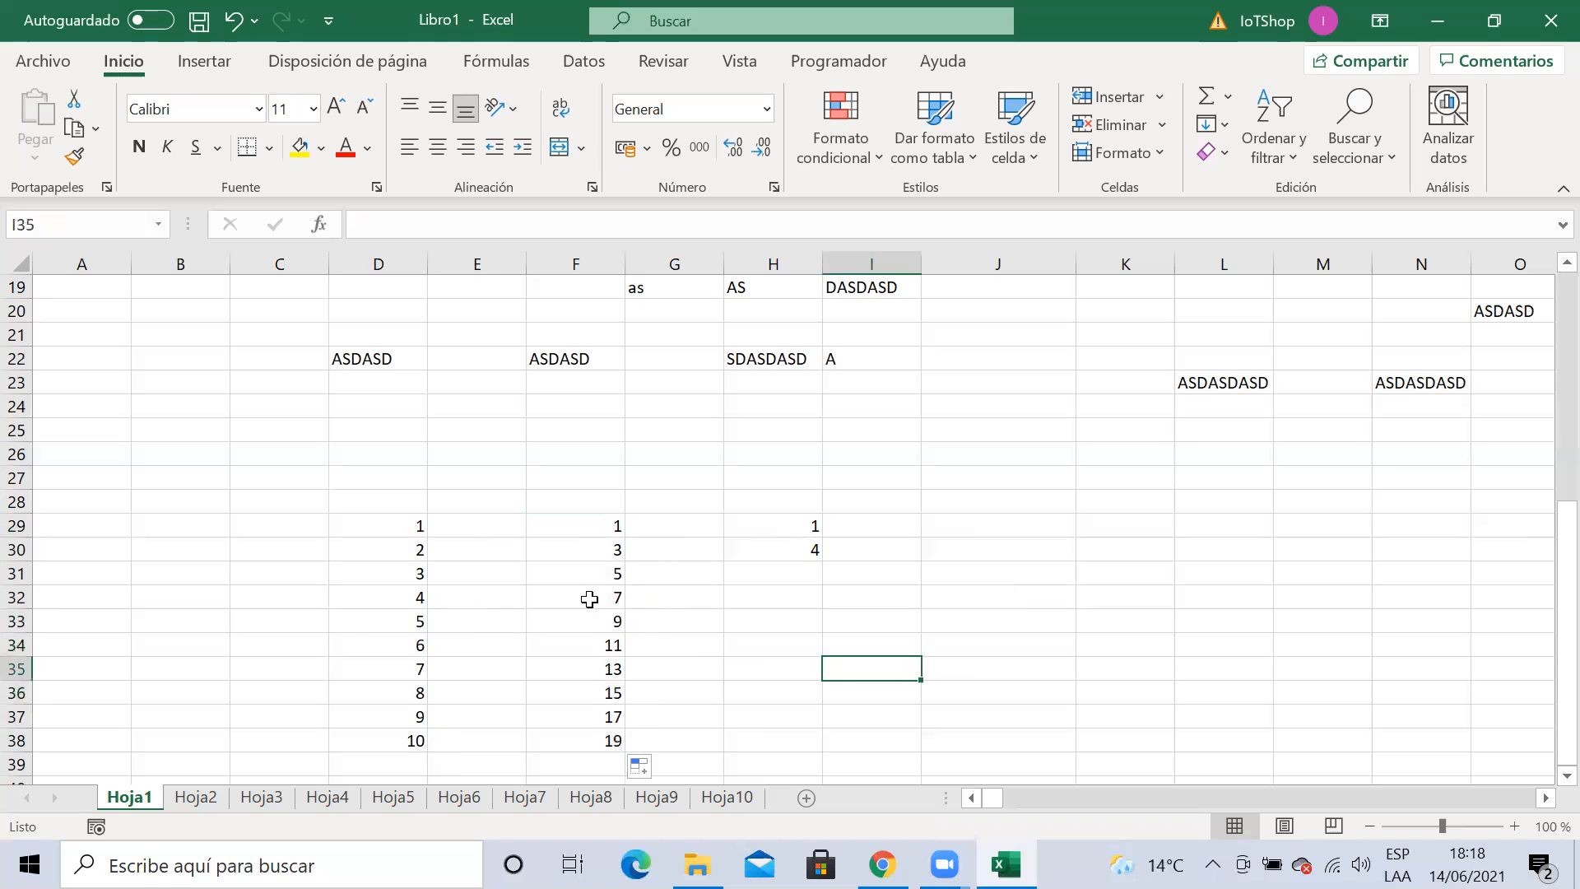
Examine the filled values in F31:F36 to check the increment of the column F series
{"action": "left_click", "coordinate": [593, 567]}
{"action": "left_click", "coordinate": [593, 594]}
{"action": "left_click", "coordinate": [598, 622]}
{"action": "left_click", "coordinate": [598, 650]}
{"action": "left_click", "coordinate": [600, 668]}
{"action": "left_click", "coordinate": [600, 692]}
{"action": "left_click", "coordinate": [759, 646]}
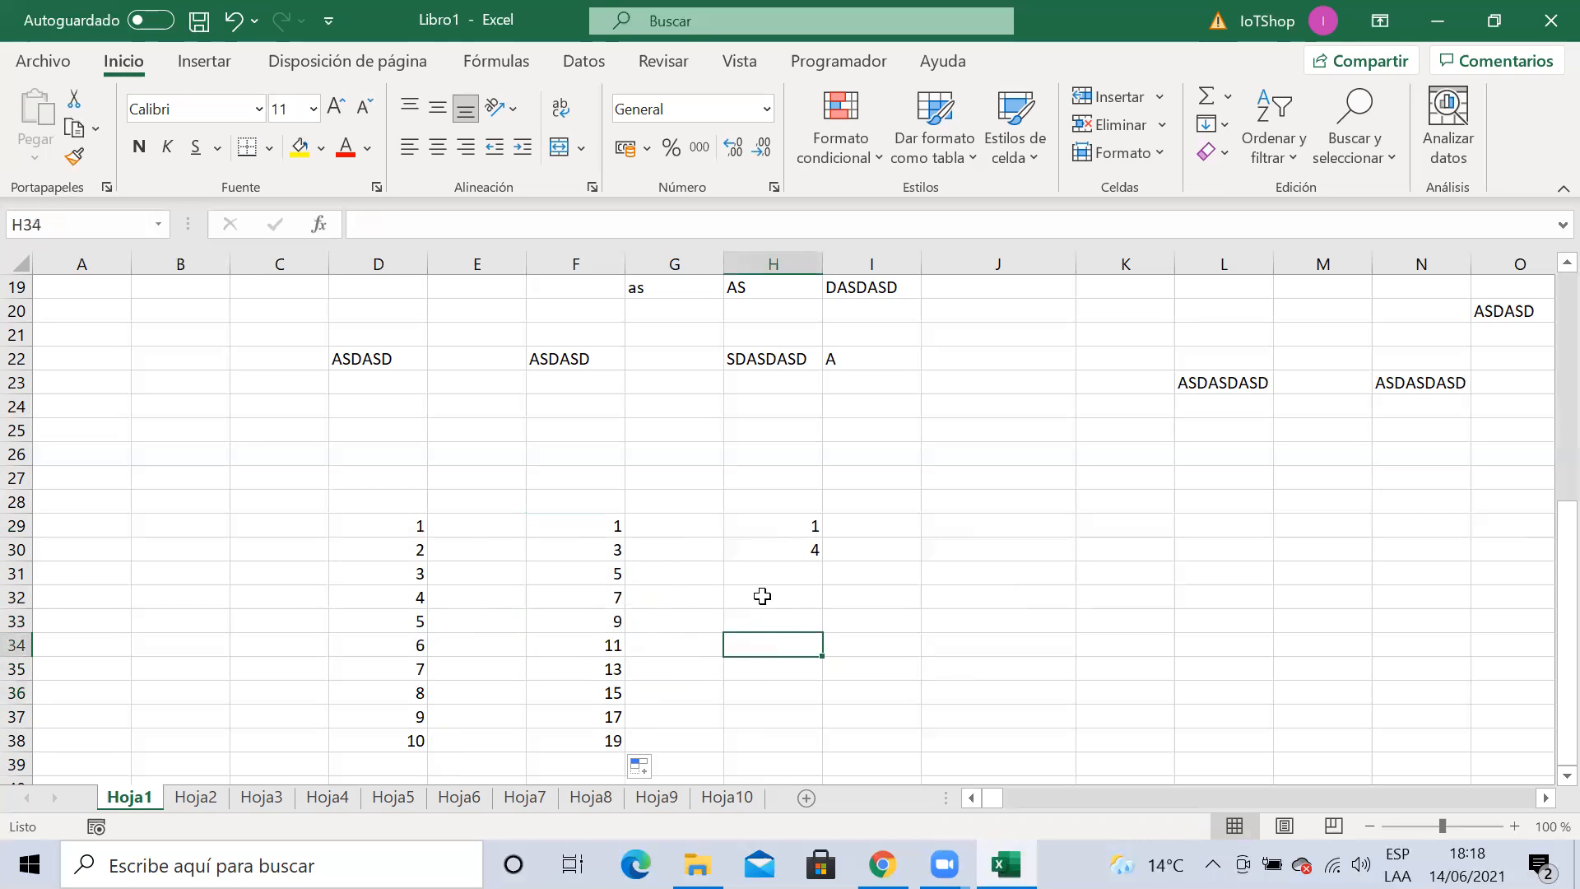
Fill the series from H29:H30 down to H38
{"action": "left_click_drag", "start_coordinate": [790, 529], "coordinate": [820, 746]}
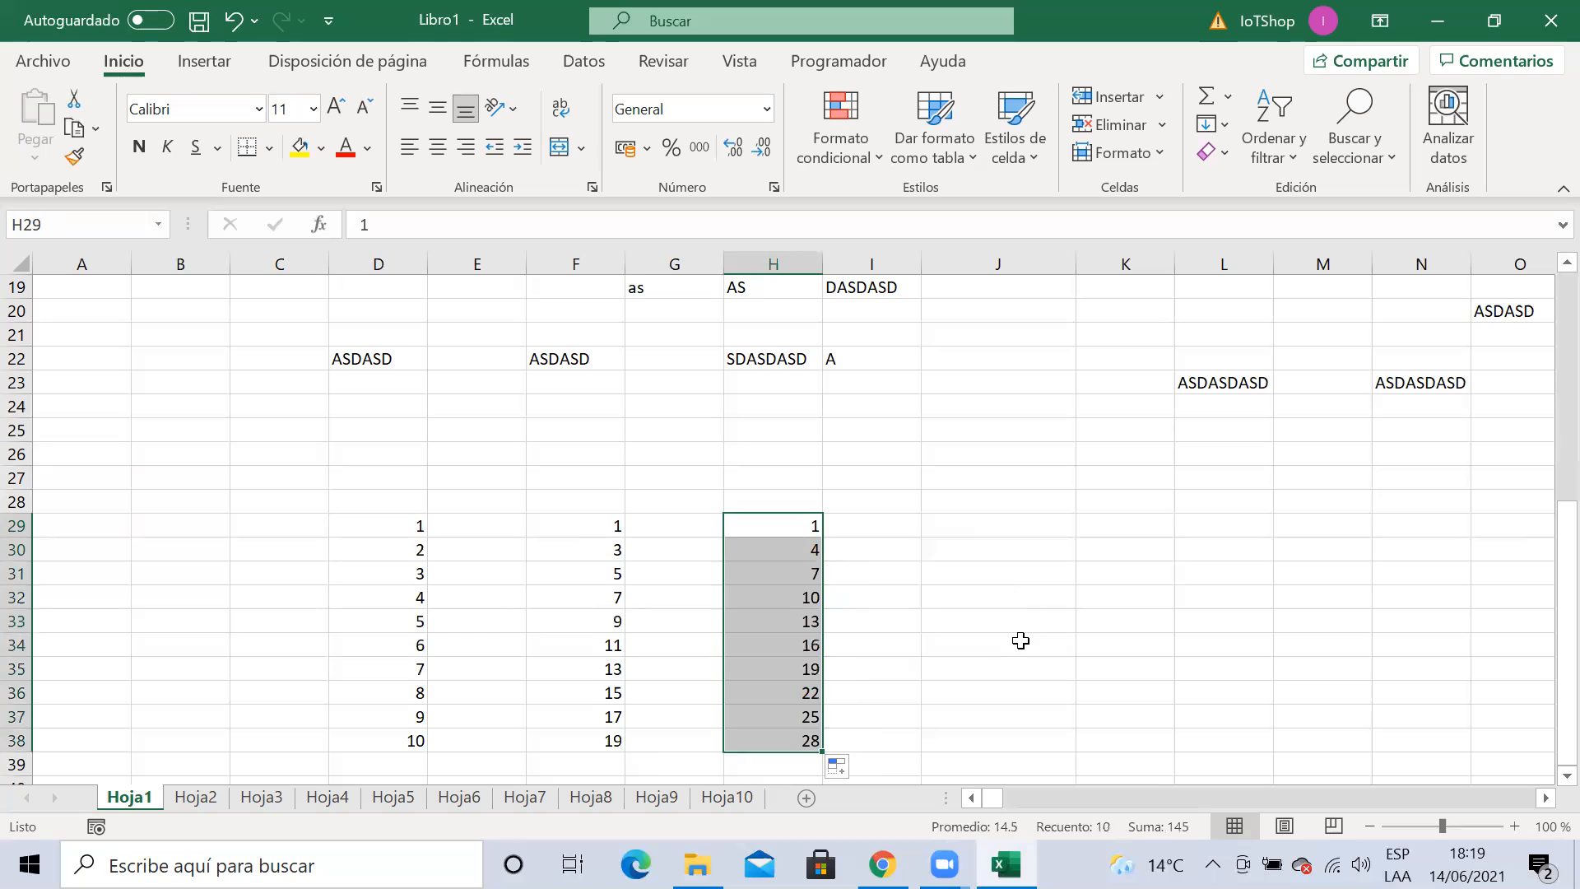
{"action": "left_click", "coordinate": [973, 638]}
Examine the filled values in H30:H36 one by one to check the increment of the column H series
{"action": "left_click", "coordinate": [816, 547]}
{"action": "left_click", "coordinate": [809, 579]}
{"action": "left_click", "coordinate": [806, 599]}
{"action": "left_click", "coordinate": [806, 622]}
{"action": "left_click", "coordinate": [807, 645]}
{"action": "left_click", "coordinate": [809, 669]}
{"action": "left_click", "coordinate": [806, 693]}
{"action": "left_click", "coordinate": [961, 642]}
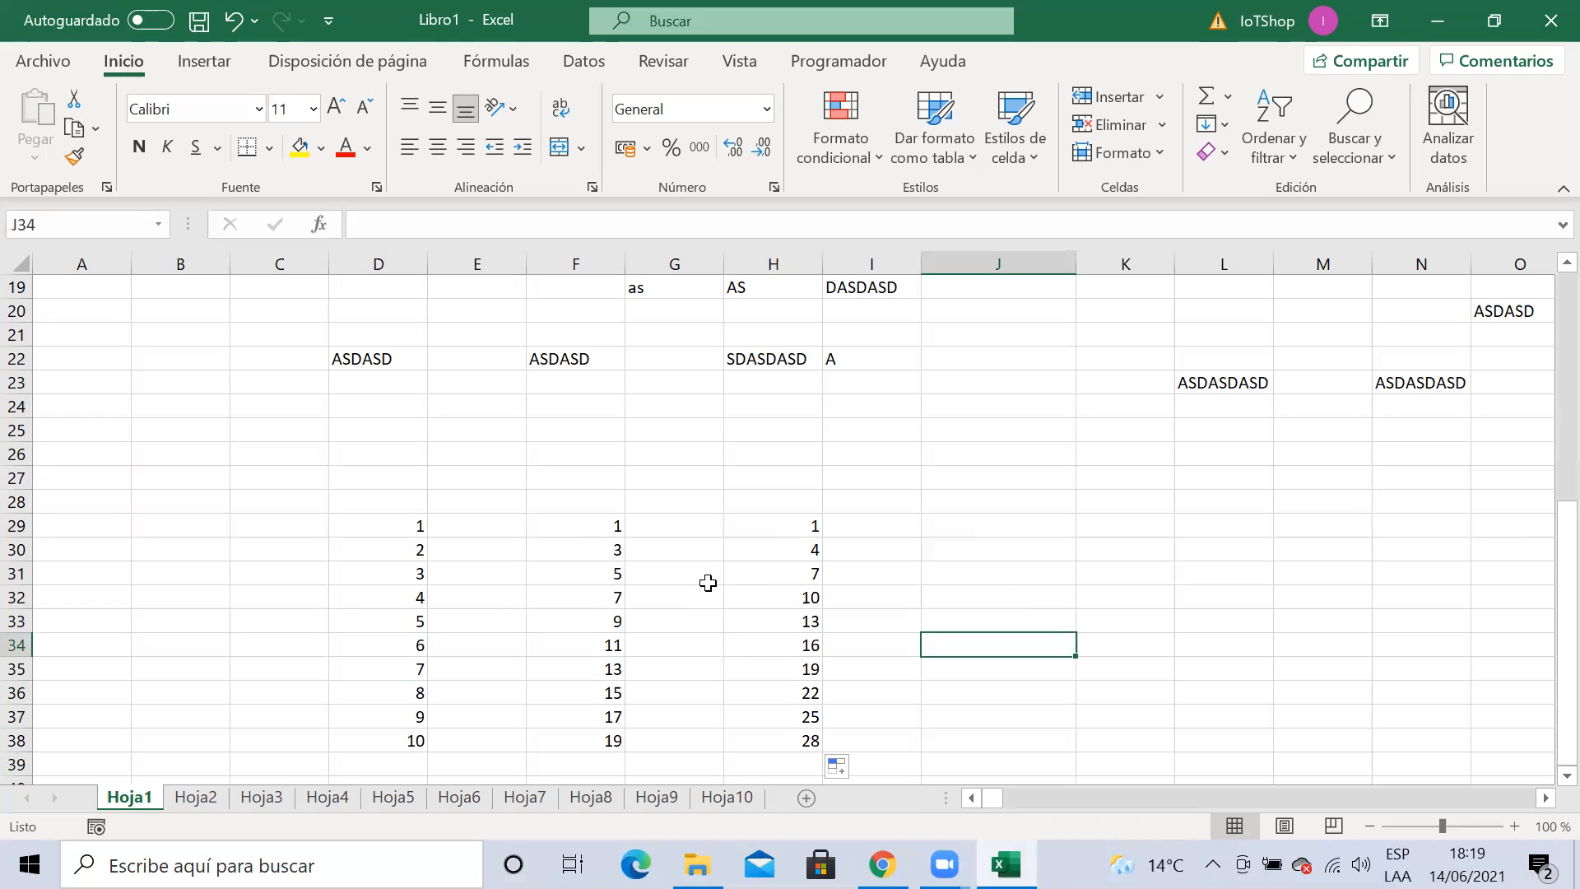
Compare sample cells of the filled series in columns D, F and H, checking whether each holds a plain number
{"action": "left_click", "coordinate": [461, 594]}
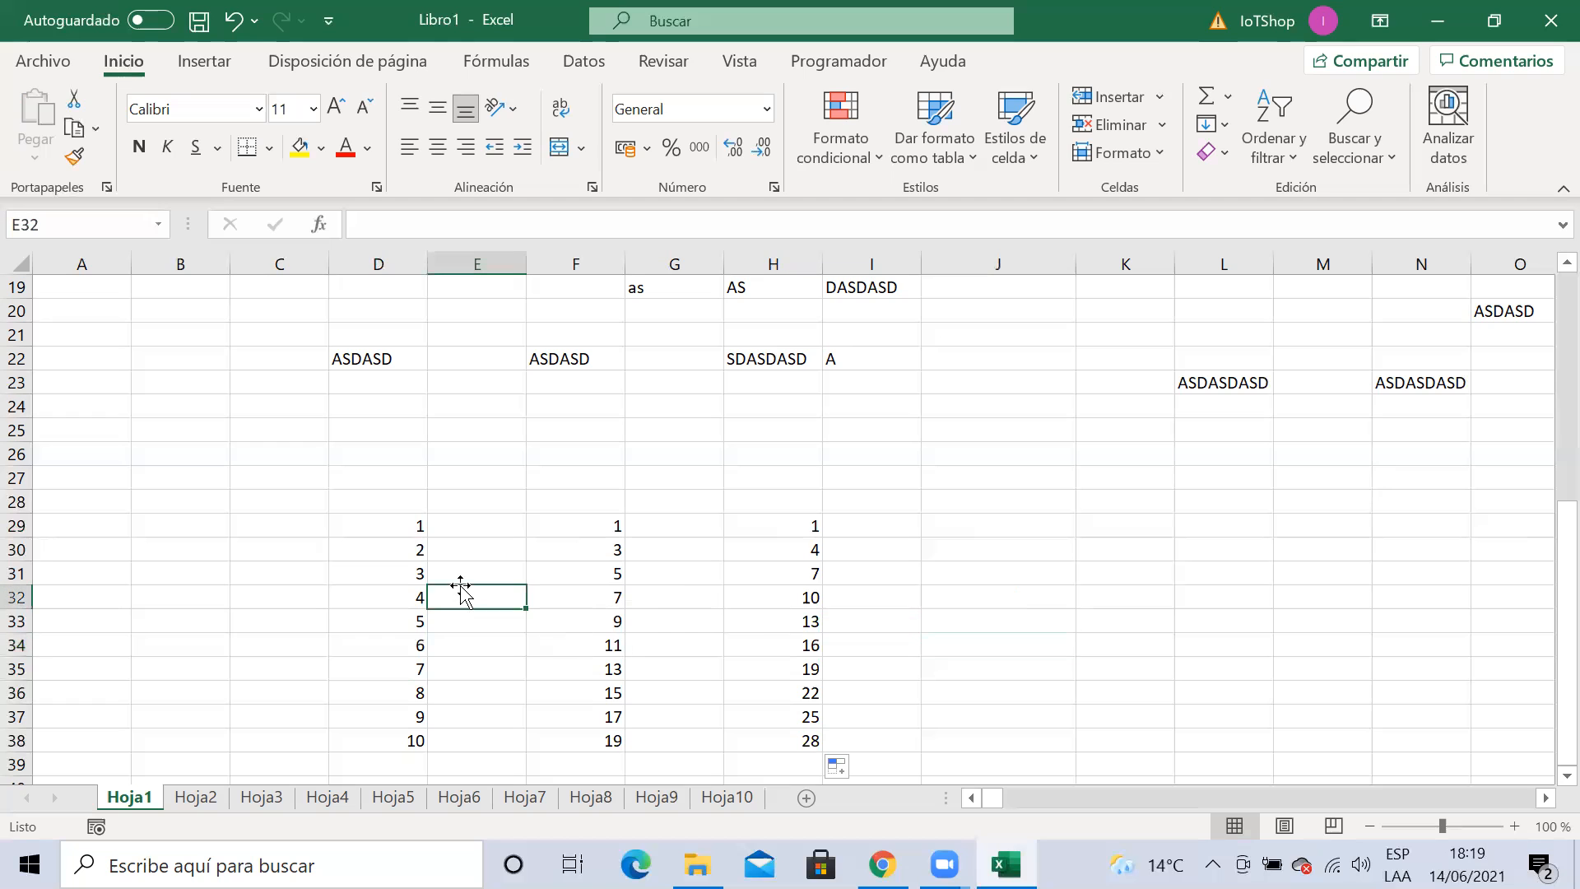
{"action": "left_click", "coordinate": [475, 556]}
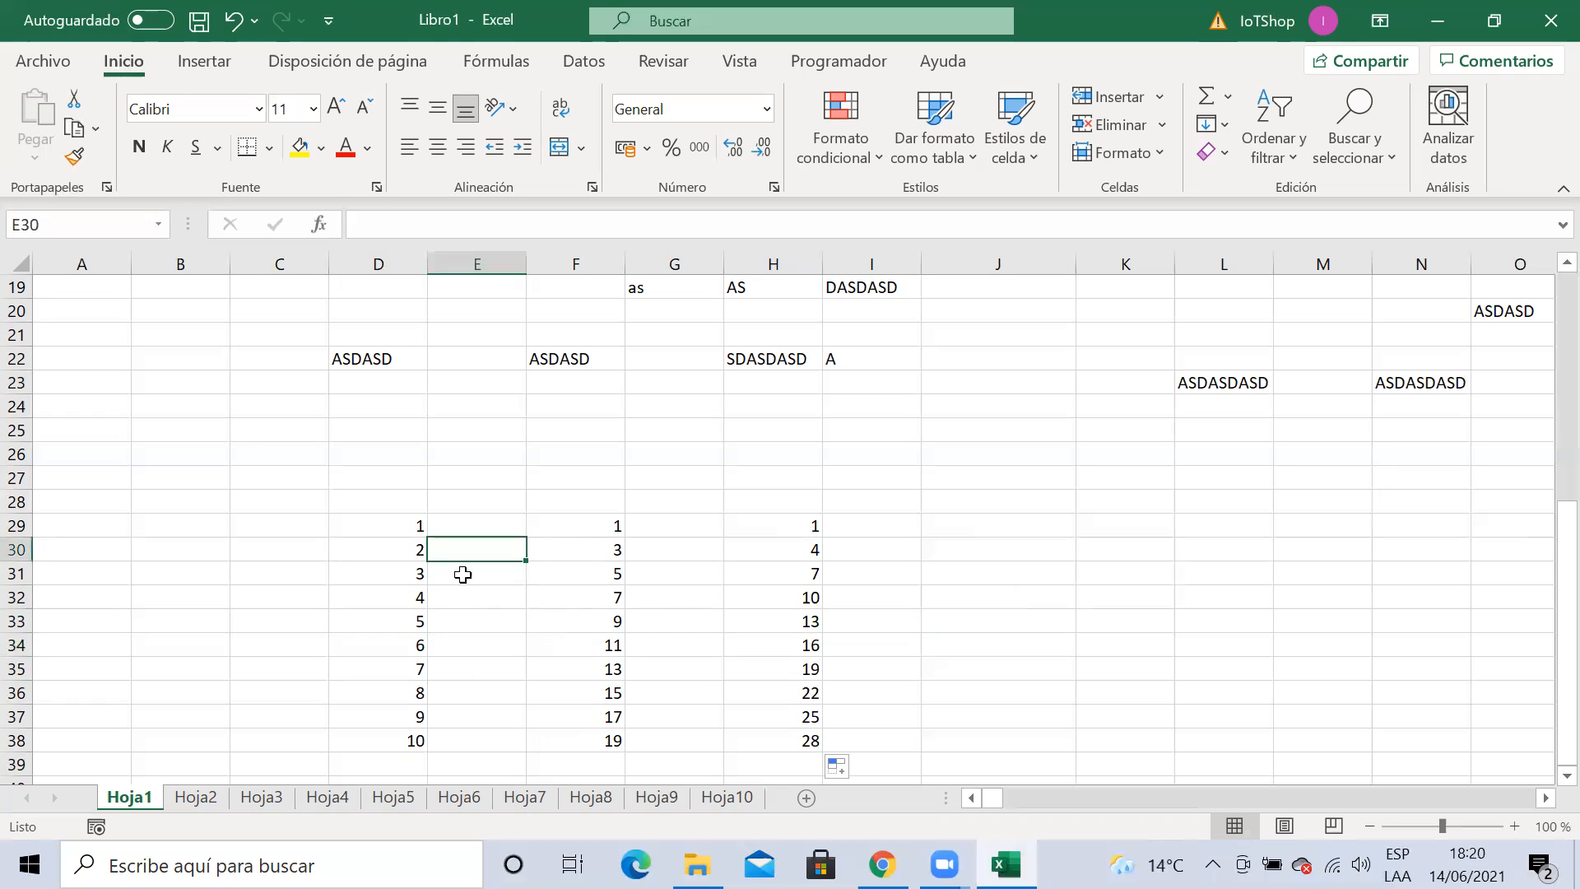
{"action": "left_click", "coordinate": [407, 624]}
{"action": "left_click", "coordinate": [406, 666]}
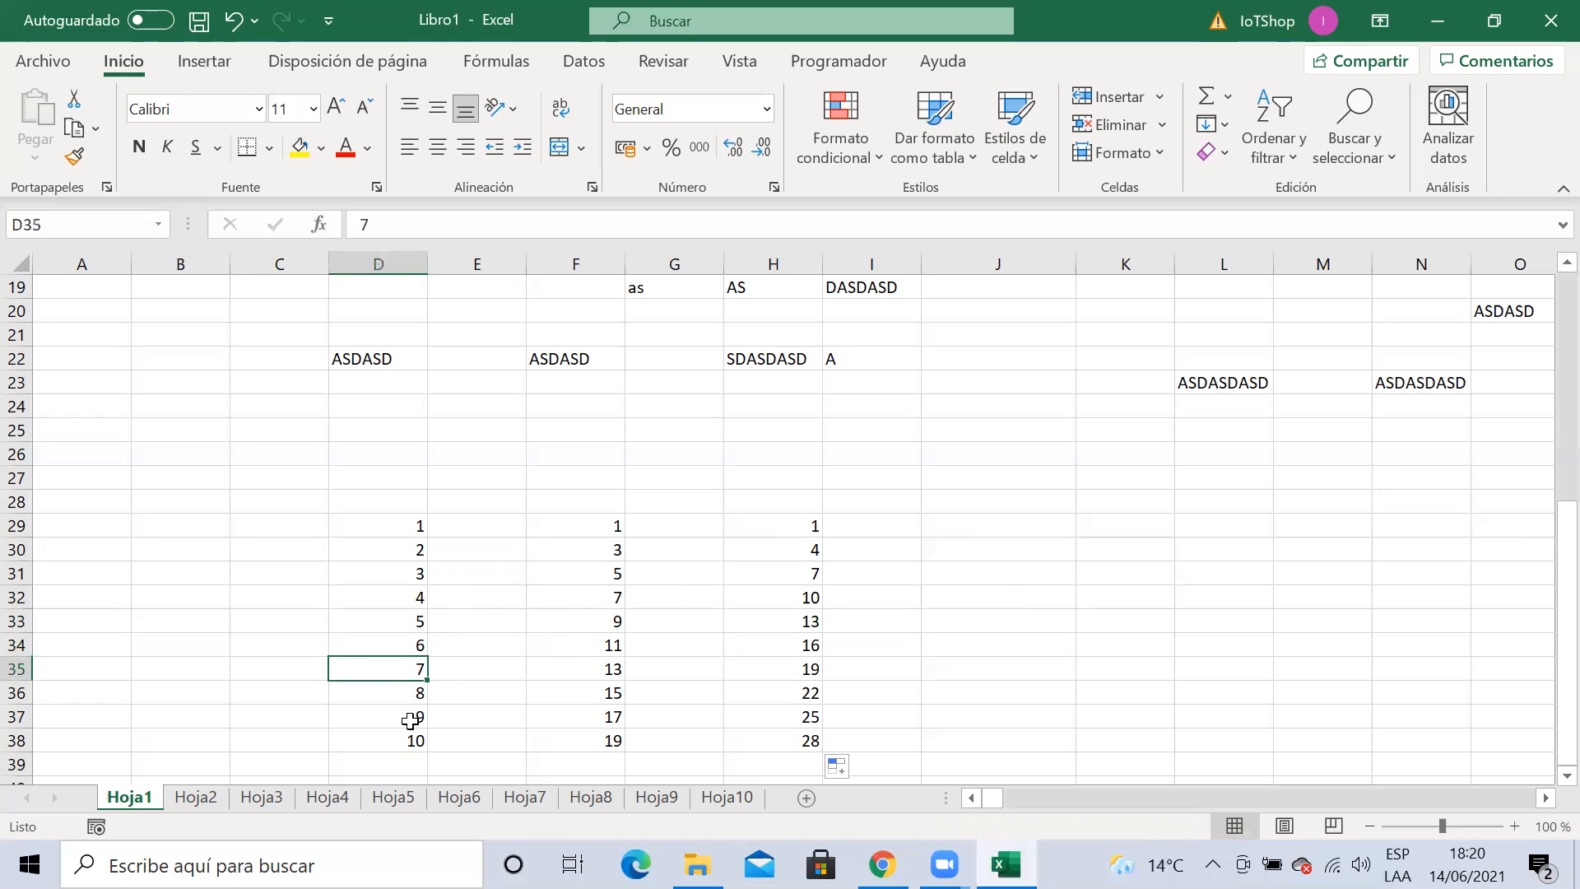
{"action": "left_click", "coordinate": [393, 625]}
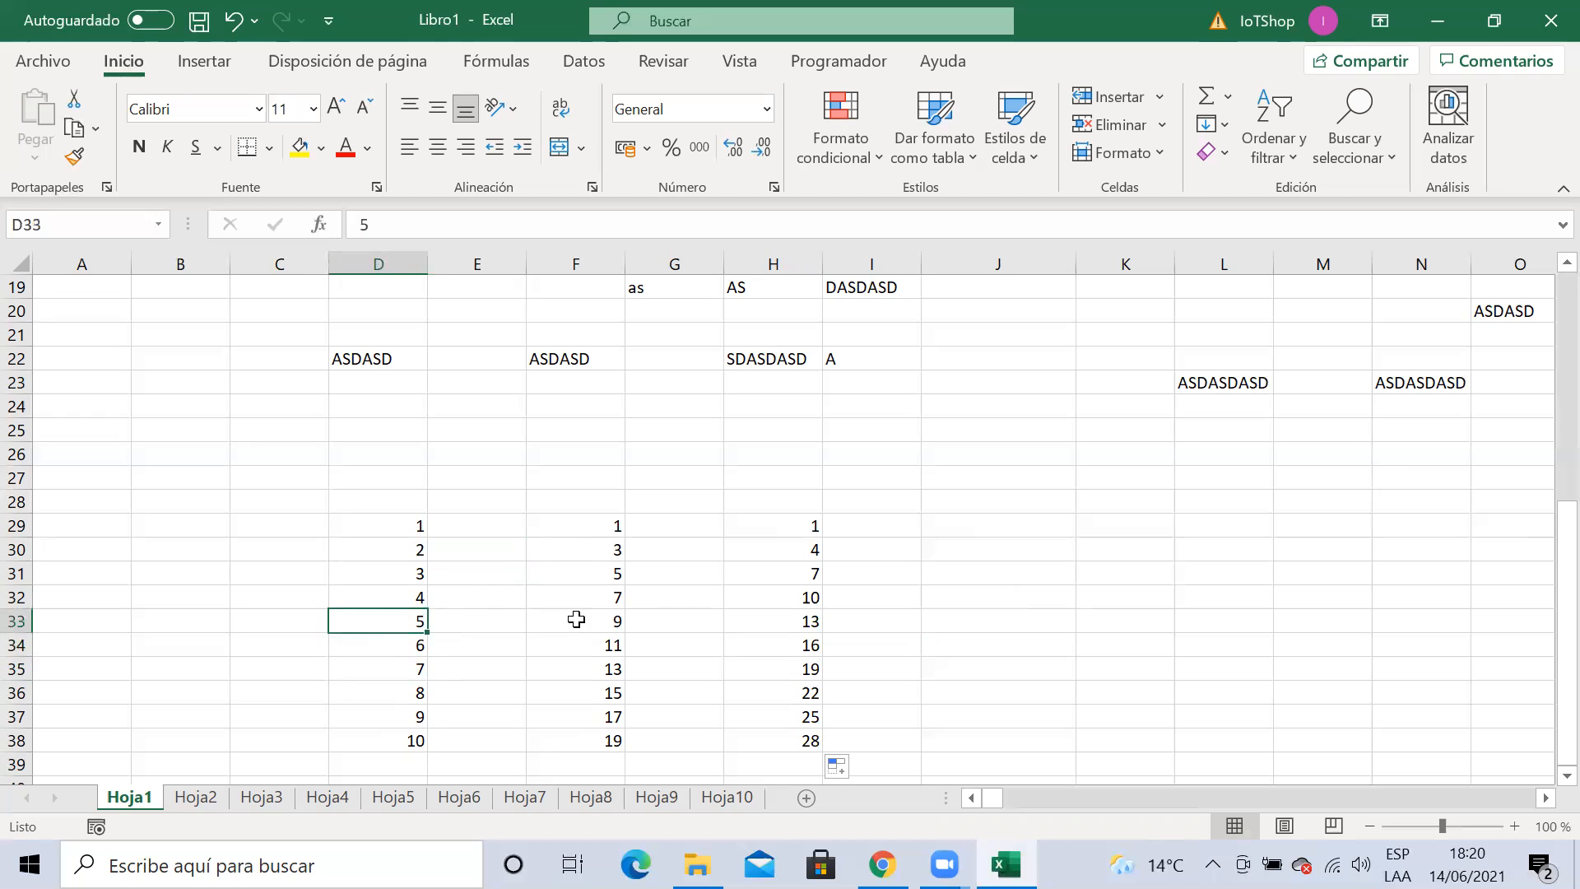
{"action": "left_click", "coordinate": [576, 620]}
{"action": "left_click", "coordinate": [586, 689]}
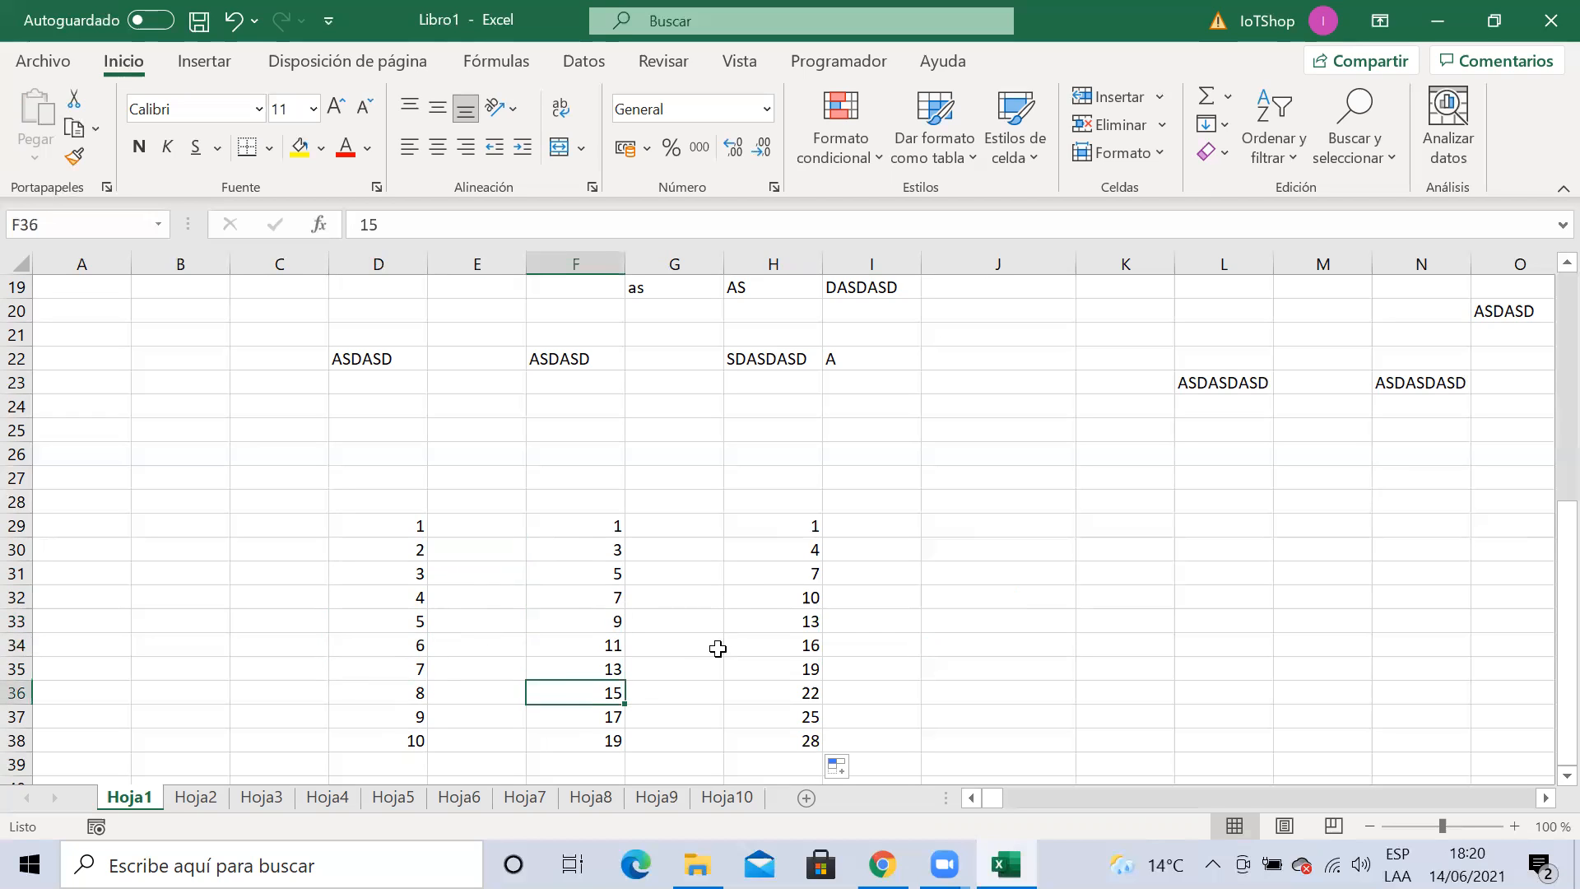
{"action": "left_click", "coordinate": [786, 576]}
{"action": "left_click", "coordinate": [805, 664]}
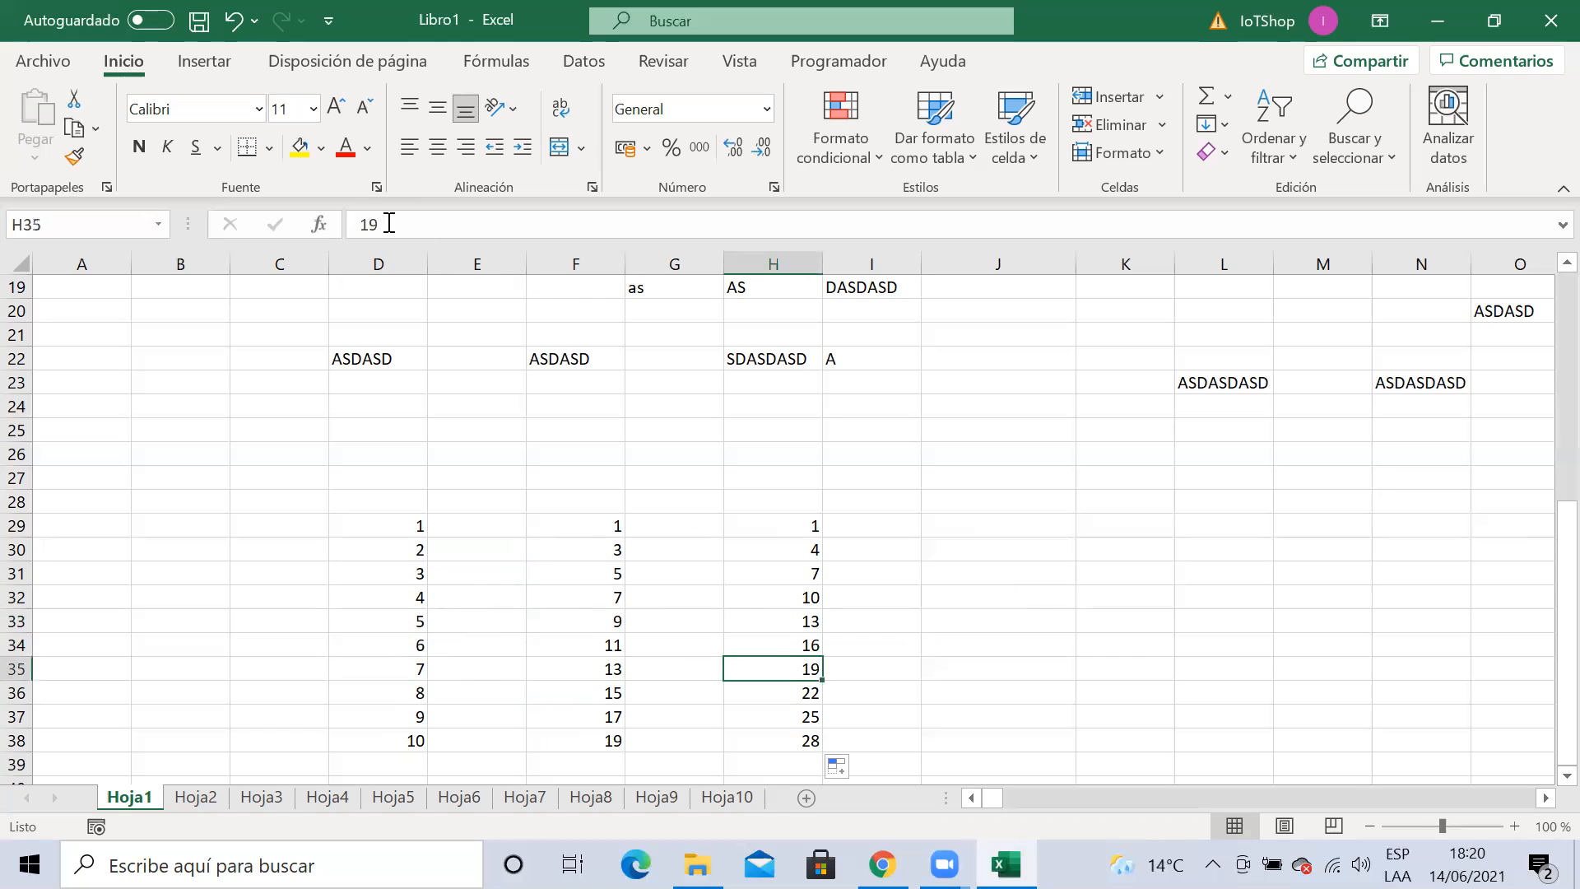
{"action": "left_click", "coordinate": [777, 625]}
{"action": "left_click", "coordinate": [782, 713]}
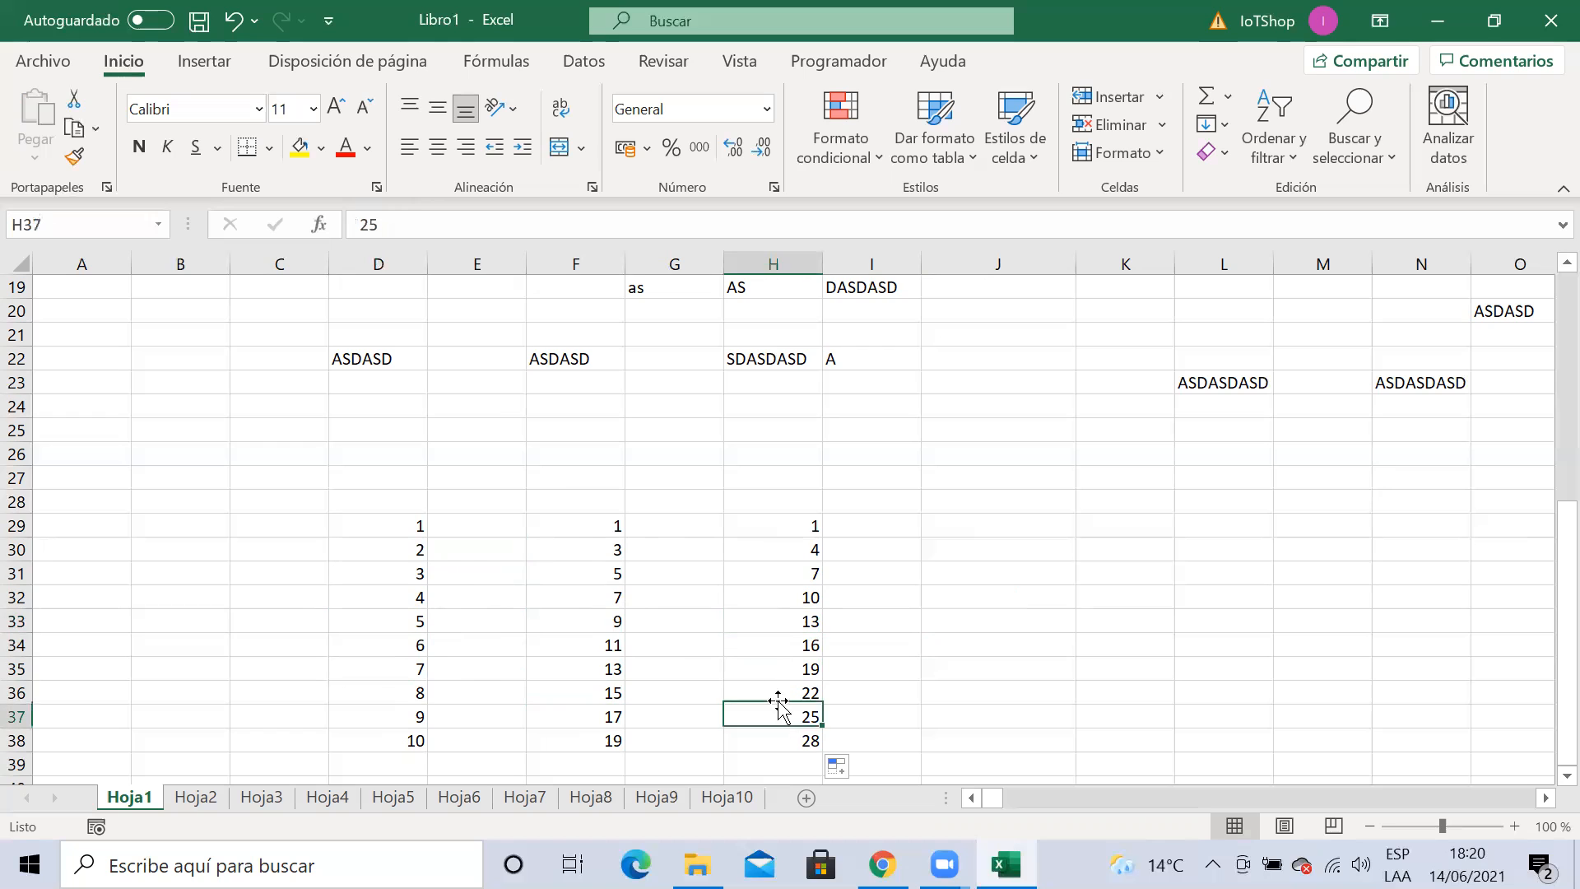
{"action": "left_click", "coordinate": [386, 224]}
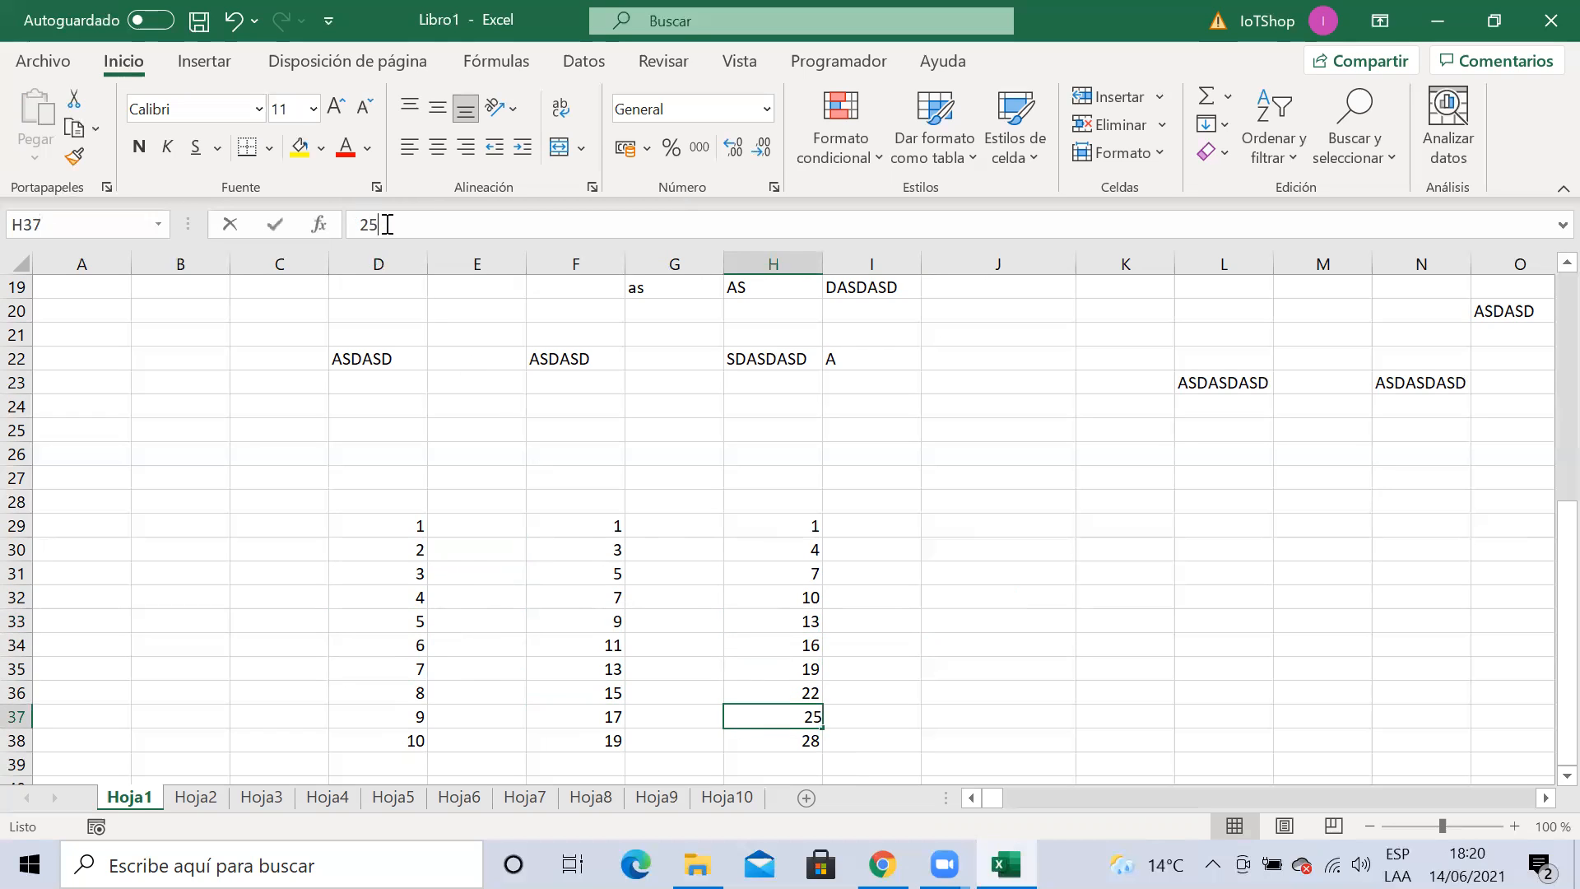
{"action": "left_click", "coordinate": [585, 649]}
{"action": "left_click", "coordinate": [573, 712]}
{"action": "left_click", "coordinate": [730, 630]}
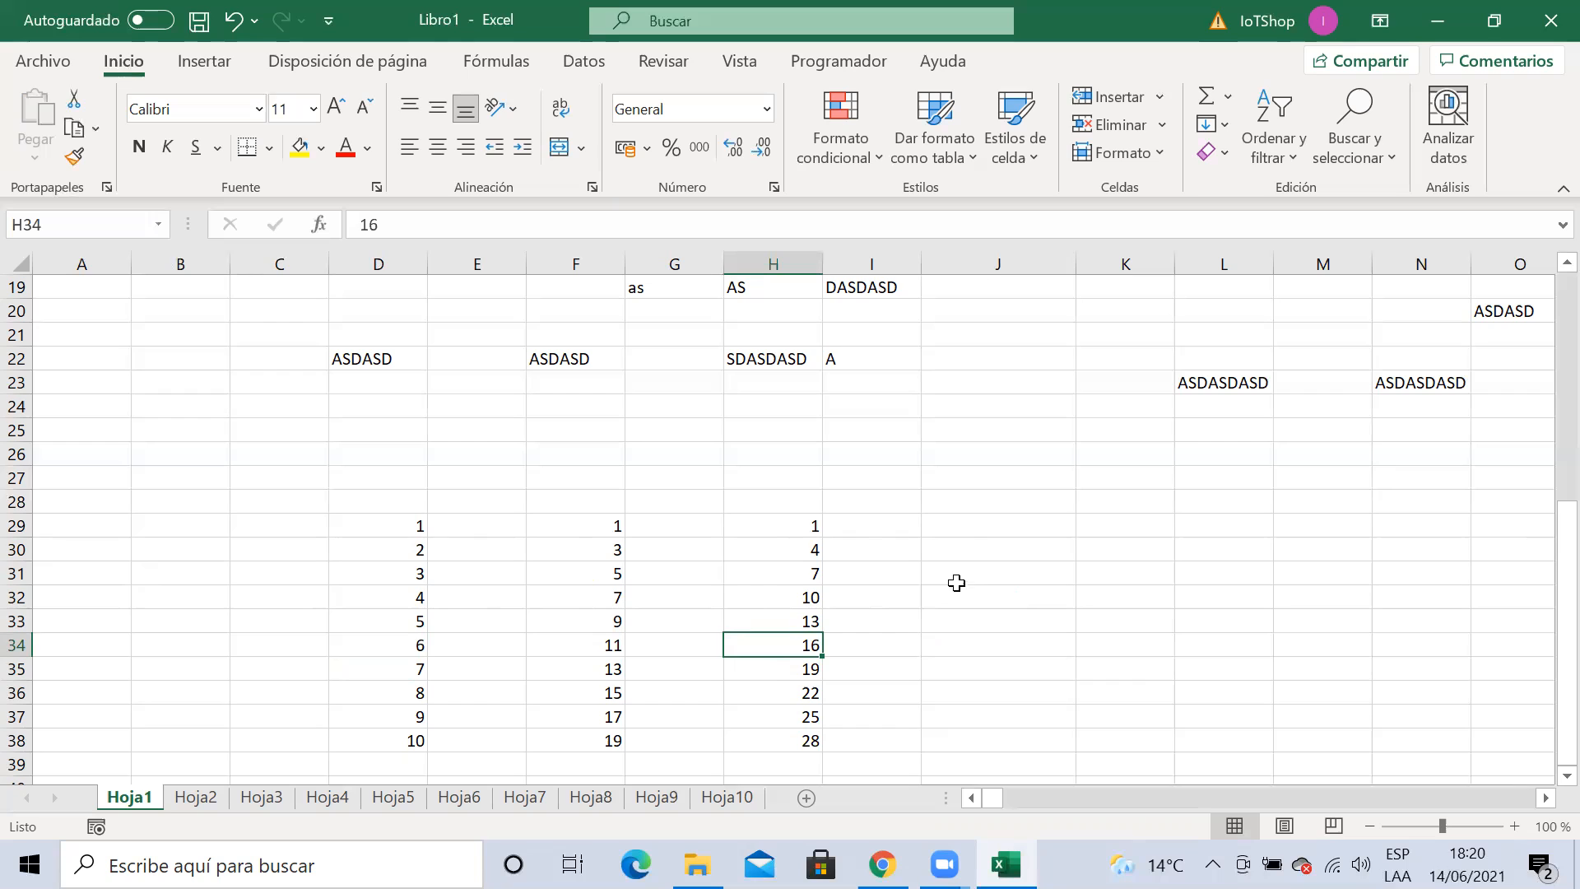
Enter 1000 as a number in J29 and as text in J30 with a leading apostrophe ('1000)
{"action": "left_click", "coordinate": [997, 534]}
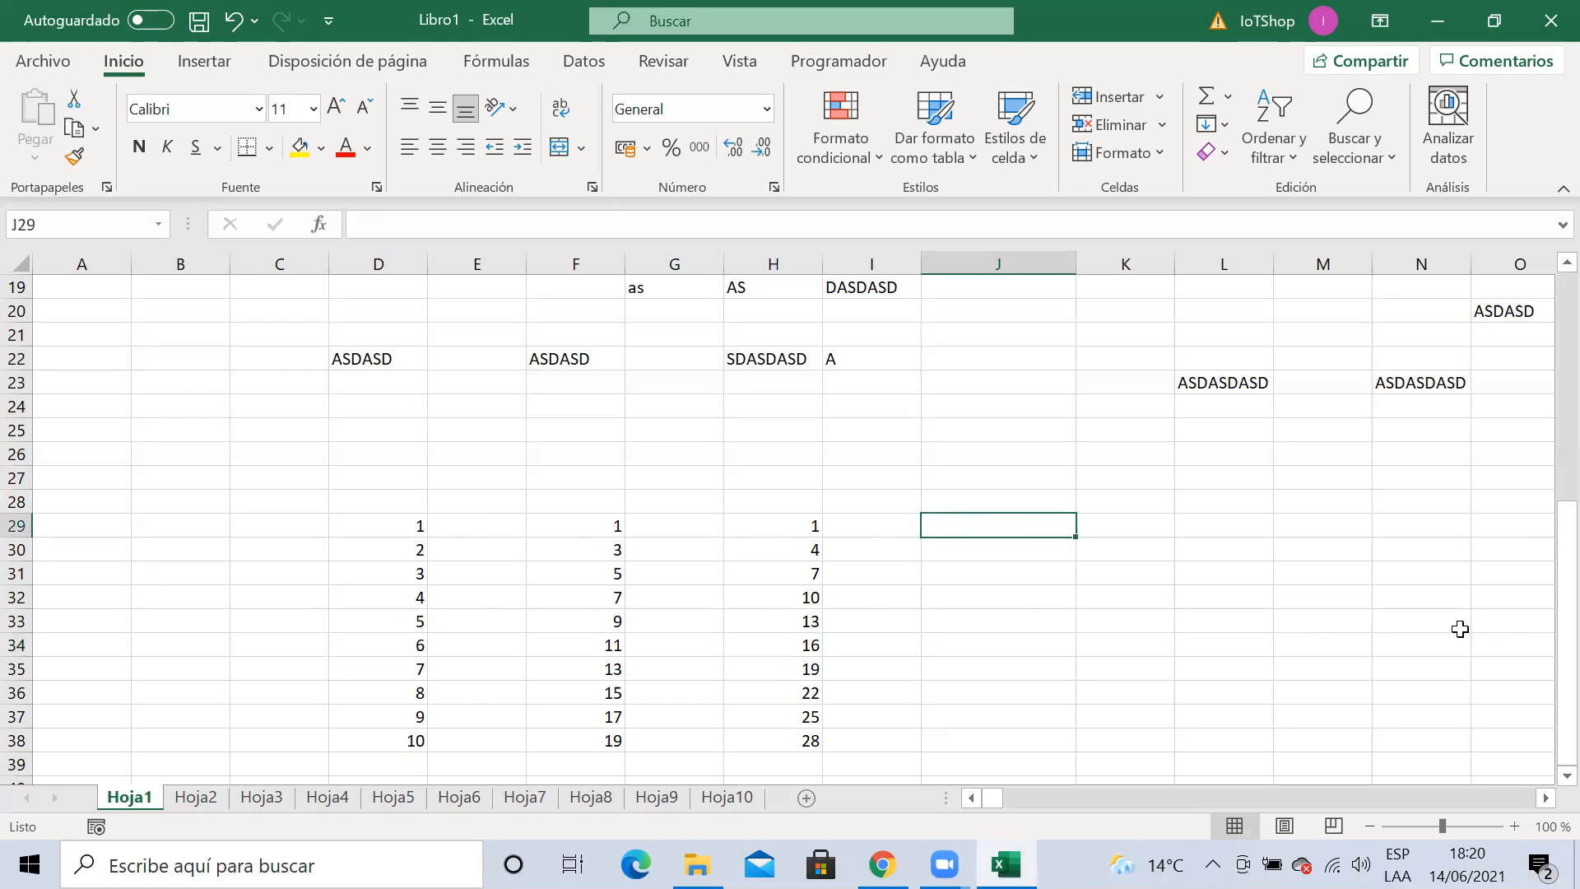
{"action": "type", "text": "1000"}
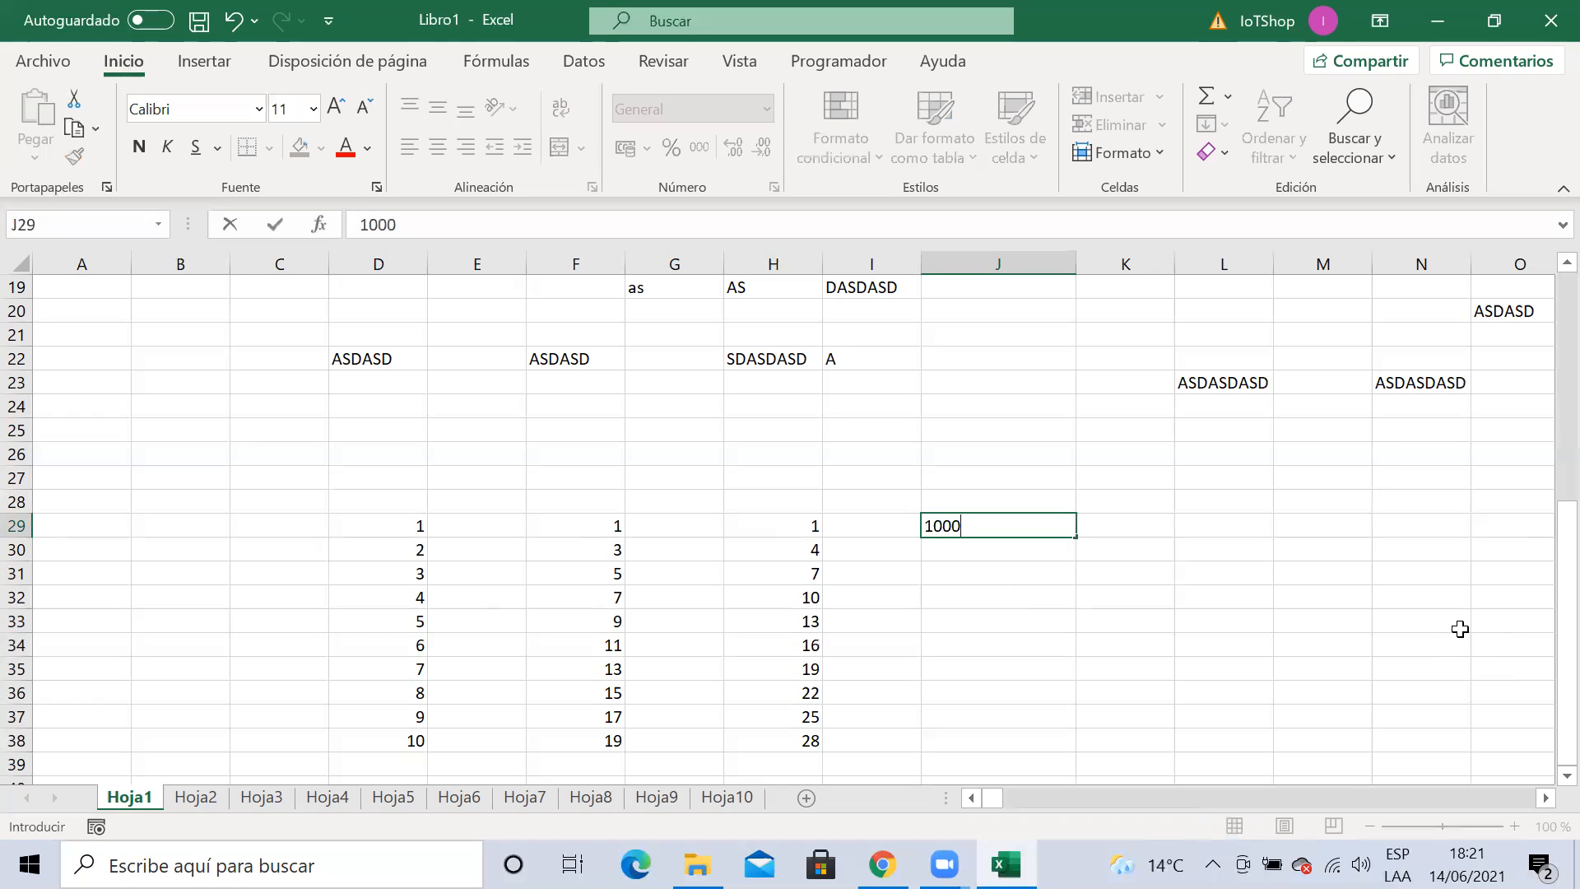
{"action": "key", "text": "Return"}
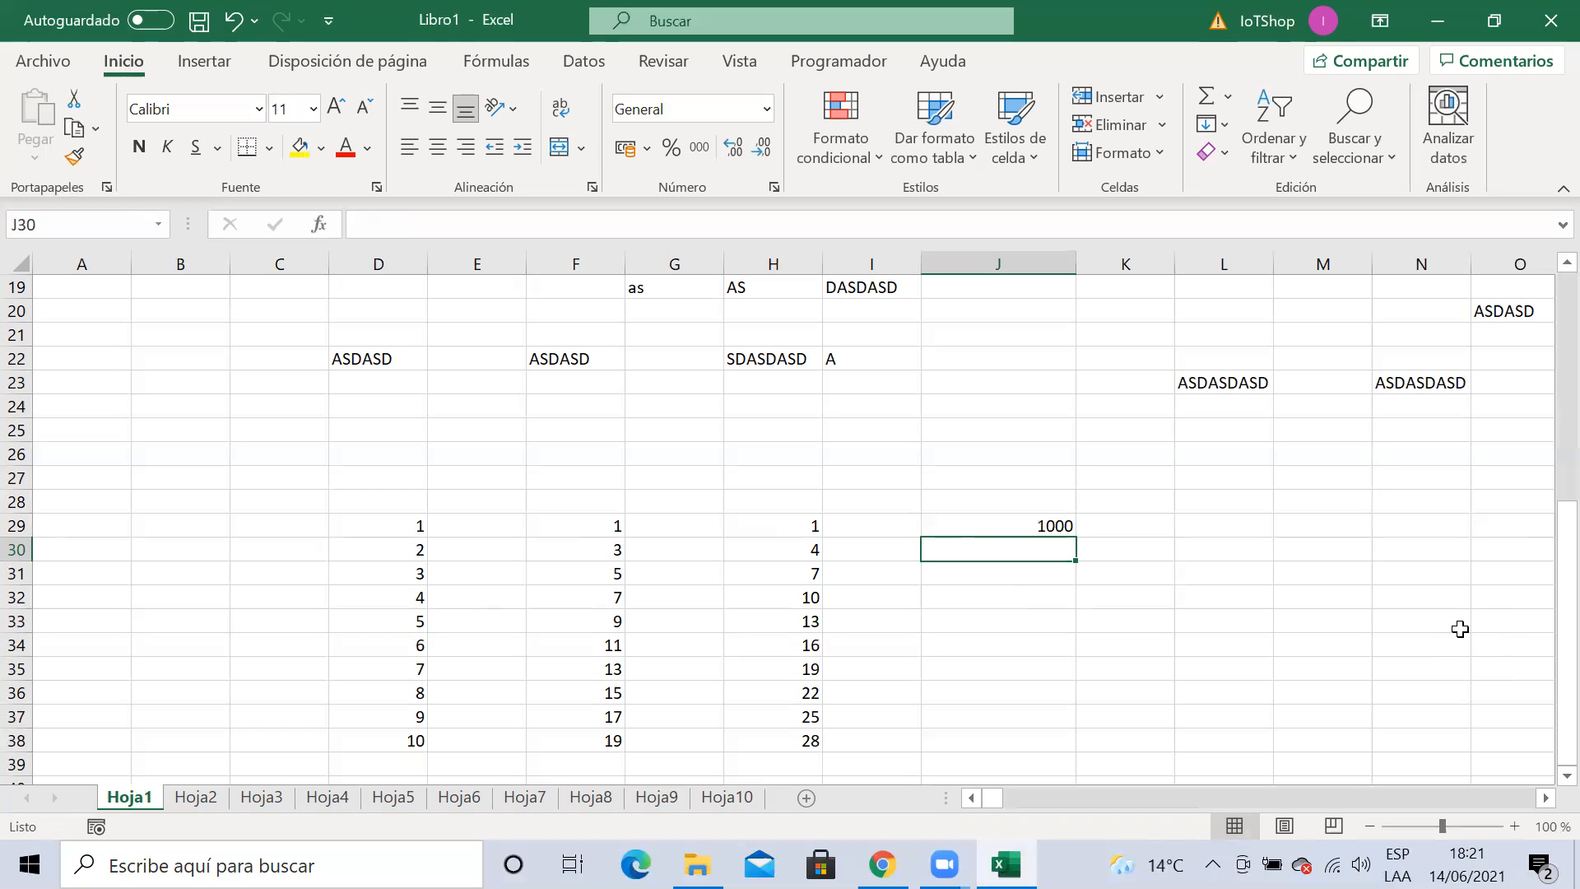
{"action": "type", "text": "'"}
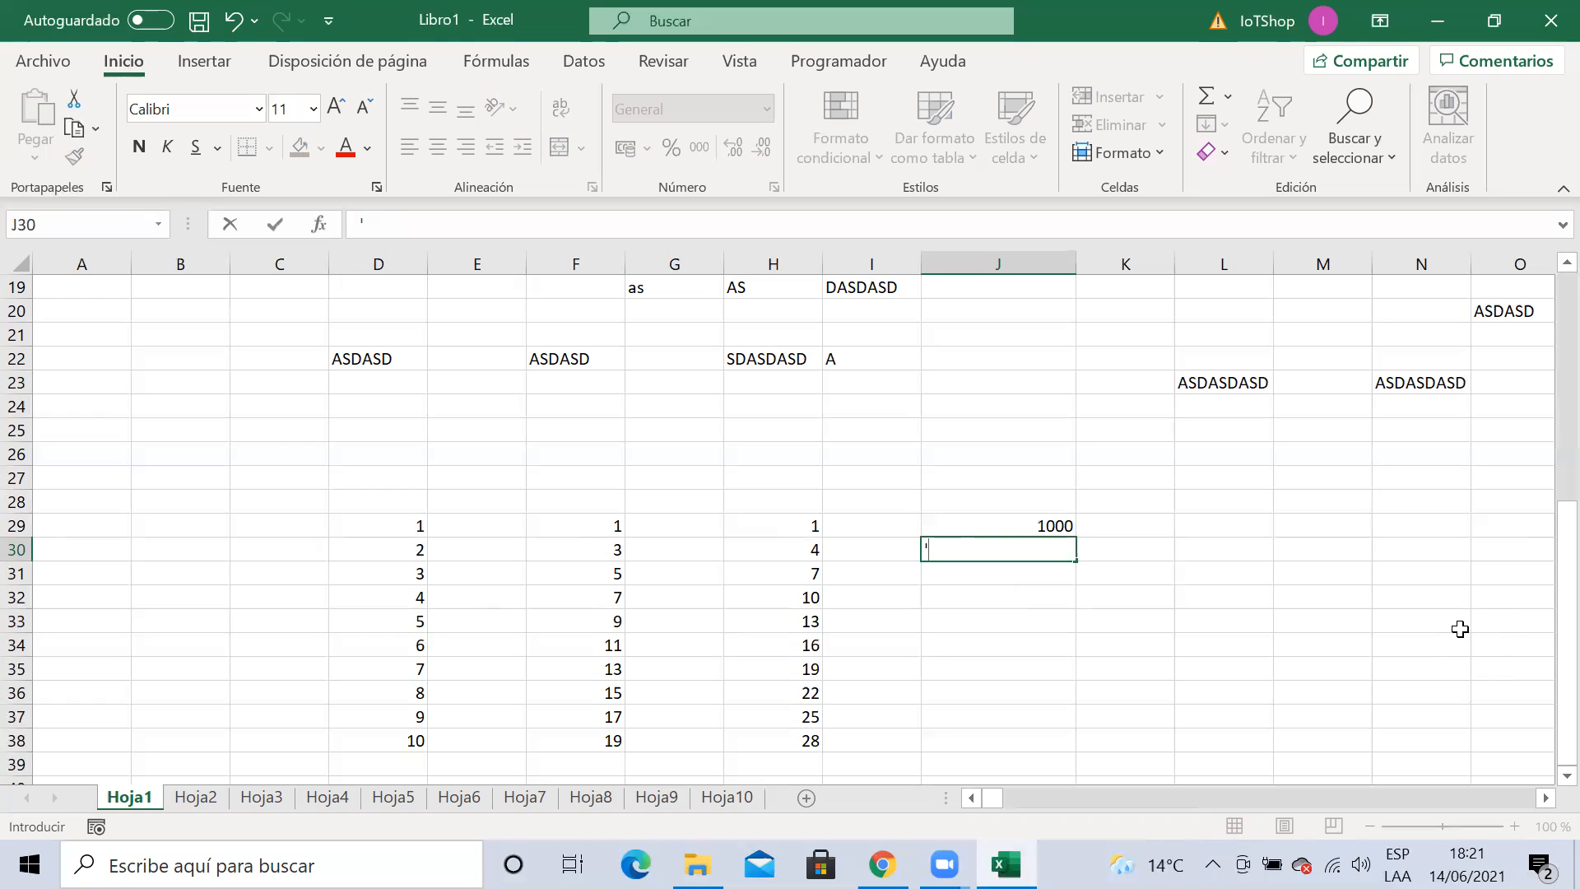
{"action": "type", "text": "1000"}
{"action": "key", "text": "Return"}
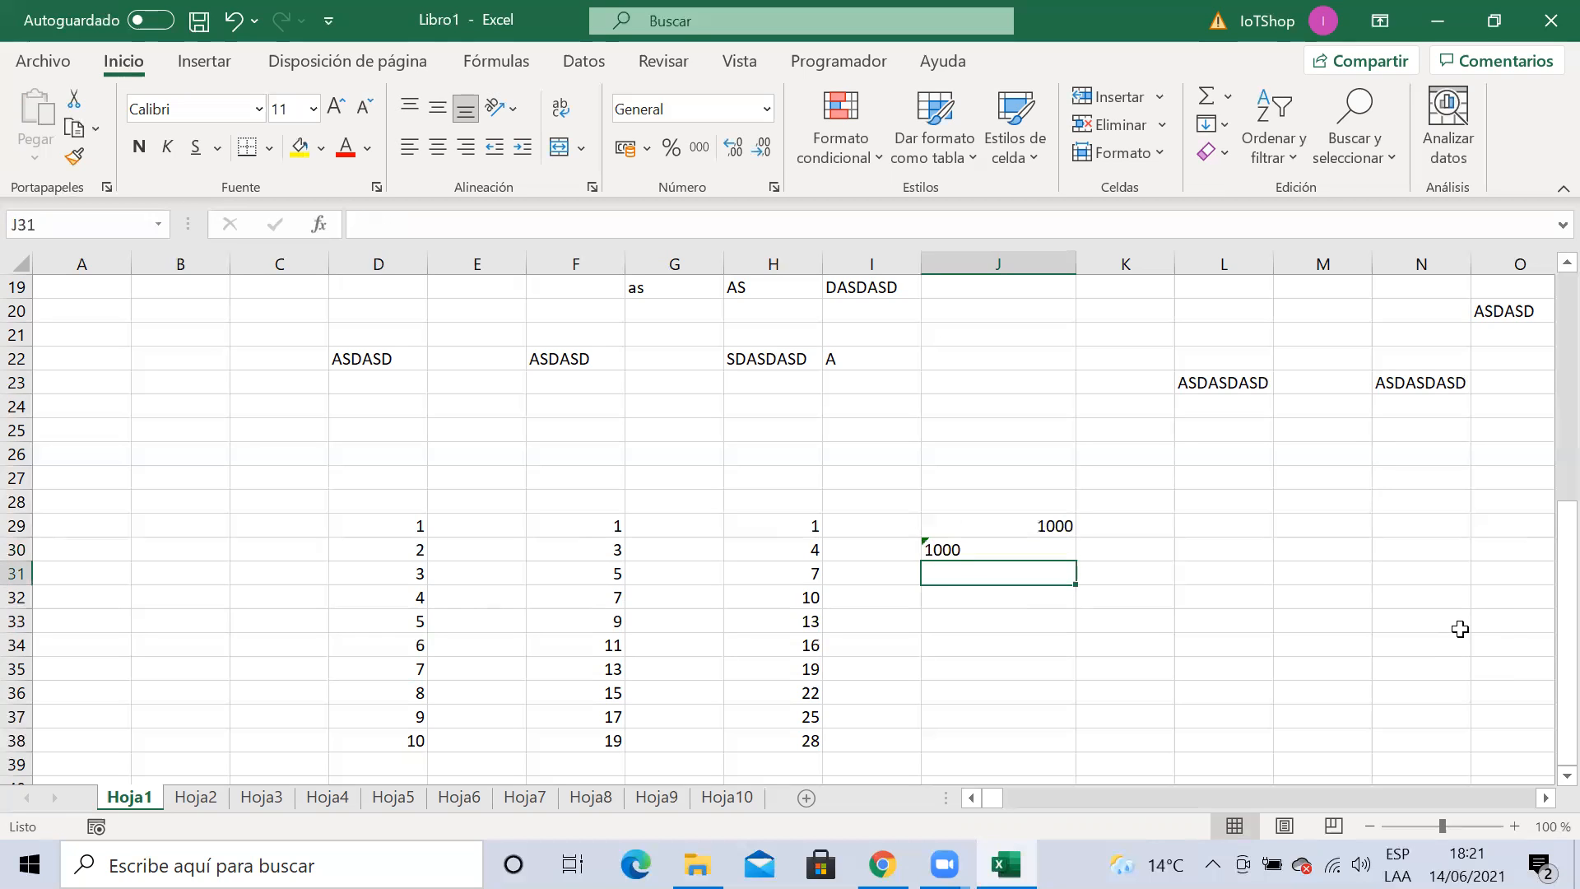
{"action": "left_click", "coordinate": [1212, 622]}
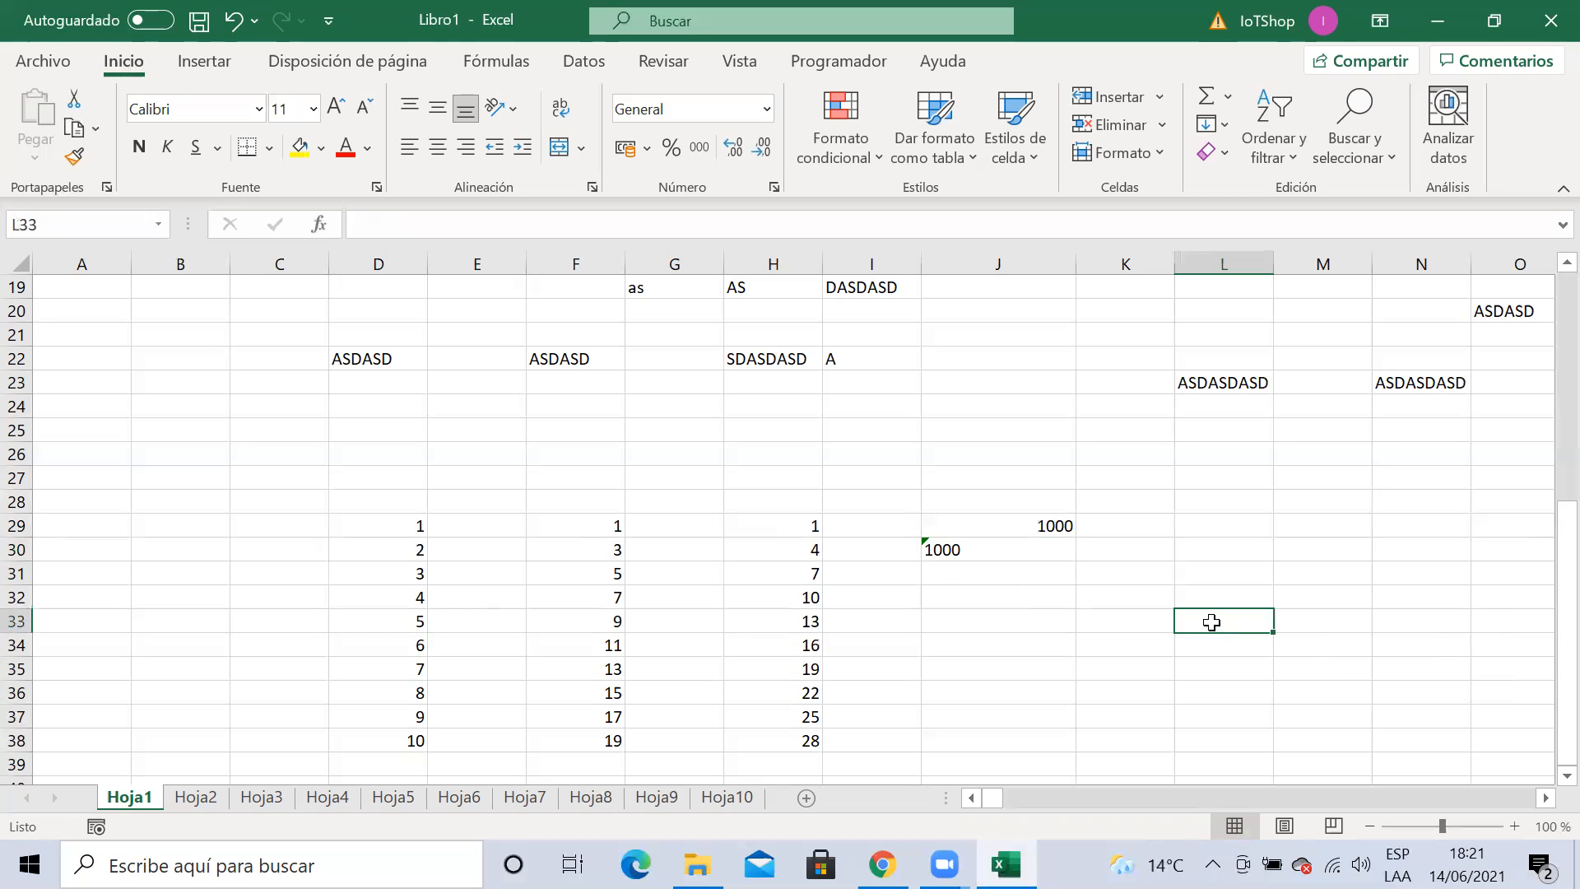
Compare the stored contents of J29 and J30 to contrast the numeric entry with the apostrophe-prefixed one
{"action": "left_click", "coordinate": [1027, 525]}
{"action": "left_click", "coordinate": [1032, 555]}
{"action": "left_click", "coordinate": [1029, 525]}
{"action": "left_click", "coordinate": [1030, 547]}
{"action": "left_click", "coordinate": [1028, 528]}
{"action": "left_click", "coordinate": [1029, 546]}
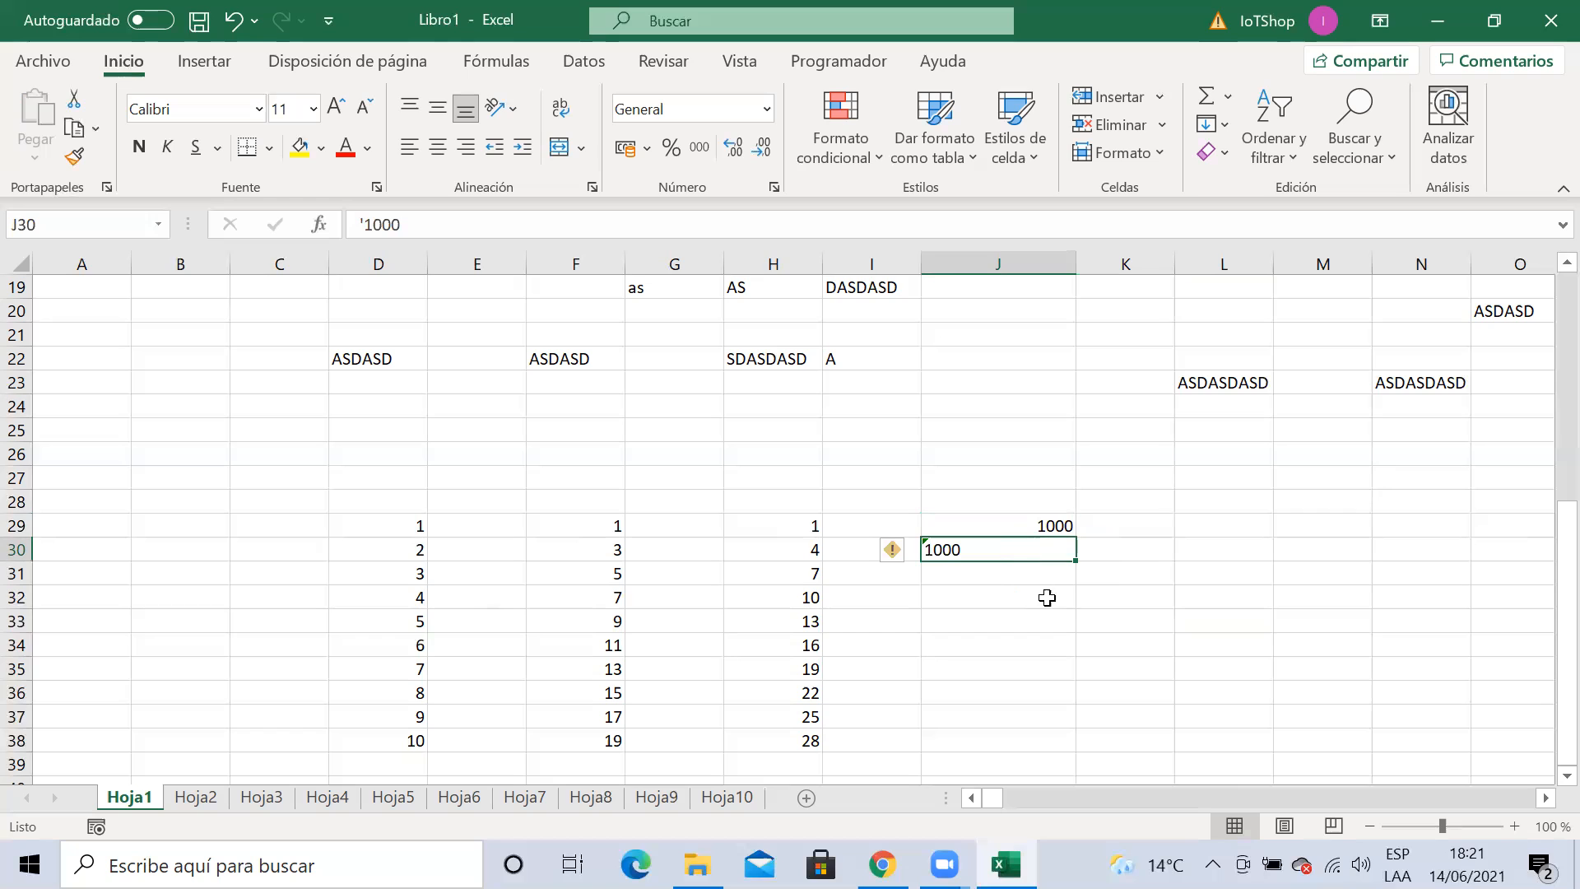
{"action": "left_click", "coordinate": [1033, 622]}
Enter the text ABCD in J32
{"action": "left_click", "coordinate": [981, 580]}
{"action": "left_click", "coordinate": [982, 603]}
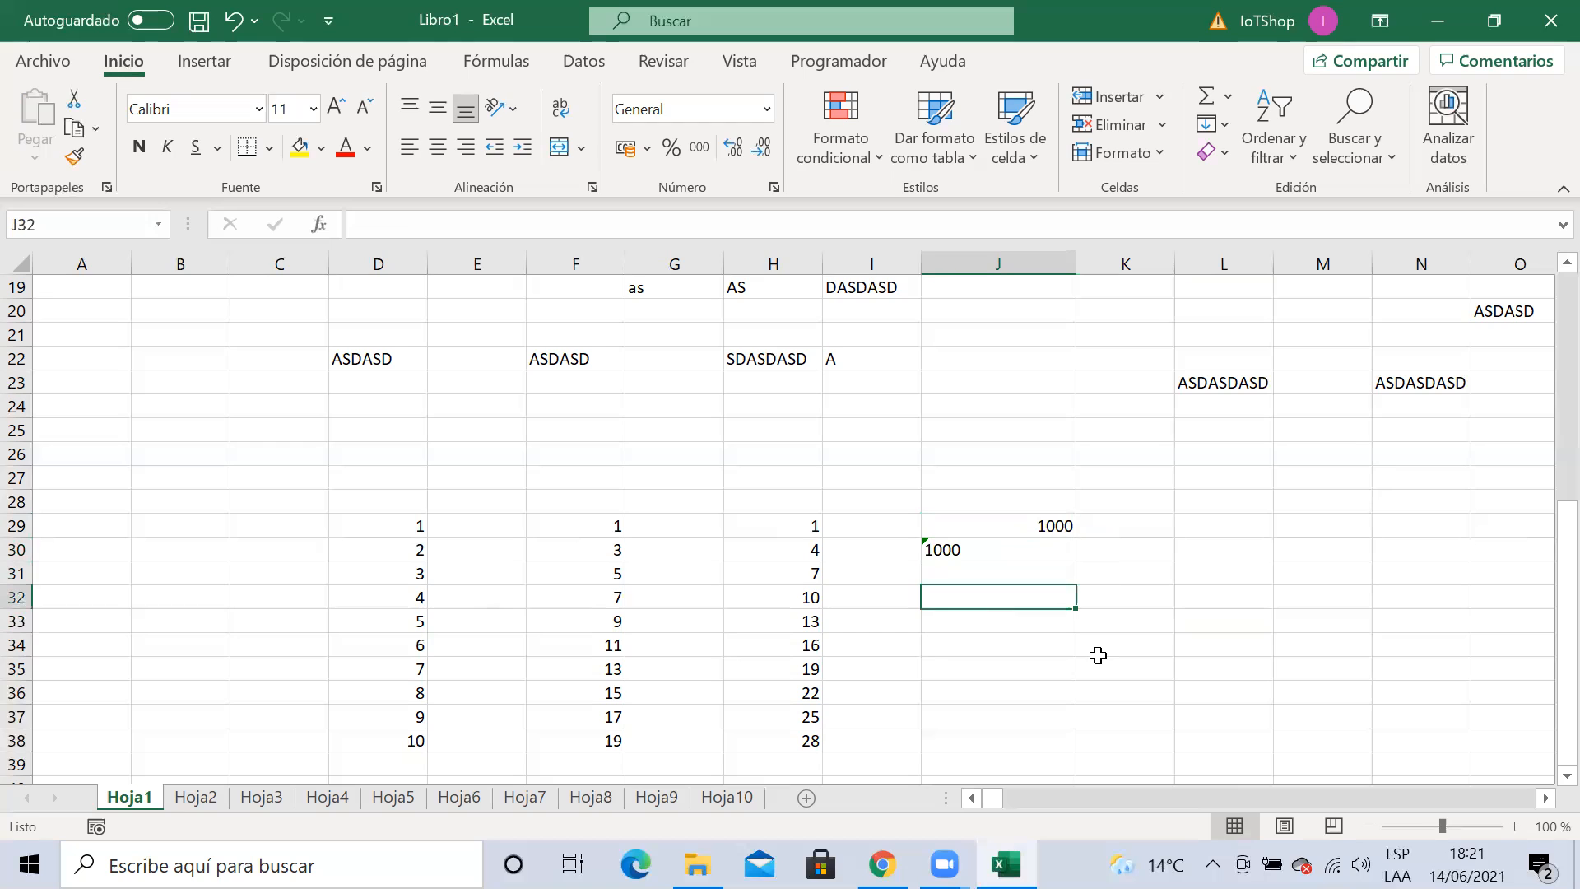
{"action": "type", "text": "ABCD"}
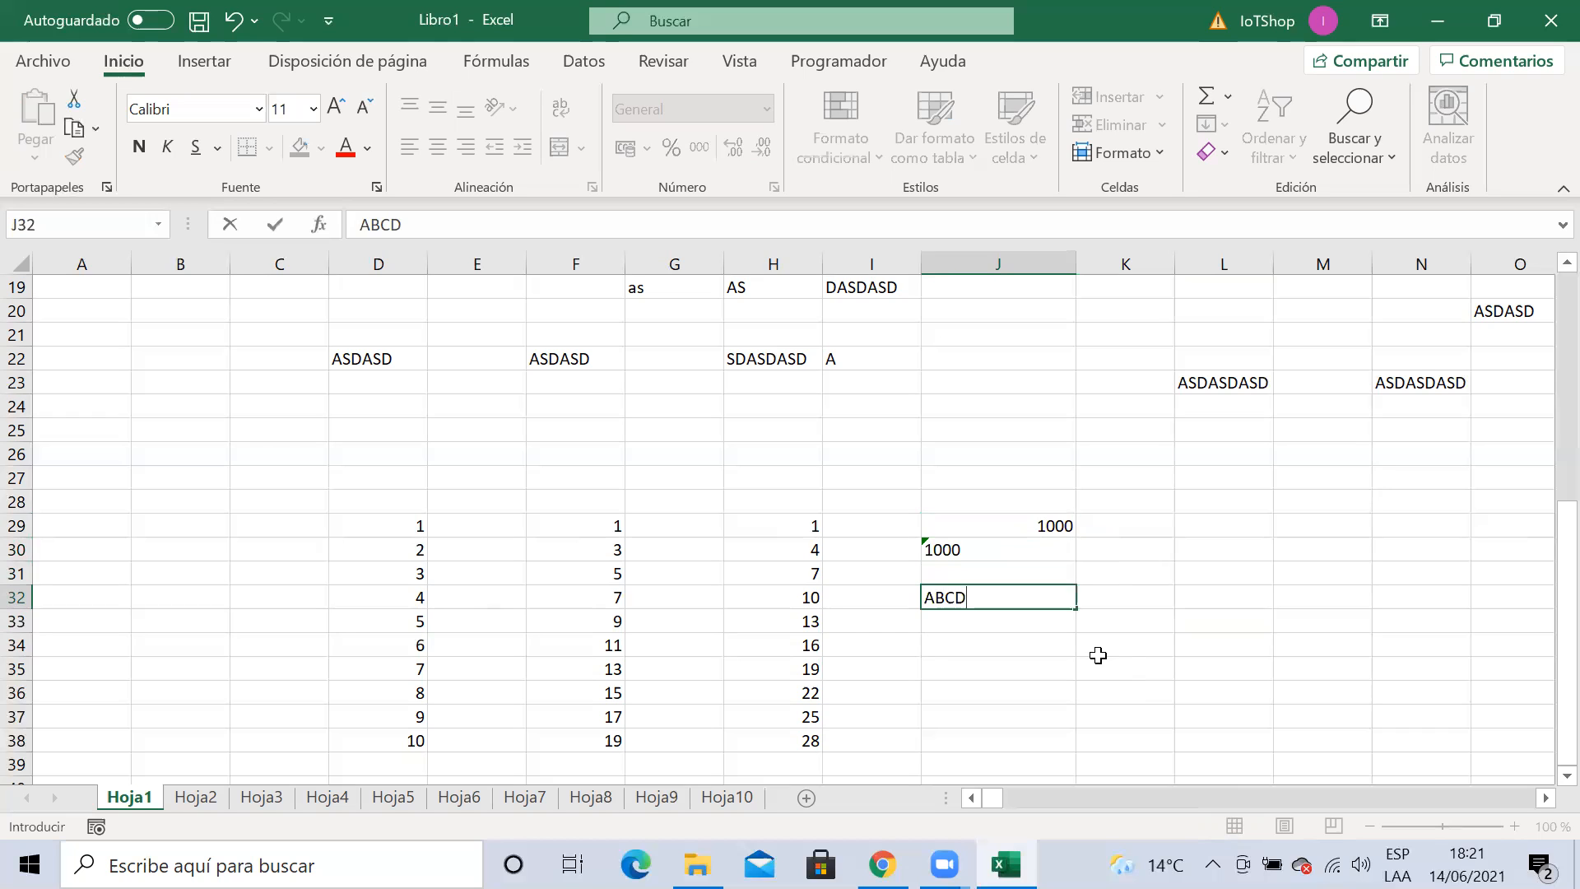
{"action": "key", "text": "Return"}
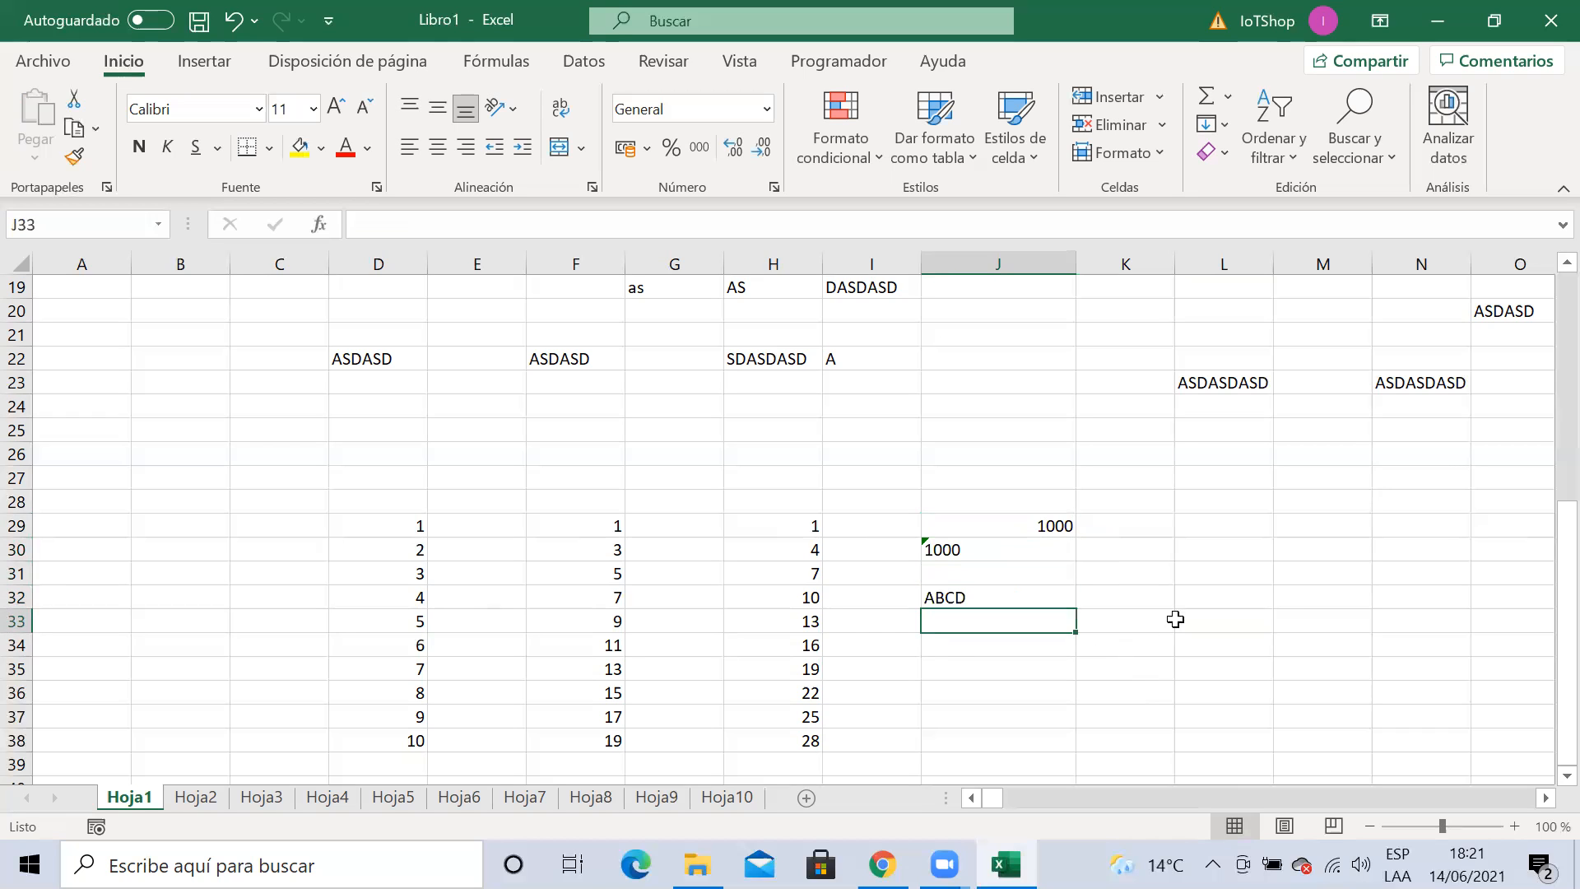
{"action": "left_click", "coordinate": [1256, 603]}
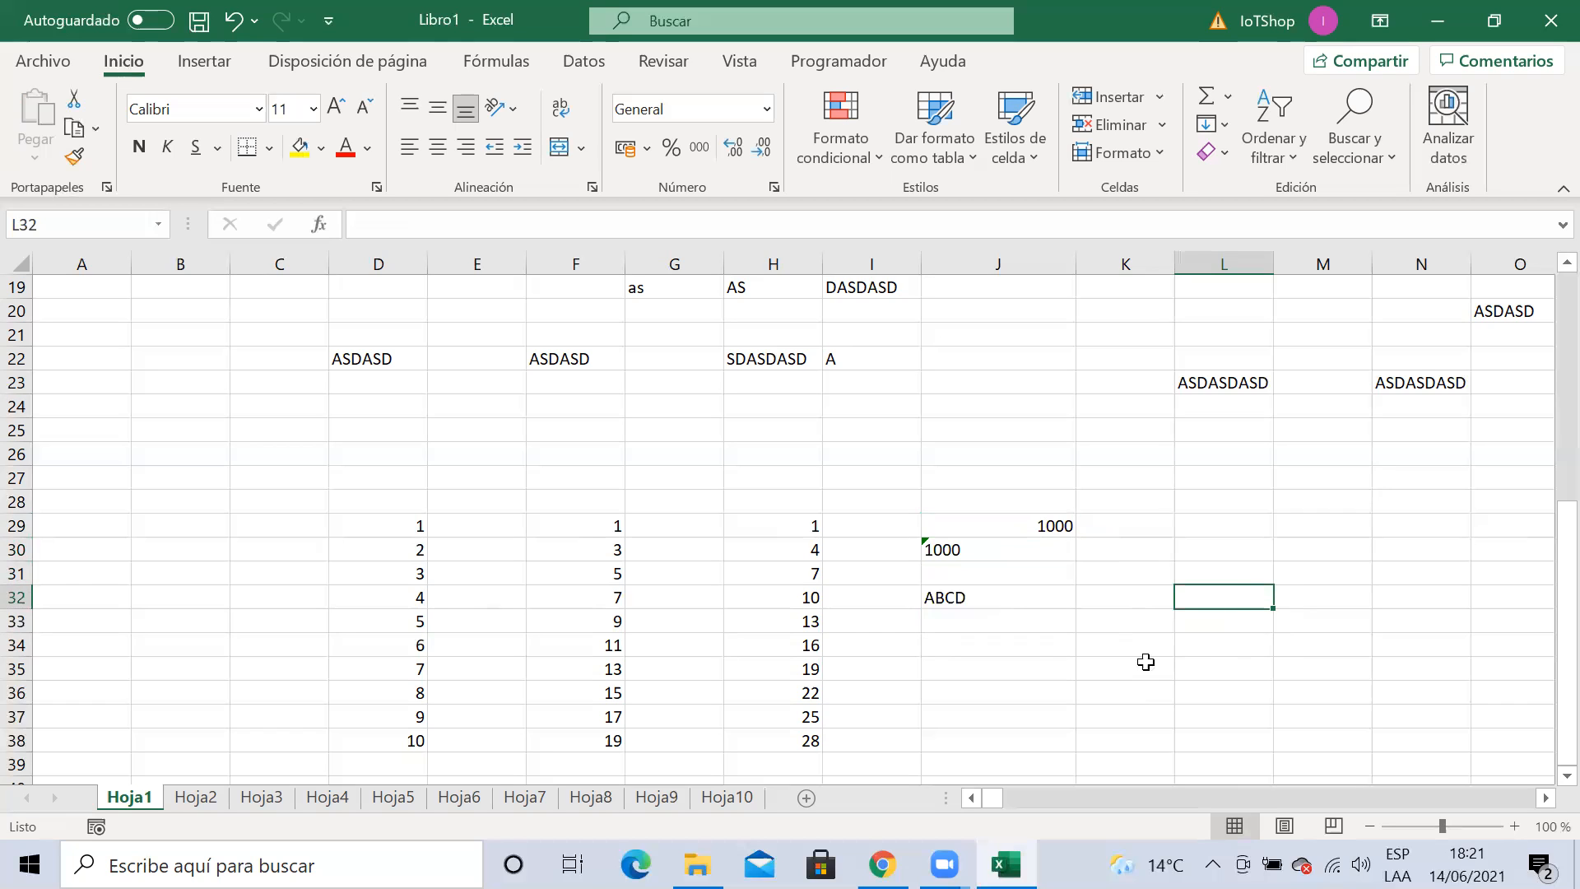
Examine the default alignment of the text in J32 and in the text cells G16:G18
{"action": "left_click", "coordinate": [973, 598]}
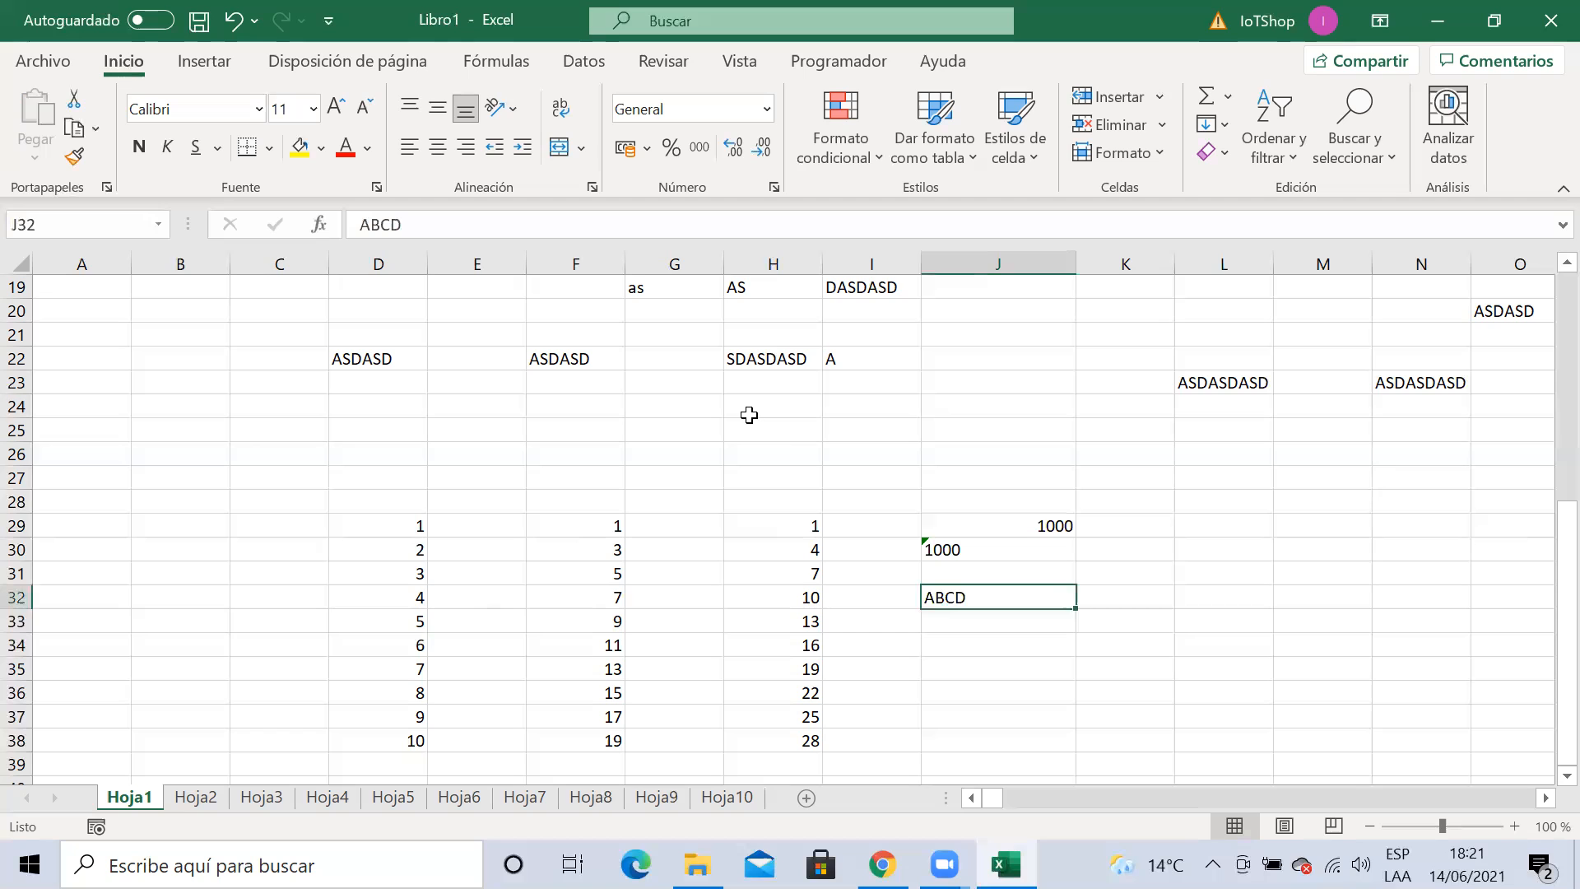
{"action": "left_click", "coordinate": [1147, 620]}
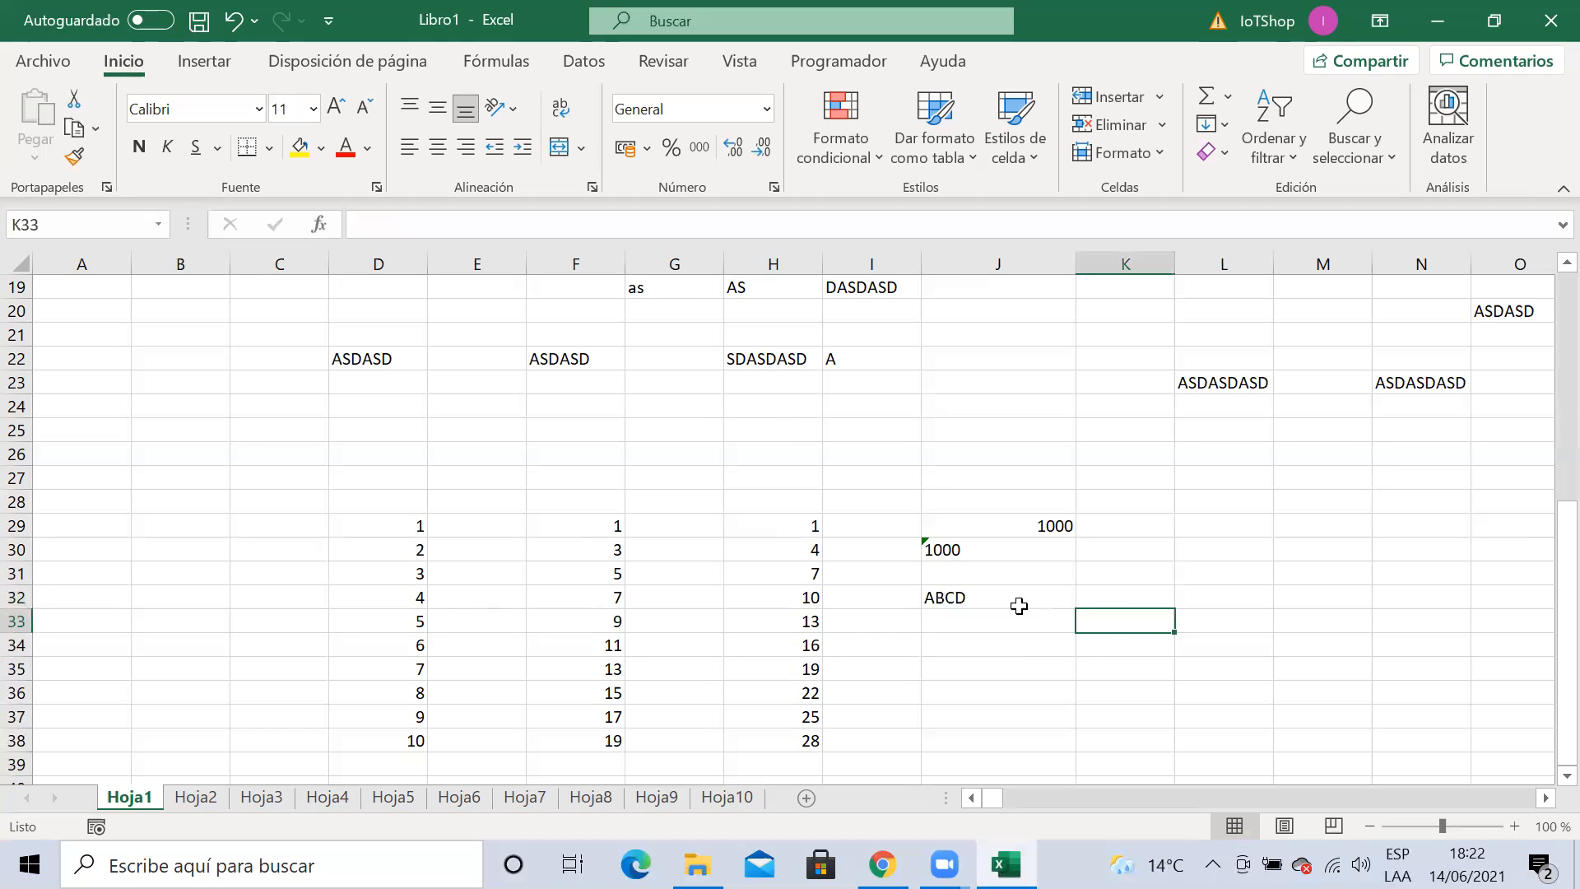
{"action": "left_click", "coordinate": [1018, 600]}
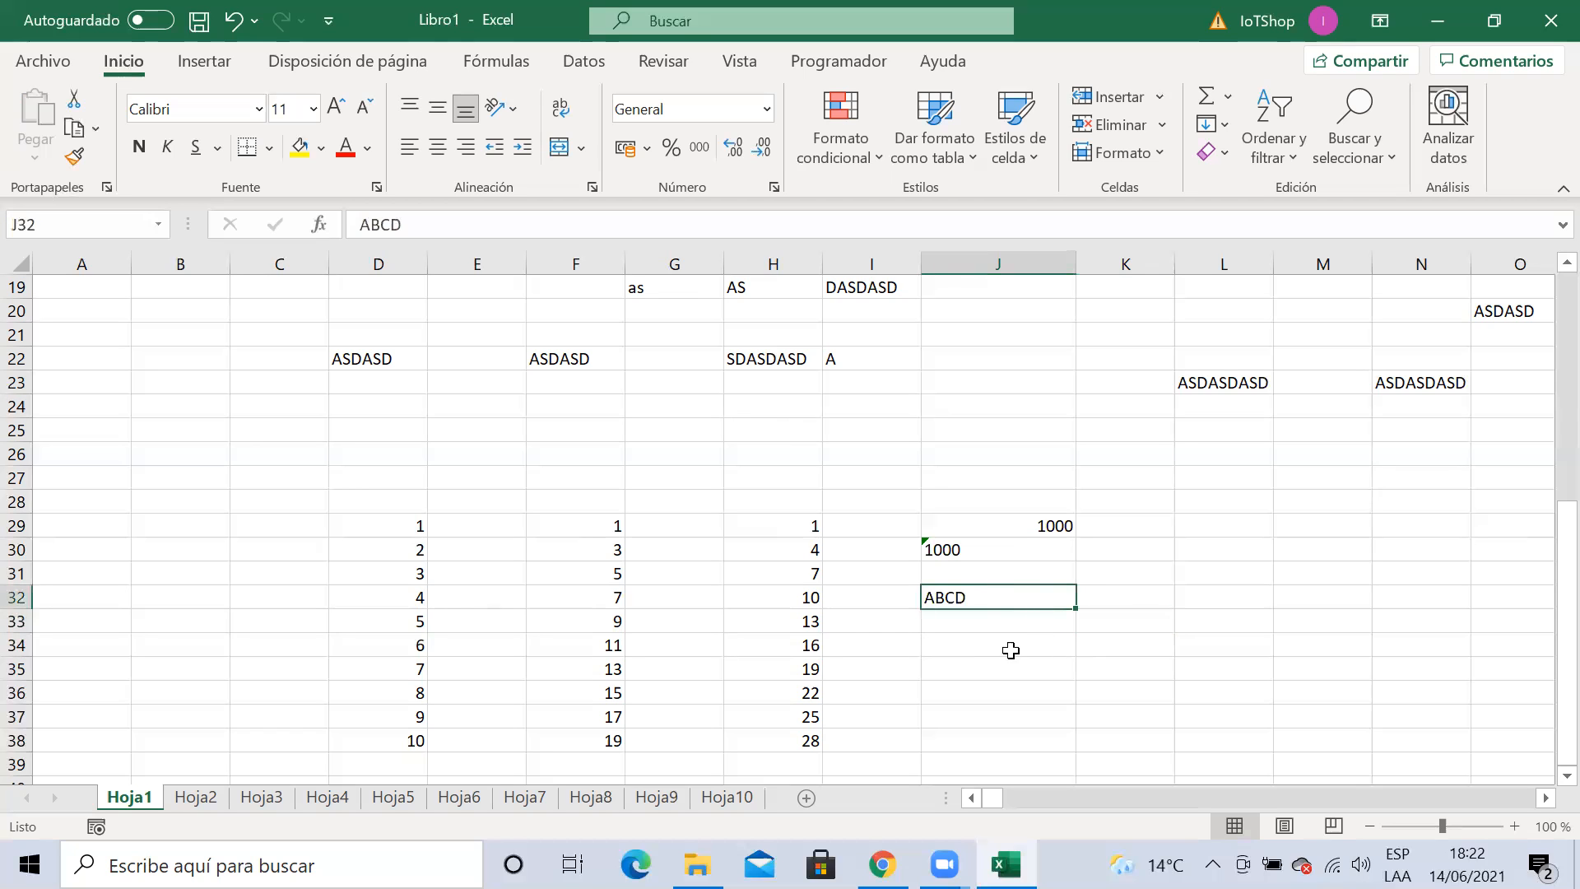
{"action": "scroll", "coordinate": [790, 526], "scroll_direction": "up", "scroll_amount": 4}
{"action": "left_click", "coordinate": [679, 547]}
{"action": "left_click", "coordinate": [663, 527]}
{"action": "left_click", "coordinate": [646, 502]}
{"action": "left_click", "coordinate": [642, 546]}
{"action": "left_click", "coordinate": [653, 525]}
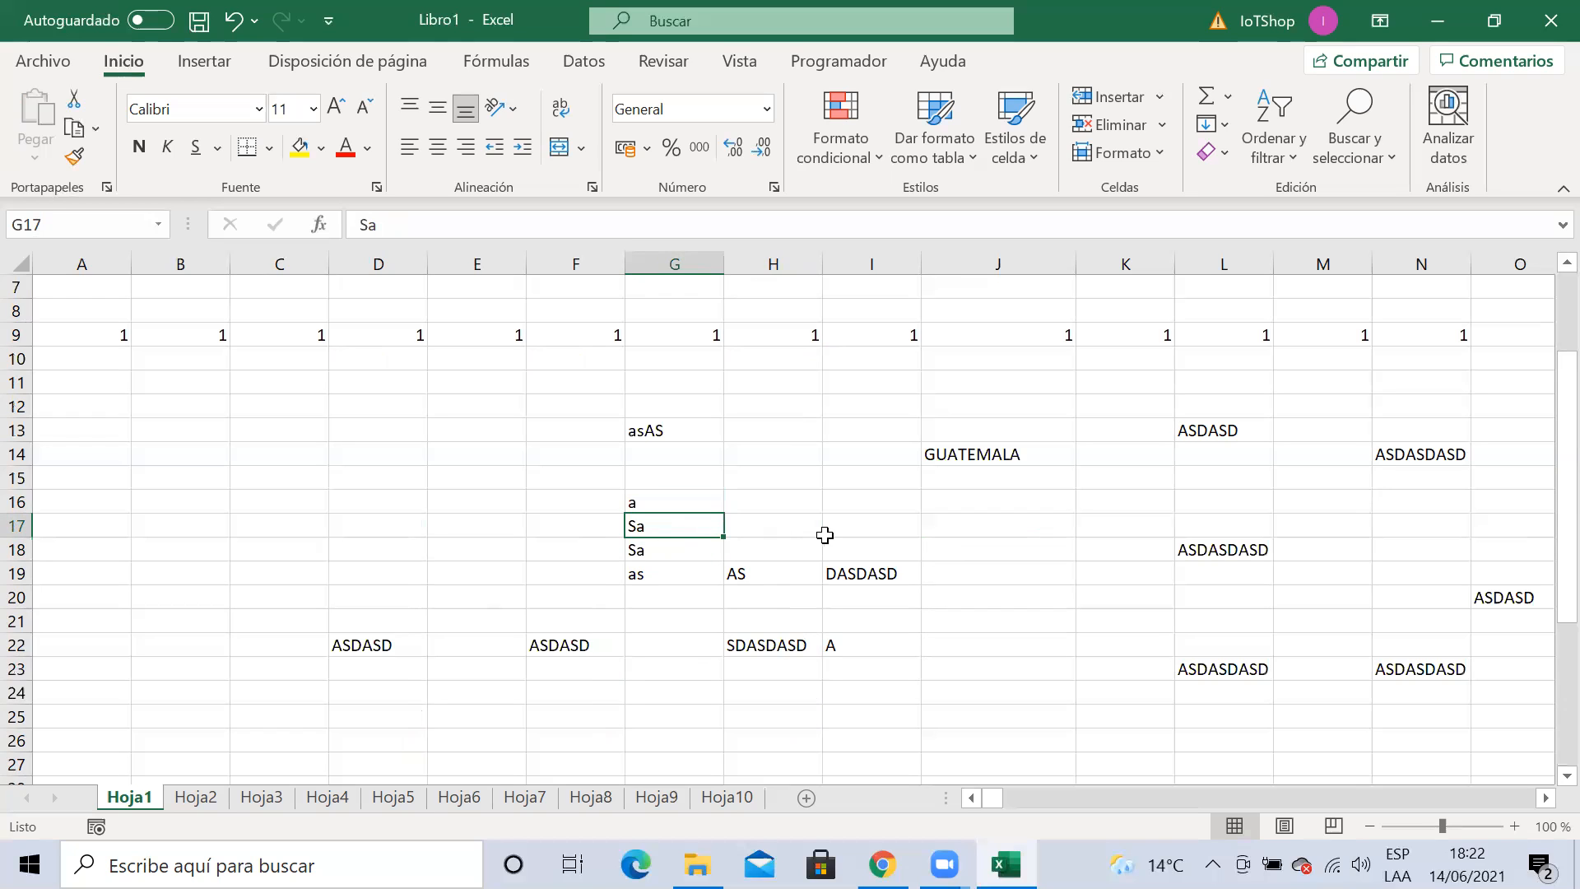
Compare the alignment of the numeric 1000 in J29 with the text entries in J30 and J32
{"action": "scroll", "coordinate": [937, 551], "scroll_direction": "down", "scroll_amount": 3}
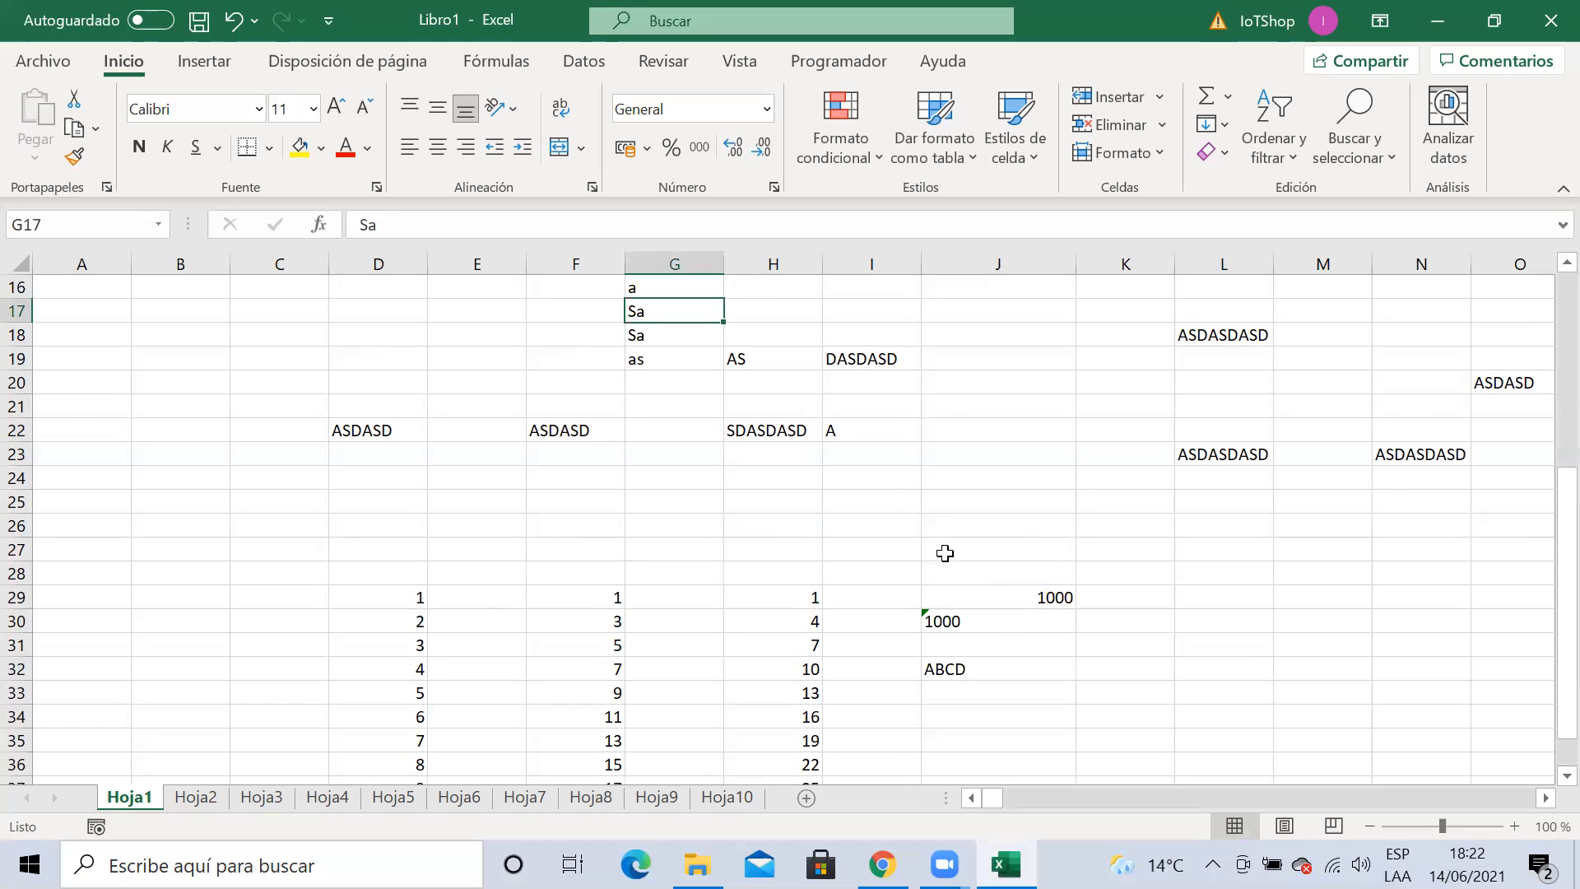
{"action": "left_click", "coordinate": [1009, 606]}
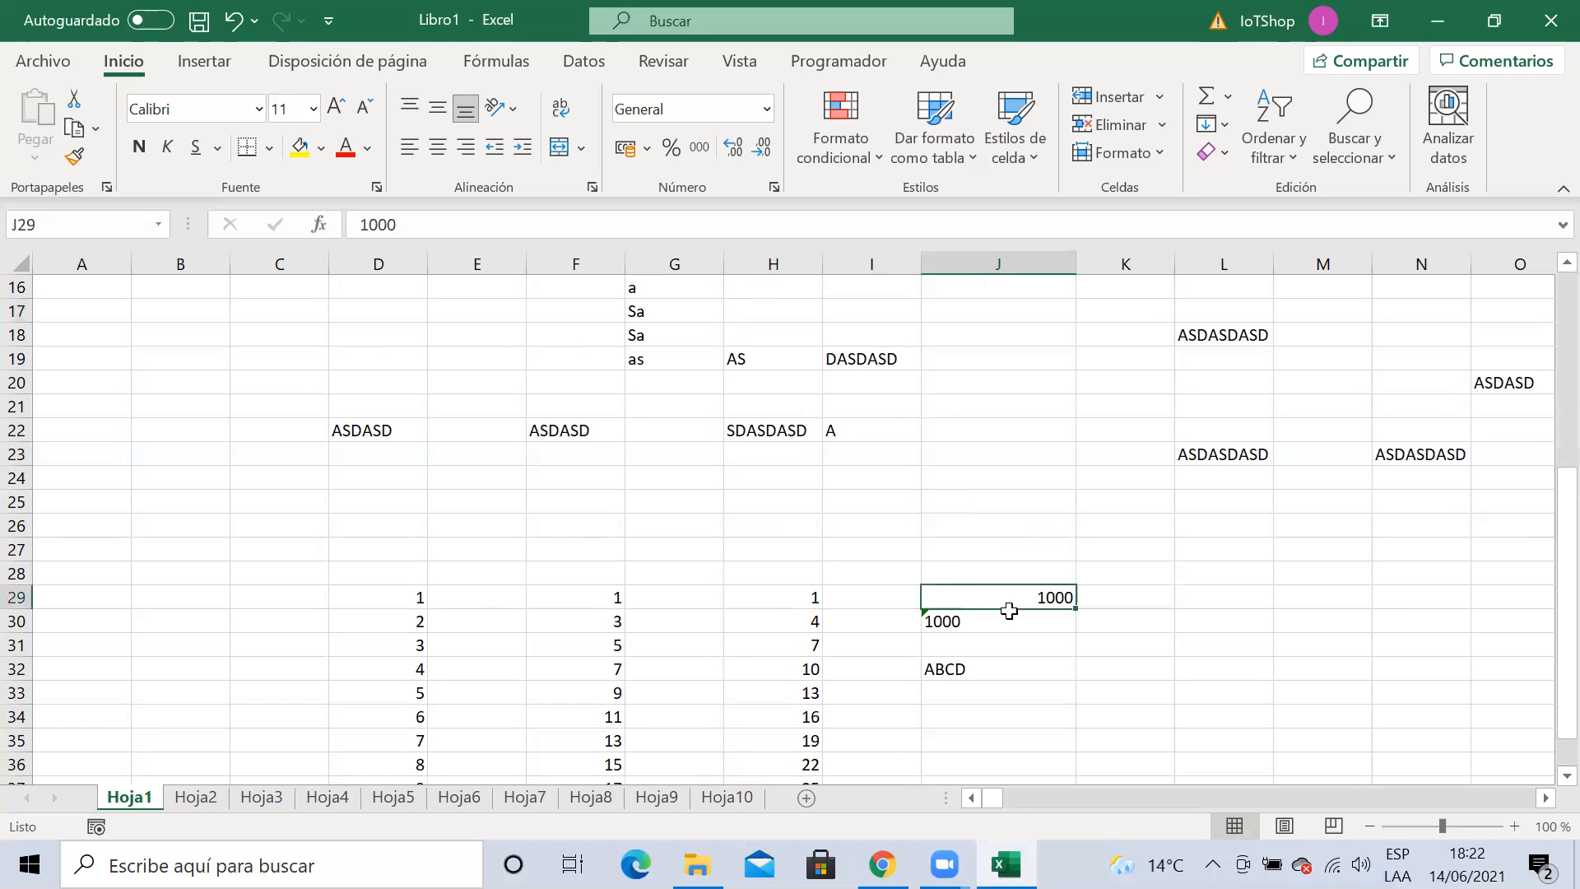
{"action": "left_click_drag", "start_coordinate": [1008, 611], "coordinate": [1012, 620]}
{"action": "left_click", "coordinate": [1012, 600]}
{"action": "left_click", "coordinate": [1098, 608]}
{"action": "left_click", "coordinate": [1033, 600]}
{"action": "left_click", "coordinate": [1025, 621]}
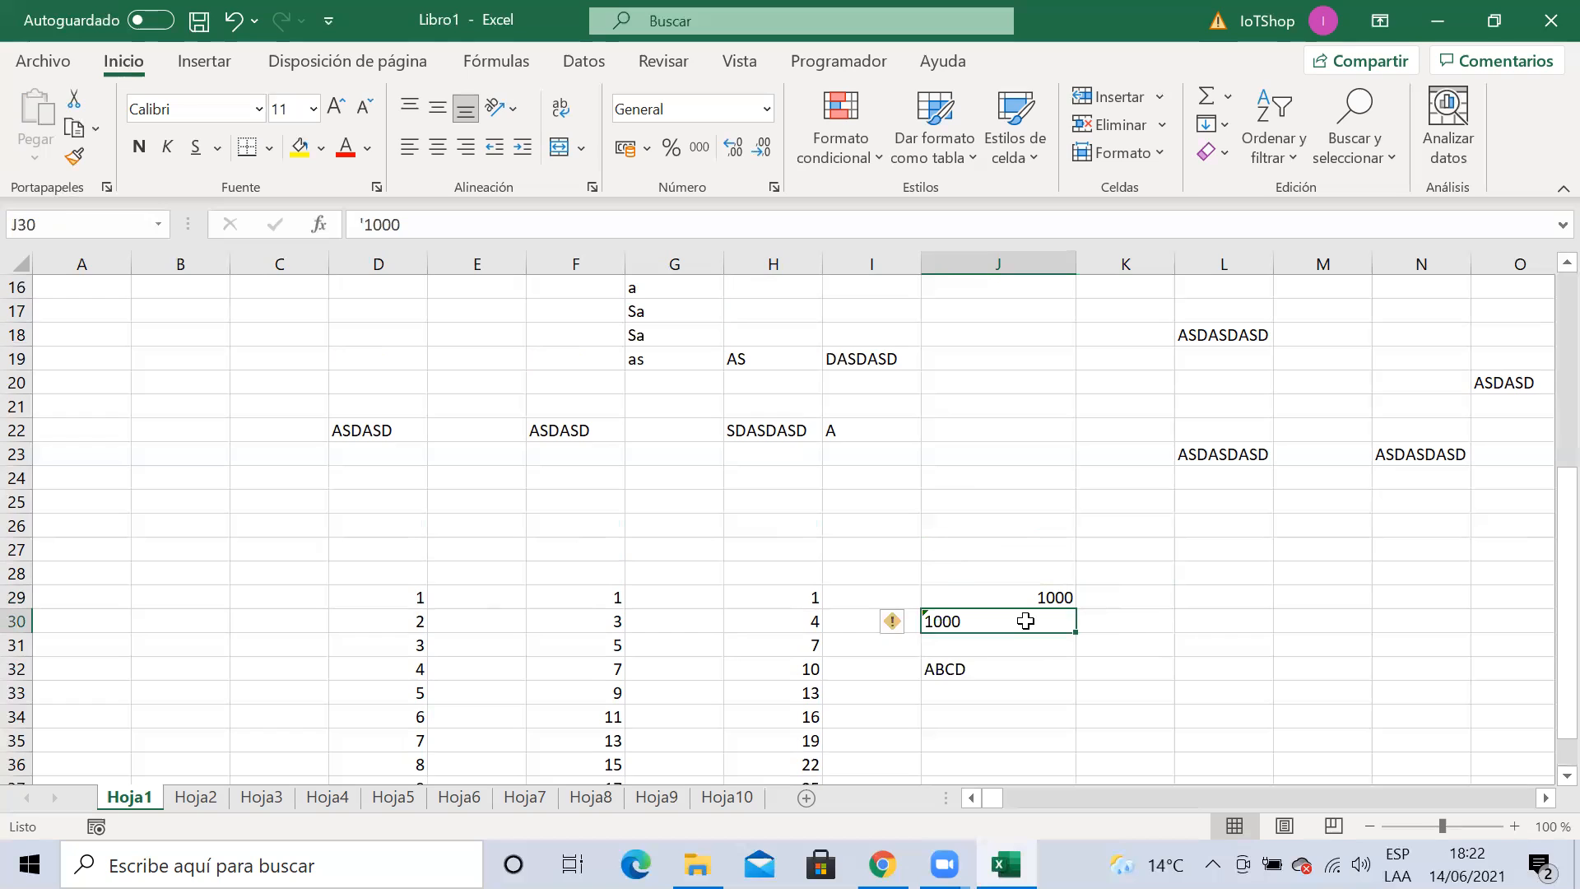
{"action": "left_click", "coordinate": [998, 668]}
Enter the number 500 in J34
{"action": "left_click", "coordinate": [1007, 712]}
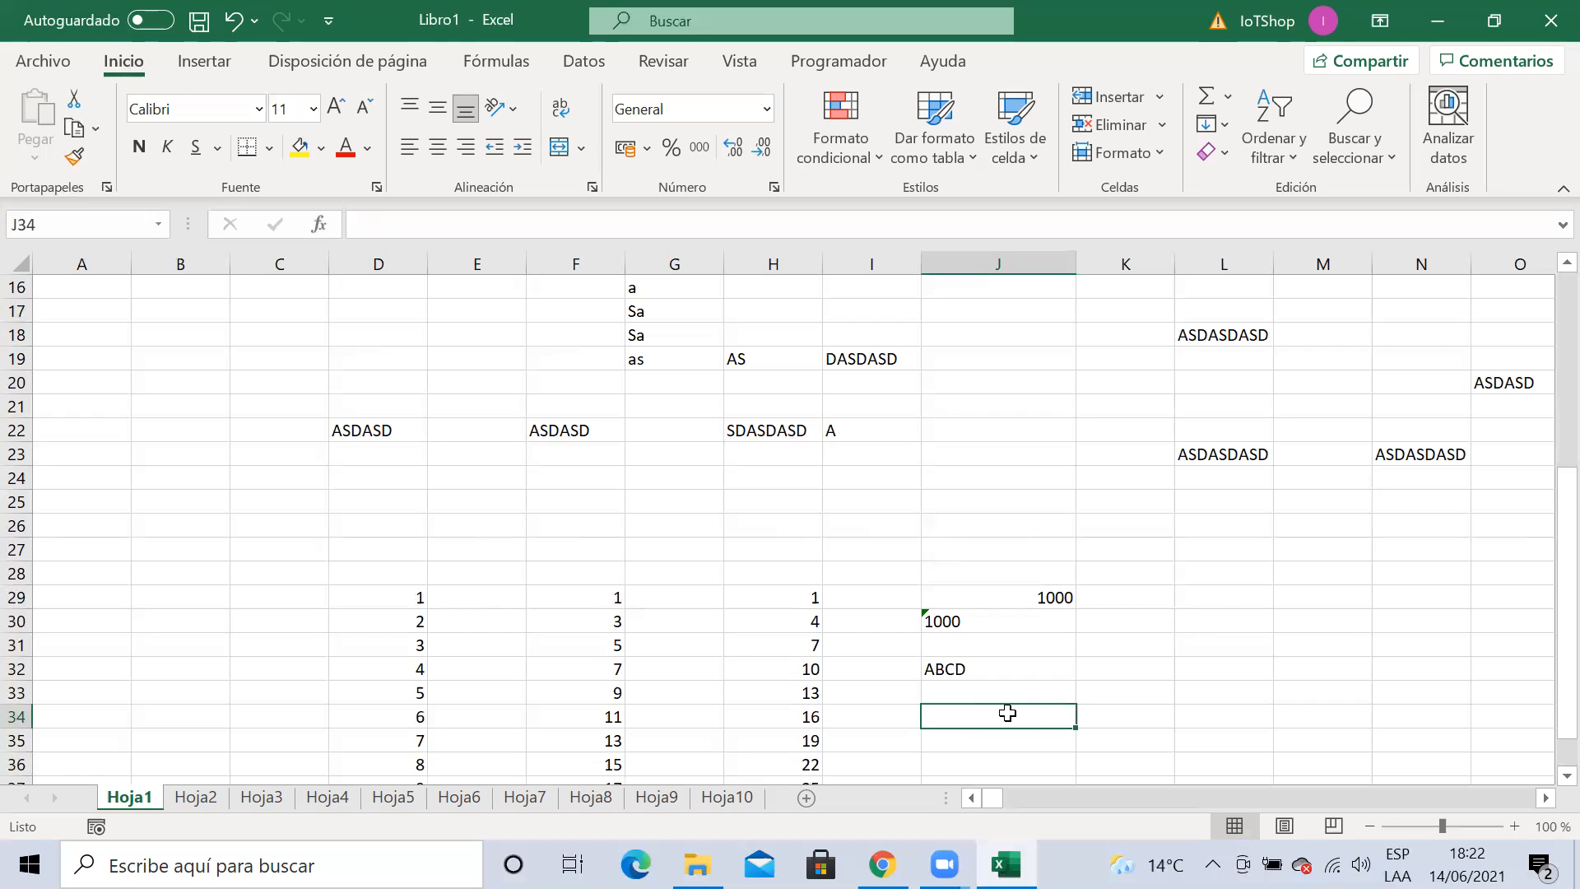
{"action": "type", "text": "500"}
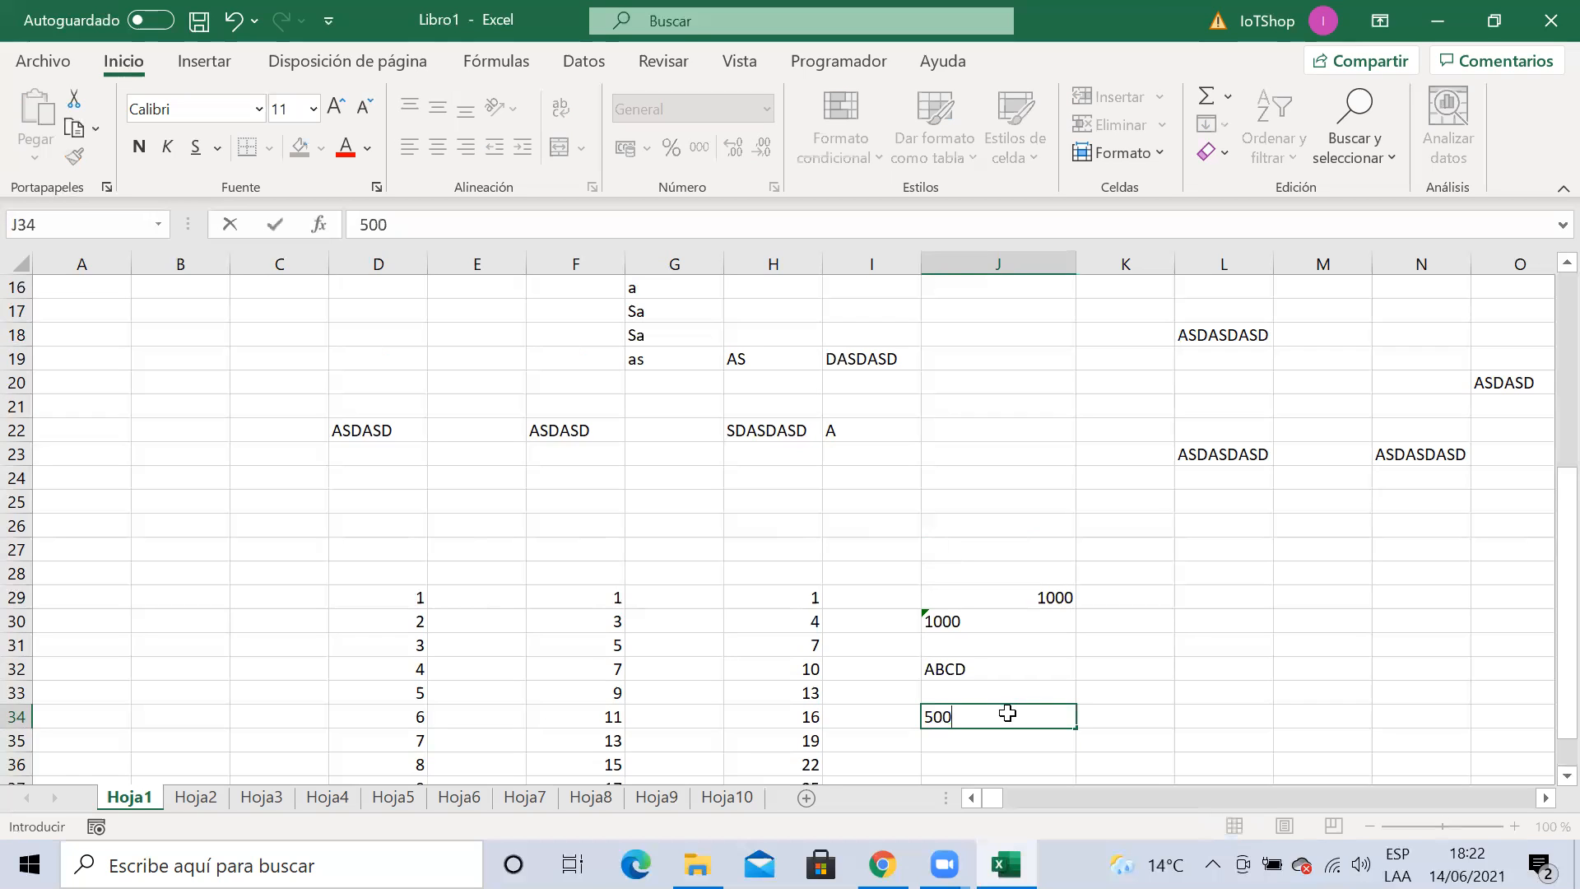
{"action": "key", "text": "Return"}
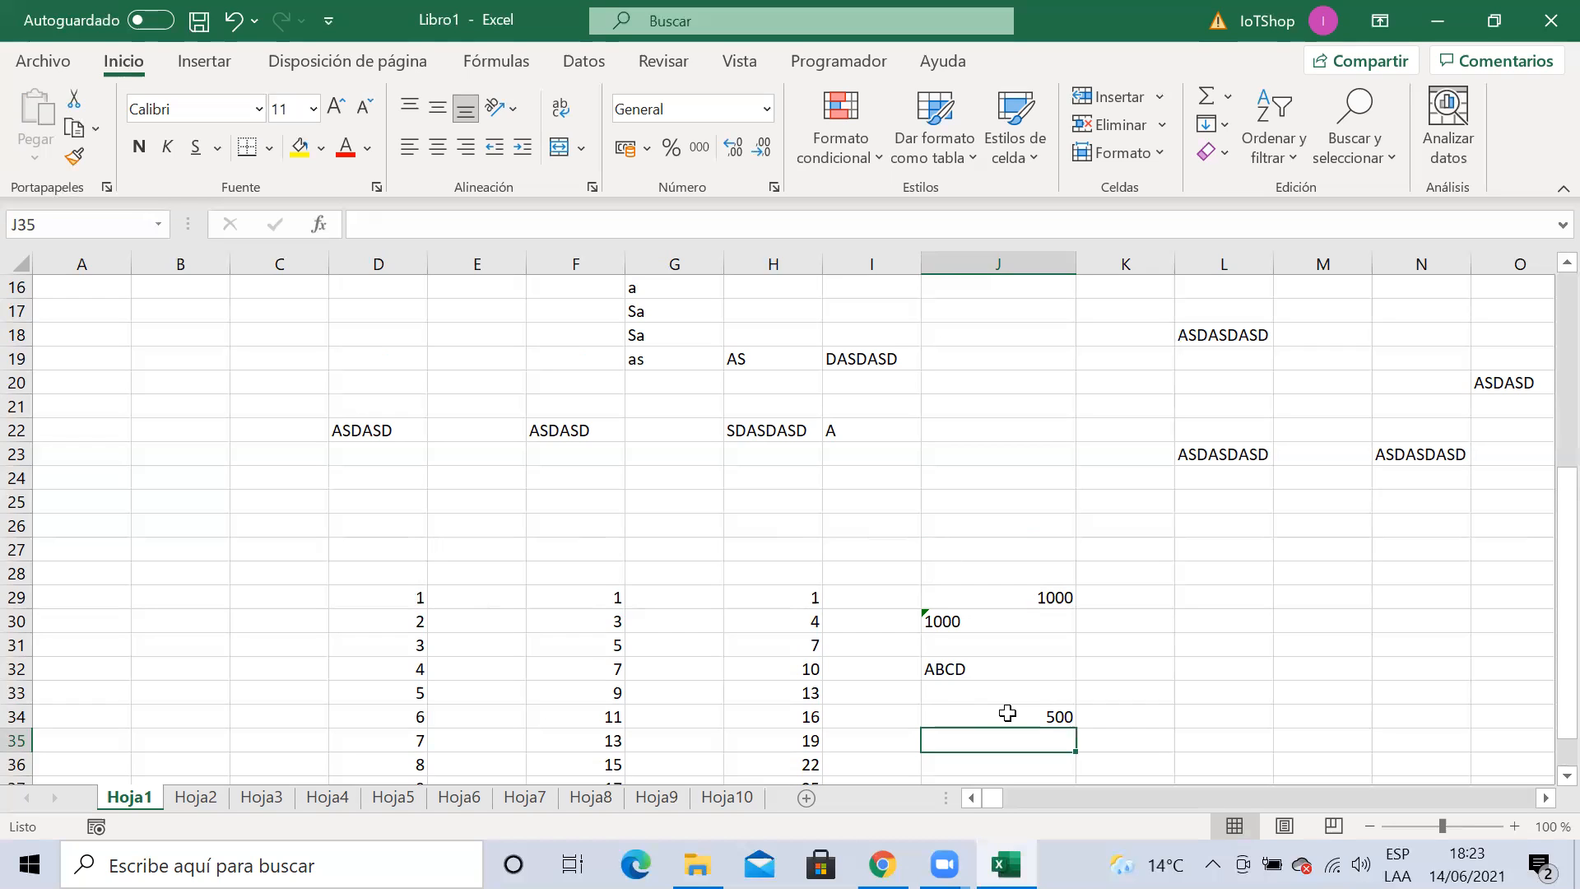
Review the text entries in J32 and J30 against the number in J34
{"action": "left_click", "coordinate": [1010, 671]}
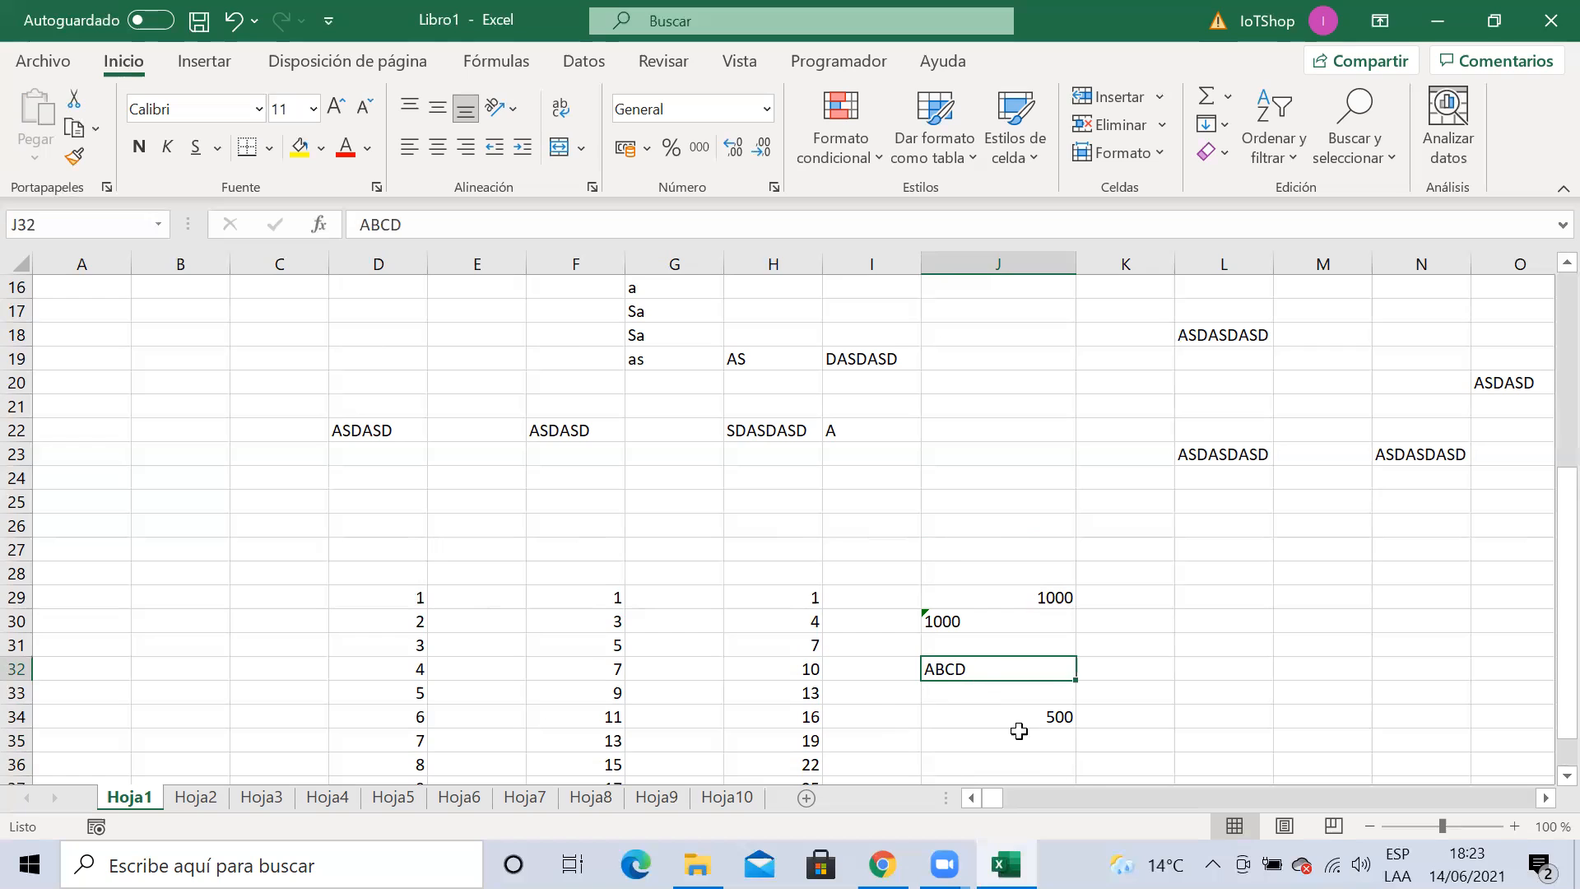
{"action": "left_click", "coordinate": [1002, 625]}
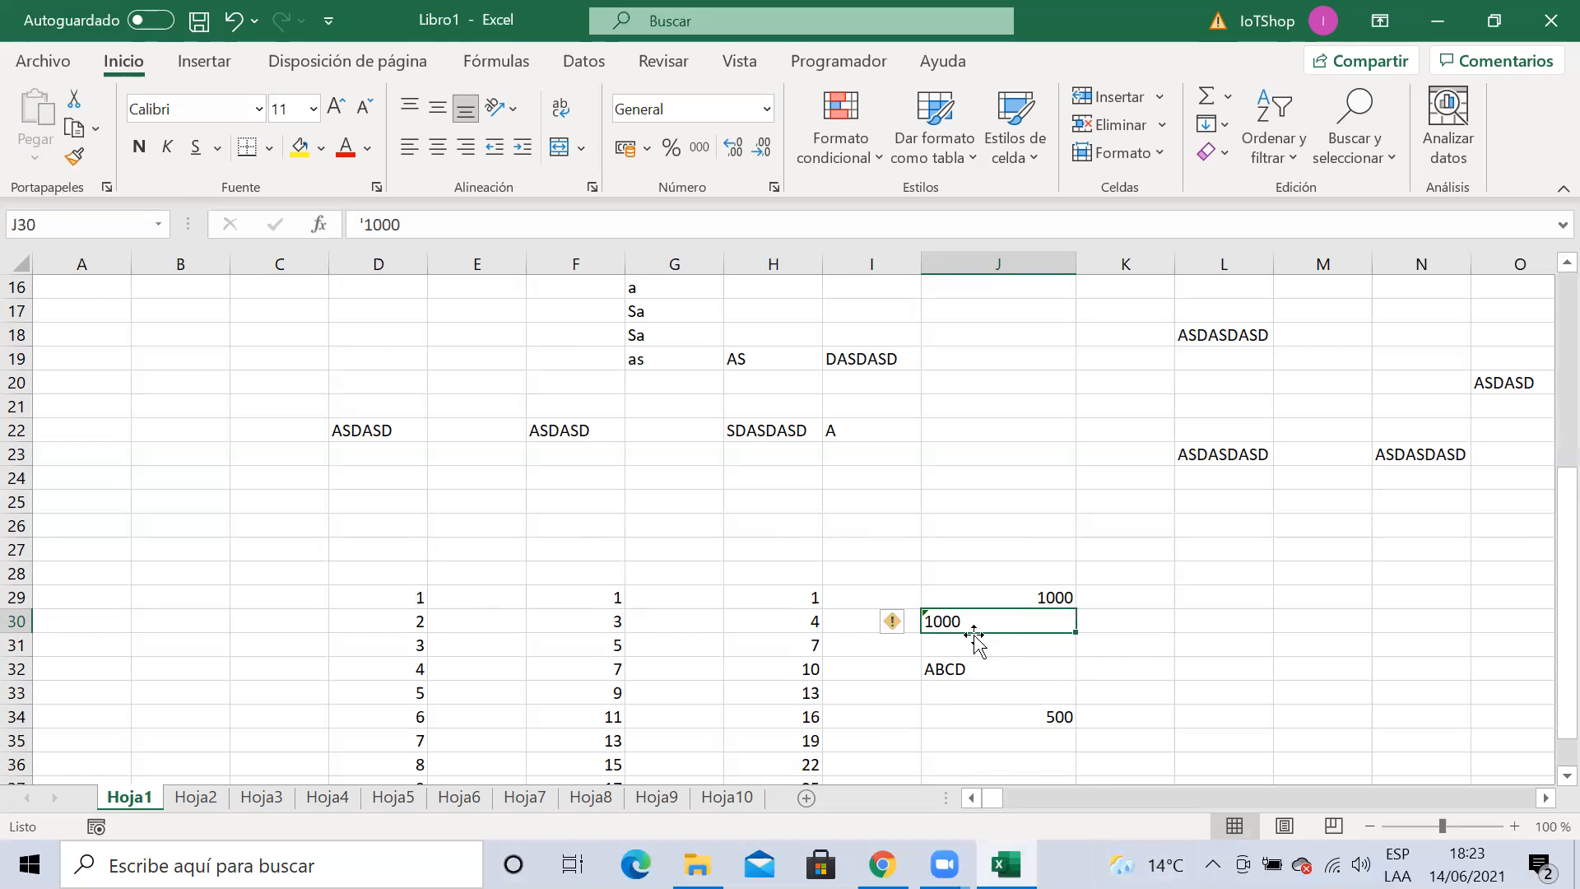
{"action": "left_click", "coordinate": [1134, 622]}
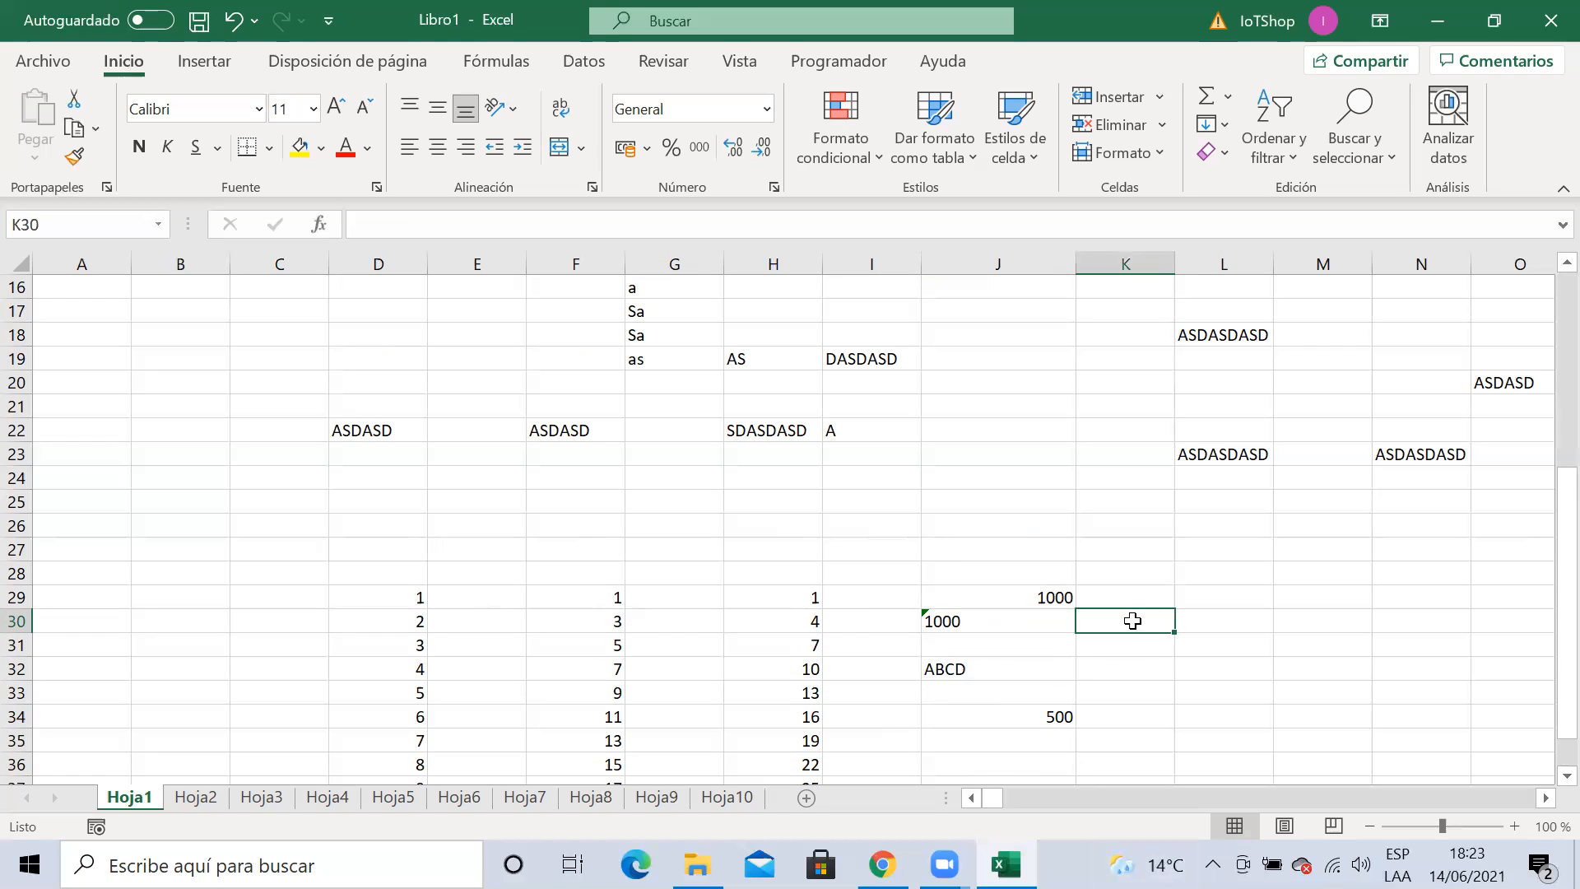
Remove the leading apostrophe from the 1000 in J30 so the cell holds a plain number
{"action": "left_click", "coordinate": [1204, 625]}
{"action": "left_click", "coordinate": [992, 623]}
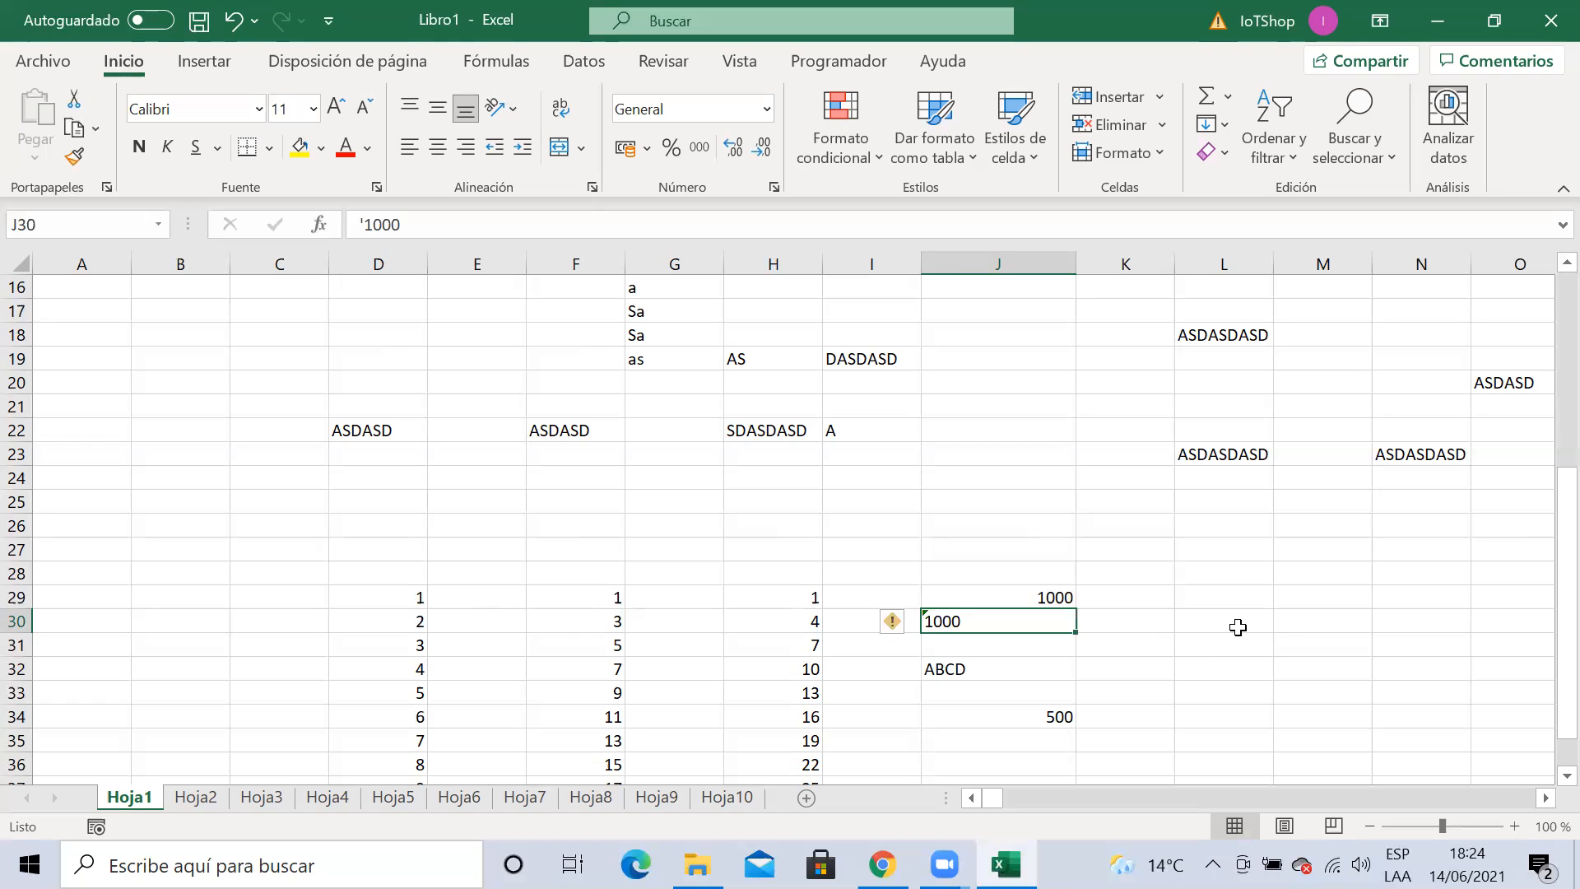
{"action": "left_click", "coordinate": [1114, 637]}
{"action": "left_click", "coordinate": [1044, 624]}
{"action": "left_click", "coordinate": [403, 224]}
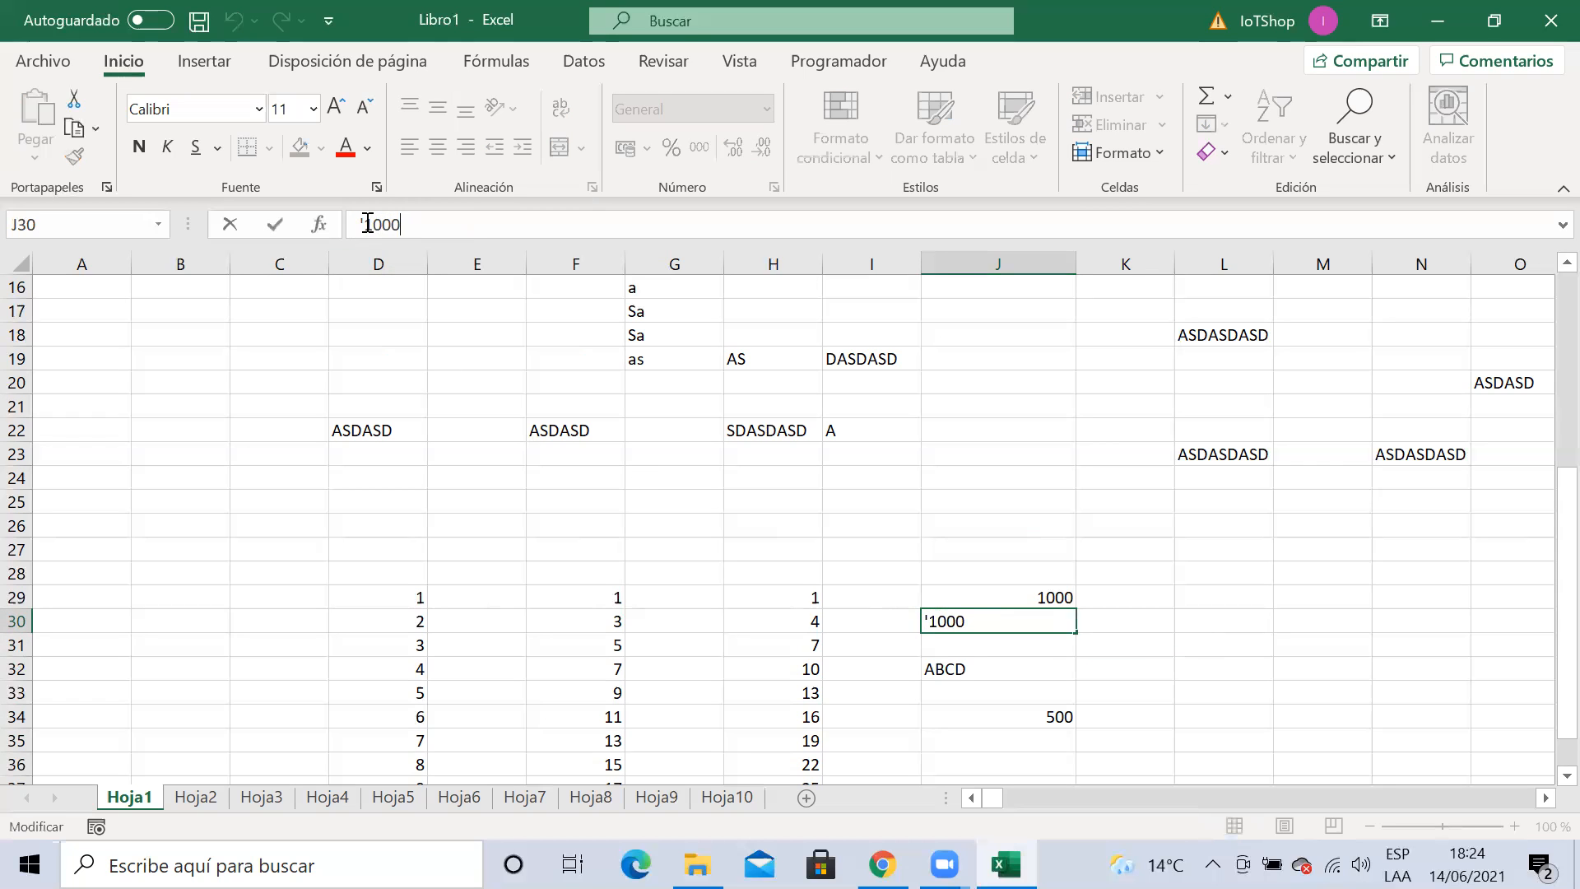
{"action": "left_click_drag", "start_coordinate": [363, 221], "coordinate": [357, 222]}
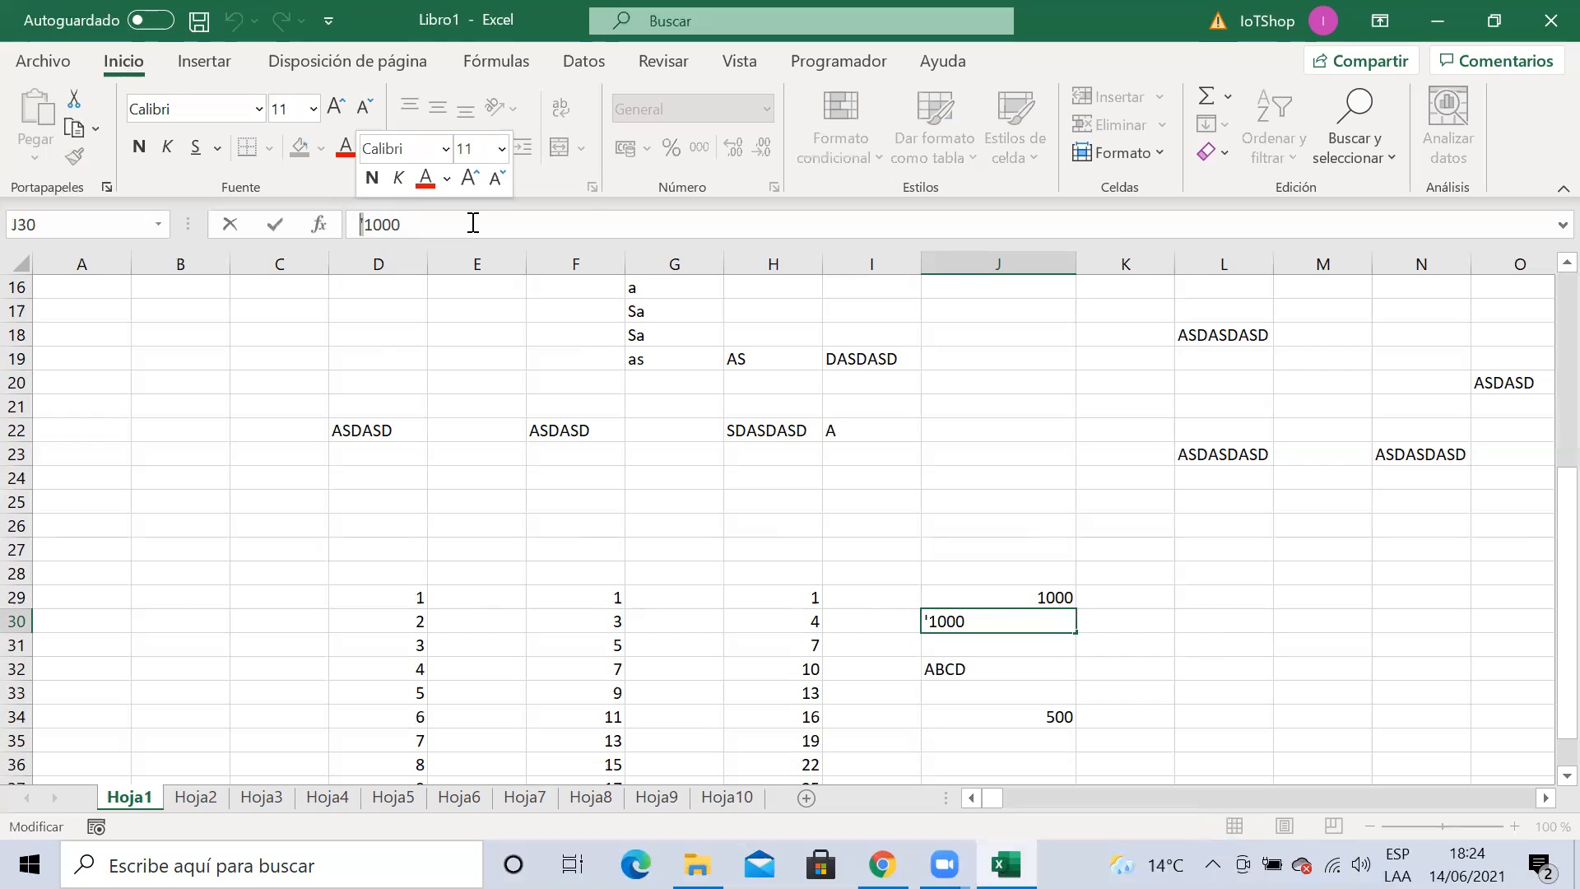
{"action": "left_click", "coordinate": [407, 224]}
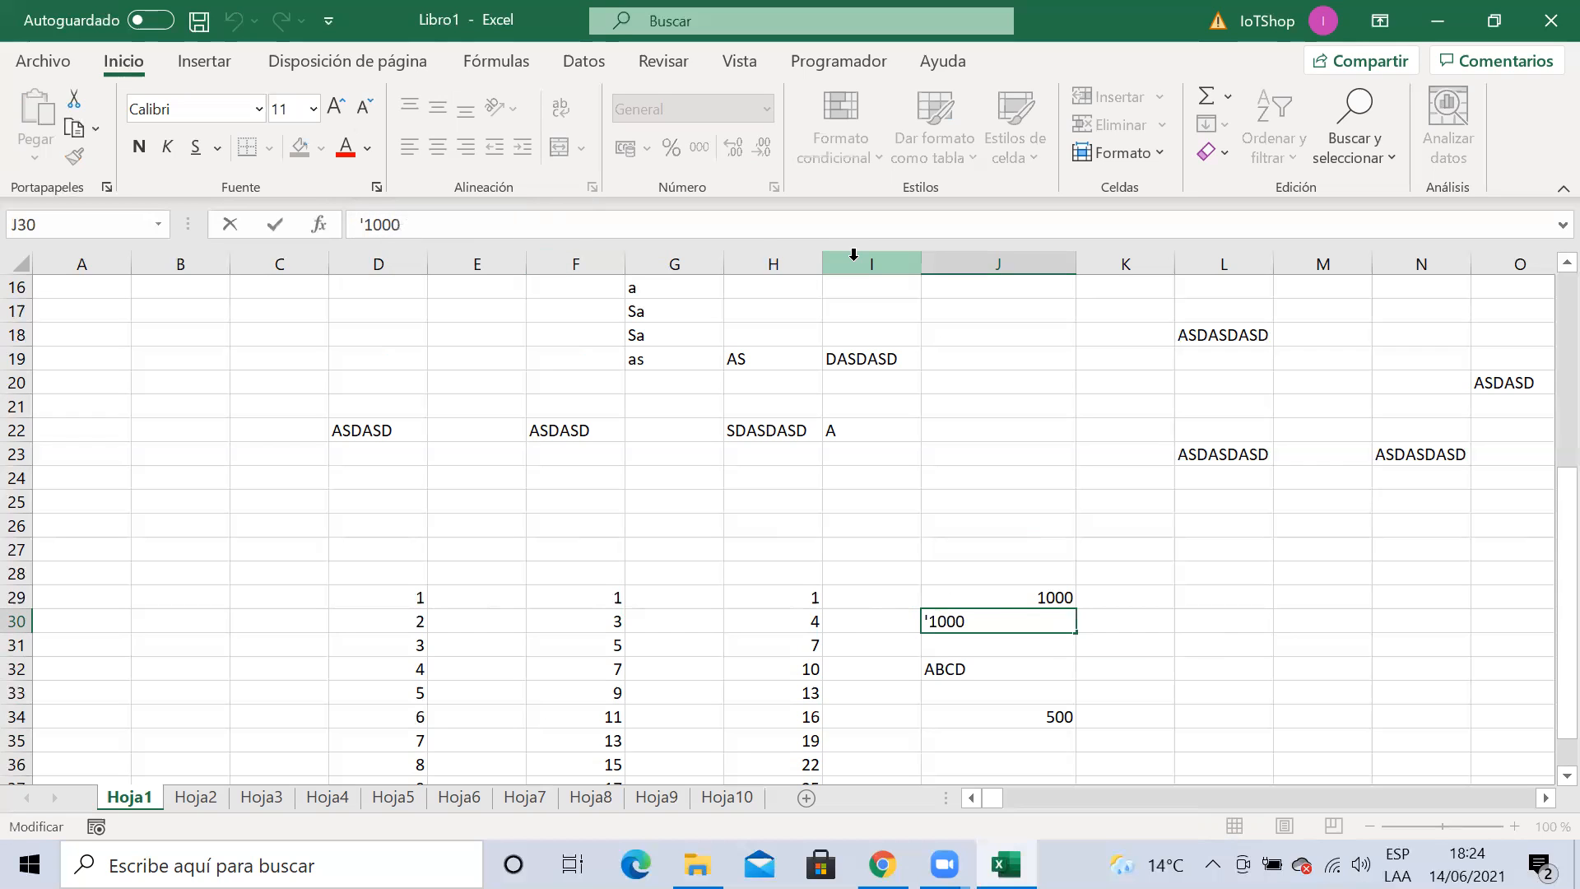
{"action": "key", "text": "Home"}
{"action": "key", "text": "Delete"}
{"action": "key", "text": "Return"}
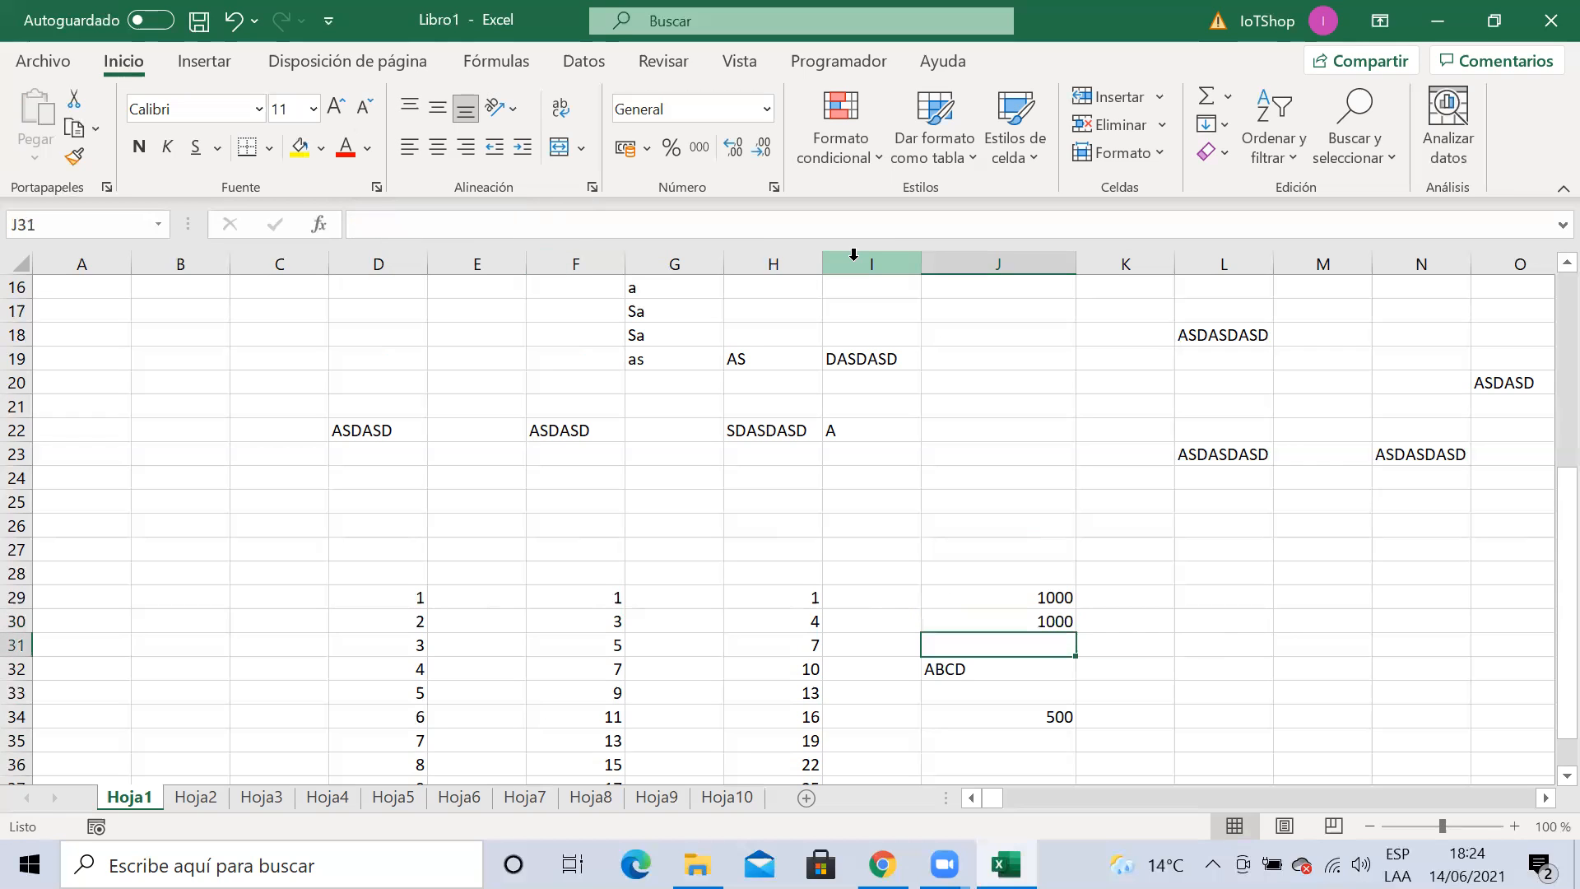
{"action": "left_click", "coordinate": [1140, 627]}
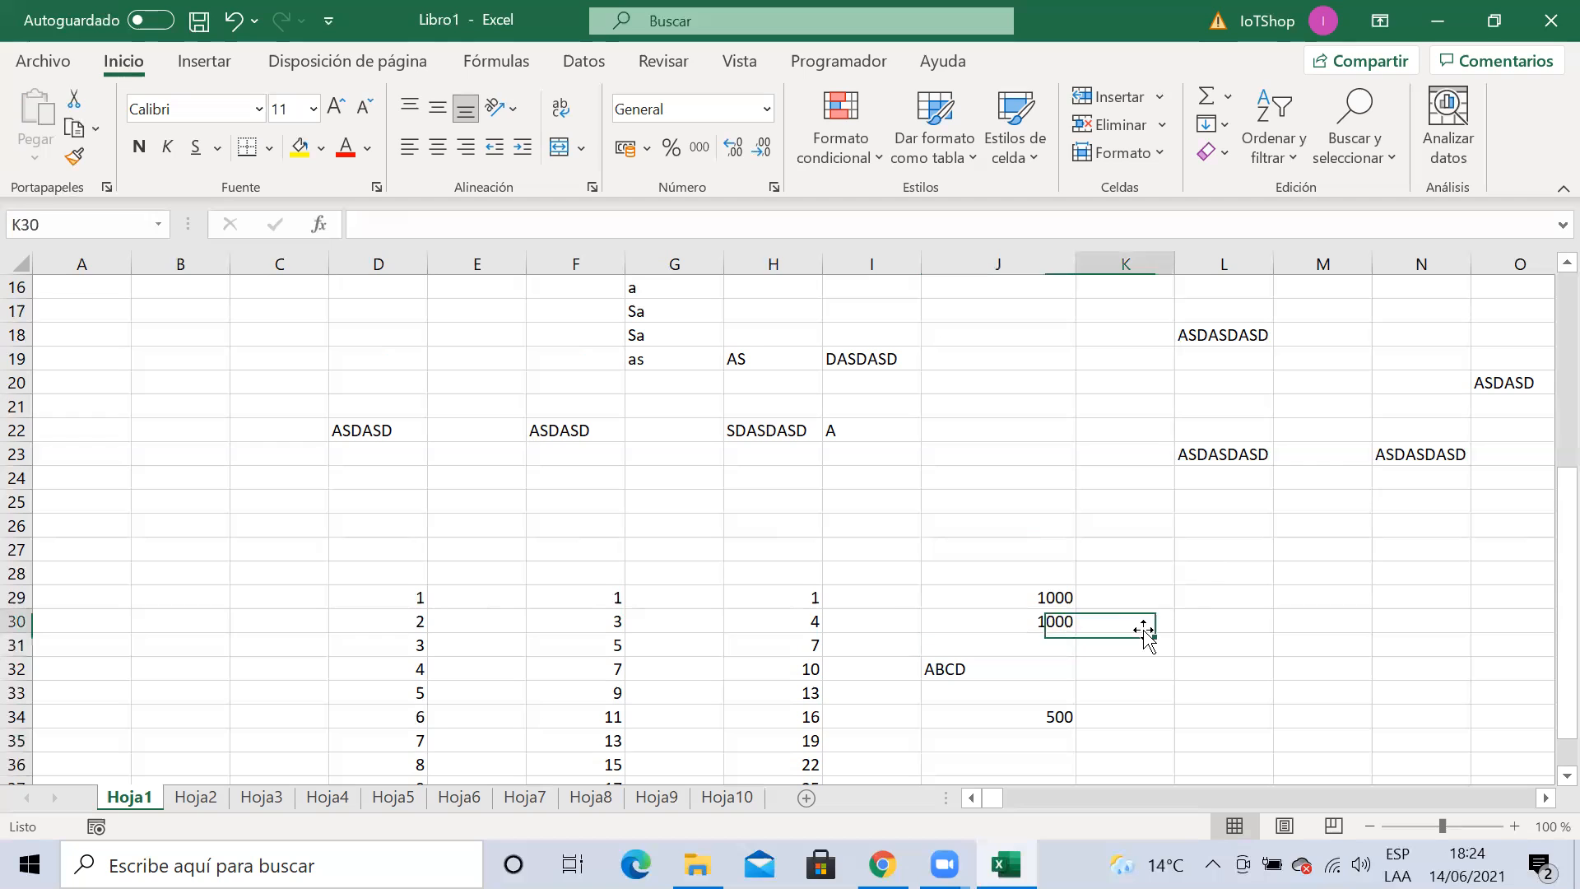
Put an apostrophe back in front of the 1000 in J30 so it is stored as text
{"action": "left_click", "coordinate": [1050, 621]}
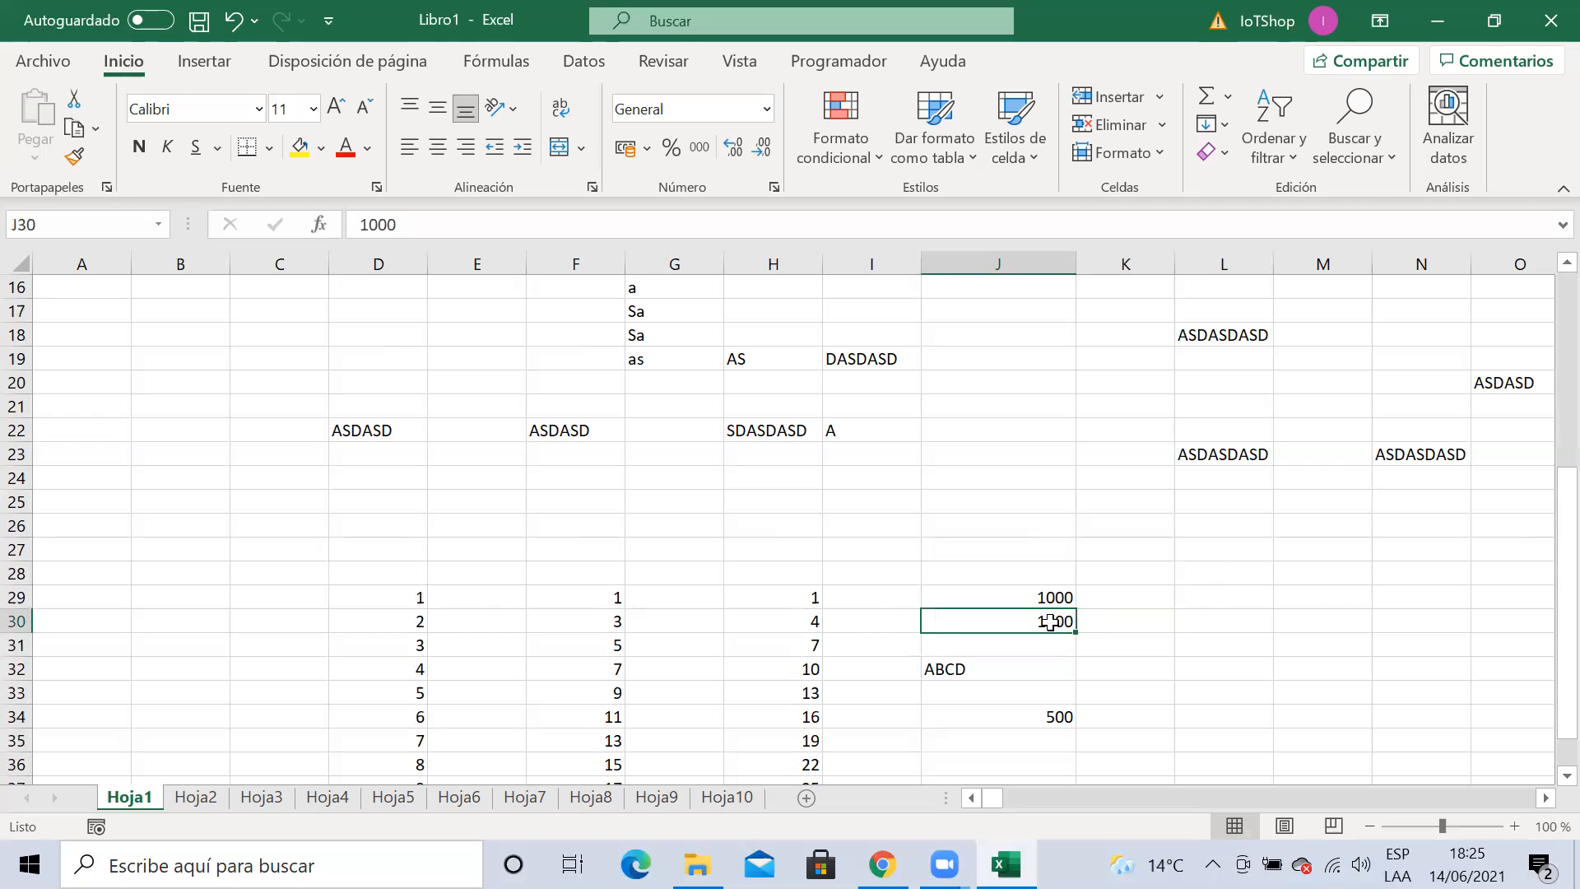
{"action": "left_click", "coordinate": [359, 224]}
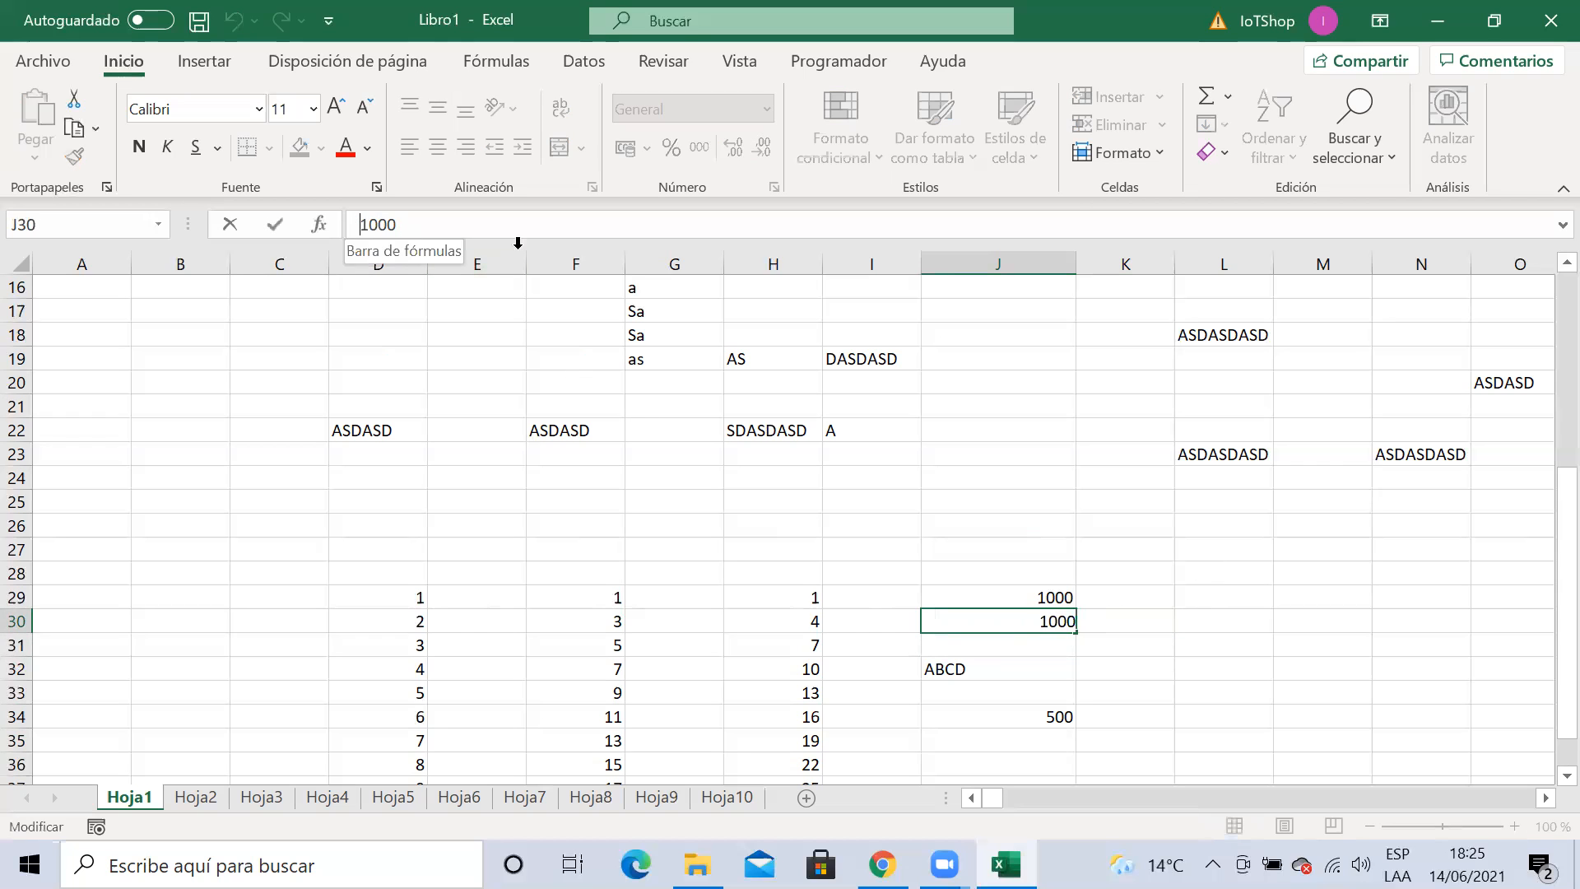
{"action": "type", "text": "'"}
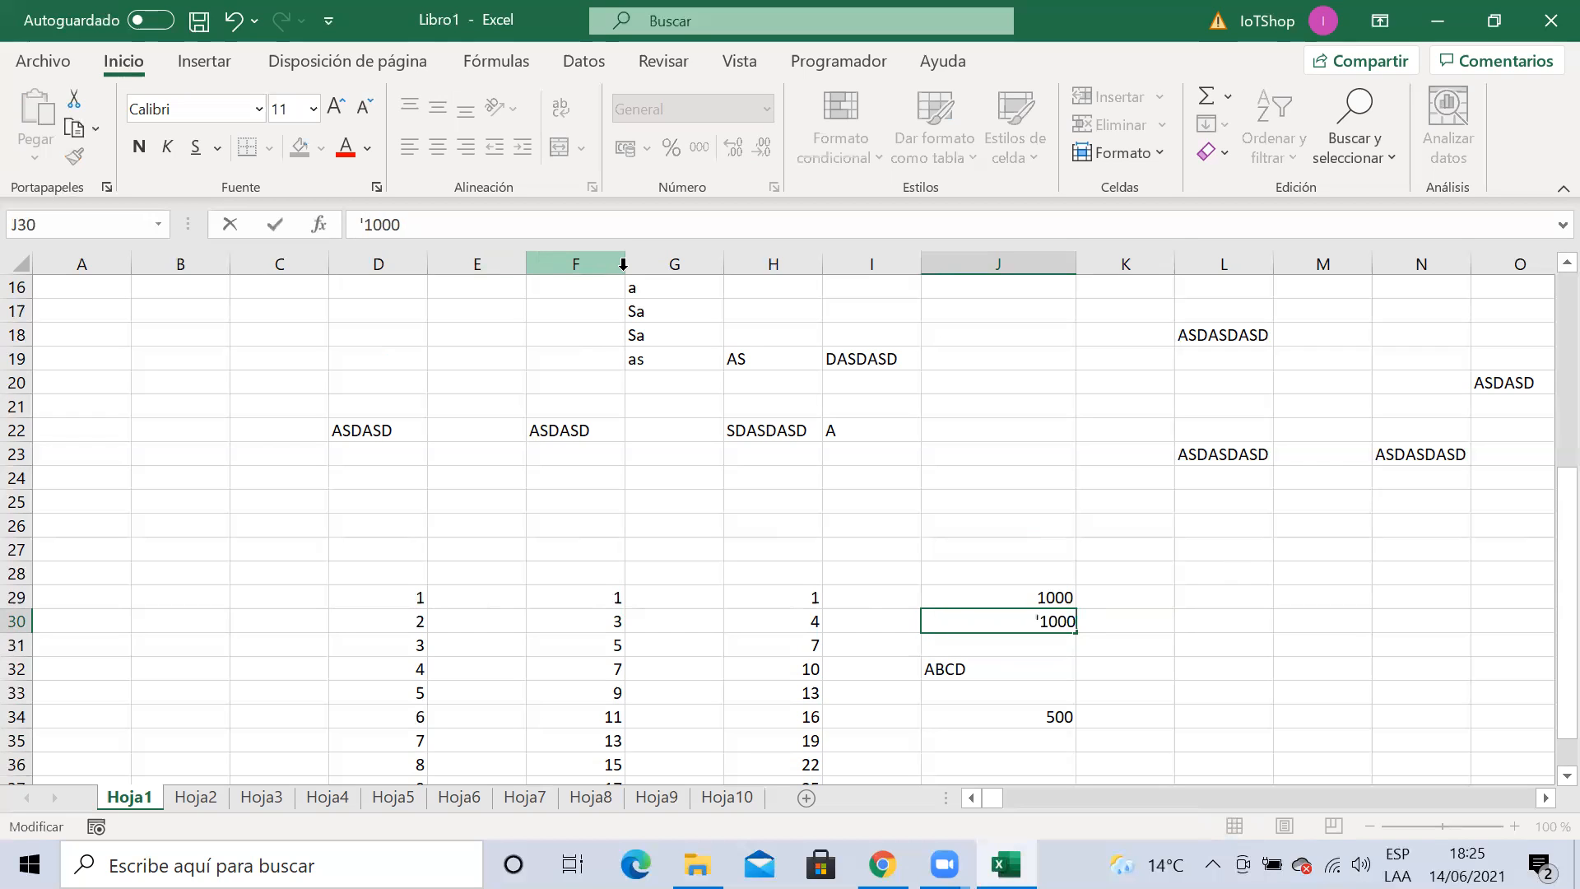
{"action": "key", "text": "Return"}
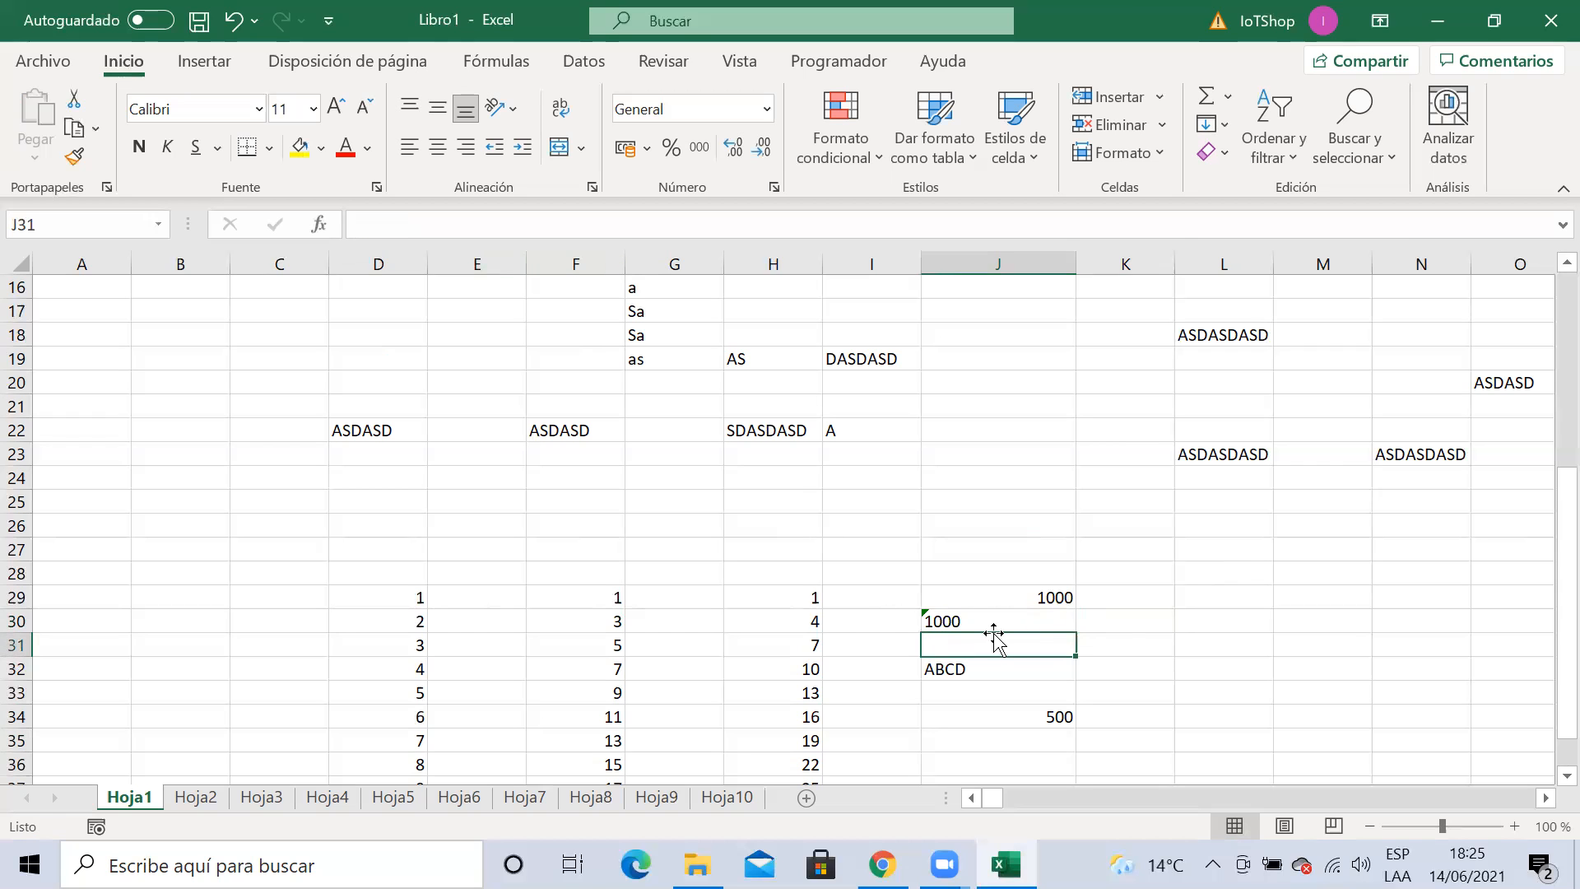
{"action": "left_click", "coordinate": [1103, 620]}
{"action": "left_click", "coordinate": [1025, 622]}
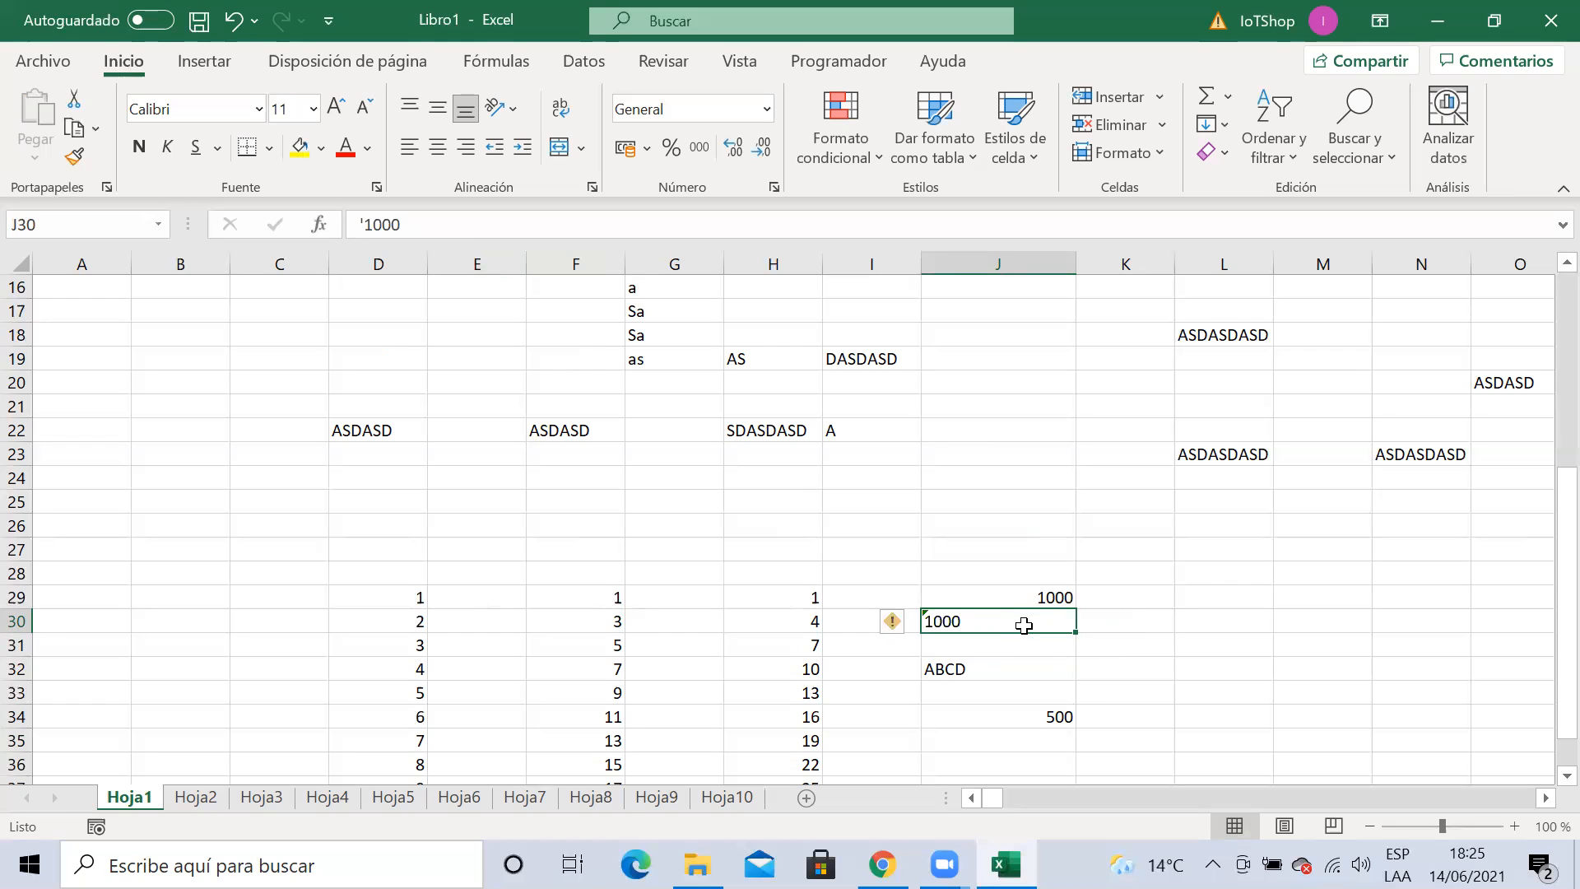
{"action": "left_click", "coordinate": [1223, 631]}
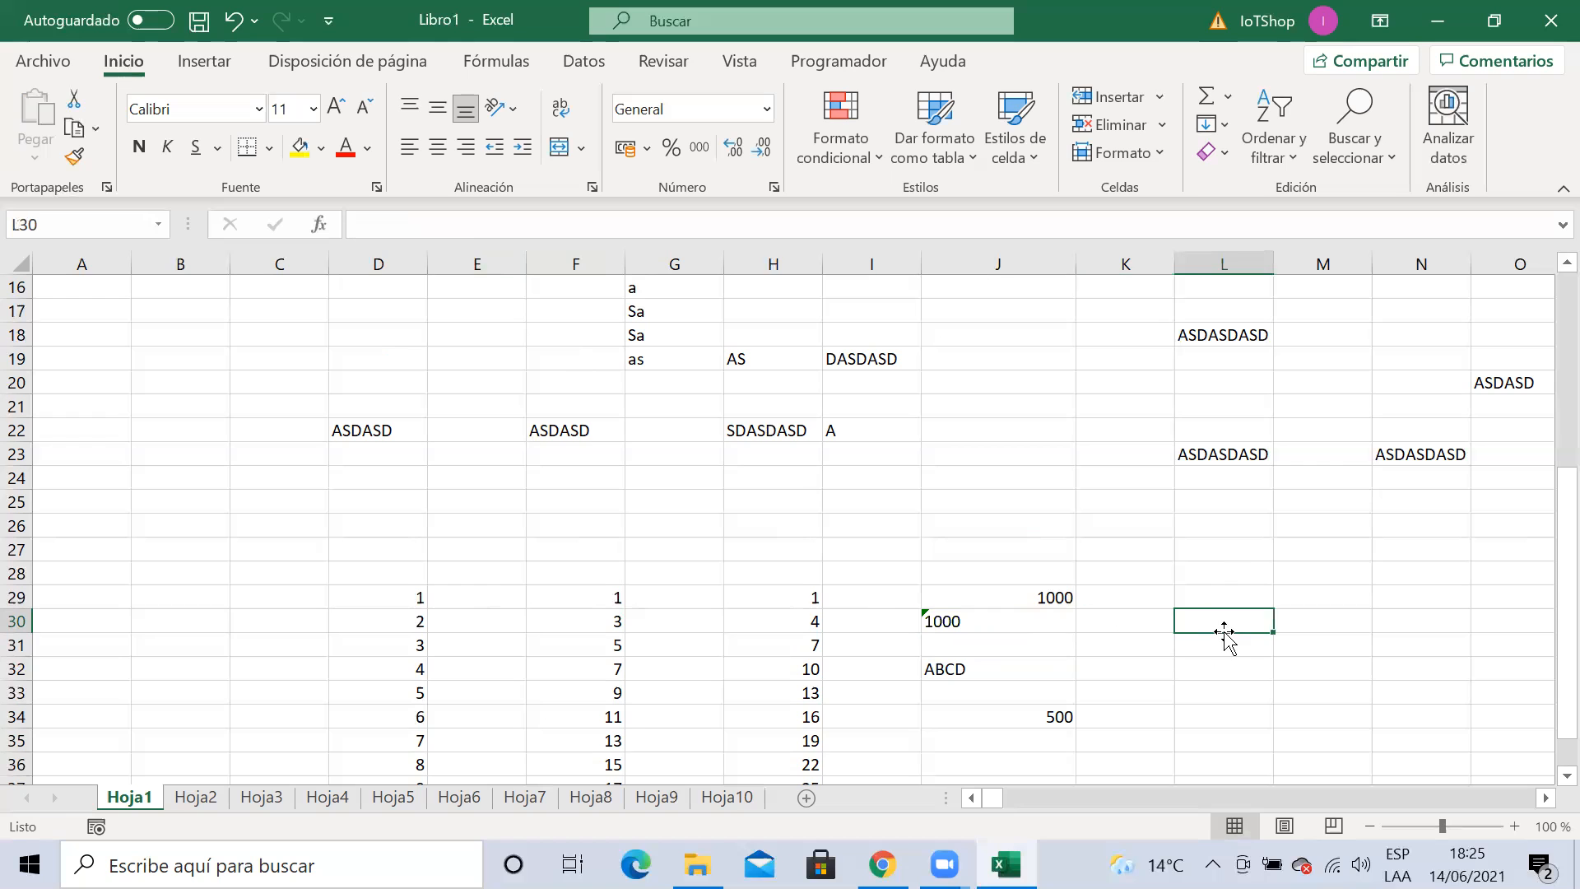
{"action": "left_click", "coordinate": [1146, 623]}
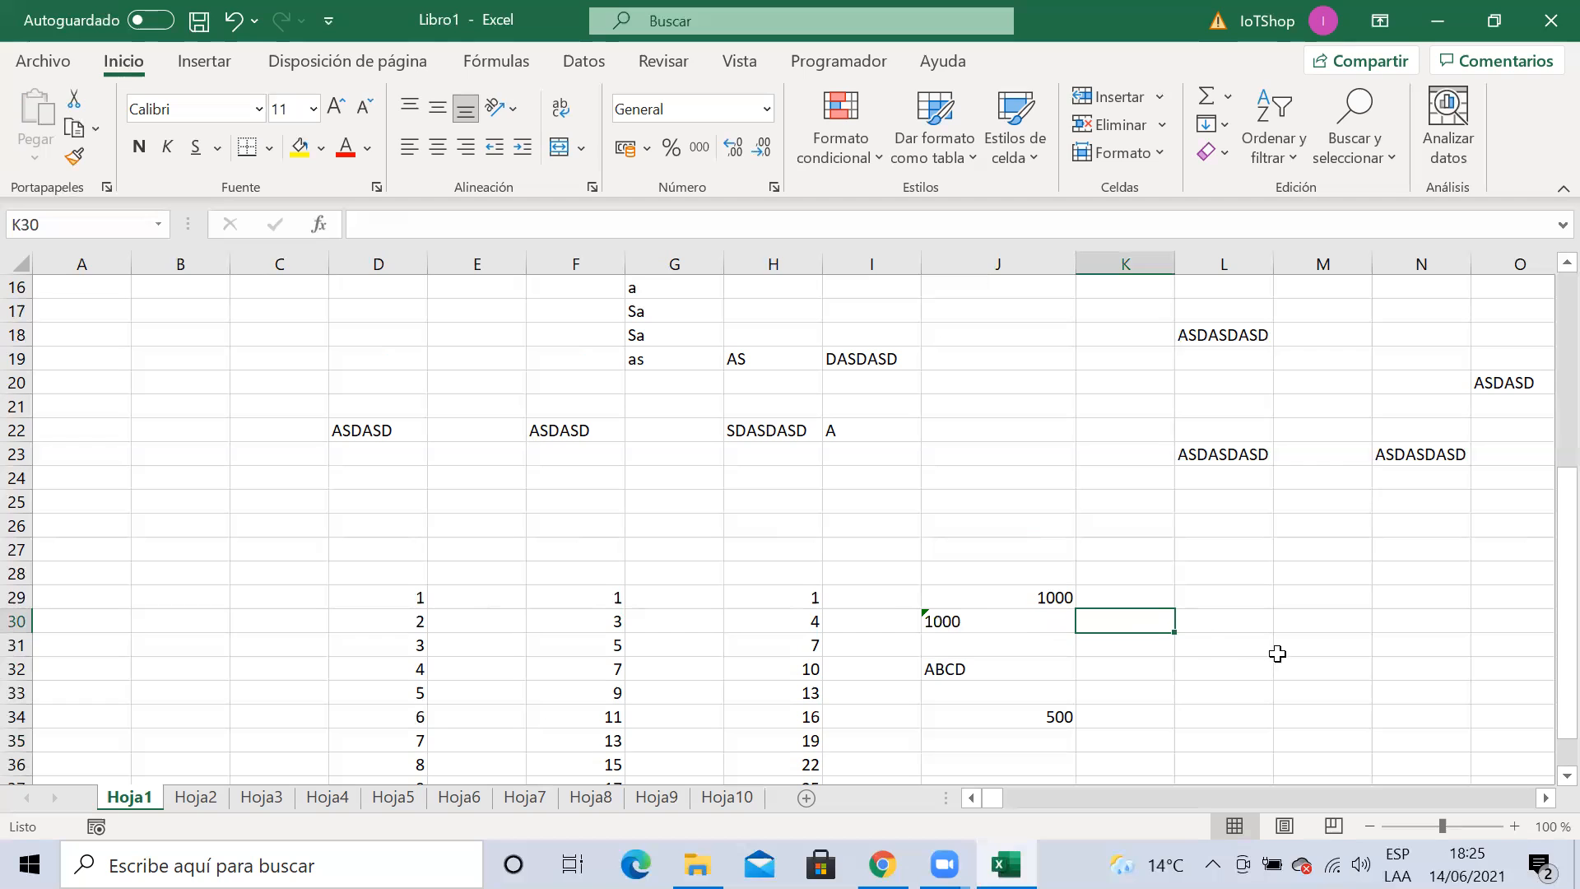
{"action": "left_click", "coordinate": [1321, 600]}
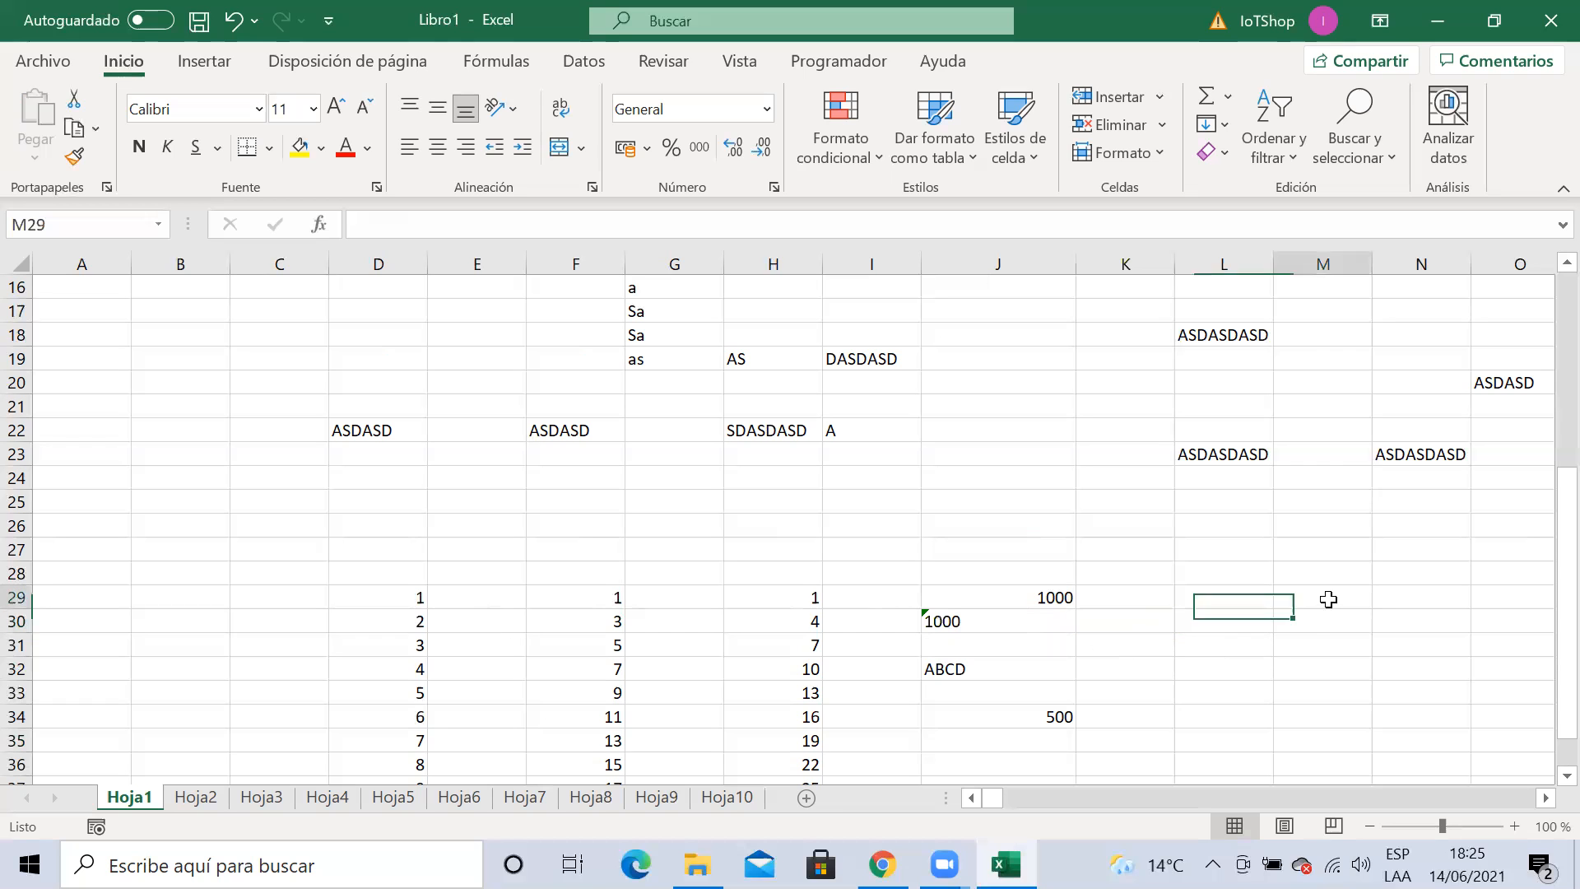
{"action": "left_click", "coordinate": [1216, 600]}
{"action": "left_click", "coordinate": [1137, 600]}
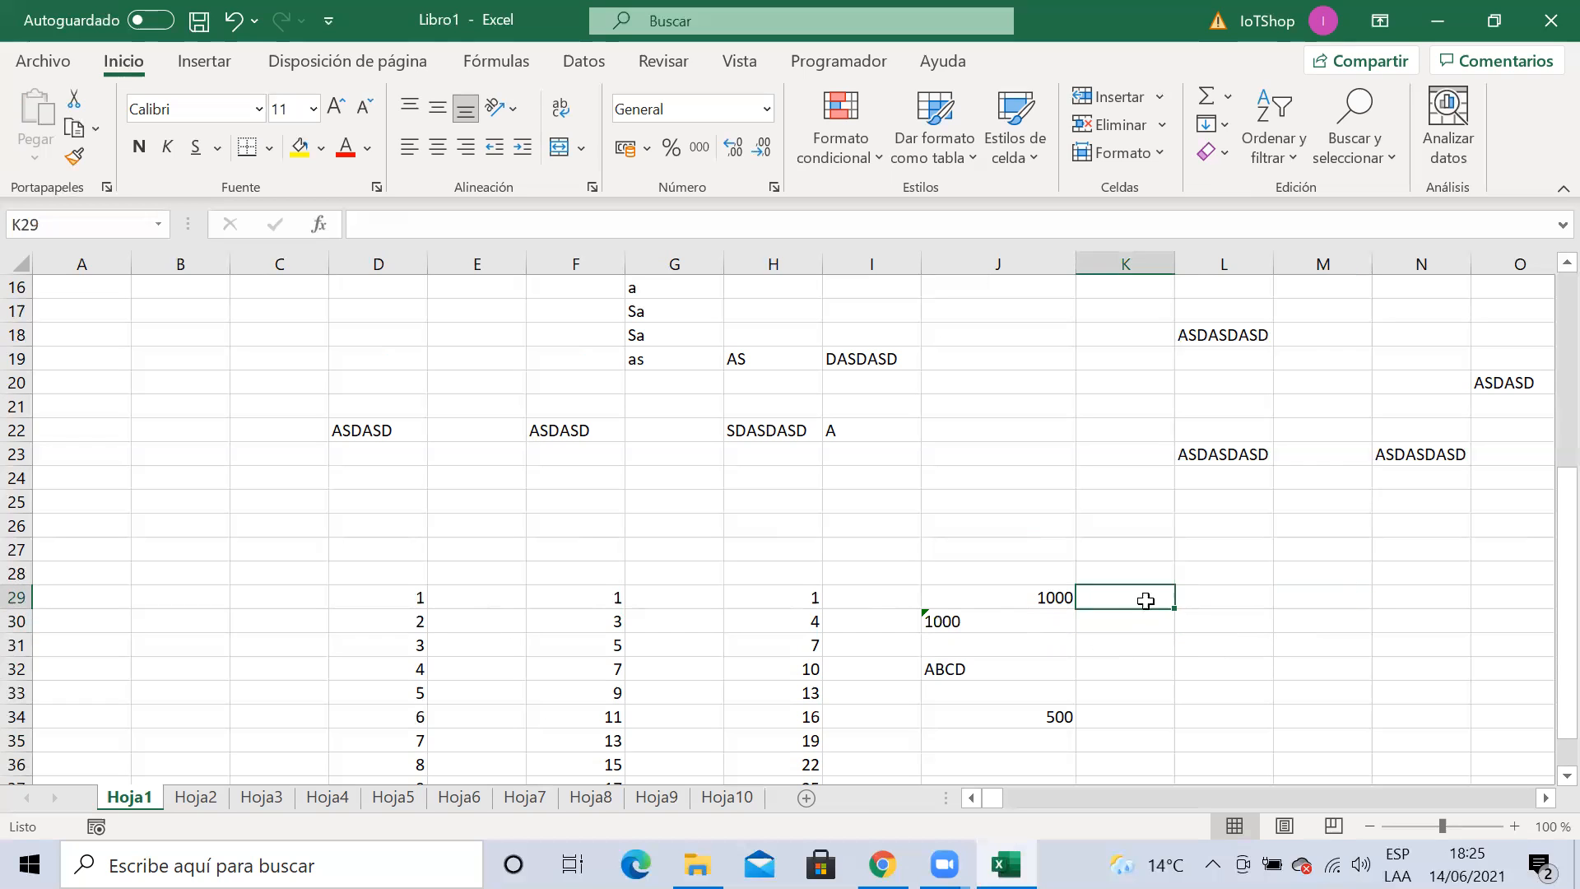
{"action": "left_click", "coordinate": [1332, 600]}
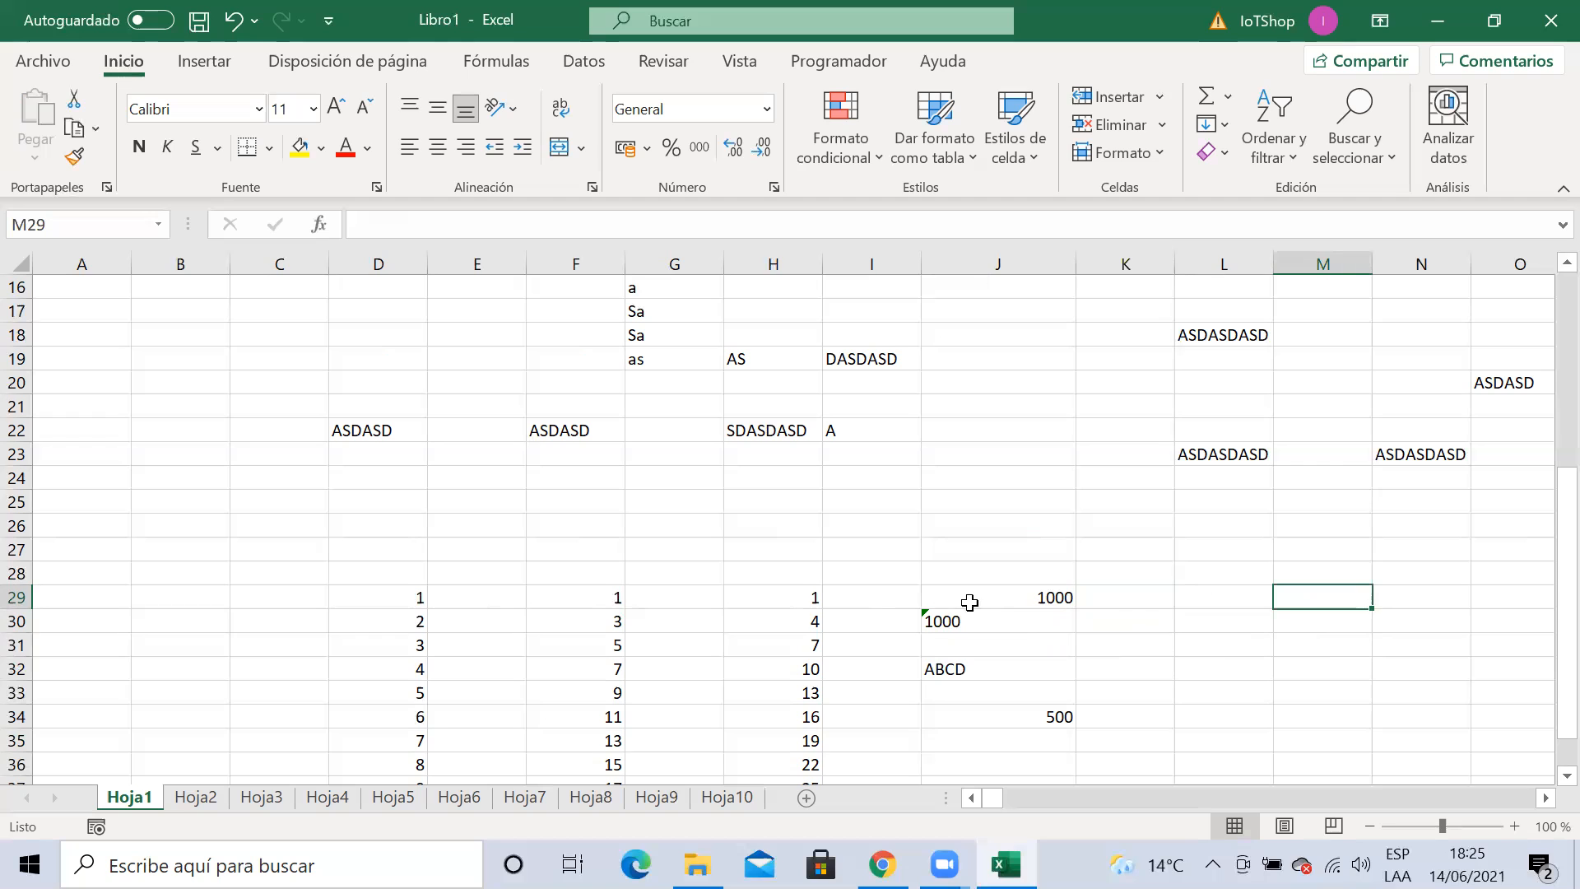
Copy the formatting of the numeric 1000 in J29 onto the text entry in J30 with Format Painter
{"action": "left_click", "coordinate": [1010, 597]}
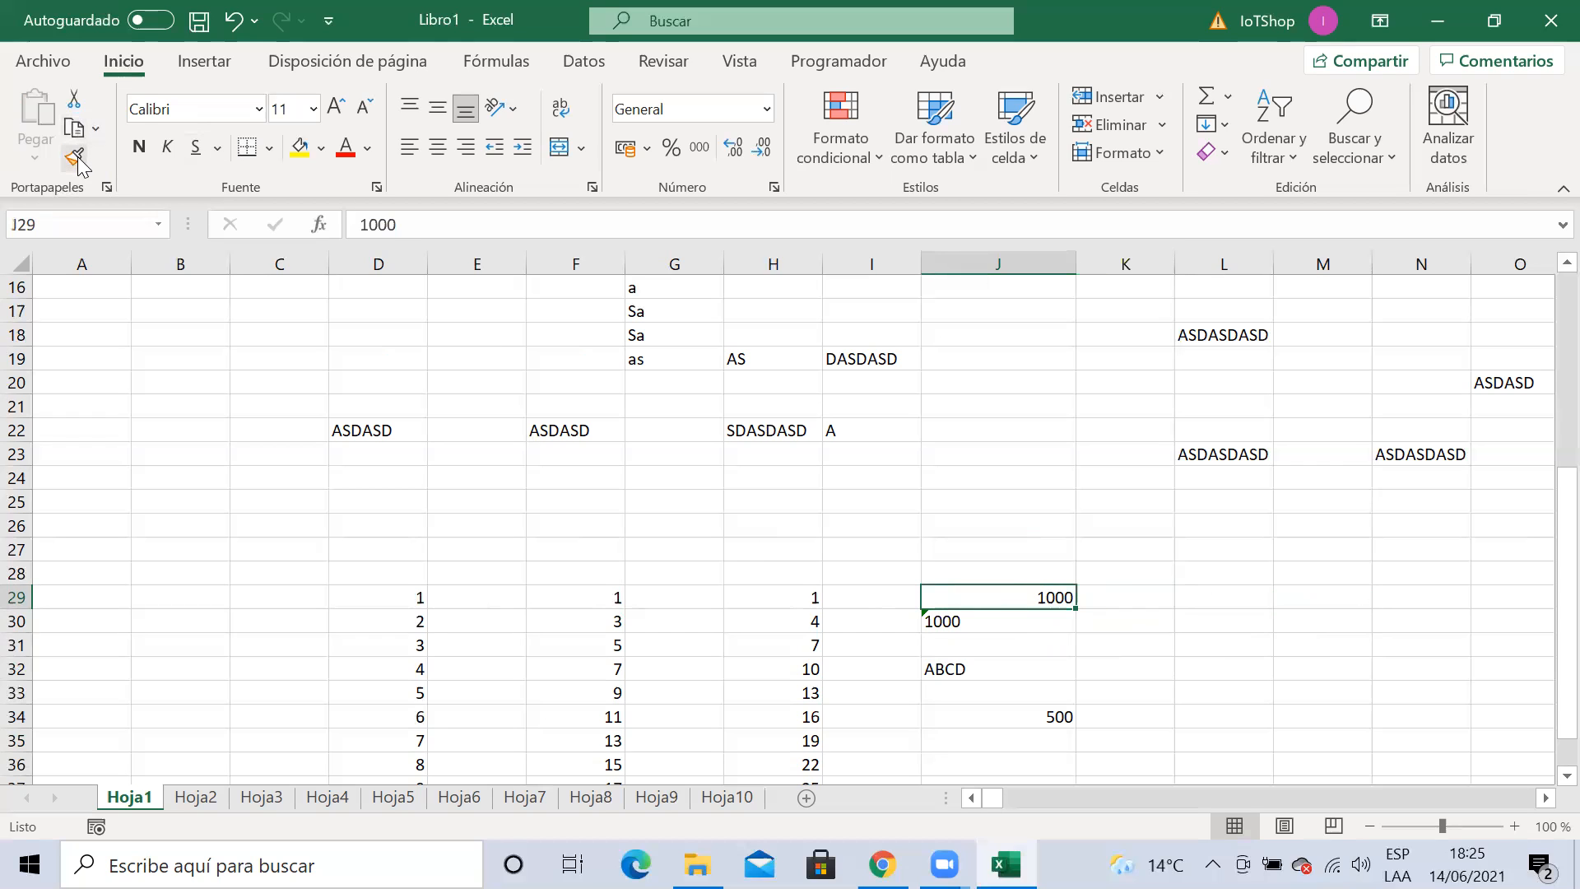
{"action": "left_click", "coordinate": [79, 160]}
{"action": "left_click", "coordinate": [1123, 596]}
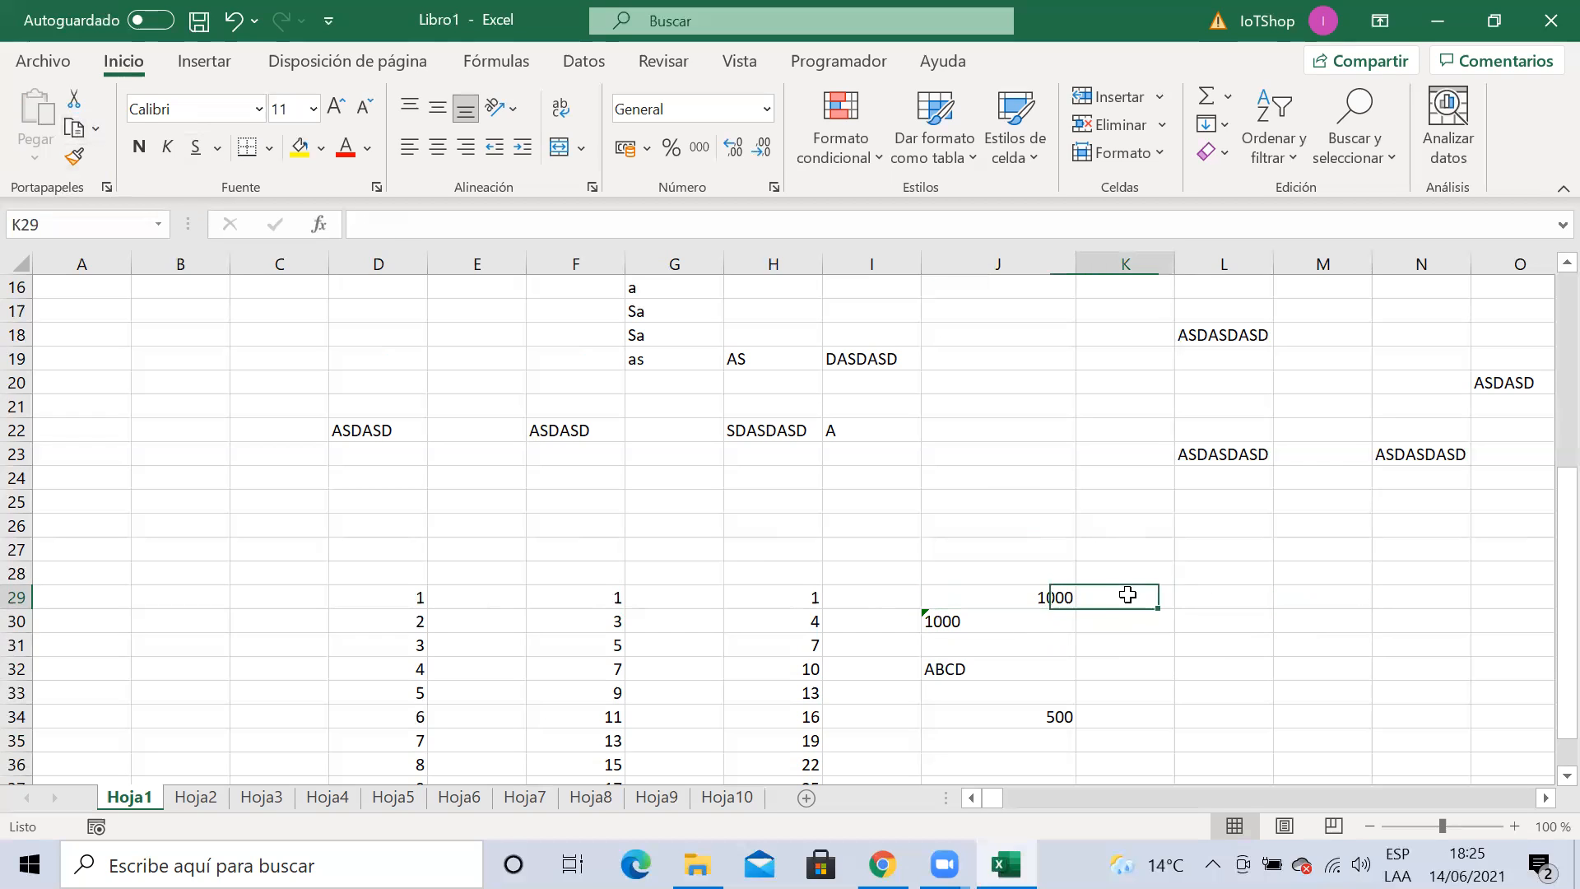
{"action": "left_click", "coordinate": [1037, 599]}
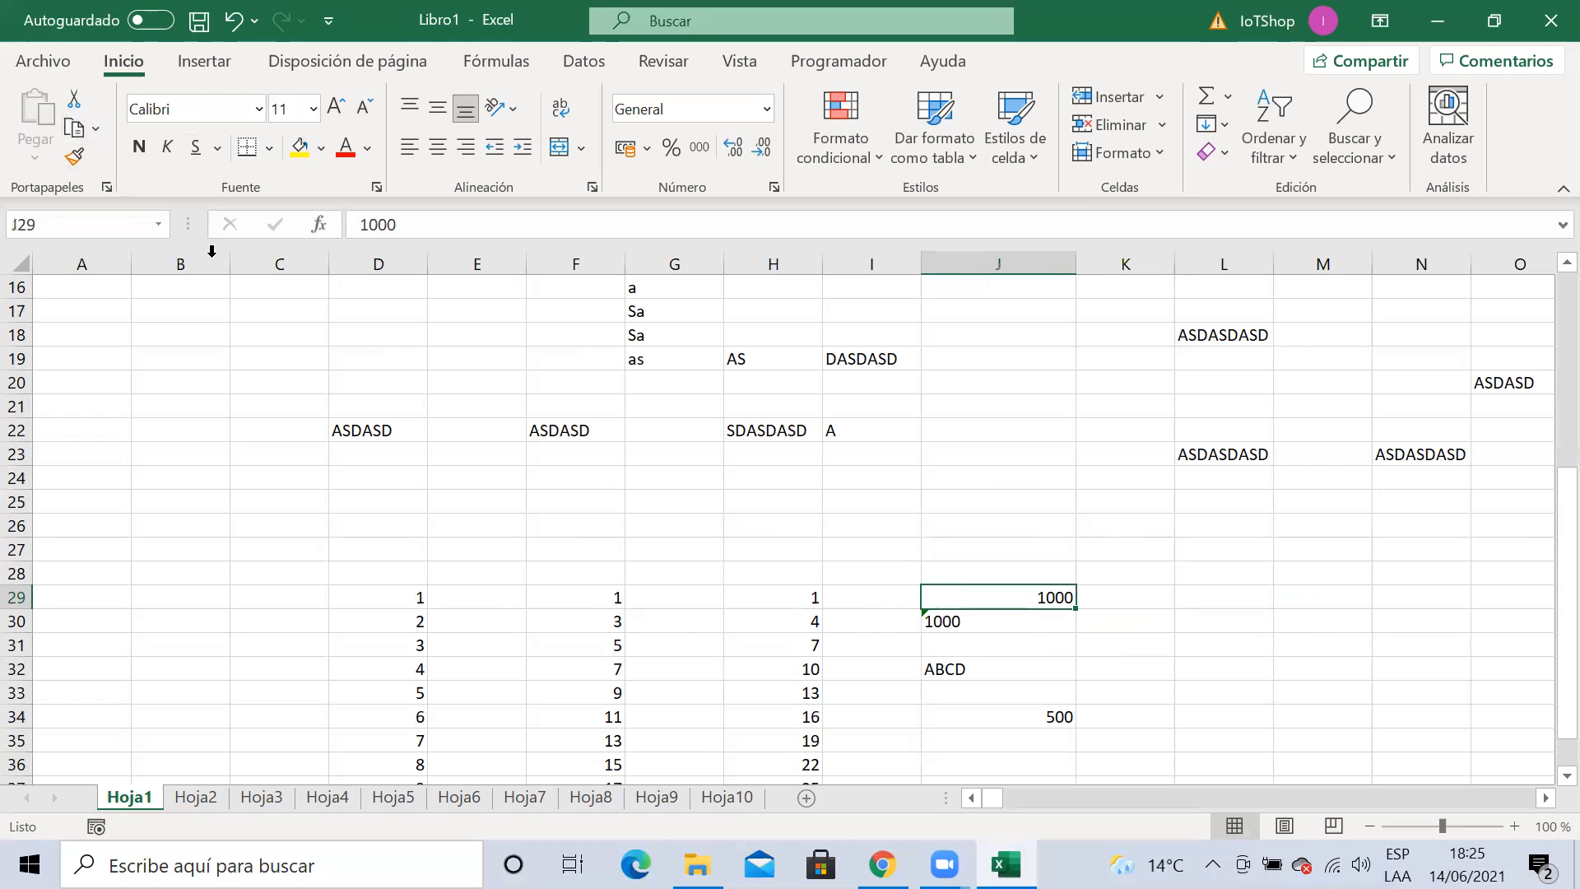
{"action": "left_click", "coordinate": [72, 158]}
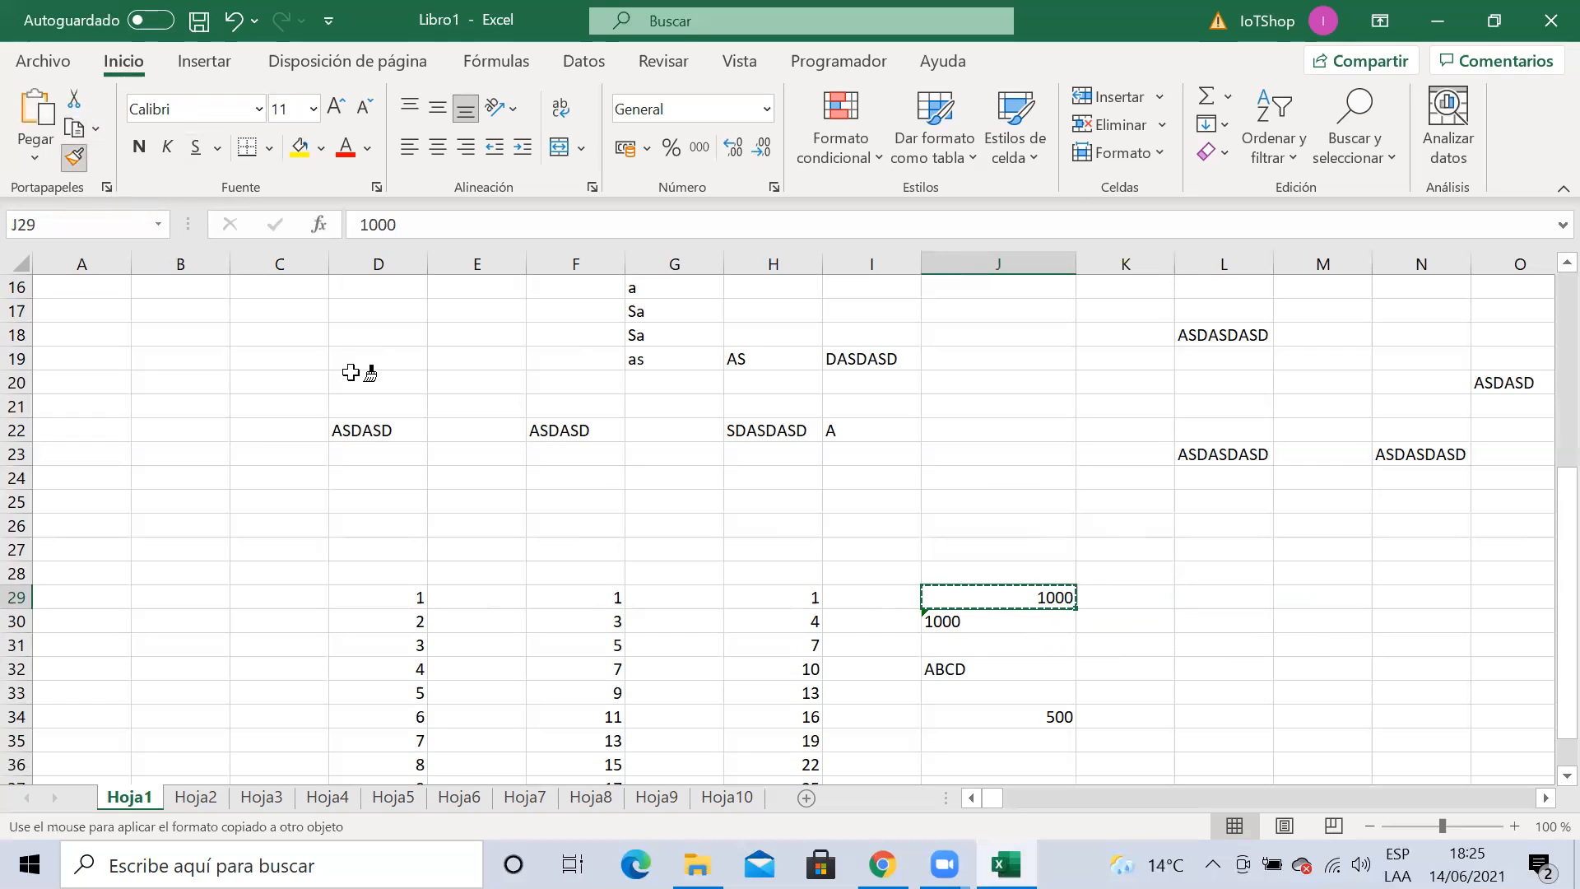
{"action": "left_click", "coordinate": [944, 622]}
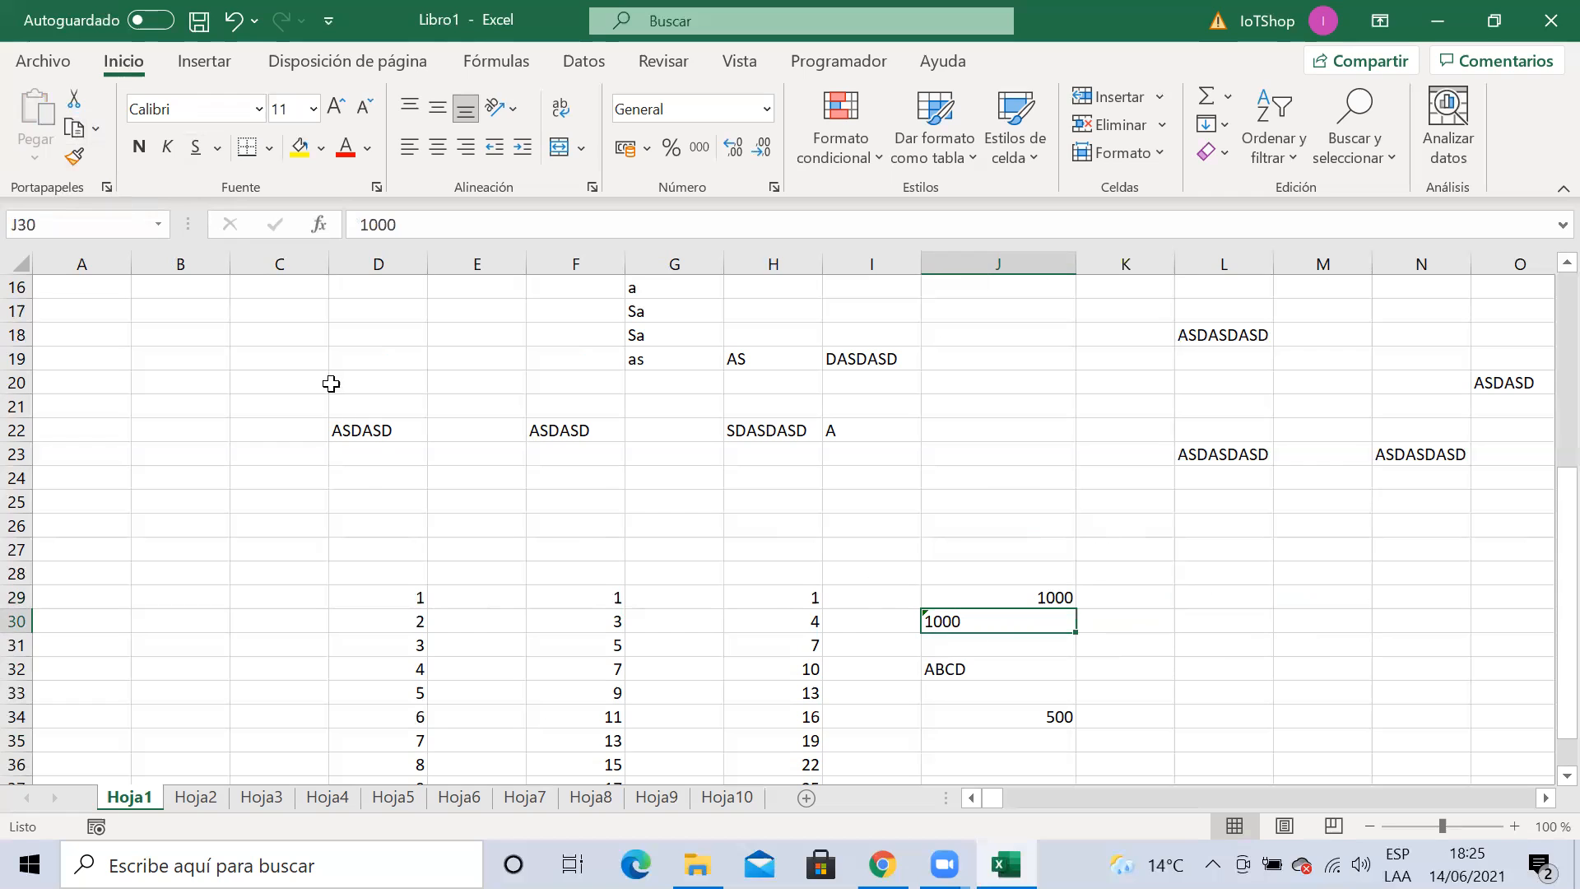
{"action": "left_click", "coordinate": [1176, 640]}
{"action": "left_click", "coordinate": [955, 618]}
Reapply J29's formatting to J30 with Format Painter and recheck the content of J30
{"action": "left_click", "coordinate": [1048, 594]}
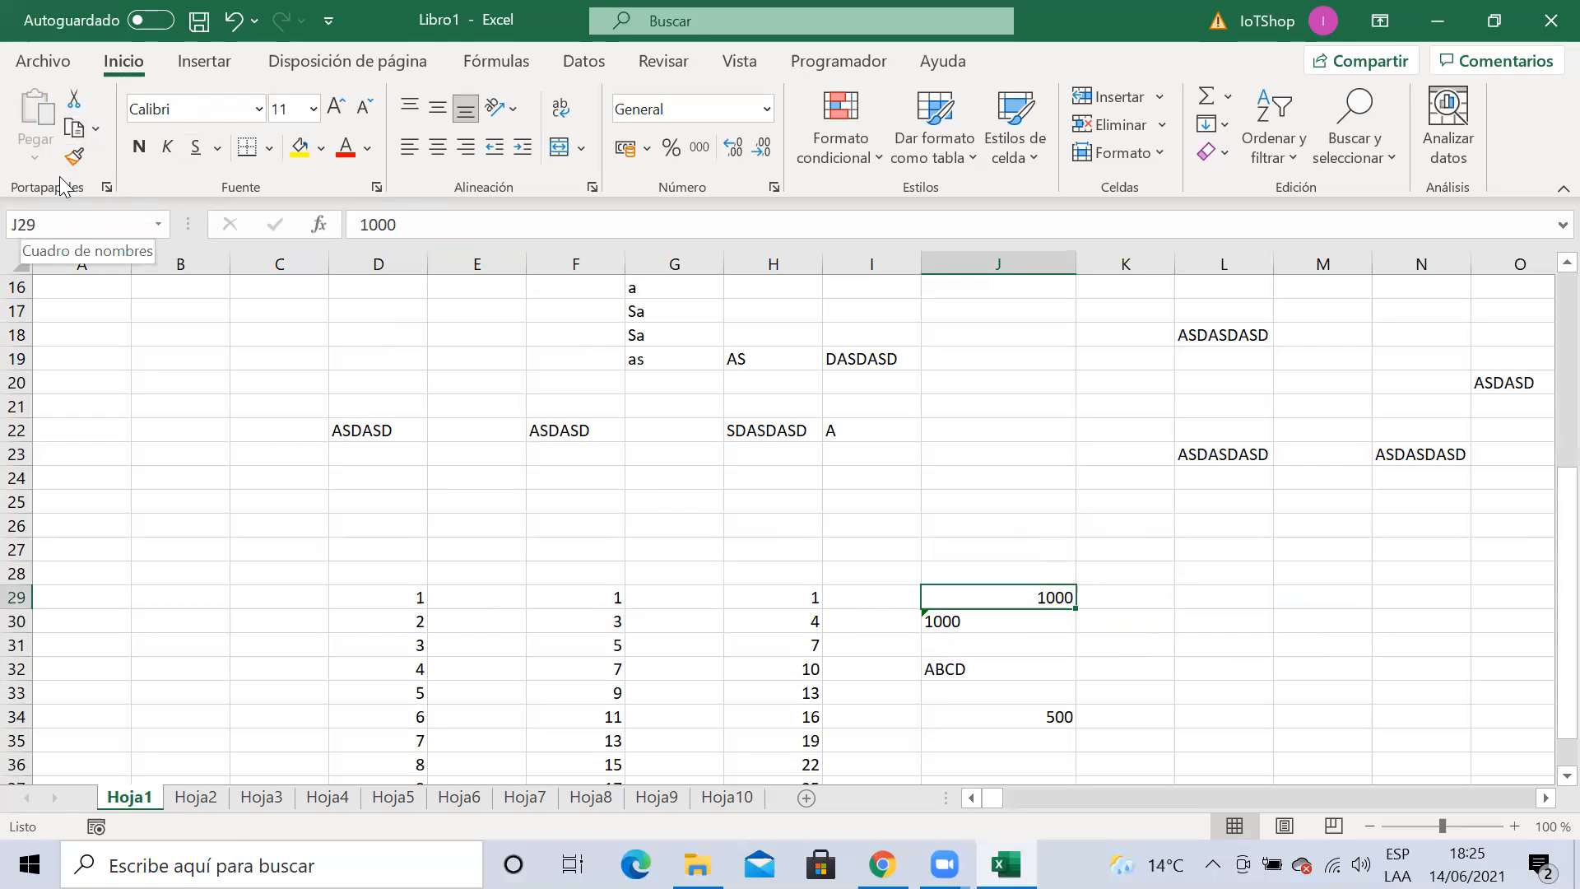
{"action": "left_click", "coordinate": [75, 157]}
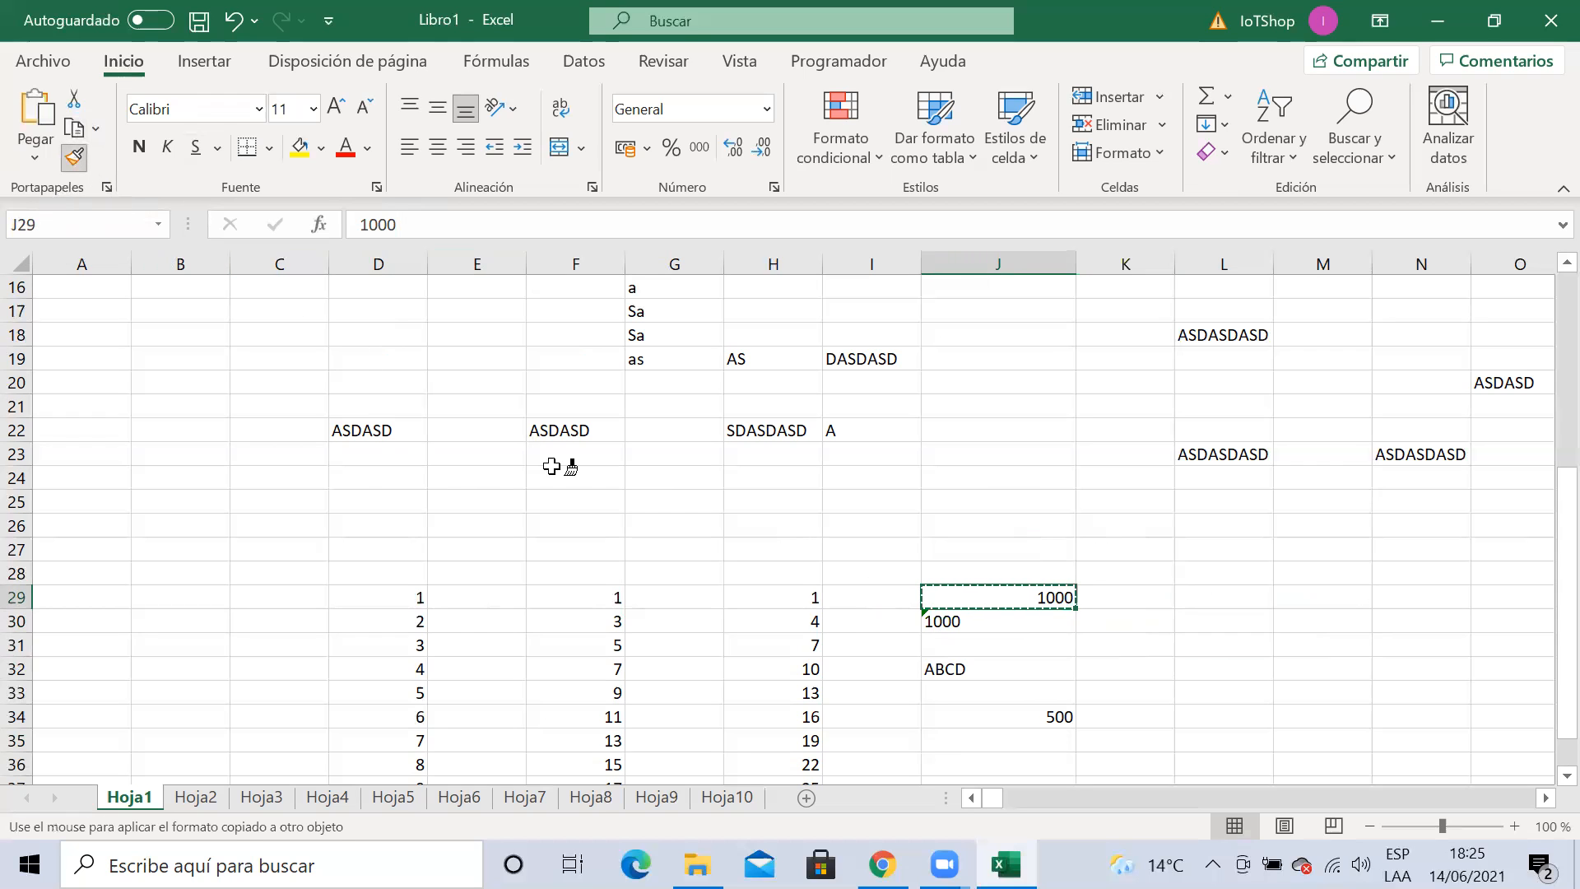
{"action": "left_click", "coordinate": [997, 620]}
{"action": "left_click", "coordinate": [1223, 629]}
{"action": "left_click", "coordinate": [1021, 628]}
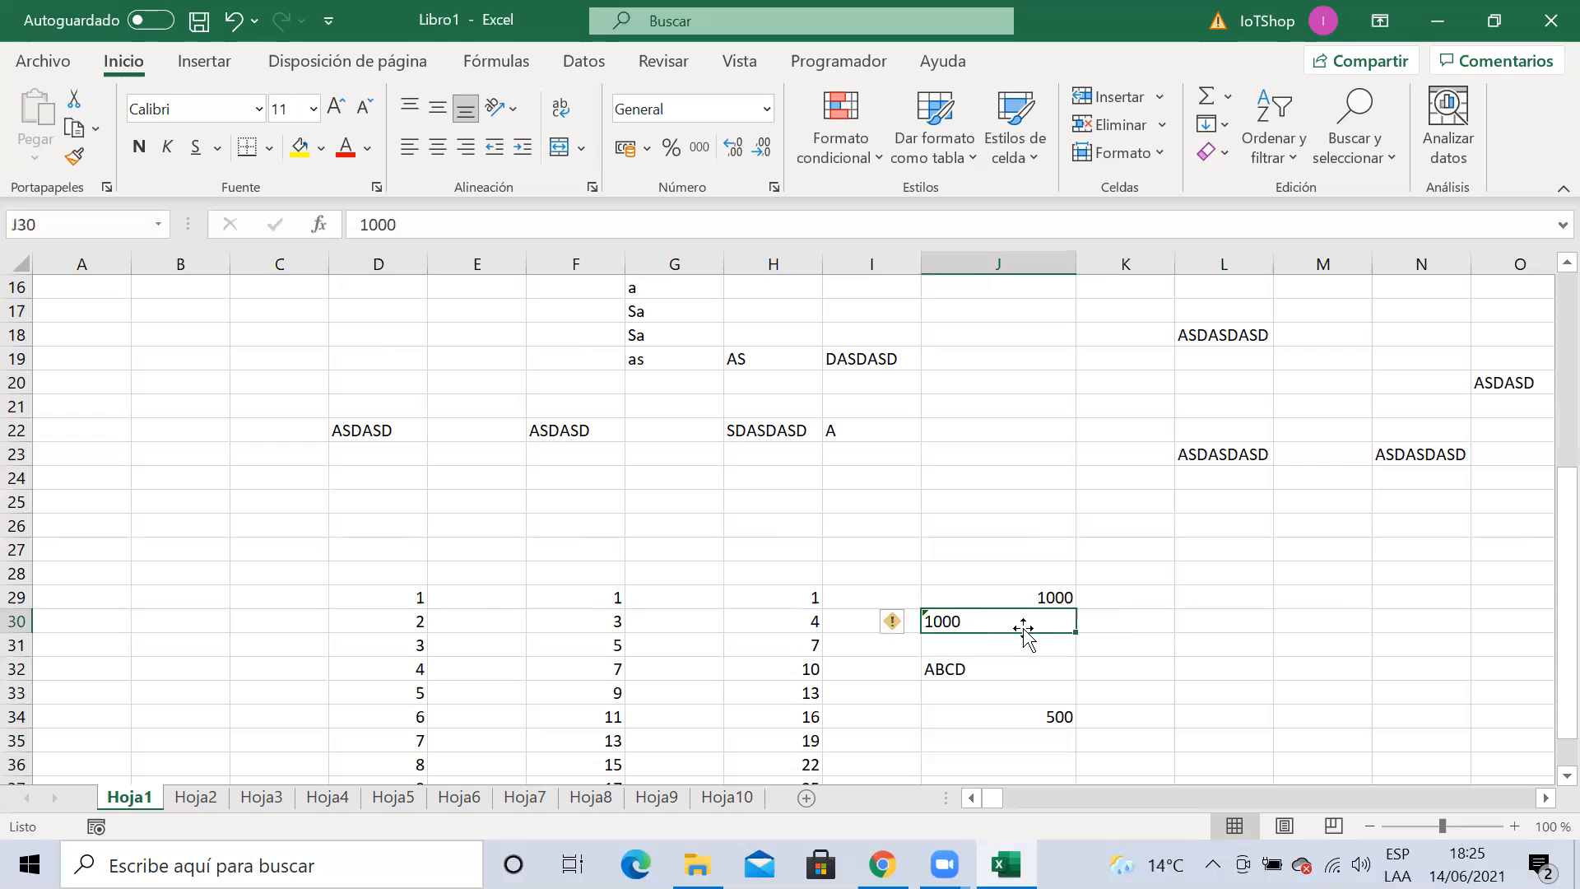
{"action": "left_click", "coordinate": [1252, 635]}
Compare the text in J32 with the 1000 entry in J30
{"action": "left_click", "coordinate": [950, 664]}
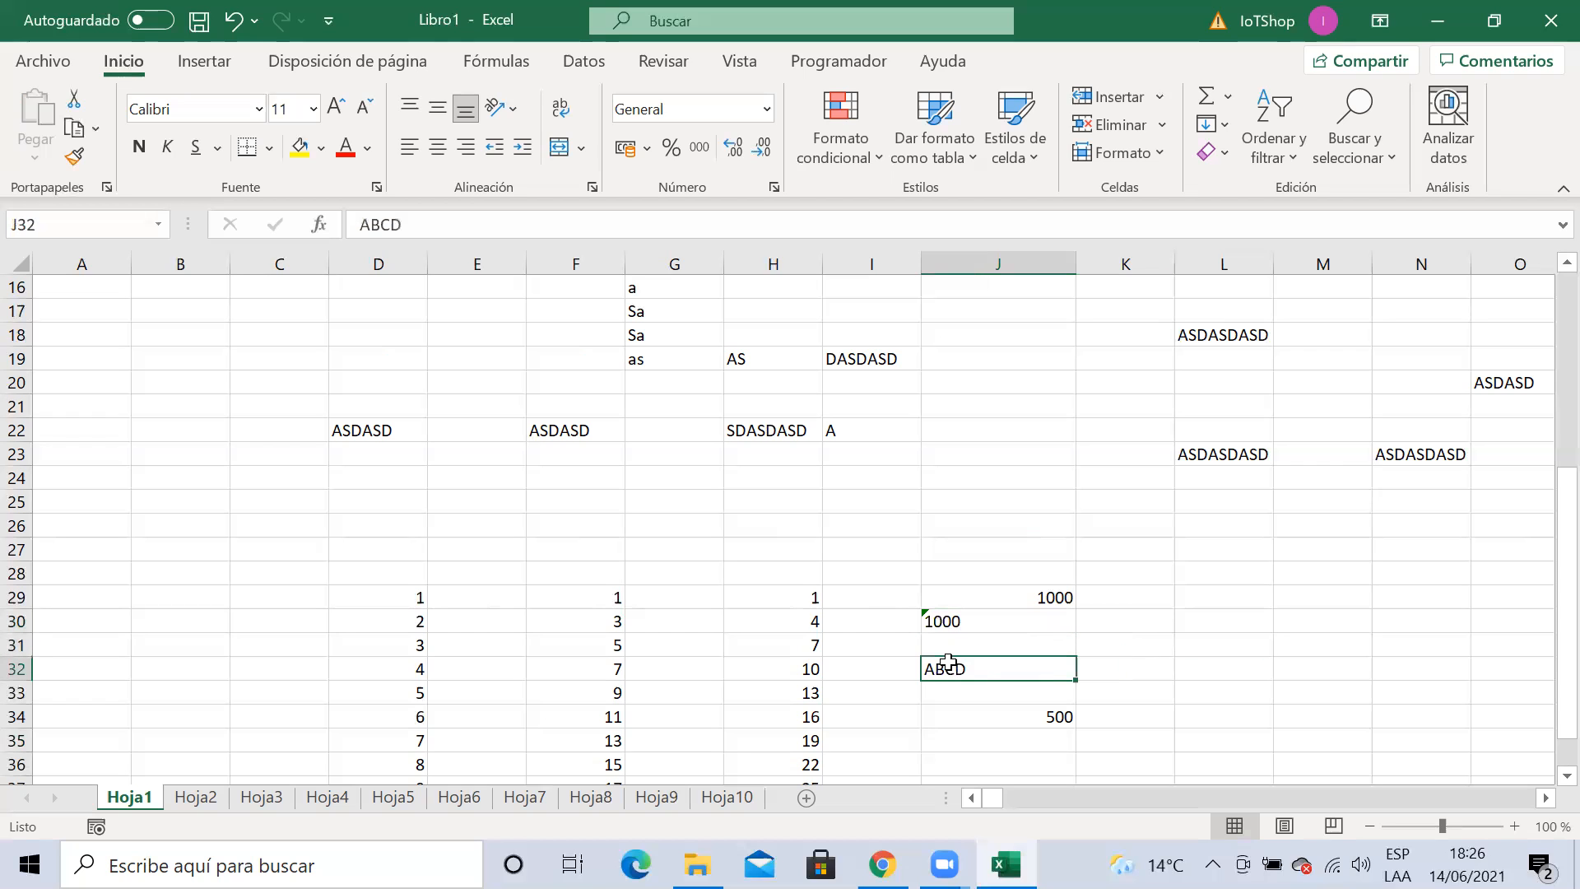
{"action": "left_click", "coordinate": [984, 624]}
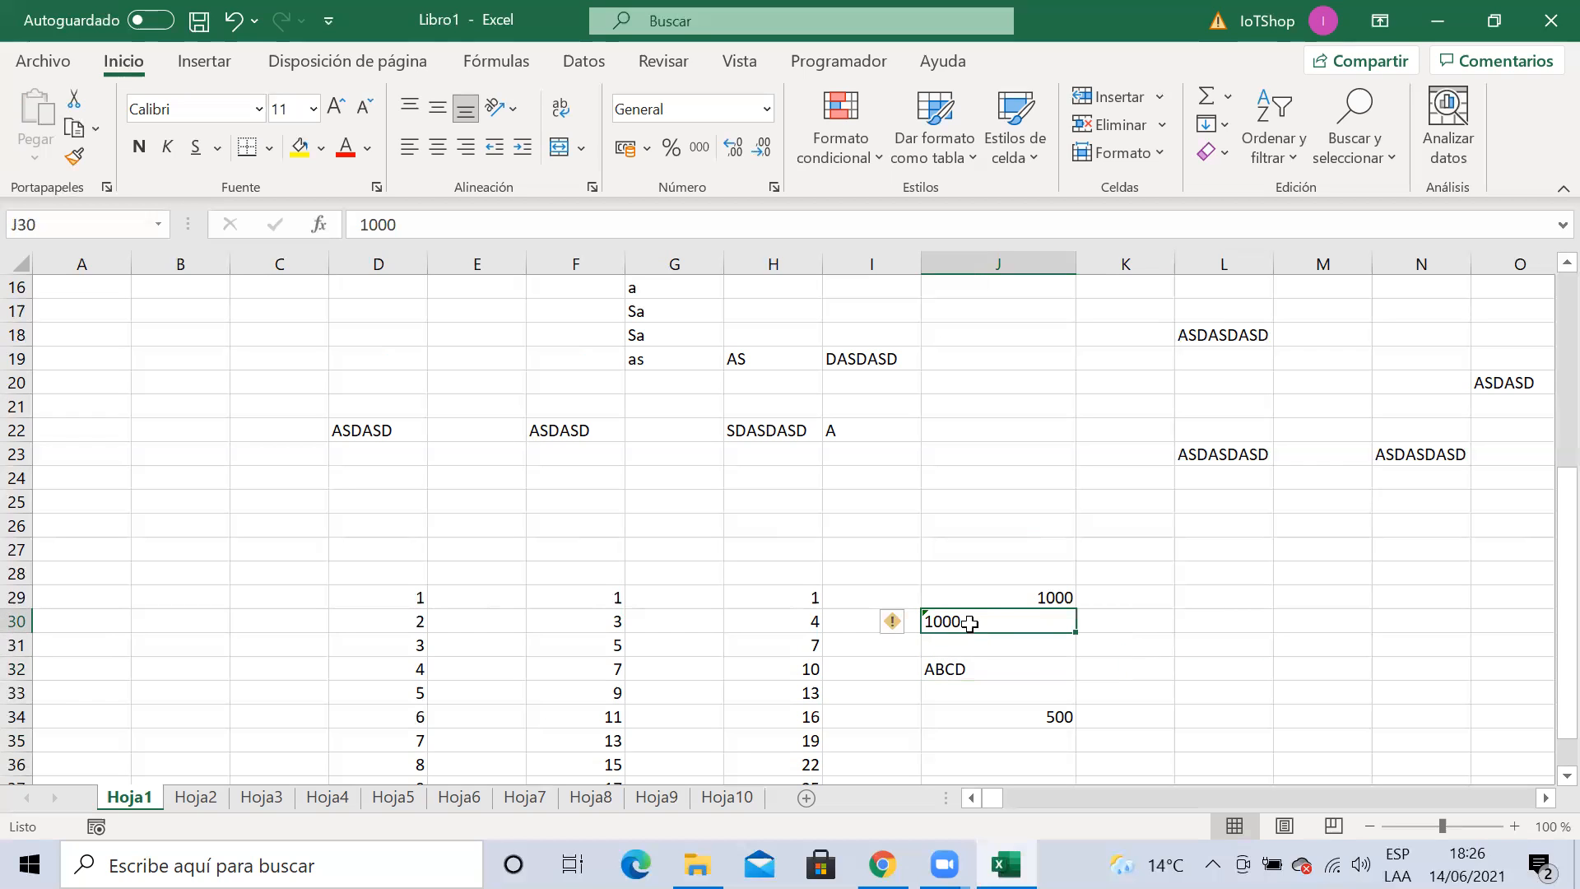
{"action": "left_click", "coordinate": [1248, 651]}
{"action": "left_click", "coordinate": [983, 623]}
{"action": "left_click", "coordinate": [1158, 627]}
{"action": "left_click", "coordinate": [1007, 618]}
Format J30 with the Número category and zero decimal places
{"action": "right_click", "coordinate": [999, 621]}
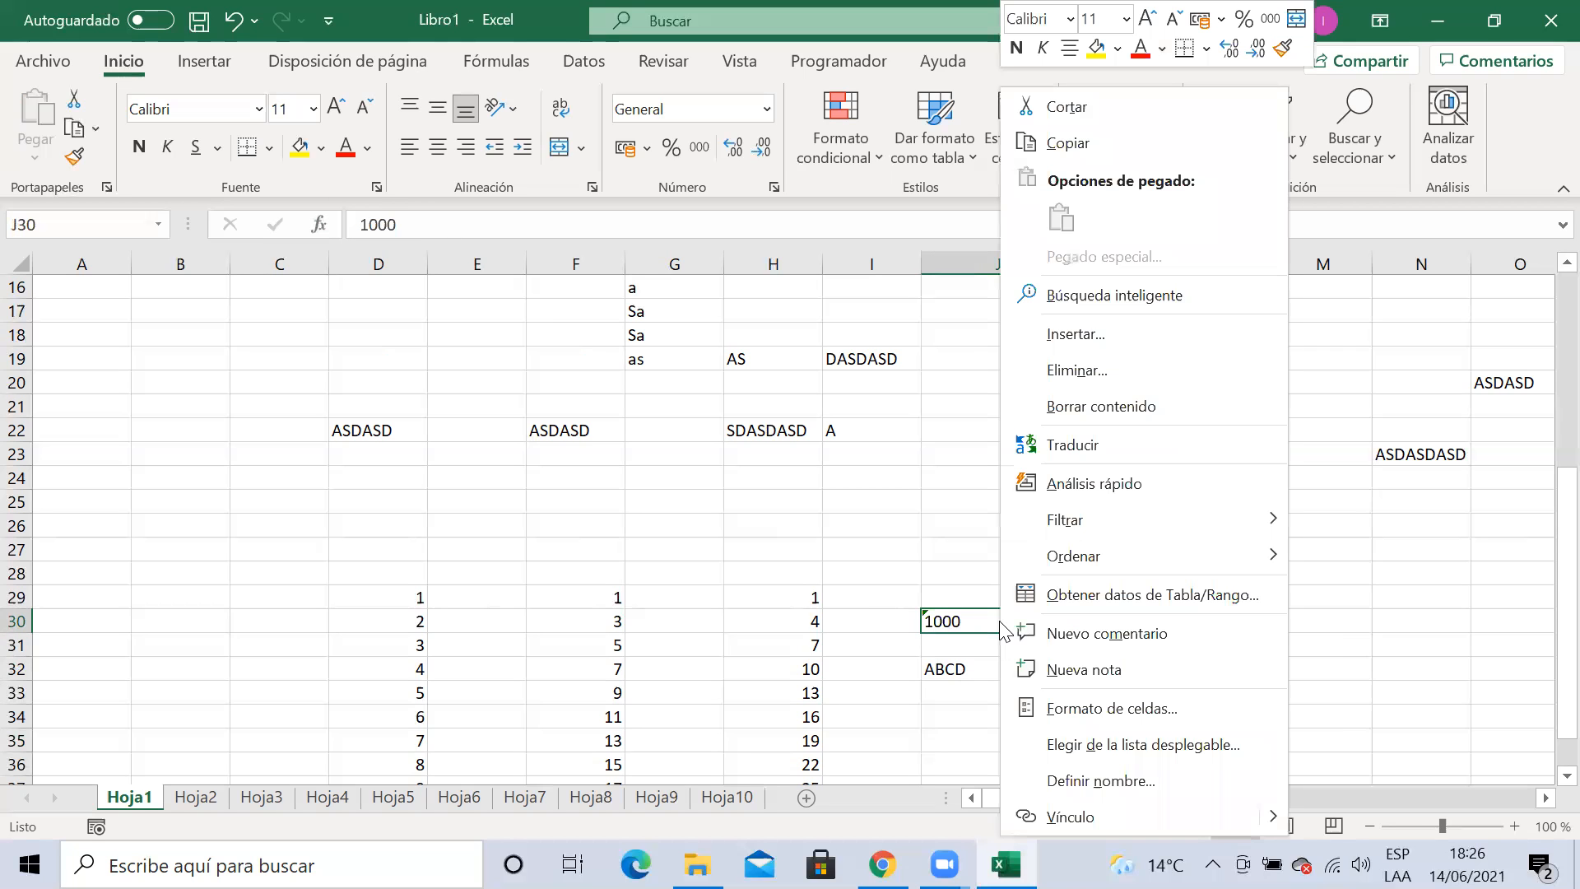
{"action": "left_click", "coordinate": [1123, 707]}
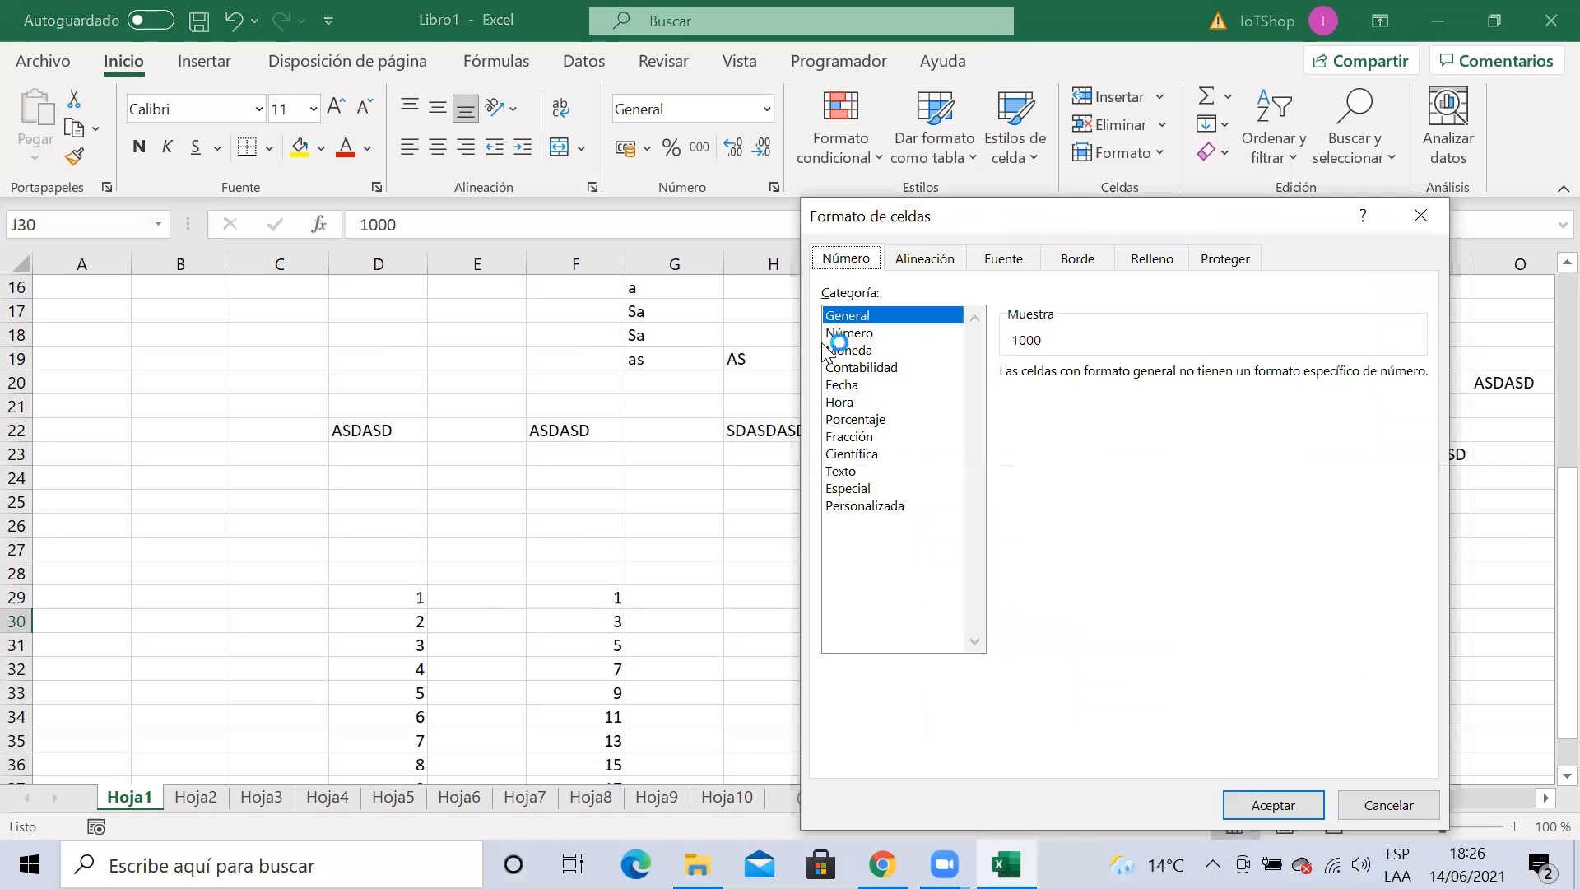
{"action": "left_click", "coordinate": [848, 333]}
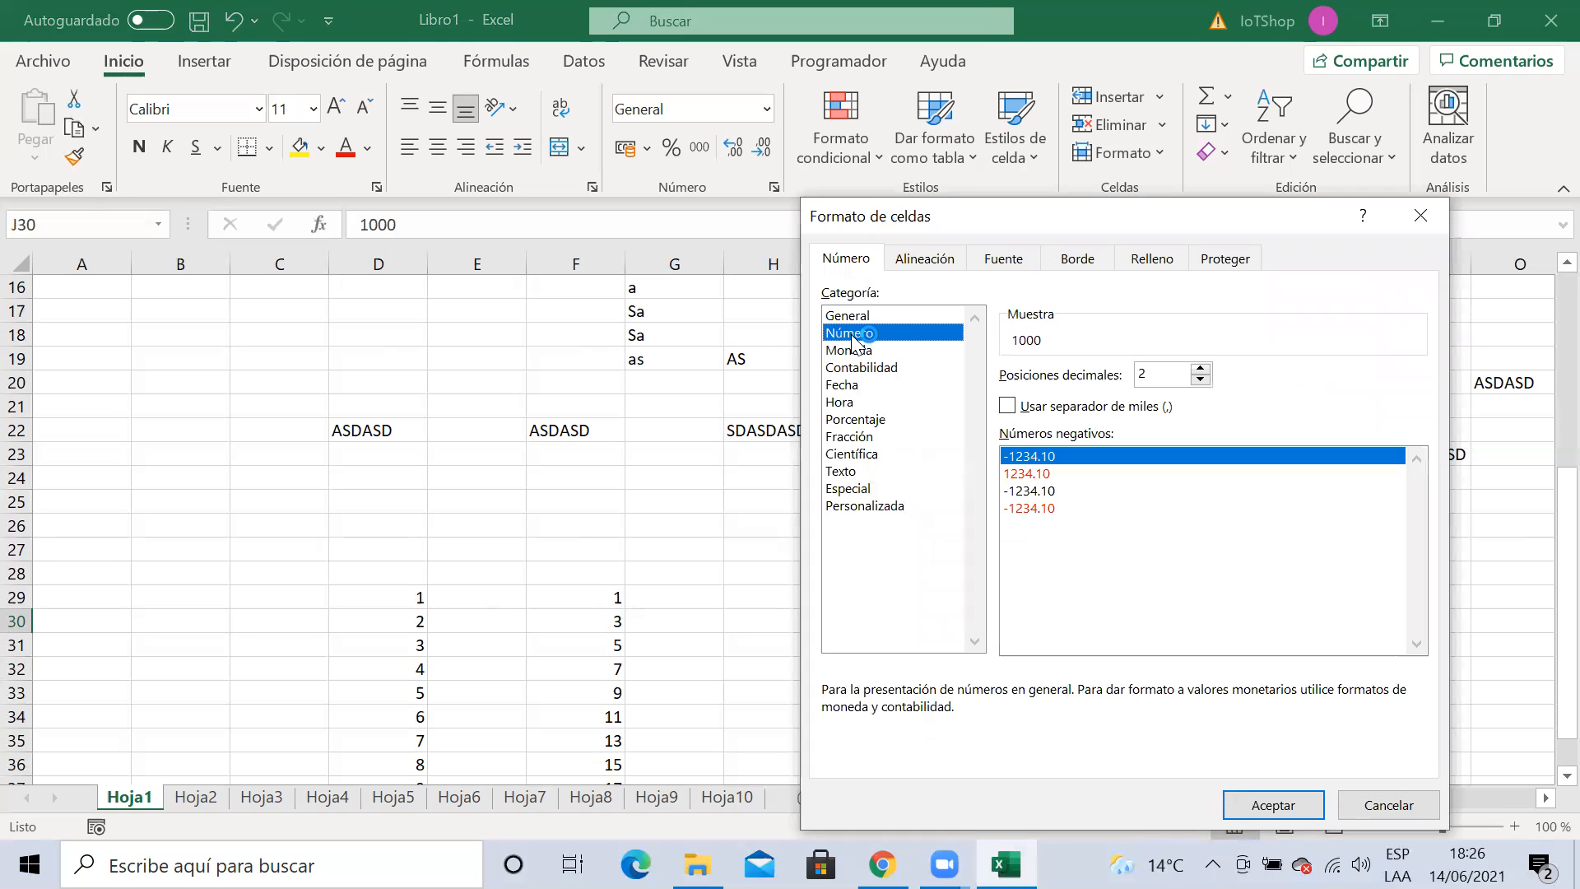
{"action": "left_click", "coordinate": [1200, 379]}
{"action": "left_click", "coordinate": [1200, 379]}
{"action": "left_click", "coordinate": [1234, 805]}
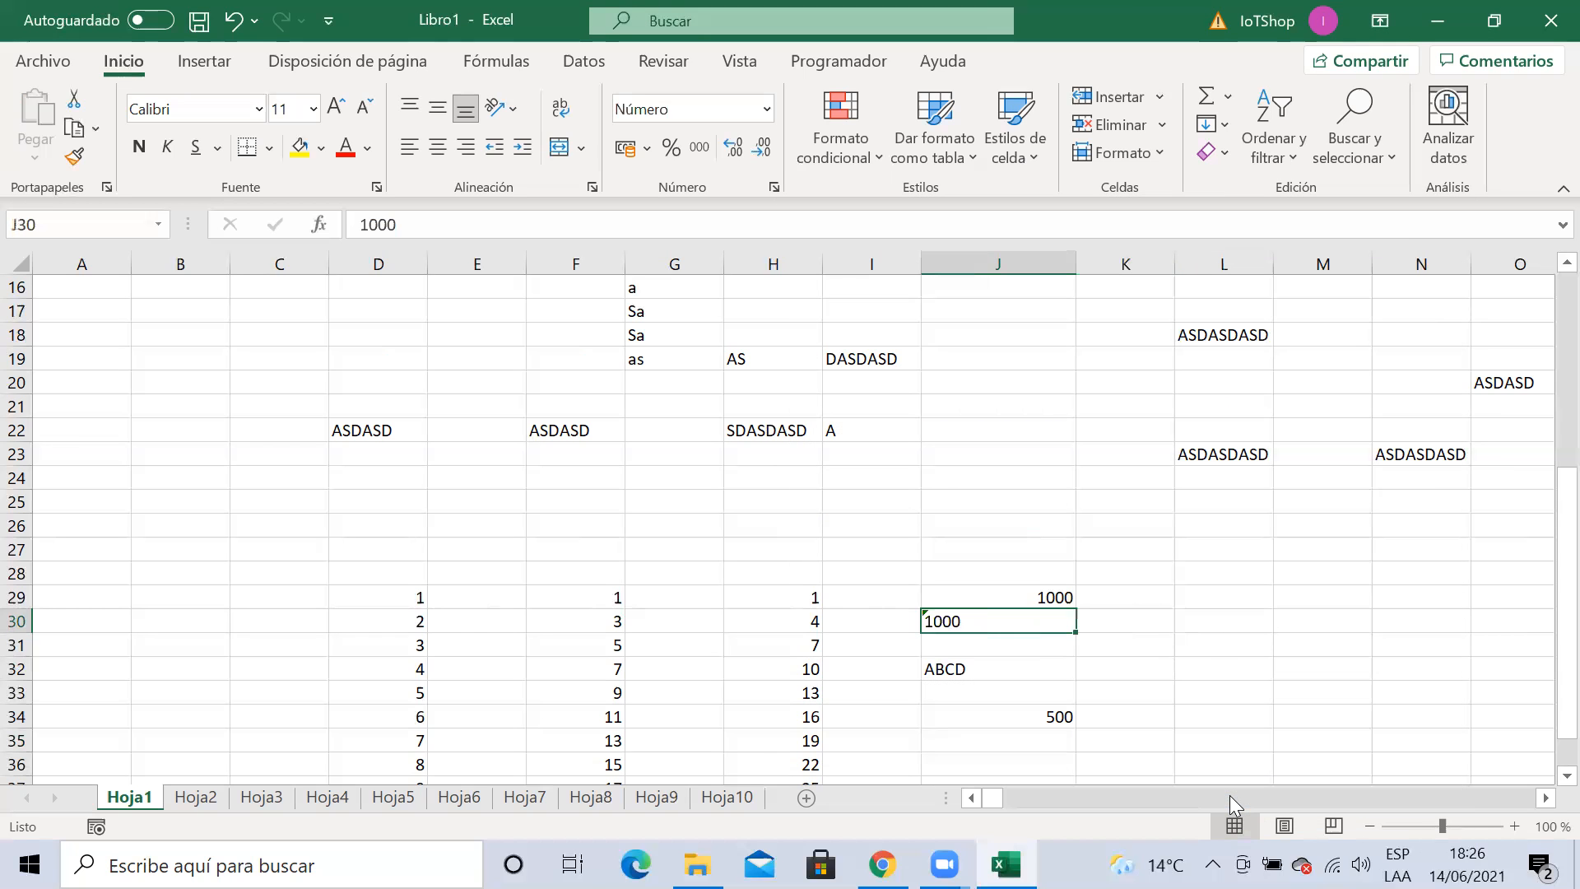
Check the alignment, content and number format of the 1000 in J30
{"action": "left_click", "coordinate": [1205, 634]}
{"action": "left_click", "coordinate": [996, 619]}
{"action": "left_click", "coordinate": [1121, 622]}
{"action": "left_click", "coordinate": [1015, 618]}
{"action": "left_click", "coordinate": [1177, 622]}
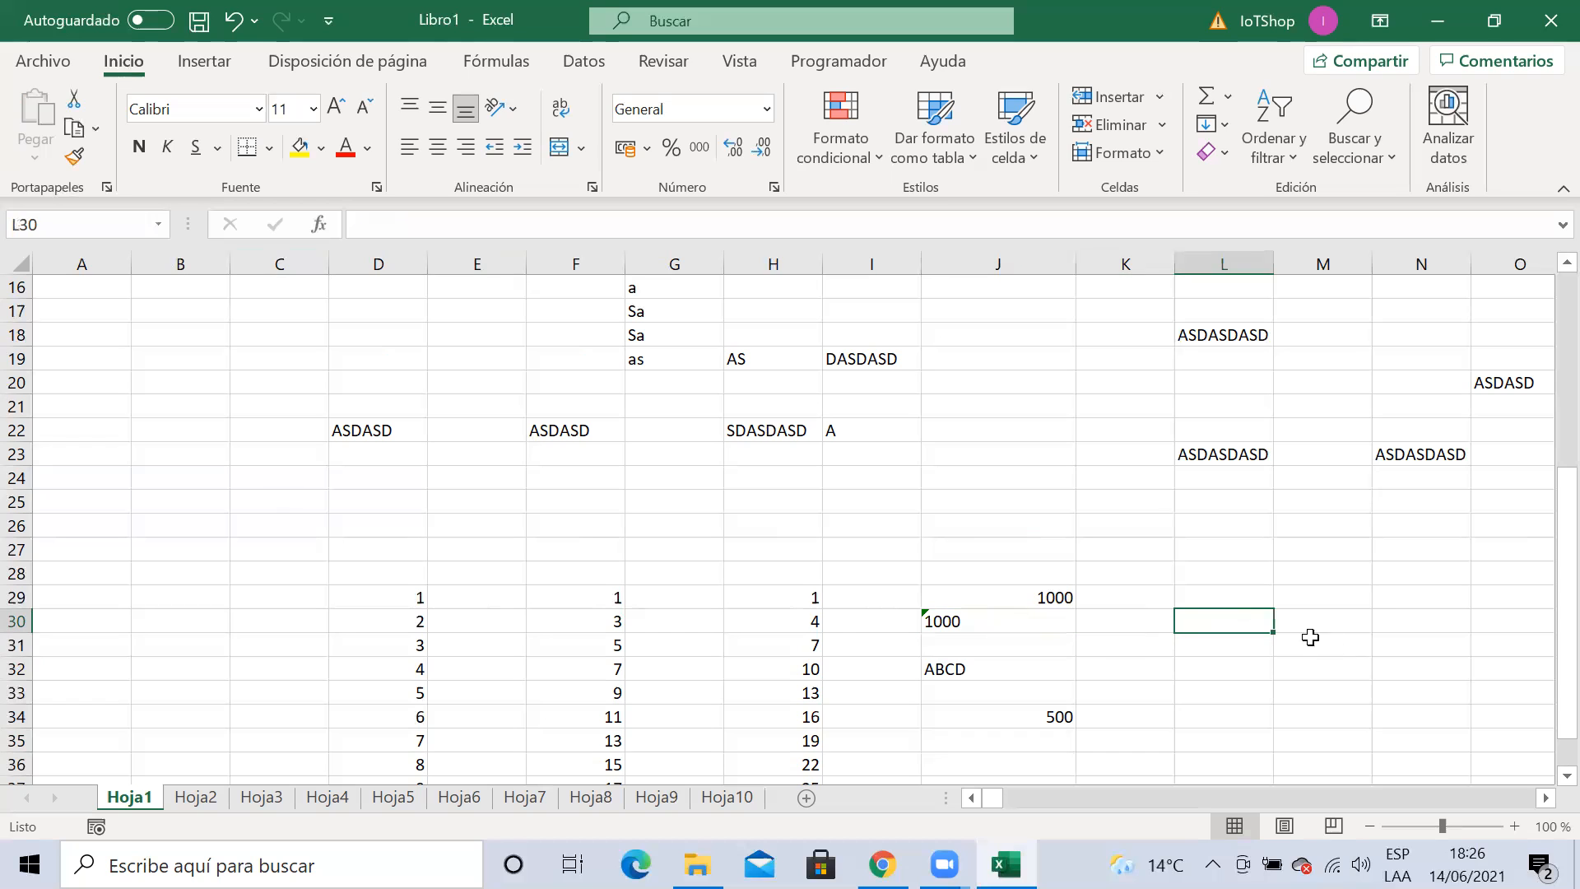
{"action": "left_click", "coordinate": [1364, 638]}
{"action": "left_click", "coordinate": [1012, 620]}
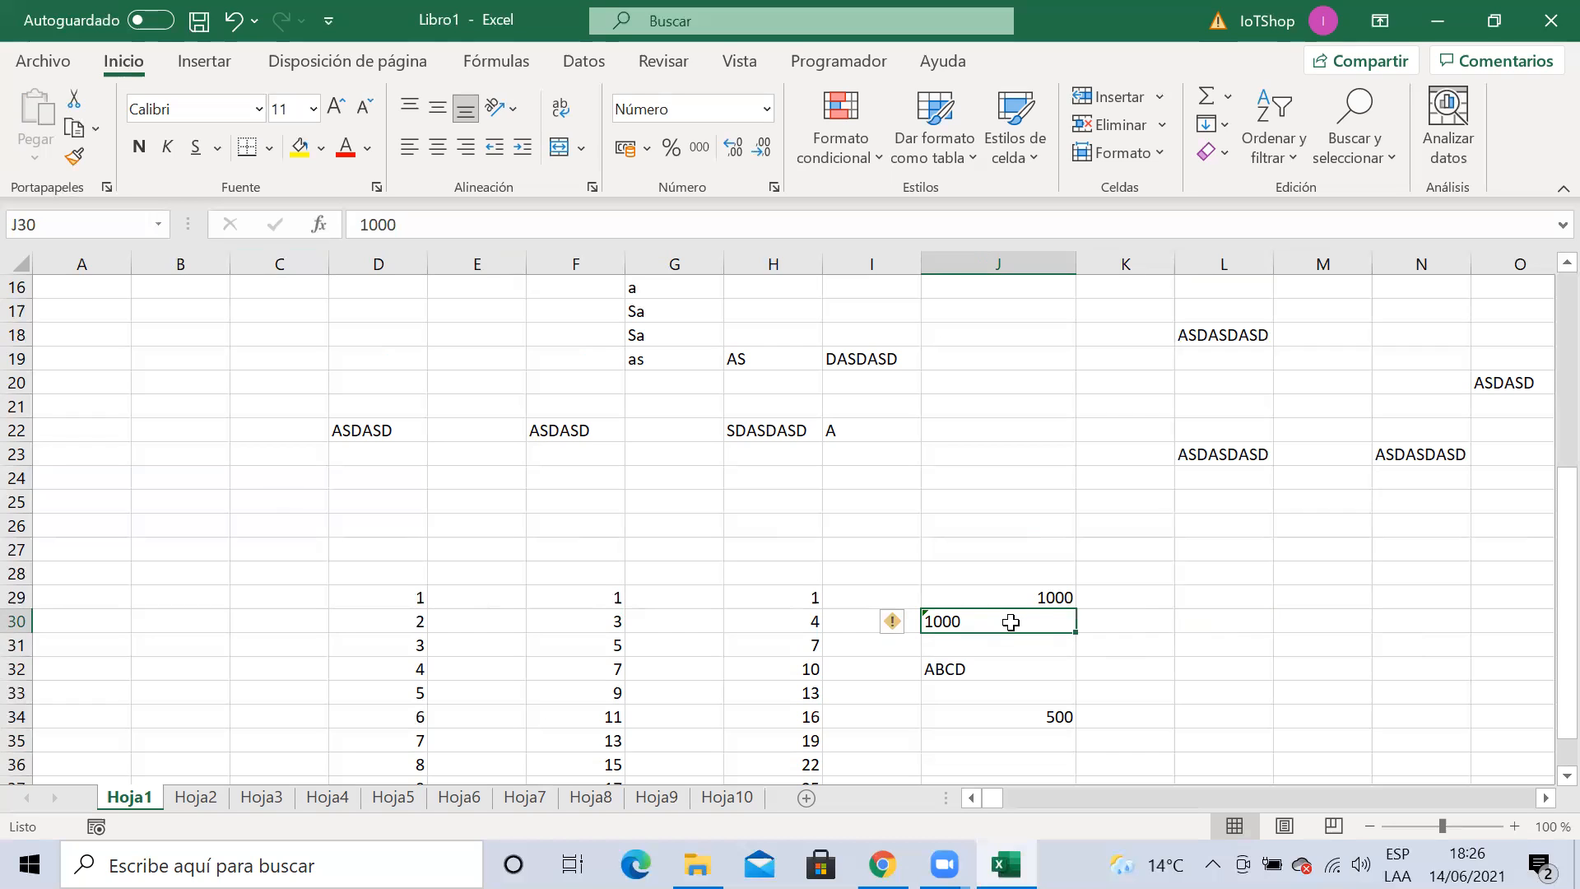
Replace the Número format of J30 with the General formatting of J29 using Format Painter
{"action": "left_click", "coordinate": [1022, 596]}
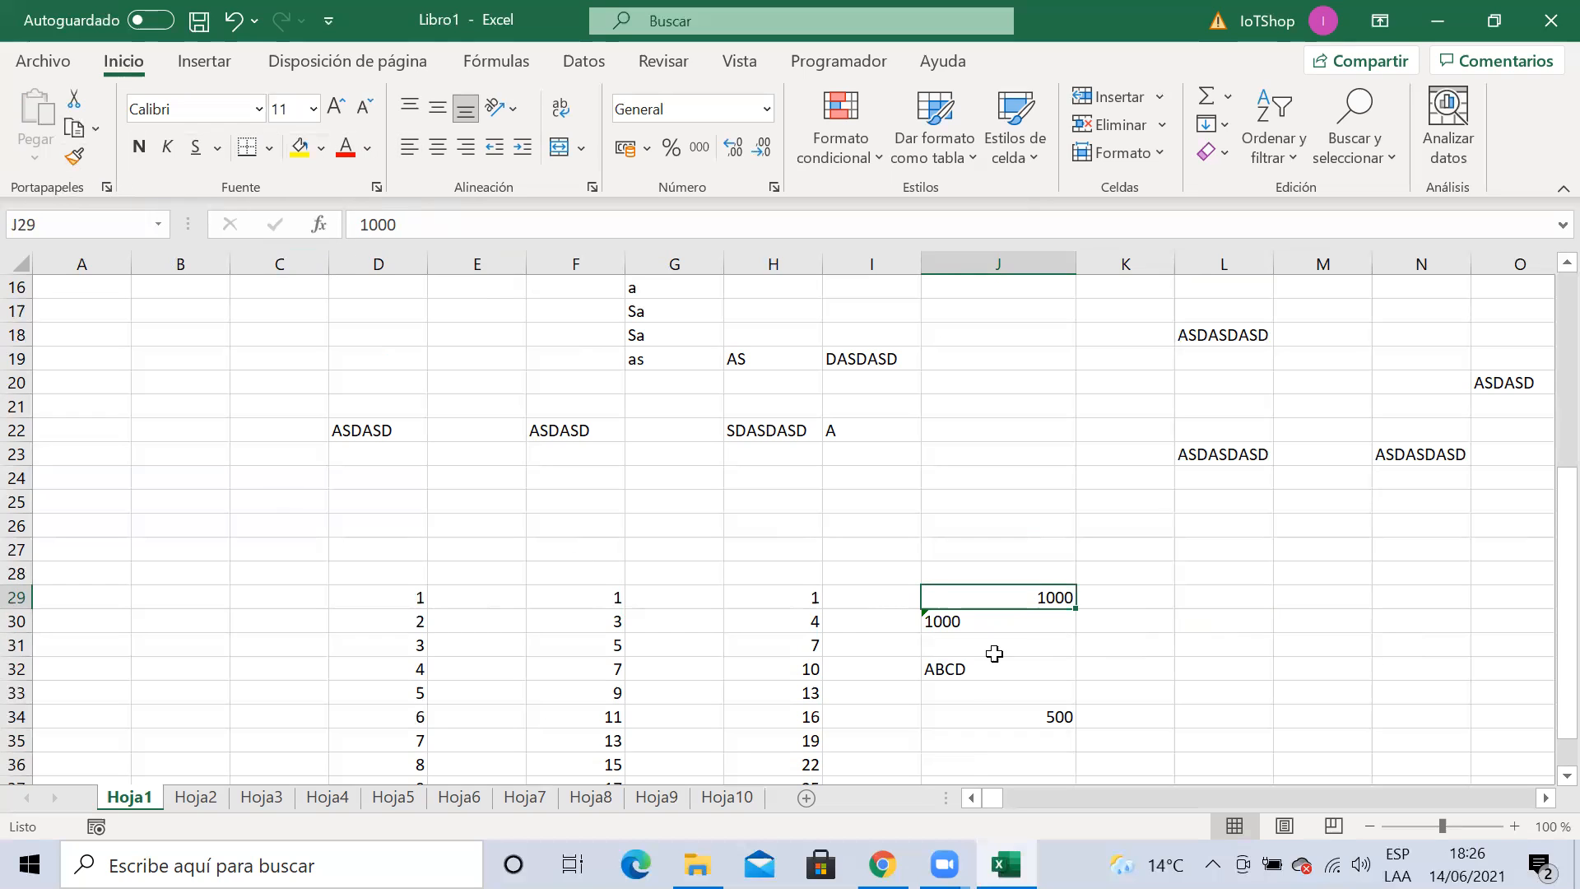
{"action": "left_click", "coordinate": [1006, 623]}
{"action": "left_click", "coordinate": [1008, 599]}
{"action": "left_click", "coordinate": [74, 156]}
{"action": "left_click", "coordinate": [1020, 623]}
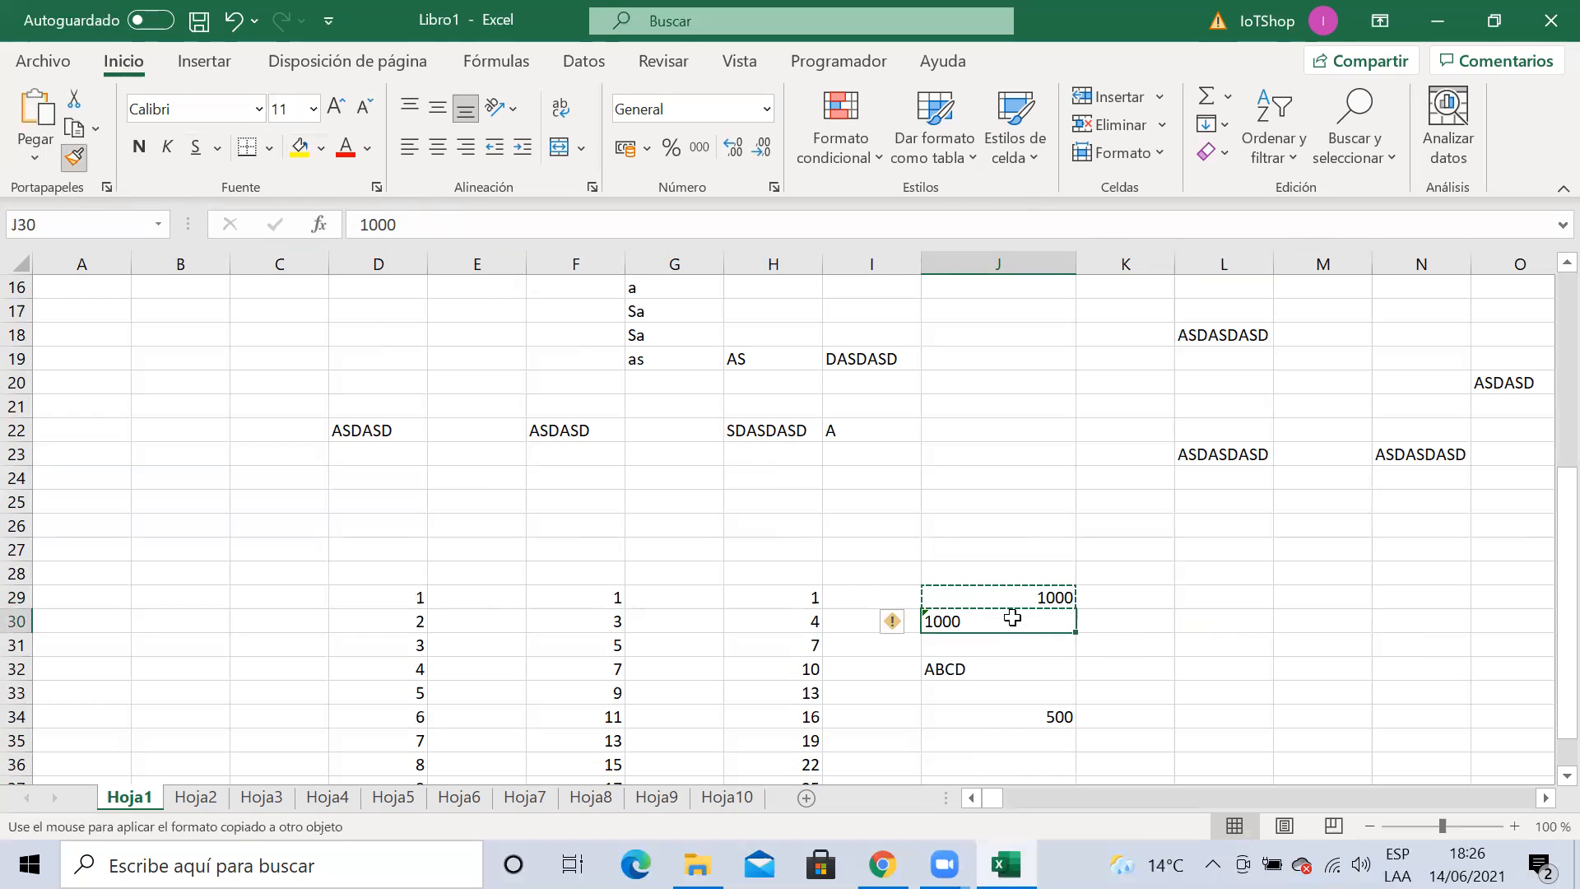
{"action": "left_click", "coordinate": [1390, 617]}
{"action": "left_click", "coordinate": [1002, 631]}
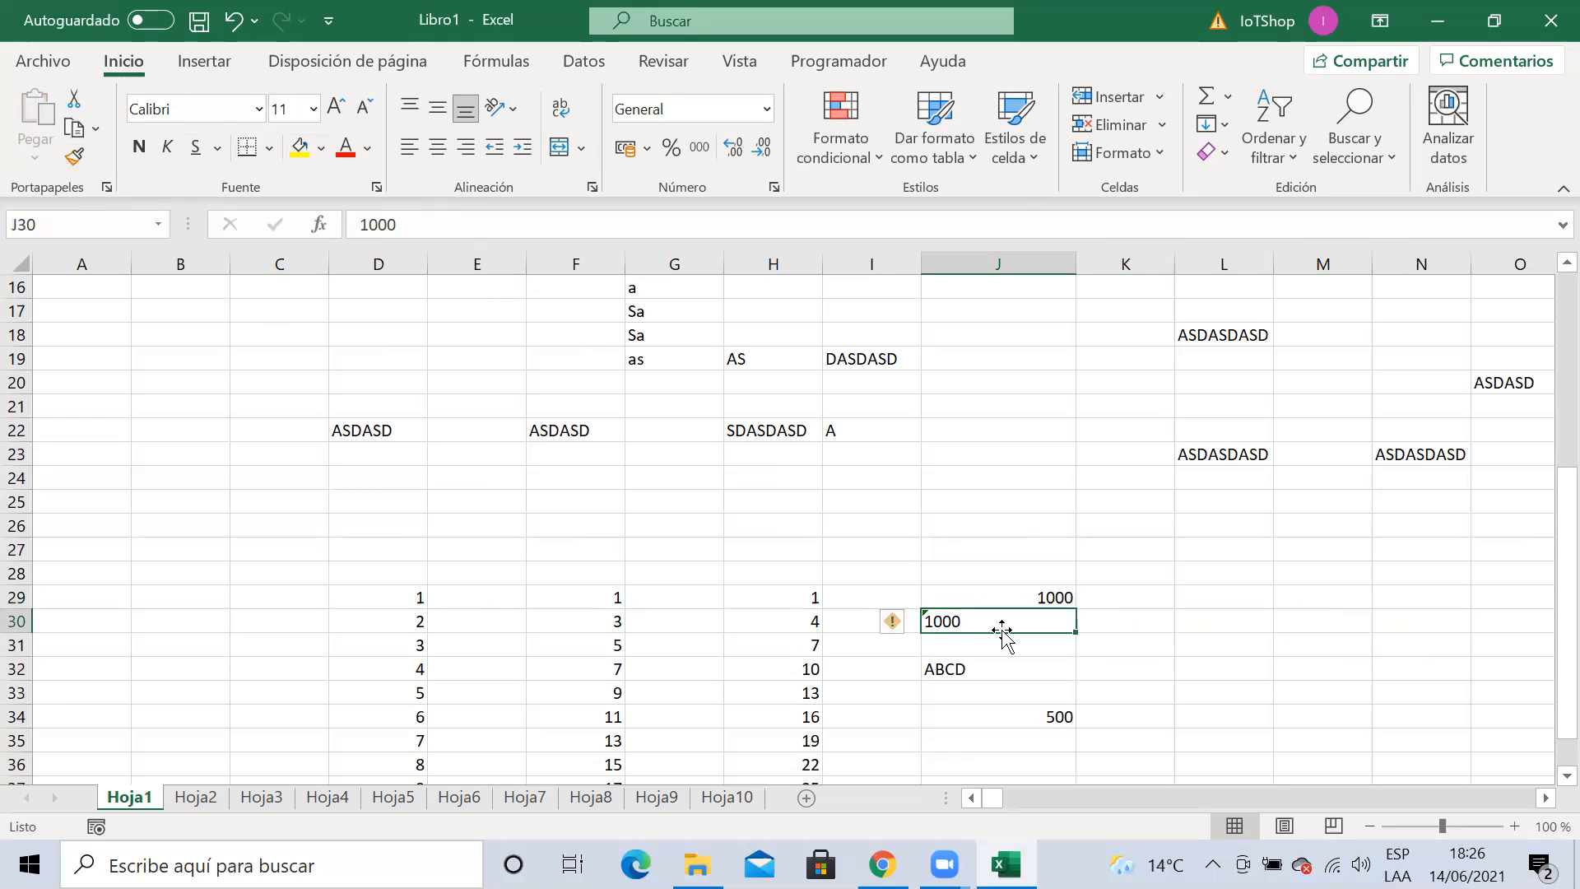
Replace the text entry in J30 with the plain number 1000 and check the cell
{"action": "type", "text": "1000"}
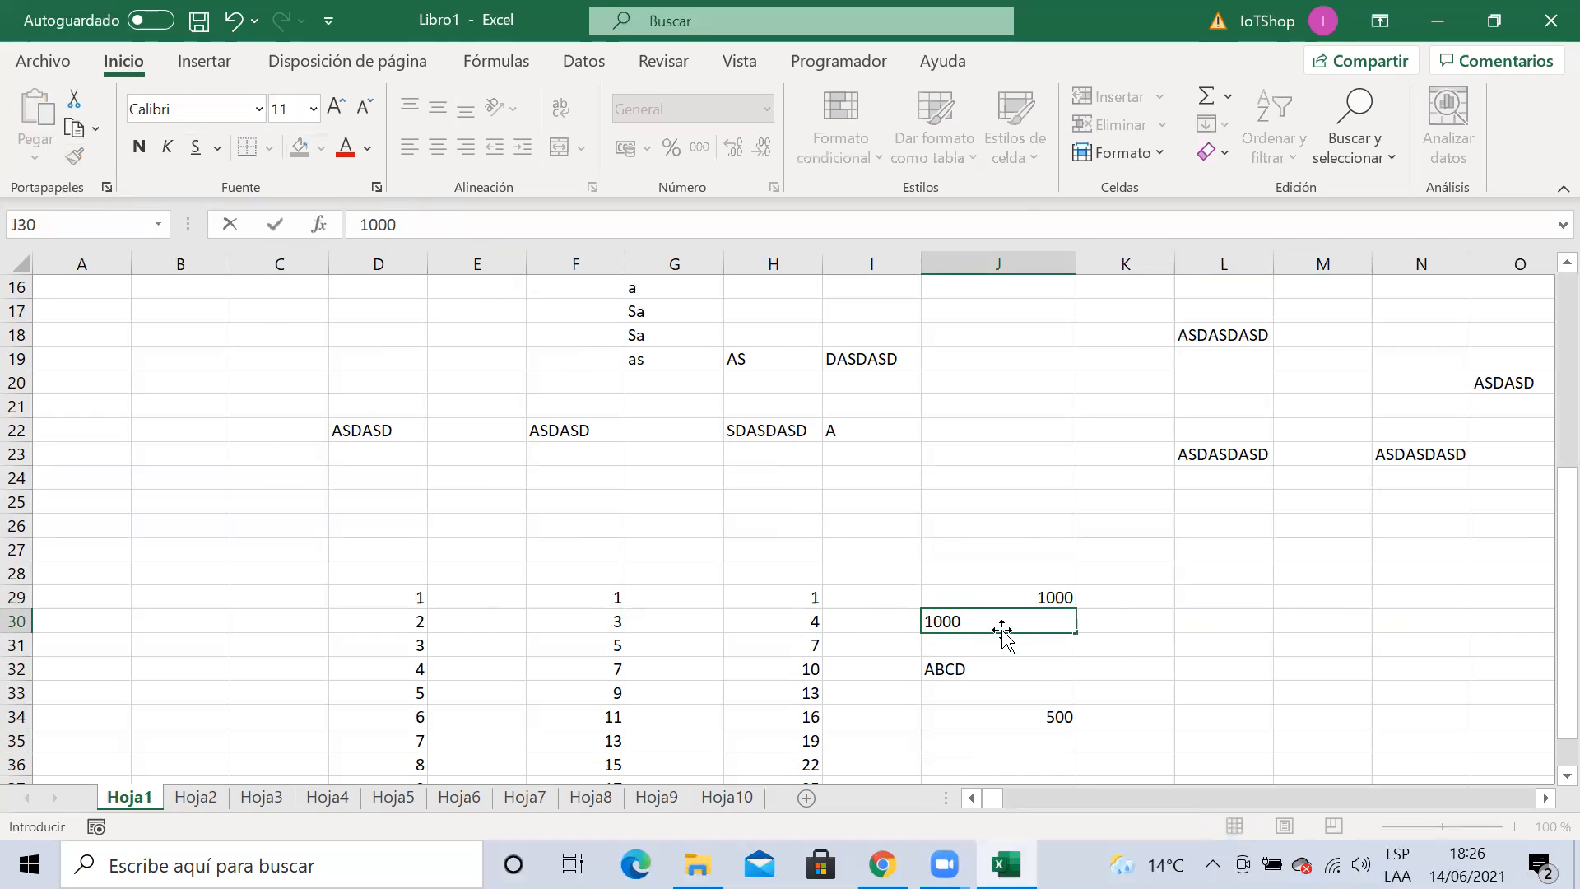
{"action": "key", "text": "Return"}
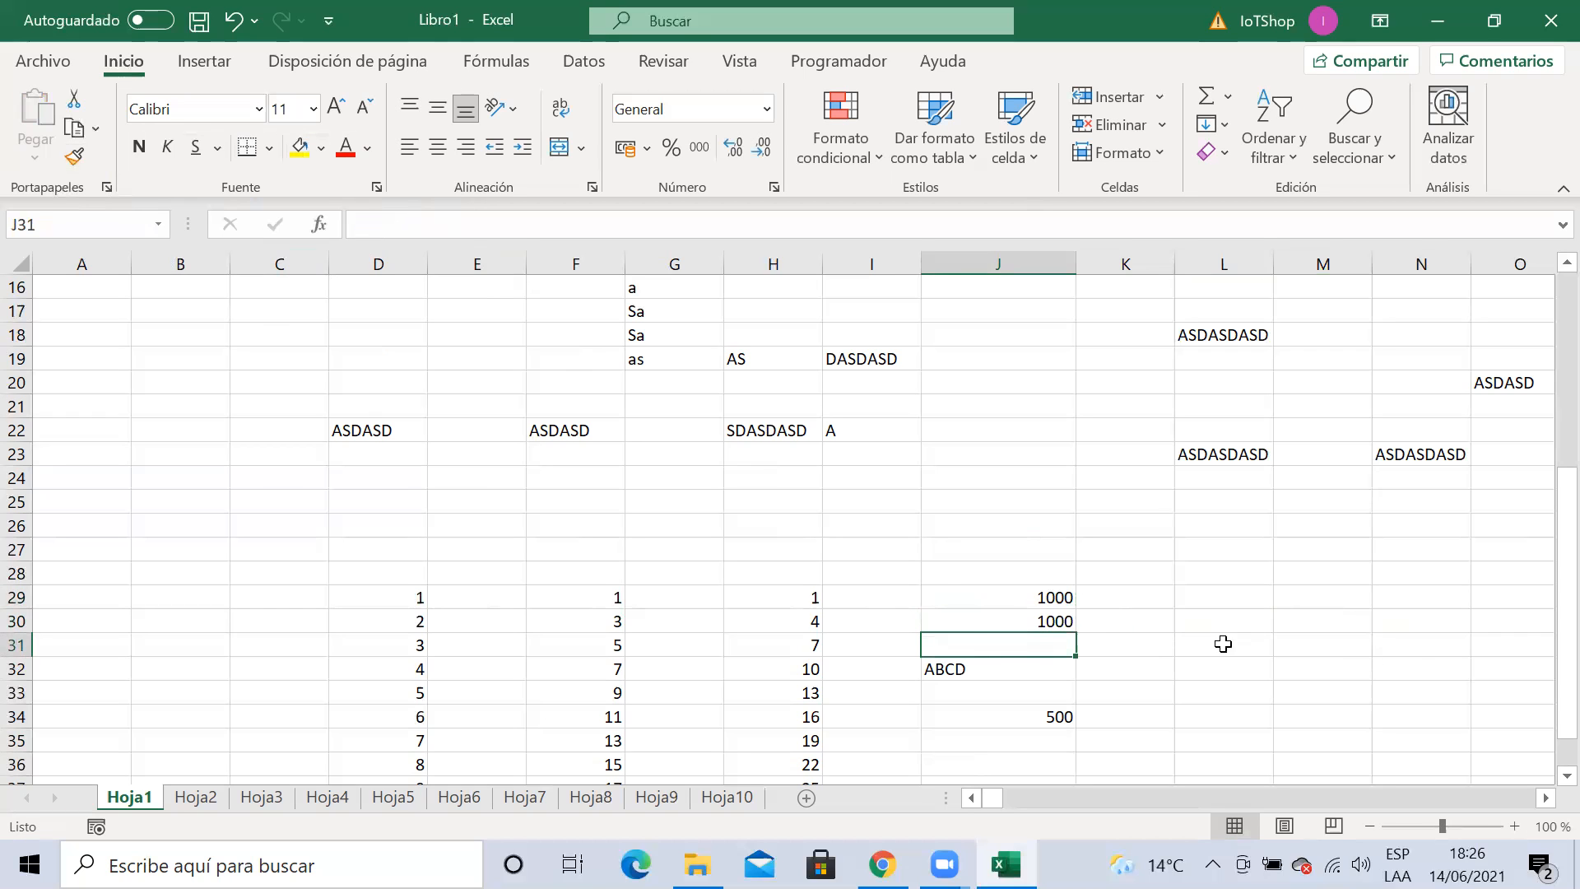
{"action": "left_click", "coordinate": [1243, 627]}
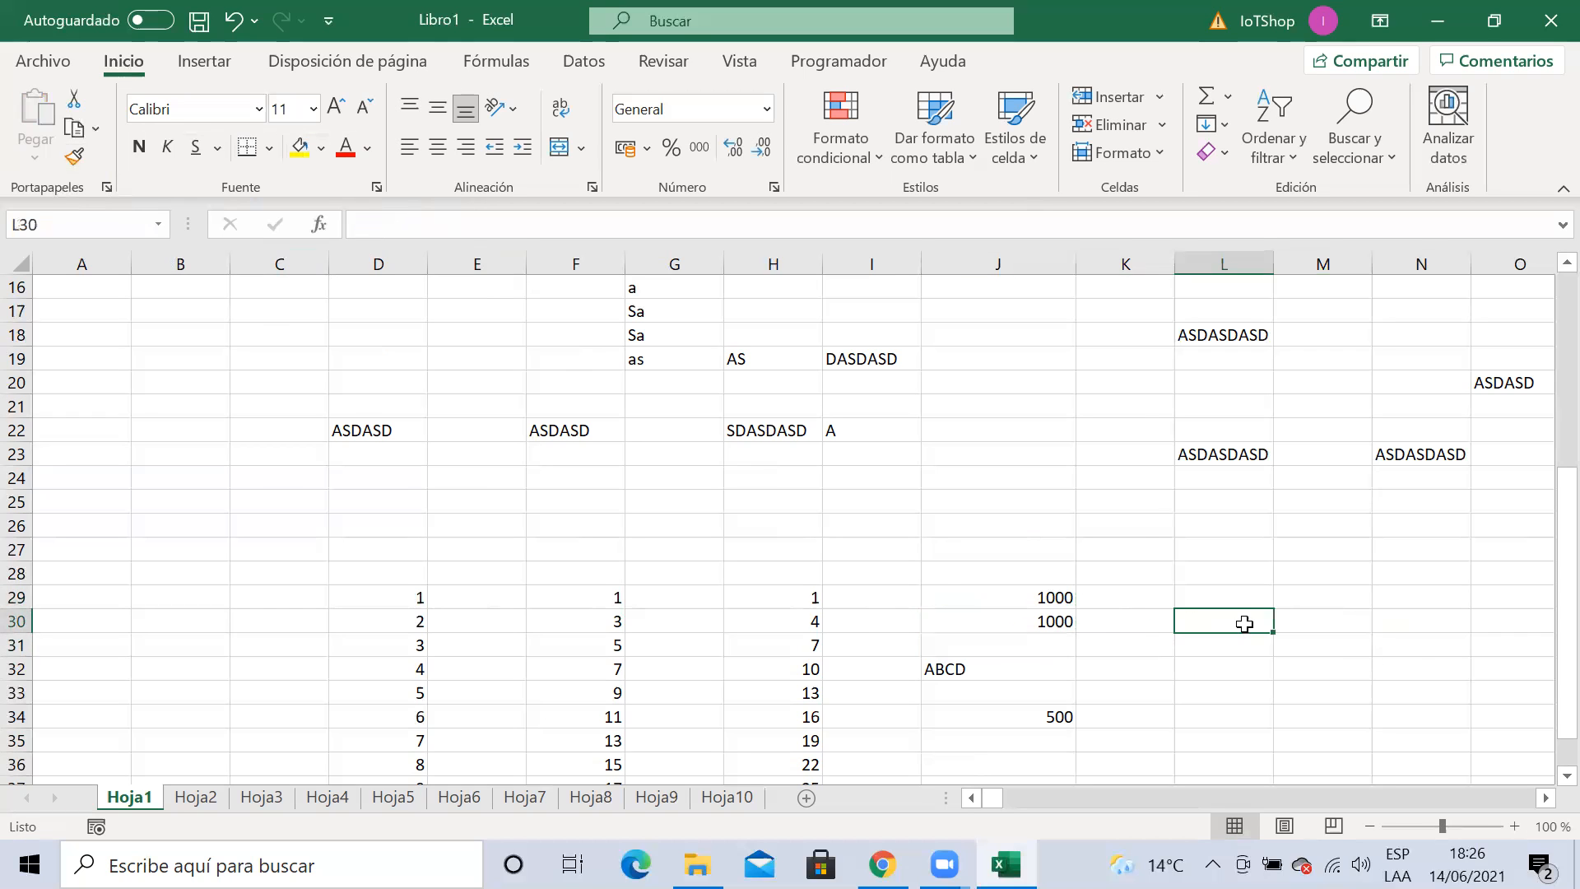
{"action": "left_click", "coordinate": [1033, 627]}
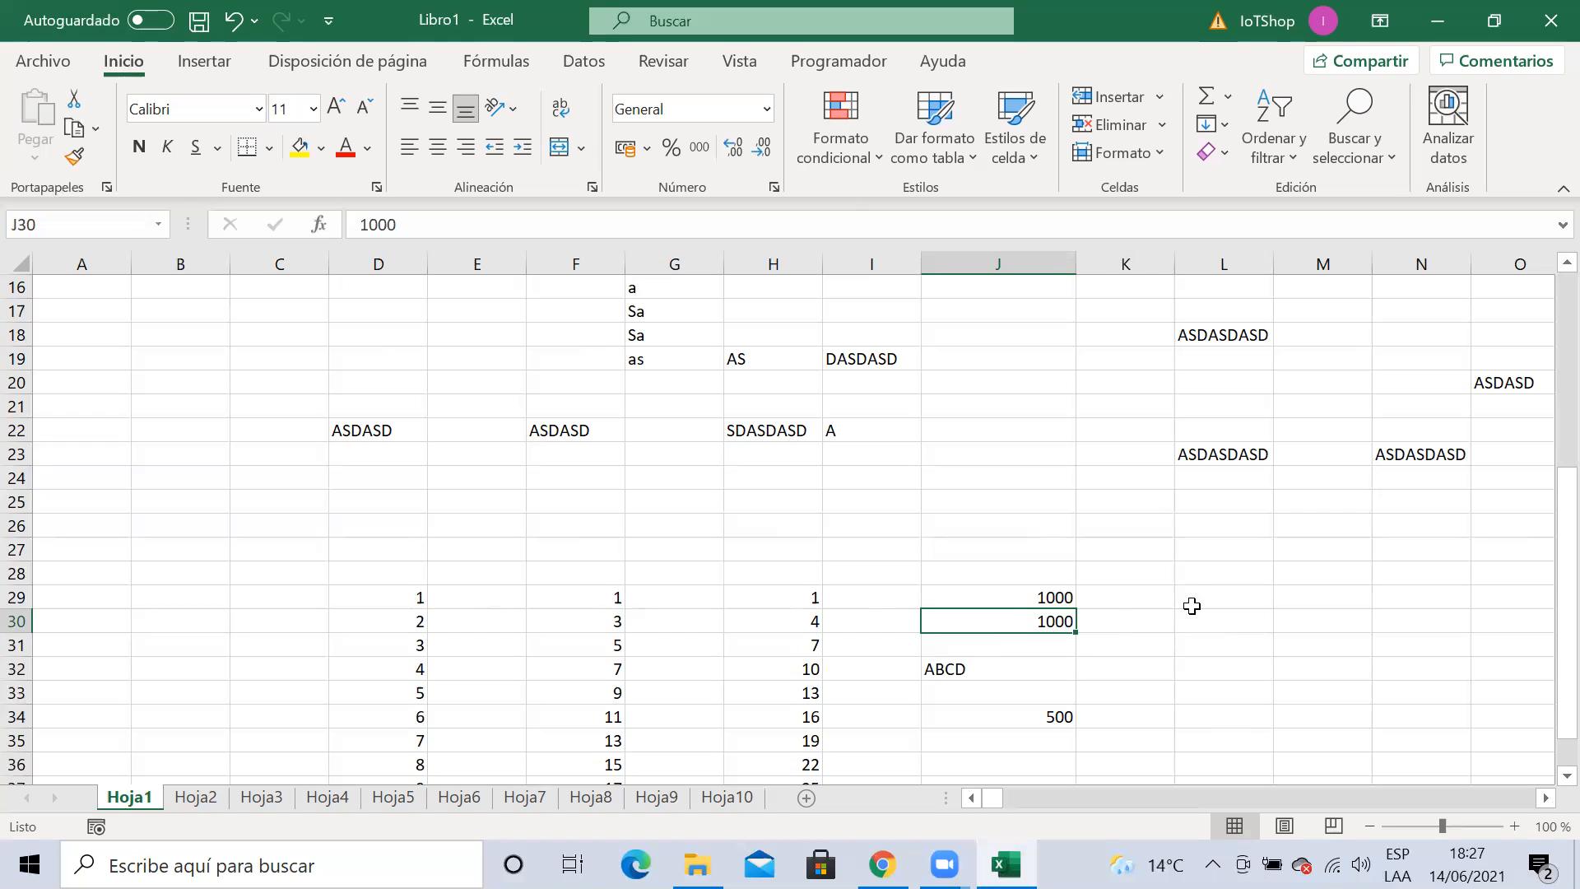
{"action": "left_click", "coordinate": [1212, 618]}
{"action": "left_click", "coordinate": [1132, 620]}
{"action": "left_click", "coordinate": [981, 625]}
{"action": "left_click", "coordinate": [1220, 621]}
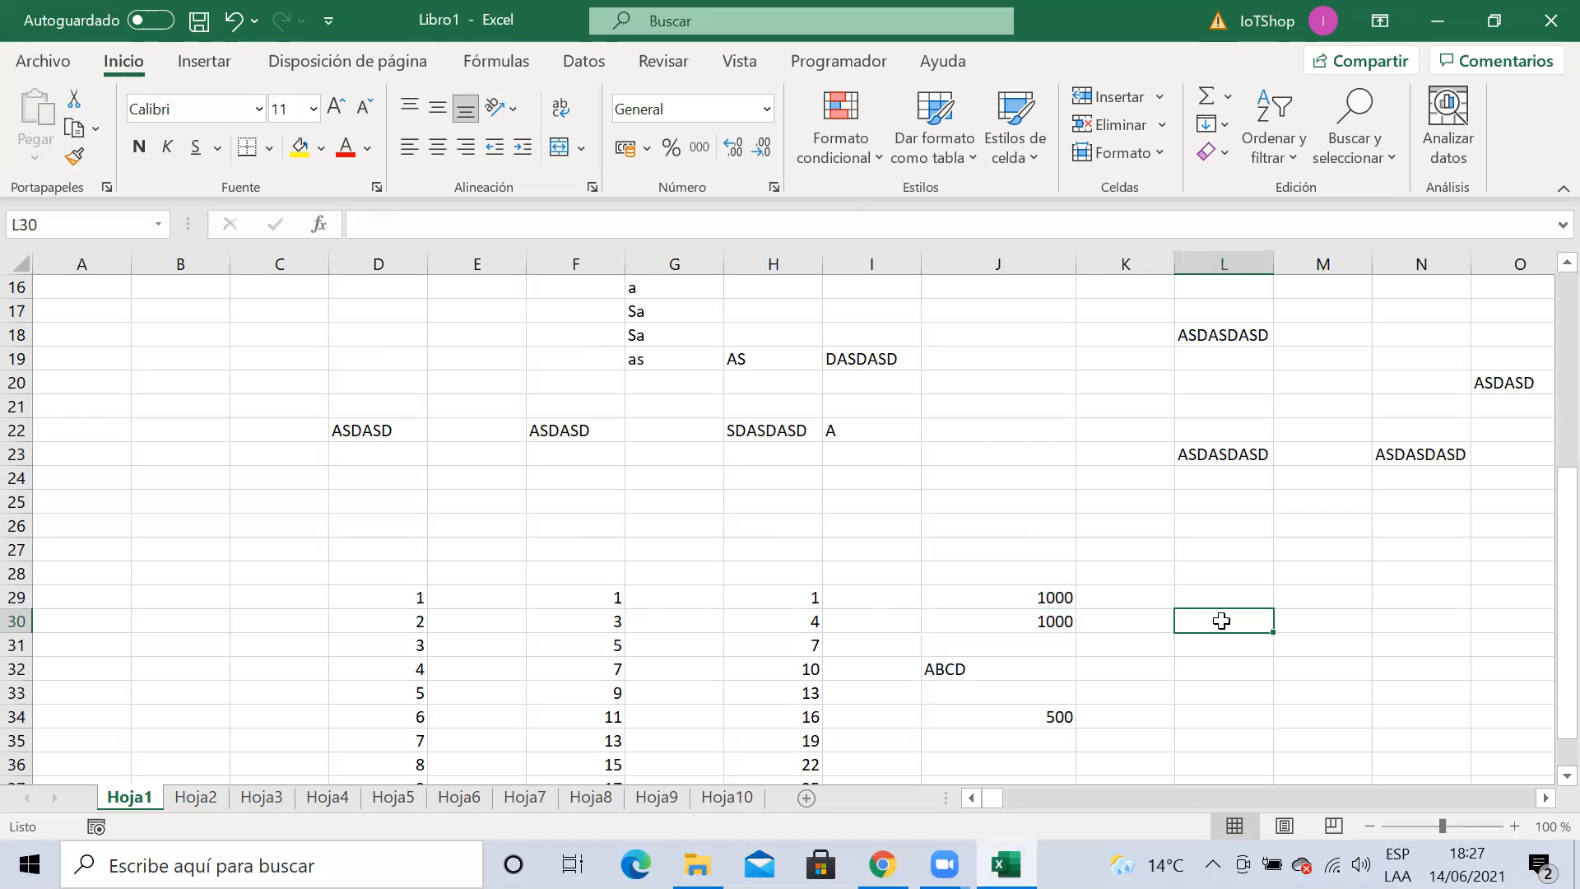
{"action": "left_click", "coordinate": [1315, 618]}
{"action": "left_click", "coordinate": [1123, 622]}
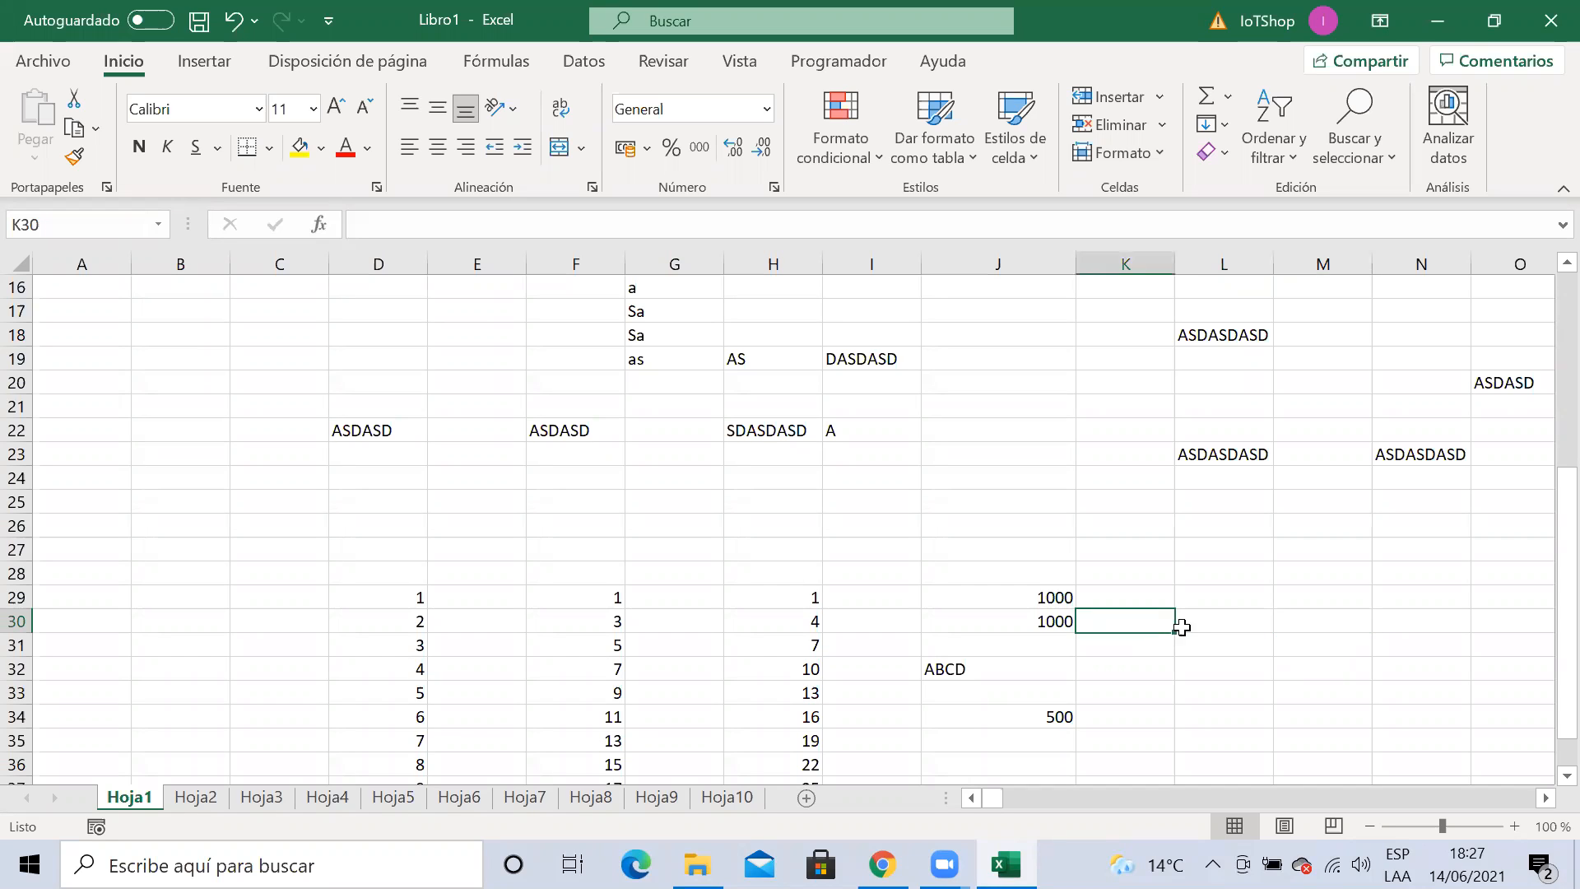
{"action": "left_click", "coordinate": [1224, 620]}
{"action": "left_click", "coordinate": [1132, 620]}
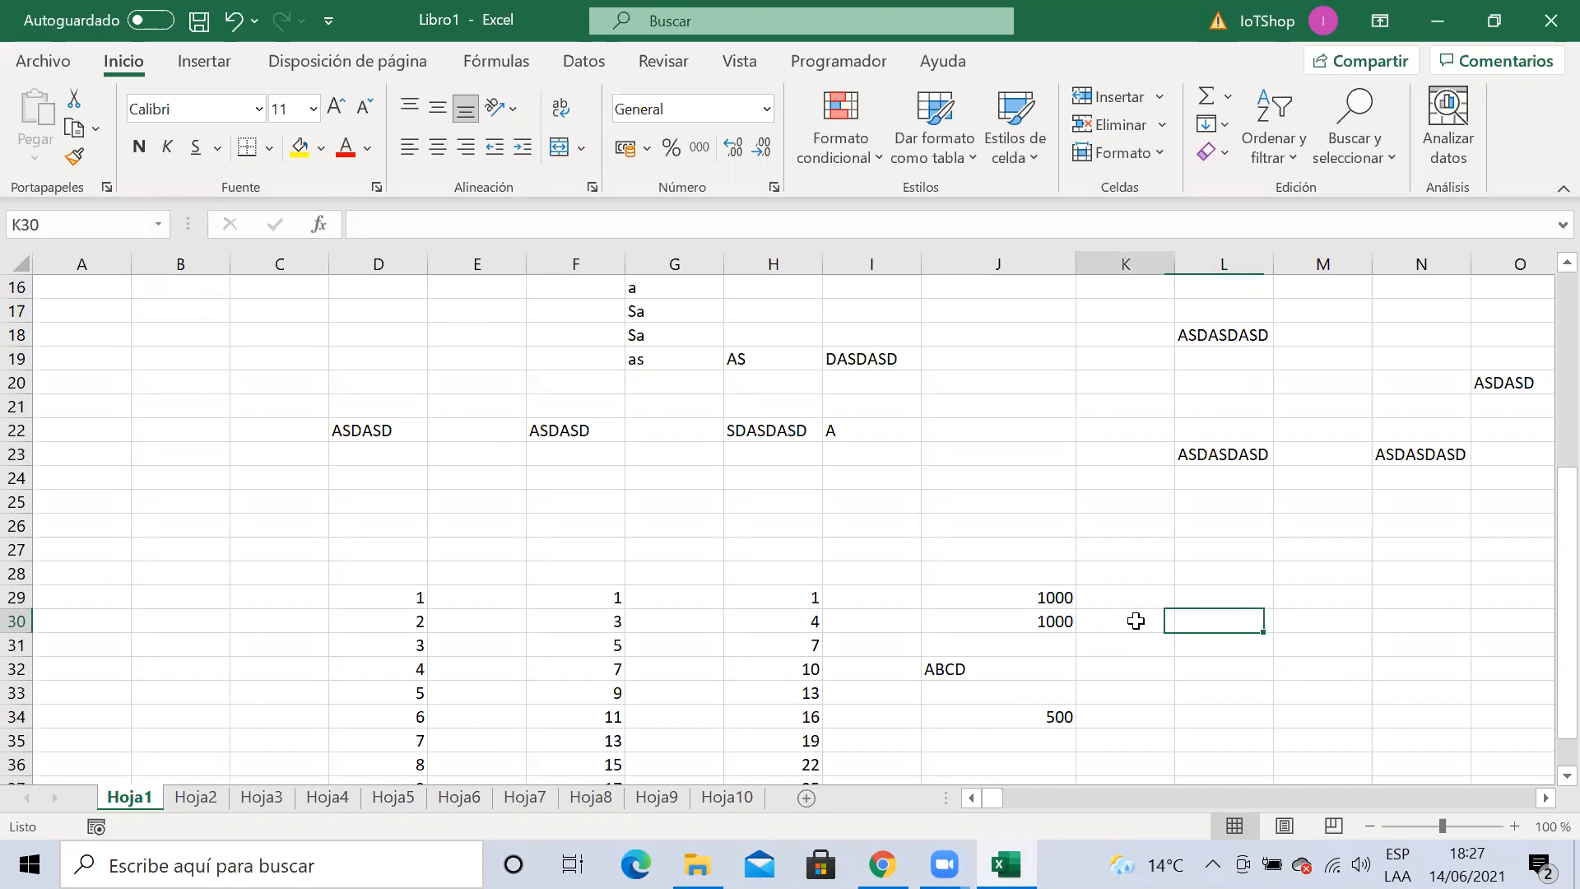
{"action": "left_click", "coordinate": [1250, 620]}
{"action": "left_click", "coordinate": [1316, 620]}
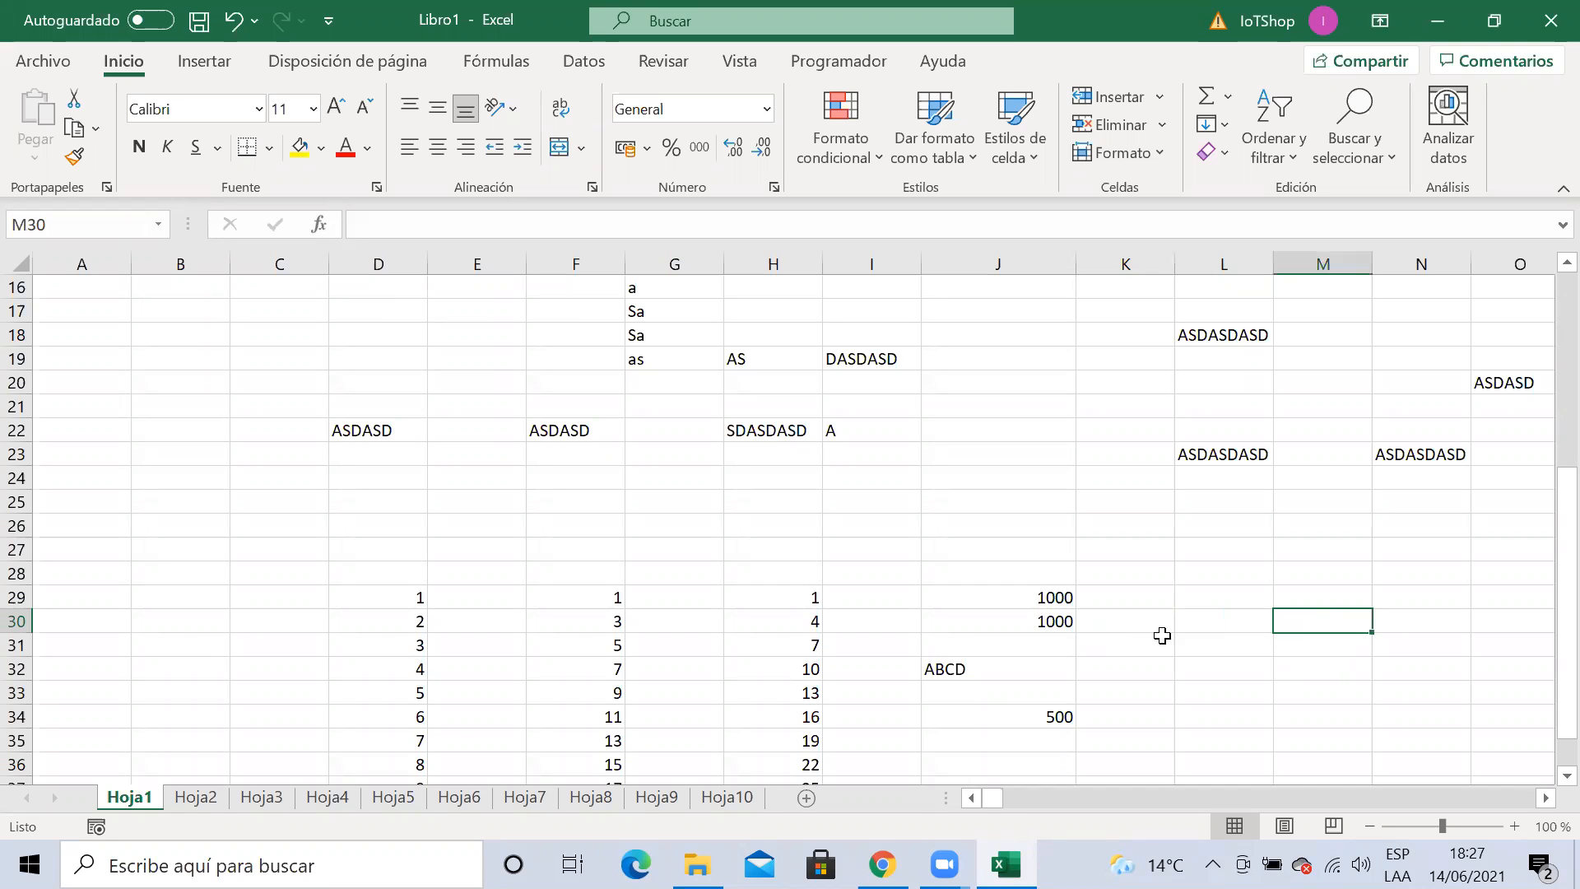
{"action": "left_click", "coordinate": [1135, 596]}
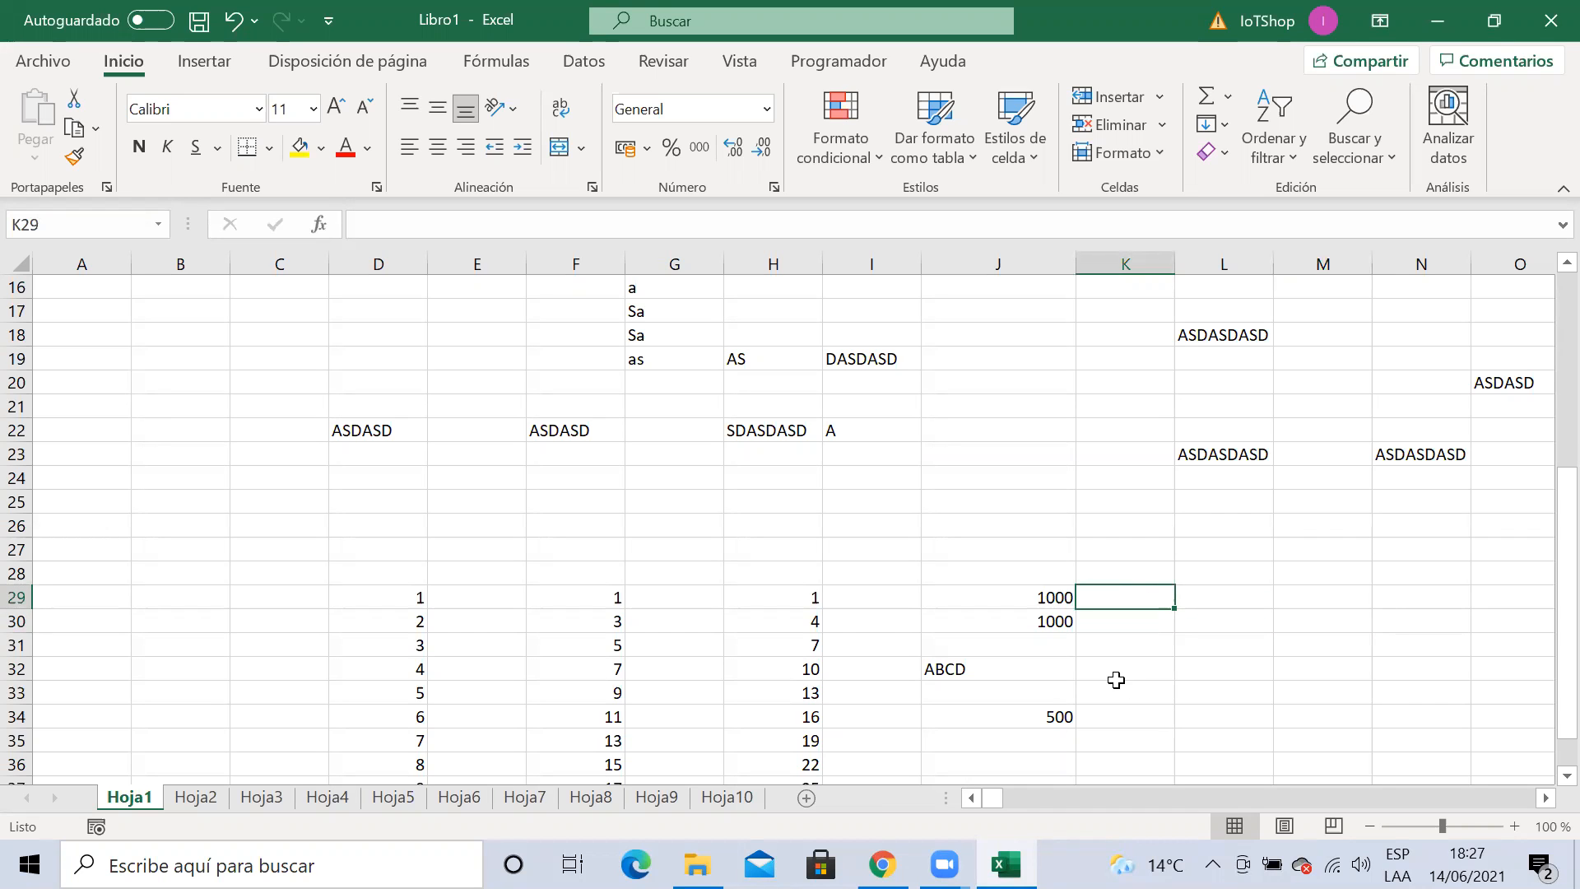
{"action": "left_click", "coordinate": [1202, 626]}
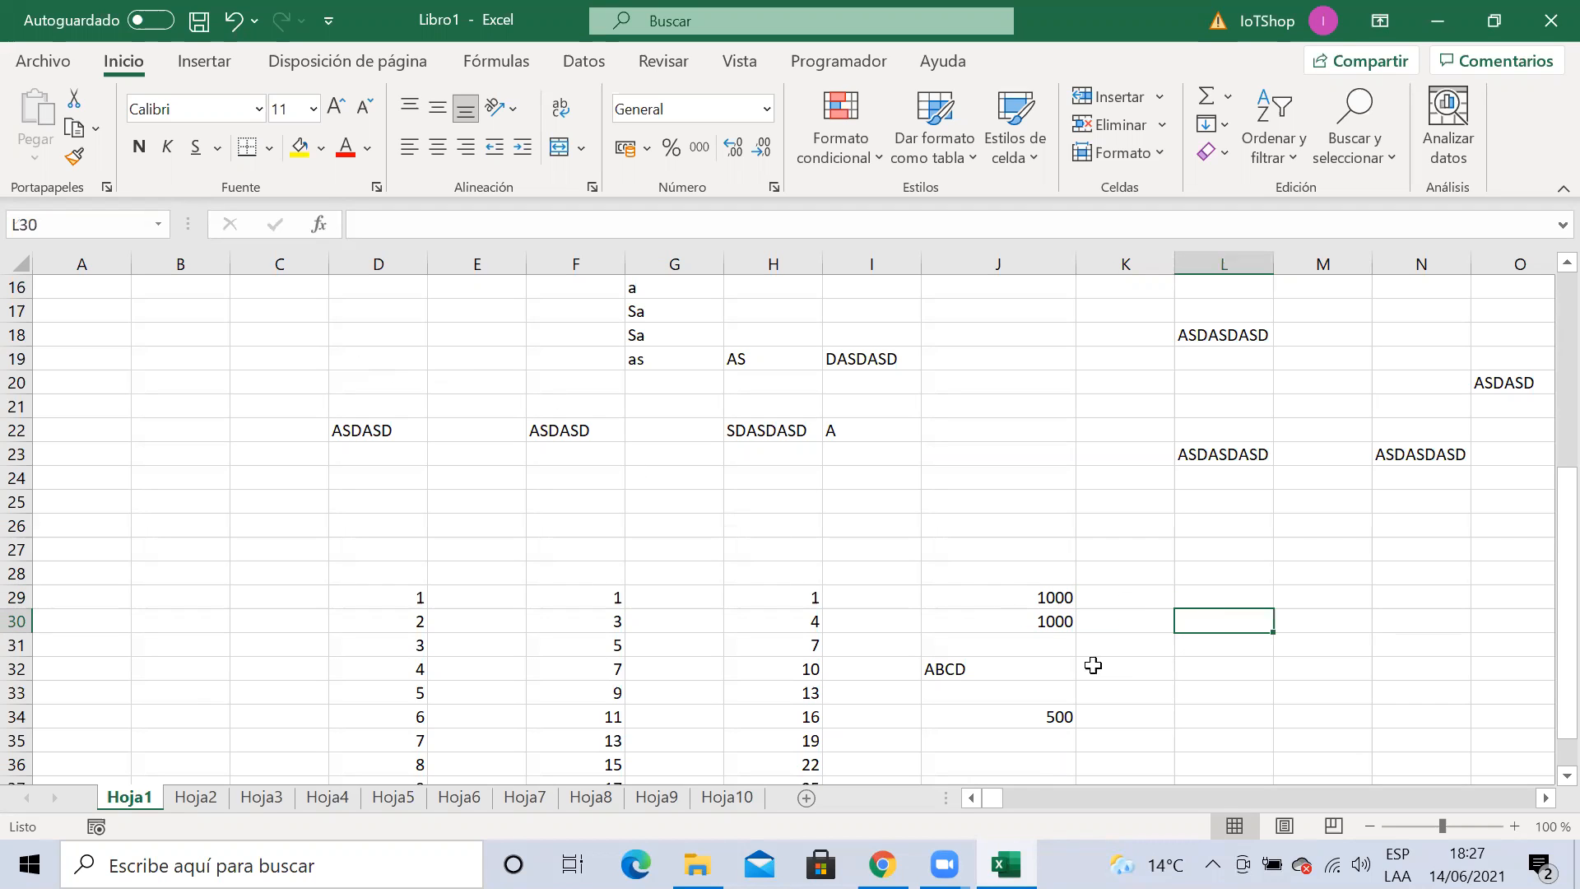
Compare the 1000 entry in J29 with the 1000 entry in J30
{"action": "left_click", "coordinate": [1019, 597]}
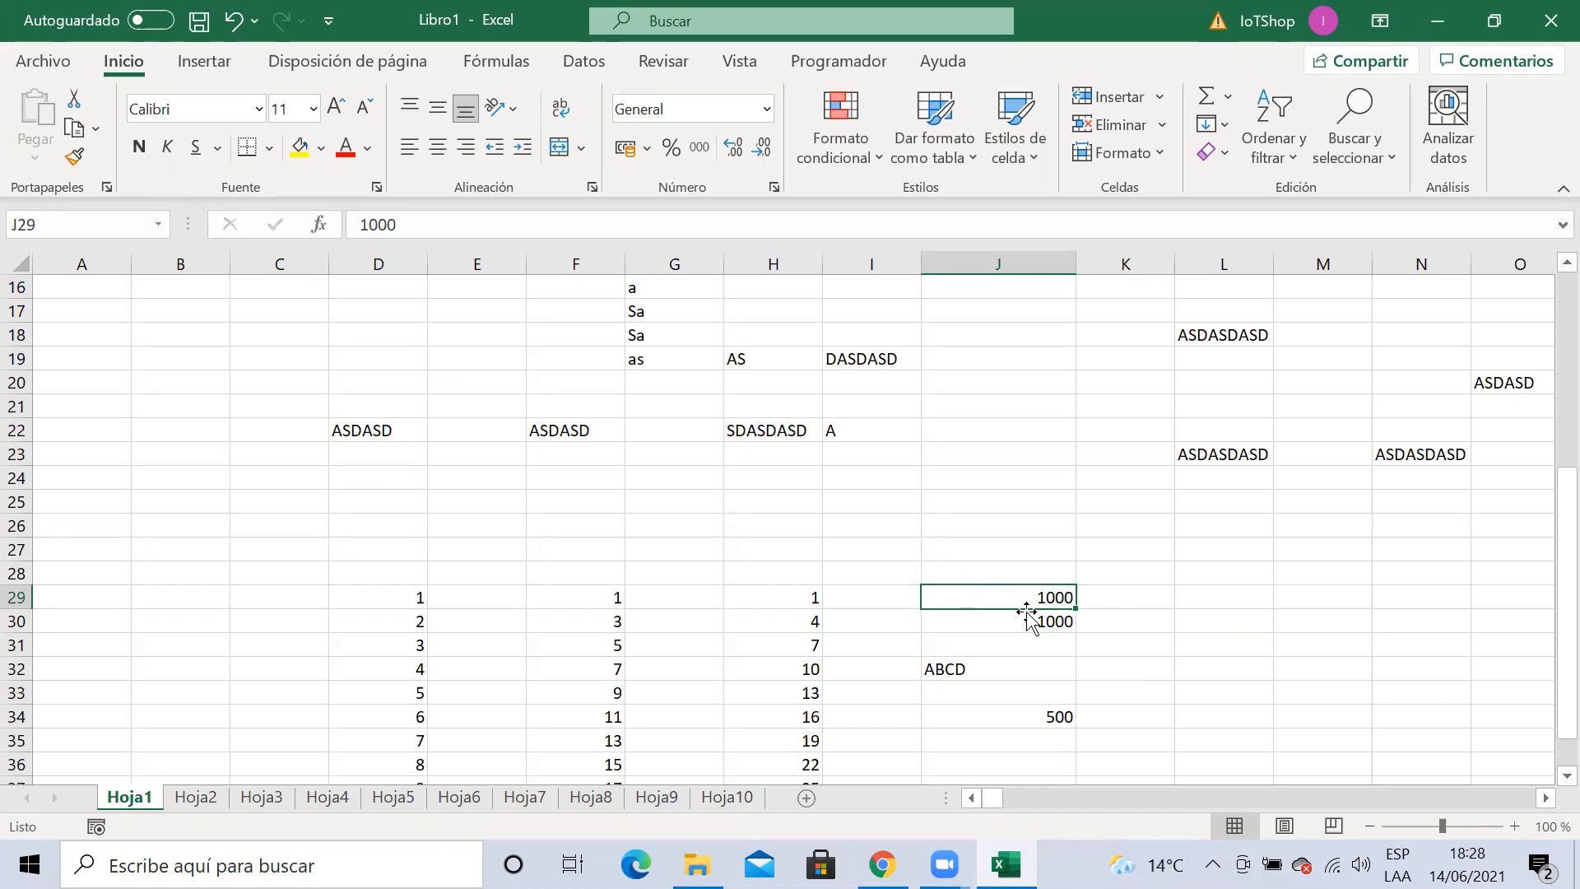
{"action": "left_click", "coordinate": [1214, 602]}
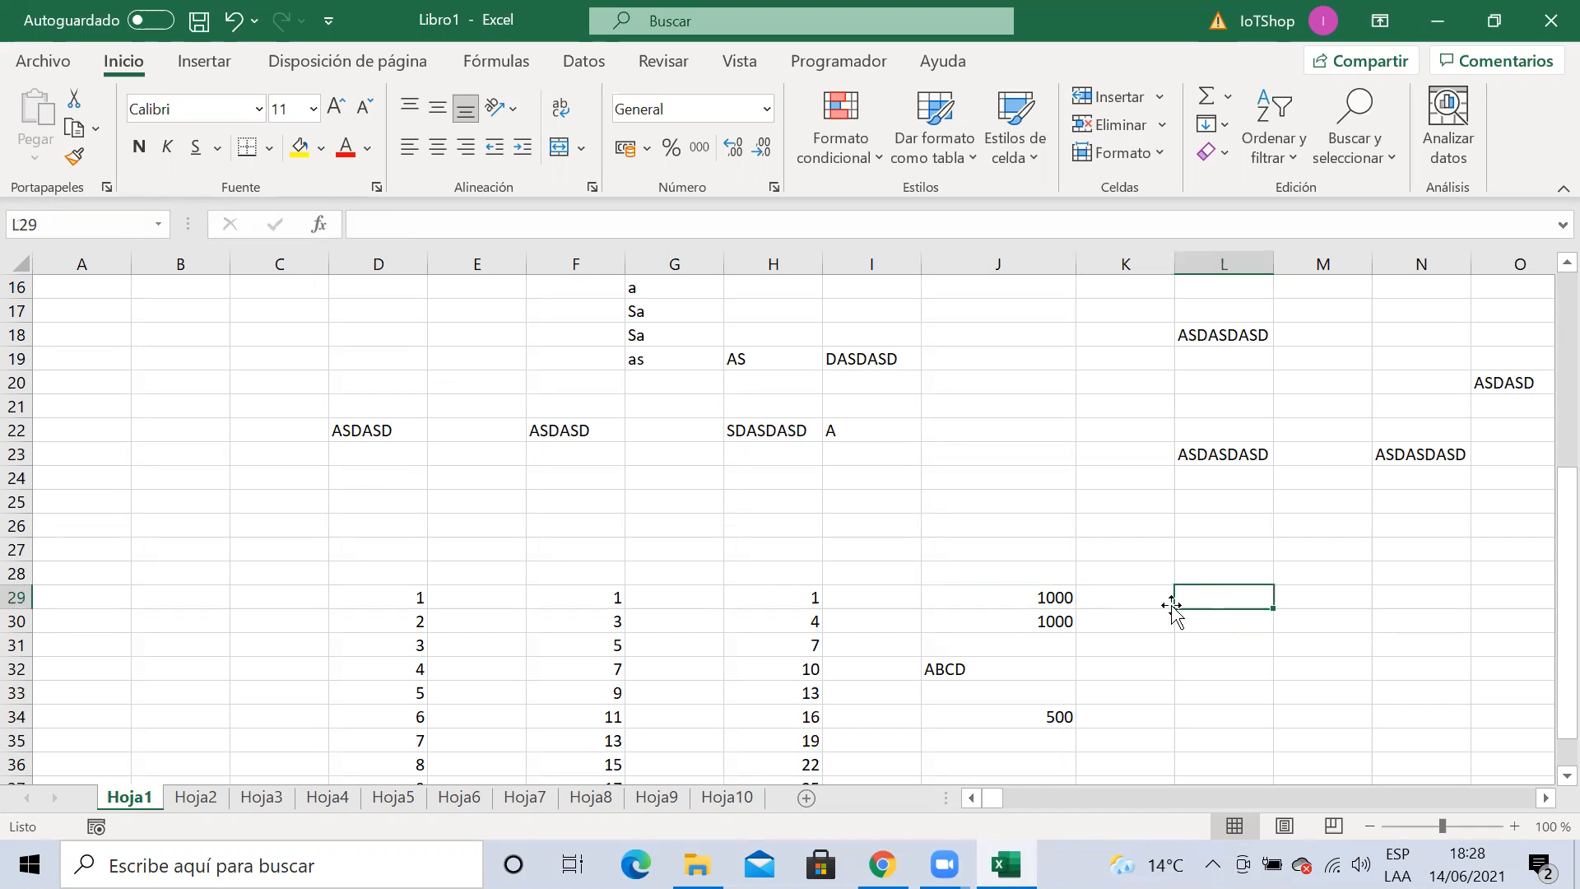
{"action": "left_click", "coordinate": [1112, 627]}
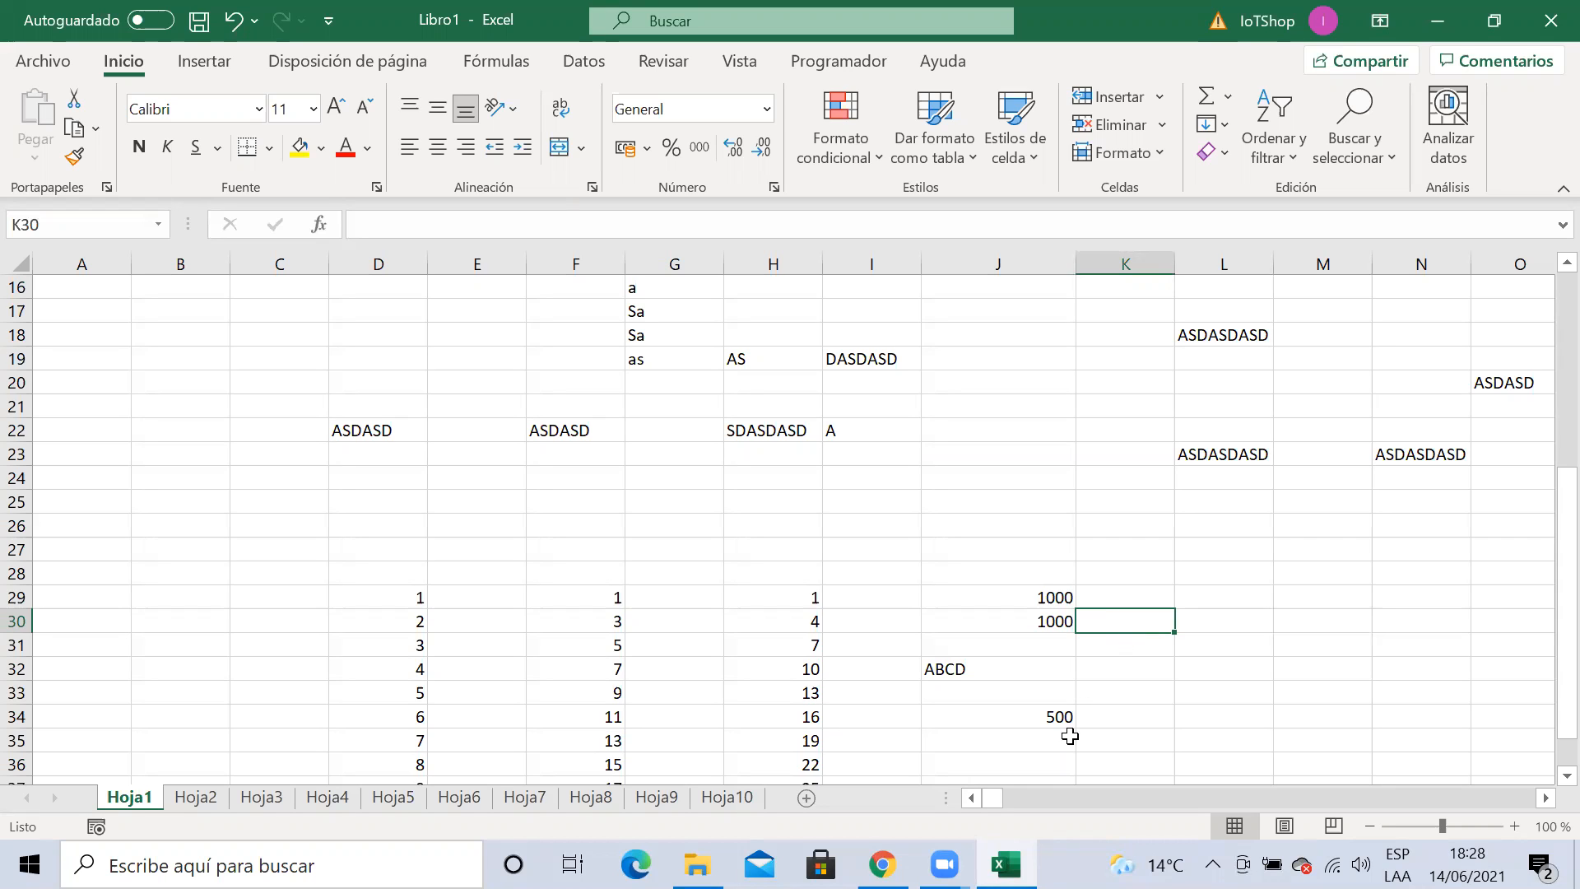
{"action": "left_click", "coordinate": [1233, 621]}
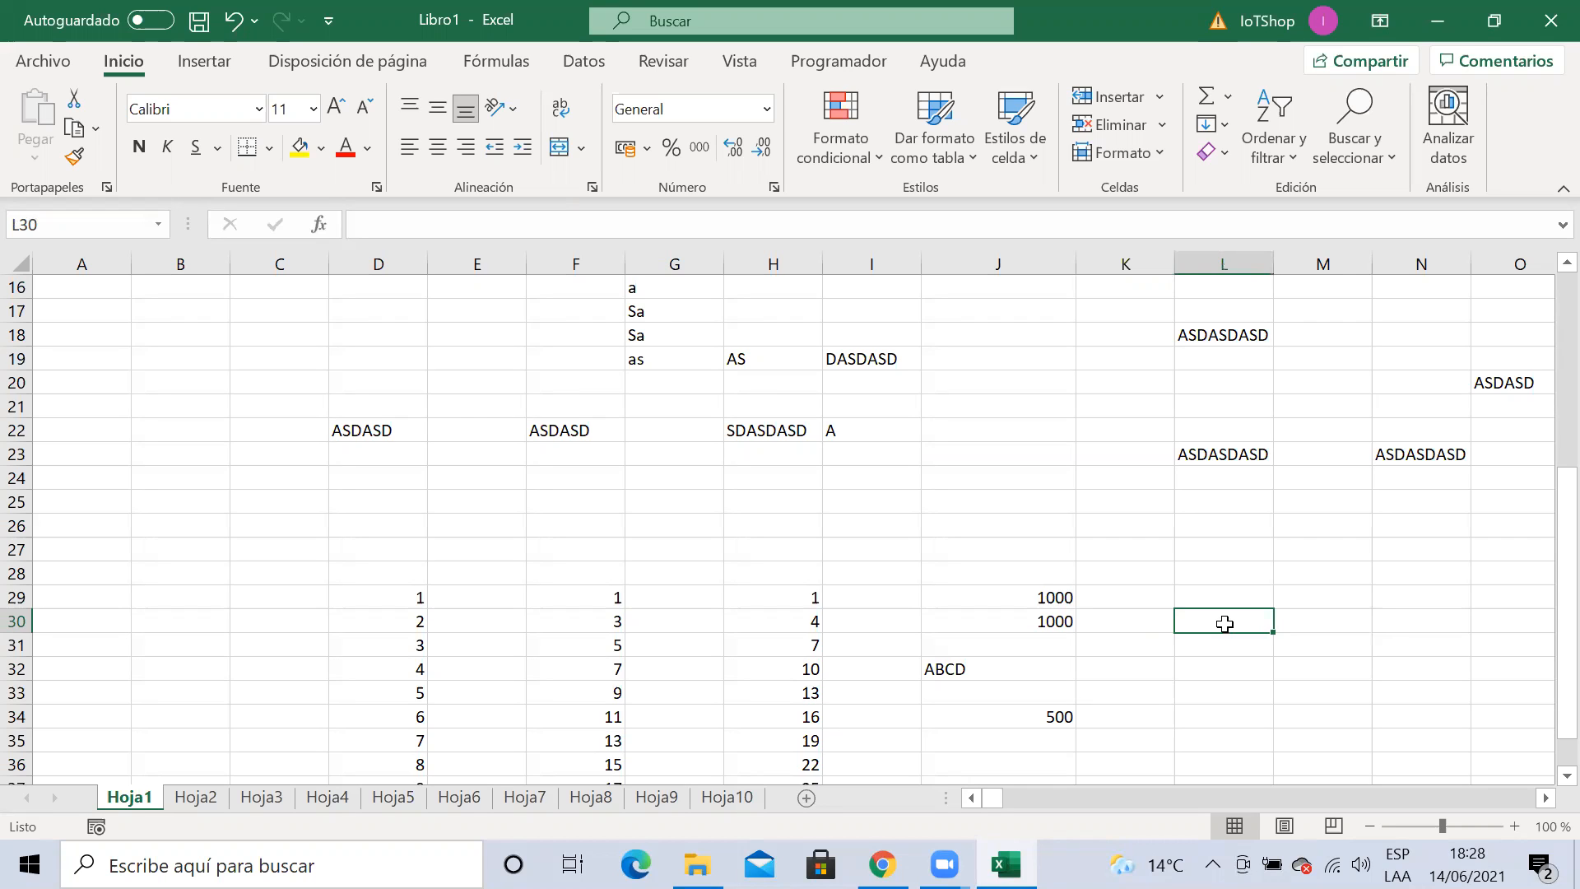
{"action": "left_click", "coordinate": [1052, 622]}
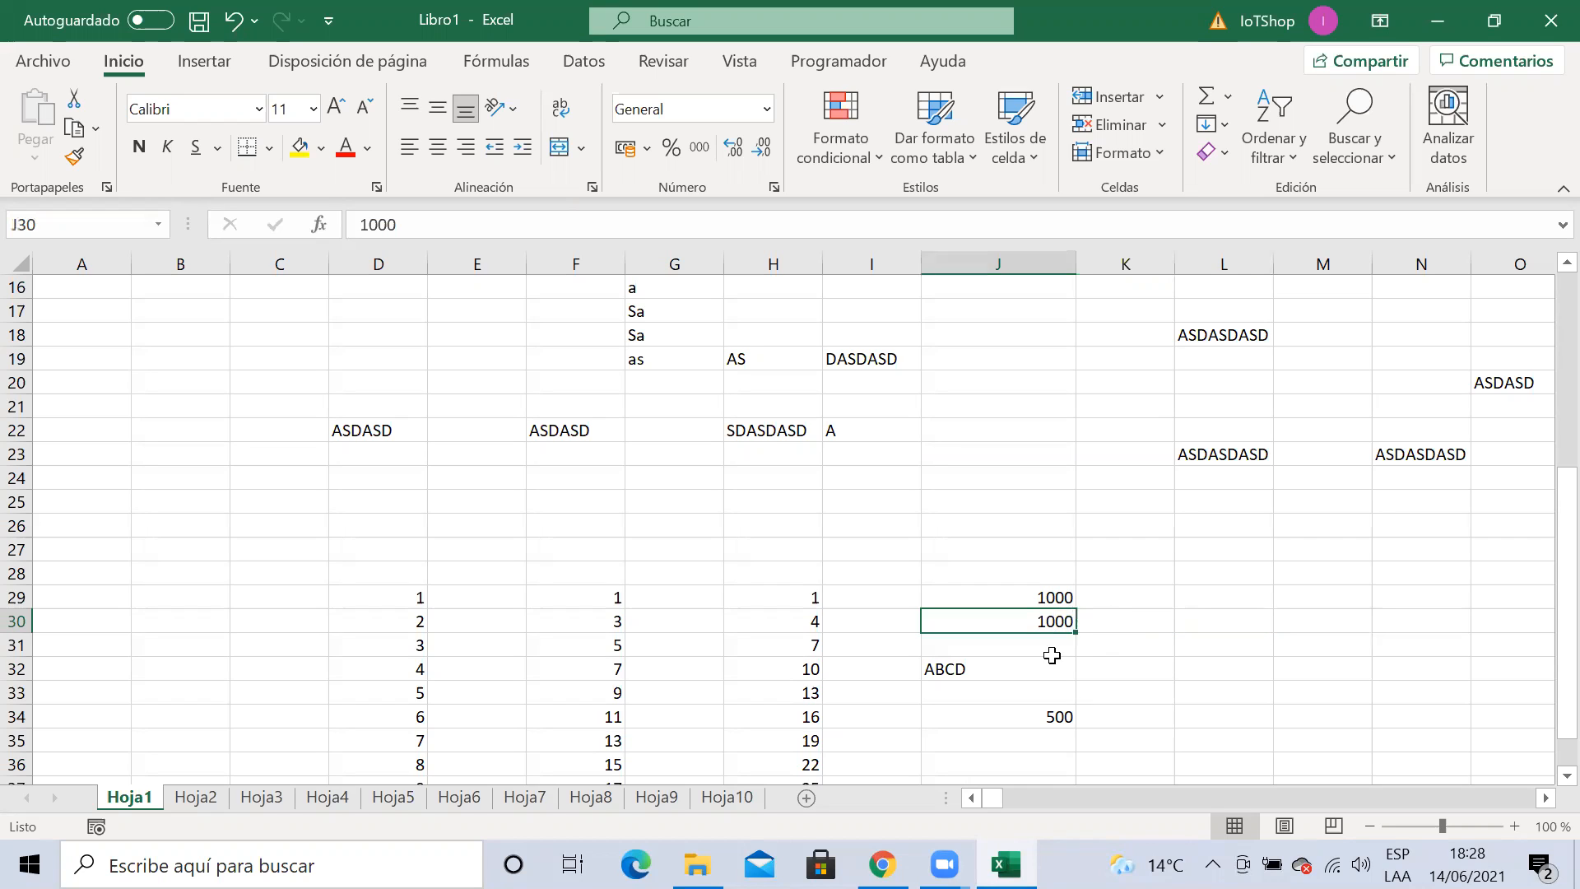
{"action": "left_click", "coordinate": [1061, 590]}
{"action": "left_click", "coordinate": [1078, 601]}
Insert the letter A in the middle of the 1000 in J29 so that it reads 10A00
{"action": "left_click", "coordinate": [1047, 599]}
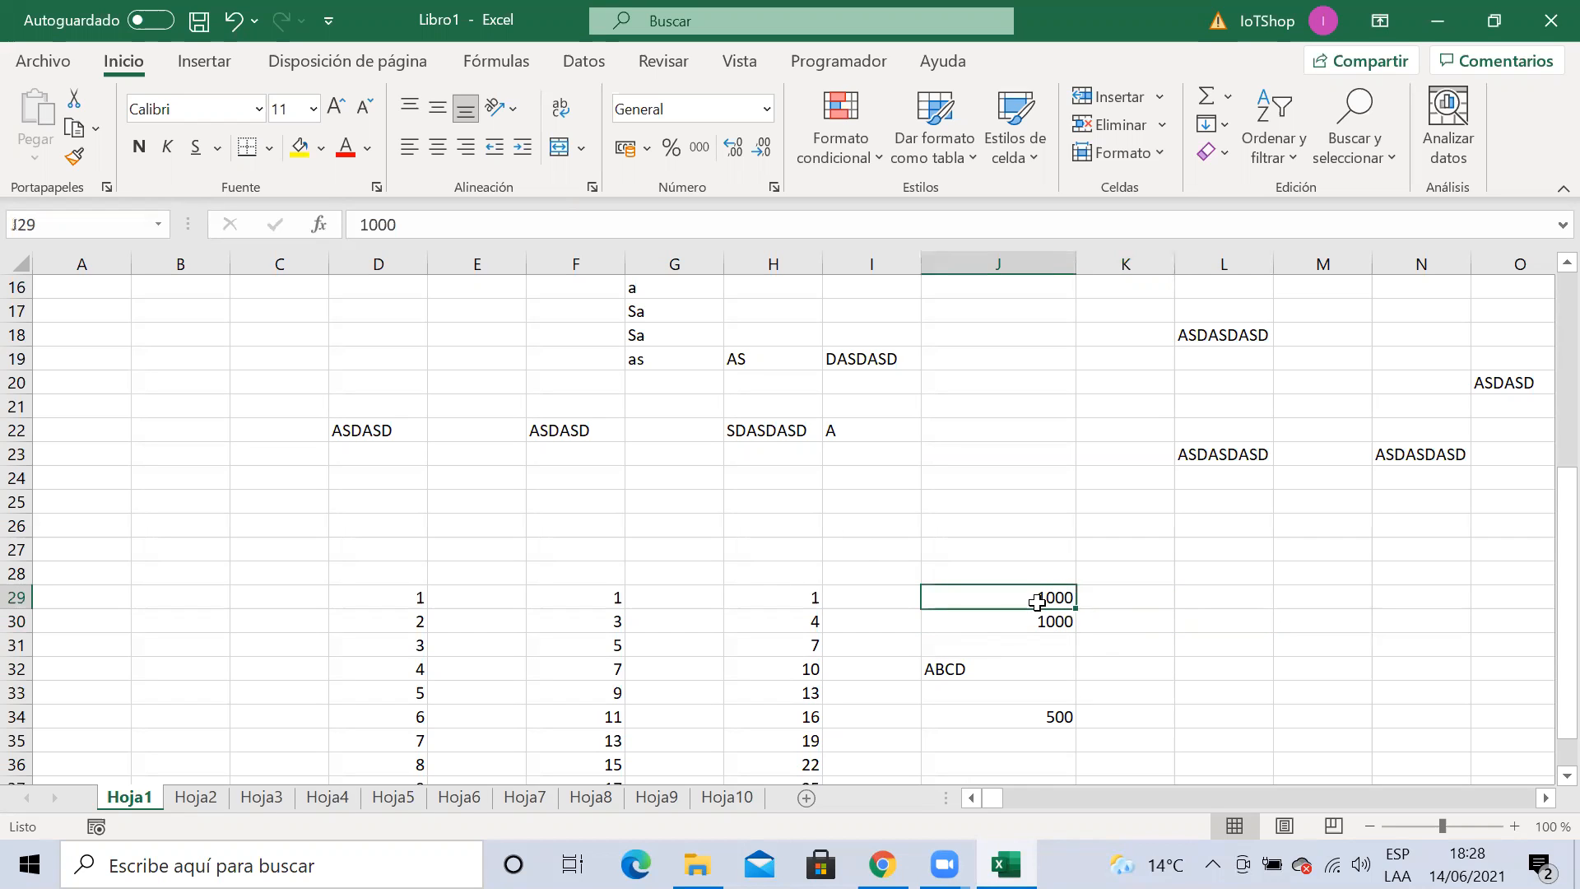
{"action": "left_click", "coordinate": [379, 225]}
{"action": "type", "text": "A"}
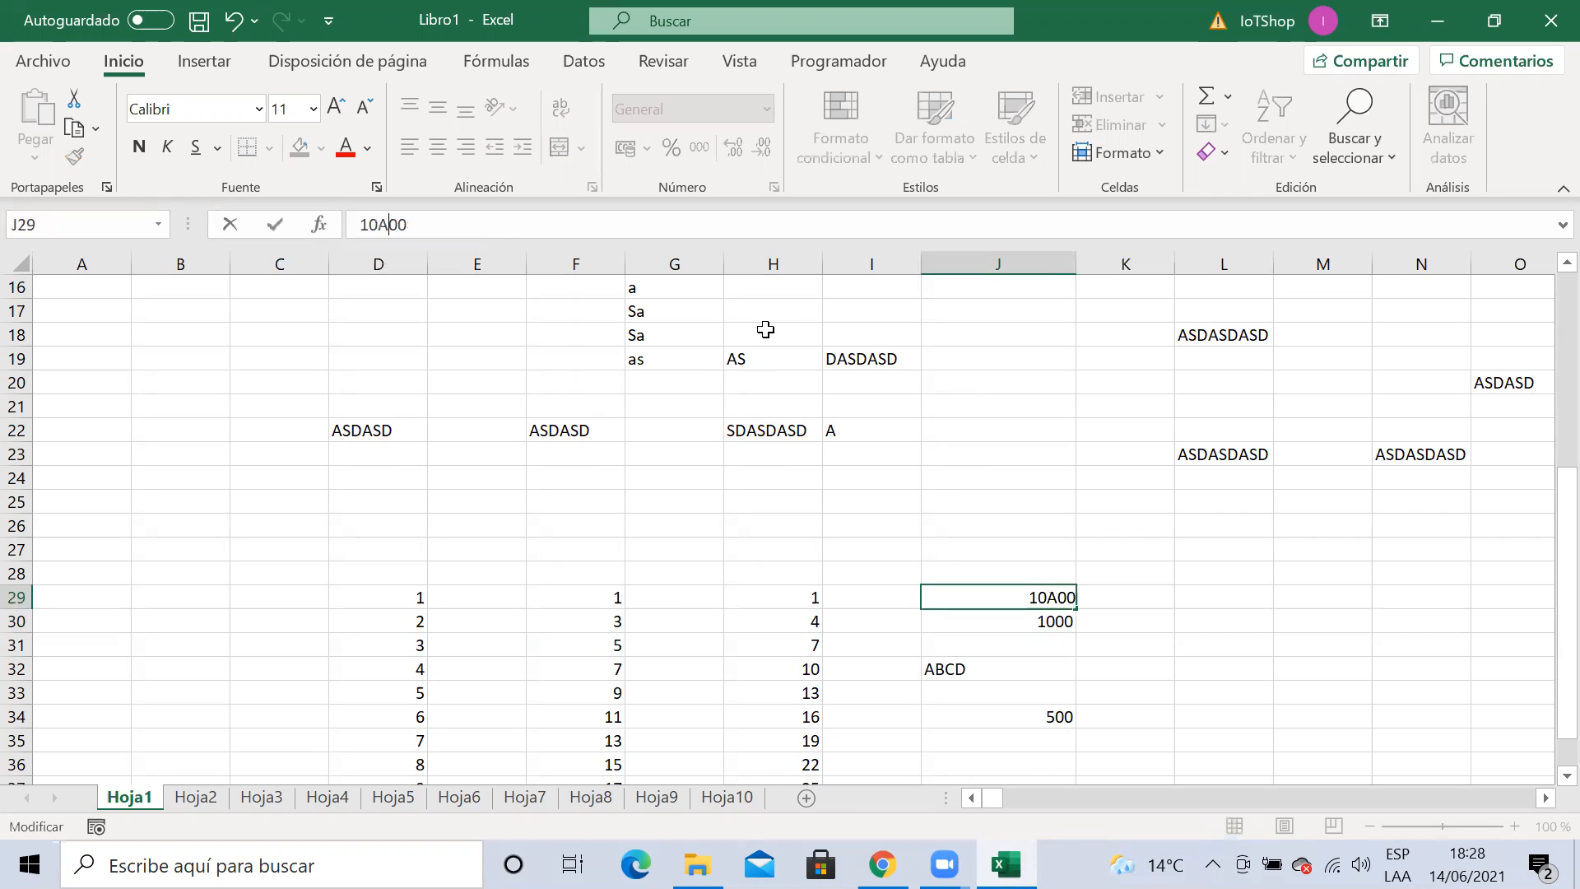
{"action": "left_click", "coordinate": [508, 225]}
{"action": "key", "text": "Return"}
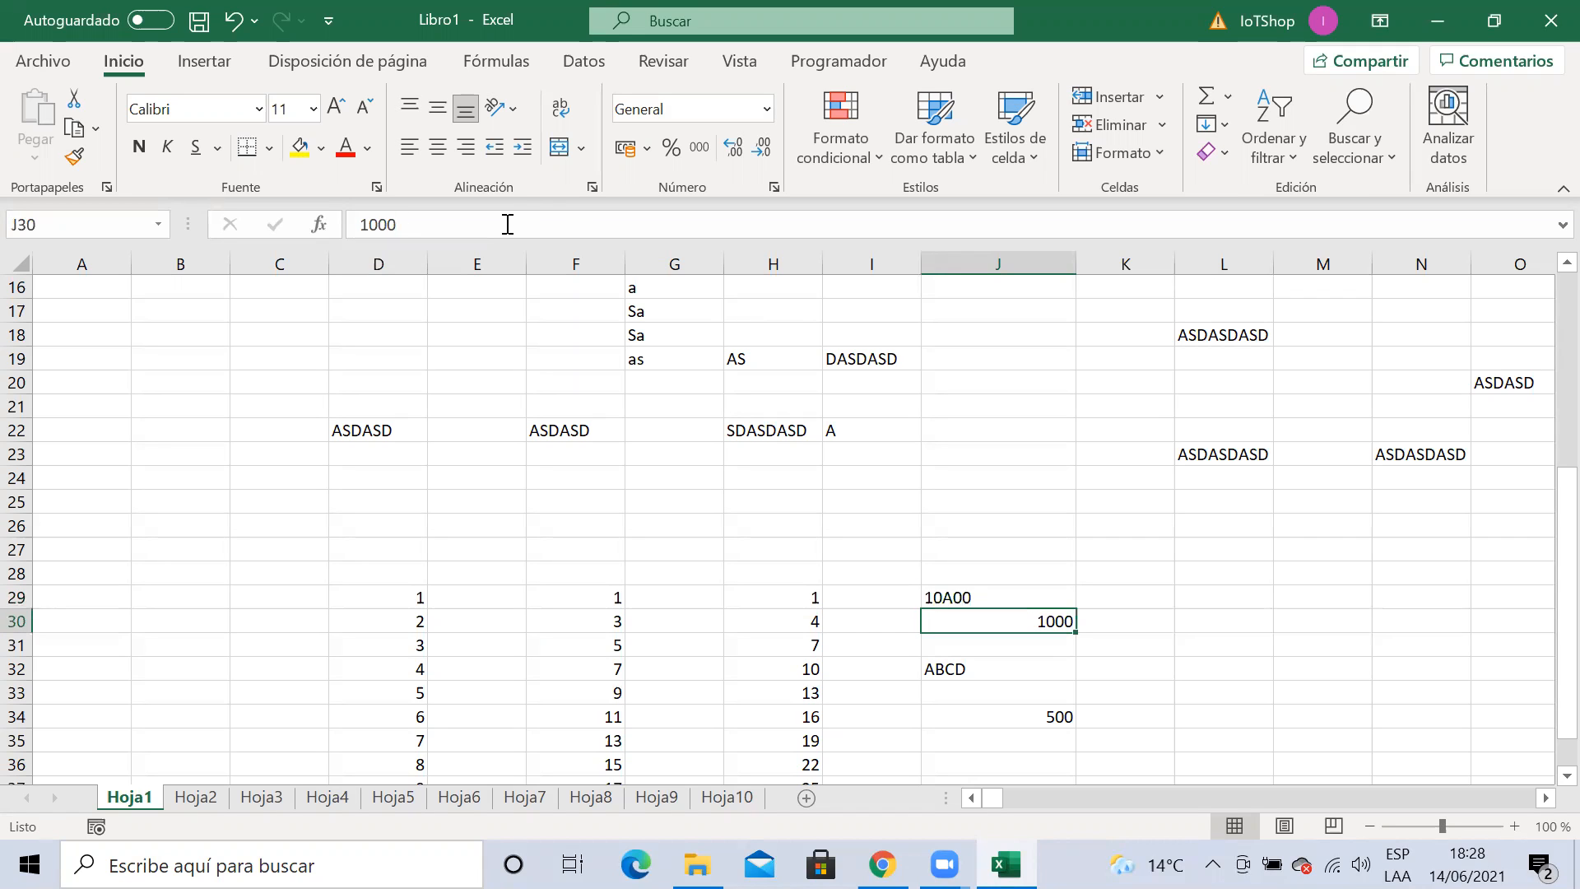
{"action": "left_click", "coordinate": [1133, 603]}
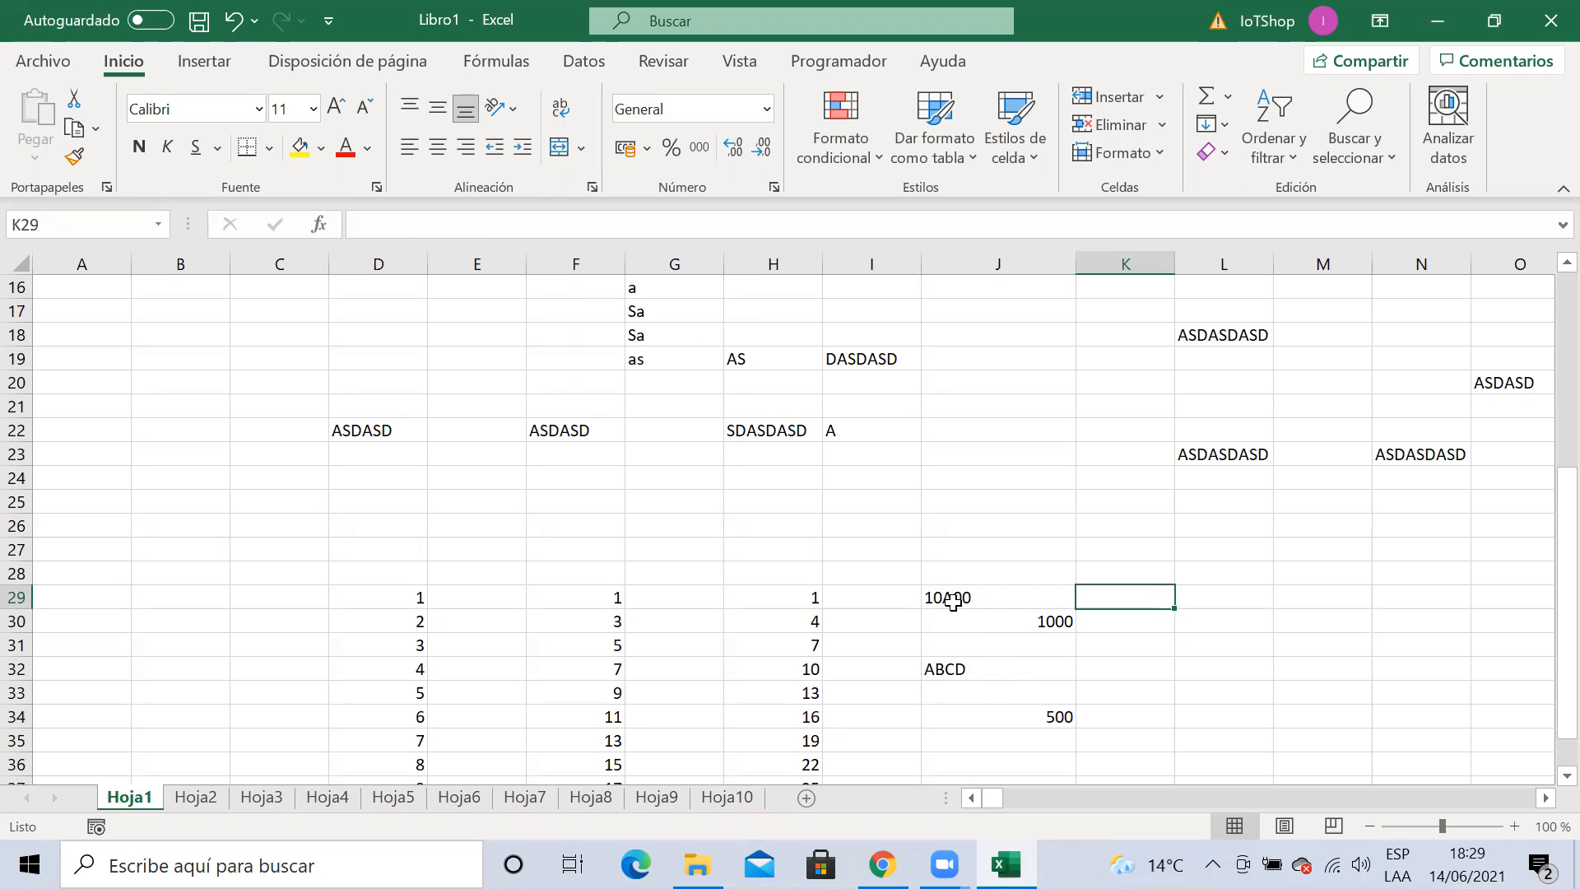
Delete the letter A from the entry in J29 and check the cell
{"action": "left_click", "coordinate": [995, 599]}
{"action": "double_click", "coordinate": [954, 599]}
{"action": "key", "text": "BackSpace"}
{"action": "key", "text": "Return"}
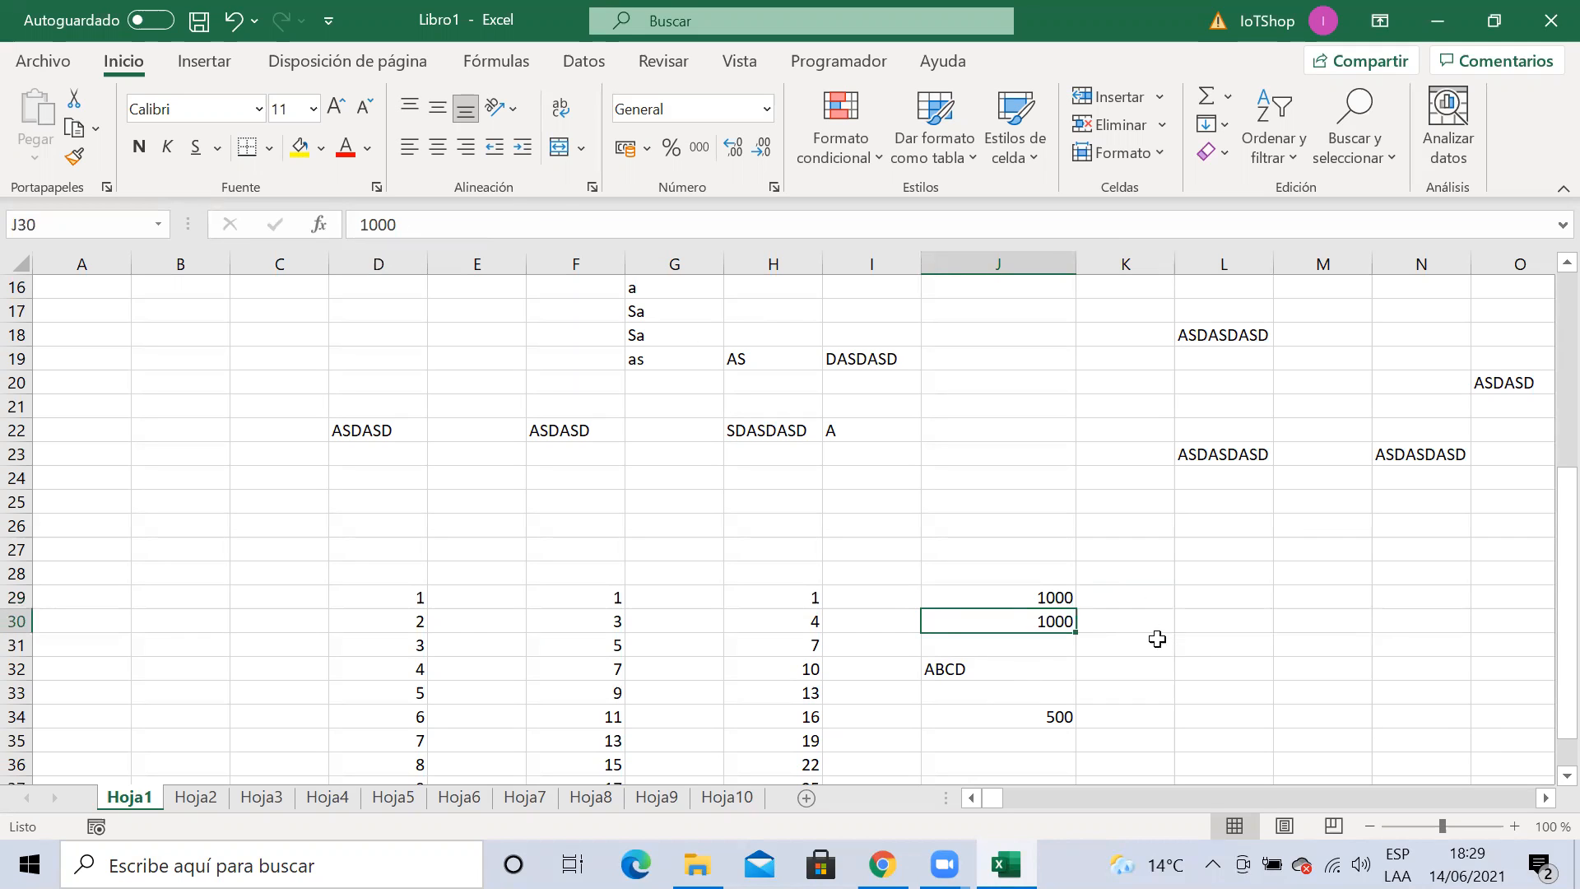
{"action": "left_click", "coordinate": [1128, 600]}
{"action": "left_click", "coordinate": [1039, 592]}
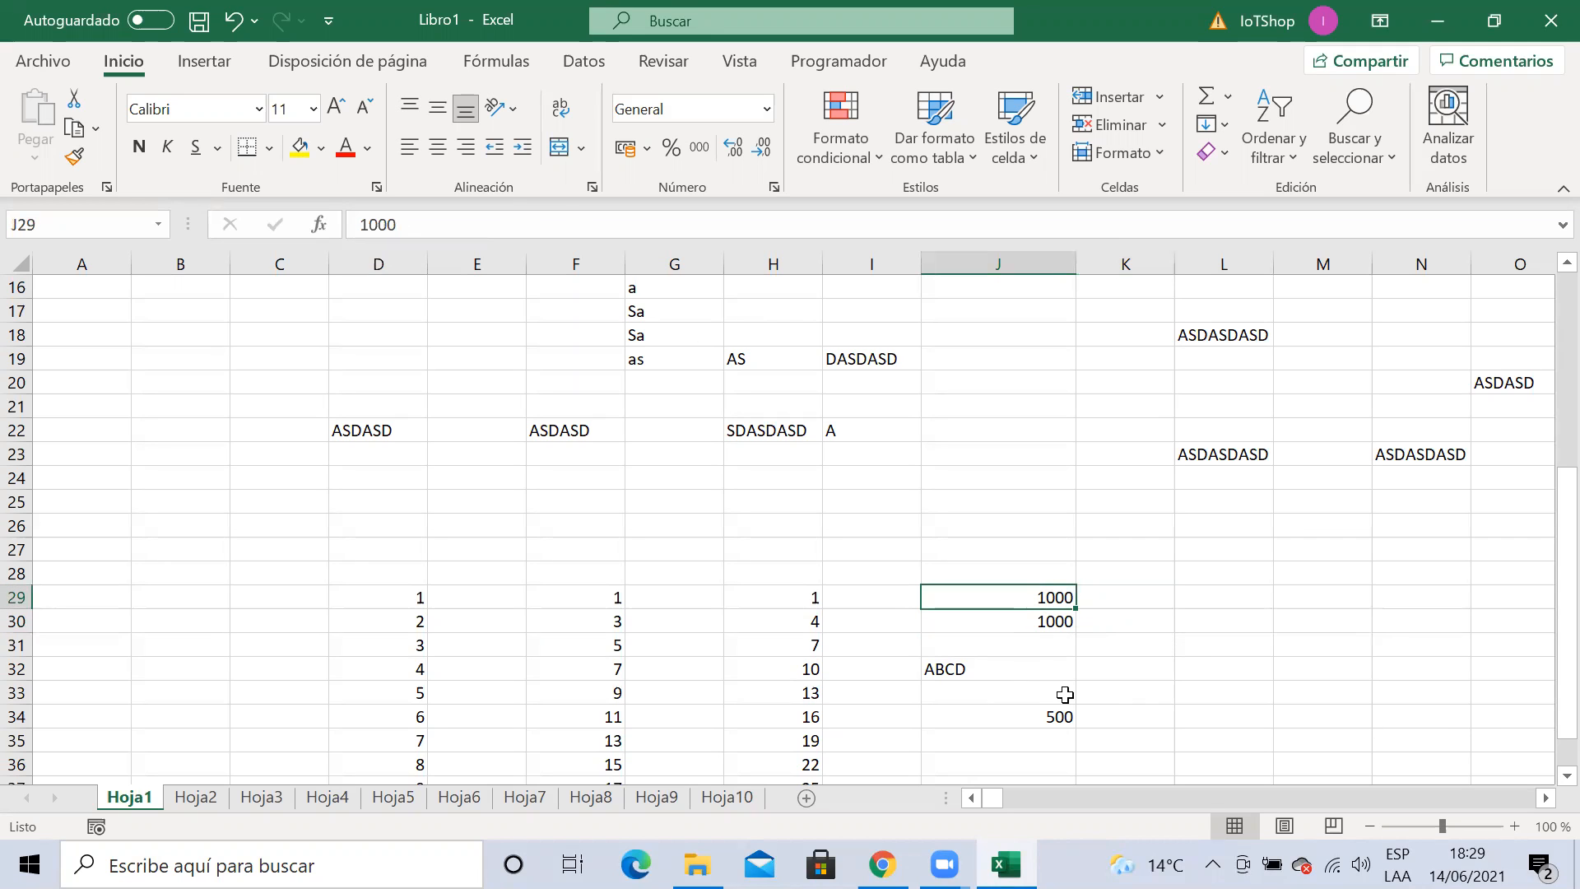
{"action": "left_click", "coordinate": [1136, 670]}
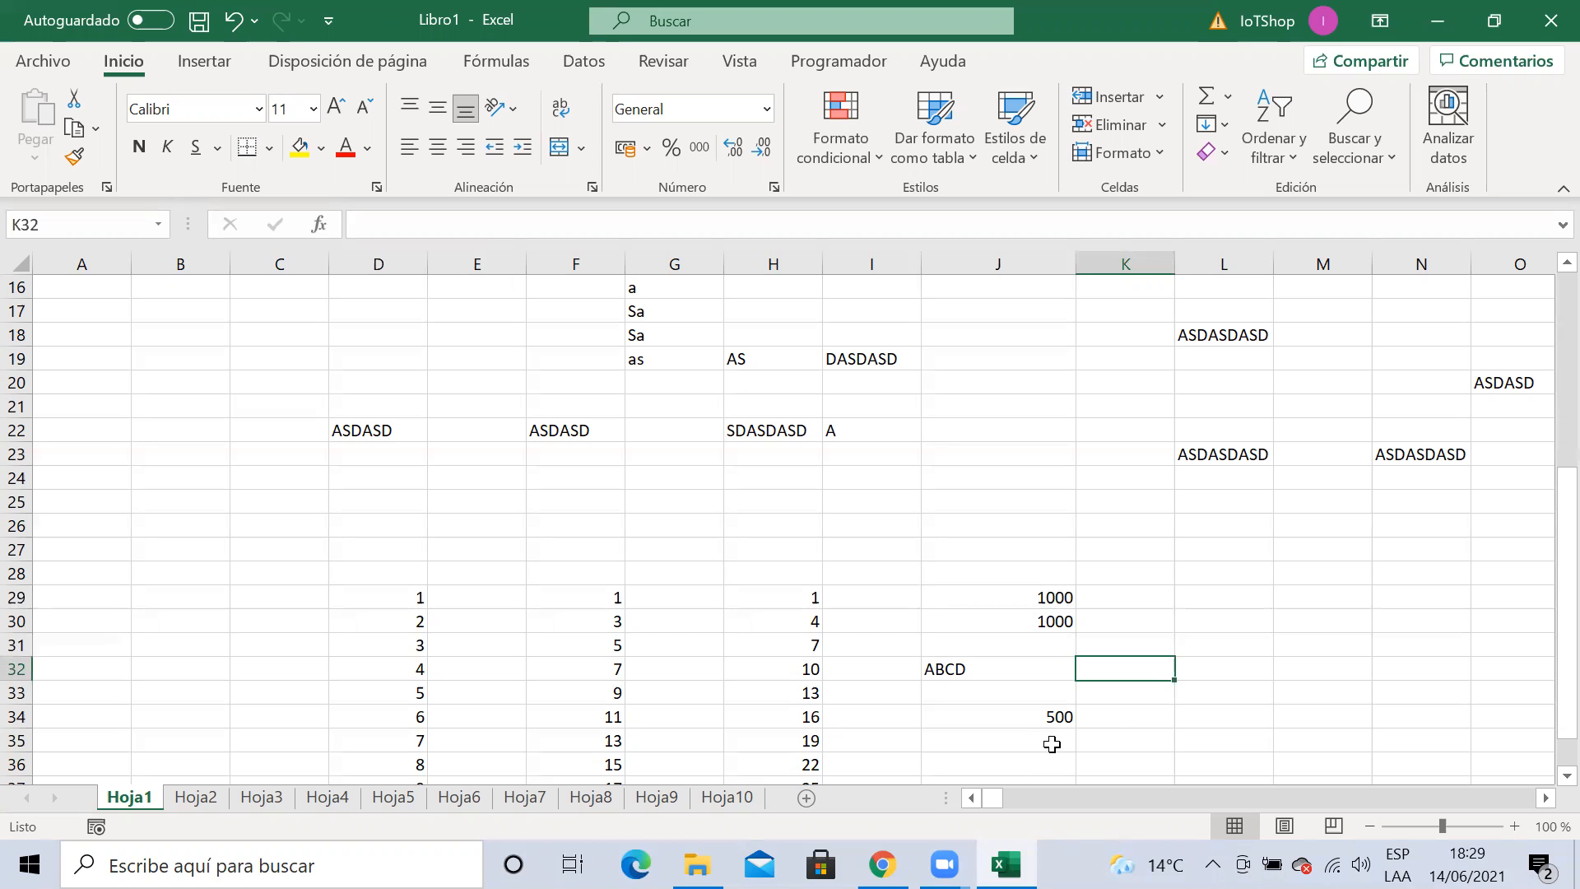
Enter the date 14 JUNIO 2021 in B29 and inspect the cell's stored content
{"action": "left_click", "coordinate": [790, 664]}
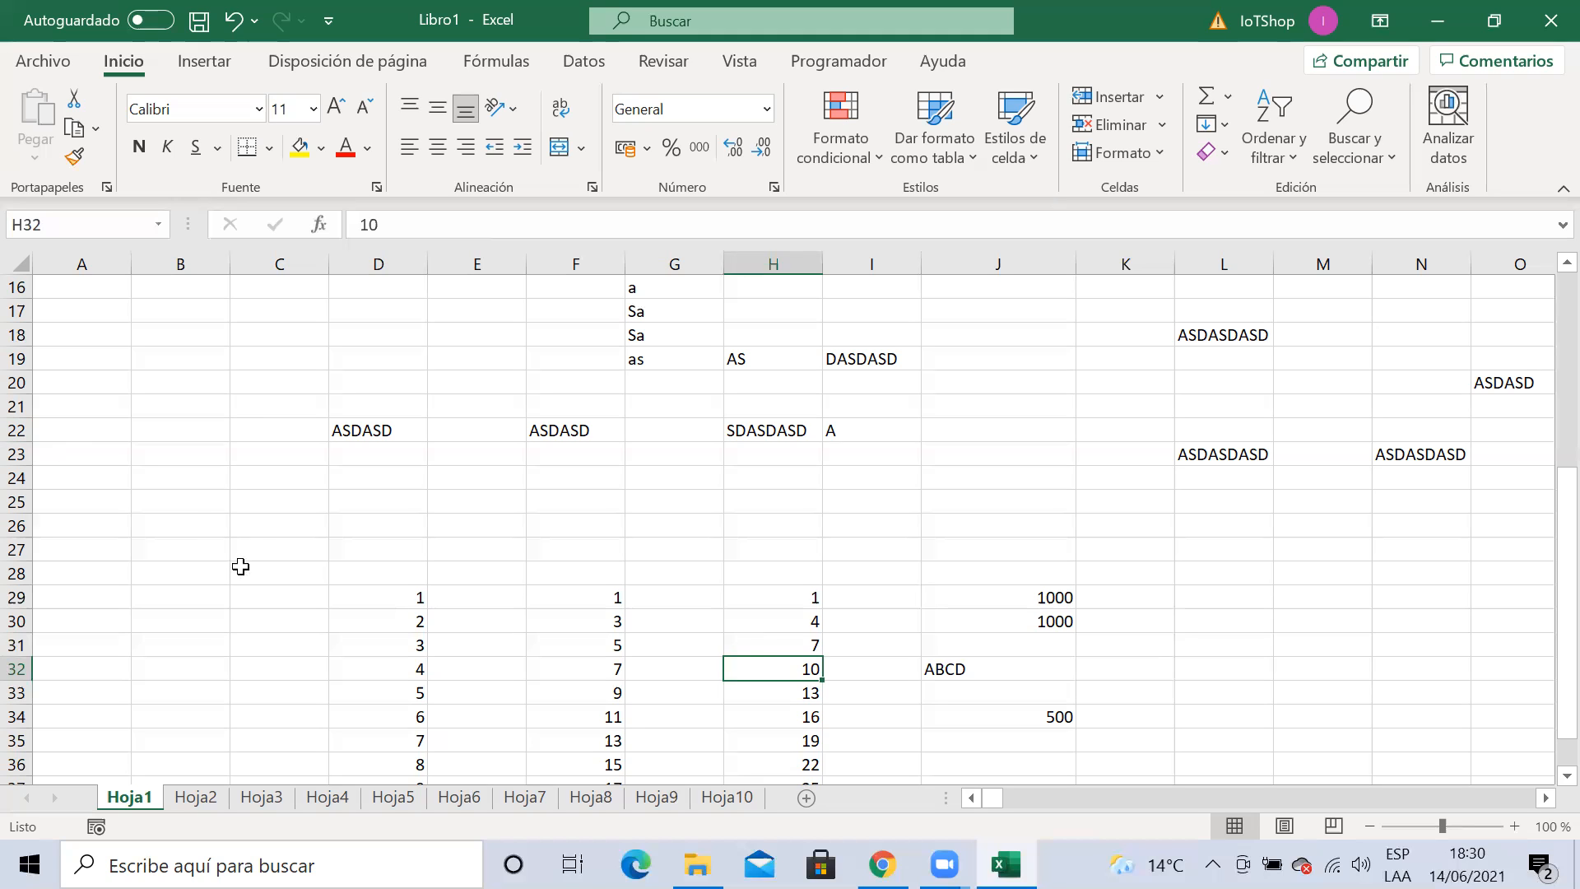
{"action": "left_click", "coordinate": [179, 607]}
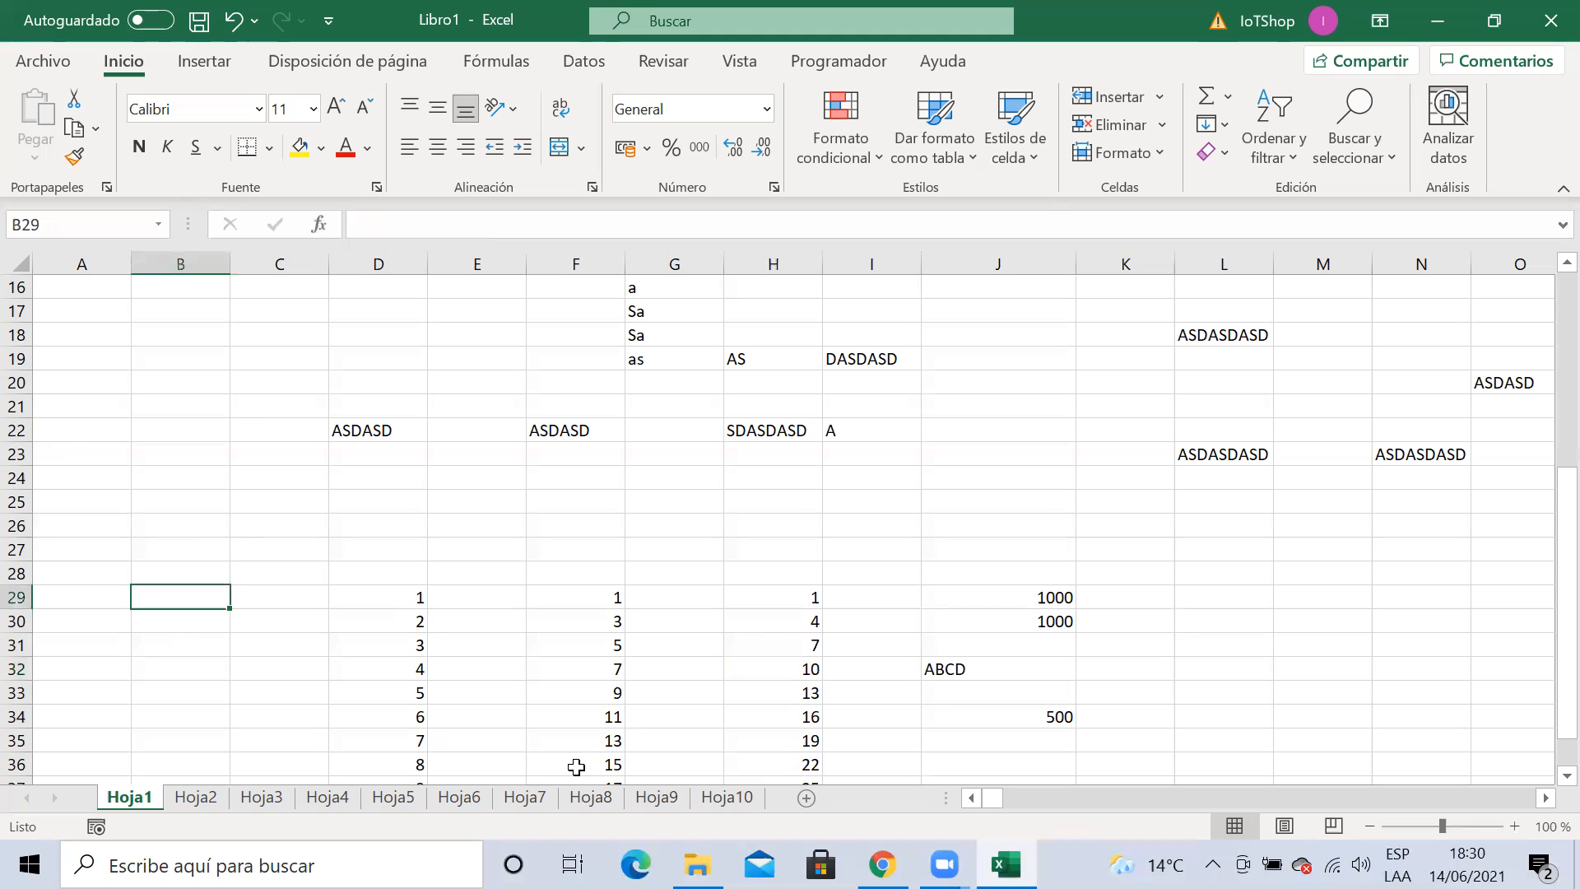
{"action": "type", "text": "14"}
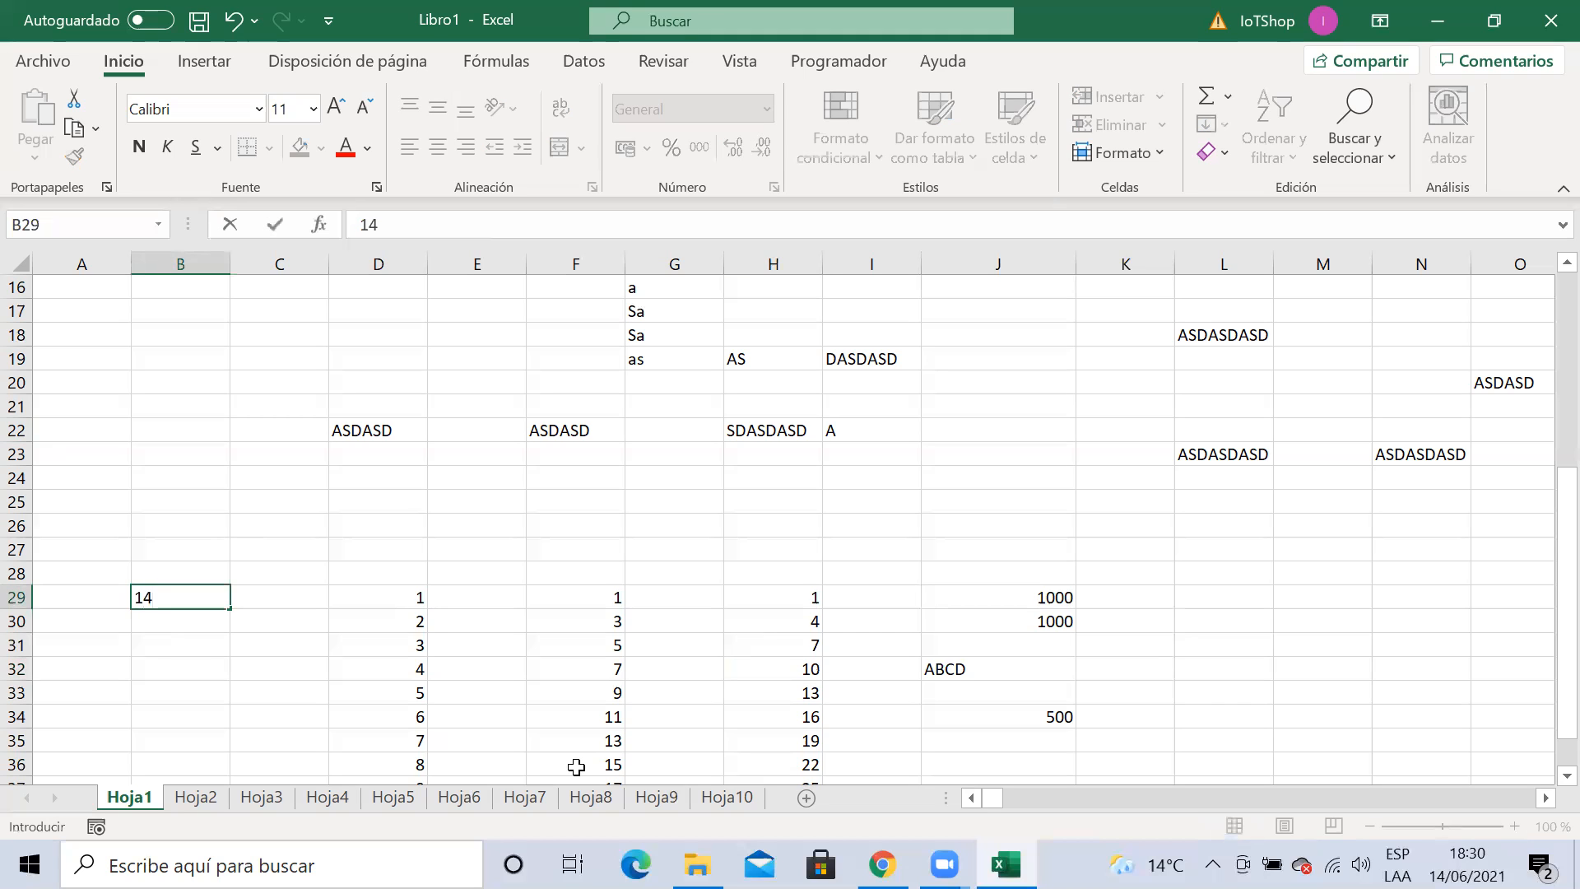
{"action": "type", "text": " JUNIO 2021"}
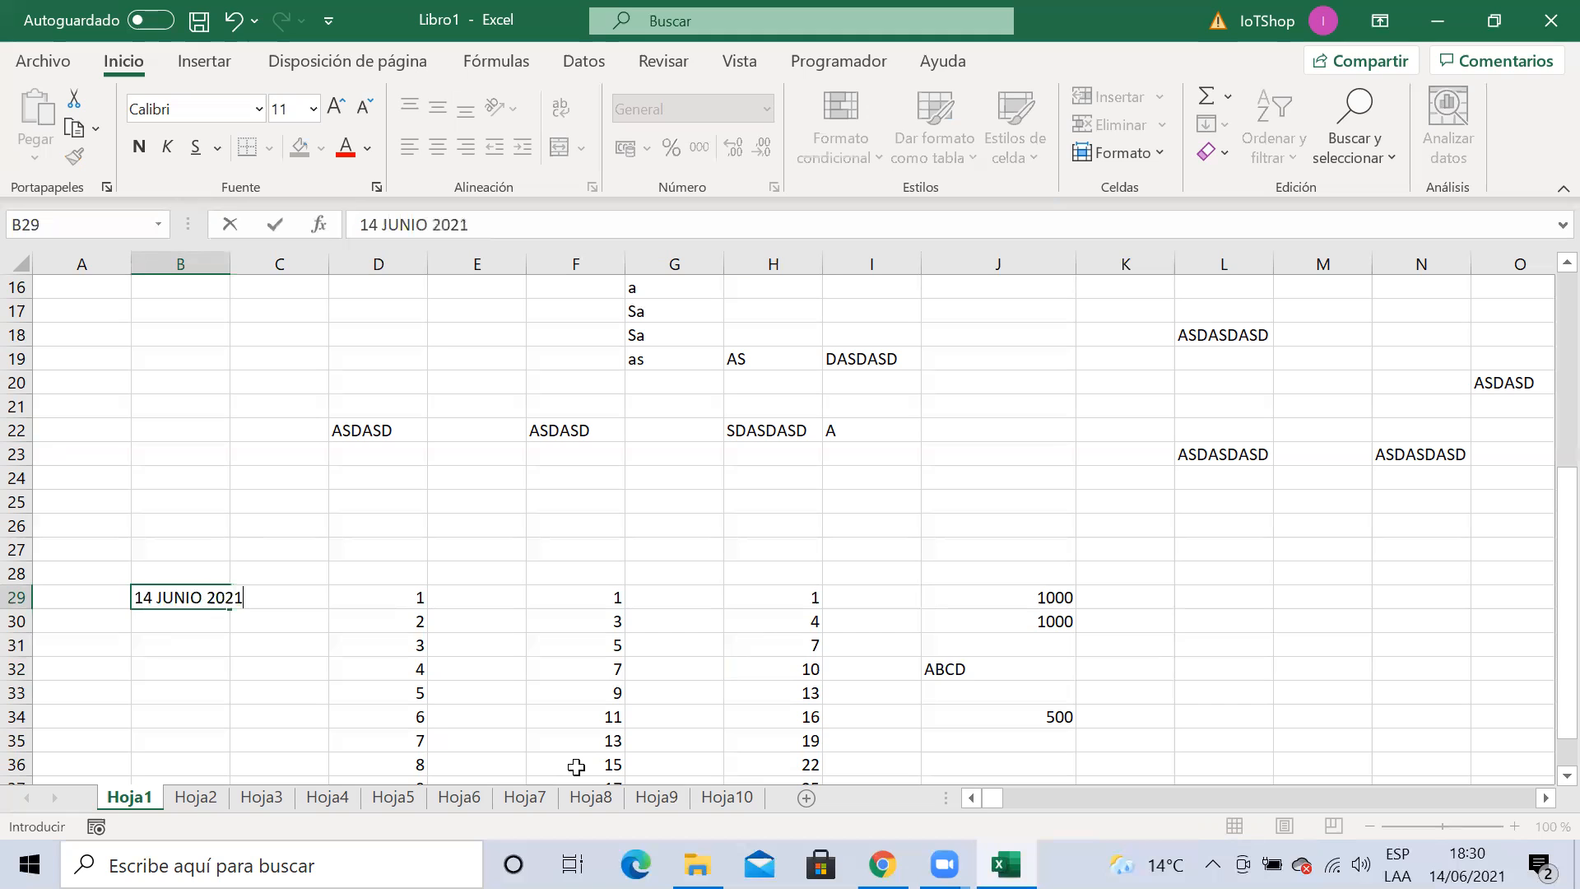
{"action": "key", "text": "Return"}
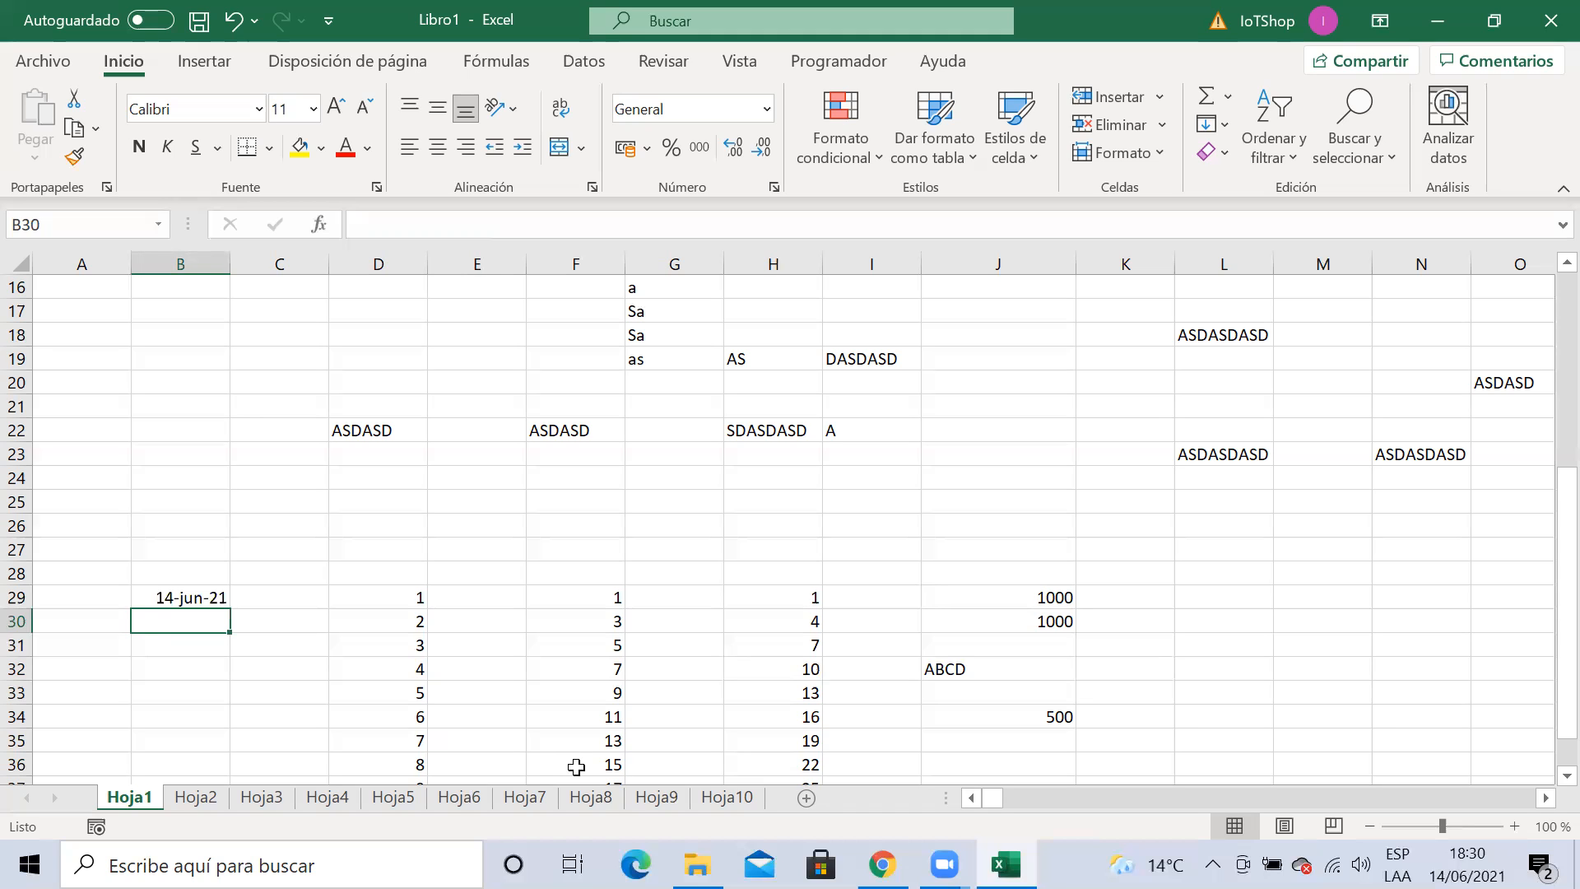
{"action": "key", "text": "Up"}
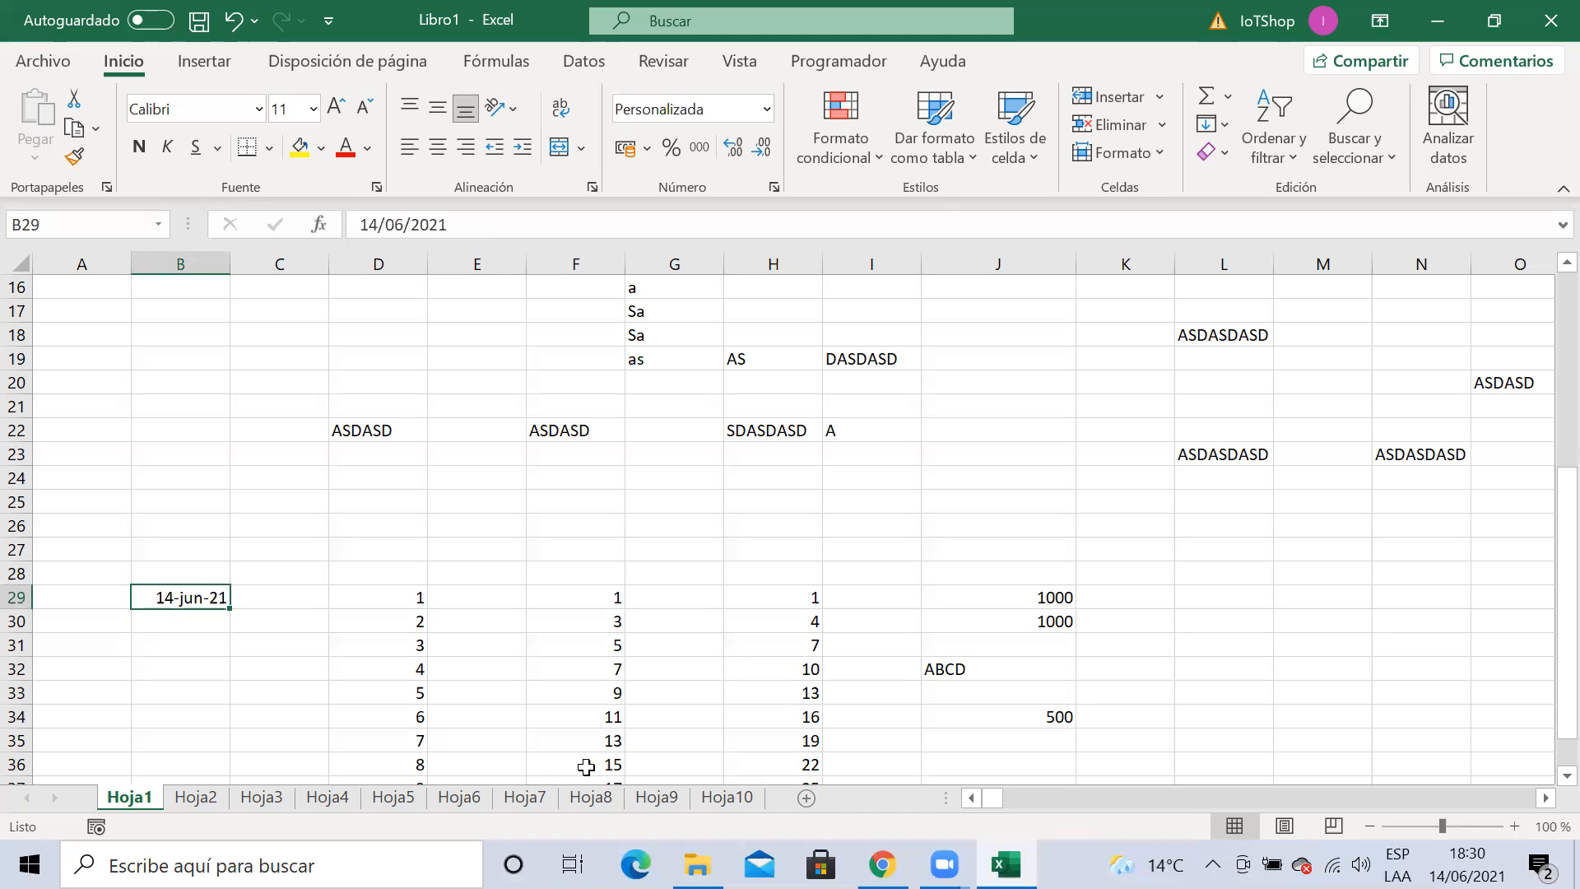
{"action": "left_click", "coordinate": [462, 228]}
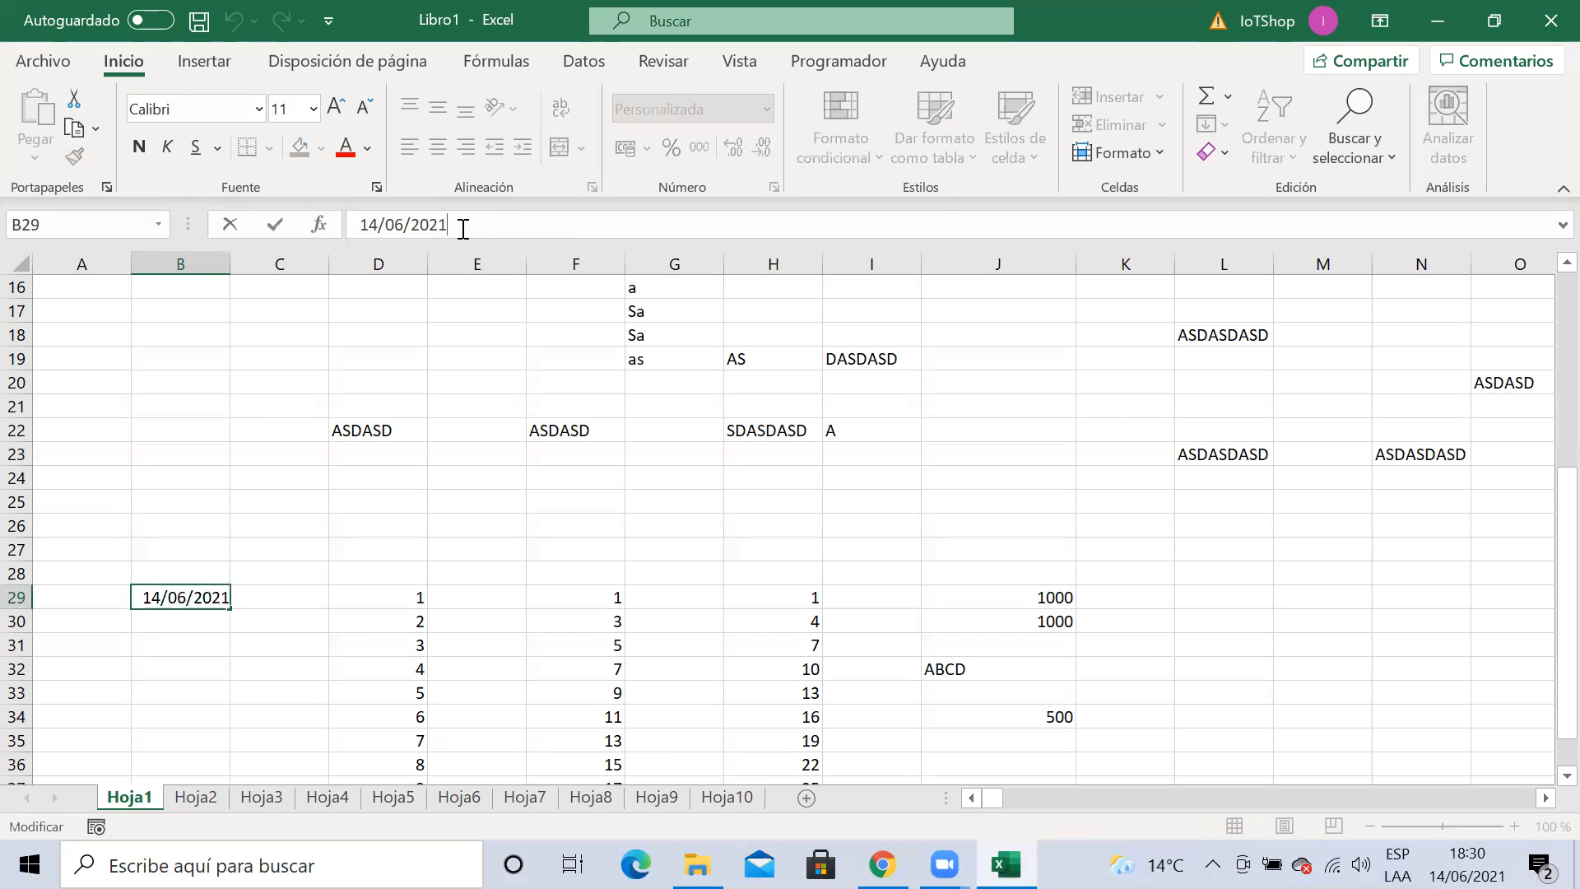
Enter the date 20 JUNIO 2021 in B31 and inspect the cell's stored content
{"action": "left_click", "coordinate": [187, 649]}
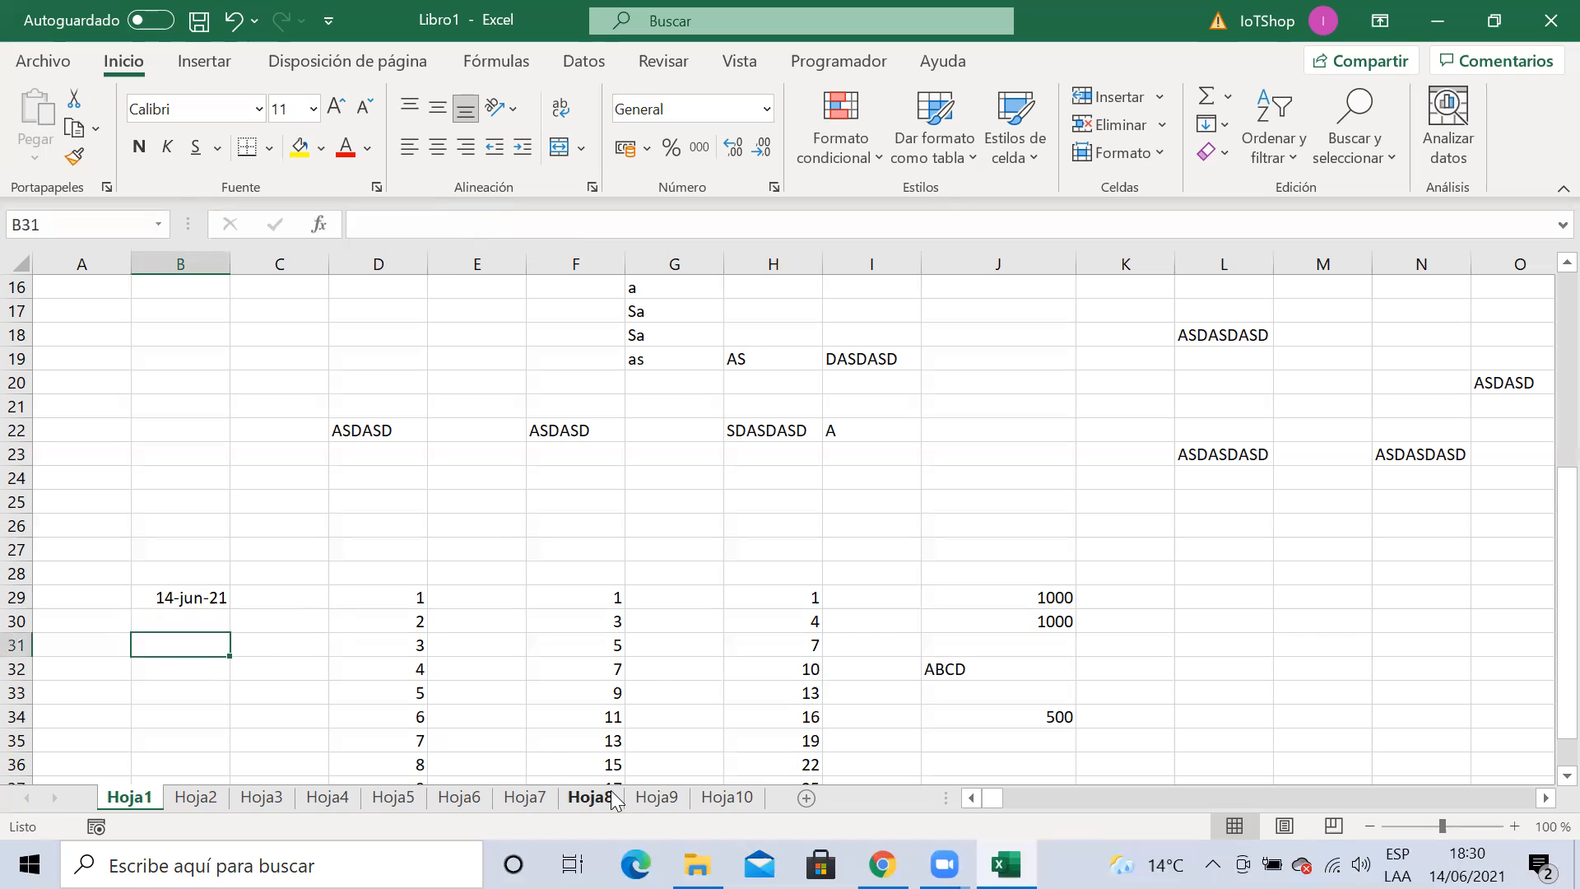
{"action": "type", "text": "20"}
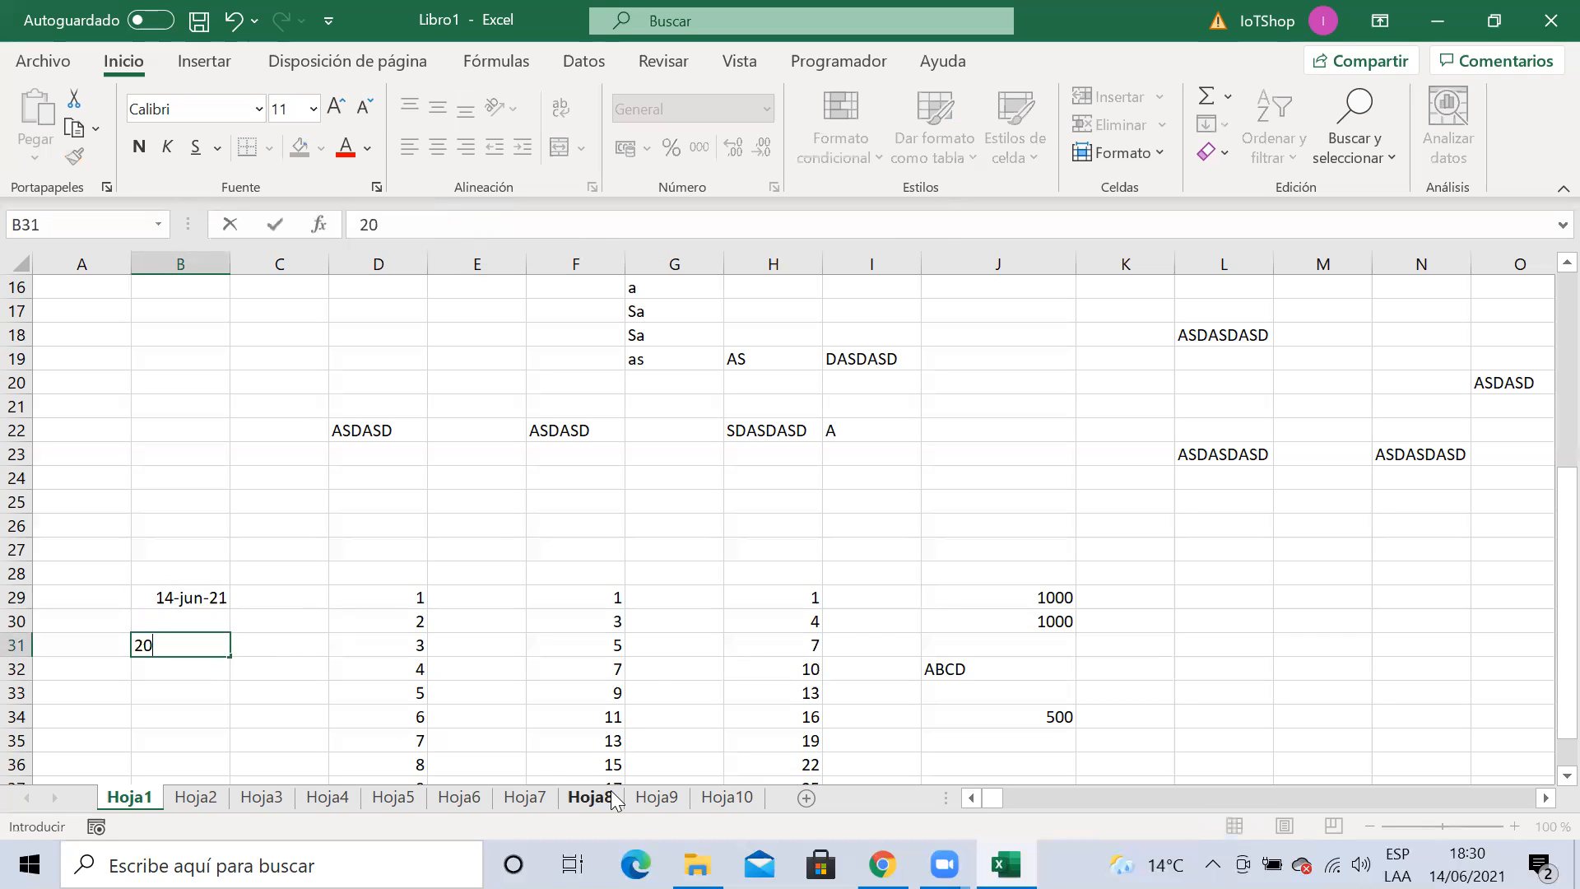
{"action": "type", "text": " JUNIO 2021"}
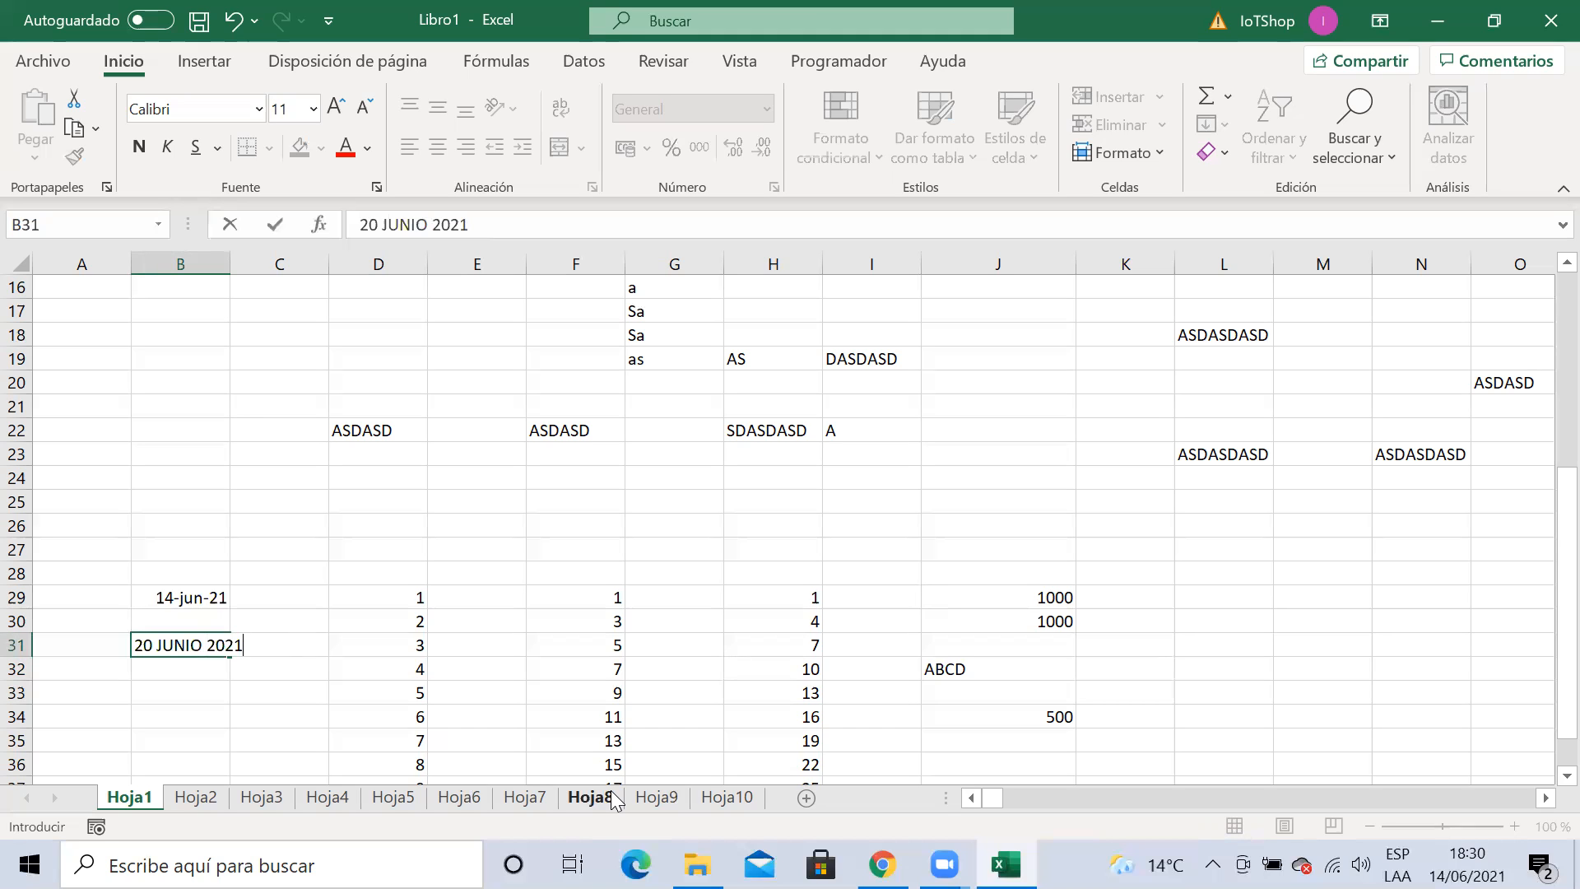
{"action": "key", "text": "Return"}
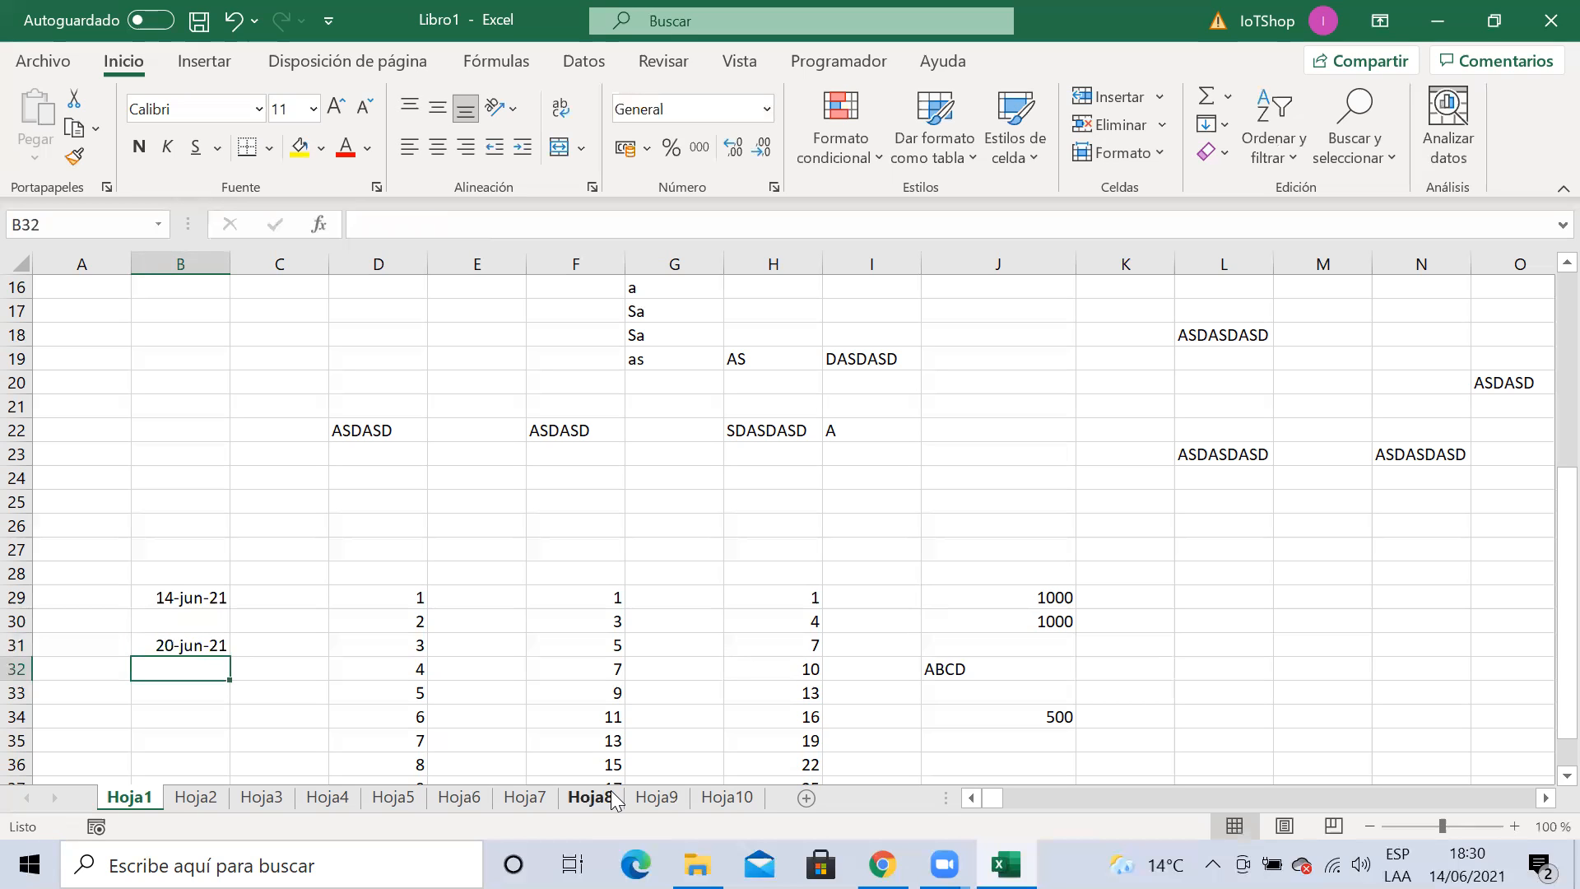
{"action": "key", "text": "Up"}
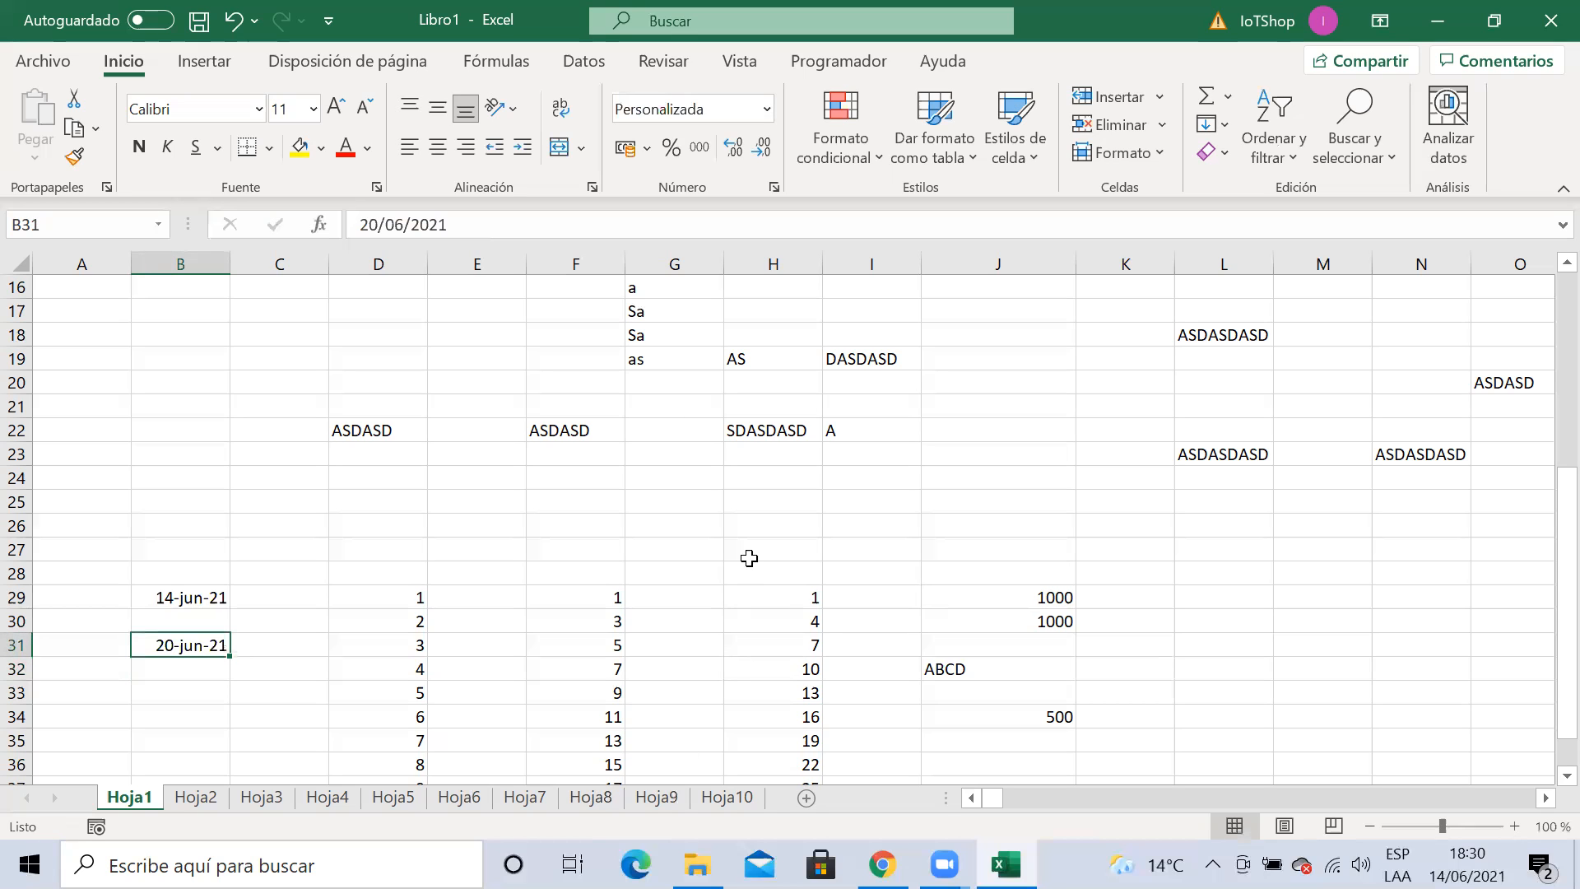
{"action": "left_click", "coordinate": [475, 224]}
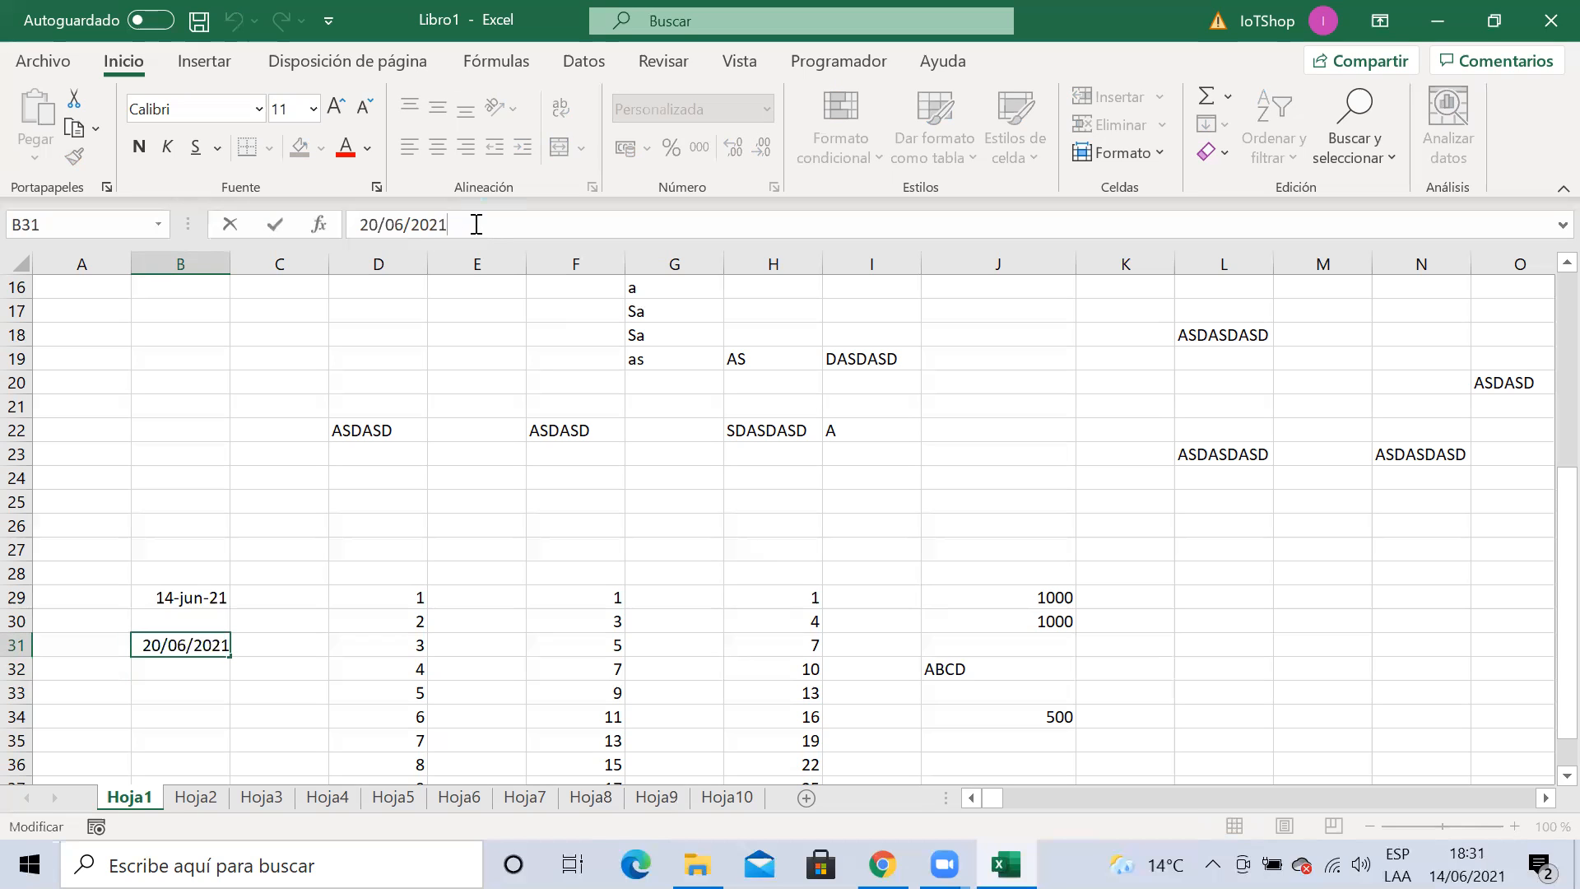
Leave the date entry in B31 unchanged and compare the stored contents of B29 and B31
{"action": "left_click", "coordinate": [344, 549]}
{"action": "left_click", "coordinate": [247, 595]}
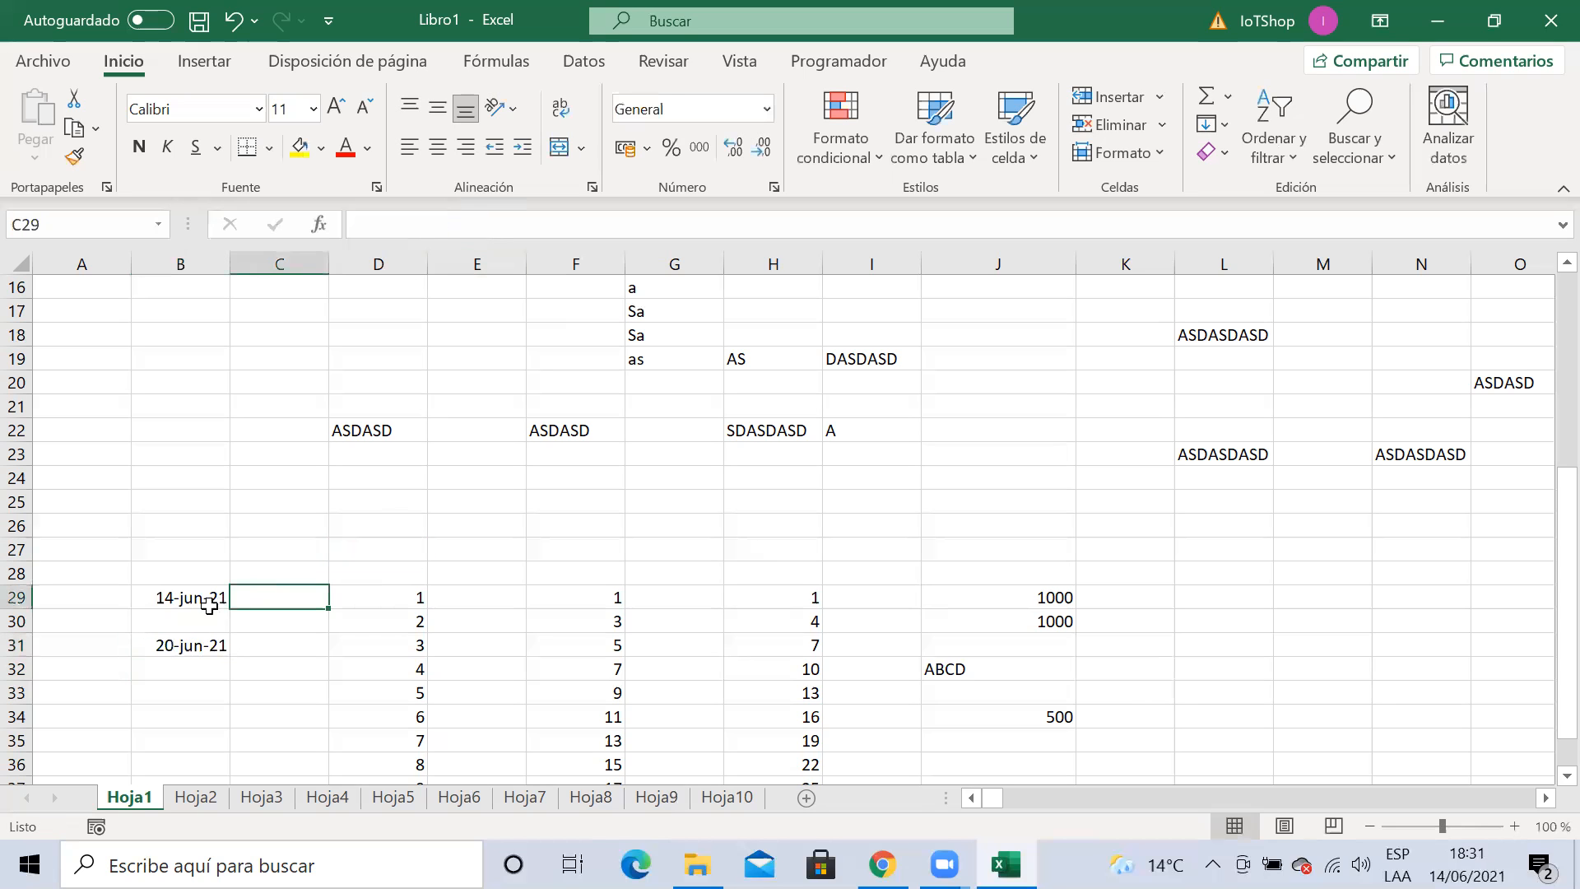
{"action": "left_click", "coordinate": [189, 605]}
{"action": "left_click", "coordinate": [191, 645]}
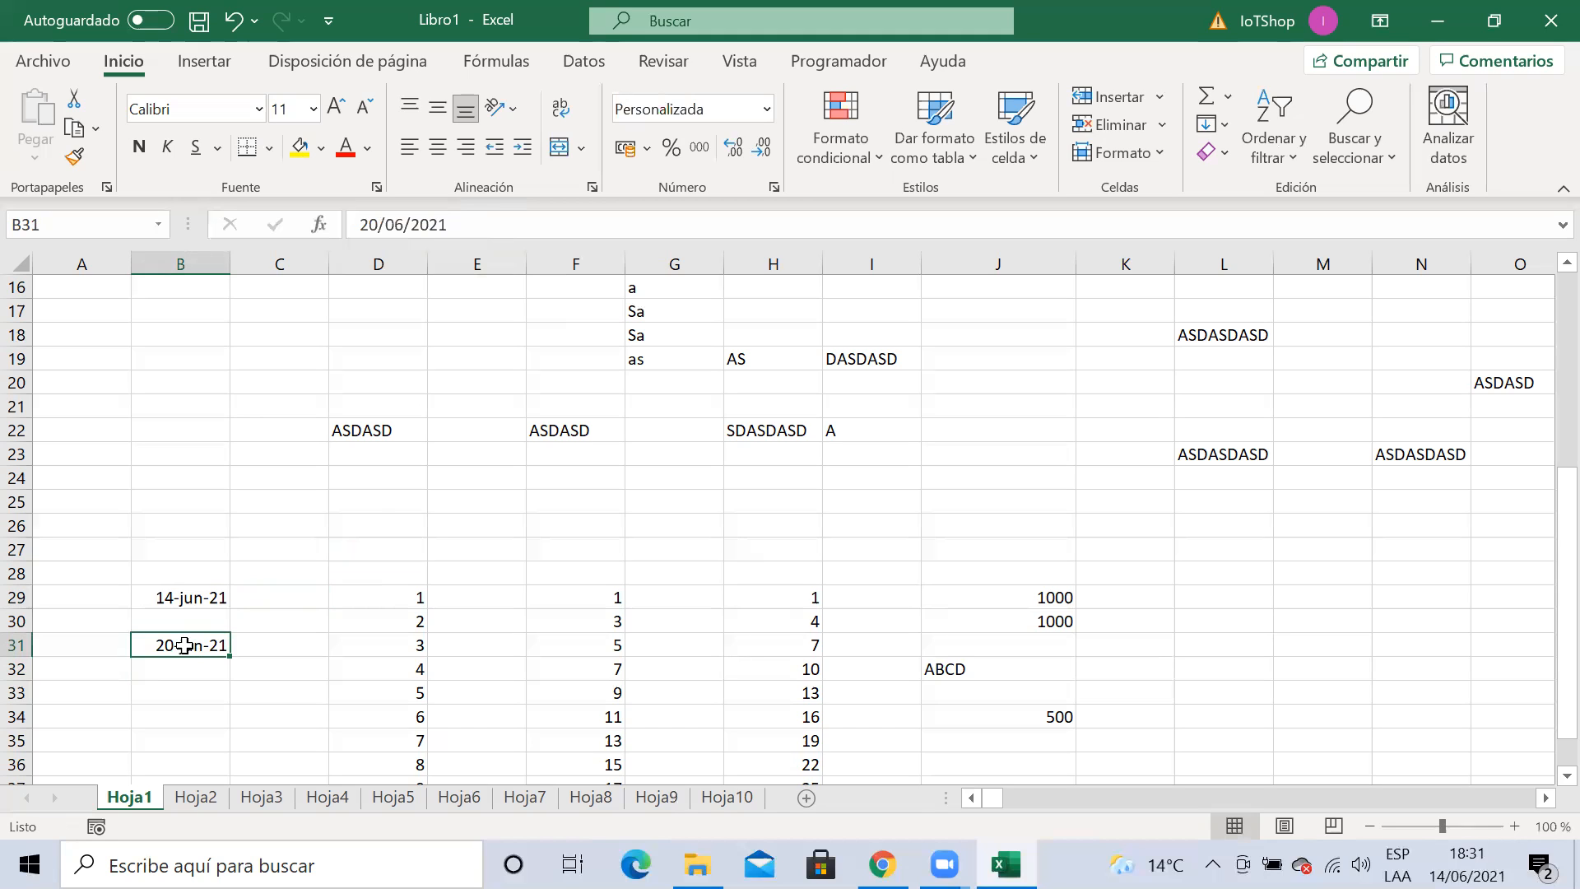
{"action": "left_click", "coordinate": [281, 597]}
{"action": "left_click", "coordinate": [182, 608]}
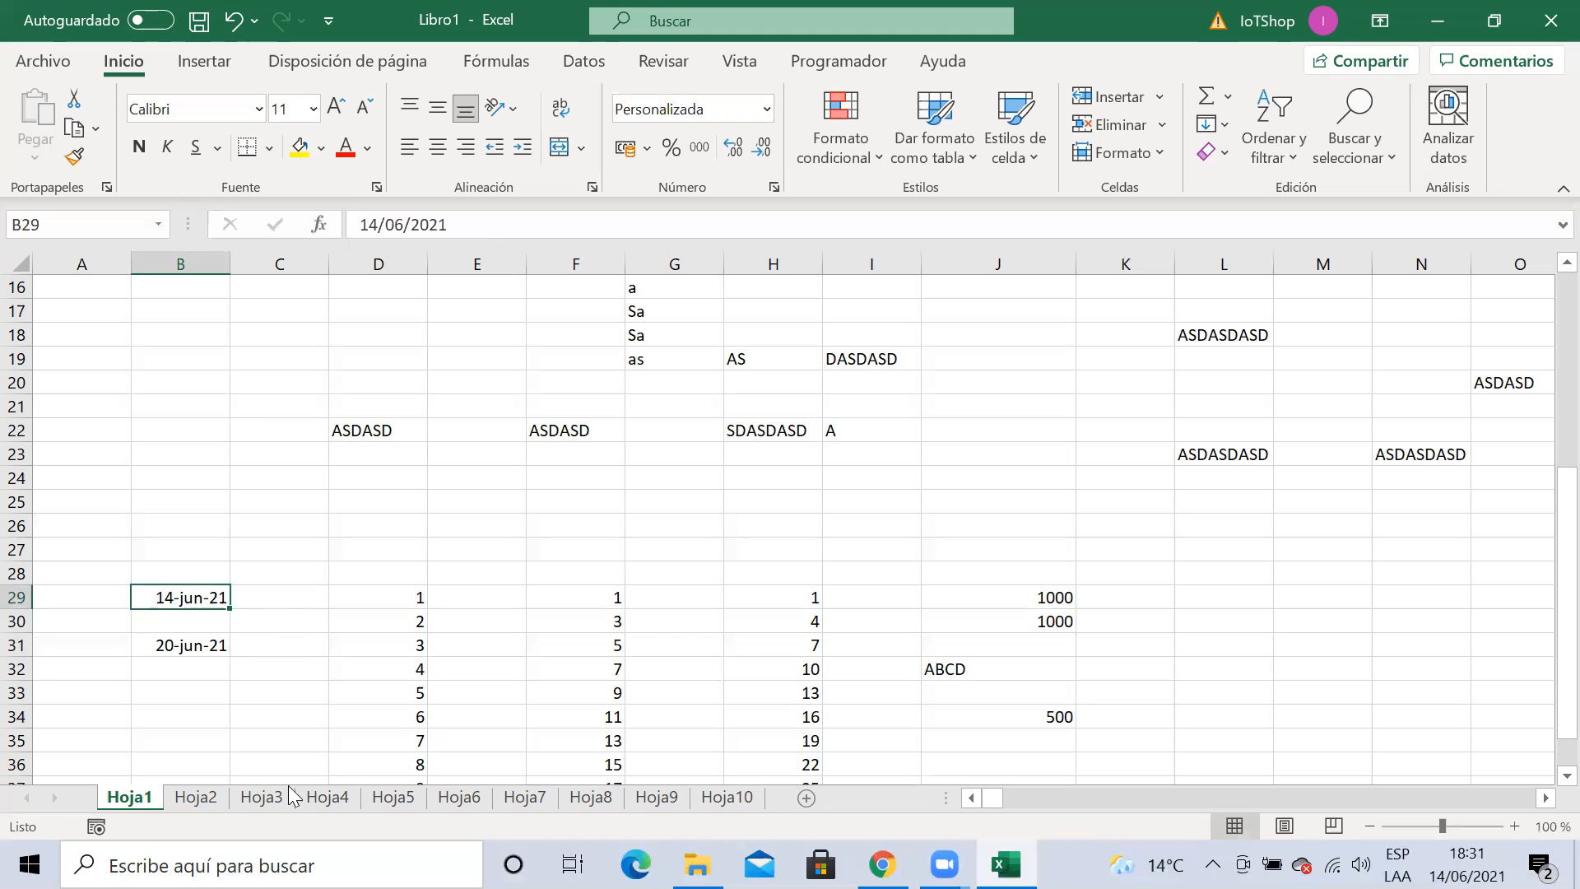
Enter the date 14 JUNIO 2021 in B26
{"action": "left_click", "coordinate": [163, 521]}
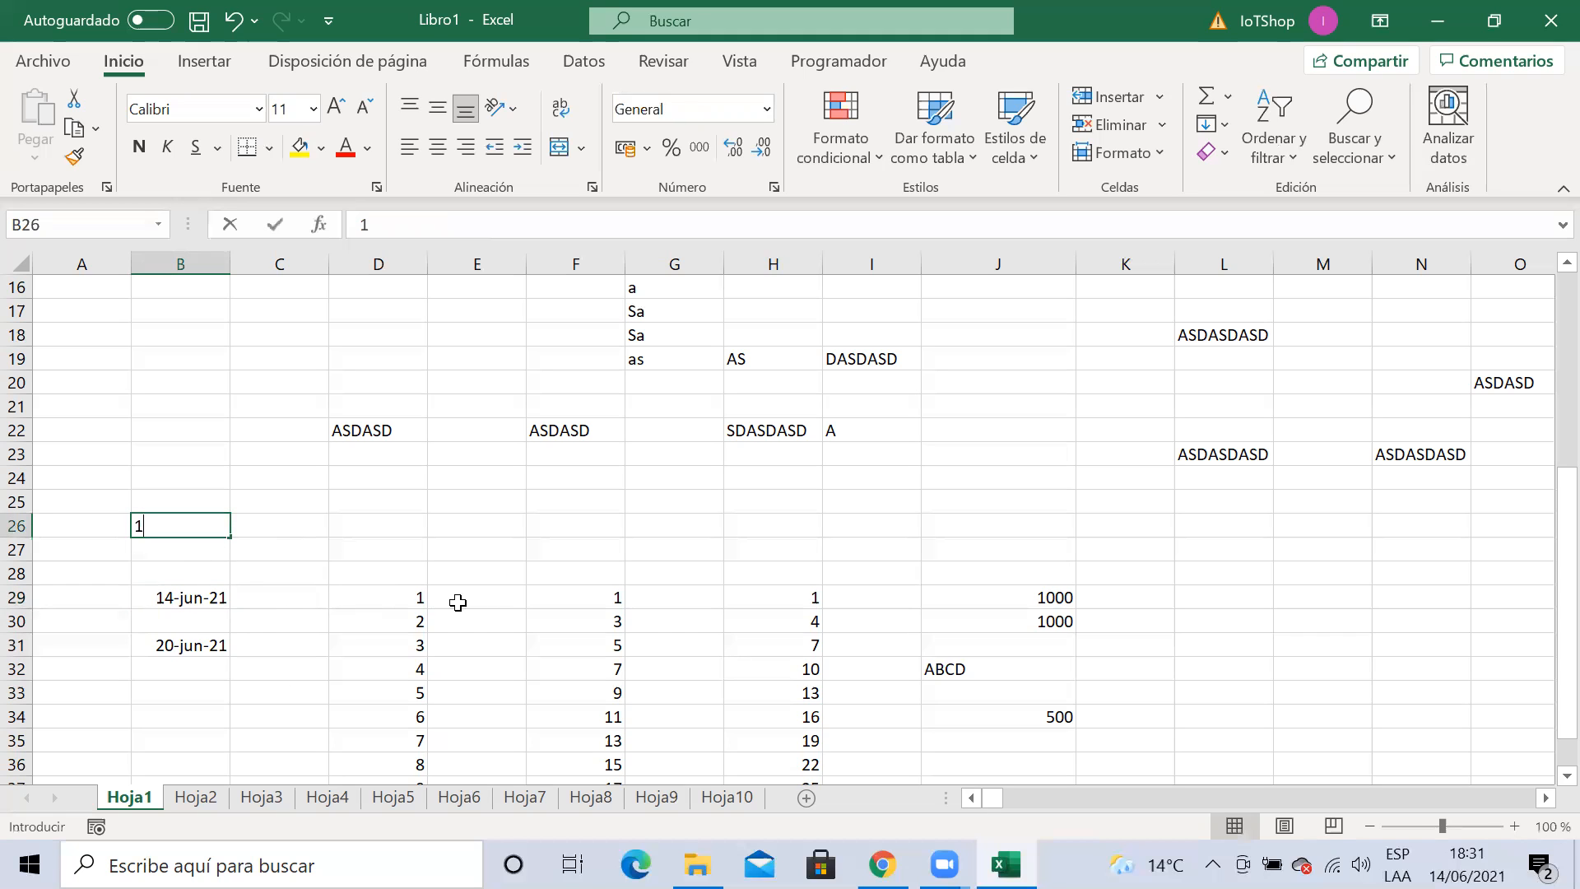
{"action": "type", "text": "14 JUNIO"}
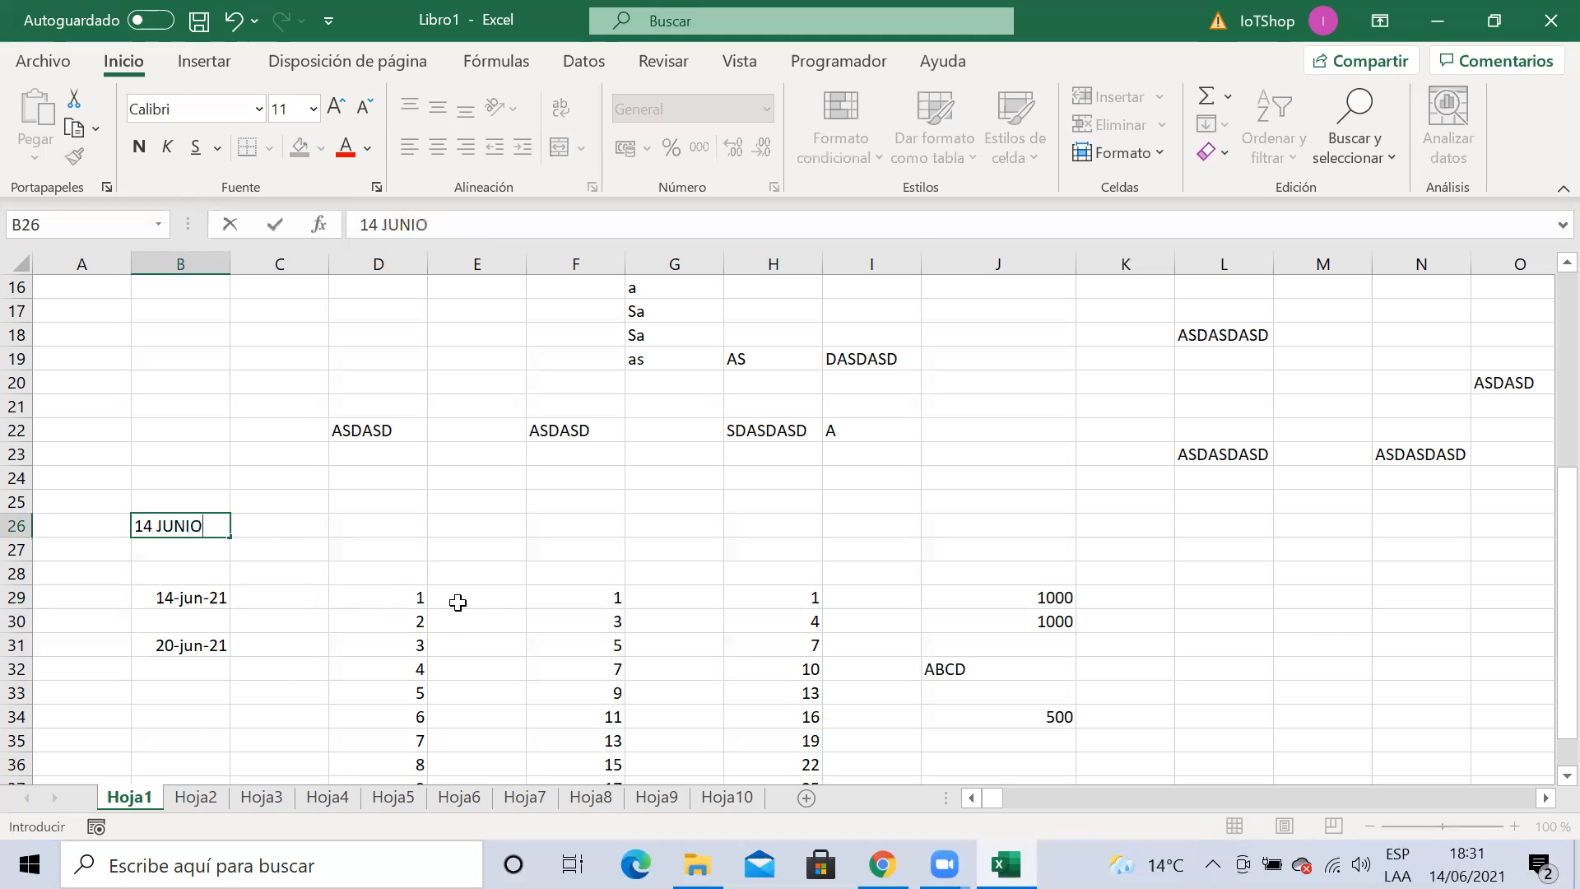
{"action": "type", "text": " 2021"}
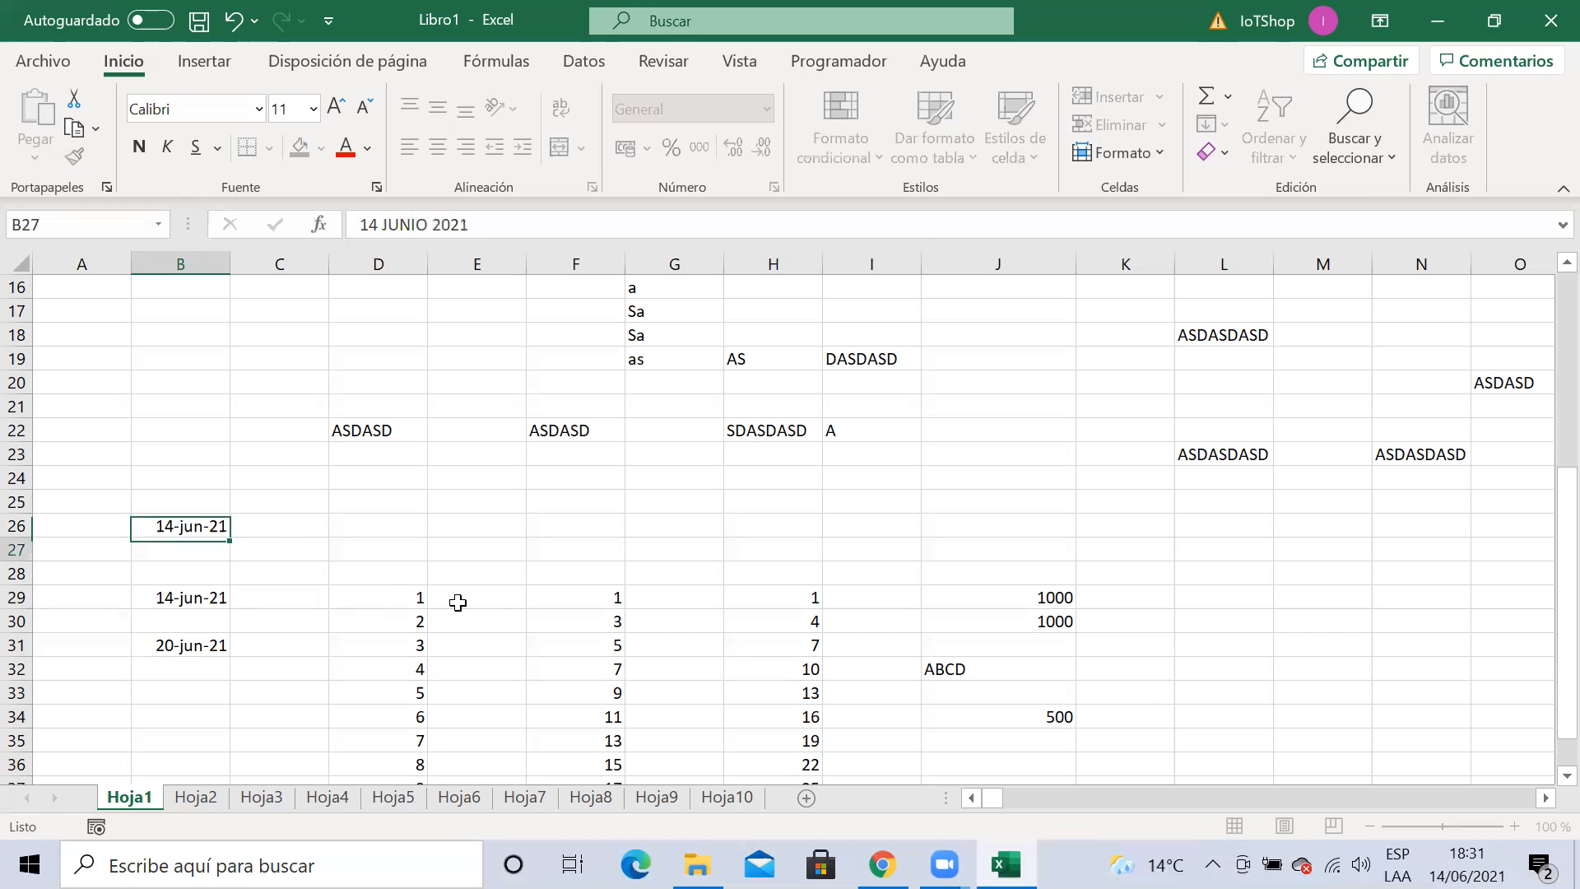
{"action": "key", "text": "Return"}
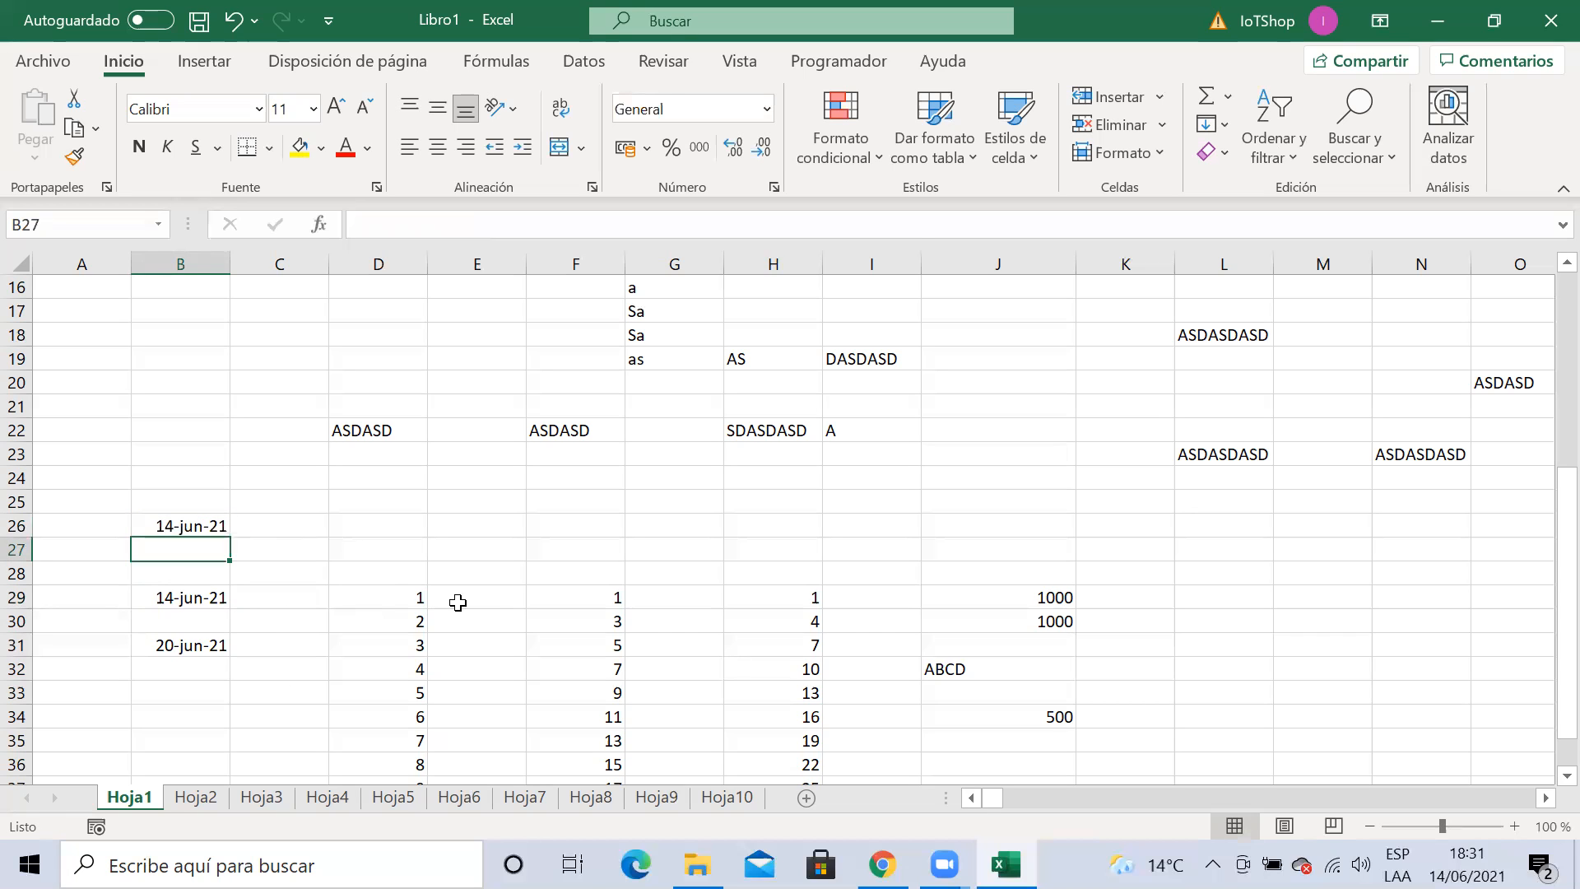
{"action": "key", "text": "Up"}
{"action": "key", "text": "Right"}
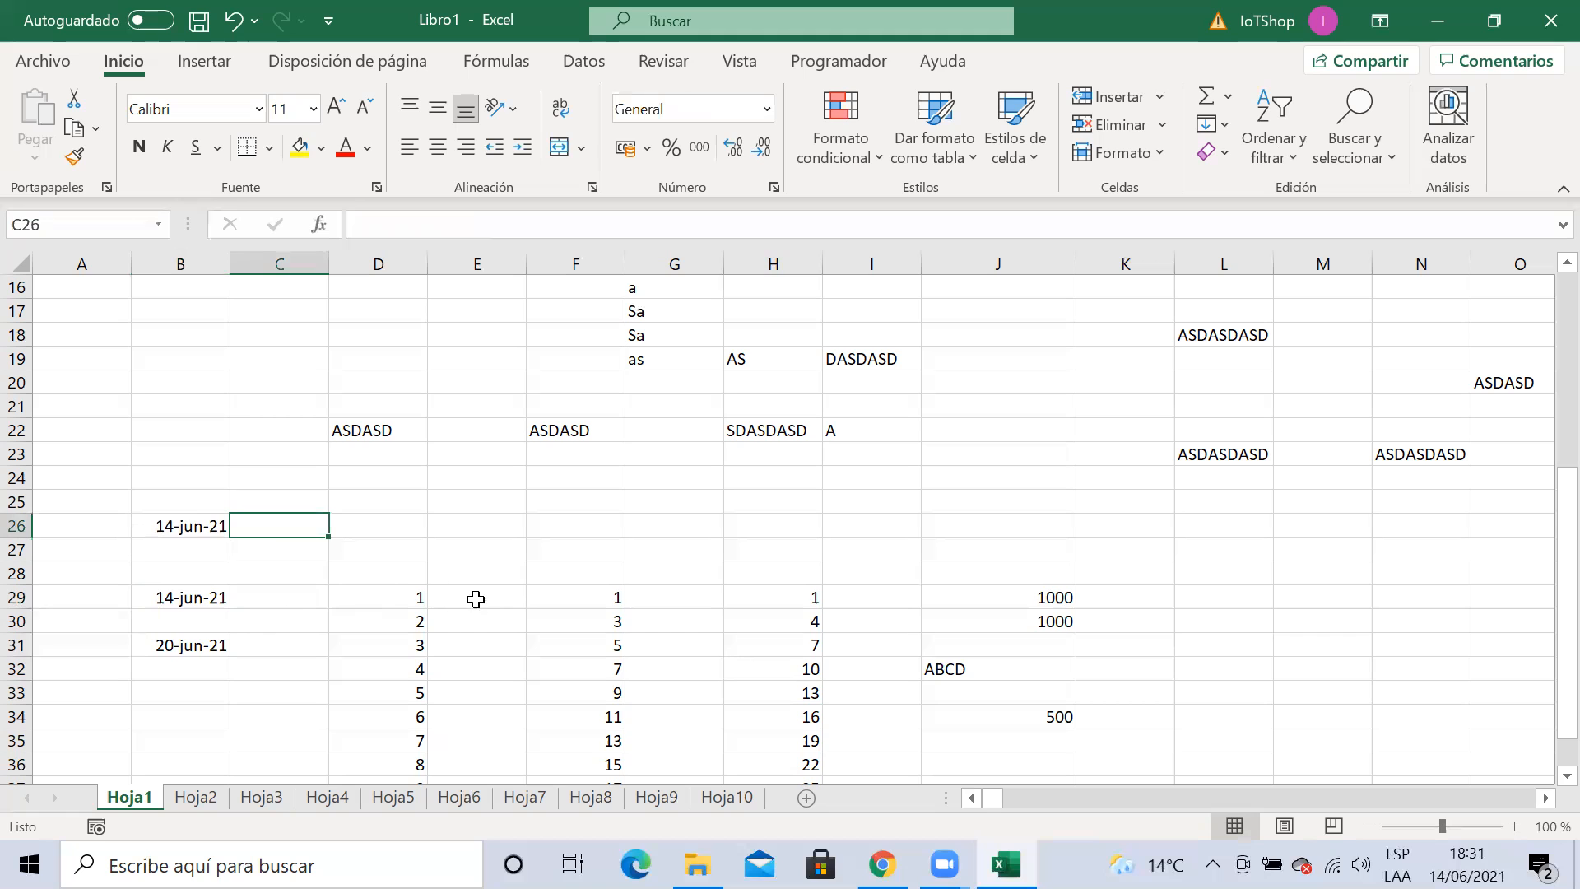
Auto-fill the date in B26 across row 26 to L26 and inspect the filled dates one by one
{"action": "left_click", "coordinate": [185, 524]}
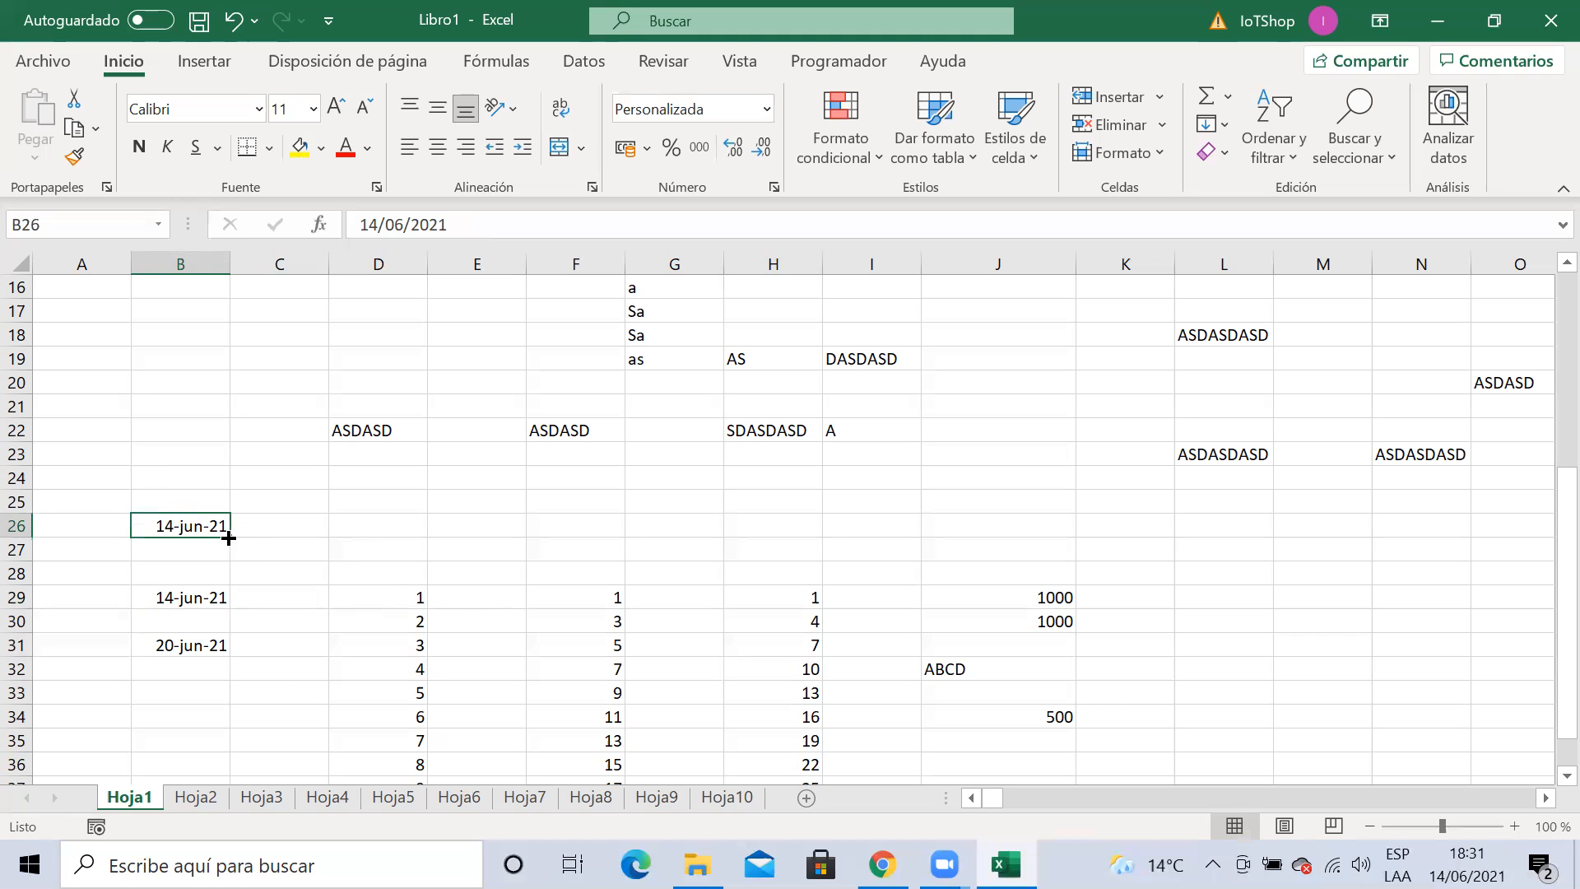
{"action": "left_click_drag", "start_coordinate": [229, 537], "coordinate": [1228, 524]}
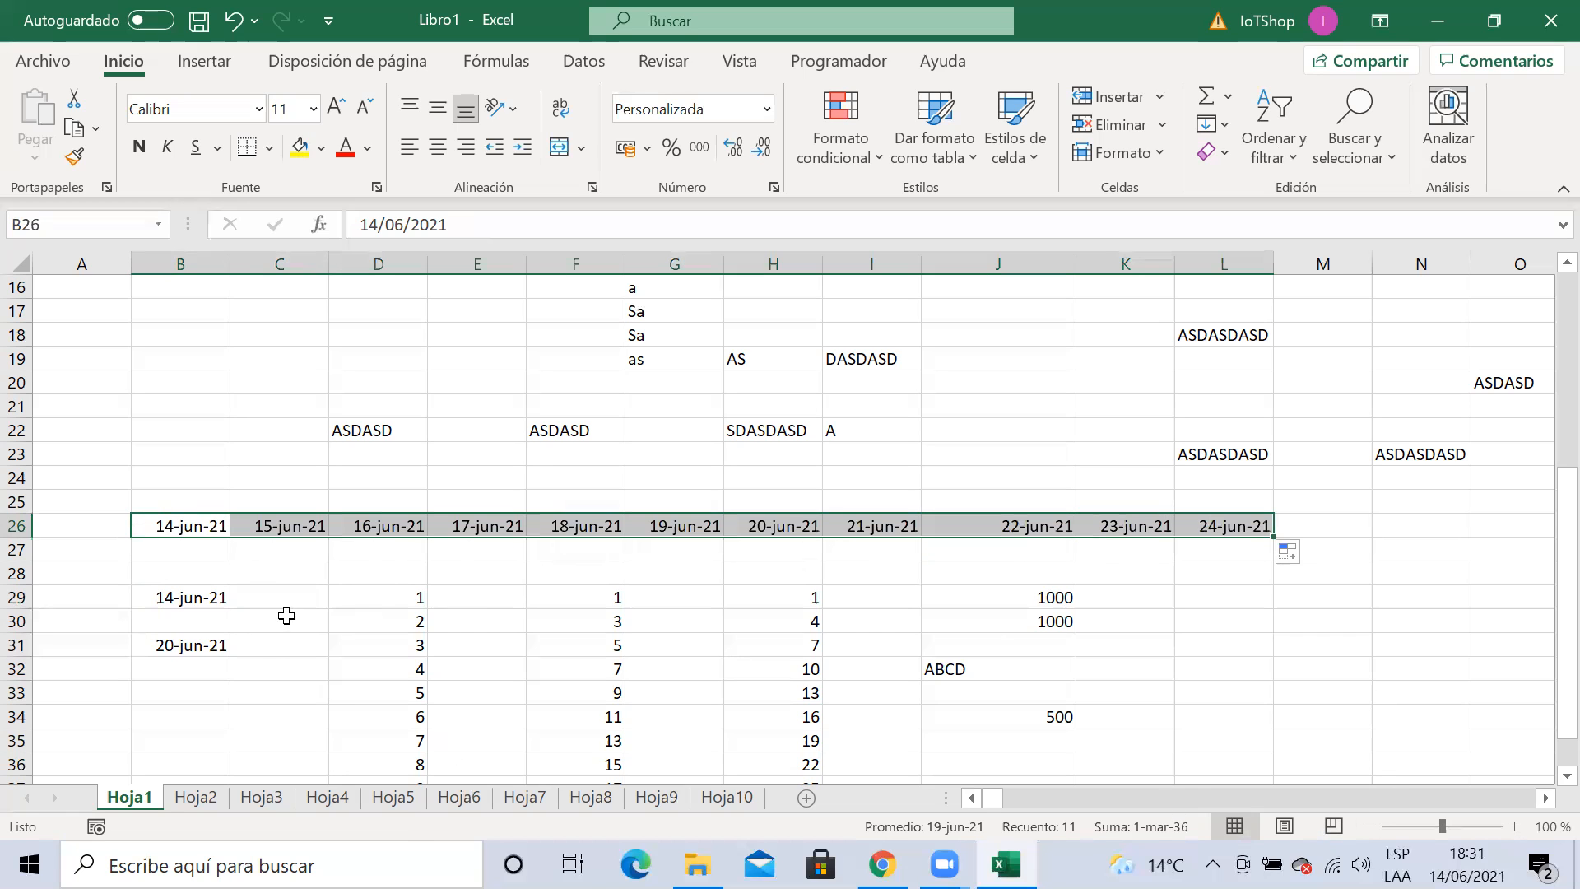
{"action": "left_click", "coordinate": [280, 619]}
{"action": "left_click", "coordinate": [174, 530]}
{"action": "left_click", "coordinate": [303, 527]}
{"action": "left_click", "coordinate": [365, 523]}
{"action": "left_click", "coordinate": [475, 522]}
{"action": "left_click", "coordinate": [586, 527]}
{"action": "left_click", "coordinate": [666, 528]}
{"action": "left_click", "coordinate": [769, 528]}
{"action": "left_click", "coordinate": [862, 529]}
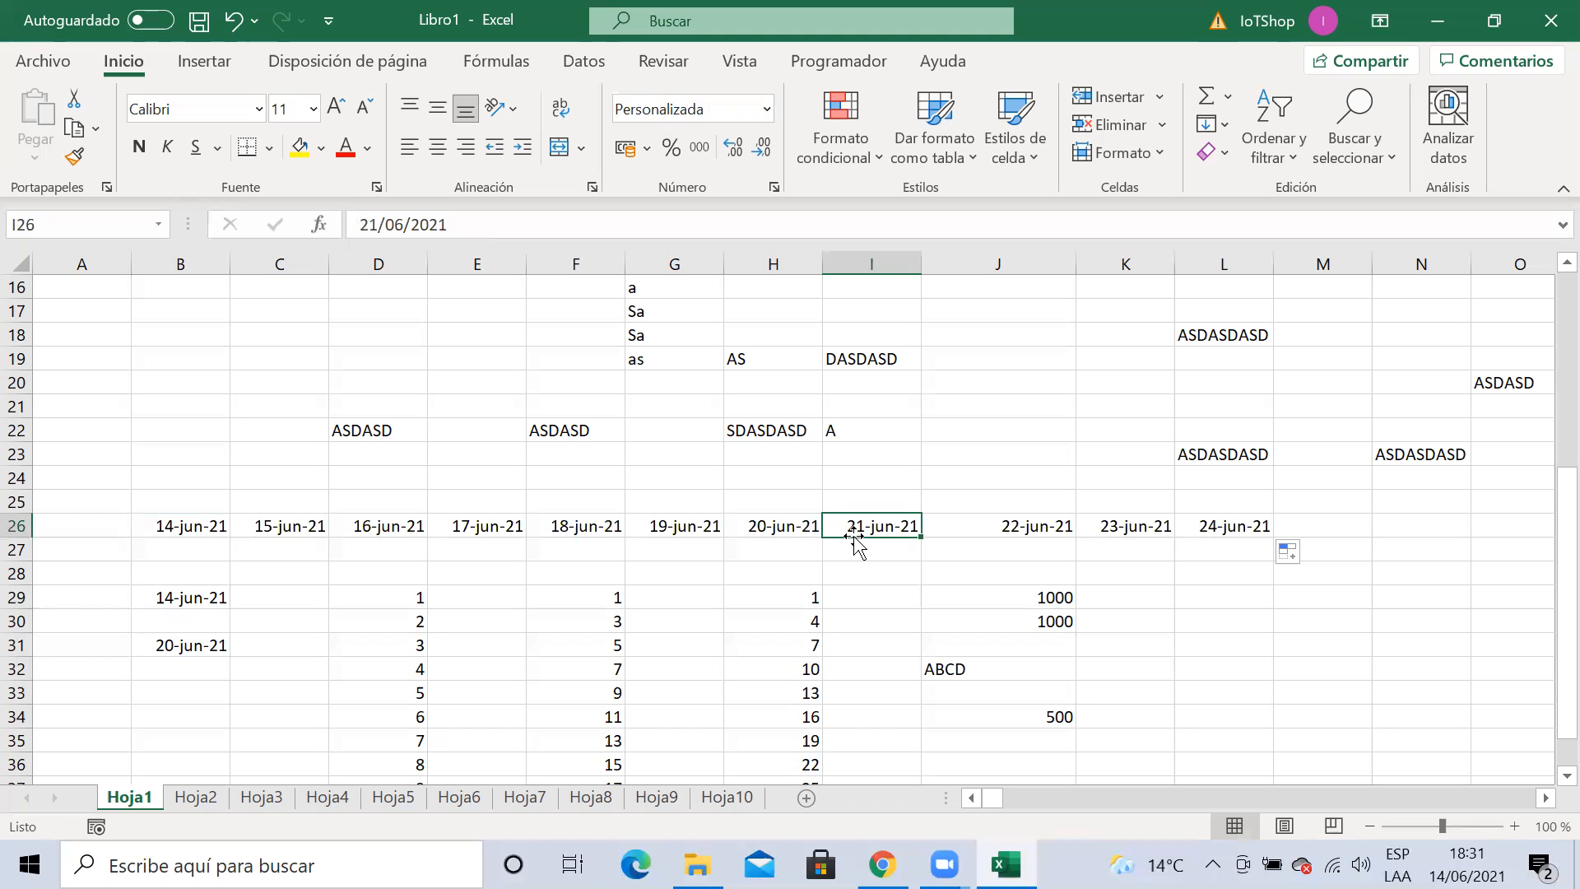
Clear the auto-filled dates from C26 to L26, keeping the starting date in B26
{"action": "left_click", "coordinate": [211, 527]}
{"action": "left_click_drag", "start_coordinate": [283, 525], "coordinate": [1195, 521]}
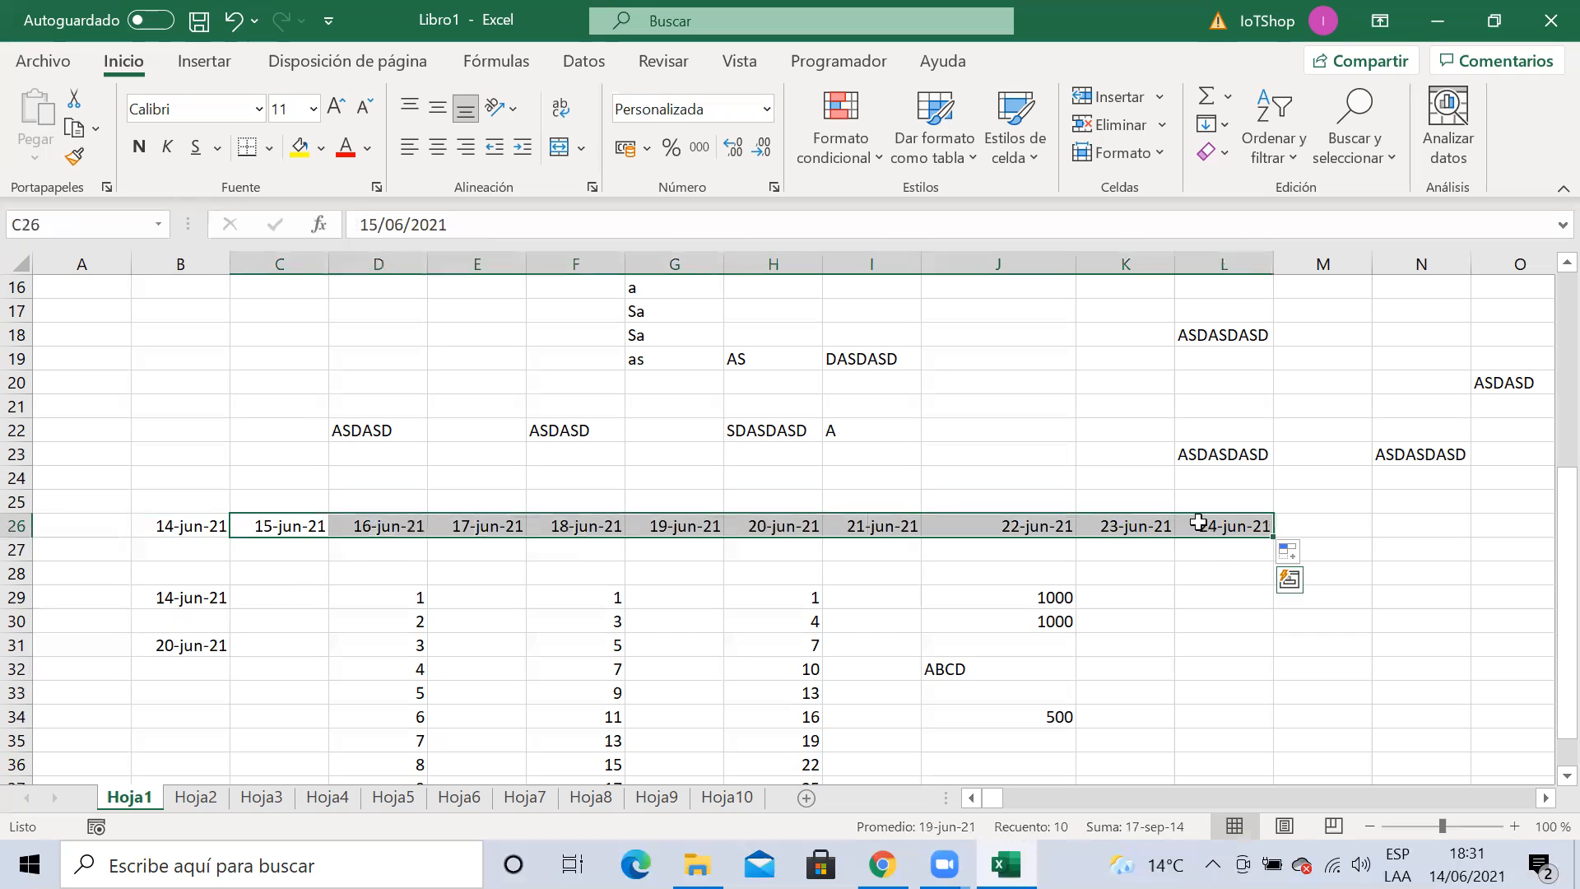
{"action": "key", "text": "Delete"}
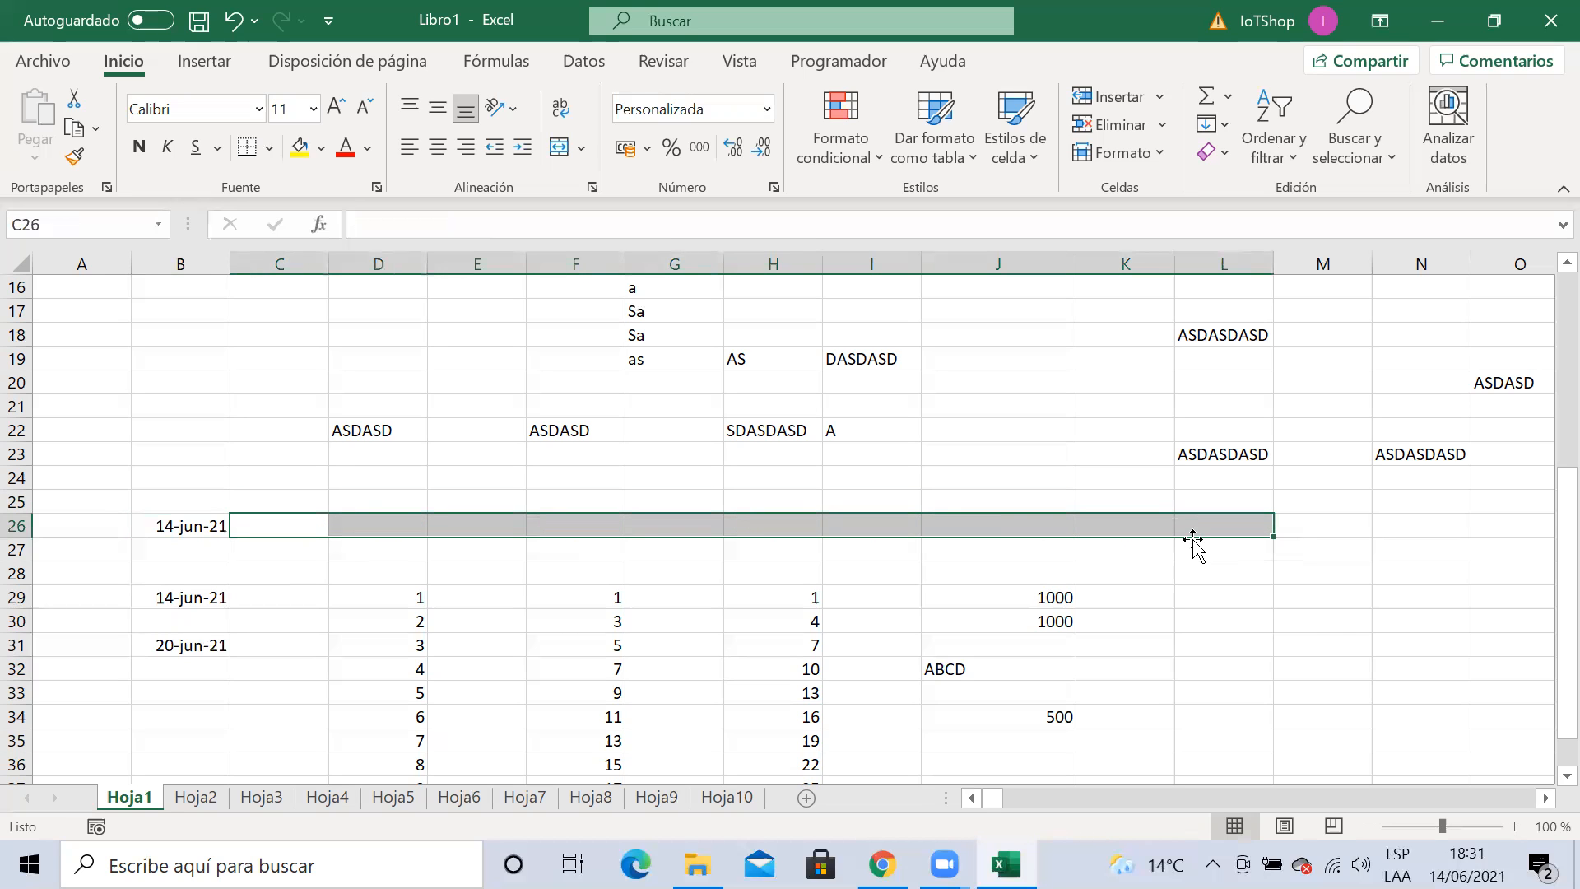
Auto-fill the date in B26 across row 26 to J26
{"action": "left_click", "coordinate": [280, 576]}
{"action": "left_click", "coordinate": [188, 527]}
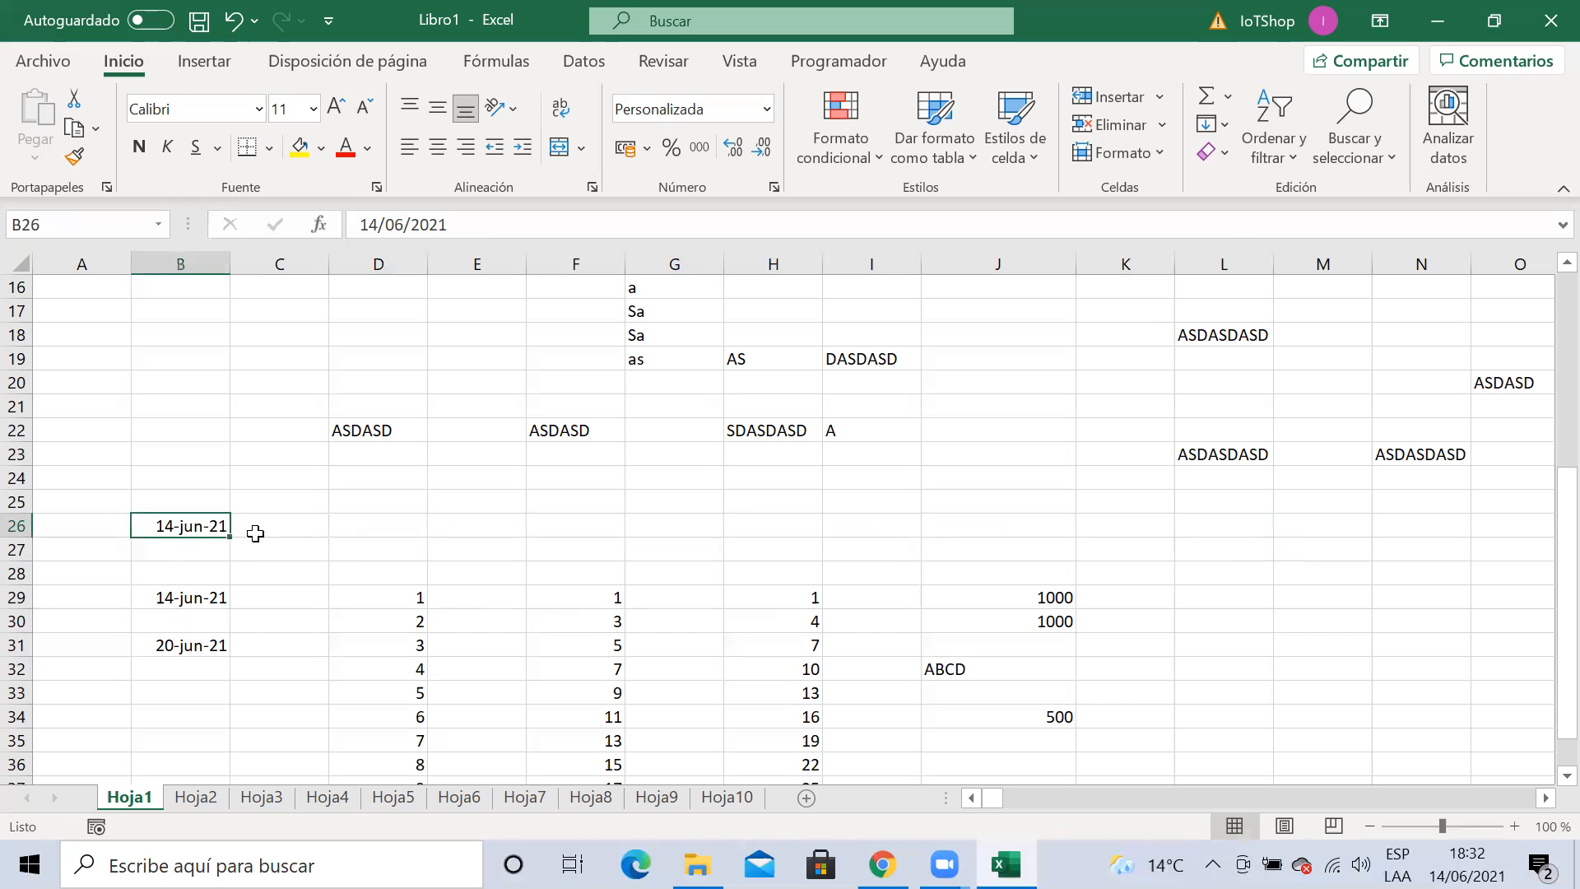
{"action": "left_click_drag", "start_coordinate": [230, 537], "coordinate": [1096, 538]}
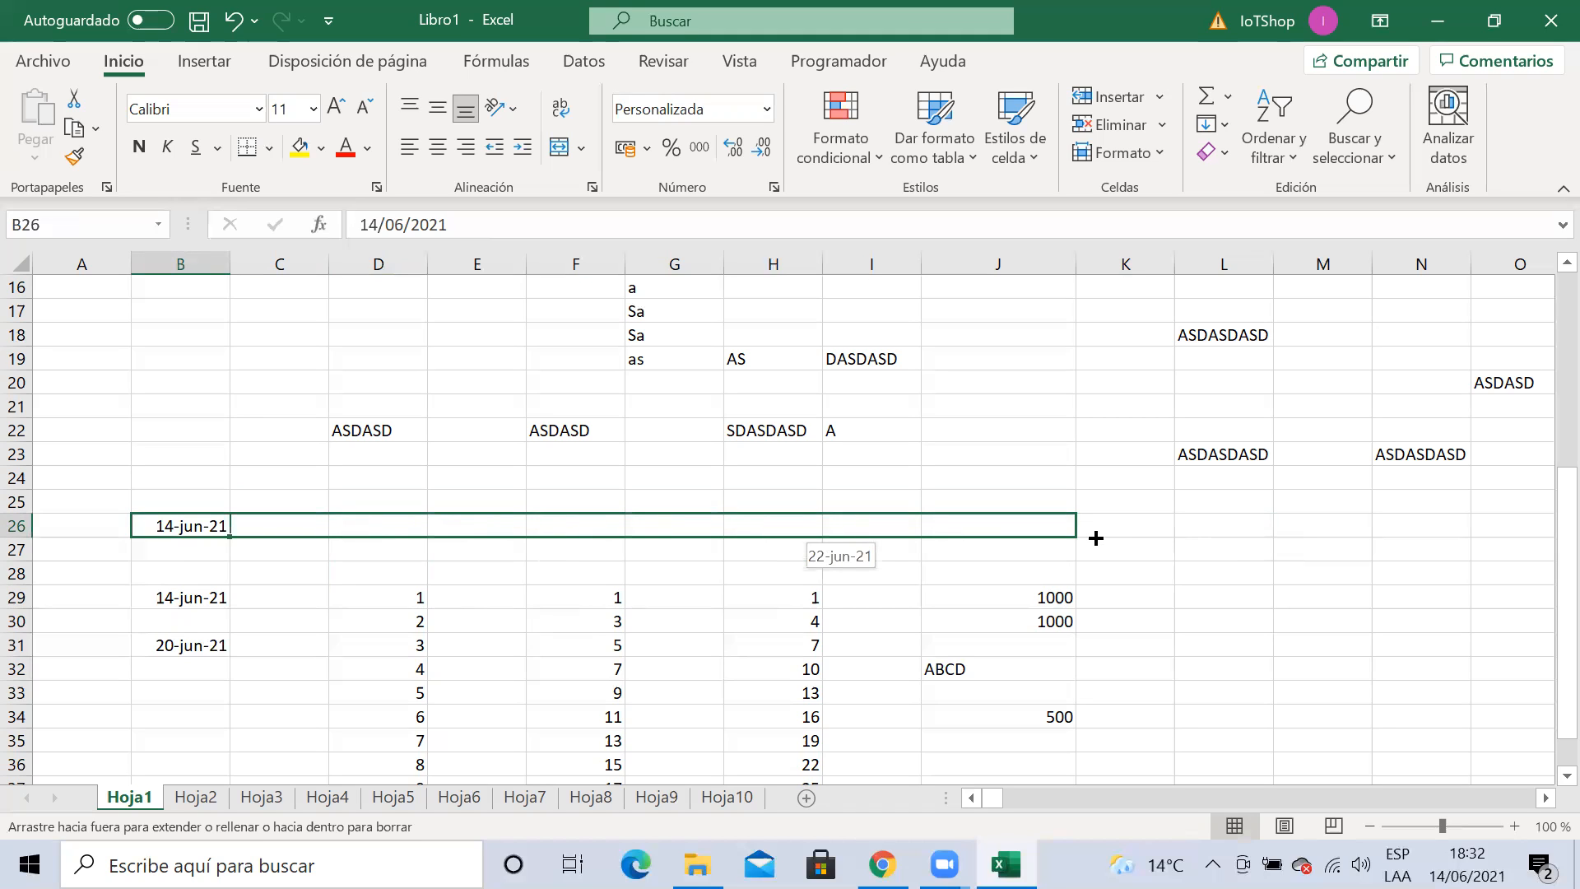
{"action": "left_click_drag", "start_coordinate": [1095, 538], "coordinate": [1096, 538]}
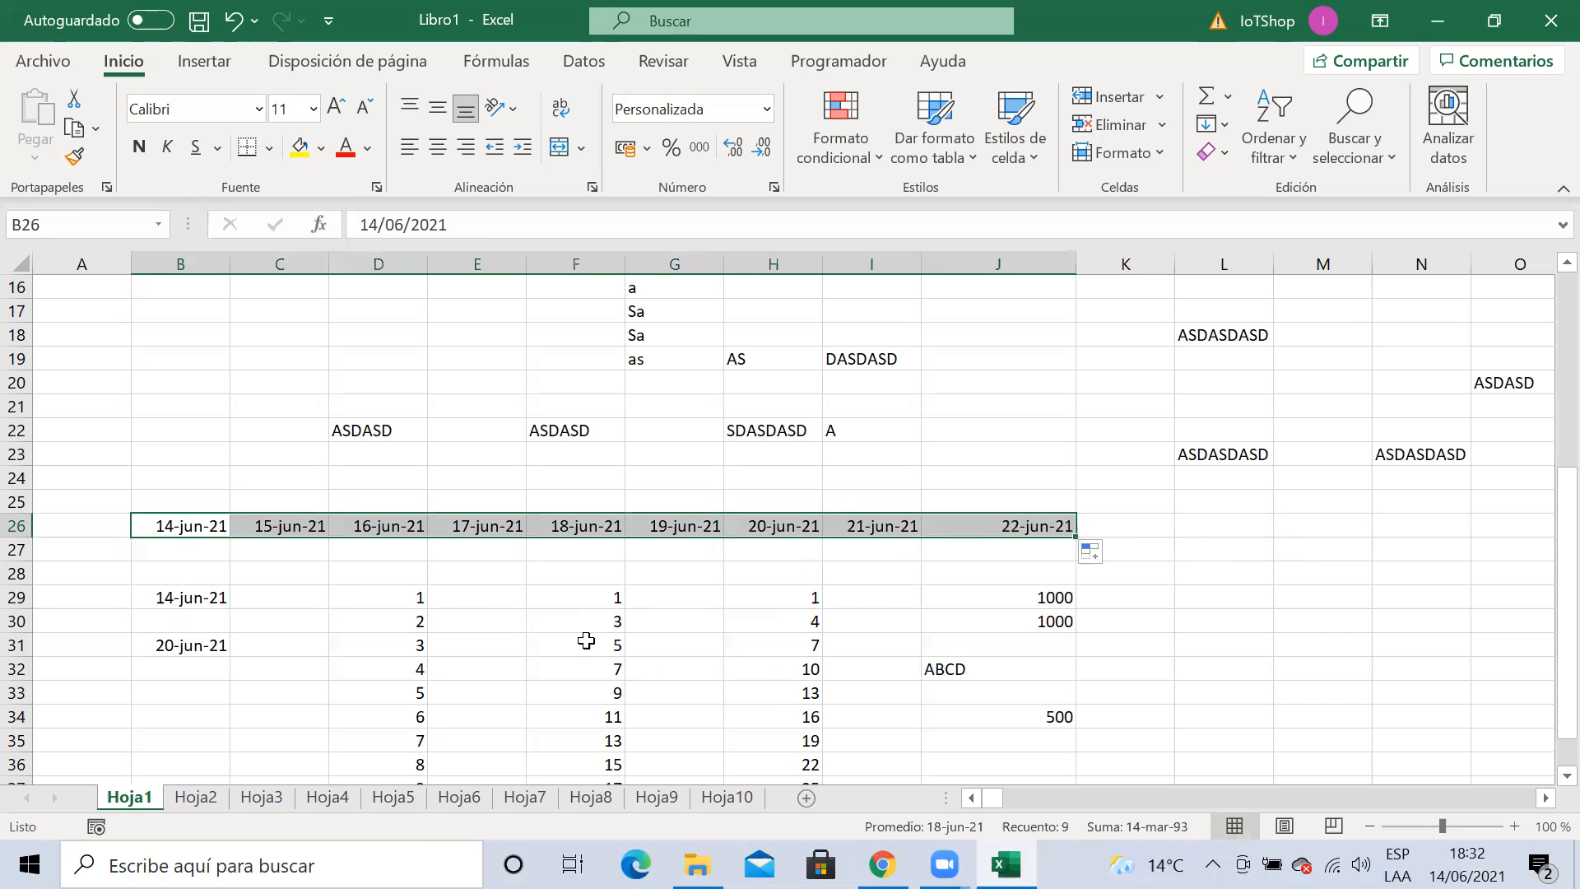
{"action": "left_click", "coordinate": [458, 590]}
{"action": "left_click", "coordinate": [445, 687]}
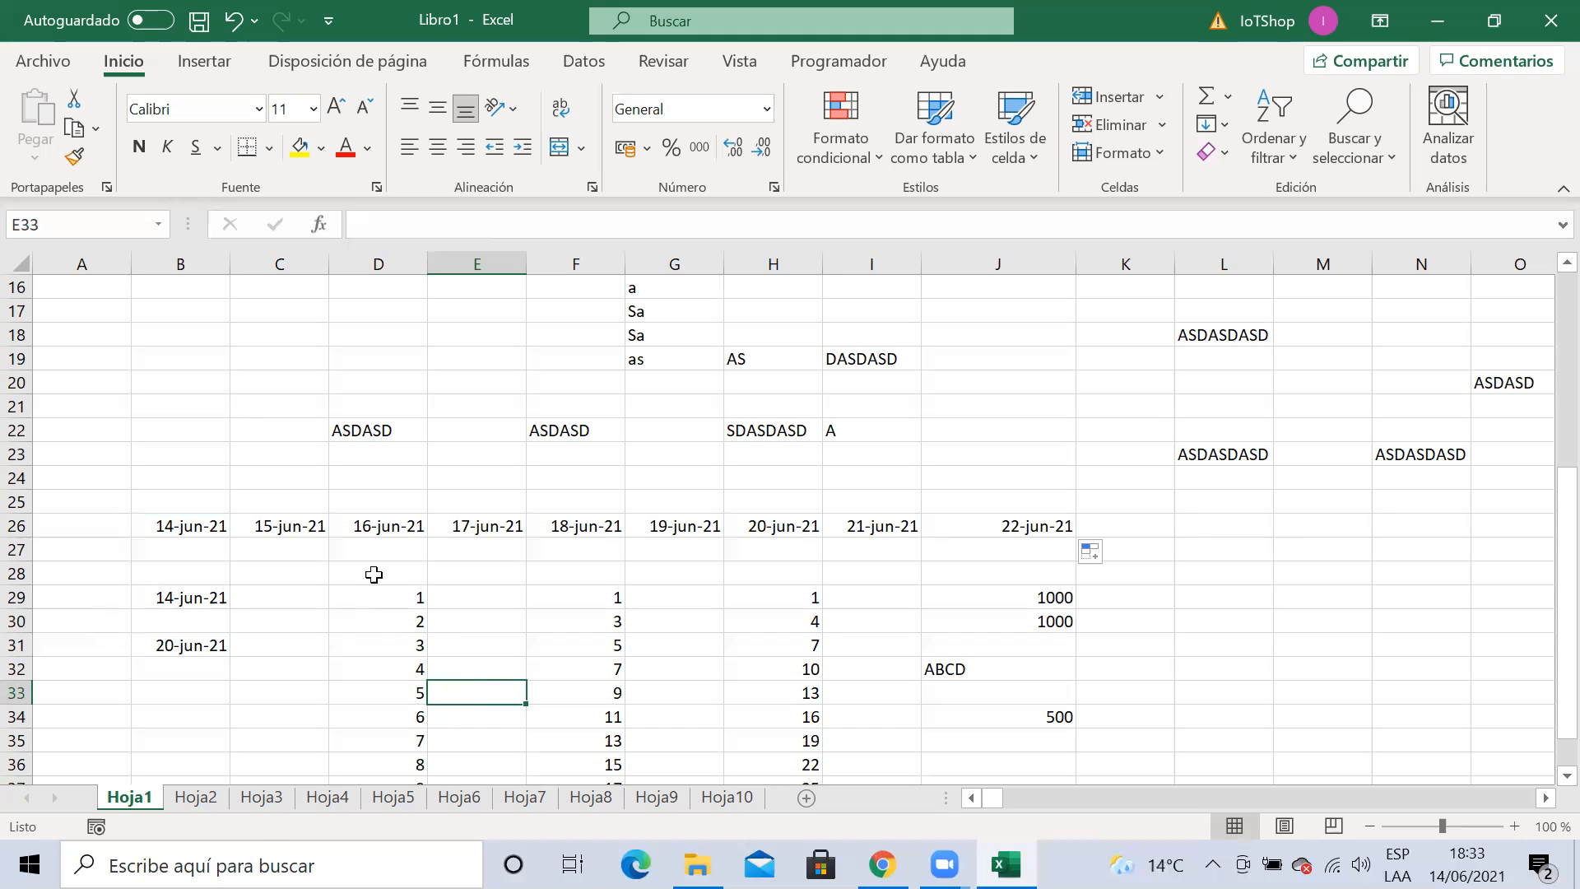
{"action": "left_click", "coordinate": [485, 526]}
{"action": "left_click", "coordinate": [365, 525]}
{"action": "left_click", "coordinate": [716, 638]}
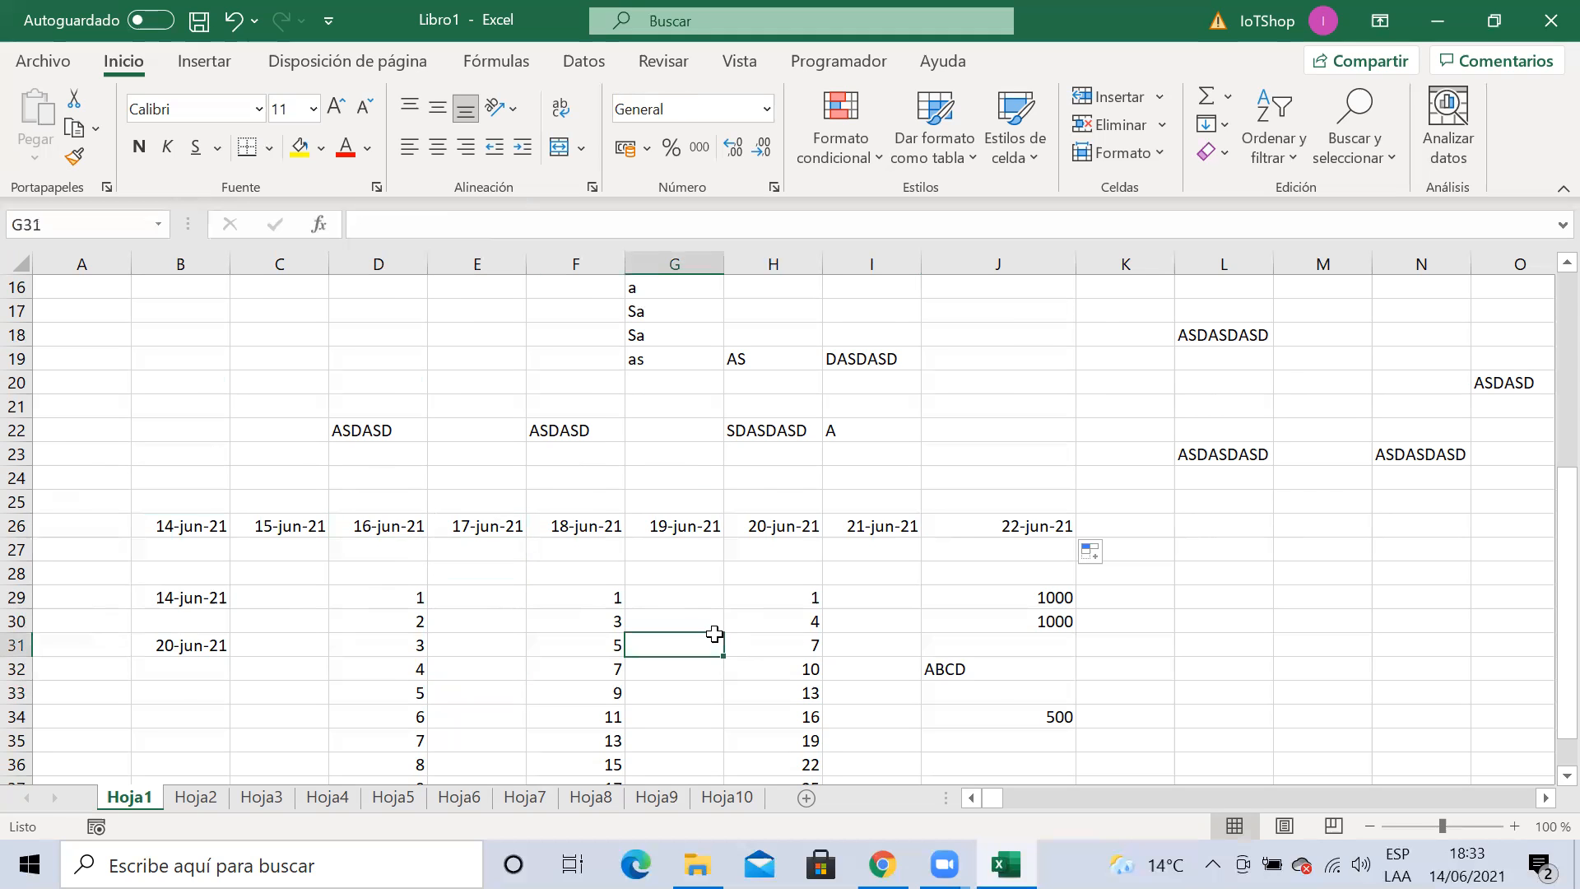
{"action": "scroll", "coordinate": [714, 634], "scroll_direction": "down", "scroll_amount": 7}
{"action": "scroll", "coordinate": [714, 634], "scroll_direction": "up", "scroll_amount": 7}
{"action": "left_click_drag", "start_coordinate": [284, 528], "coordinate": [762, 529]}
{"action": "left_click", "coordinate": [761, 529]}
{"action": "left_click", "coordinate": [679, 529]}
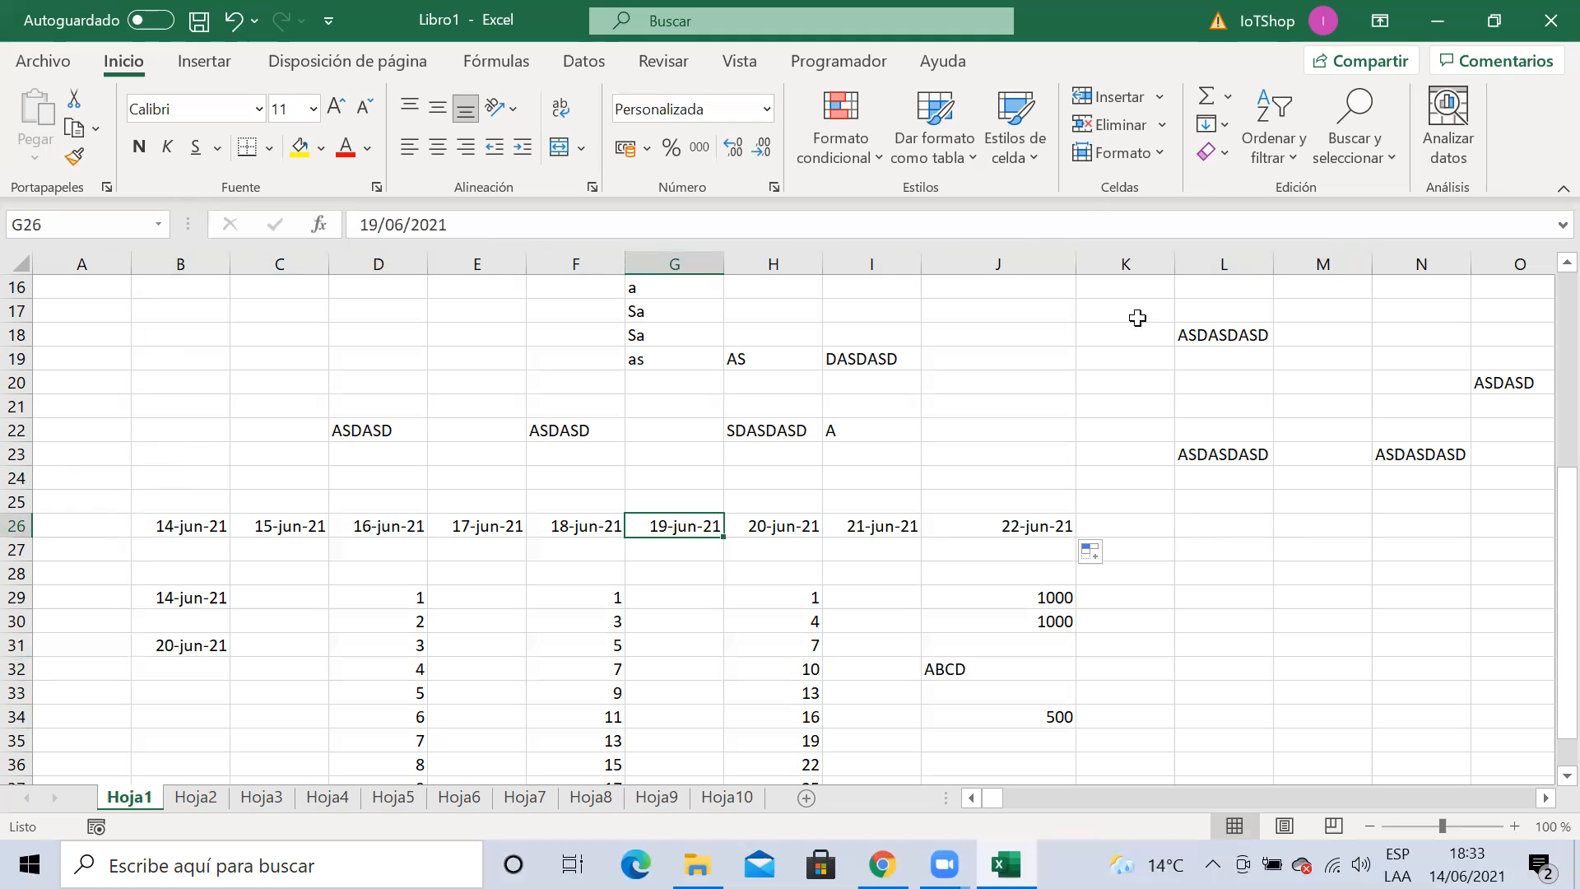
{"action": "left_click", "coordinate": [666, 459]}
{"action": "left_click", "coordinate": [503, 486]}
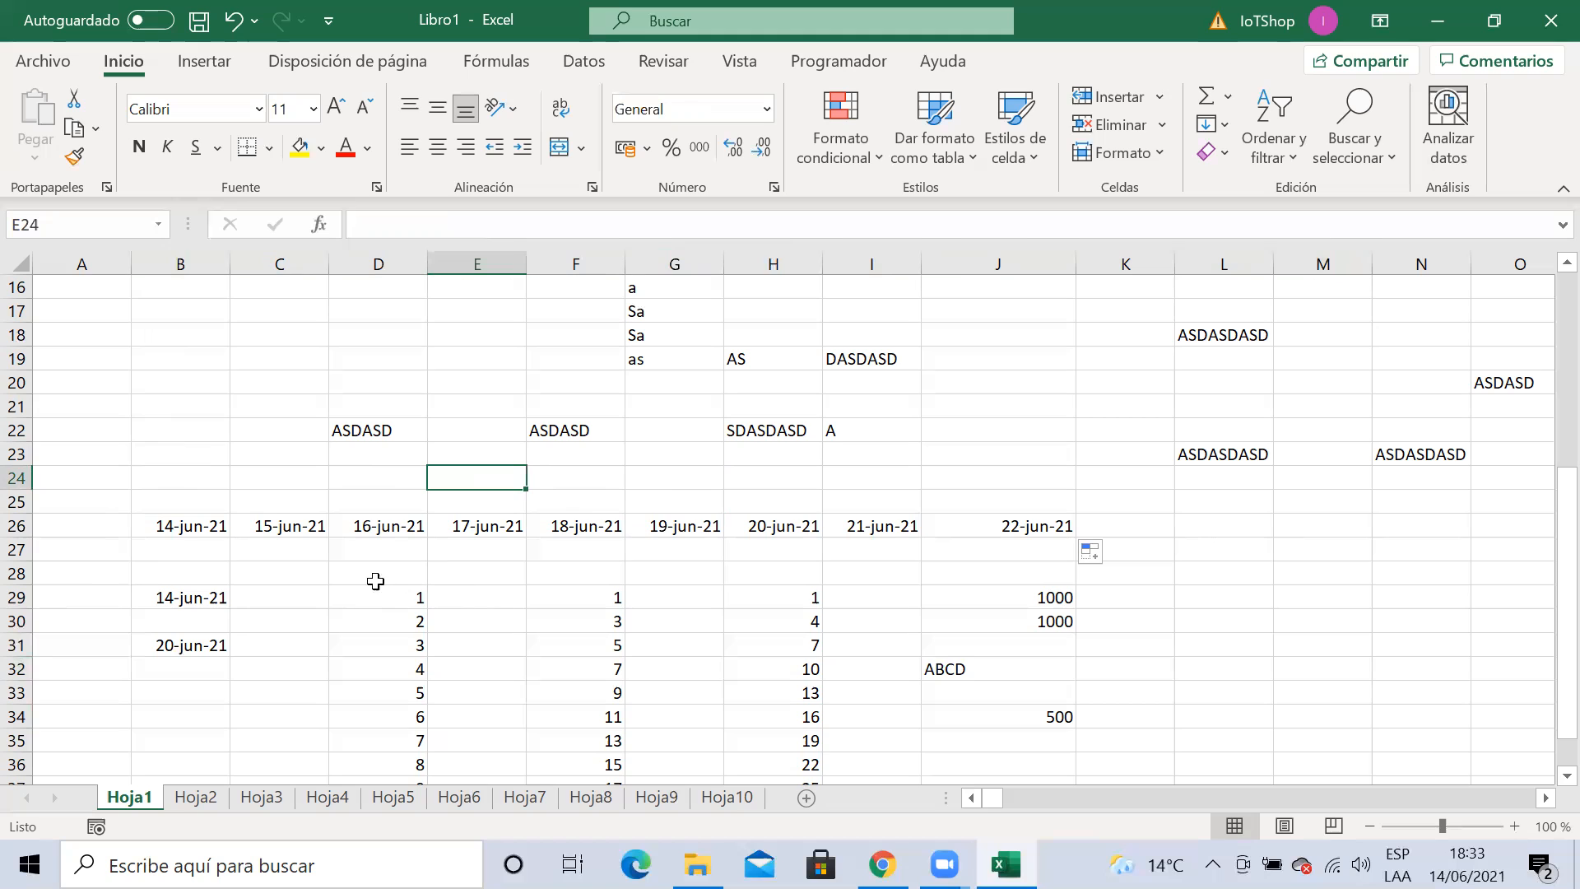
{"action": "left_click", "coordinate": [215, 458]}
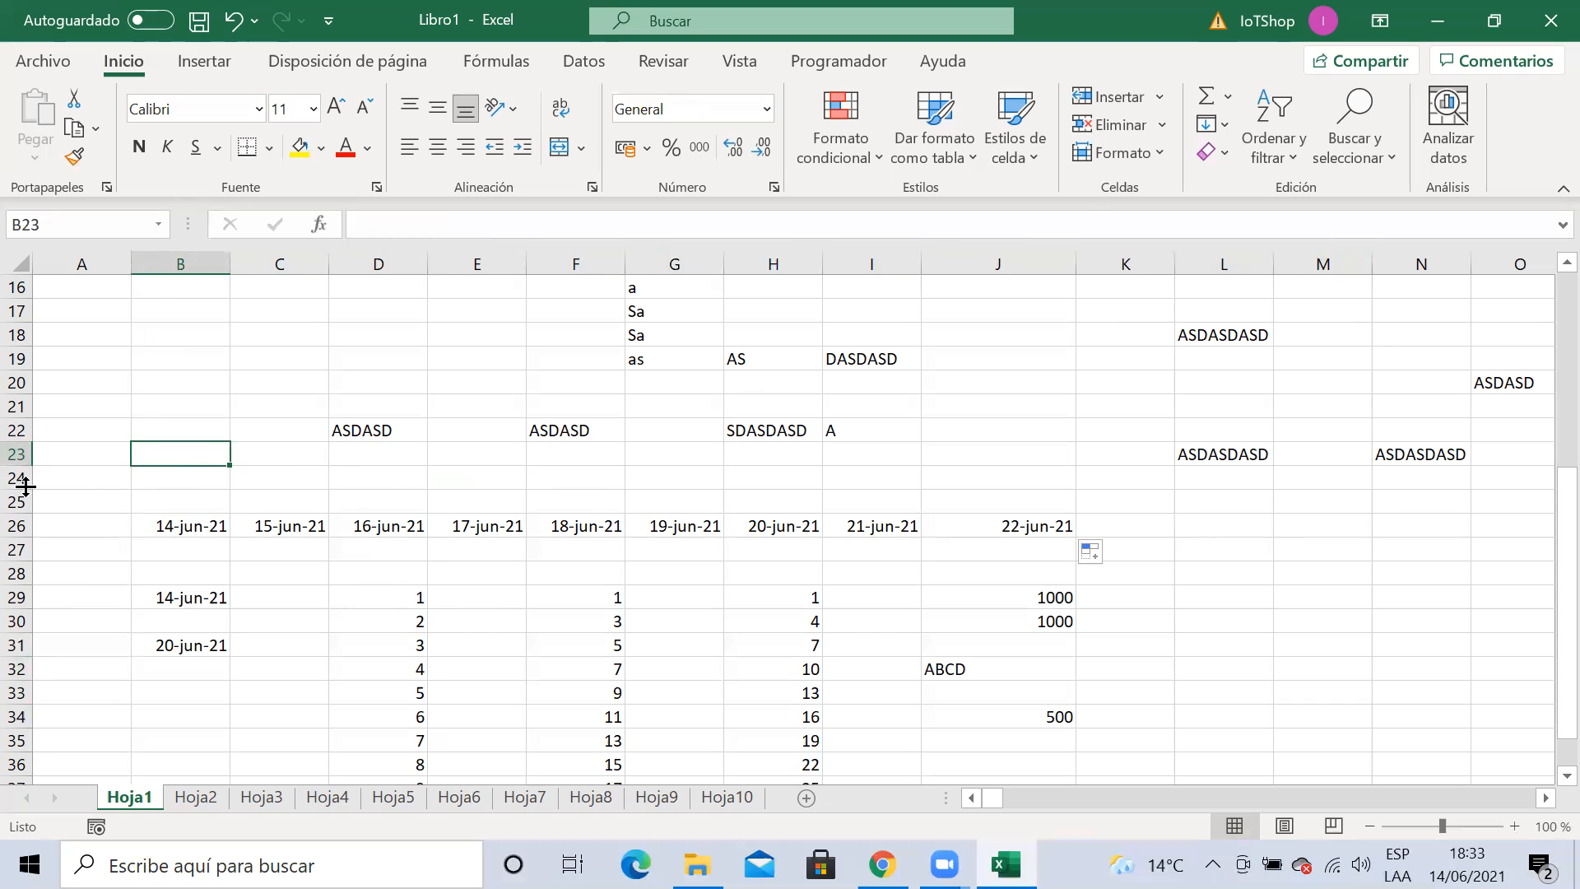
Increase the height of row 24 to about three times the default, and make rows 20 and 29 taller as well
{"action": "left_click_drag", "start_coordinate": [26, 486], "coordinate": [21, 535]}
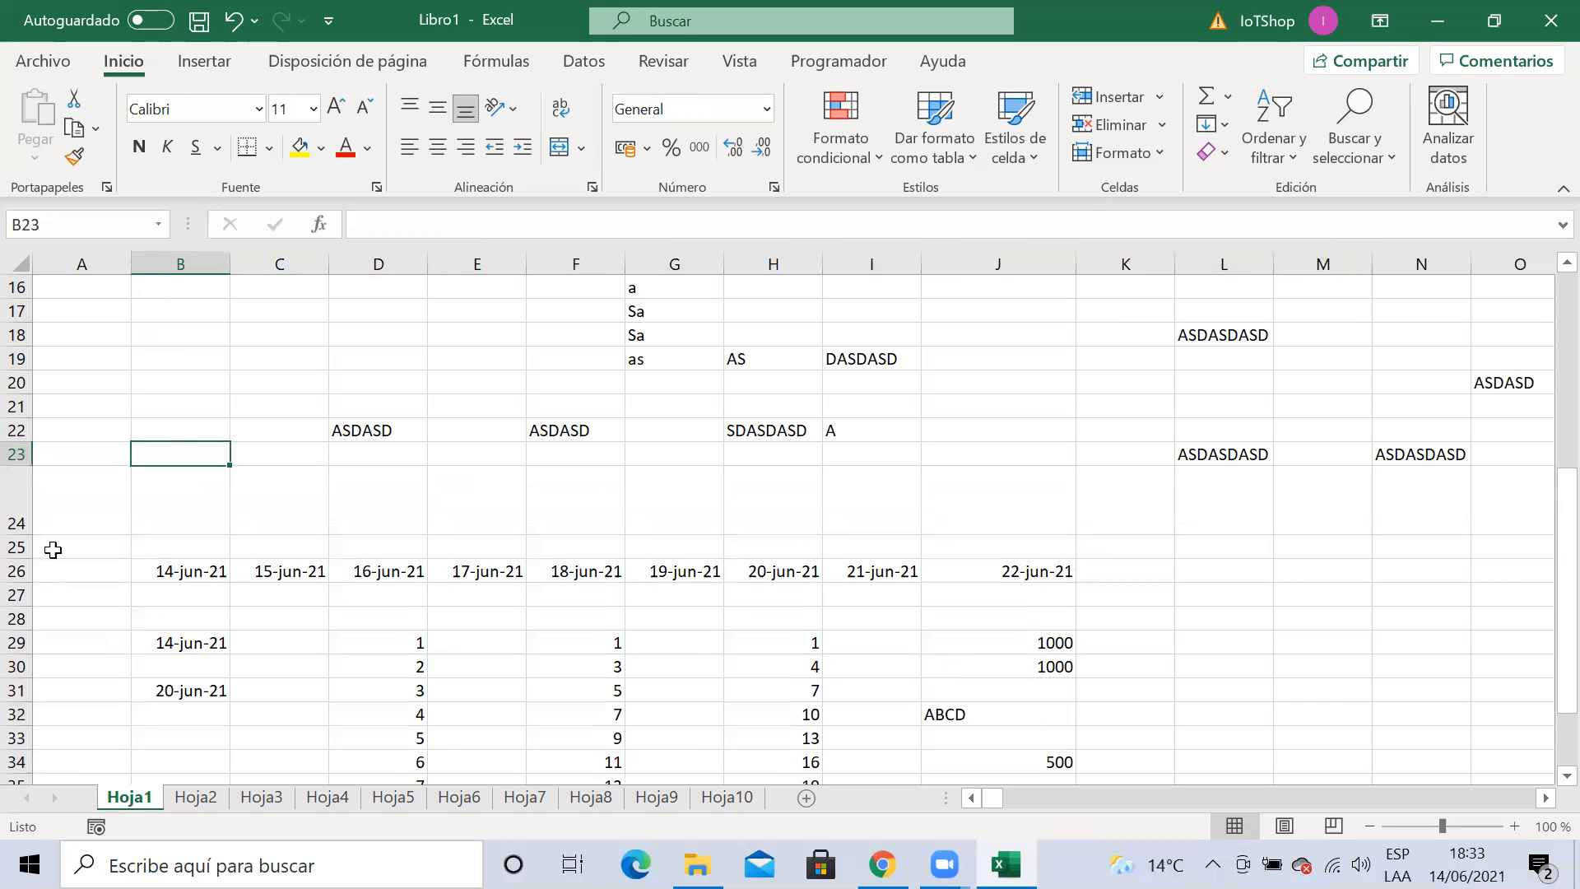
{"action": "left_click", "coordinate": [272, 518]}
{"action": "left_click", "coordinate": [73, 515]}
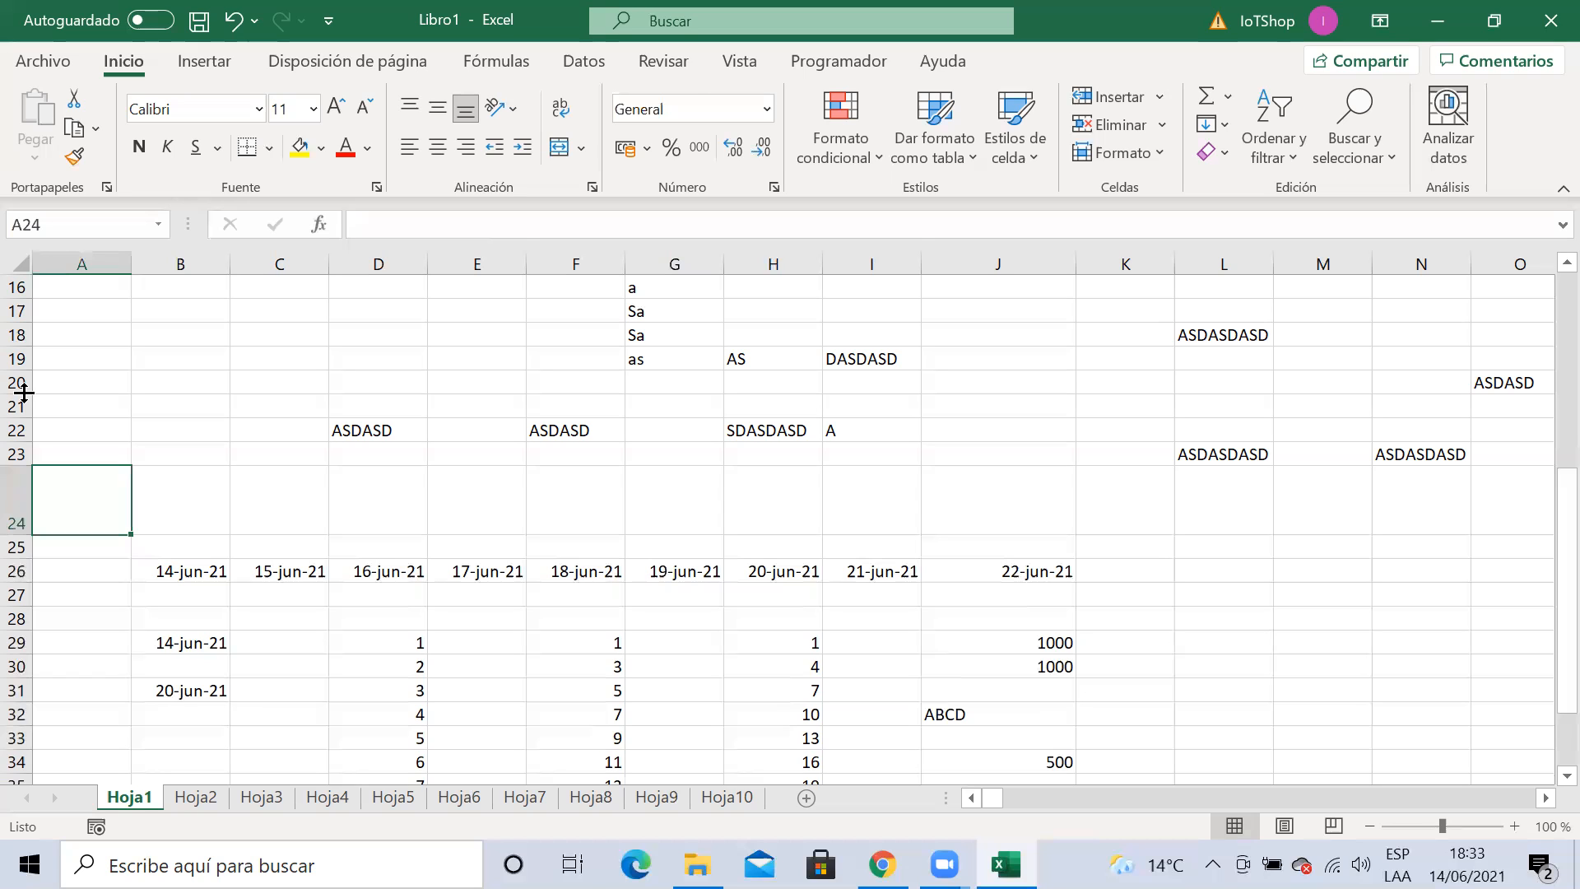
{"action": "mouse_move", "coordinate": [23, 394]}
{"action": "left_mouse_down"}
{"action": "mouse_move", "coordinate": [18, 432]}
{"action": "mouse_move", "coordinate": [33, 411]}
{"action": "left_mouse_up"}
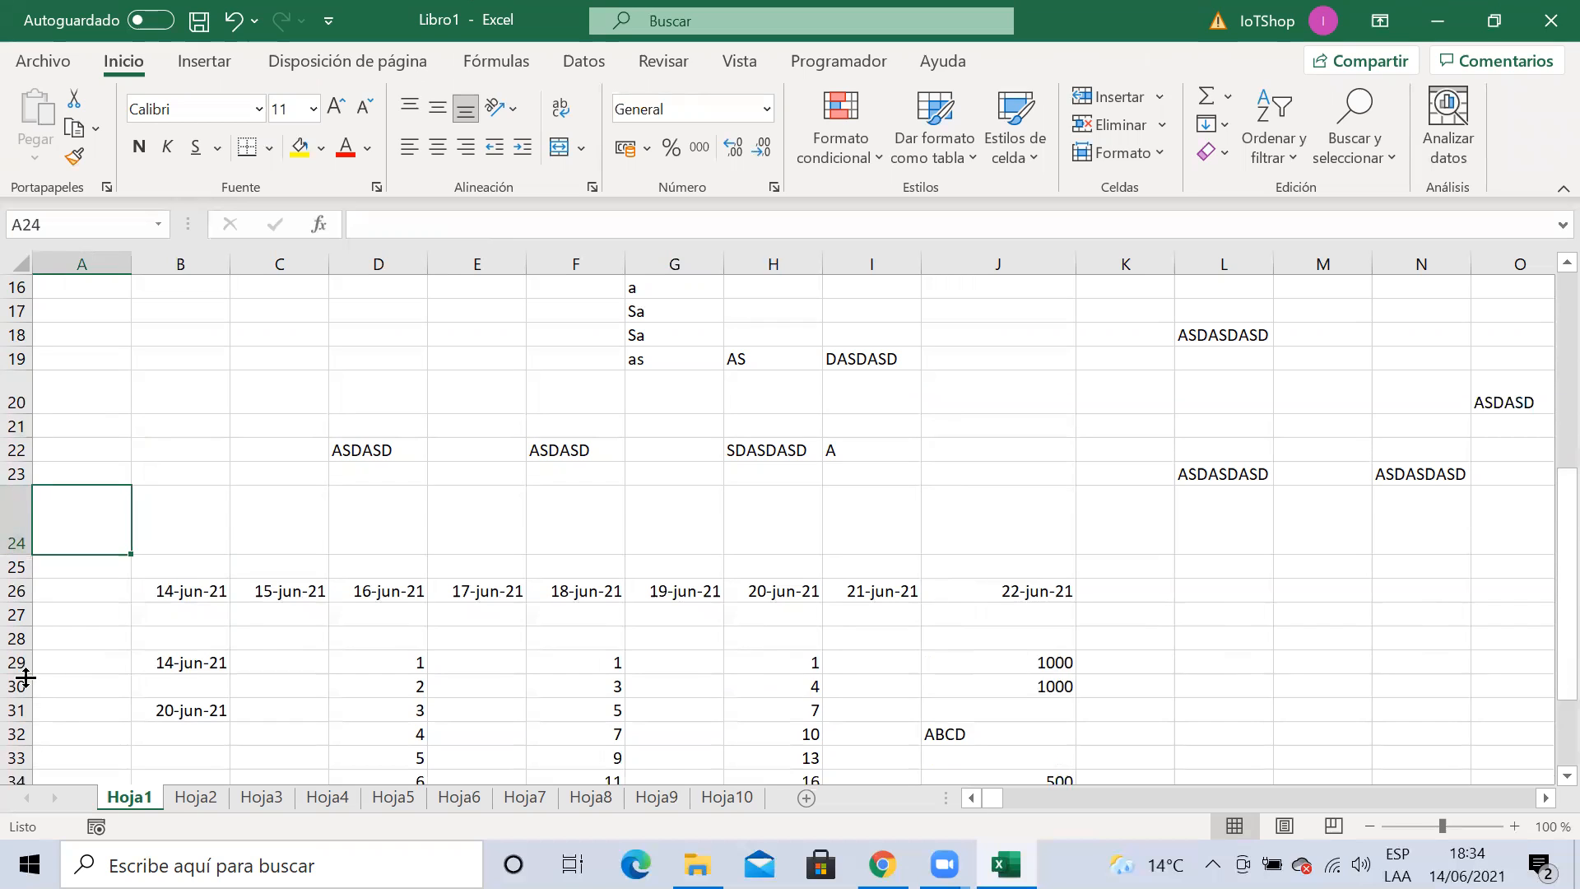
{"action": "left_click_drag", "start_coordinate": [16, 673], "coordinate": [21, 686]}
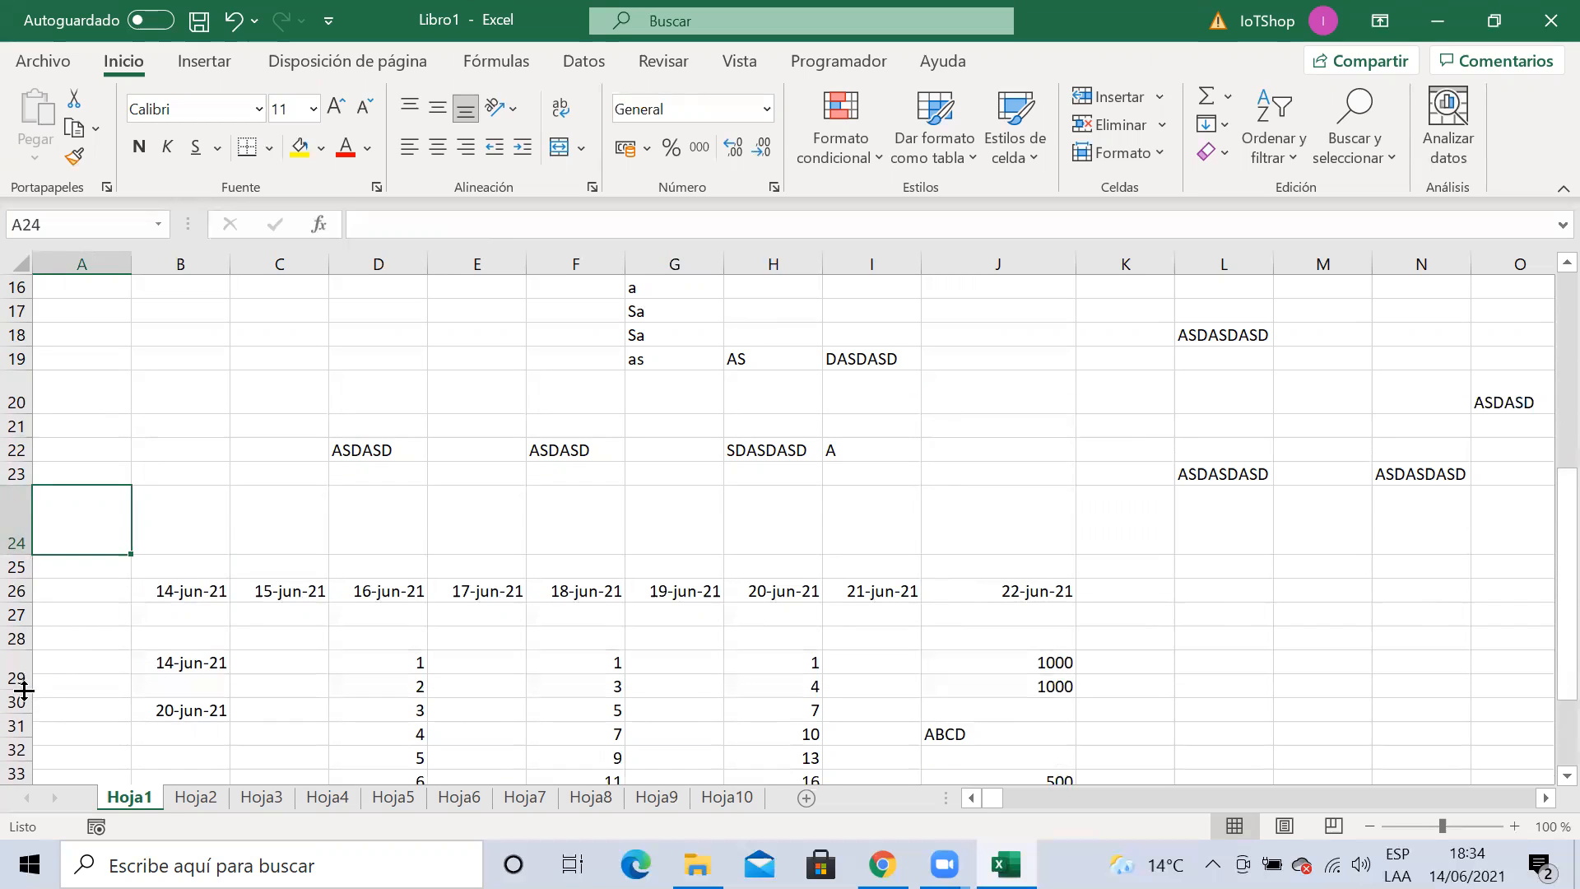
{"action": "left_click", "coordinate": [416, 548]}
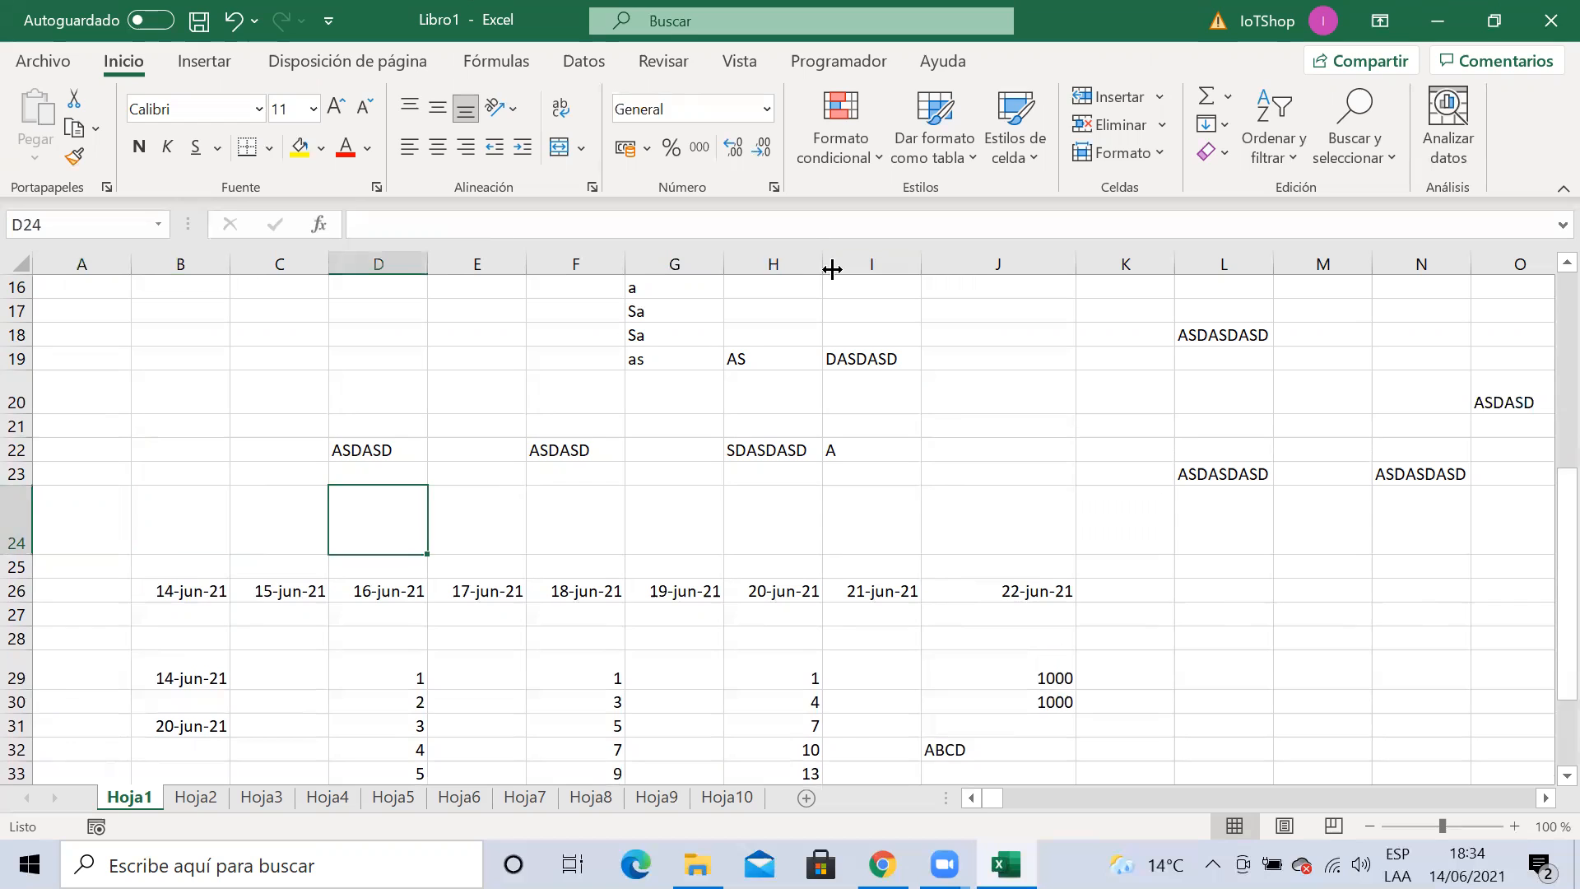
Widen columns I and E well beyond their entries
{"action": "left_click_drag", "start_coordinate": [921, 267], "coordinate": [983, 267]}
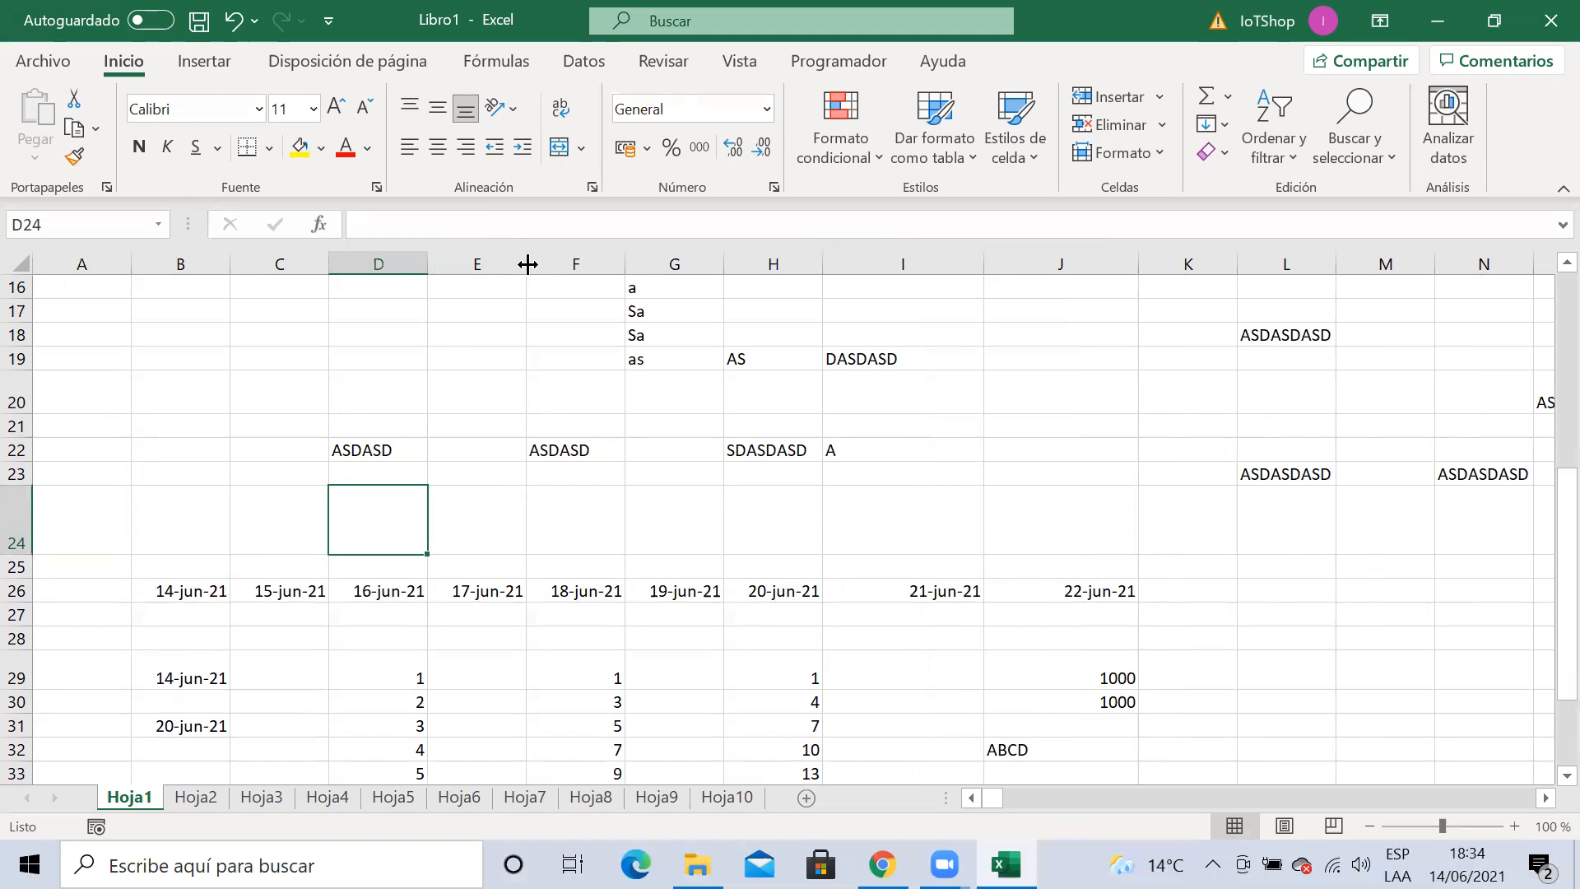
{"action": "left_click_drag", "start_coordinate": [527, 263], "coordinate": [586, 273]}
{"action": "left_click", "coordinate": [518, 362]}
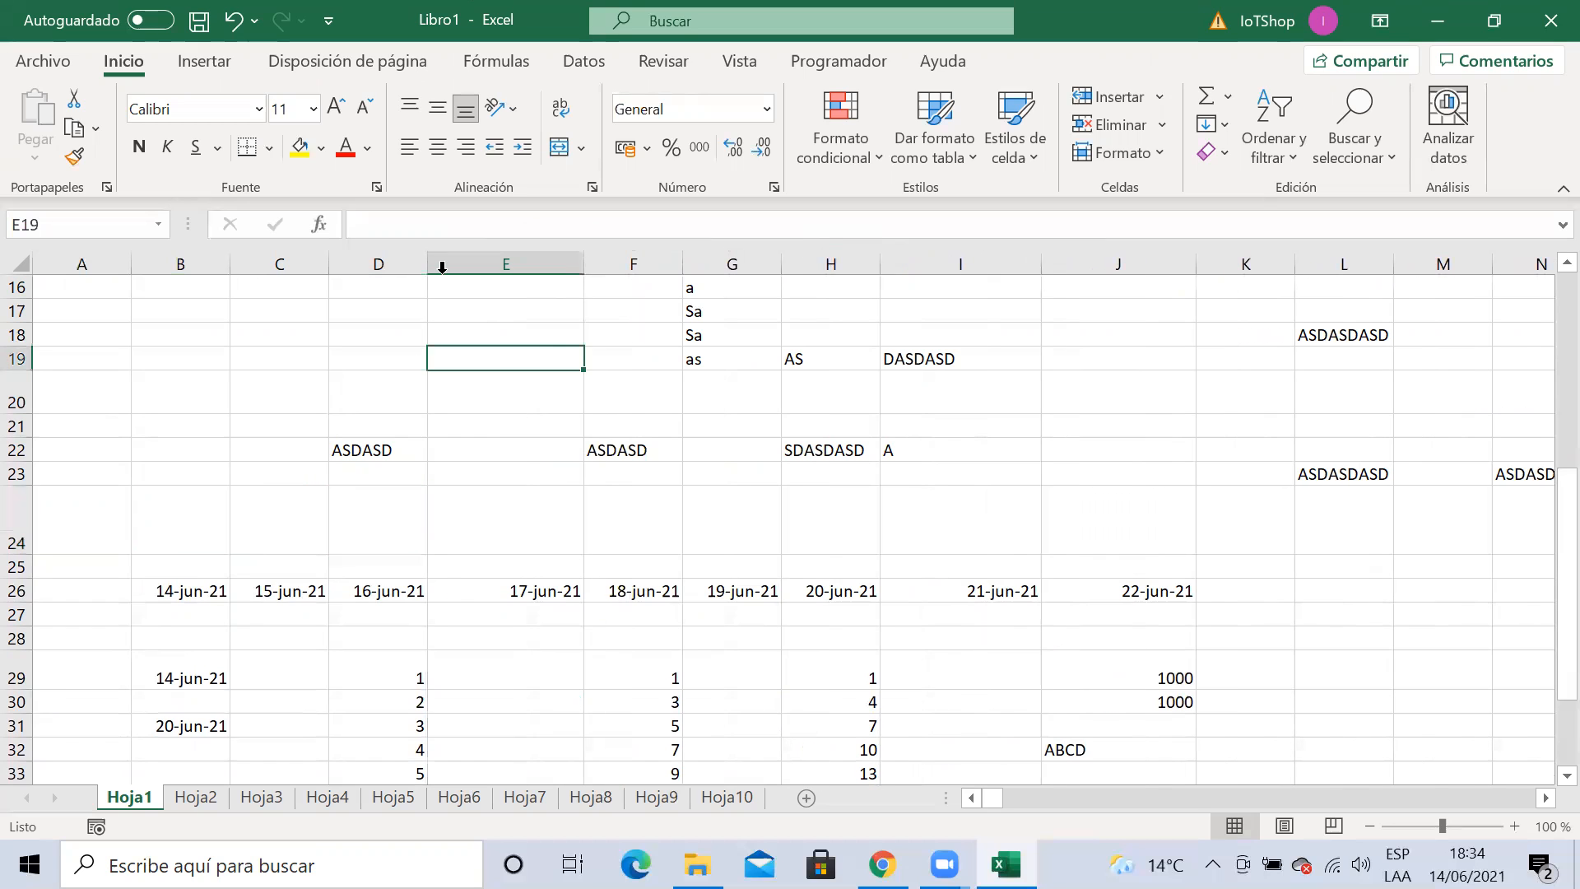
{"action": "left_click", "coordinate": [867, 418]}
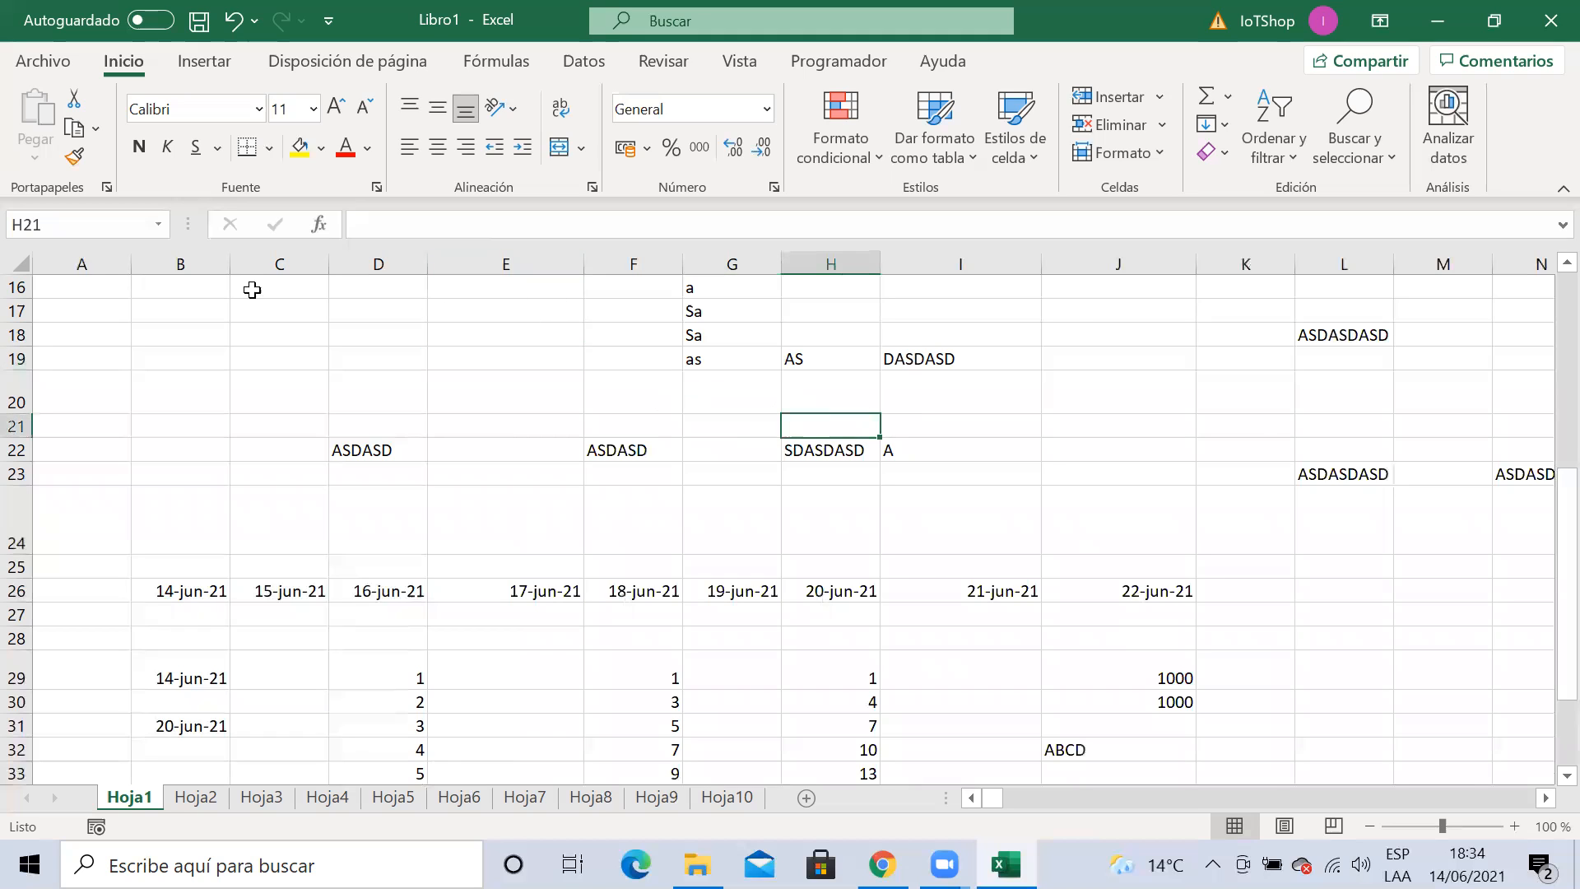
{"action": "left_click", "coordinate": [282, 382]}
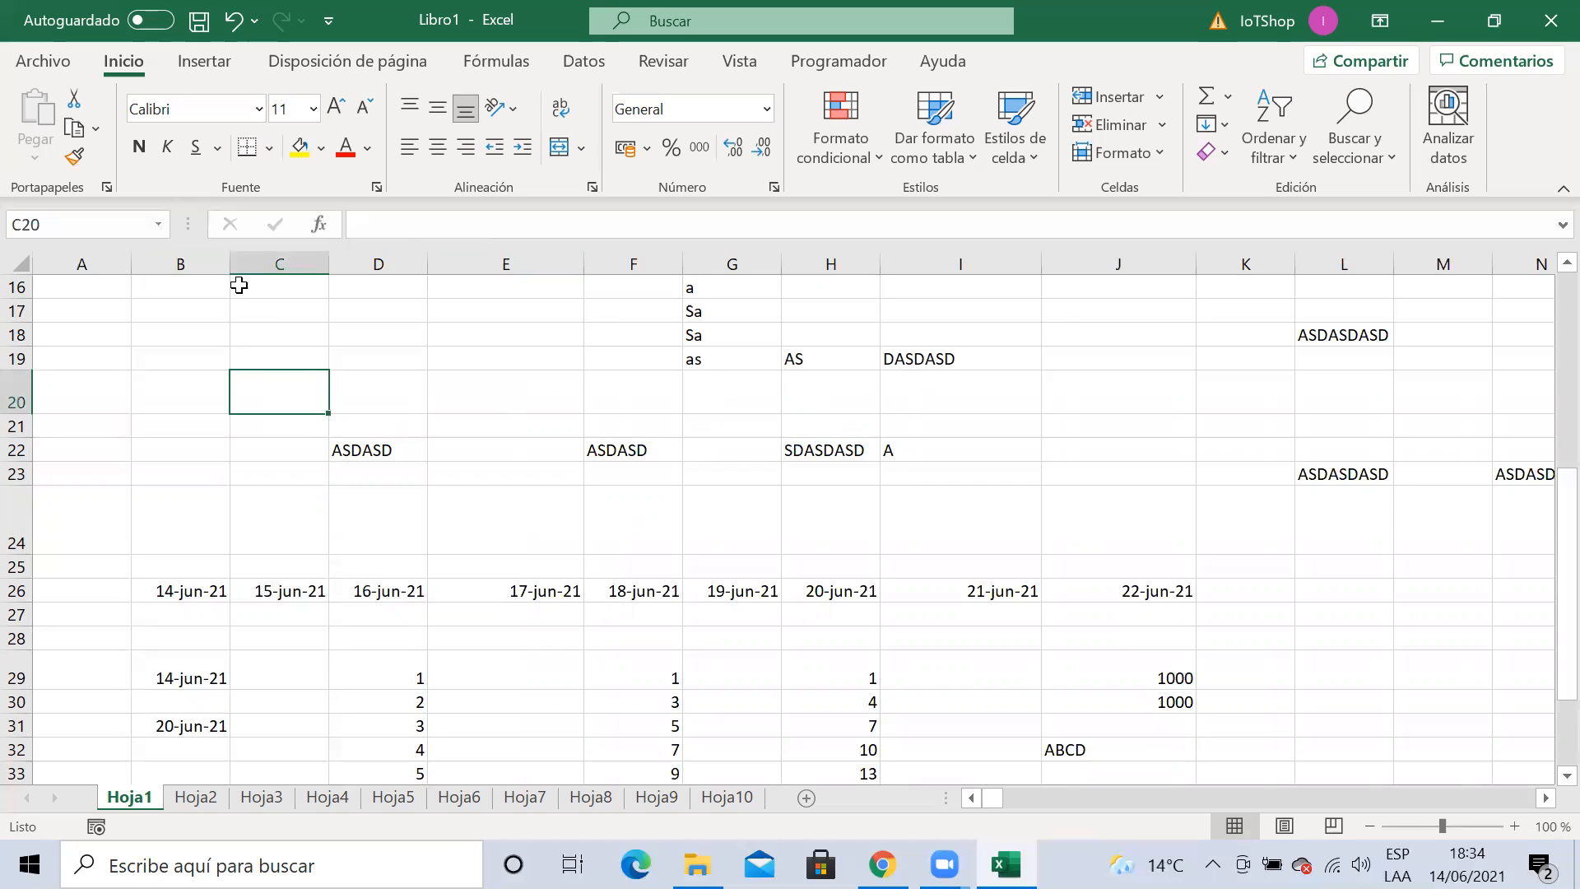
Widen columns B and C, and narrow column D until its date in row 26 no longer fits
{"action": "left_click_drag", "start_coordinate": [226, 270], "coordinate": [294, 271]}
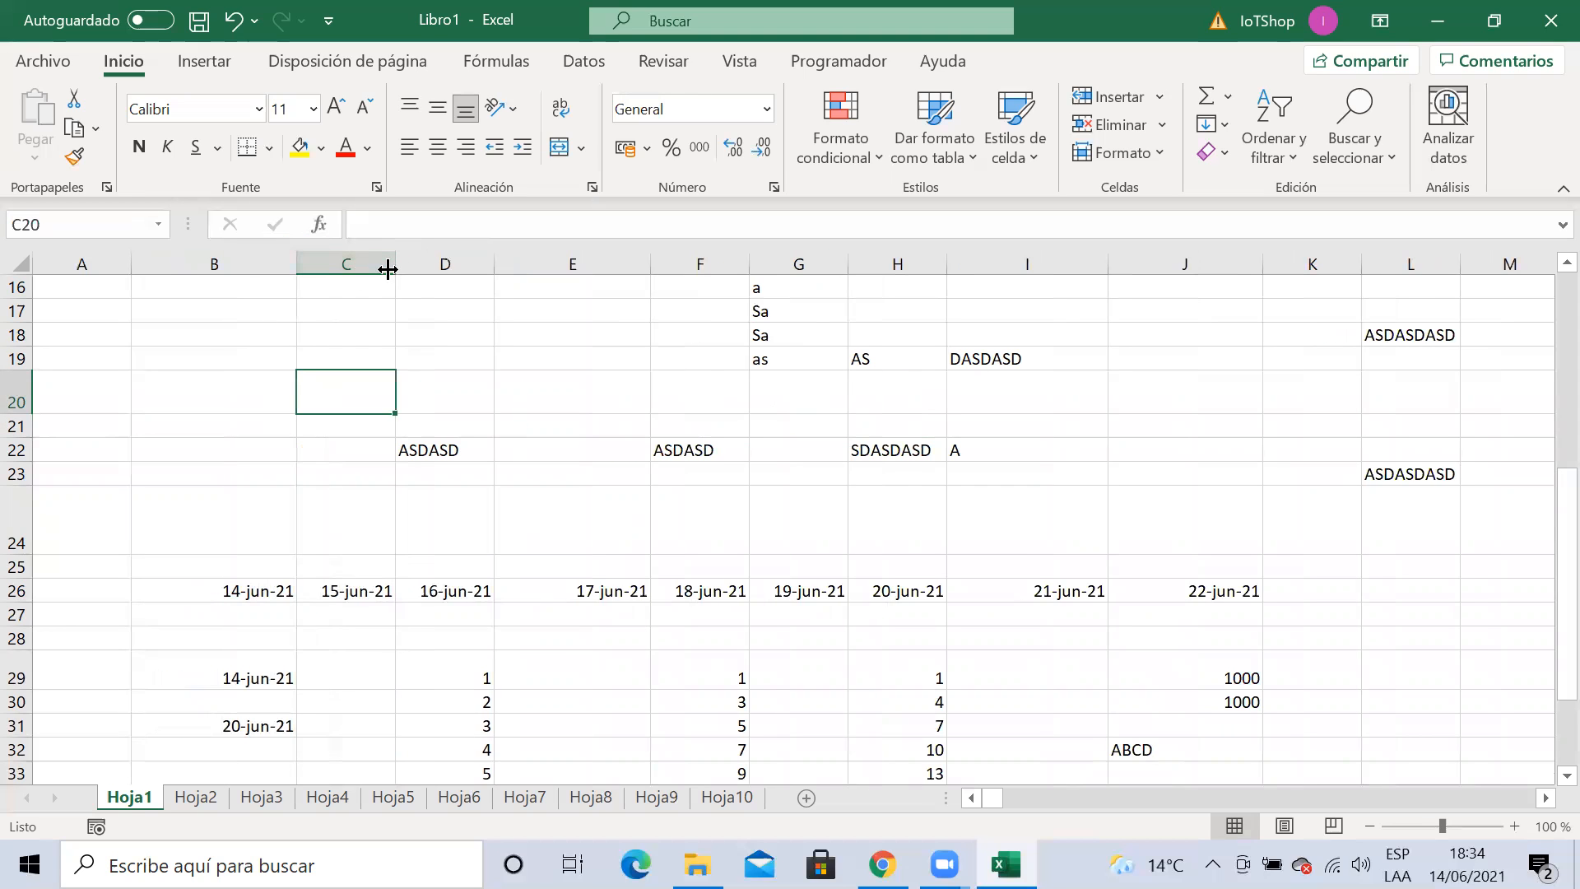
{"action": "left_click_drag", "start_coordinate": [394, 268], "coordinate": [417, 268]}
{"action": "left_click_drag", "start_coordinate": [512, 272], "coordinate": [491, 278]}
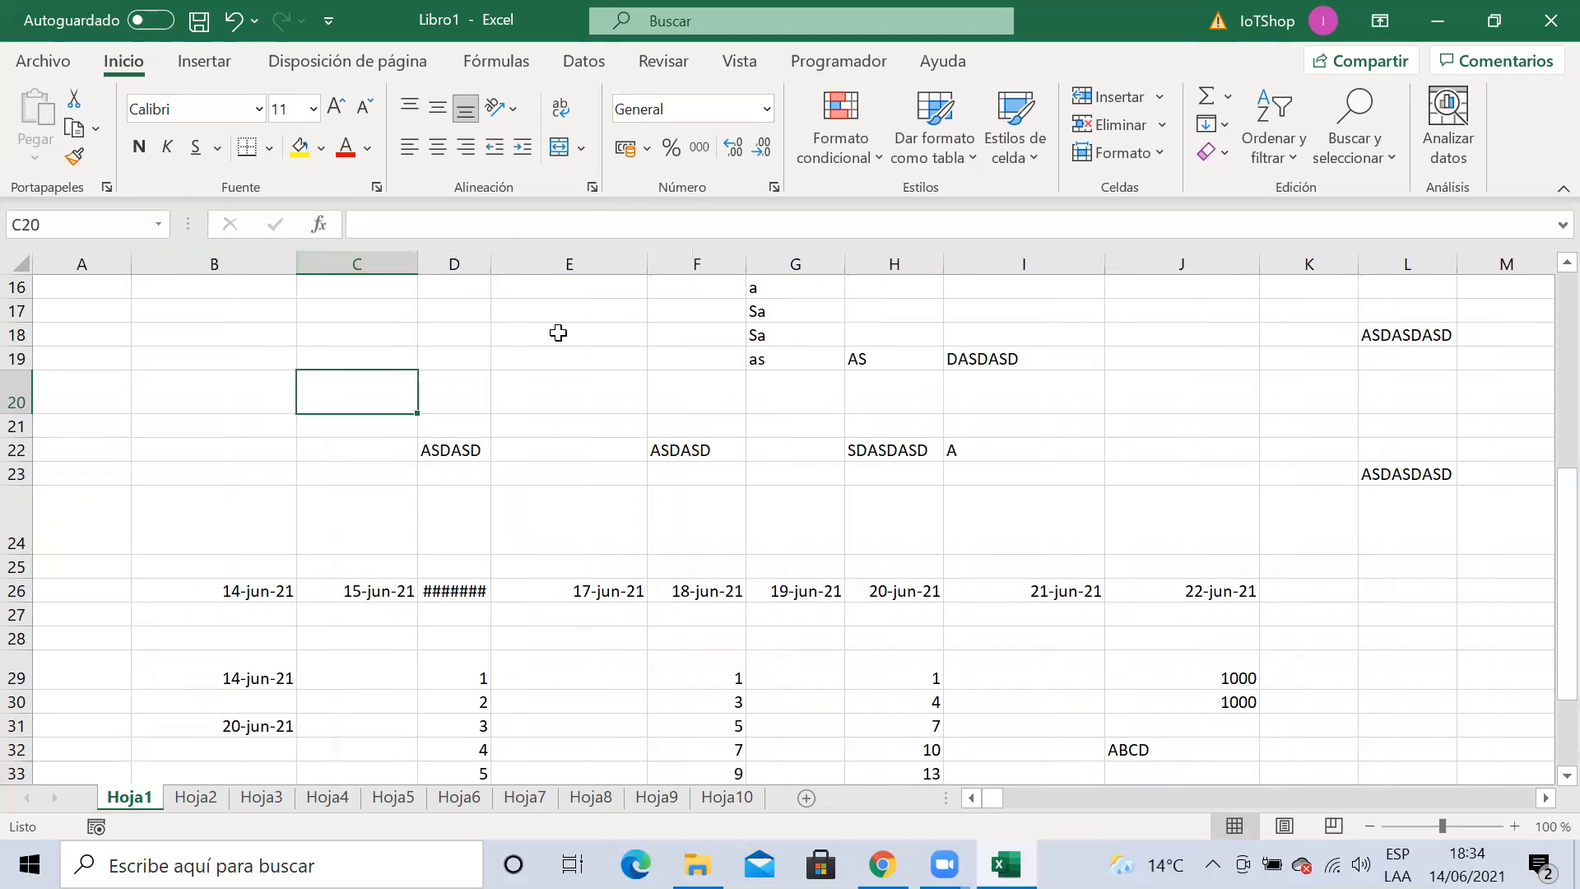
Widen column E further and make columns F and G slightly wider
{"action": "left_click", "coordinate": [642, 285]}
{"action": "left_click_drag", "start_coordinate": [648, 264], "coordinate": [709, 263]}
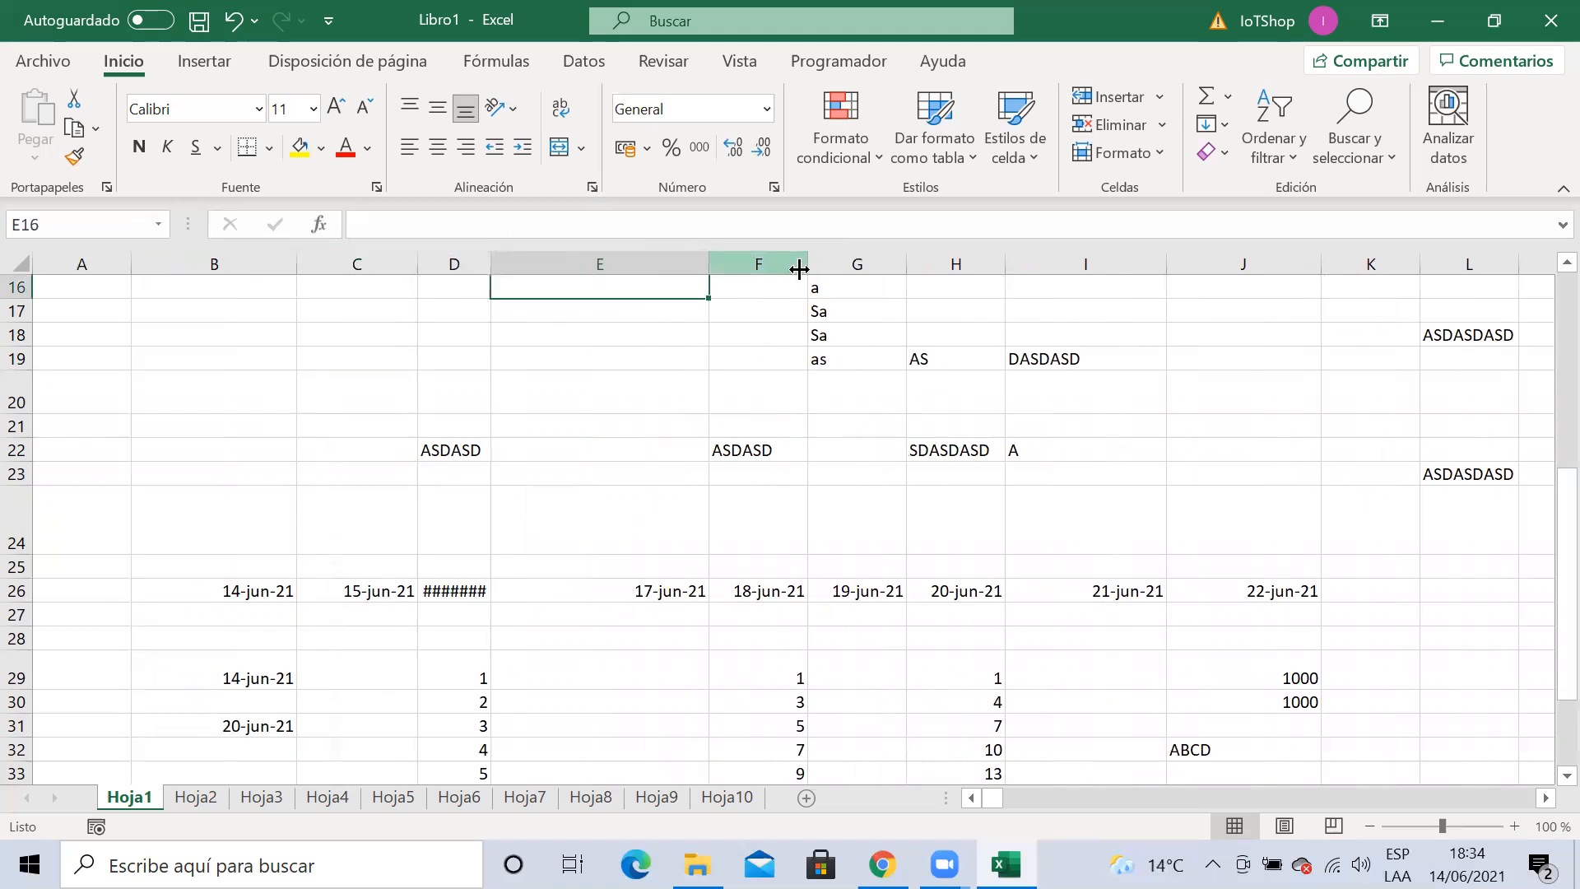
{"action": "left_click_drag", "start_coordinate": [810, 269], "coordinate": [834, 268]}
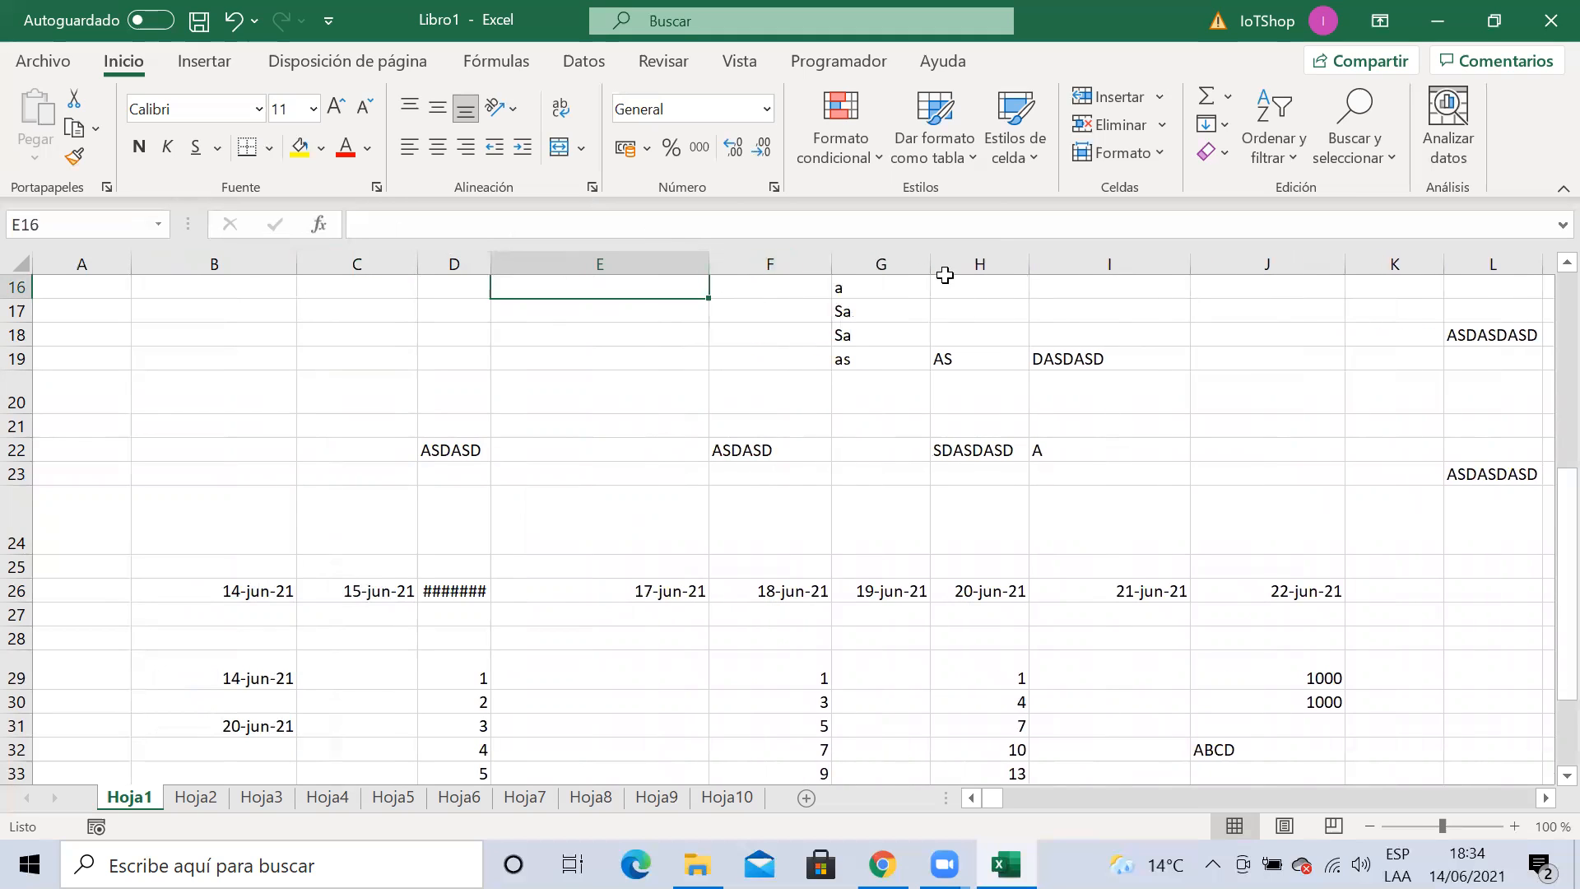
{"action": "left_click_drag", "start_coordinate": [931, 264], "coordinate": [960, 264]}
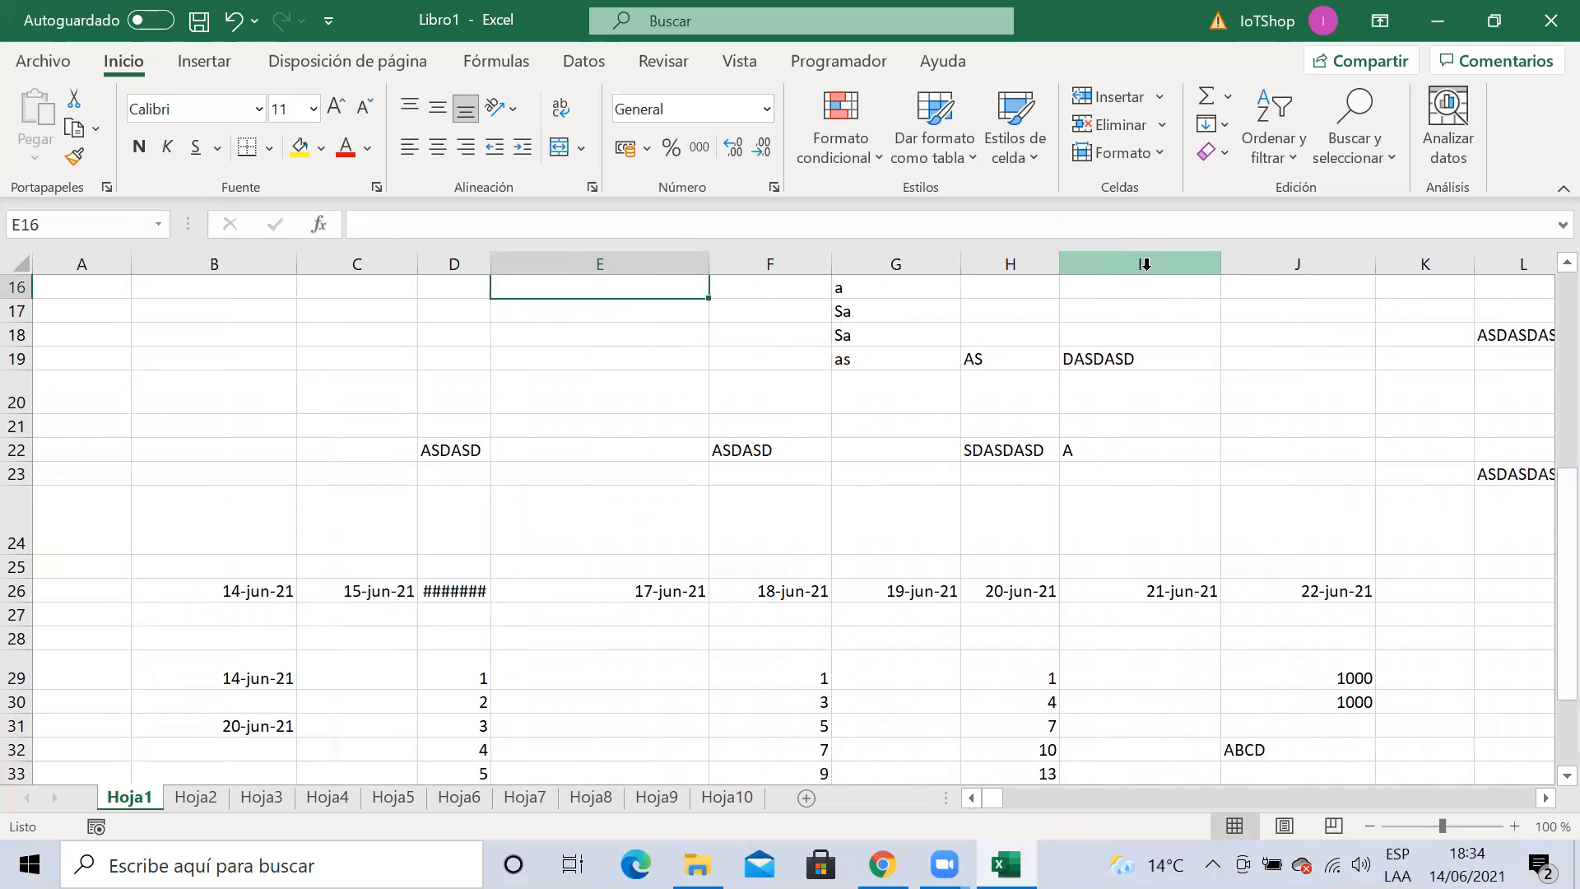
Widen columns I and A, and widen column D just enough for its date in row 26 to fit
{"action": "left_click_drag", "start_coordinate": [1220, 263], "coordinate": [1258, 263]}
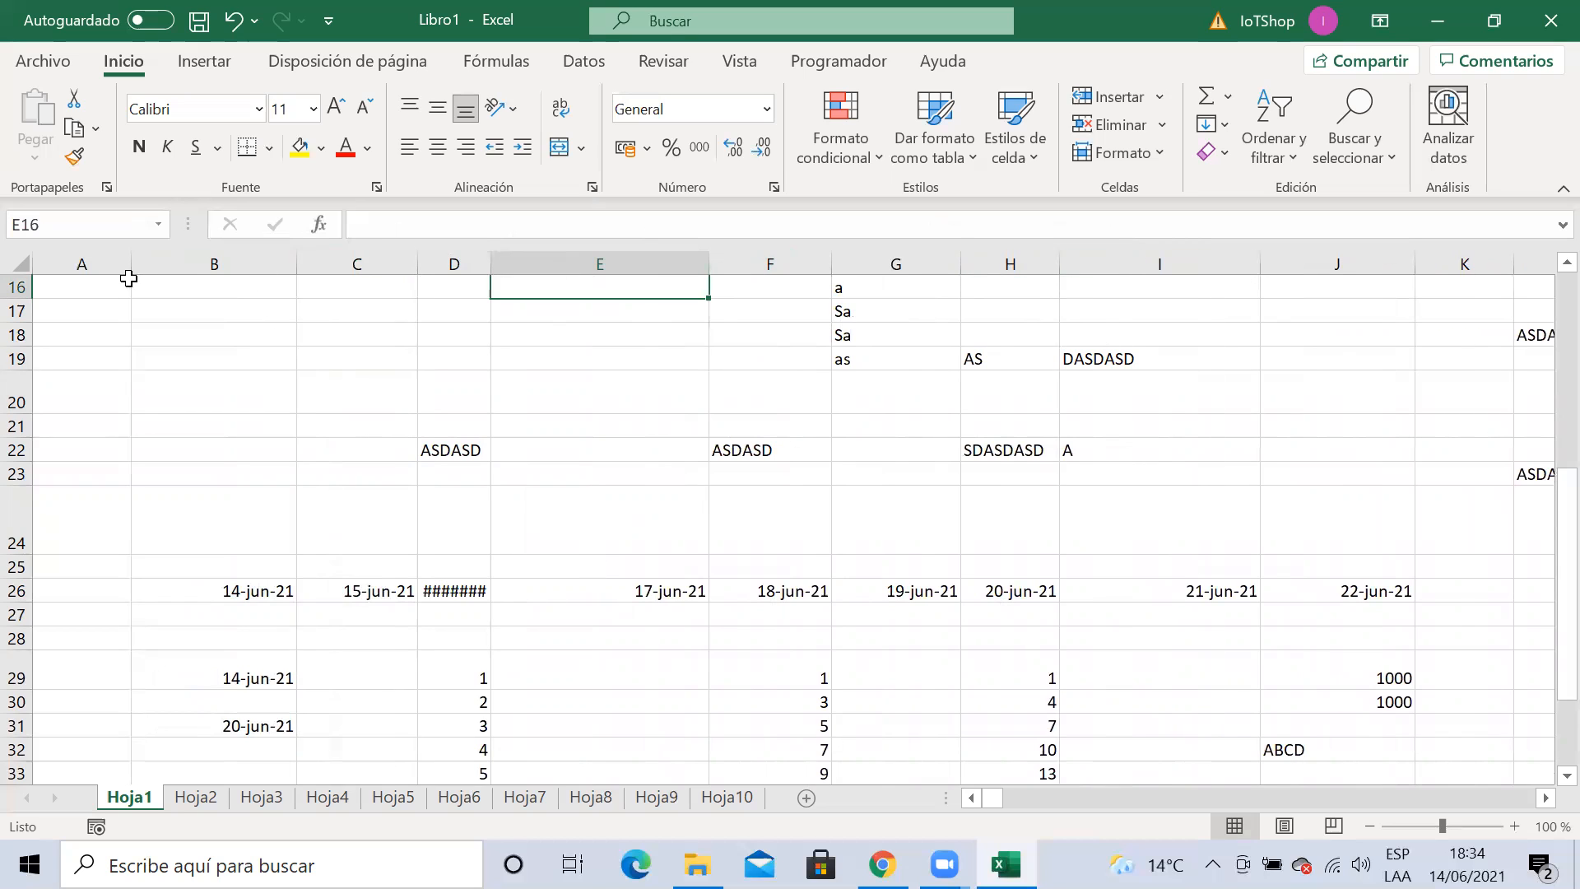
{"action": "left_click_drag", "start_coordinate": [129, 269], "coordinate": [175, 268]}
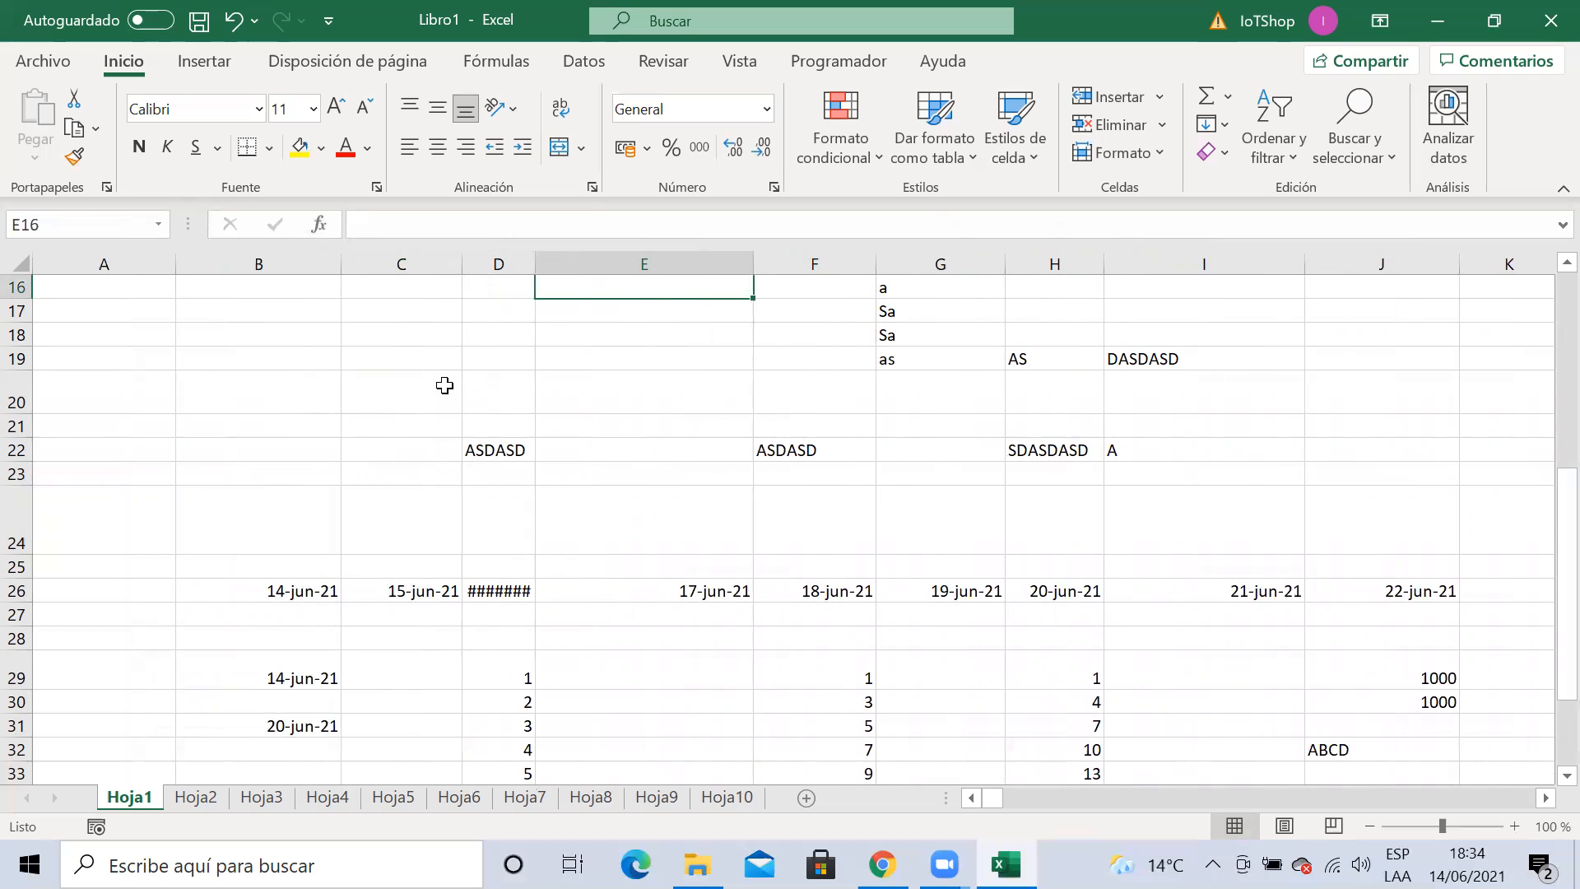
{"action": "left_click", "coordinate": [497, 357]}
{"action": "left_click_drag", "start_coordinate": [534, 263], "coordinate": [553, 263]}
{"action": "left_click", "coordinate": [576, 510]}
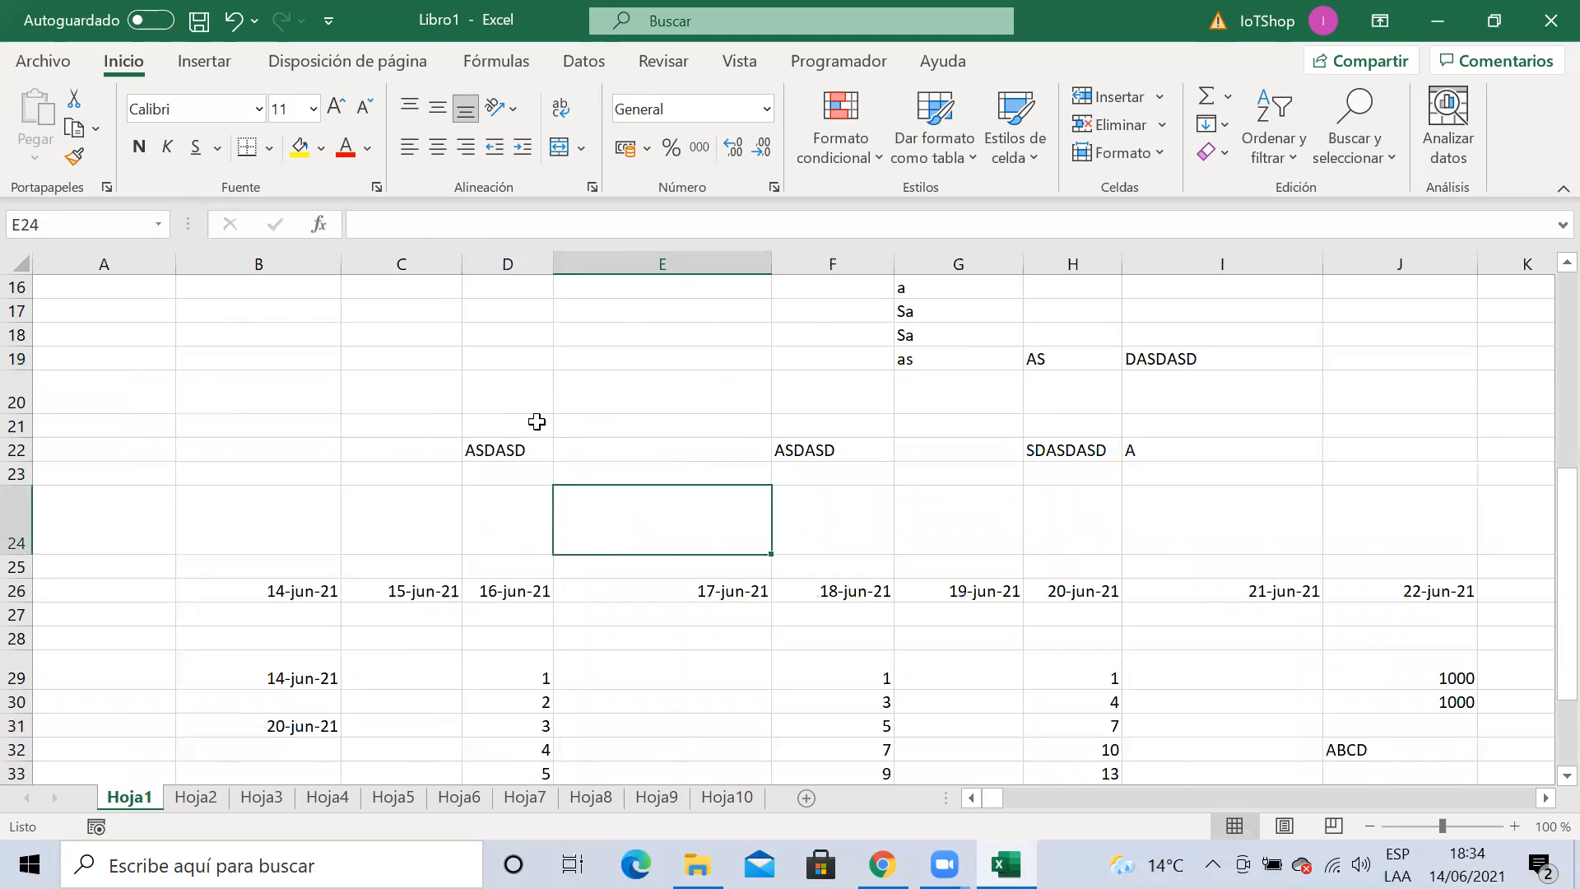
{"action": "left_click", "coordinate": [1019, 450]}
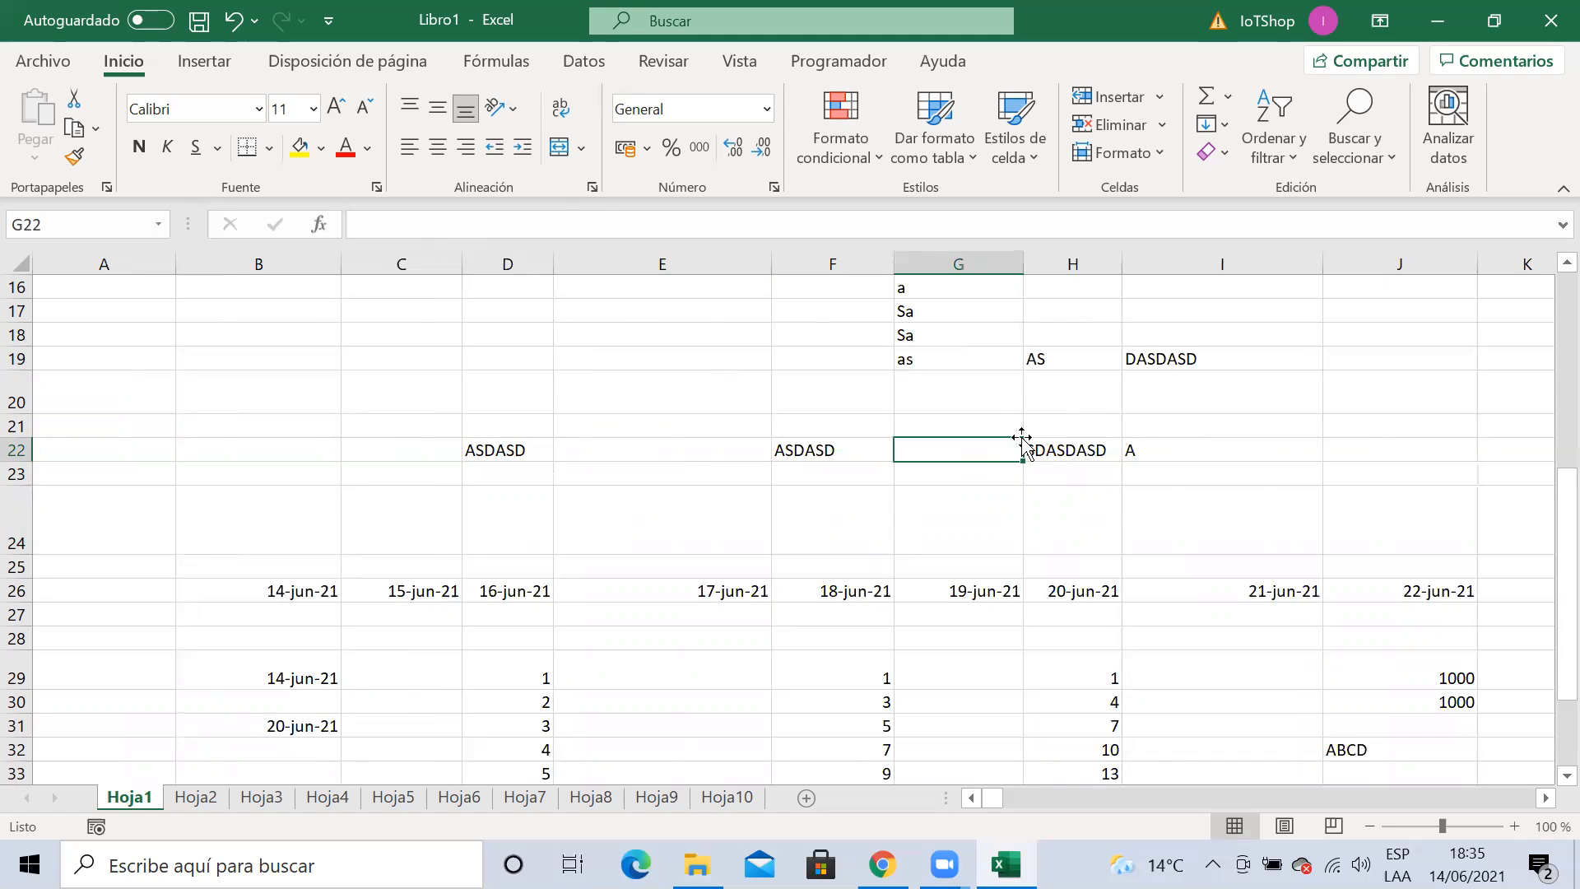
{"action": "left_click", "coordinate": [706, 403]}
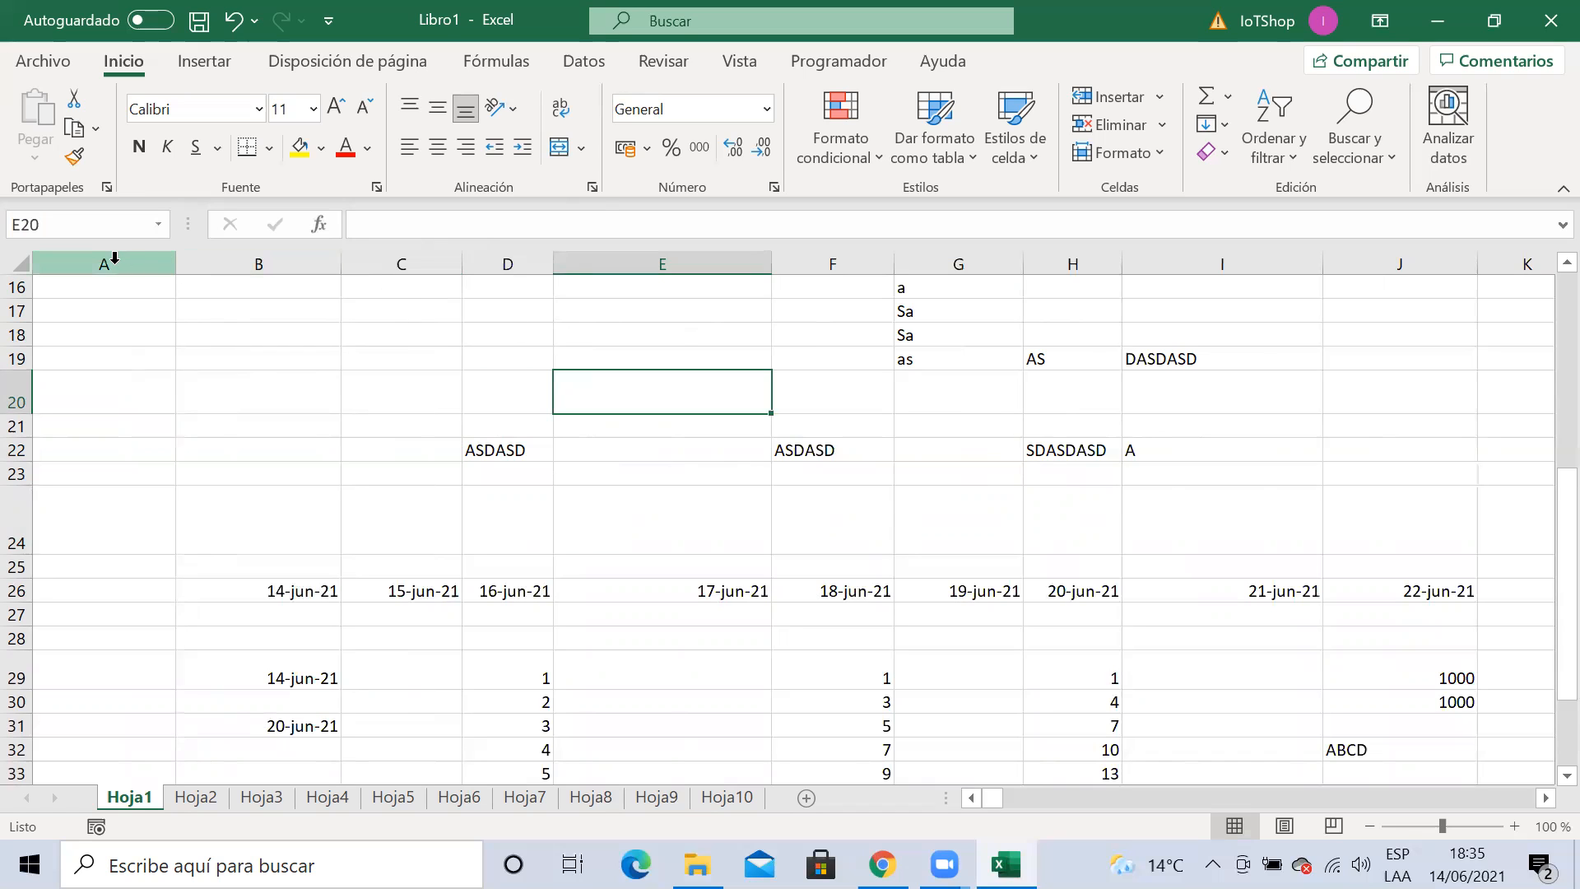
Give columns A to J one uniform width of 22.27 (252 pixels) by resizing them together
{"action": "left_click_drag", "start_coordinate": [103, 262], "coordinate": [1396, 255]}
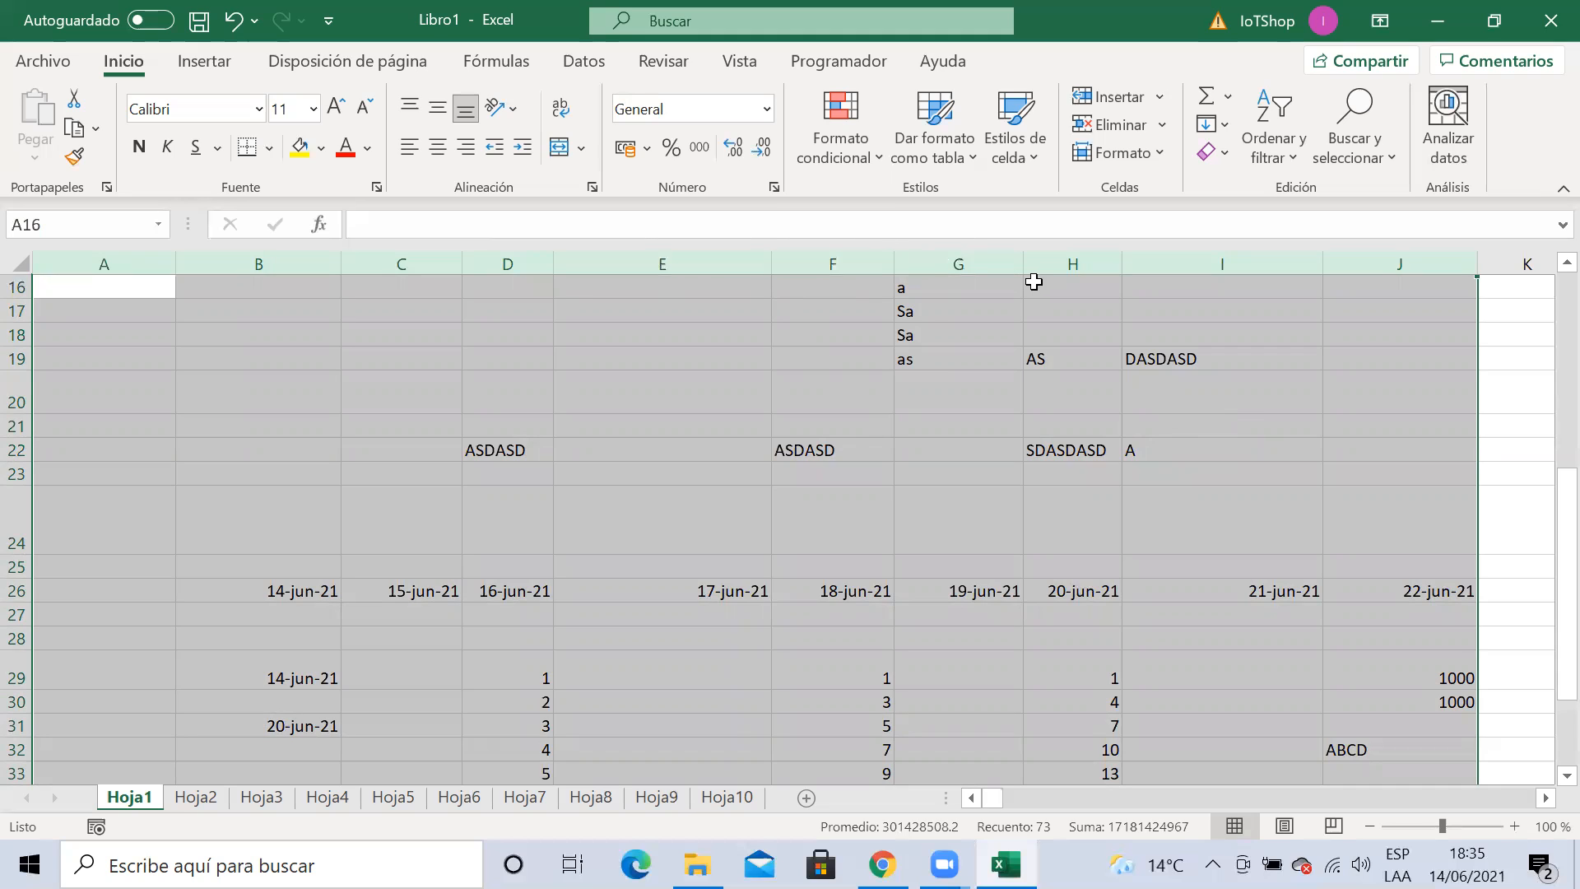
{"action": "left_click_drag", "start_coordinate": [1019, 269], "coordinate": [1098, 276]}
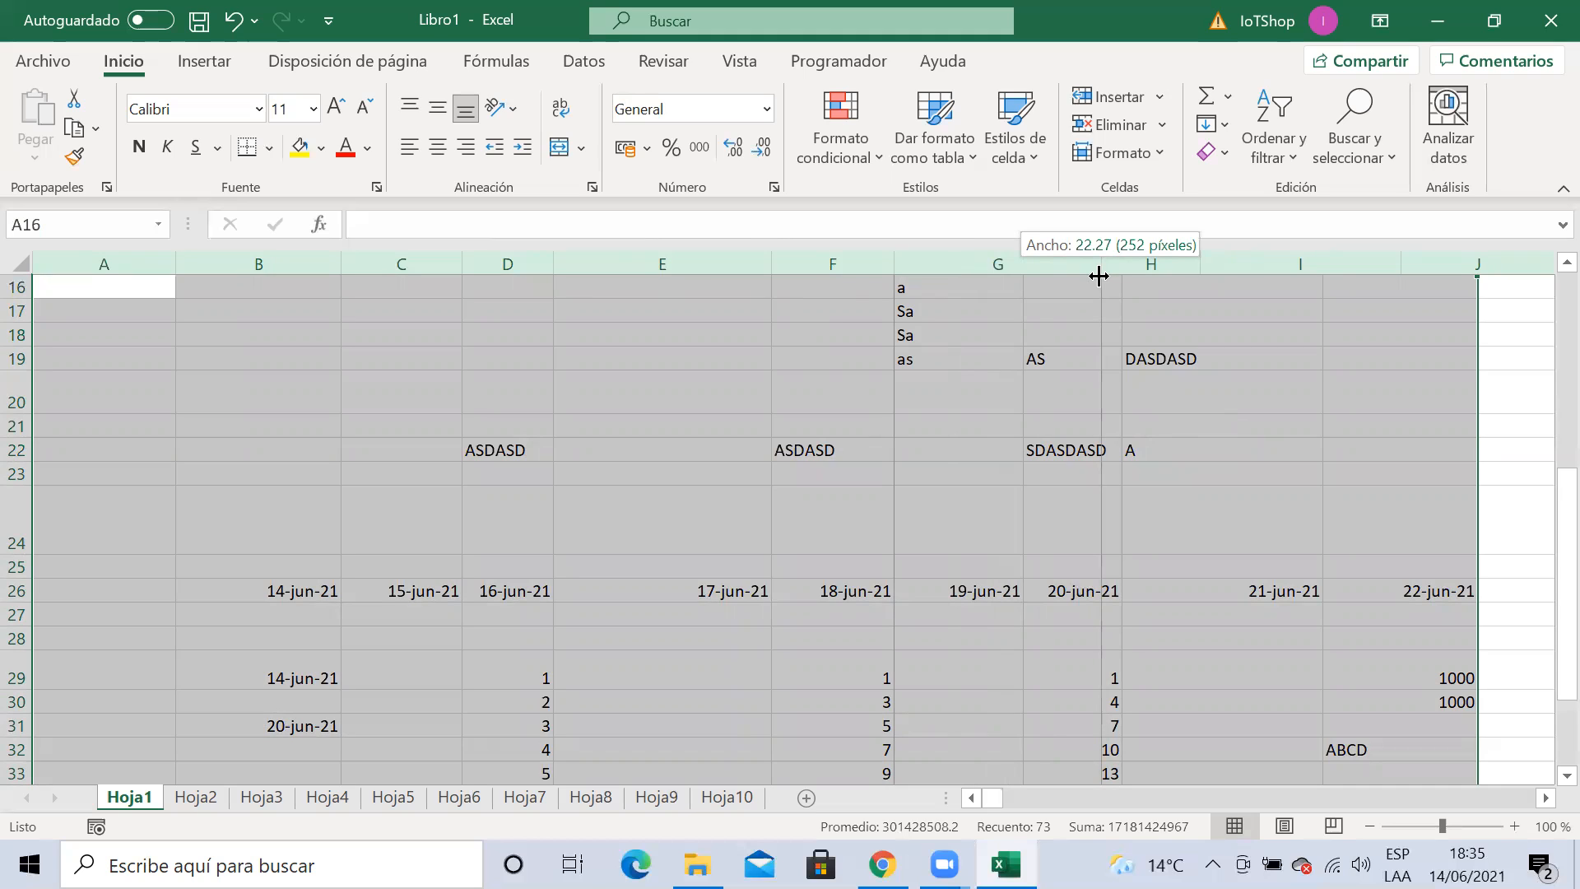
{"action": "left_click_drag", "start_coordinate": [1099, 275], "coordinate": [1098, 276]}
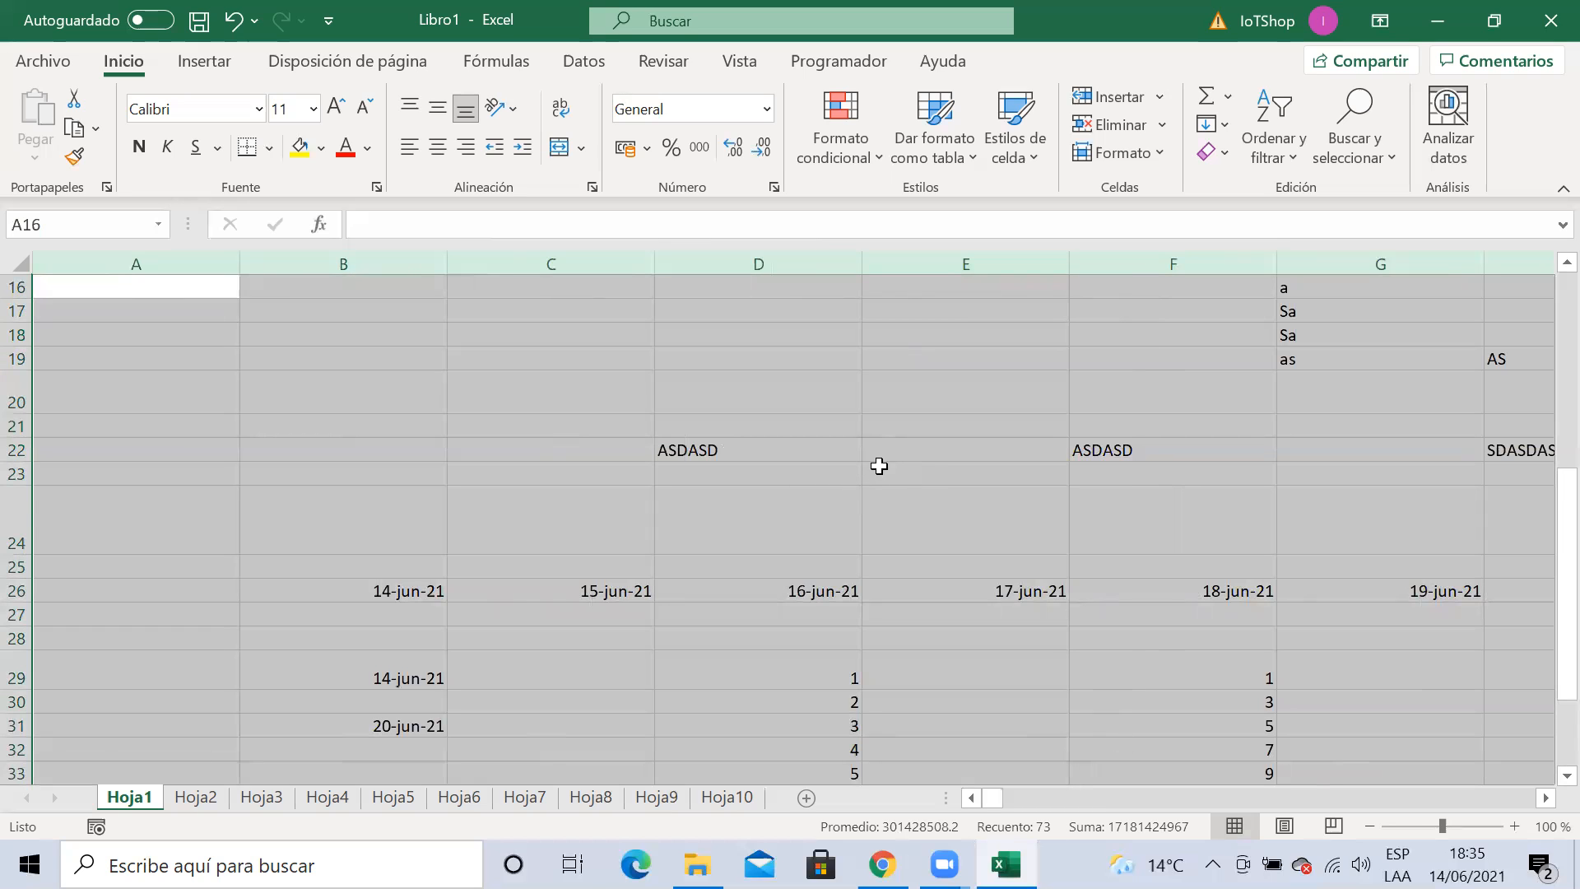
{"action": "left_click", "coordinate": [815, 382]}
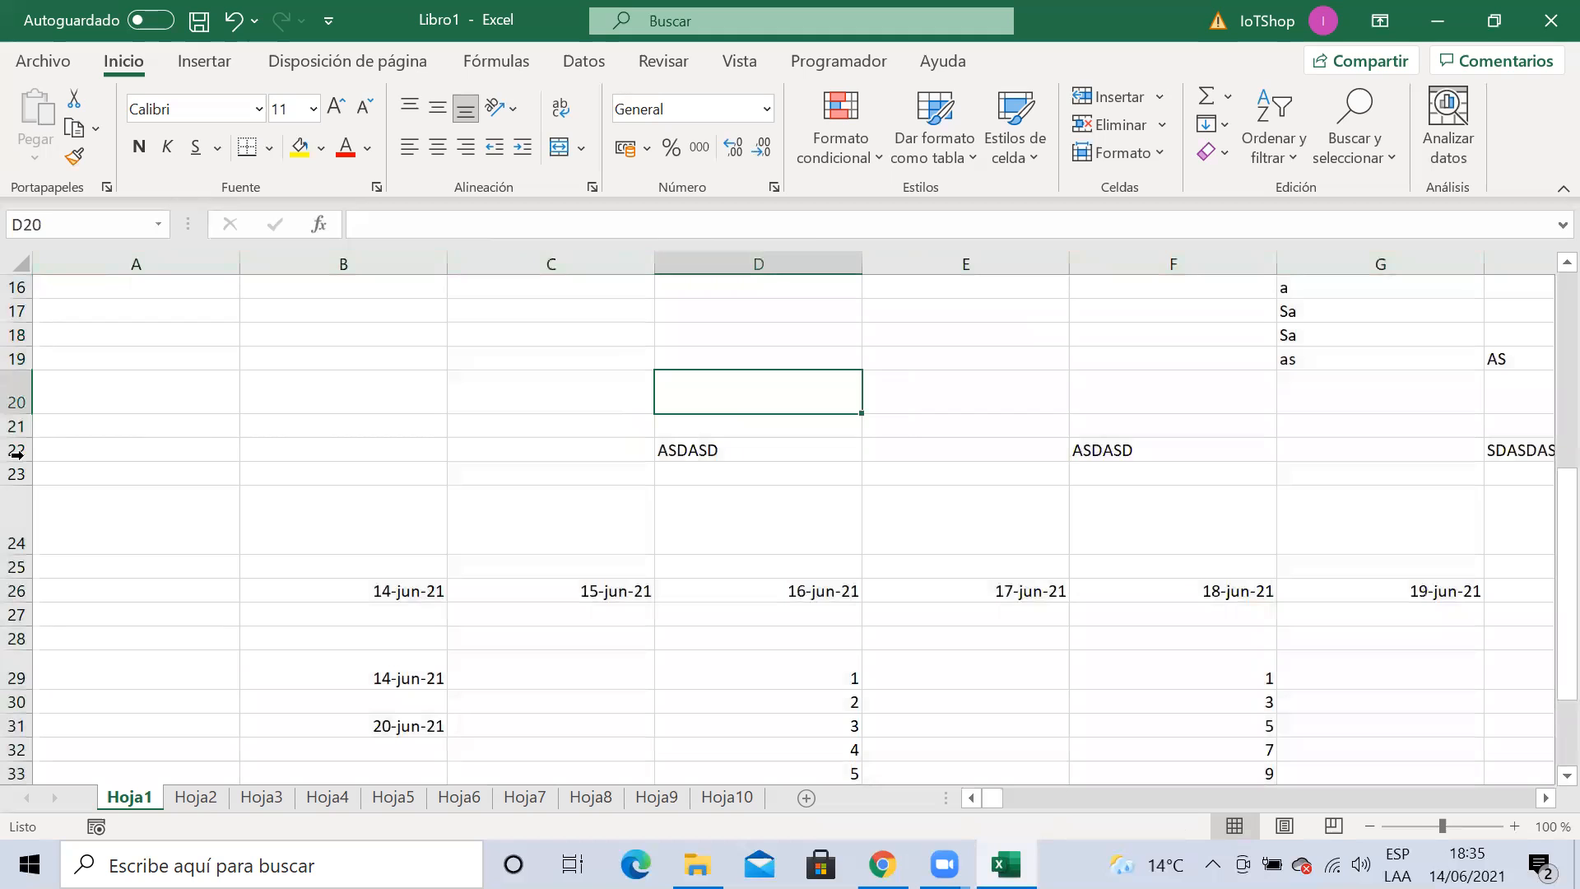
Give rows 17 to 32 one uniform height of 20.50 (41 pixels) by resizing them together
{"action": "left_click_drag", "start_coordinate": [17, 311], "coordinate": [8, 749]}
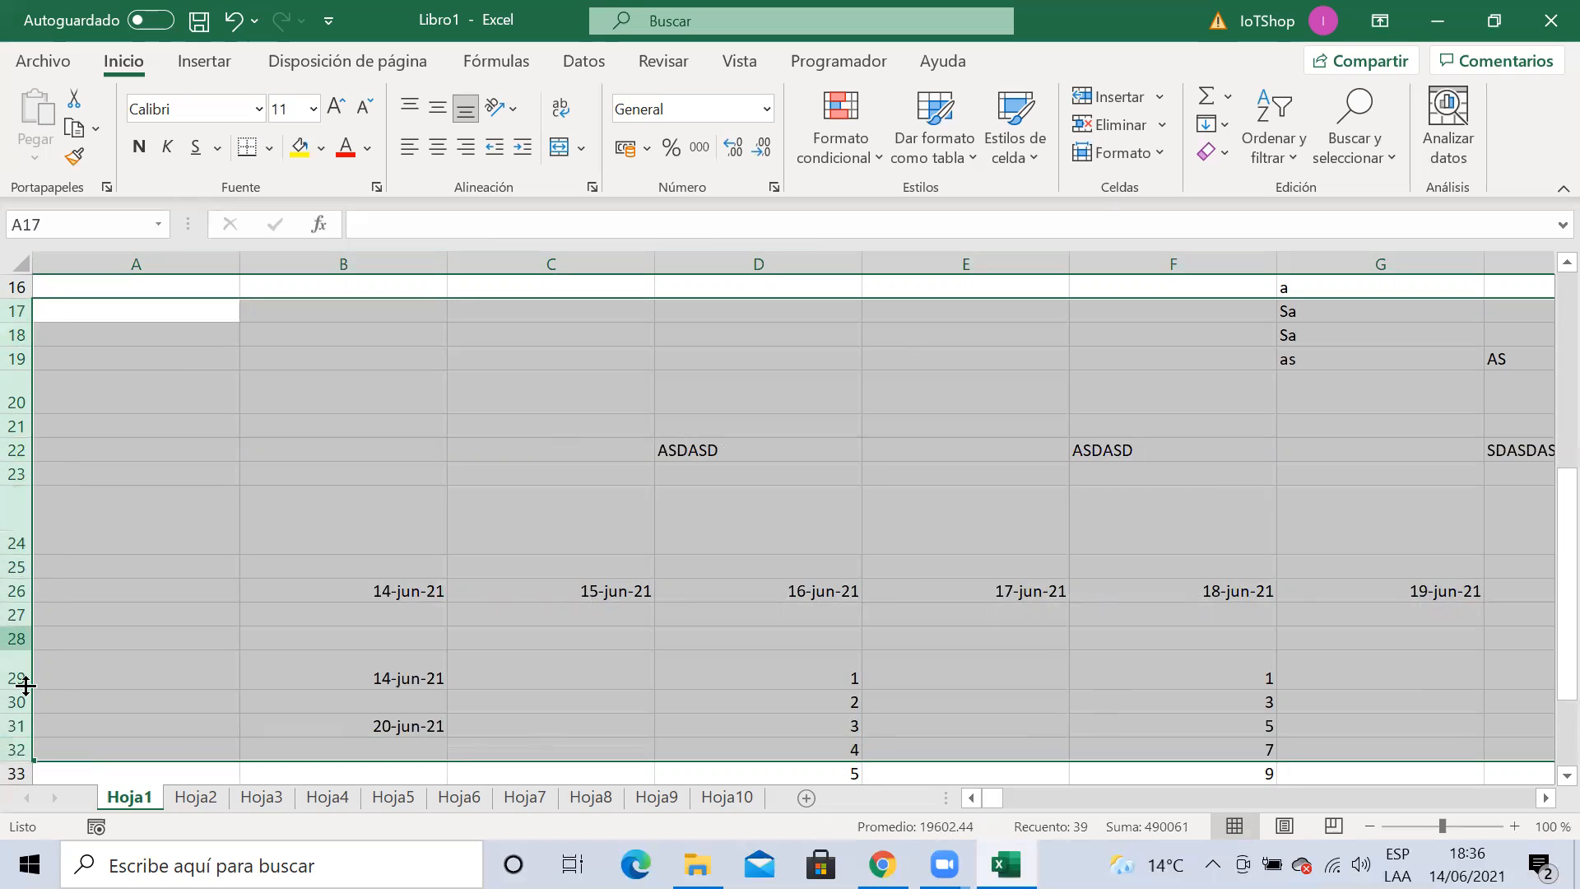
{"action": "mouse_move", "coordinate": [18, 621]}
{"action": "left_mouse_down"}
{"action": "mouse_move", "coordinate": [18, 607]}
{"action": "mouse_move", "coordinate": [14, 674]}
{"action": "mouse_move", "coordinate": [18, 633]}
{"action": "left_mouse_up"}
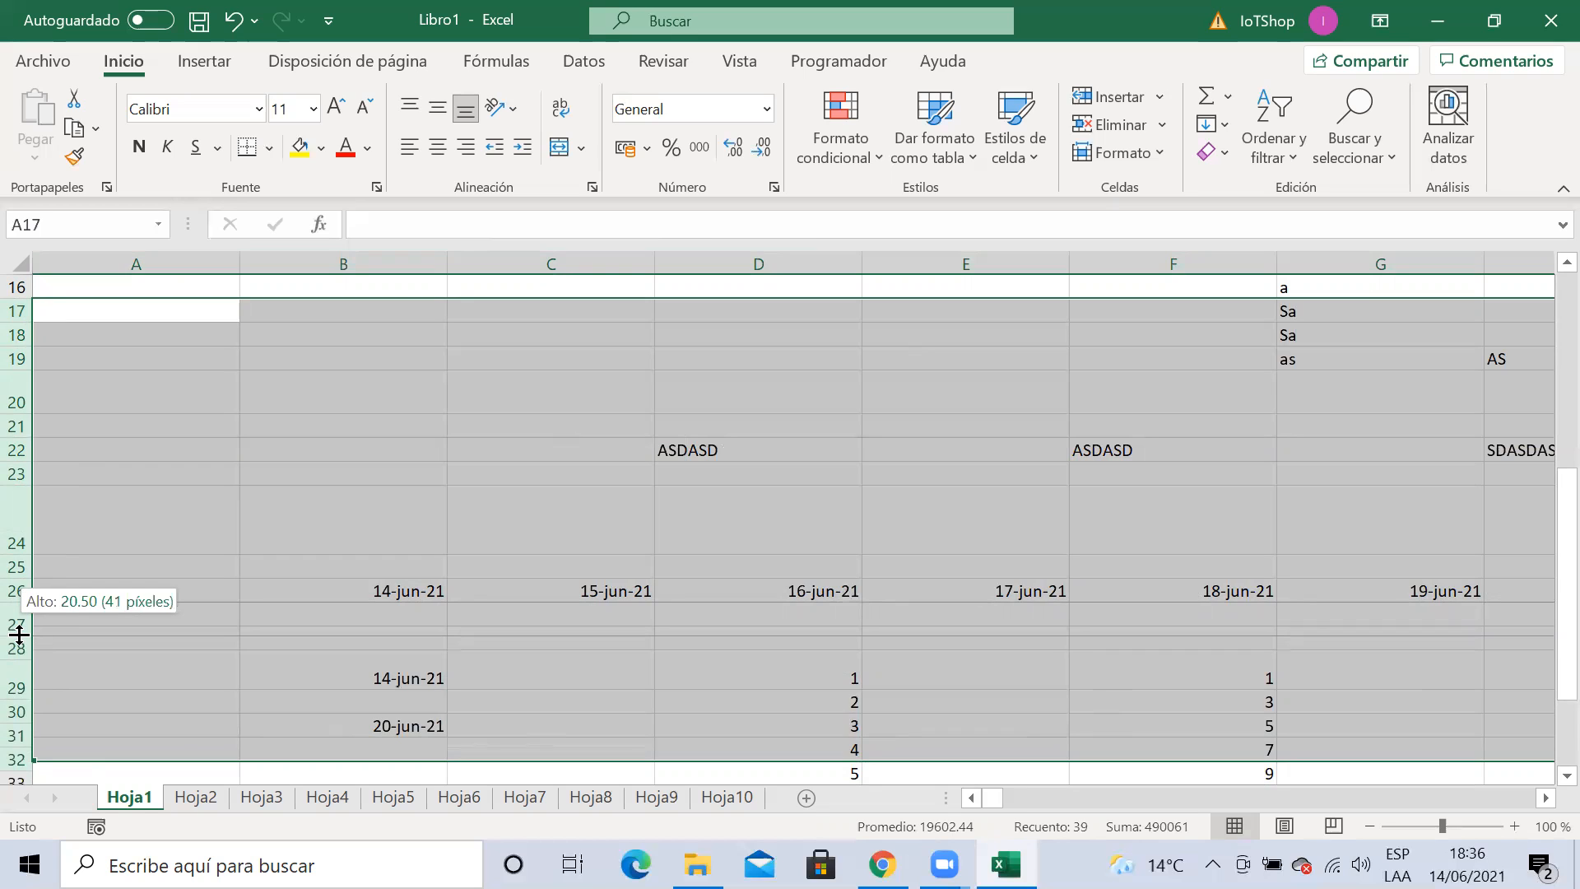
{"action": "left_click_drag", "start_coordinate": [19, 634], "coordinate": [16, 634]}
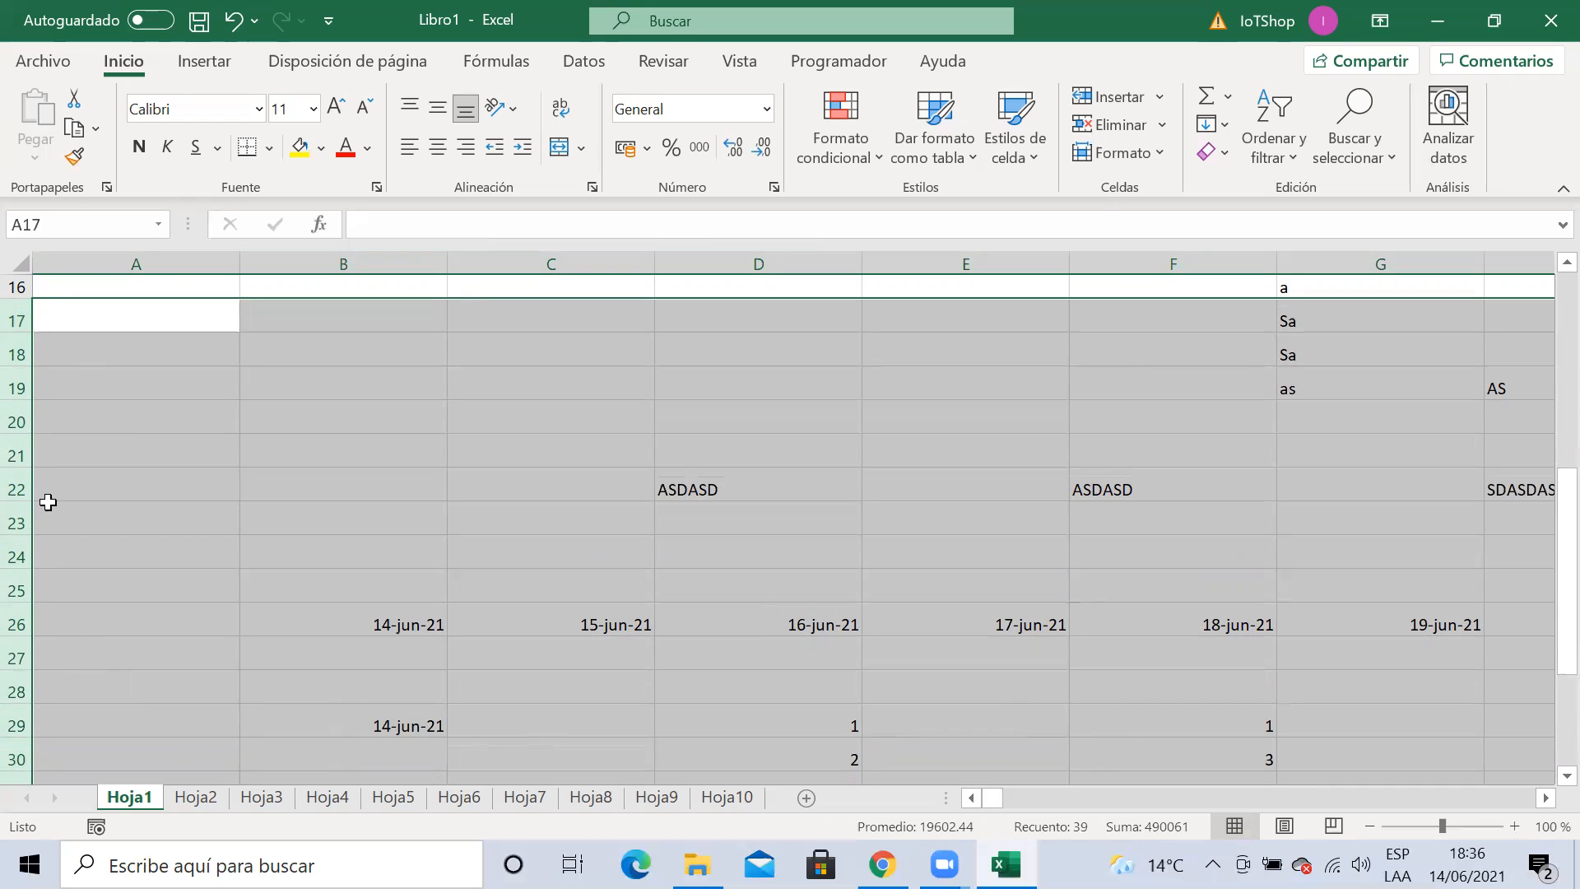
{"action": "left_click", "coordinate": [137, 539]}
Compare the heights of the resized rows 17 to 32 with the default rows above and below them
{"action": "scroll", "coordinate": [138, 539], "scroll_direction": "down", "scroll_amount": 3}
{"action": "scroll", "coordinate": [139, 538], "scroll_direction": "down", "scroll_amount": 1}
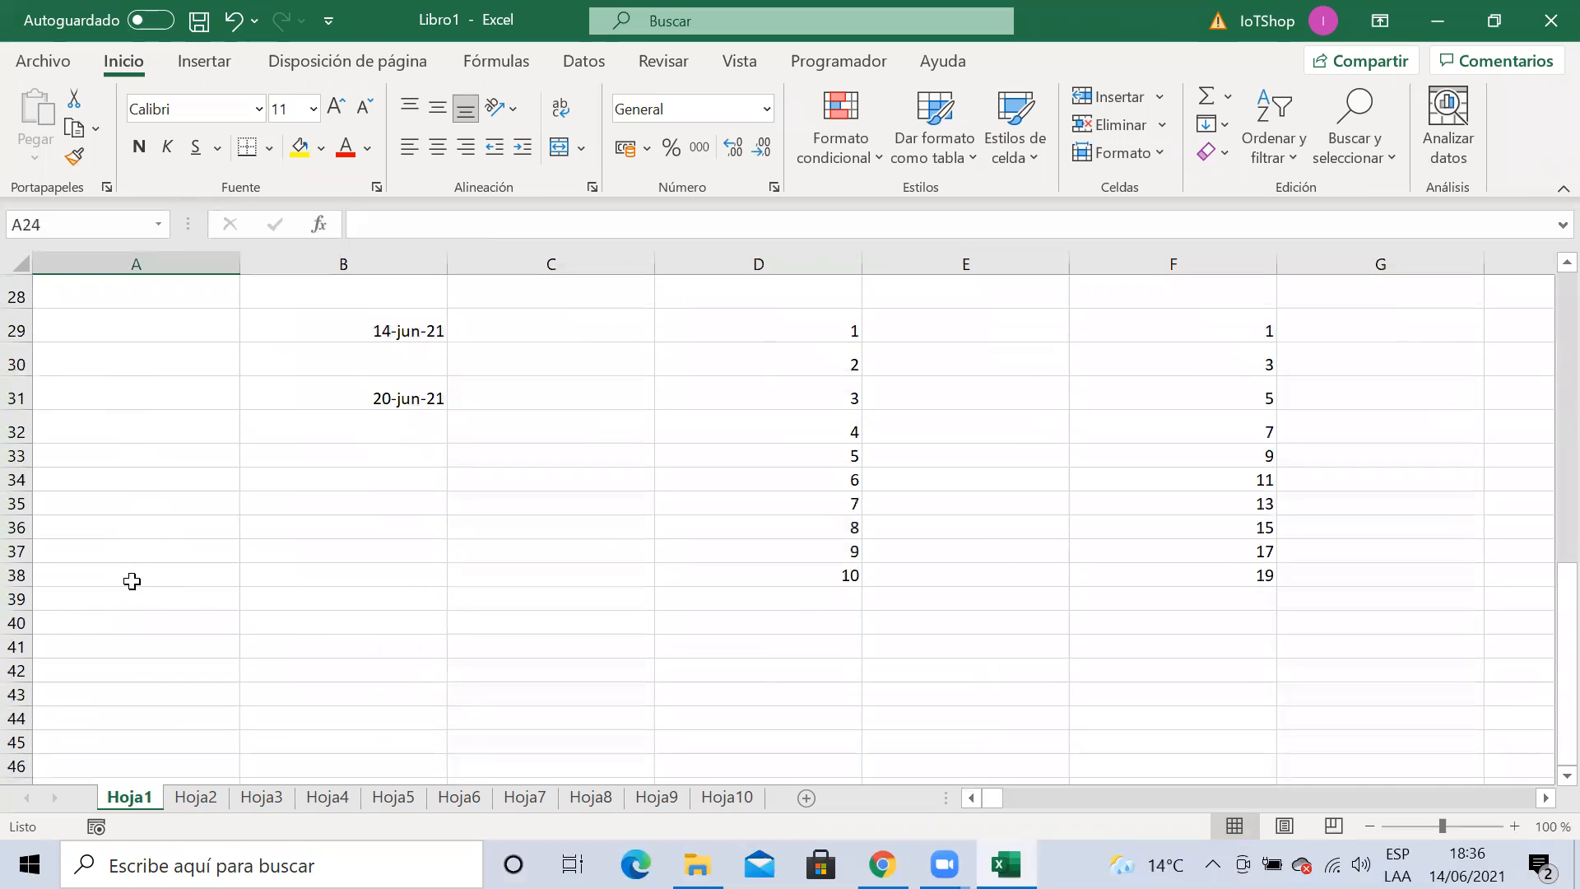
{"action": "left_click", "coordinate": [111, 527]}
{"action": "left_click", "coordinate": [121, 675]}
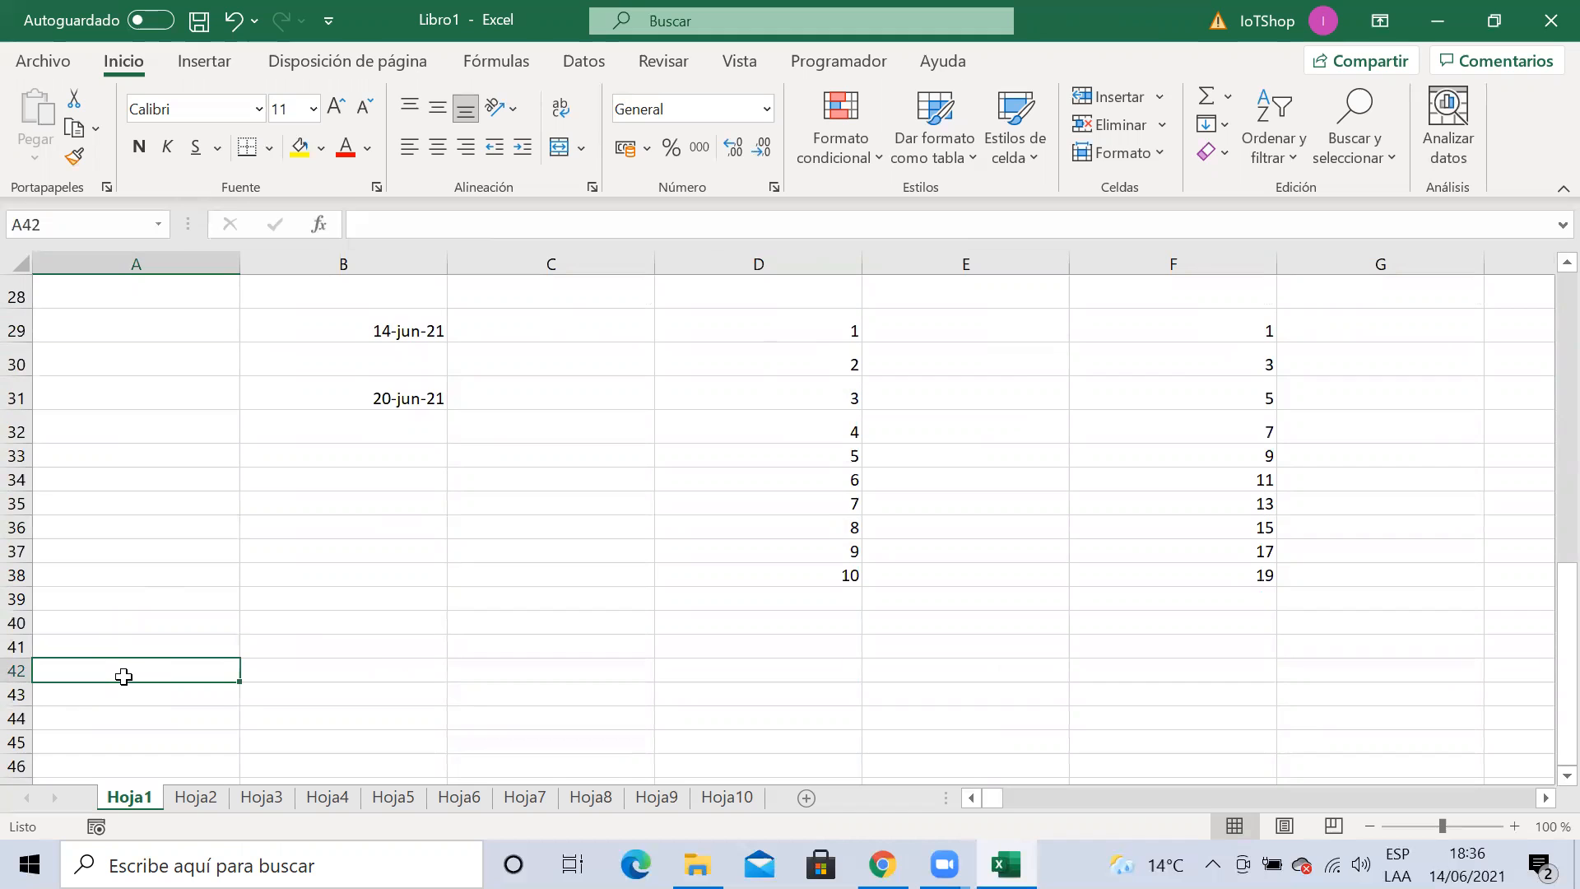
{"action": "left_click", "coordinate": [128, 605]}
{"action": "scroll", "coordinate": [127, 610], "scroll_direction": "up", "scroll_amount": 2}
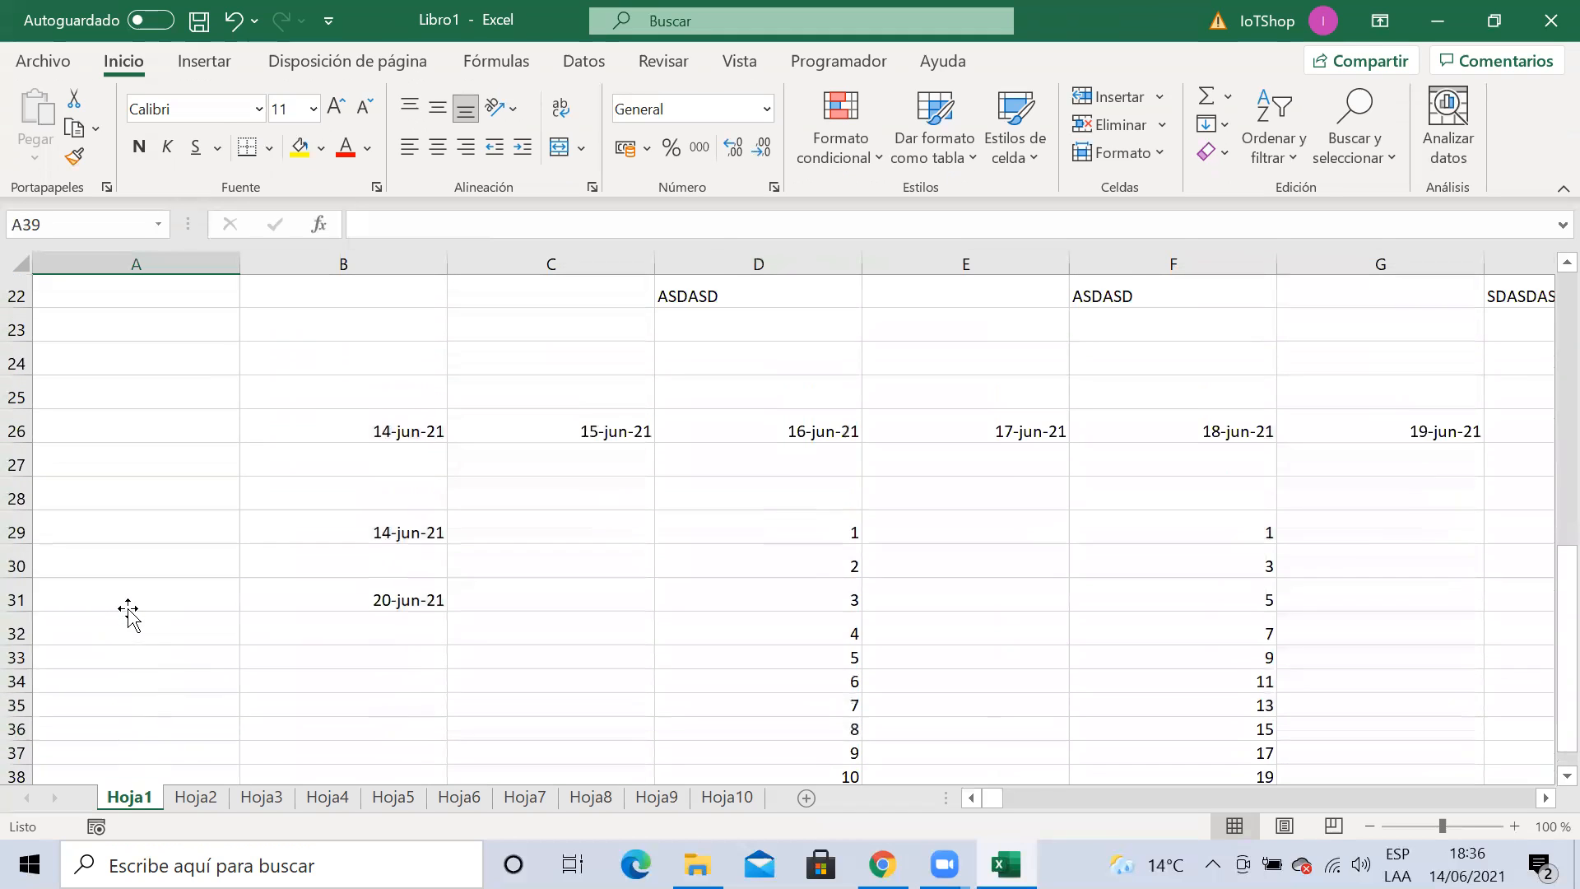
{"action": "scroll", "coordinate": [138, 524], "scroll_direction": "up", "scroll_amount": 3}
{"action": "scroll", "coordinate": [144, 510], "scroll_direction": "up", "scroll_amount": 1}
{"action": "left_click", "coordinate": [148, 514]}
{"action": "left_click", "coordinate": [139, 599]}
{"action": "scroll", "coordinate": [138, 600], "scroll_direction": "down", "scroll_amount": 2}
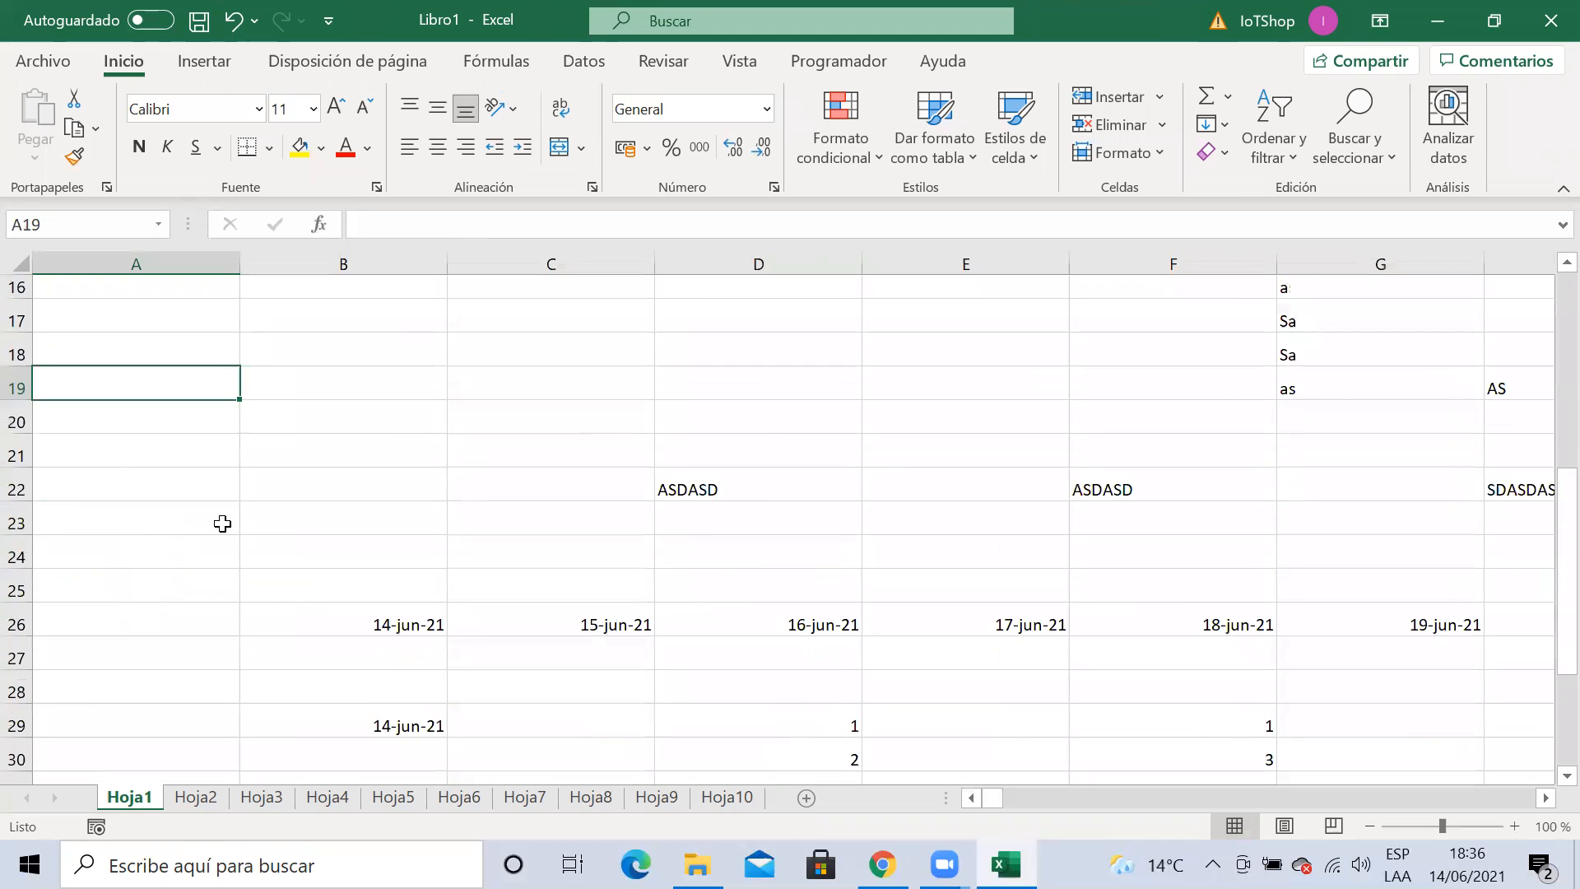
{"action": "left_click", "coordinate": [203, 548]}
{"action": "scroll", "coordinate": [319, 640], "scroll_direction": "up", "scroll_amount": 1}
{"action": "scroll", "coordinate": [319, 640], "scroll_direction": "up", "scroll_amount": 3}
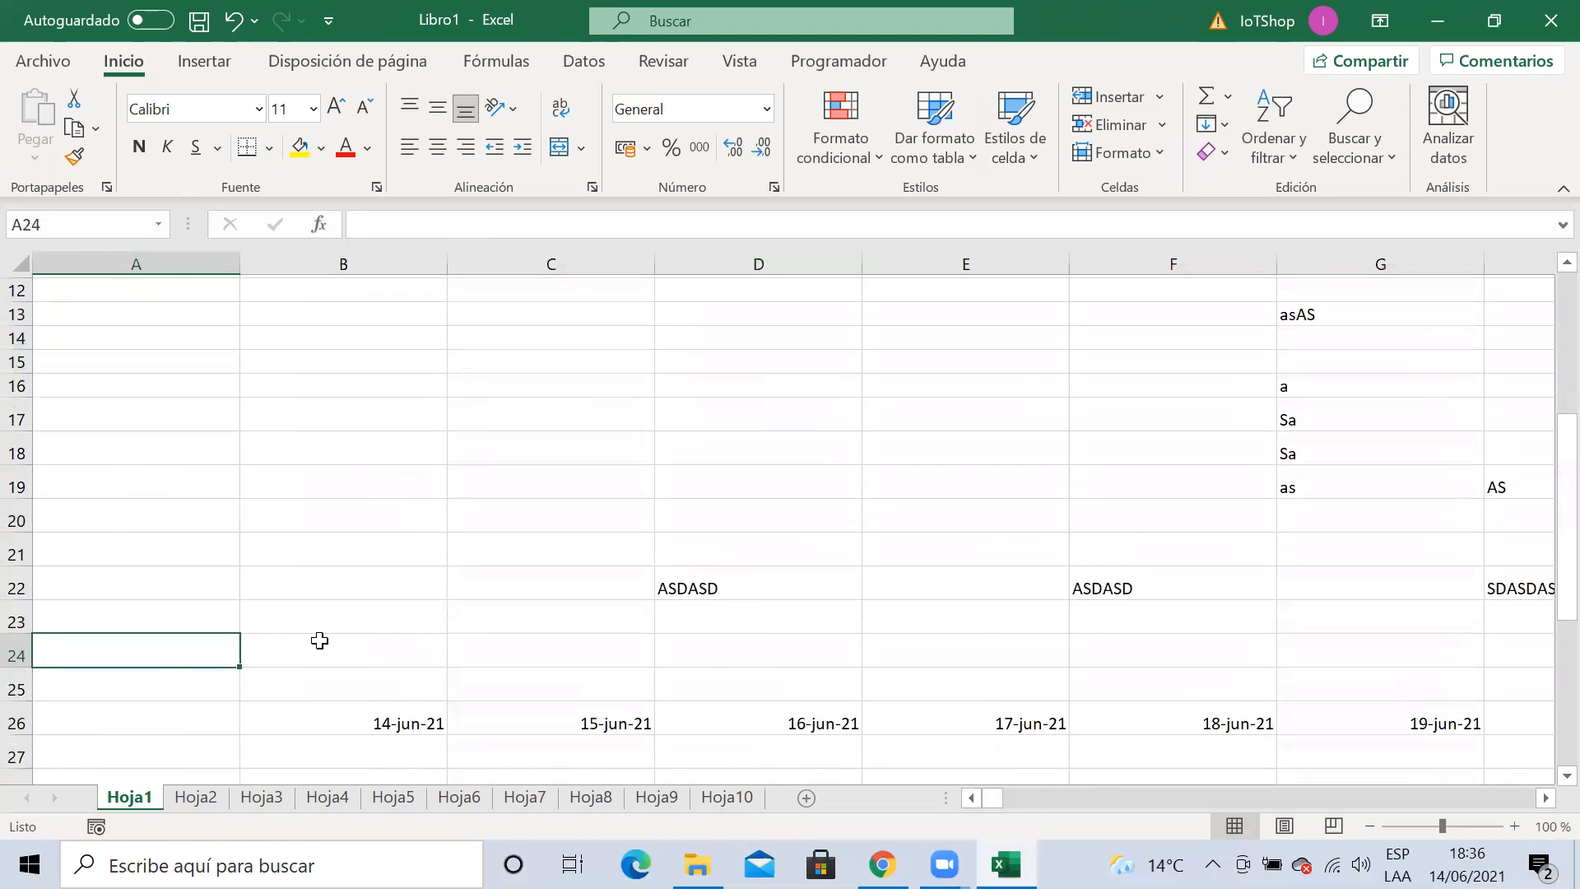
{"action": "left_click", "coordinate": [154, 534]}
{"action": "left_click", "coordinate": [158, 501]}
{"action": "left_click", "coordinate": [158, 530]}
{"action": "left_click", "coordinate": [347, 539]}
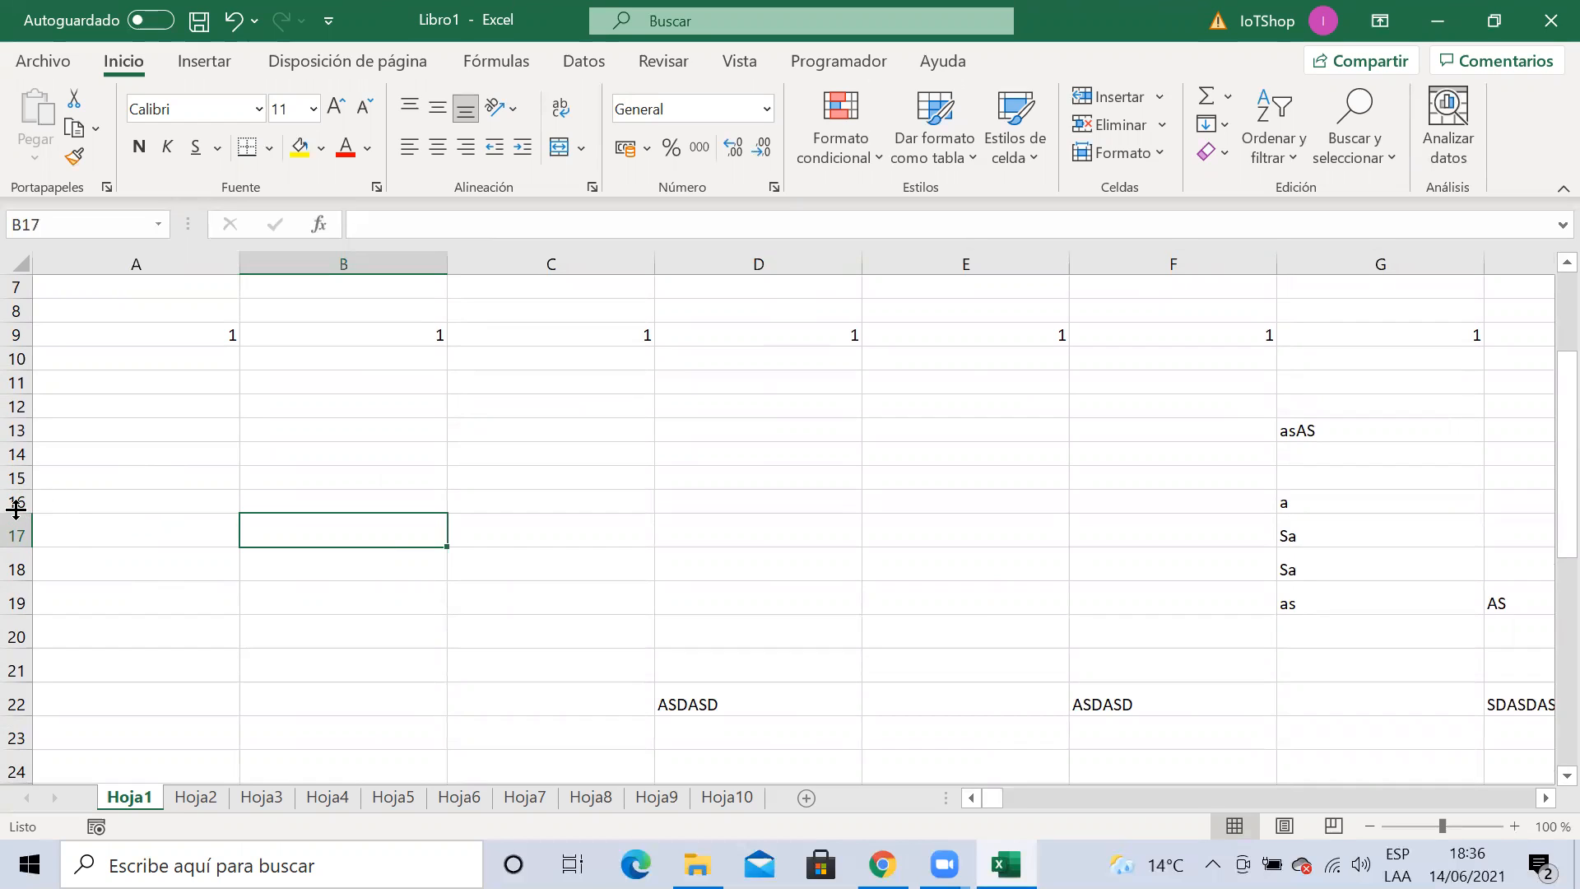
Check the heights of rows 16 and 17 and the width of column C
{"action": "left_click_drag", "start_coordinate": [17, 512], "coordinate": [17, 513]}
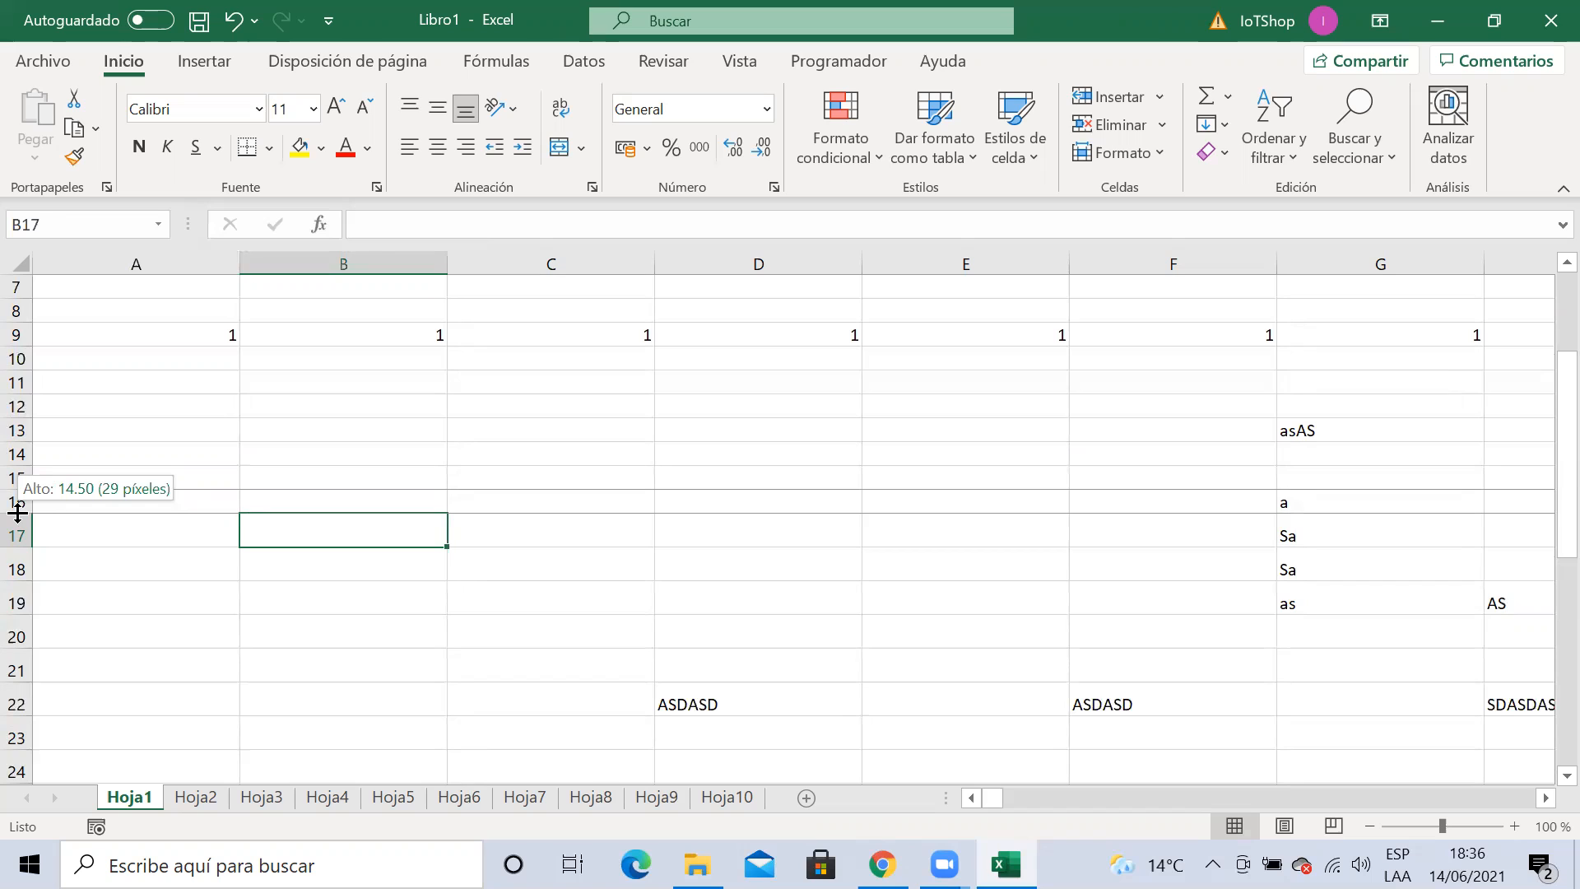
{"action": "left_click_drag", "start_coordinate": [18, 513], "coordinate": [18, 543]}
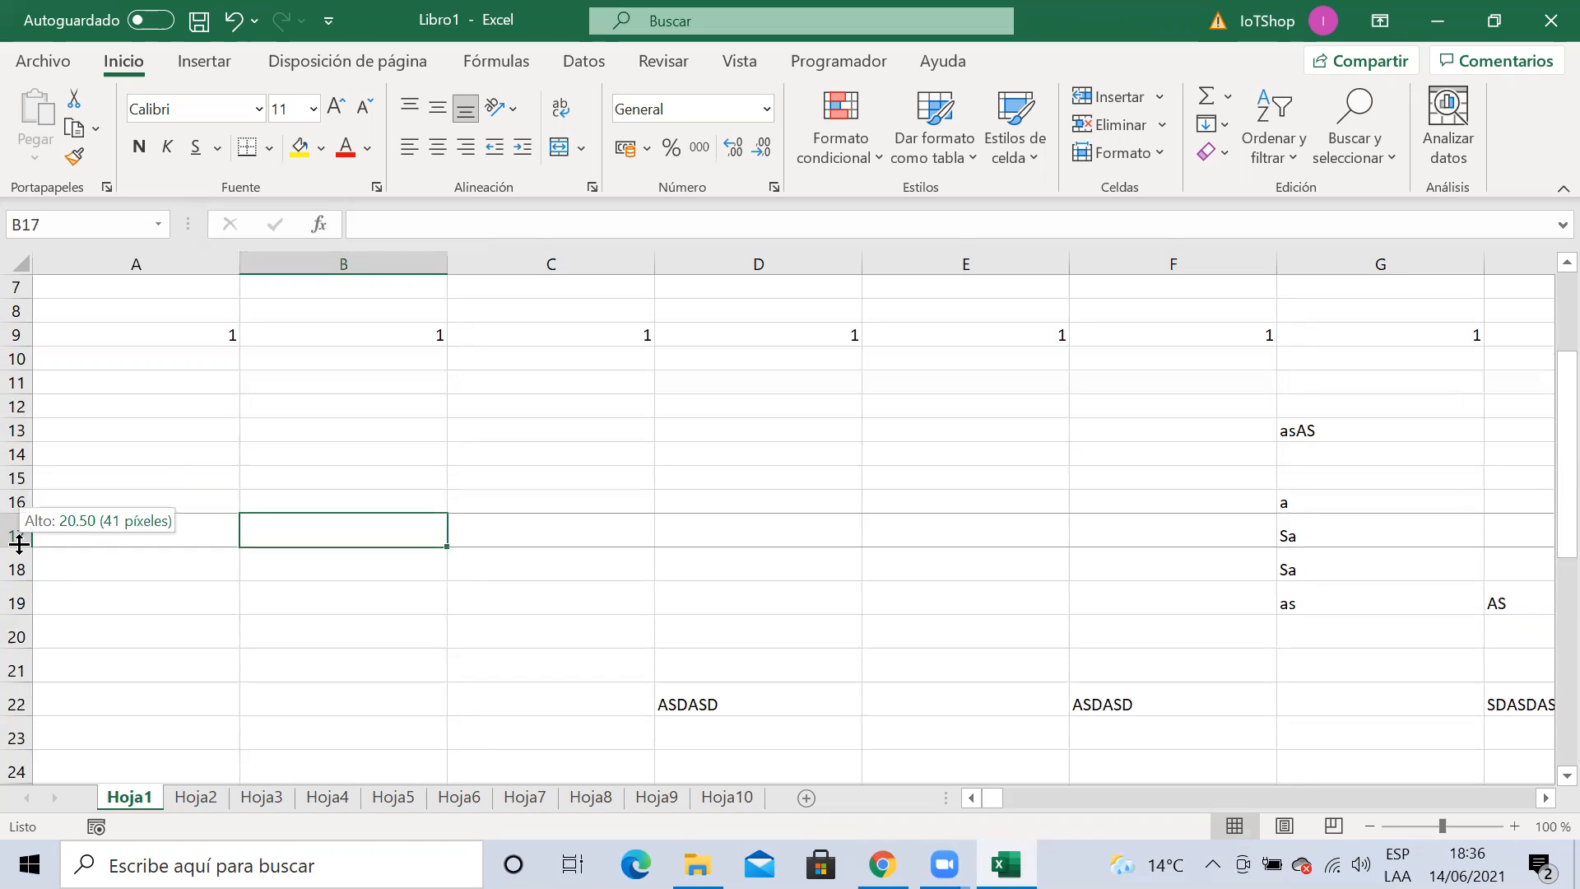
{"action": "left_click_drag", "start_coordinate": [19, 543], "coordinate": [23, 511]}
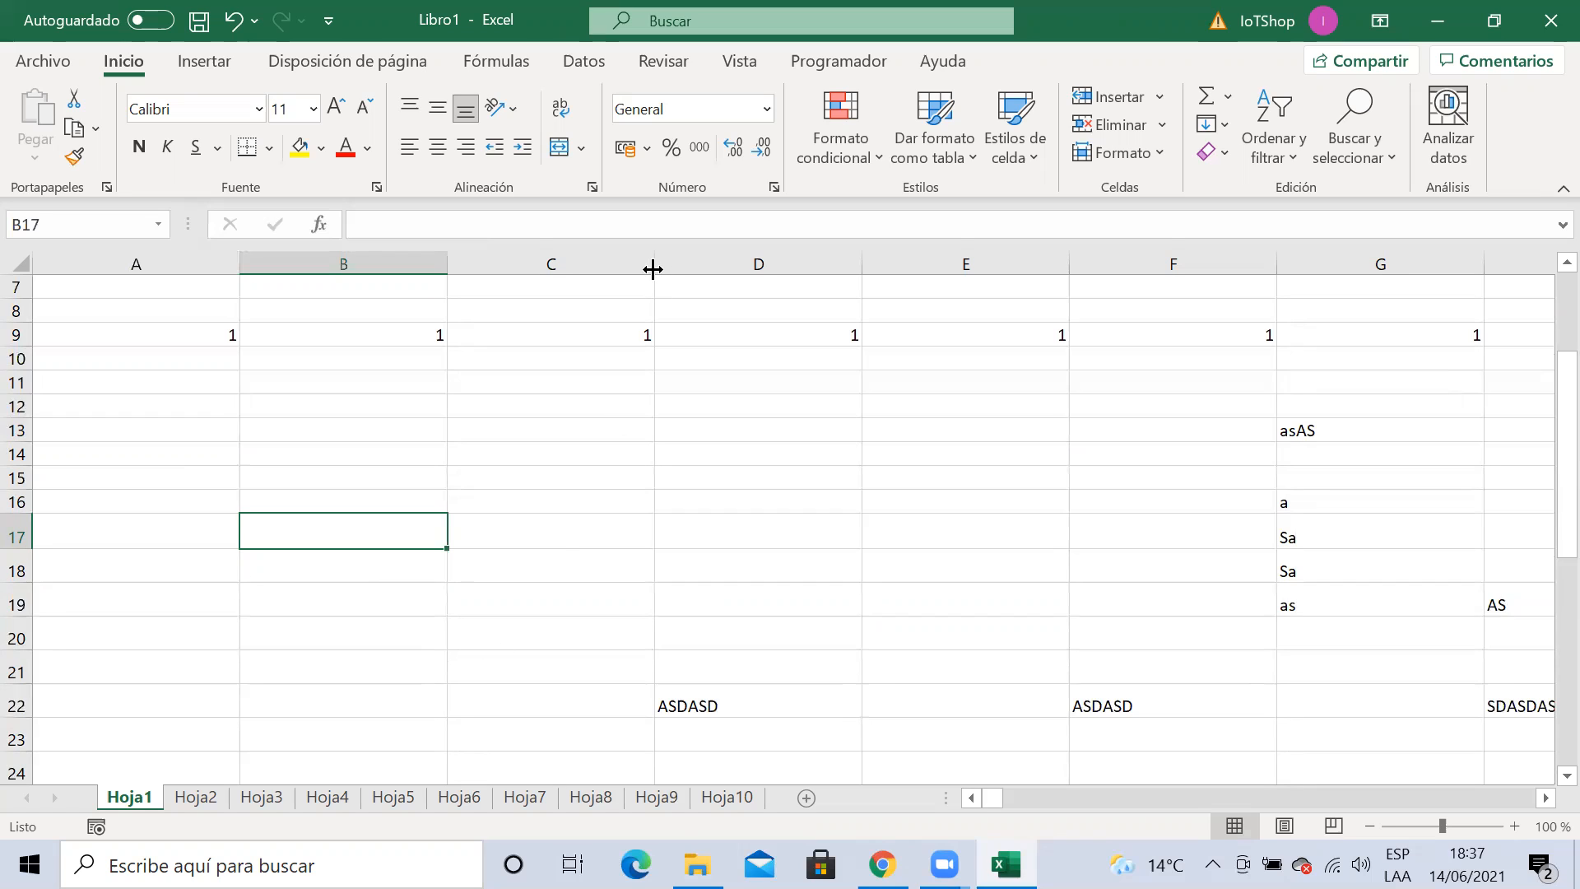
{"action": "left_click_drag", "start_coordinate": [655, 265], "coordinate": [656, 265]}
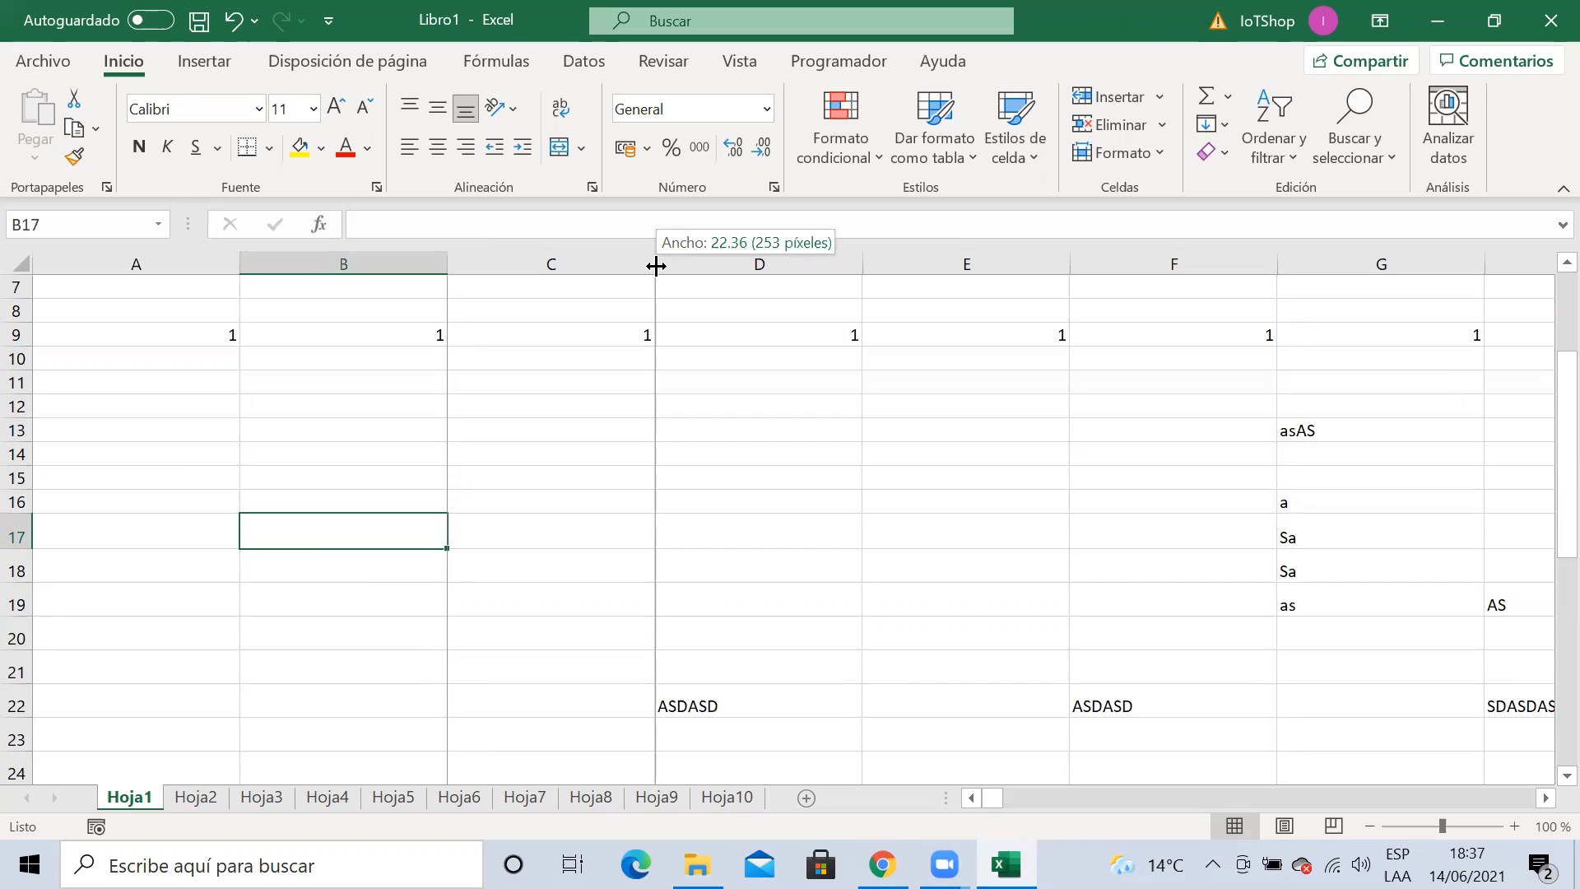
{"action": "left_click_drag", "start_coordinate": [655, 265], "coordinate": [657, 265]}
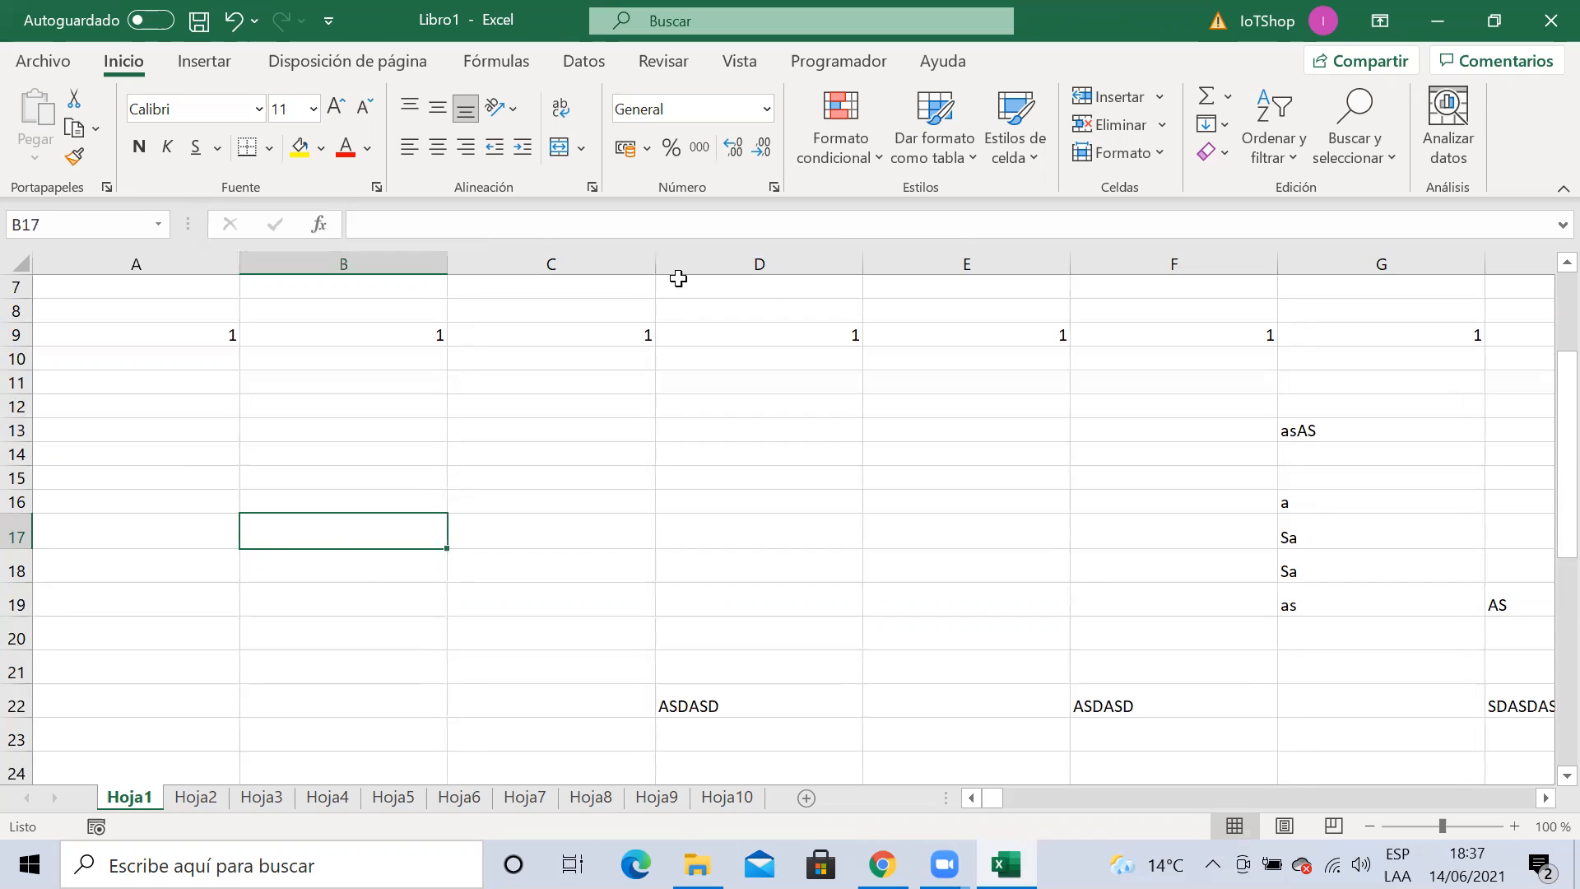
Look at the columns beyond J and check the width of column L
{"action": "left_click", "coordinate": [1166, 438]}
{"action": "key", "text": "Right"}
{"action": "key", "text": "Right"}
{"action": "key", "text": "Right"}
{"action": "key", "text": "Right"}
{"action": "key", "text": "Right"}
{"action": "key", "text": "Right"}
{"action": "key", "text": "Right"}
{"action": "key", "text": "Right"}
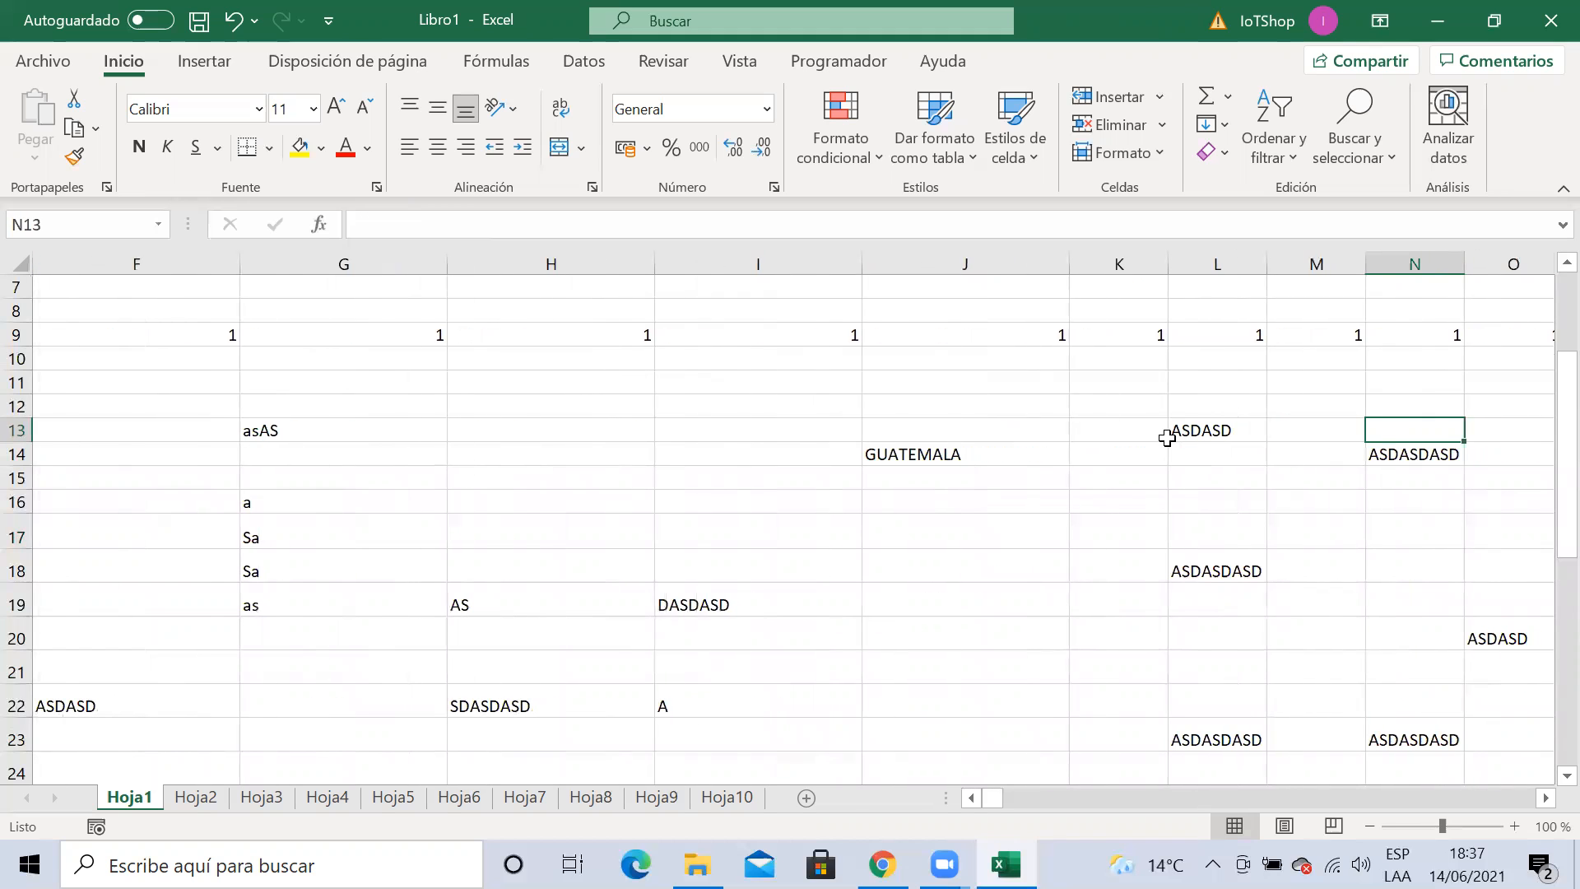
{"action": "left_click", "coordinate": [1215, 265]}
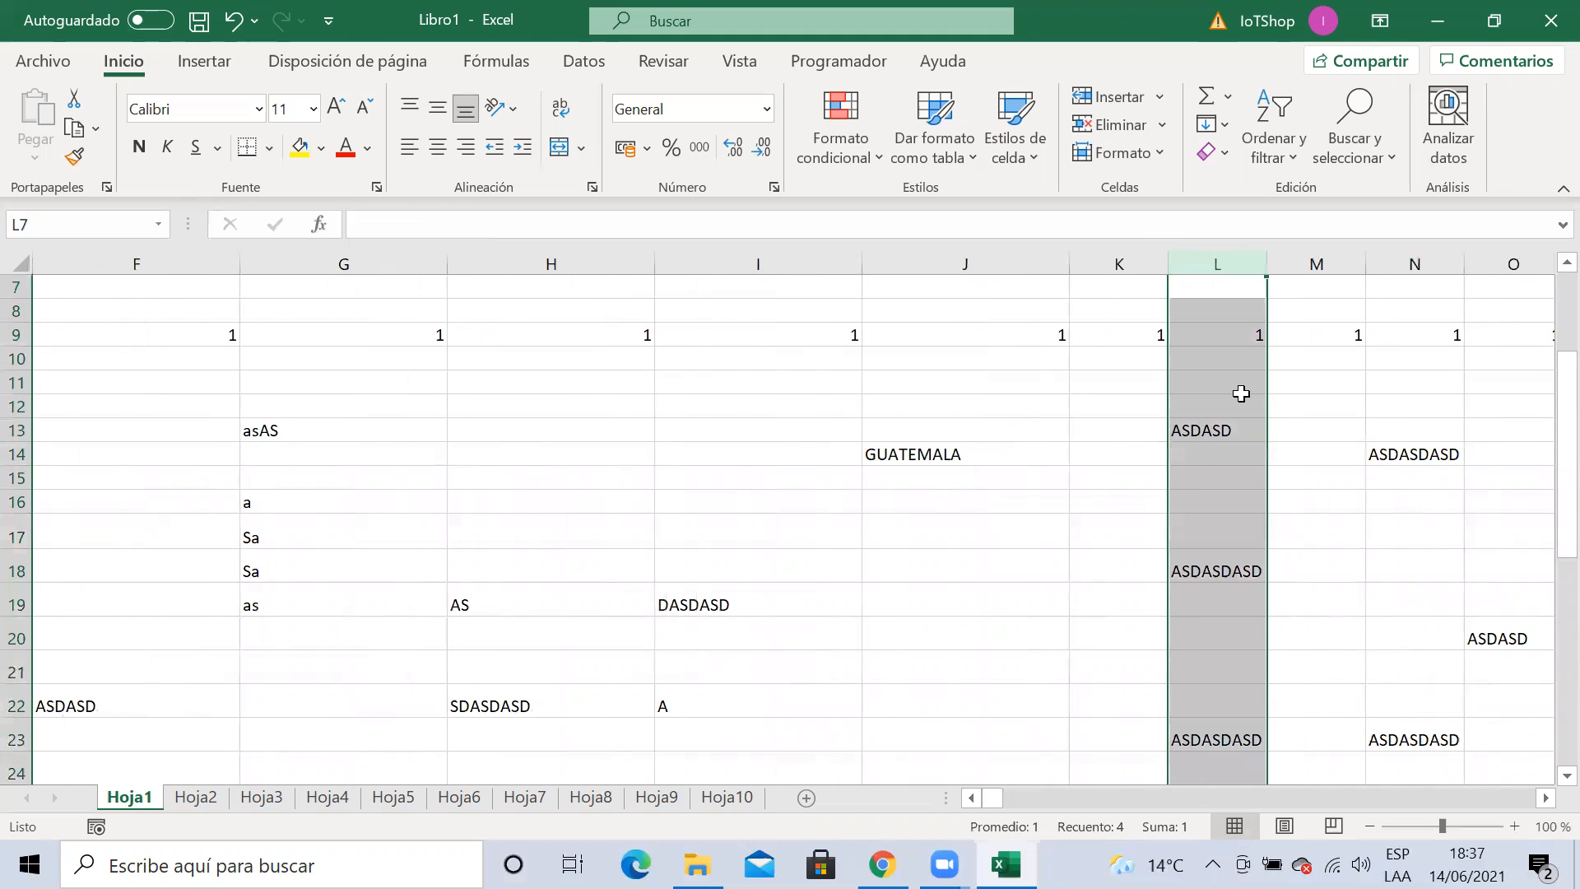
{"action": "left_click", "coordinate": [1323, 405]}
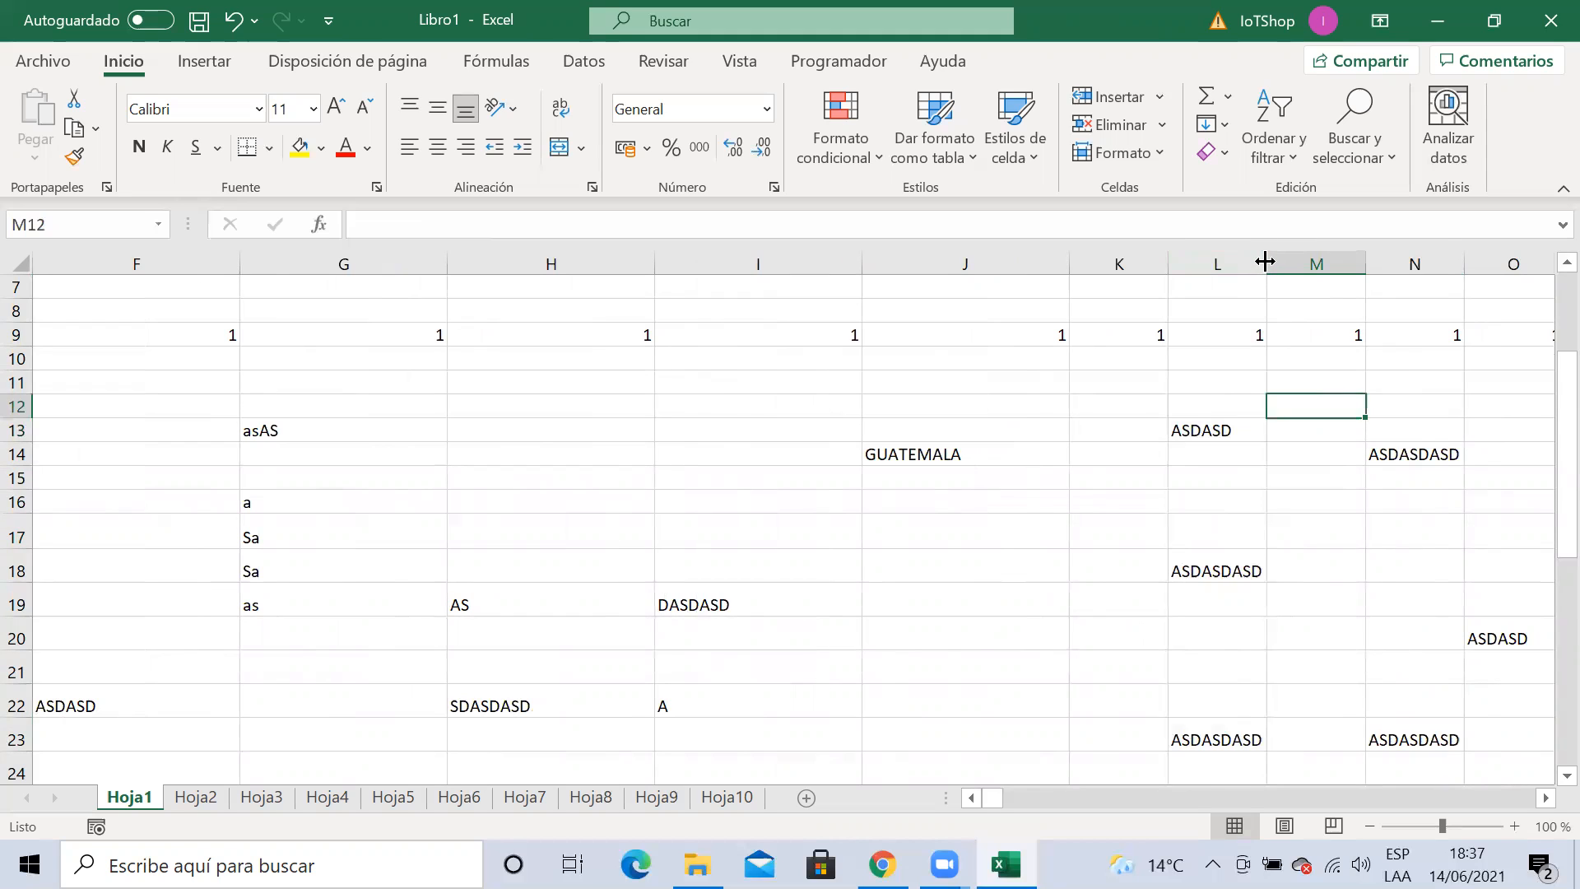
{"action": "left_click_drag", "start_coordinate": [1264, 262], "coordinate": [1265, 261]}
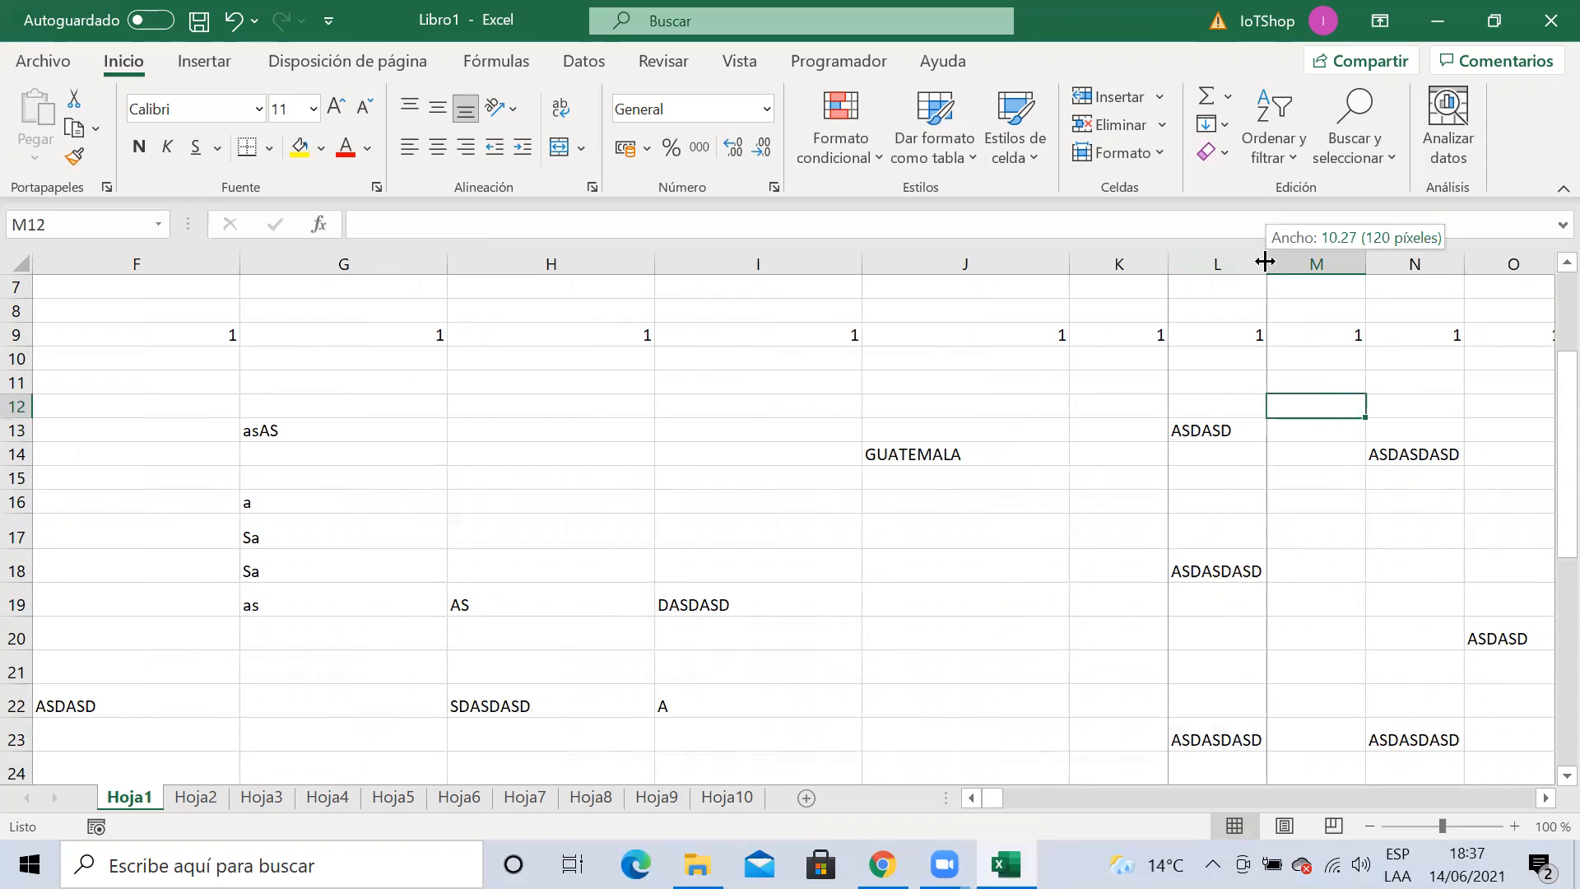
{"action": "left_click_drag", "start_coordinate": [1265, 262], "coordinate": [1265, 262]}
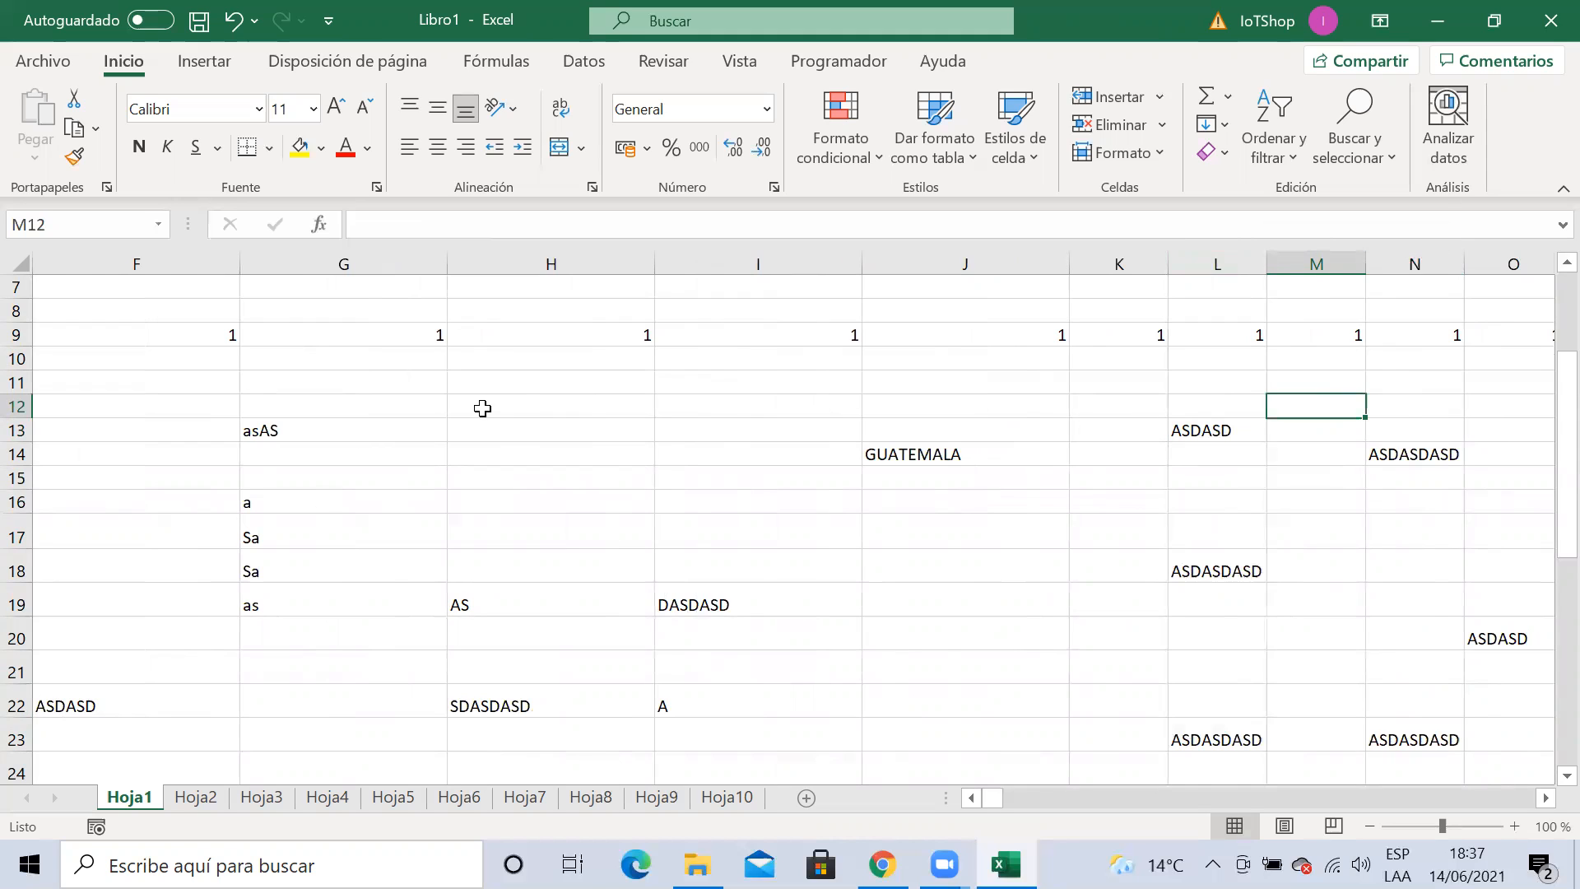
{"action": "left_click", "coordinate": [526, 398]}
{"action": "left_click", "coordinate": [627, 564]}
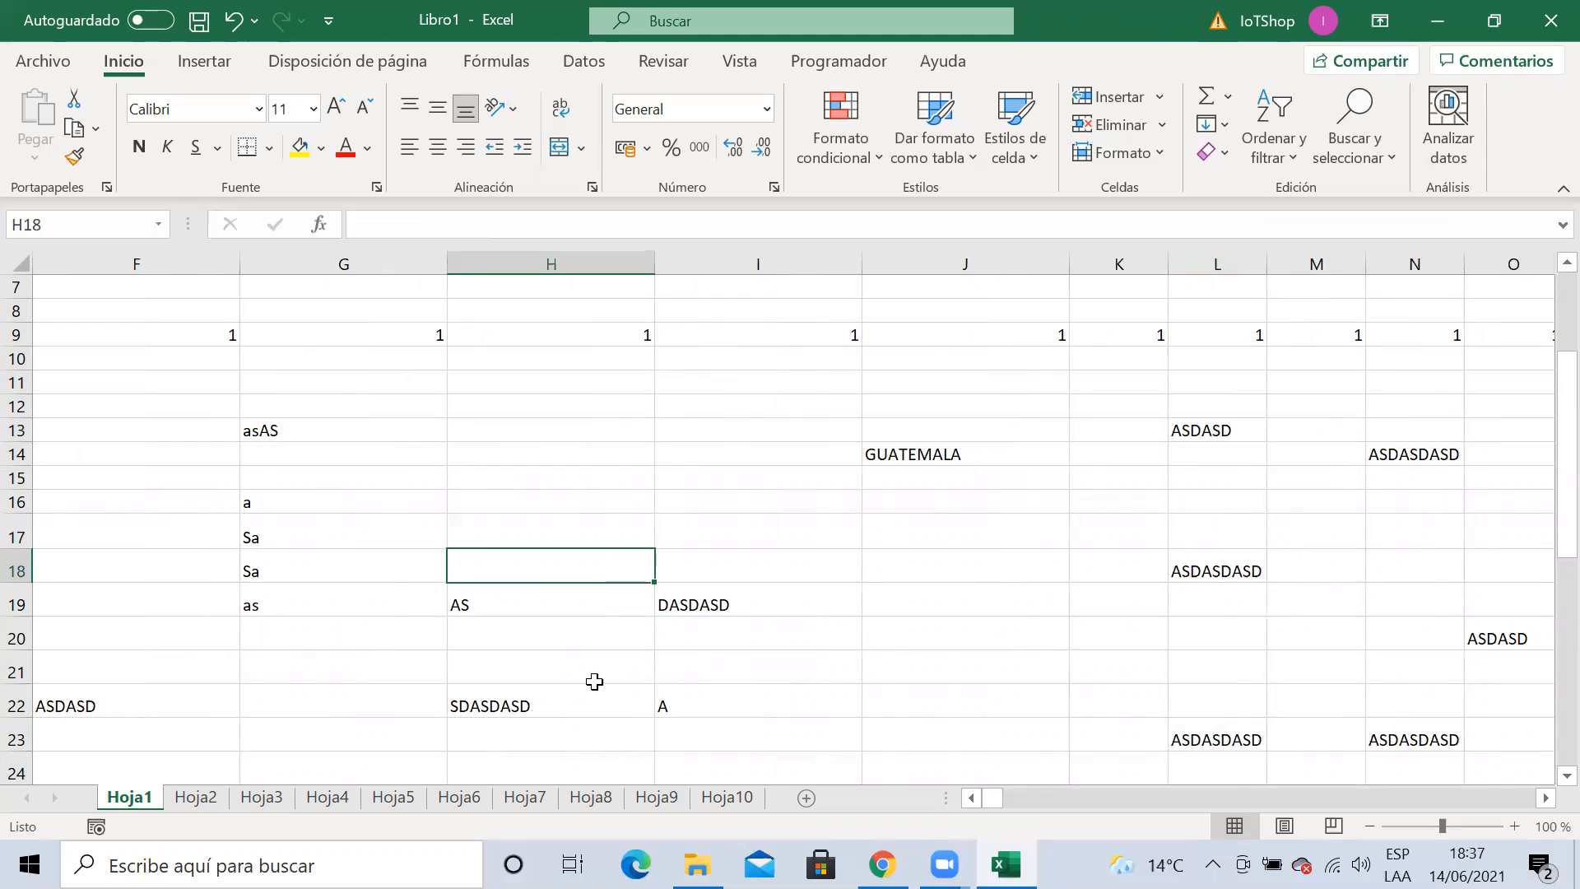
{"action": "left_click", "coordinate": [581, 455]}
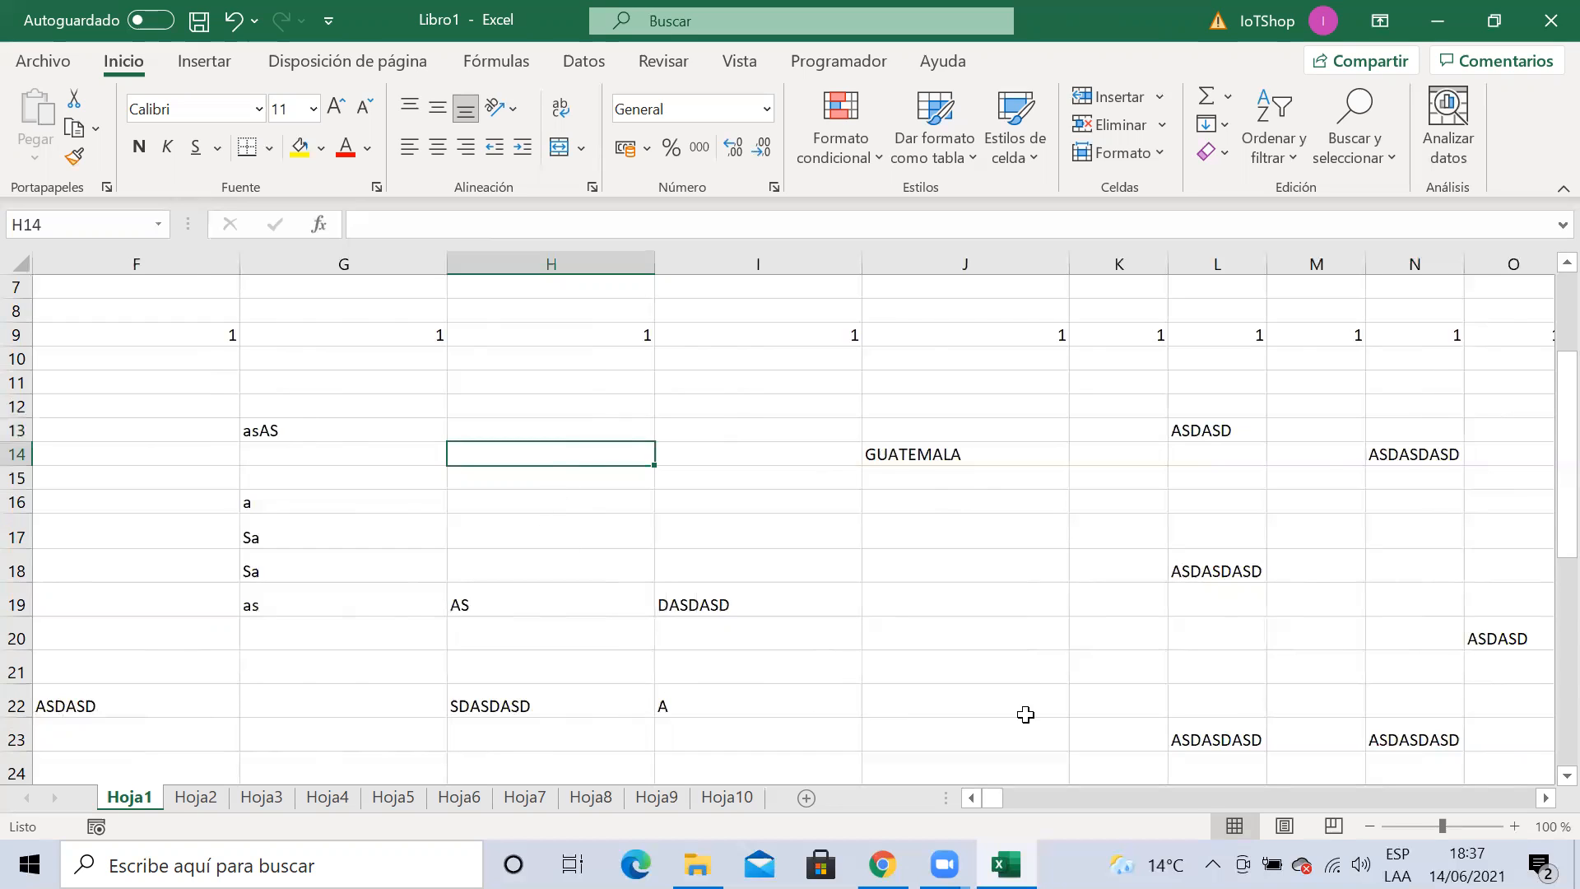
{"action": "left_click", "coordinate": [775, 409]}
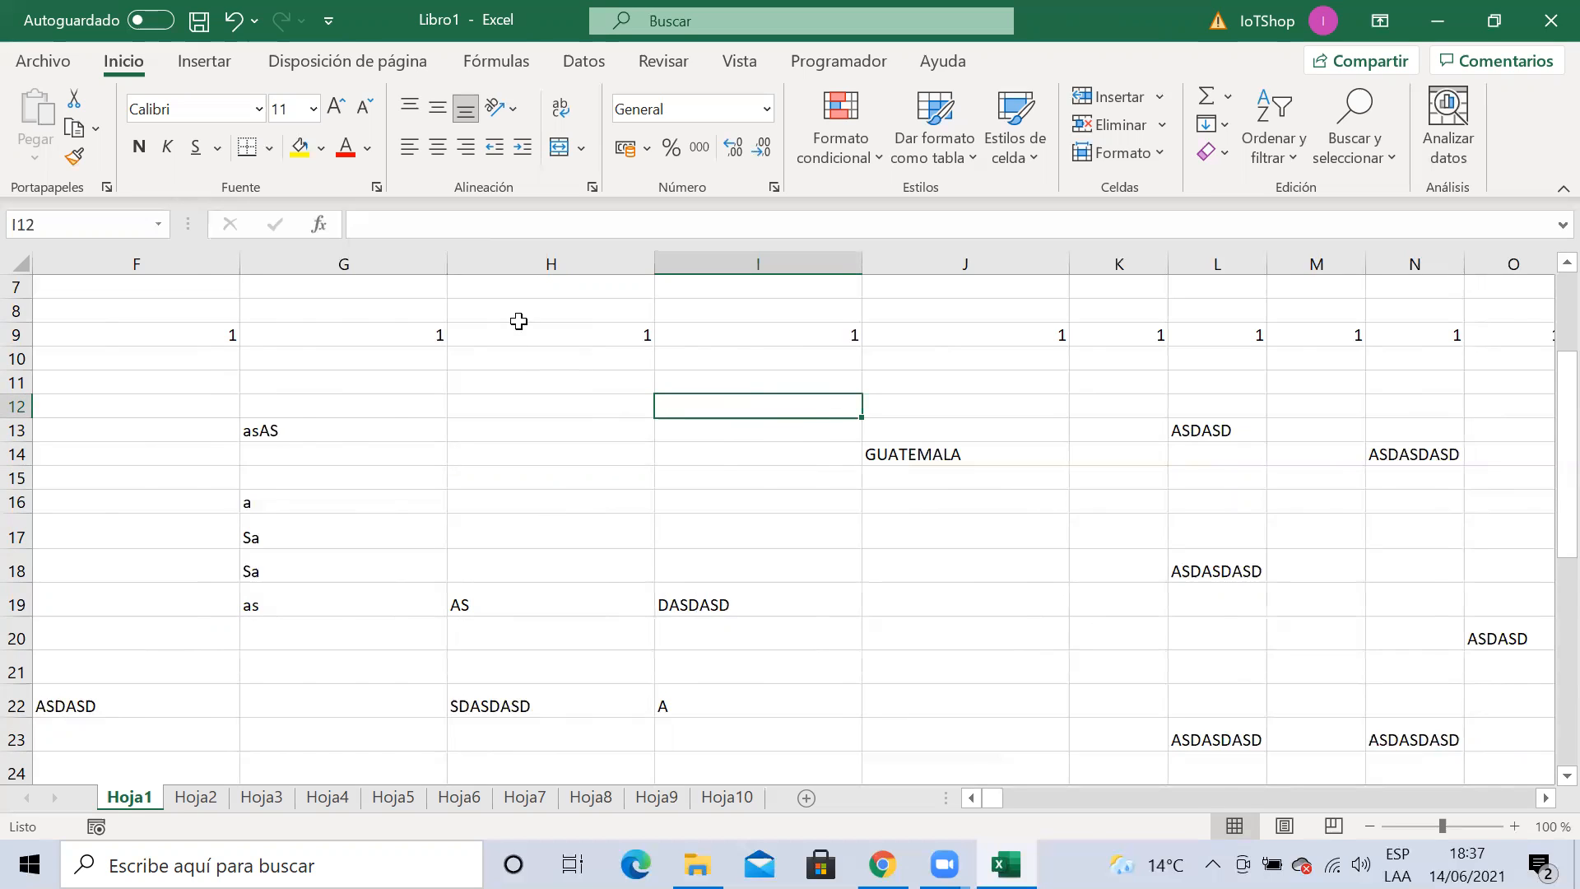
Select whole columns H to J twice, and for comparison select only short cell ranges across the same columns
{"action": "left_click_drag", "start_coordinate": [548, 258], "coordinate": [947, 255]}
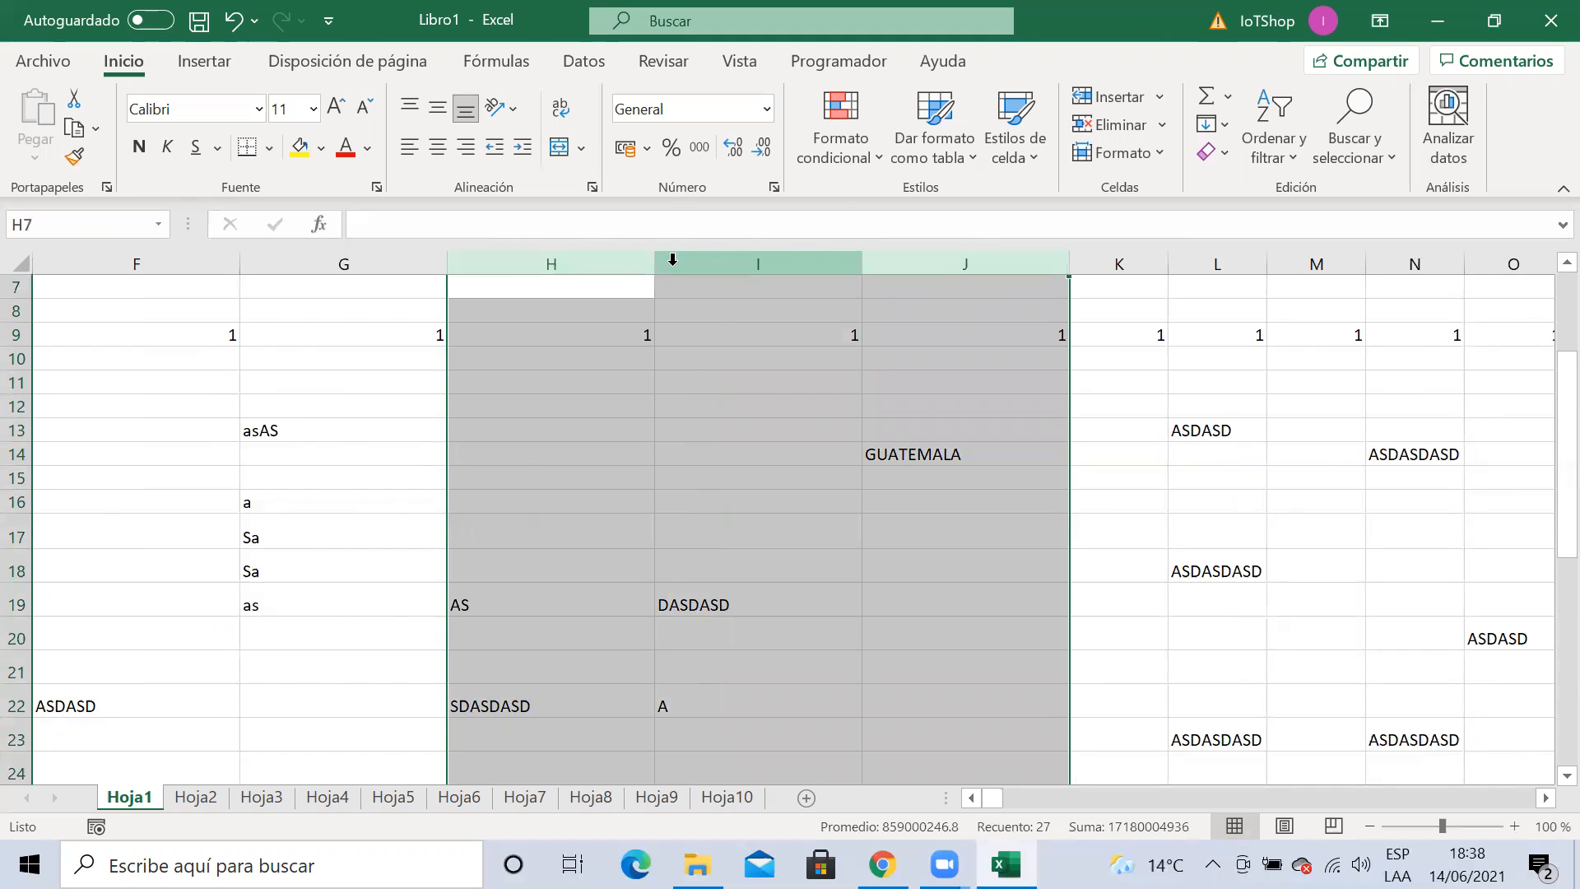
{"action": "left_click", "coordinate": [737, 378]}
{"action": "left_click_drag", "start_coordinate": [553, 261], "coordinate": [947, 263]}
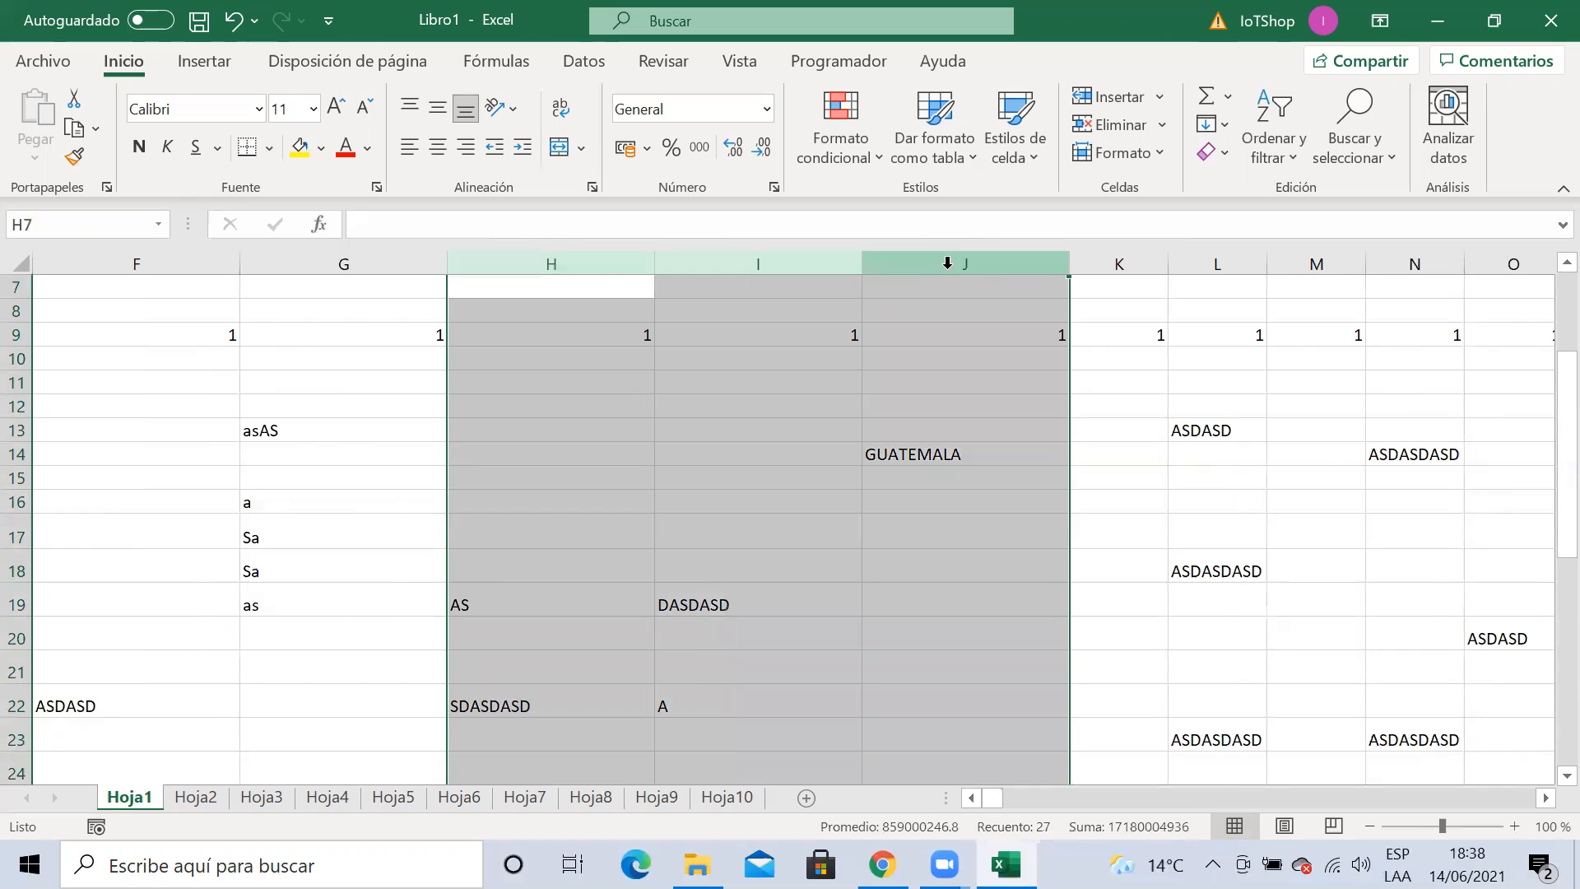
{"action": "left_click", "coordinate": [960, 333]}
{"action": "left_click_drag", "start_coordinate": [535, 318], "coordinate": [948, 311]}
{"action": "left_click", "coordinate": [779, 376]}
{"action": "left_click", "coordinate": [608, 401]}
{"action": "left_click_drag", "start_coordinate": [607, 402], "coordinate": [983, 417]}
{"action": "left_click", "coordinate": [778, 385]}
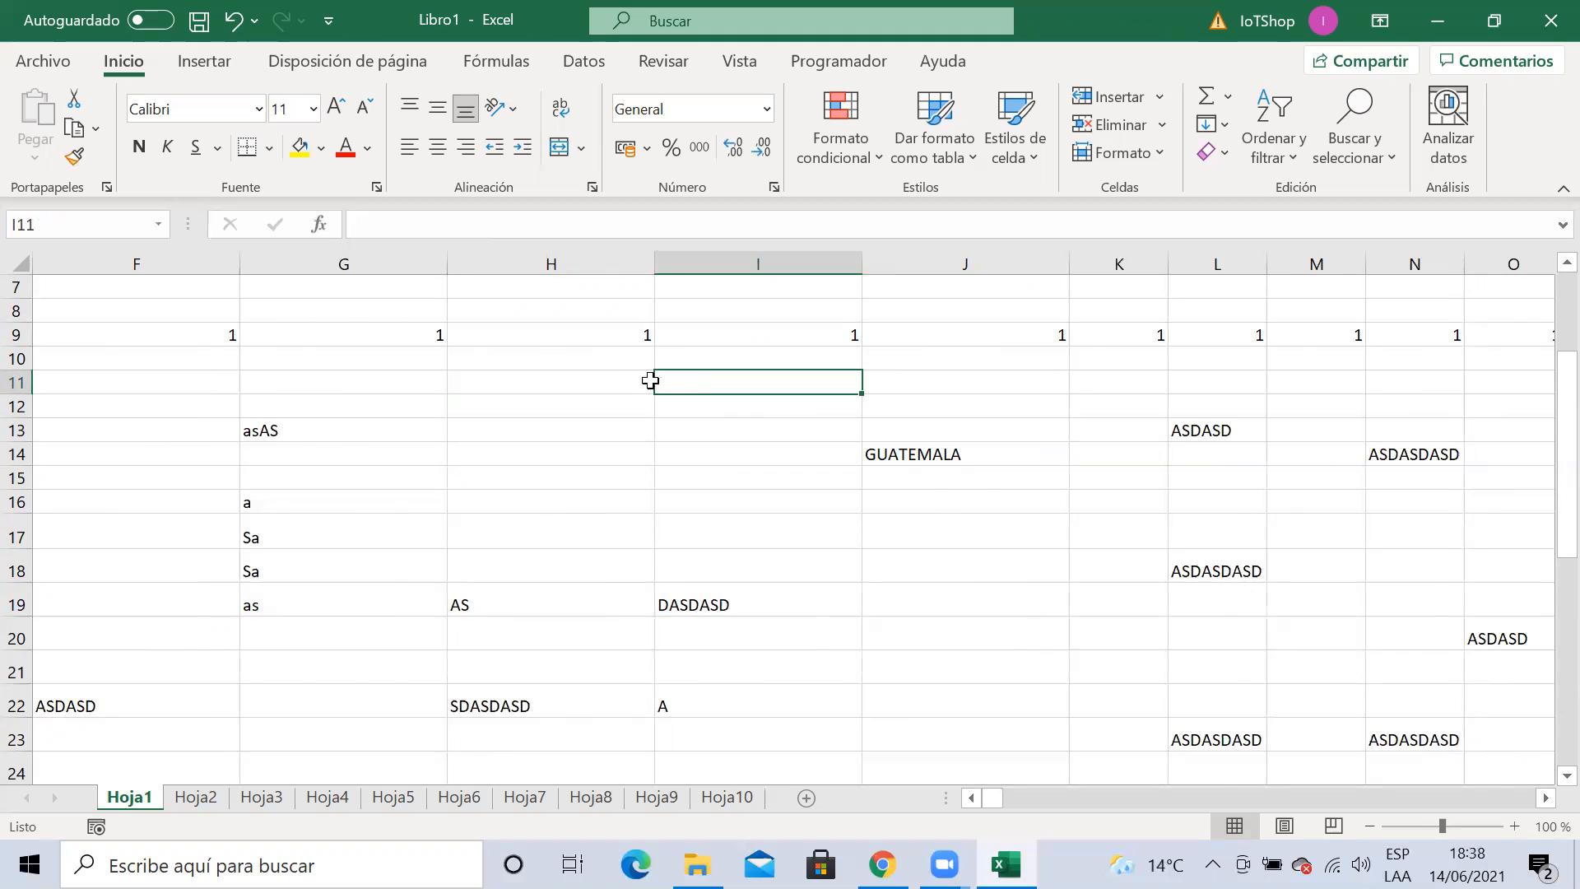
Select whole rows 14 to 21, and separately a block of cells from F9 across to column N
{"action": "left_click_drag", "start_coordinate": [18, 451], "coordinate": [10, 683]}
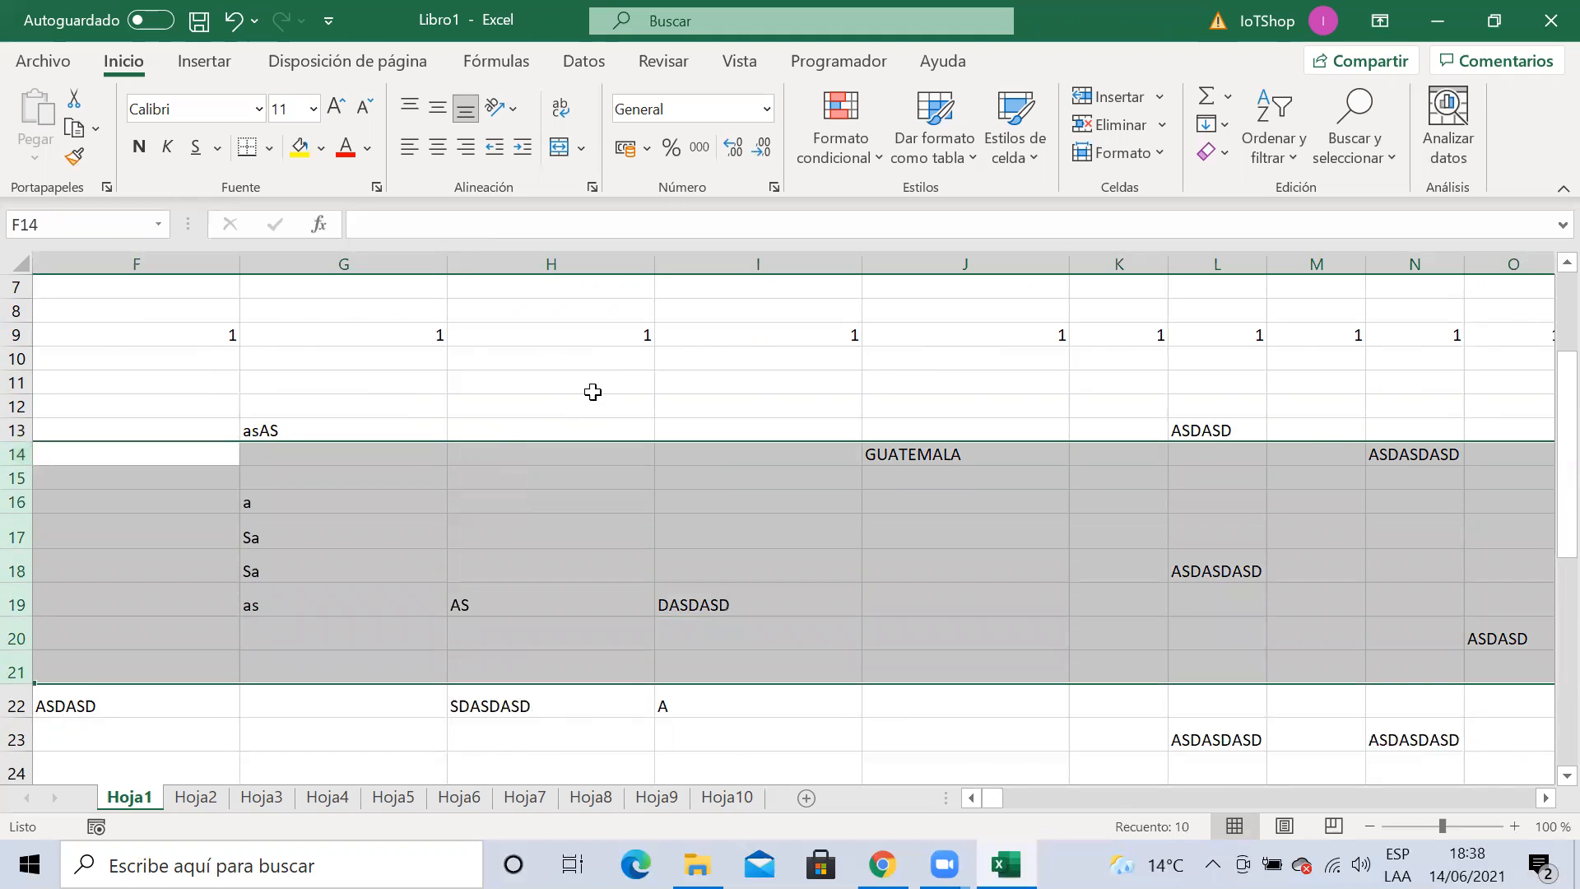
{"action": "left_click", "coordinate": [592, 391]}
{"action": "left_click_drag", "start_coordinate": [188, 343], "coordinate": [1440, 658]}
{"action": "left_click", "coordinate": [1139, 625]}
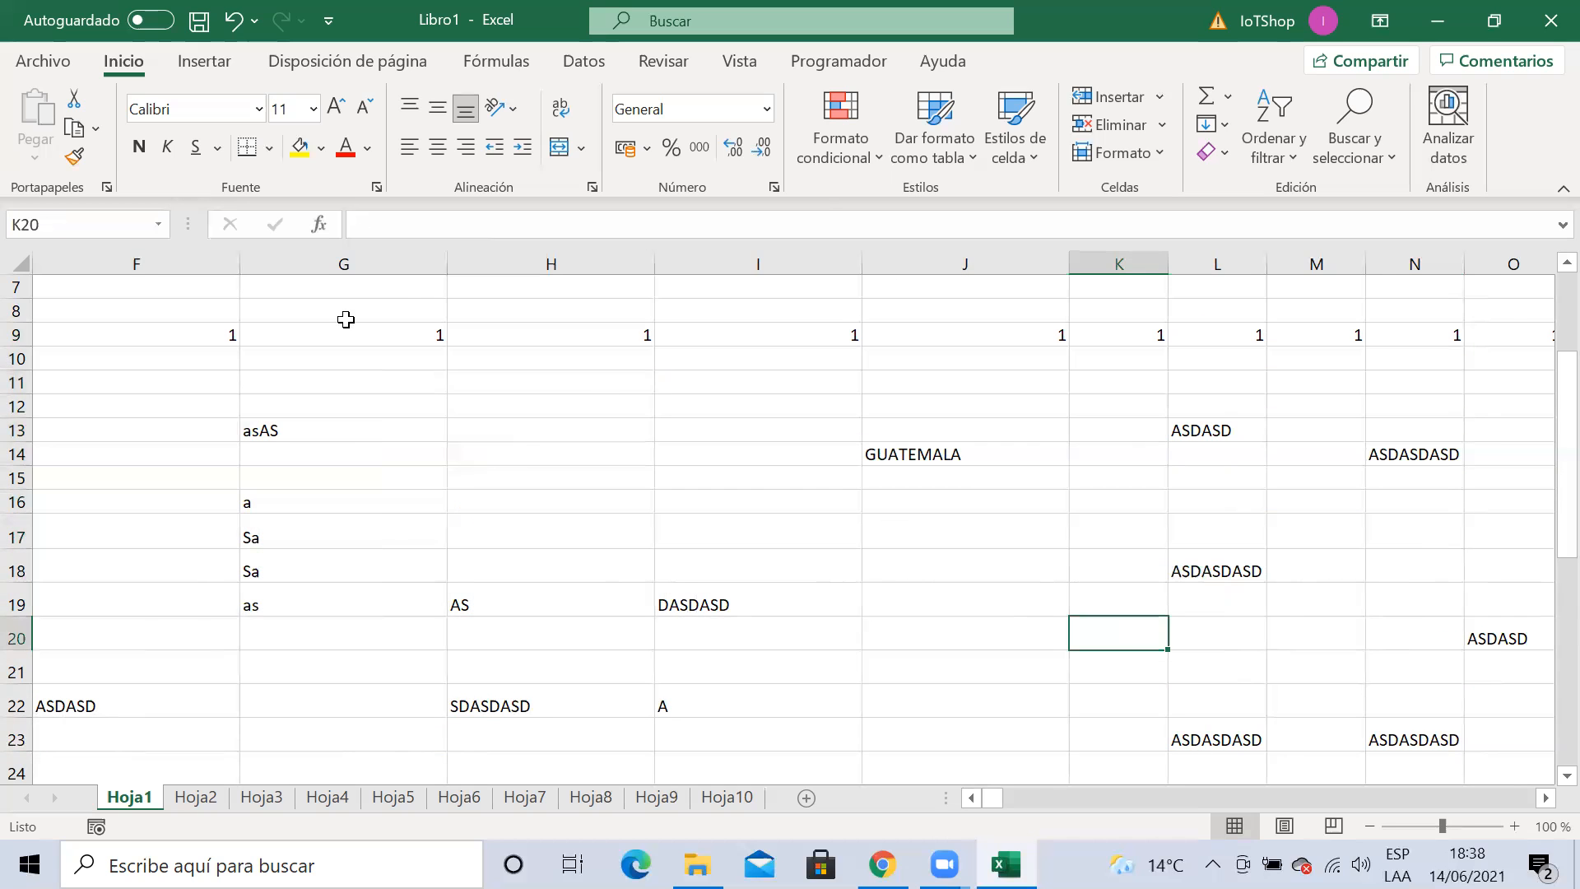
Select whole columns F to L, and separately whole rows 9 to 22, clearing each selection
{"action": "left_click", "coordinate": [217, 270]}
{"action": "left_click_drag", "start_coordinate": [217, 270], "coordinate": [1239, 280]}
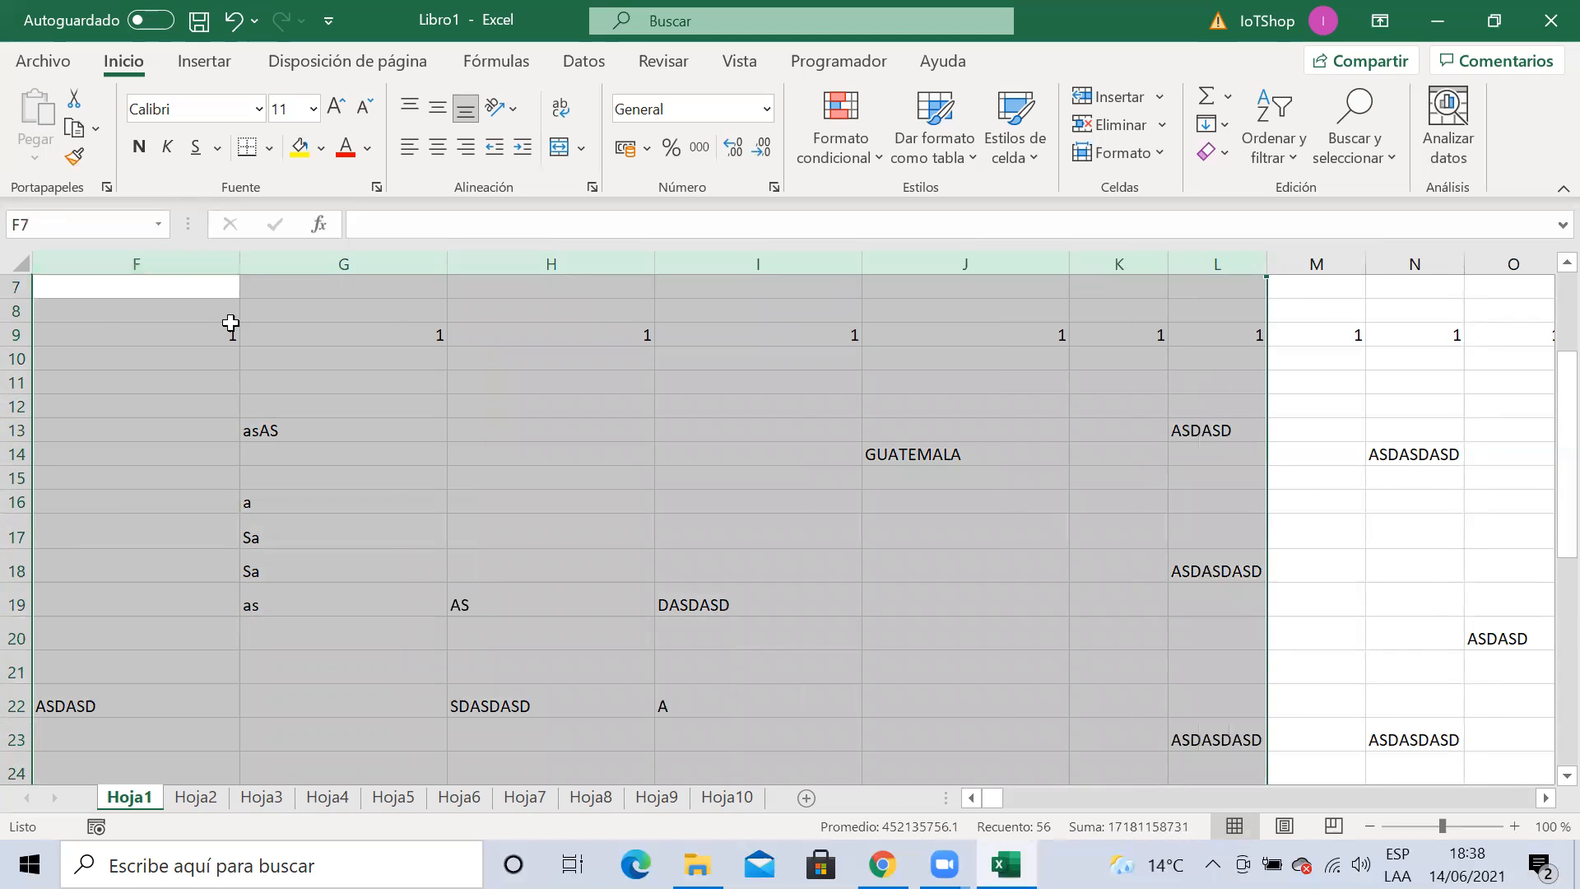
{"action": "left_click", "coordinate": [103, 355]}
{"action": "left_click_drag", "start_coordinate": [16, 335], "coordinate": [16, 698]}
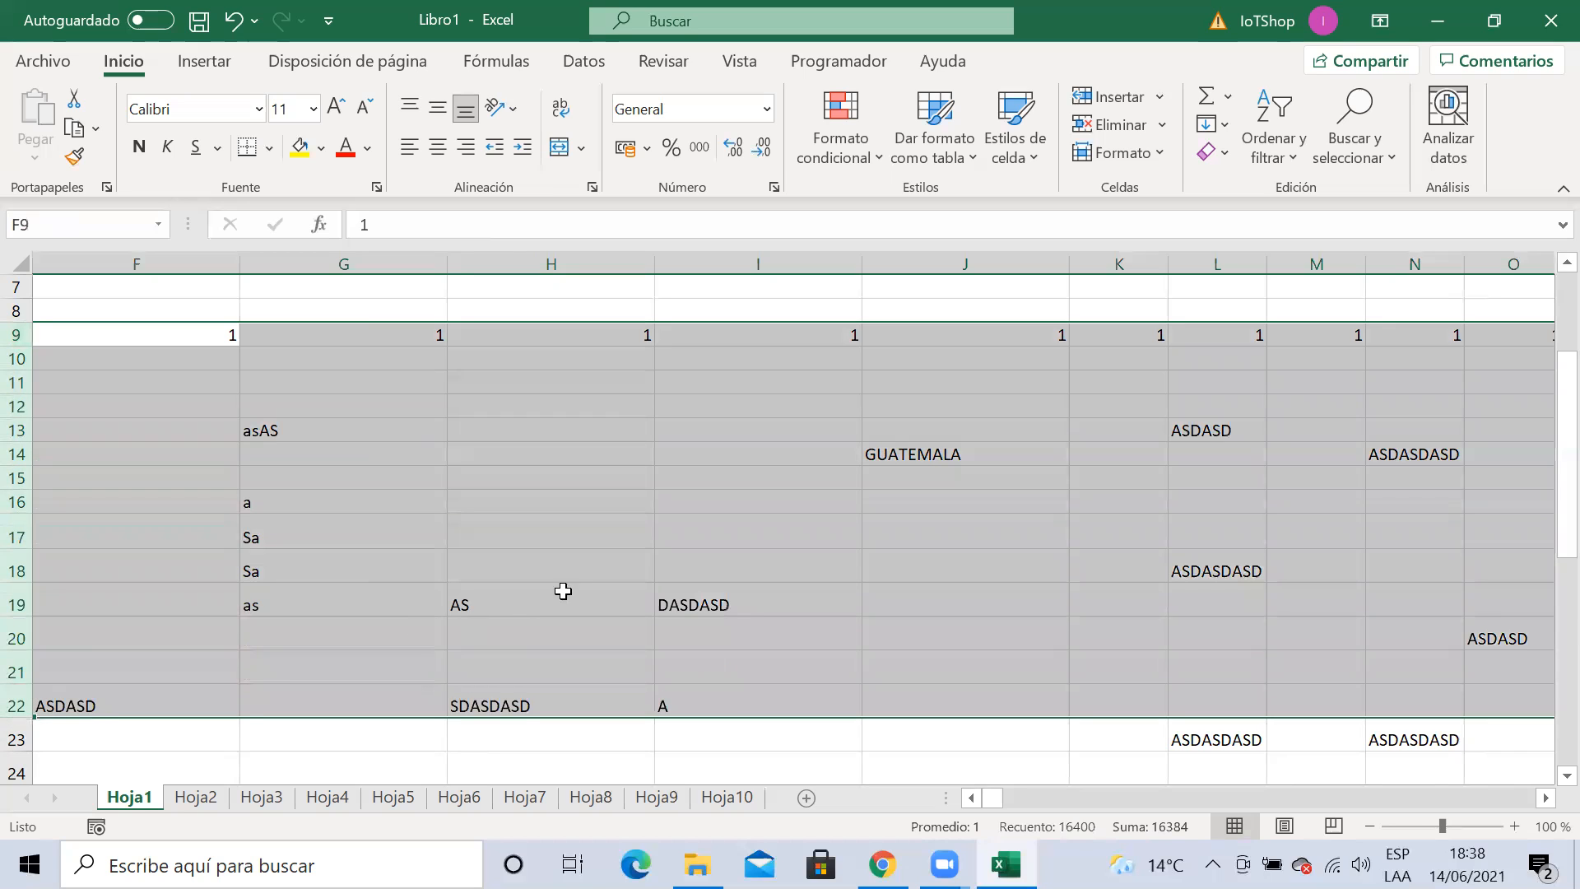
{"action": "left_click", "coordinate": [797, 424]}
{"action": "left_click", "coordinate": [1058, 378]}
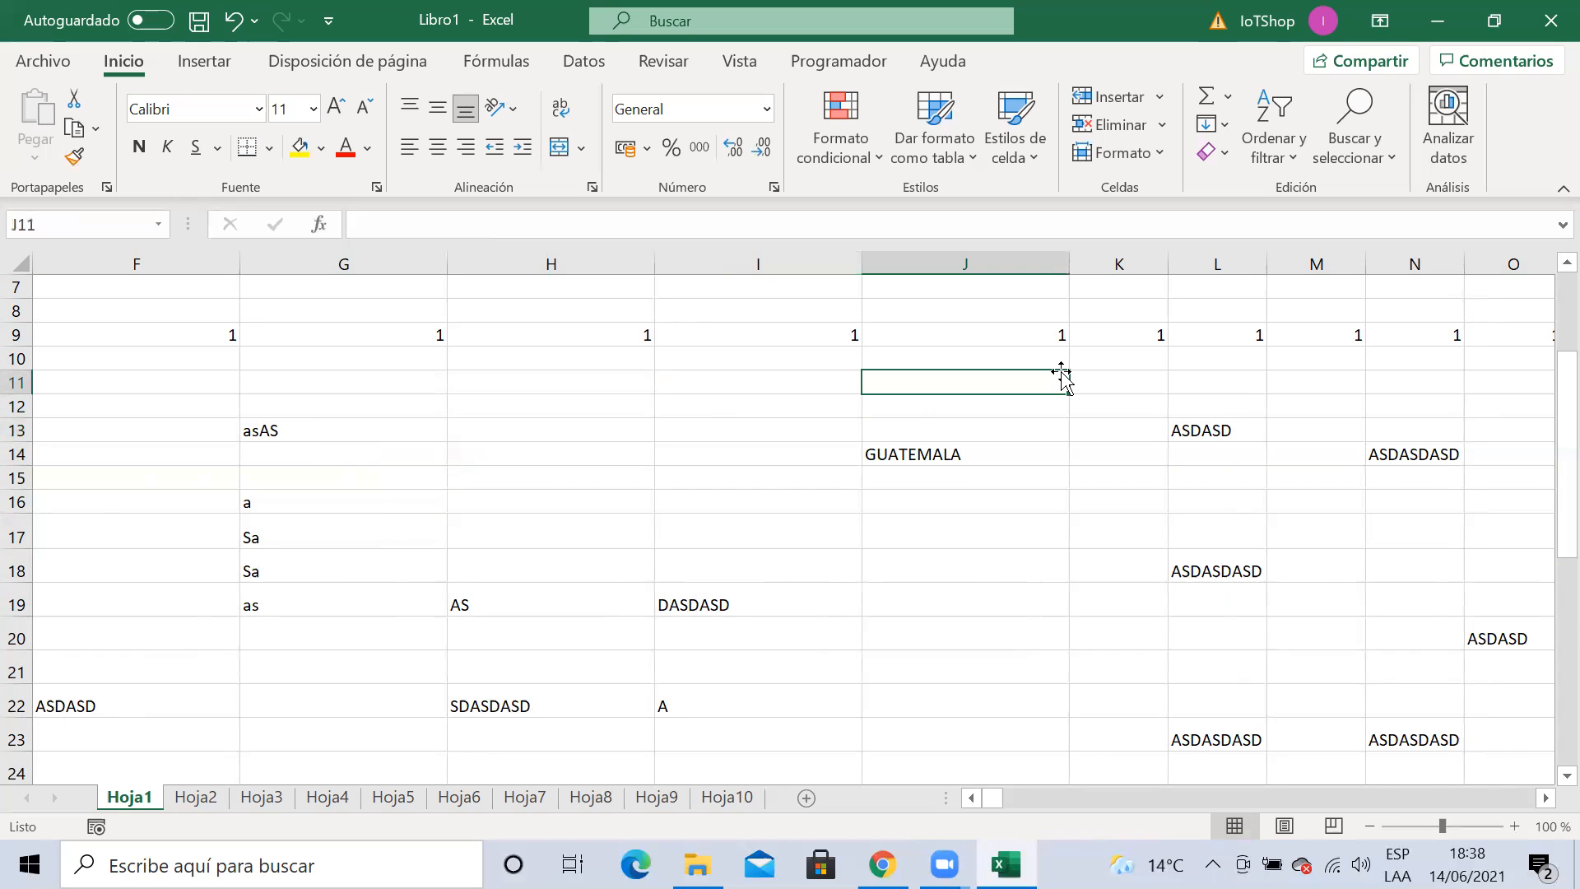